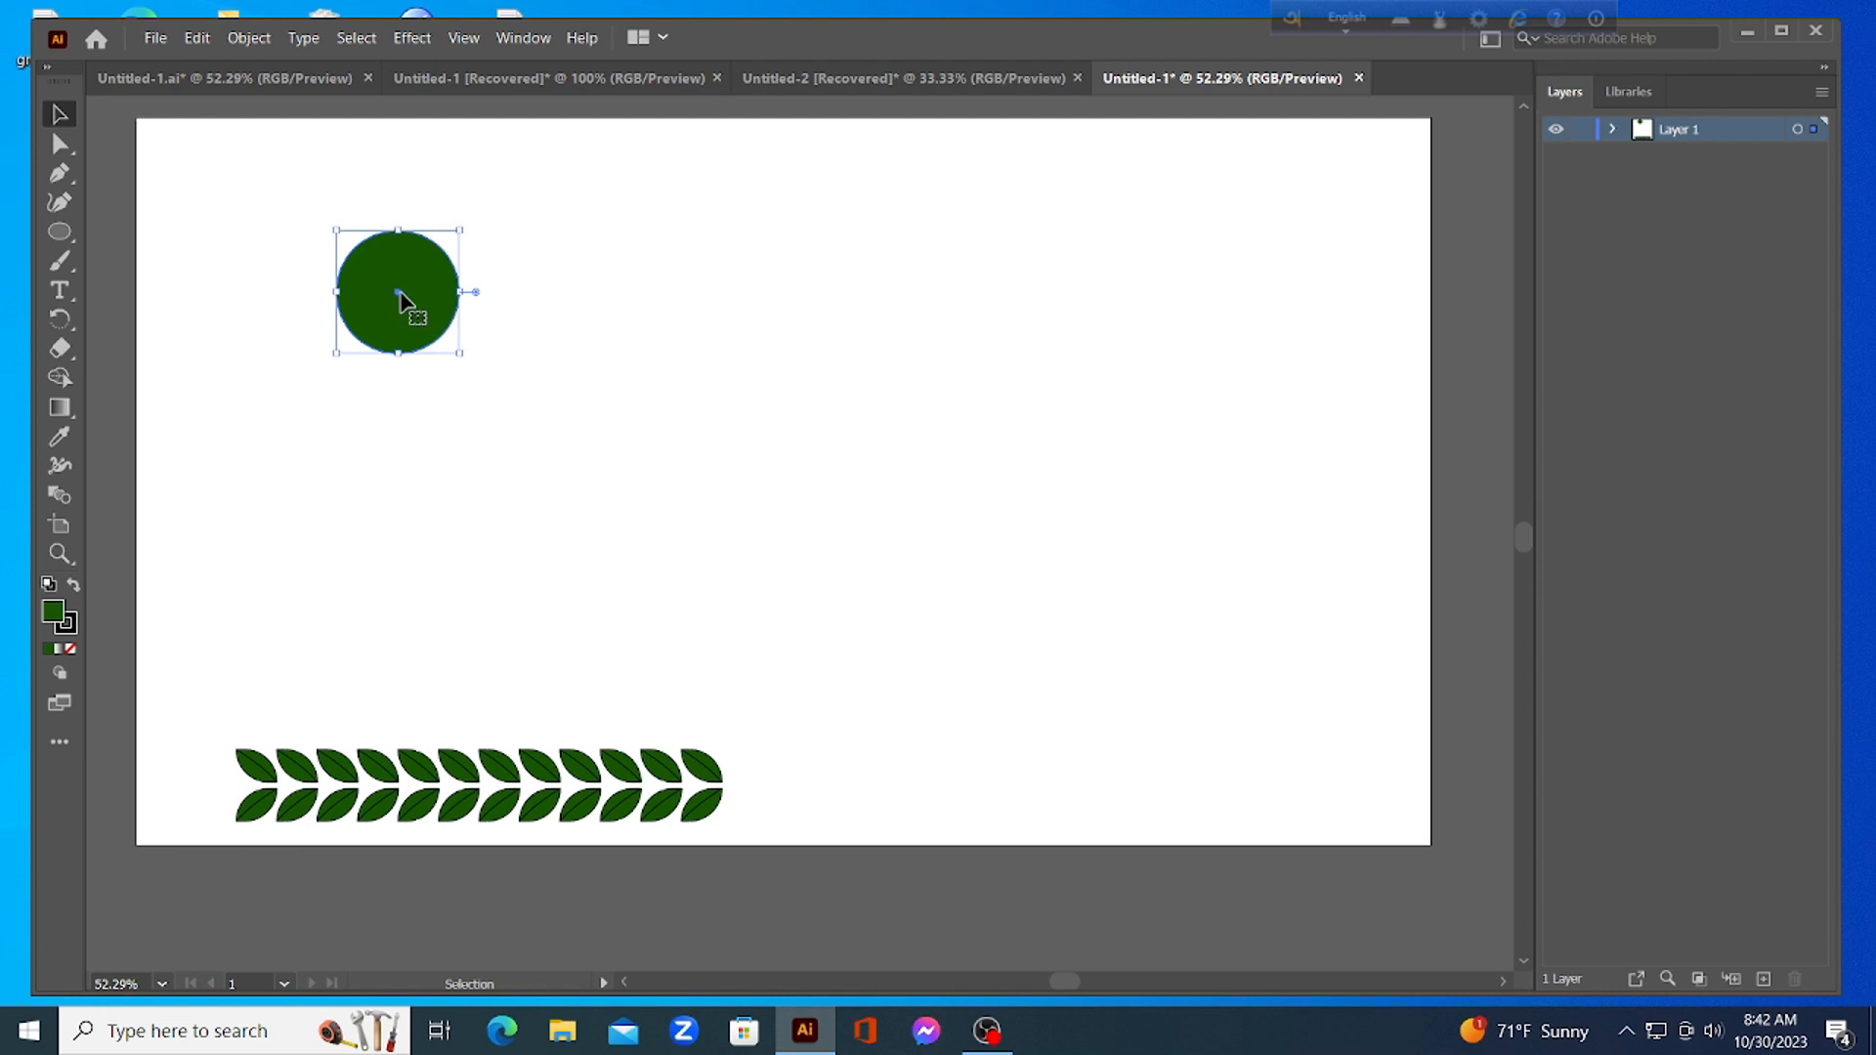
Duplicate the green circle with a partial overlap and remove the outer parts with Shape Builder, keeping the leaf-shaped intersection
drag(399, 296, 311, 389)
click(590, 269)
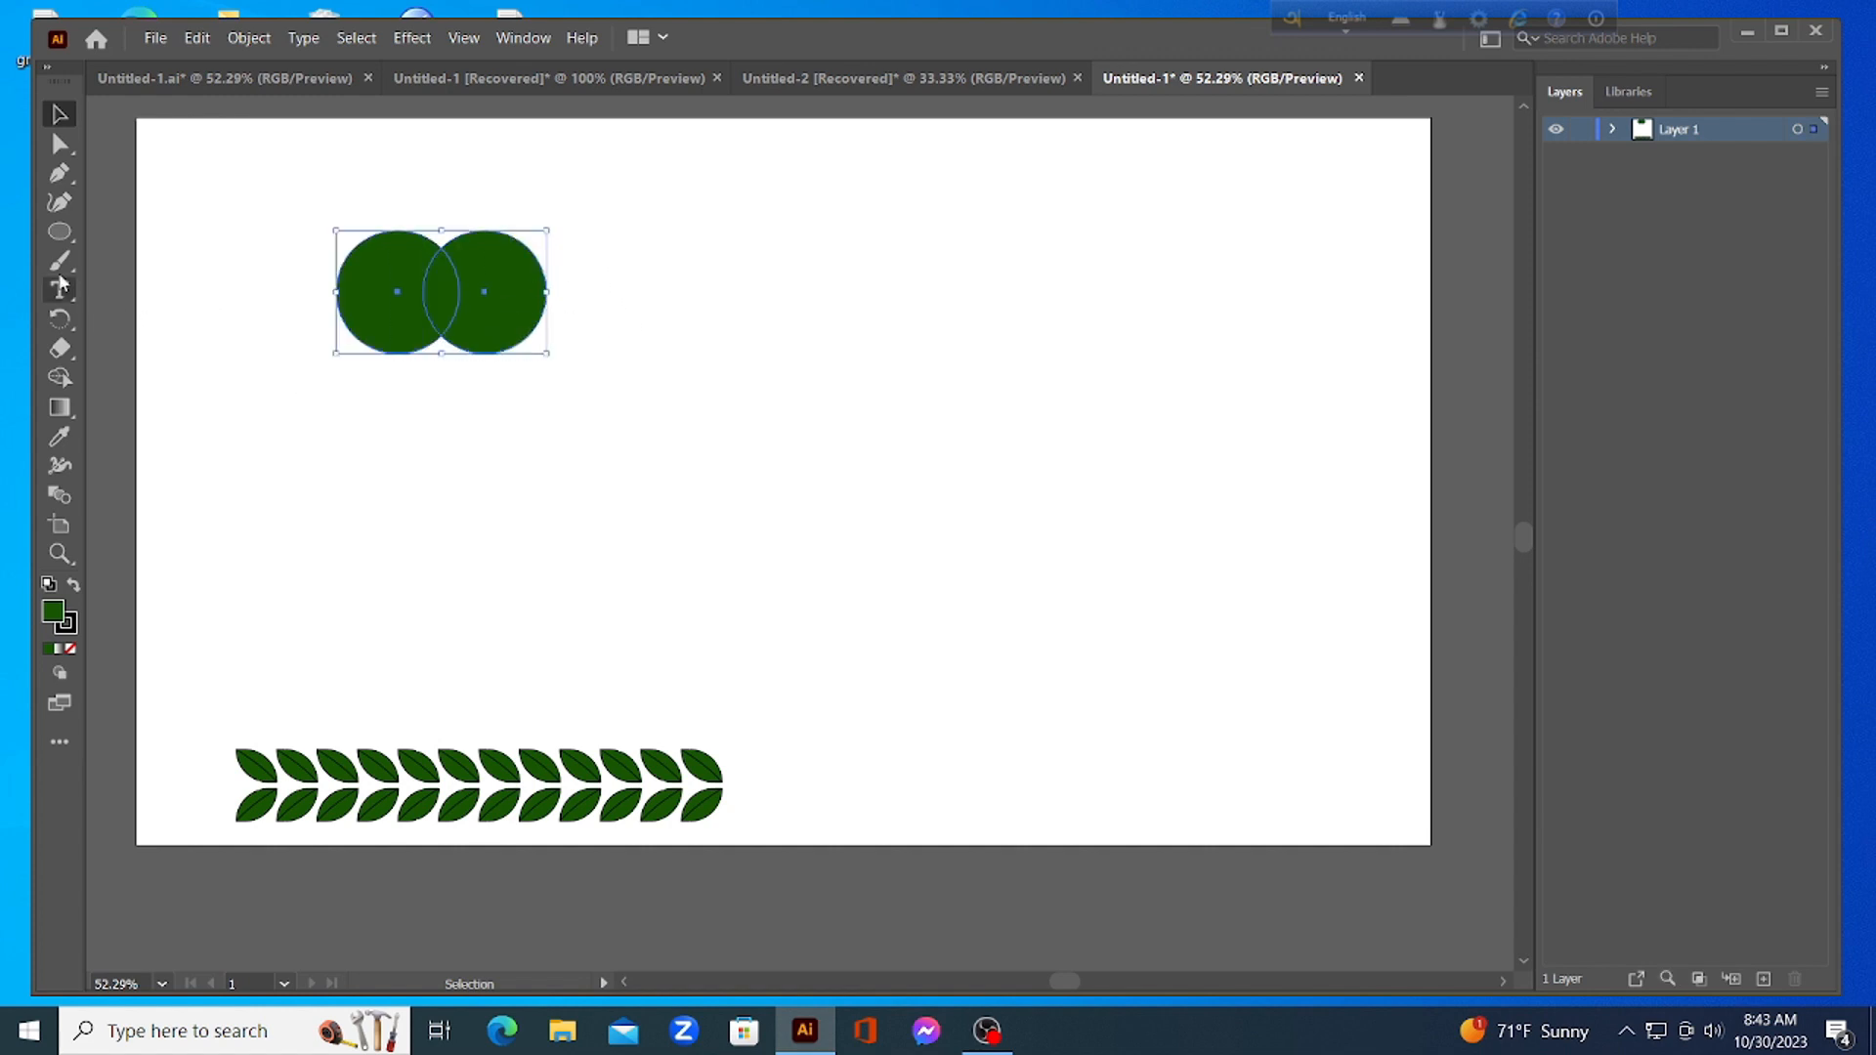
click(56, 379)
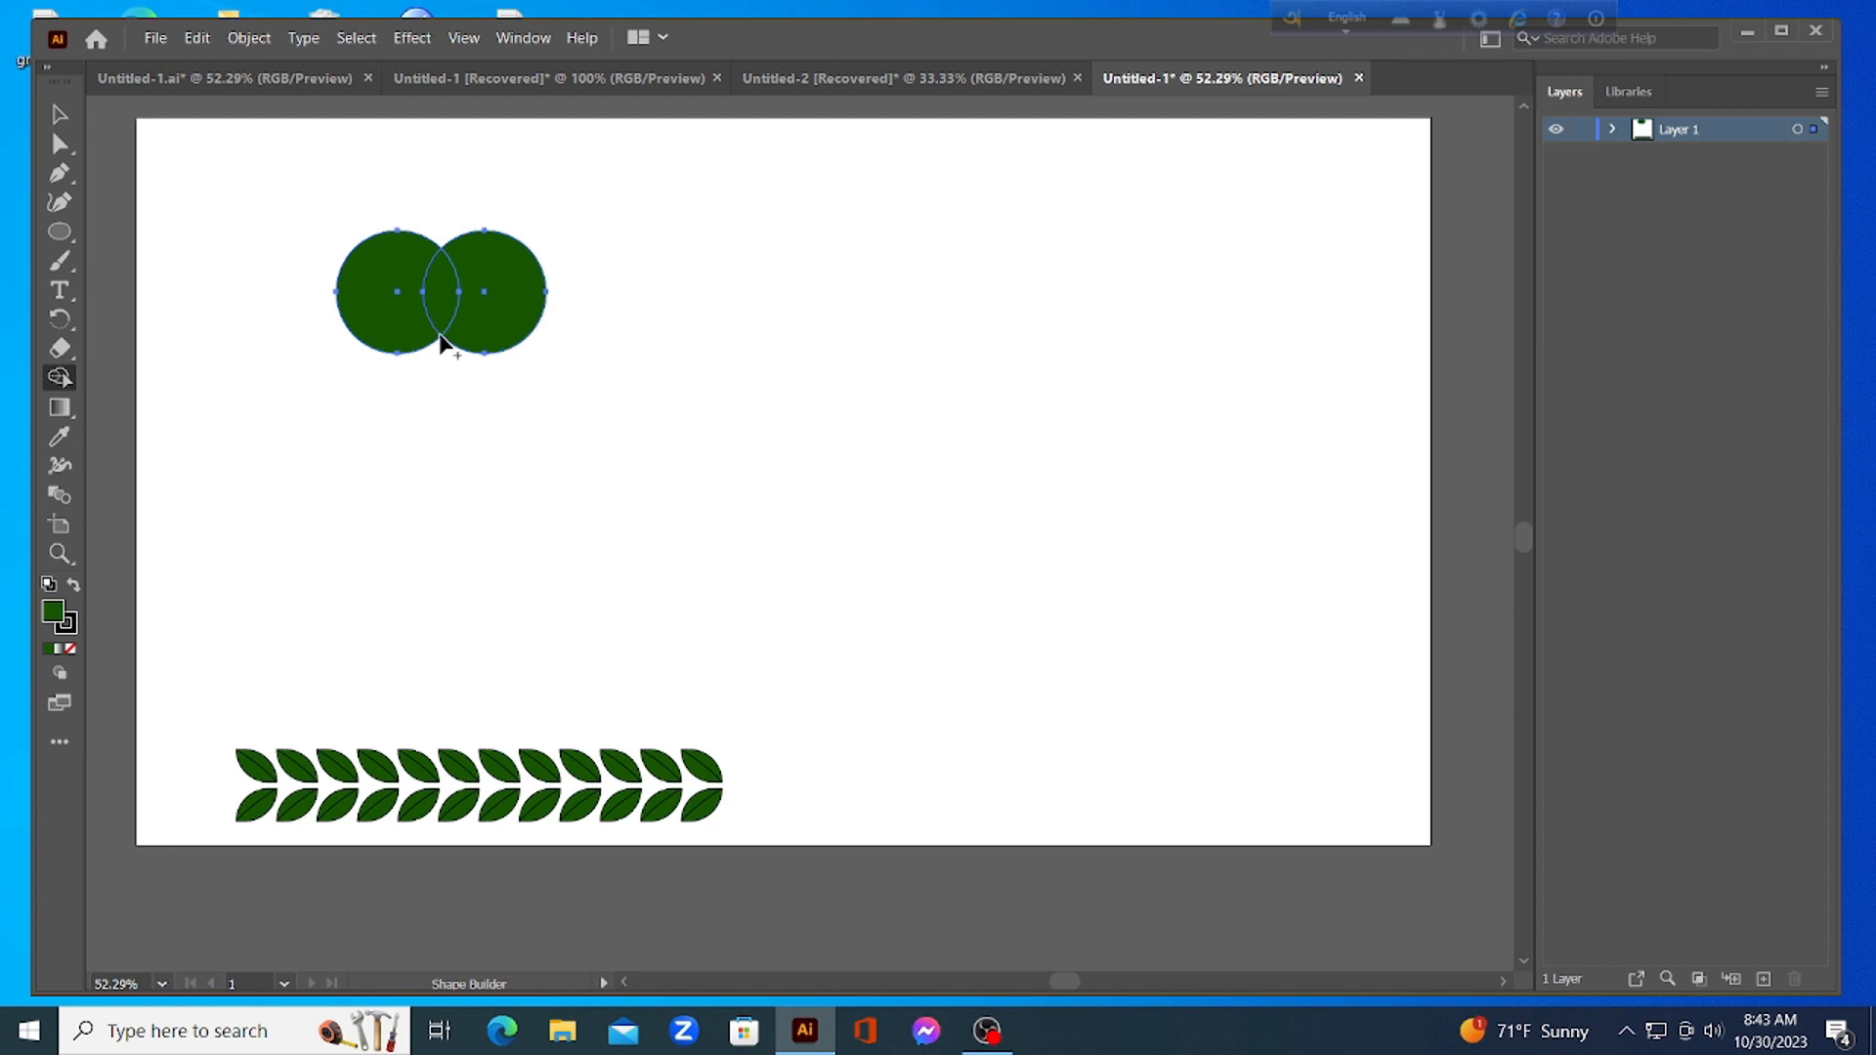
alt+click(520, 283)
alt+click(367, 293)
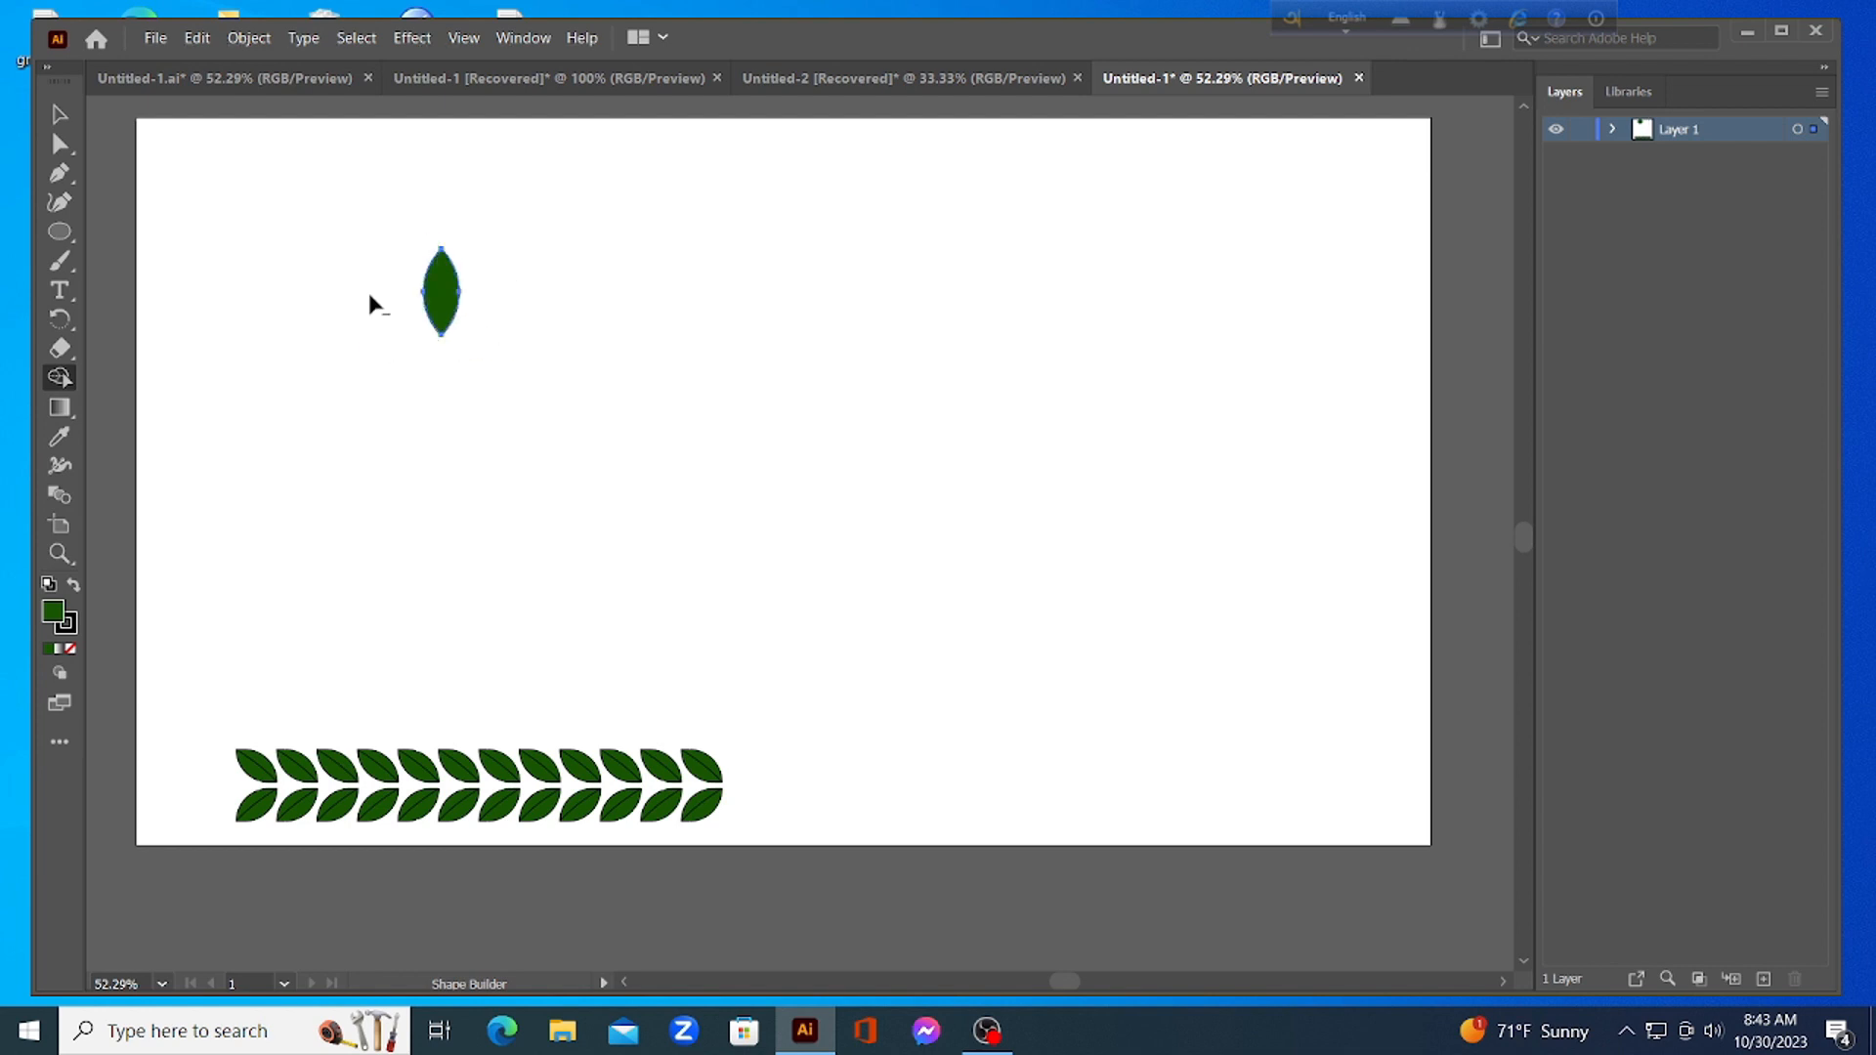
Rotate the leaf so it tilts diagonally with its tip to the upper left, and place a horizontal copy above and to its right
click(61, 119)
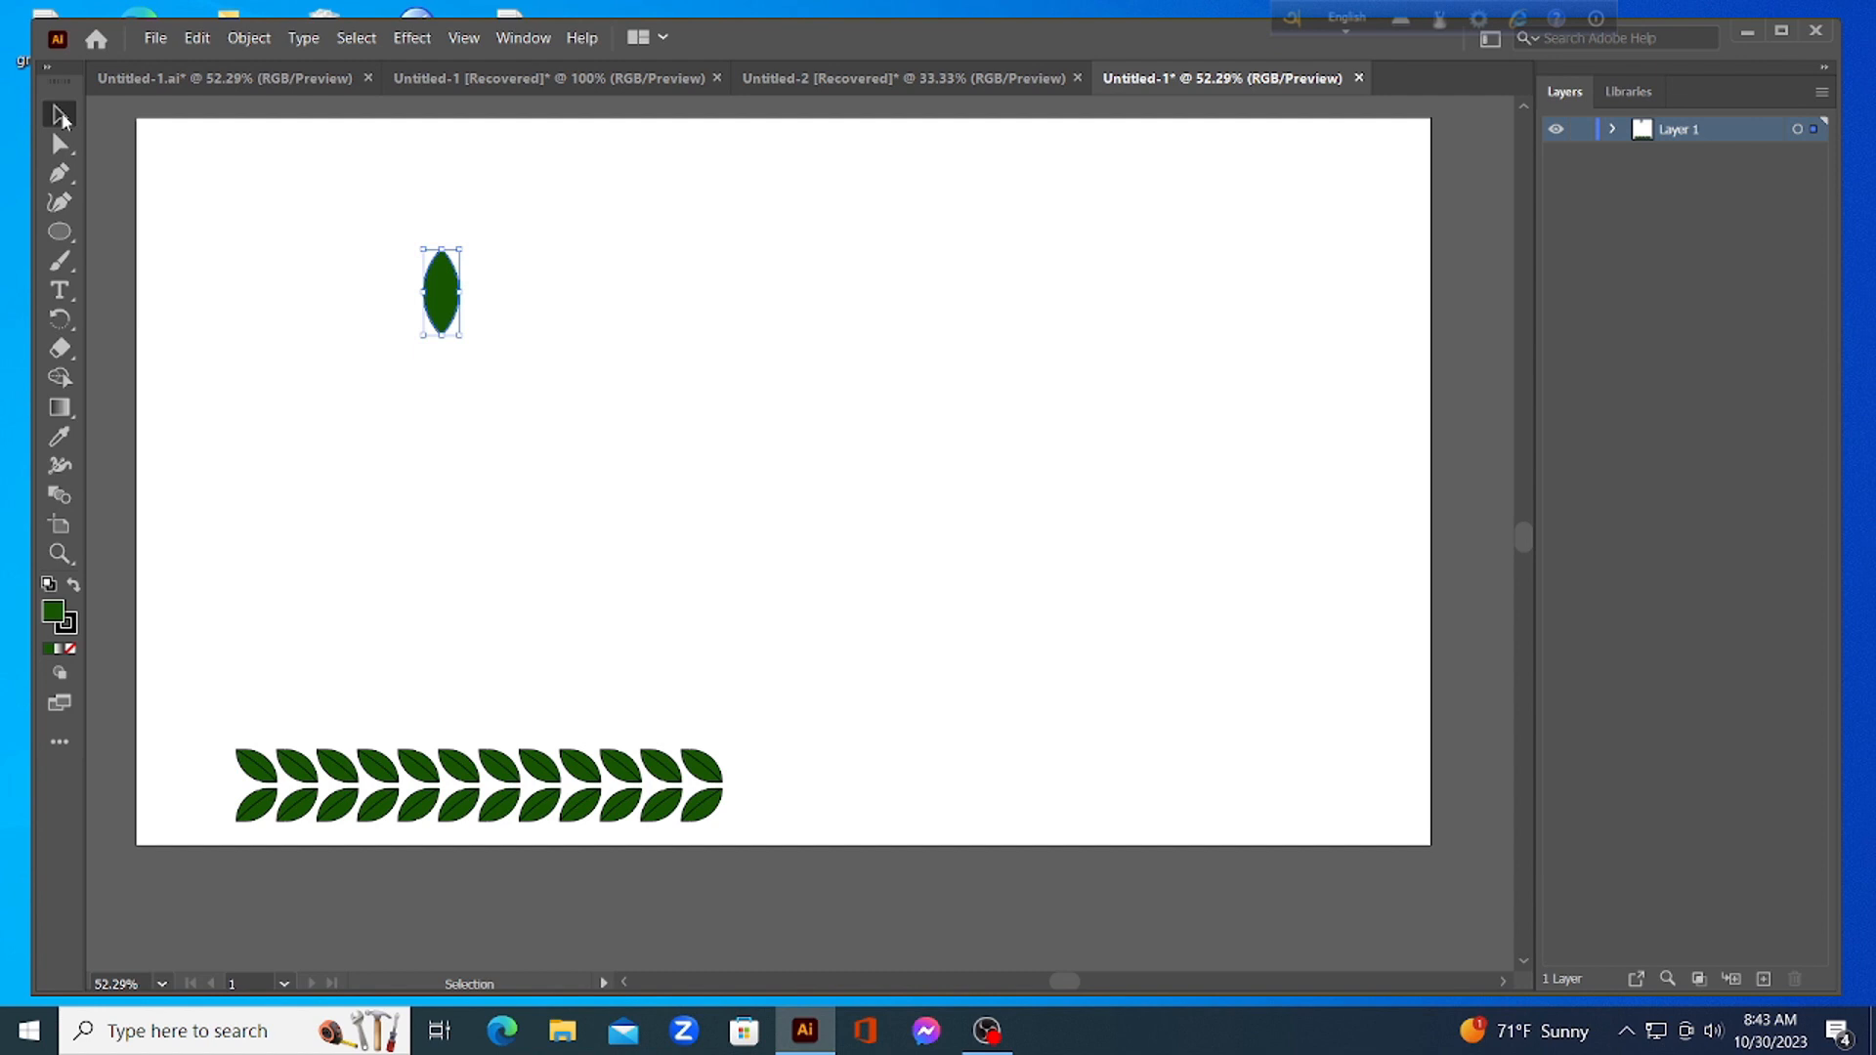
drag(467, 241, 426, 229)
click(426, 227)
click(451, 301)
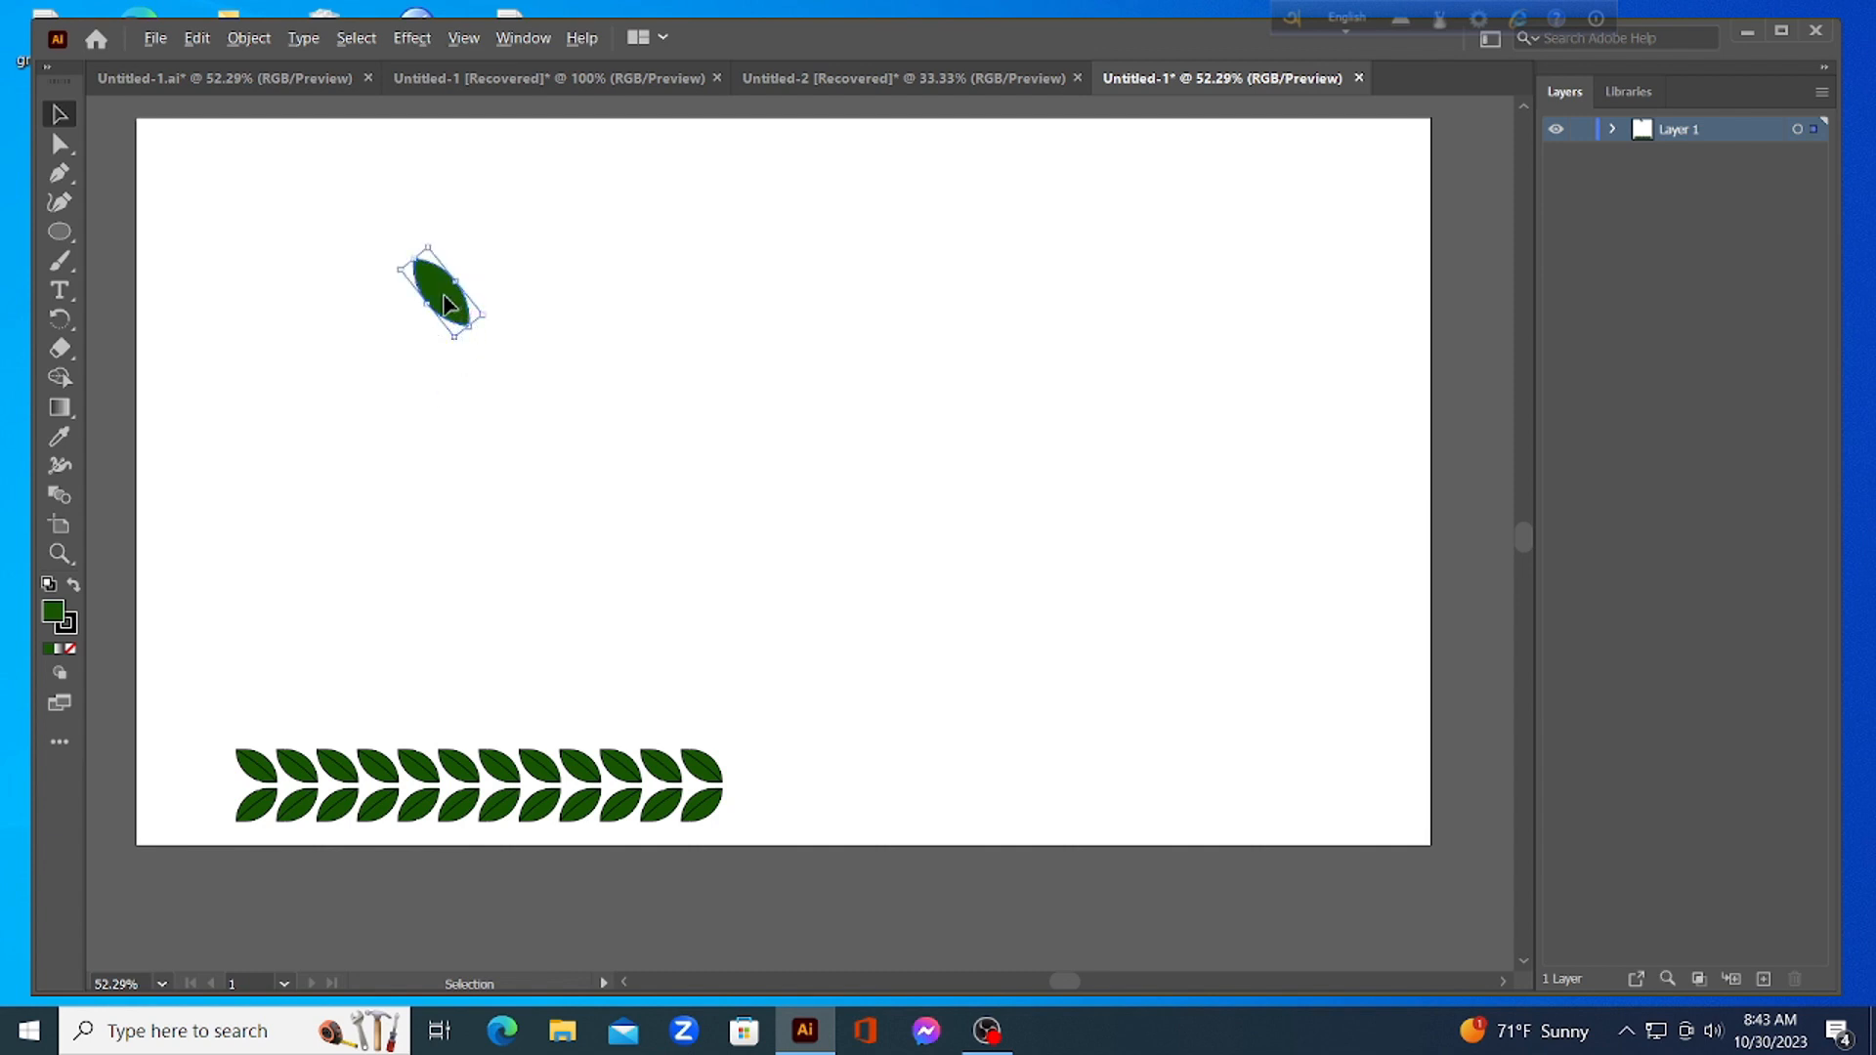
drag(445, 302, 747, 178)
Draw a straight vein with the Pen tool from tip to tip across the diagonal leaf
click(60, 173)
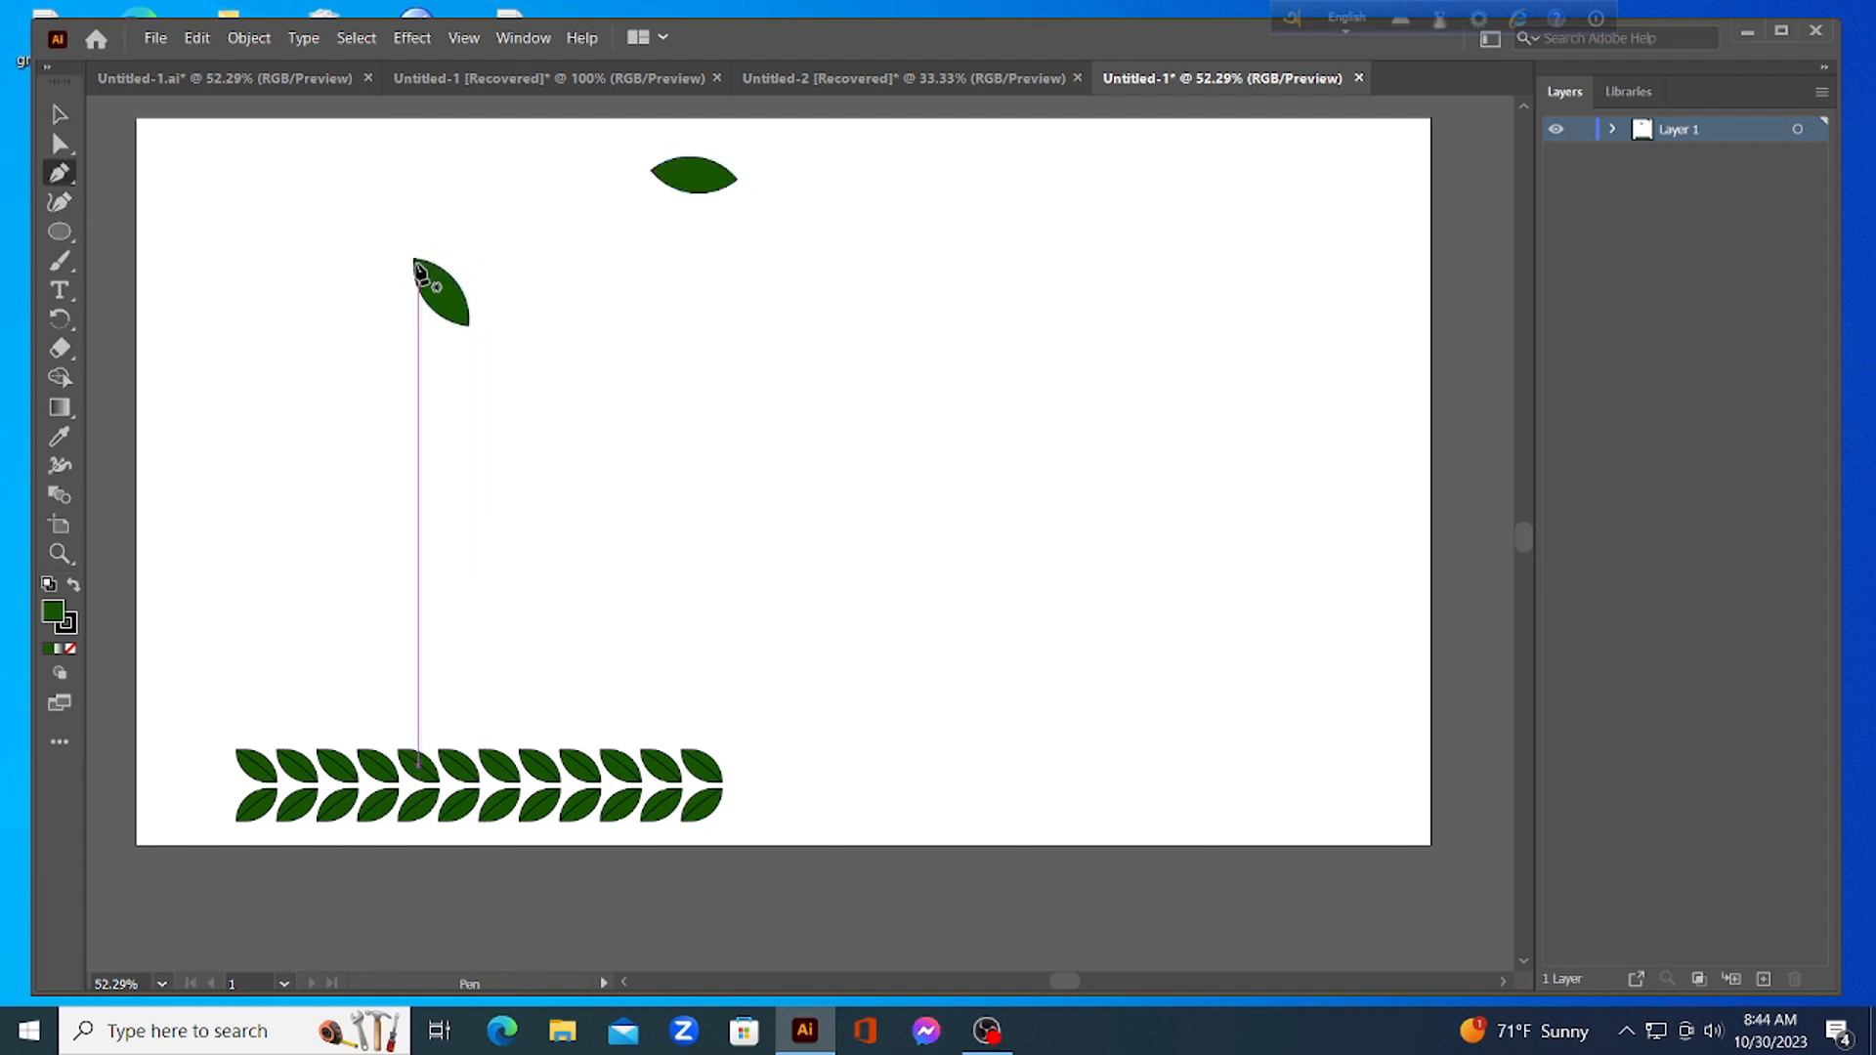
drag(415, 261, 426, 286)
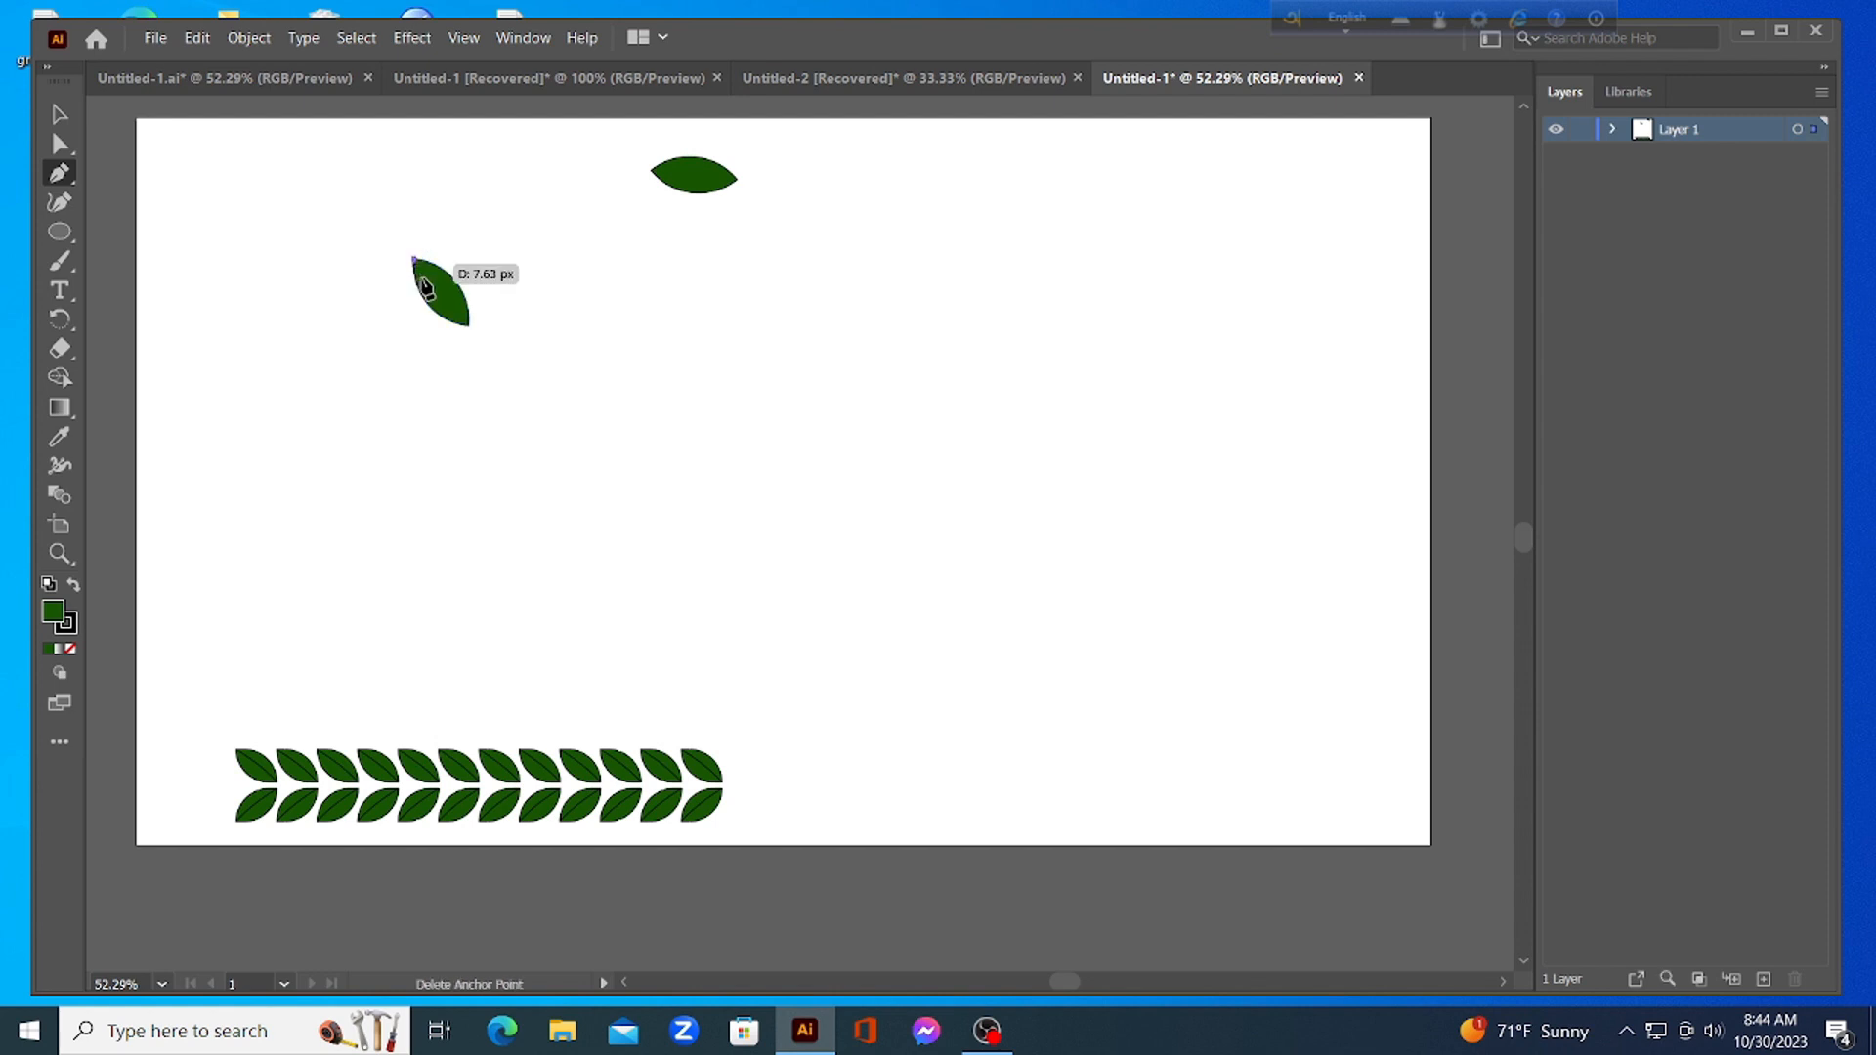
click(469, 325)
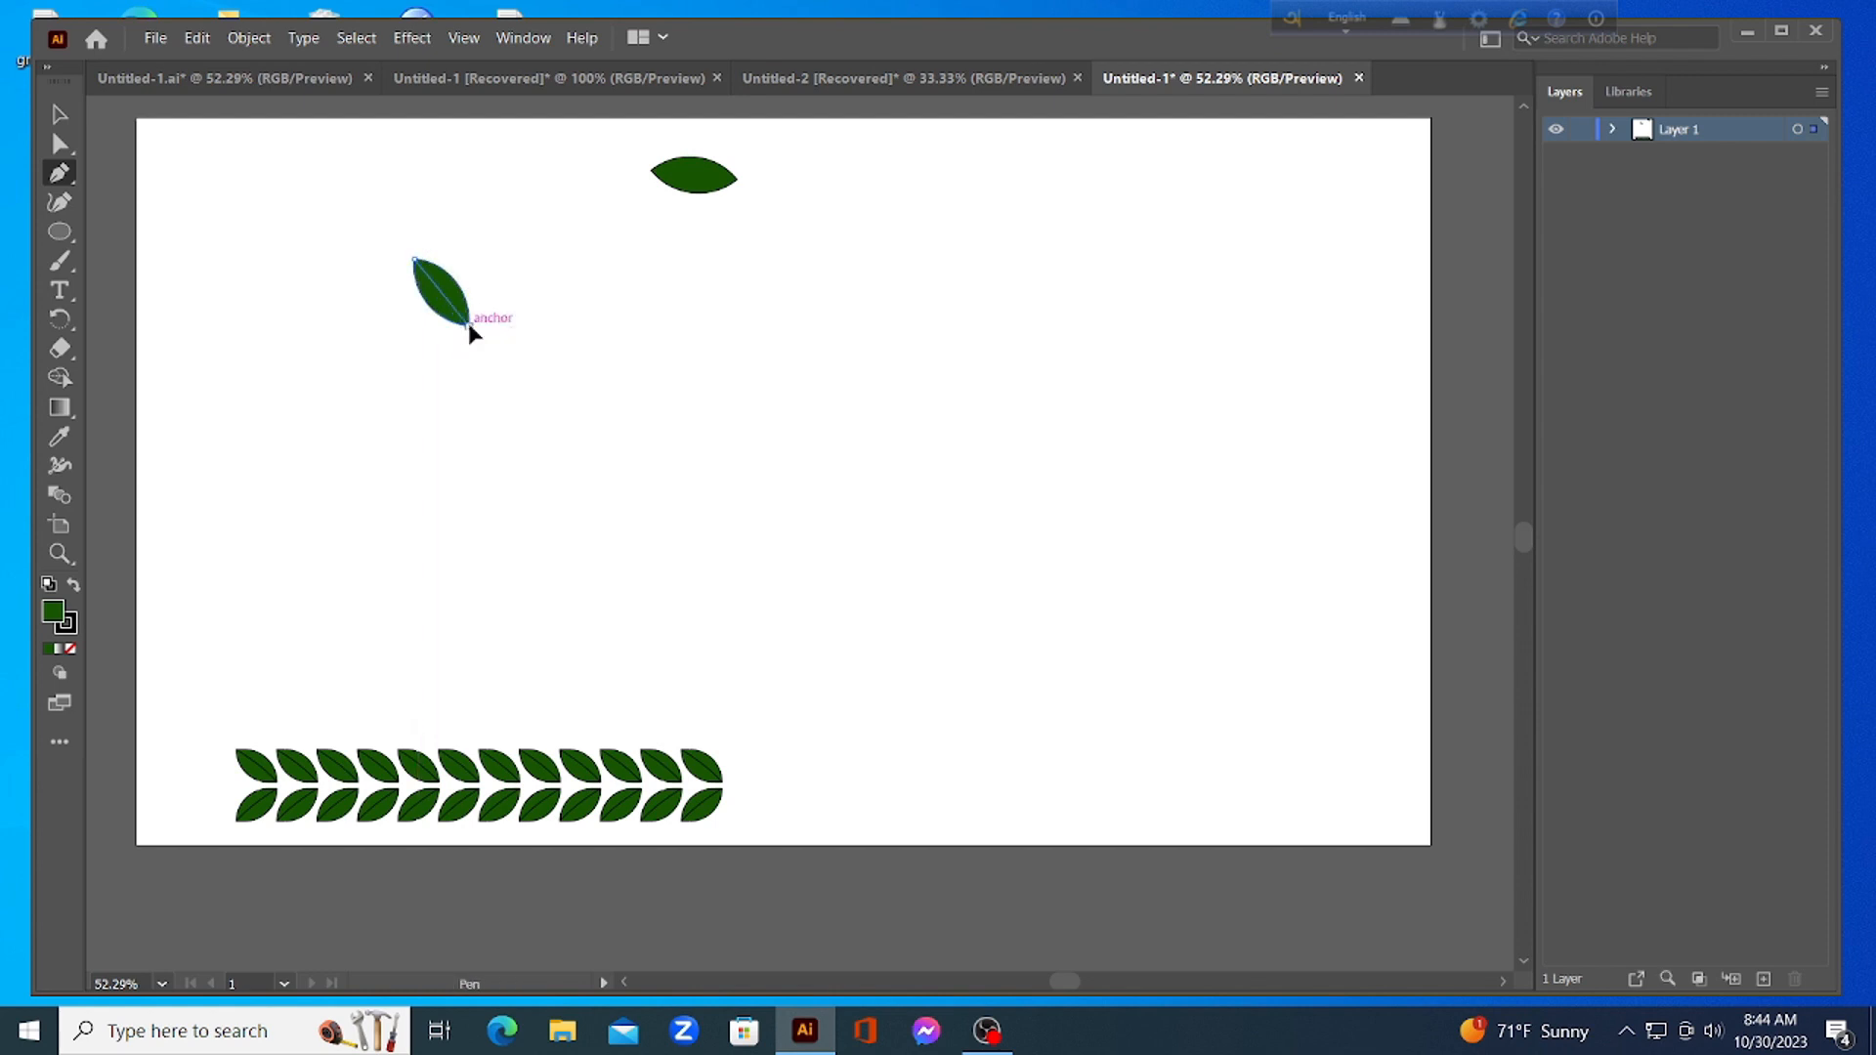
Select the diagonal leaf together with its vein and place a duplicate directly to its right at the same height
key(v)
click(467, 283)
click(433, 320)
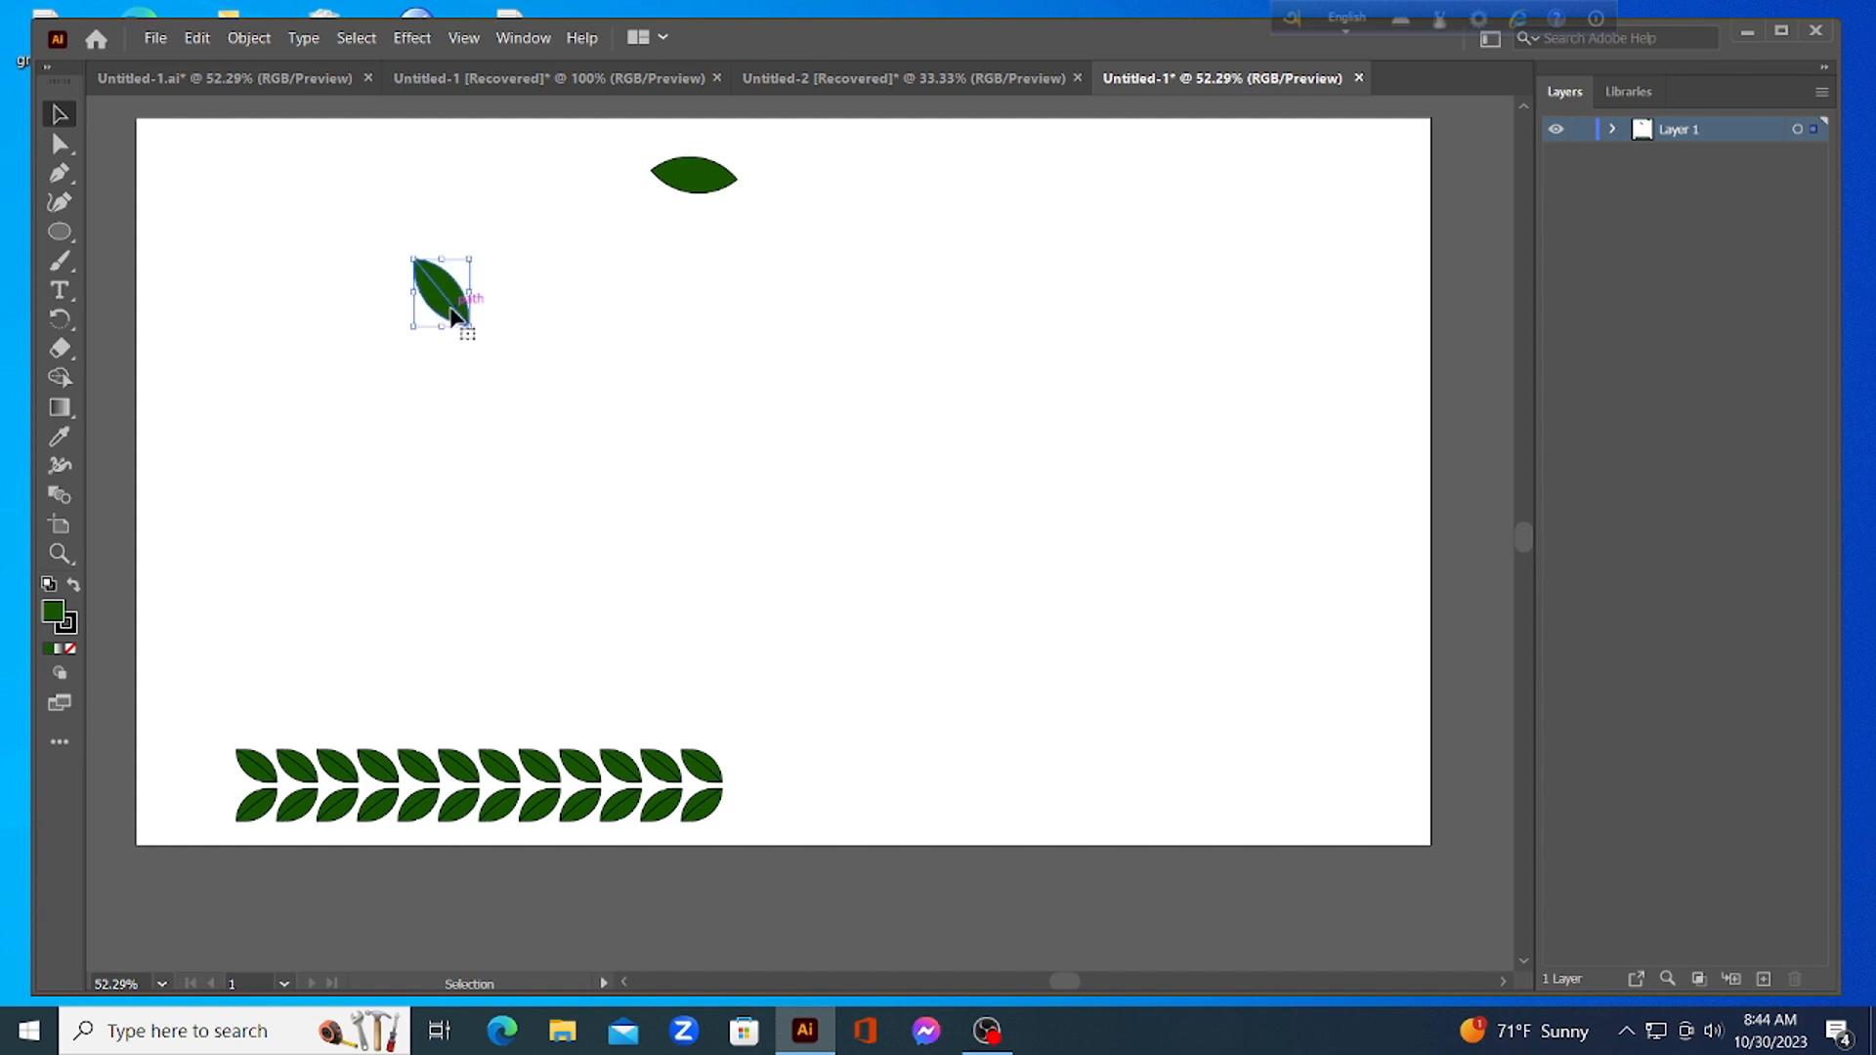
shift+click(453, 314)
drag(454, 305, 503, 311)
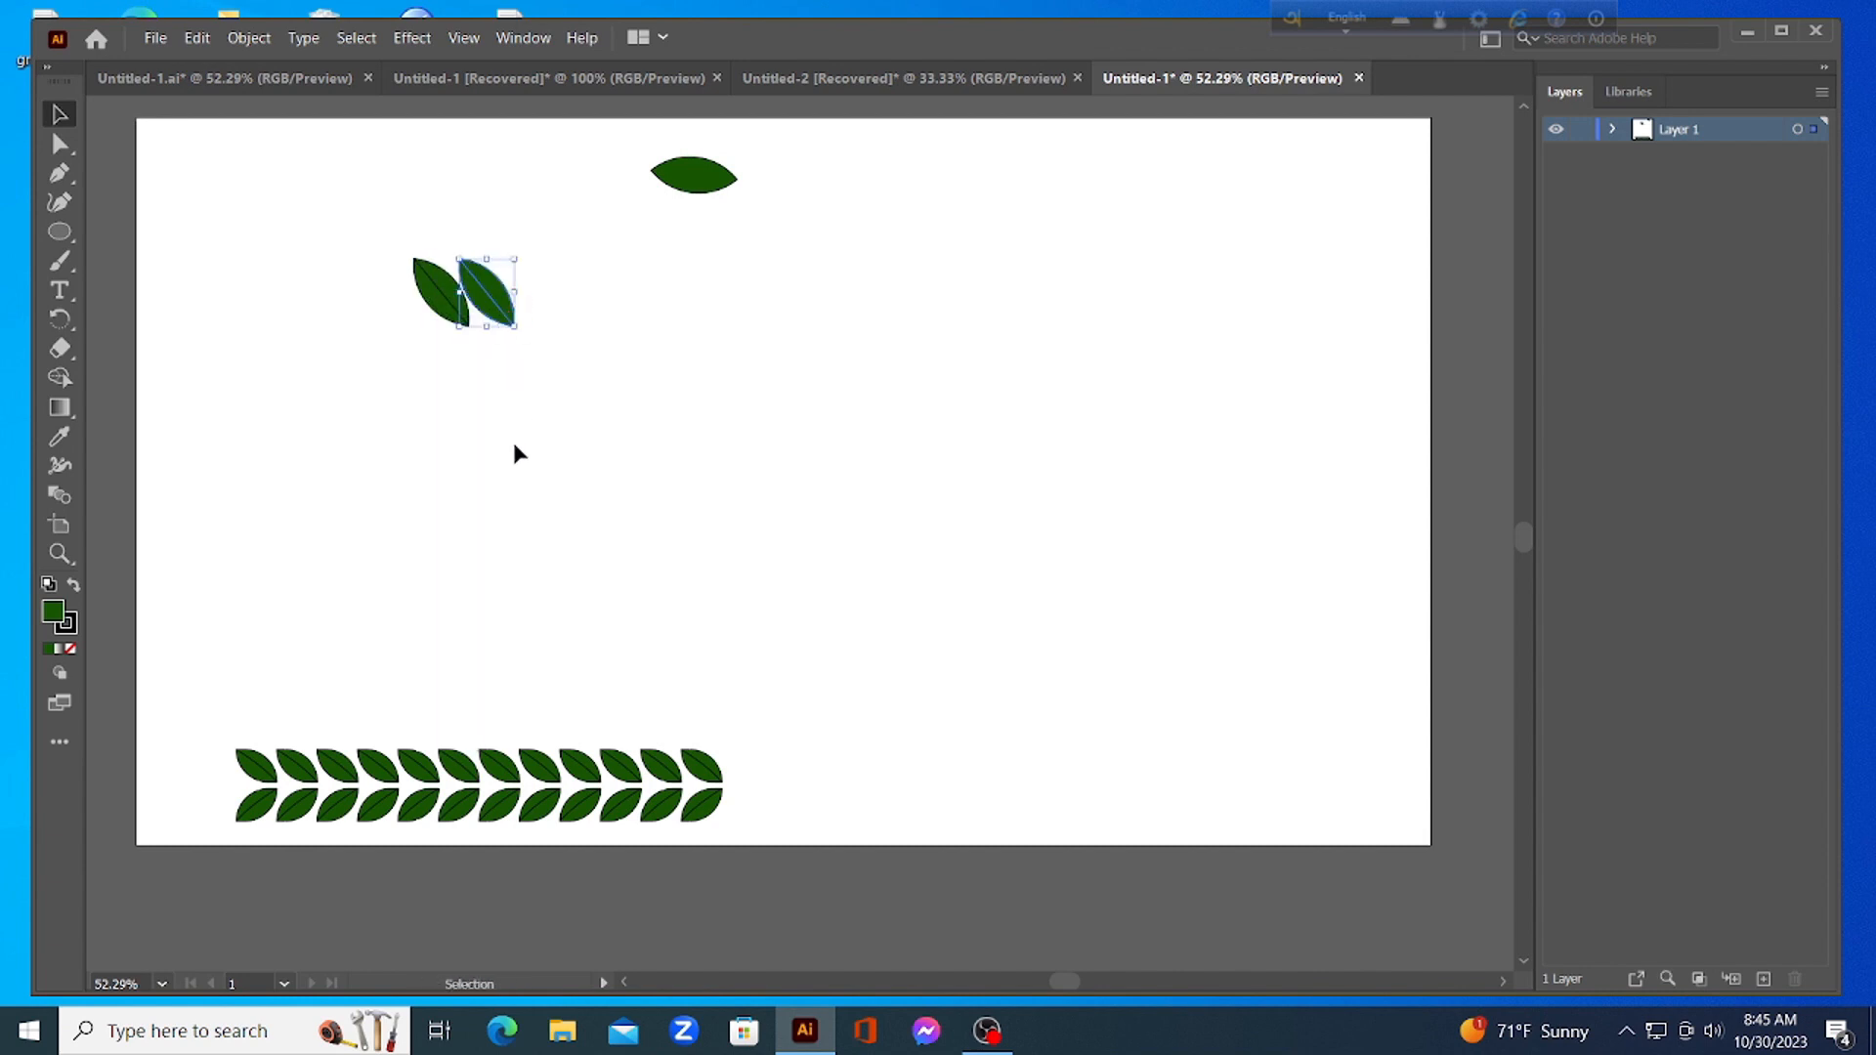
Repeat the duplication of the veined leaf until a horizontal row of 13 leaves is formed
key(a)
key(ctrl+d)
key(ctrl+d)
key(ctrl+d)
key(ctrl+d)
key(ctrl+d)
key(ctrl+d)
key(ctrl+d)
key(ctrl+d)
key(ctrl+d)
key(ctrl+d)
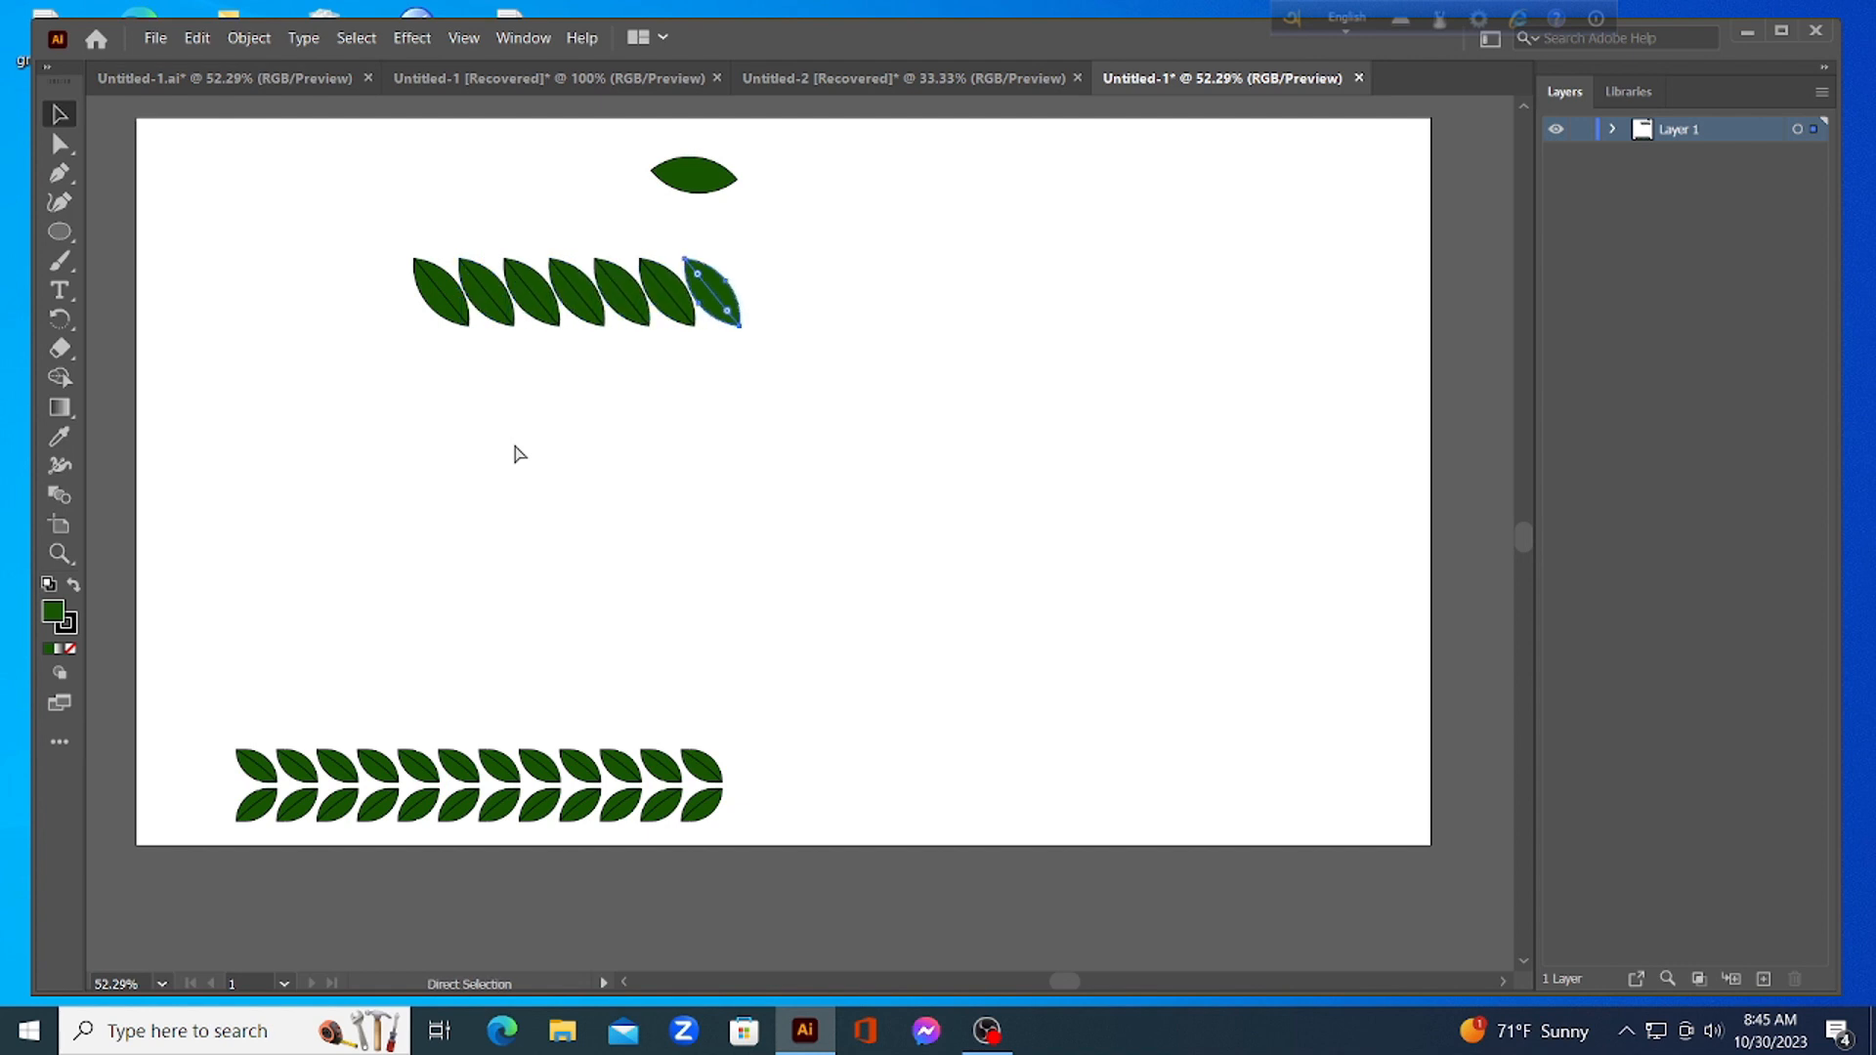
key(ctrl+d)
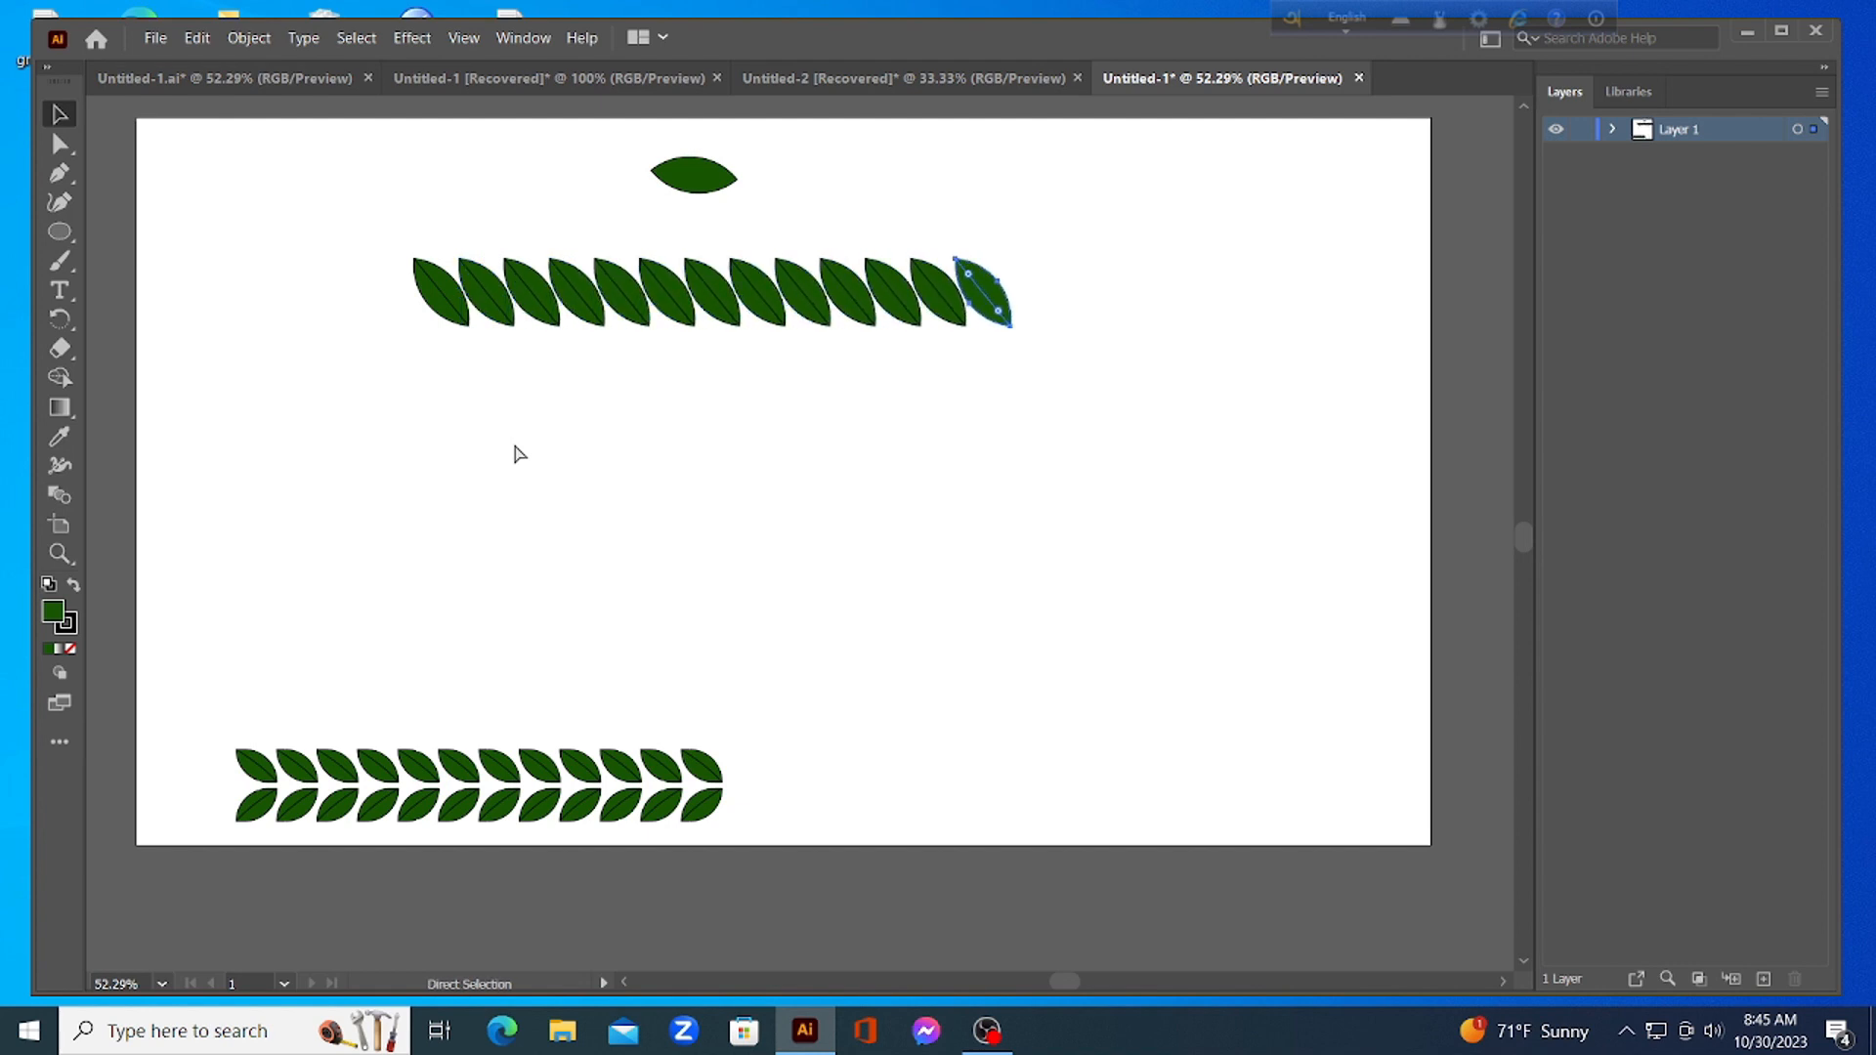
Duplicate the whole row of veined leaves just below itself and reflect the copy across the vertical axis
key(v)
click(957, 405)
drag(357, 264, 998, 342)
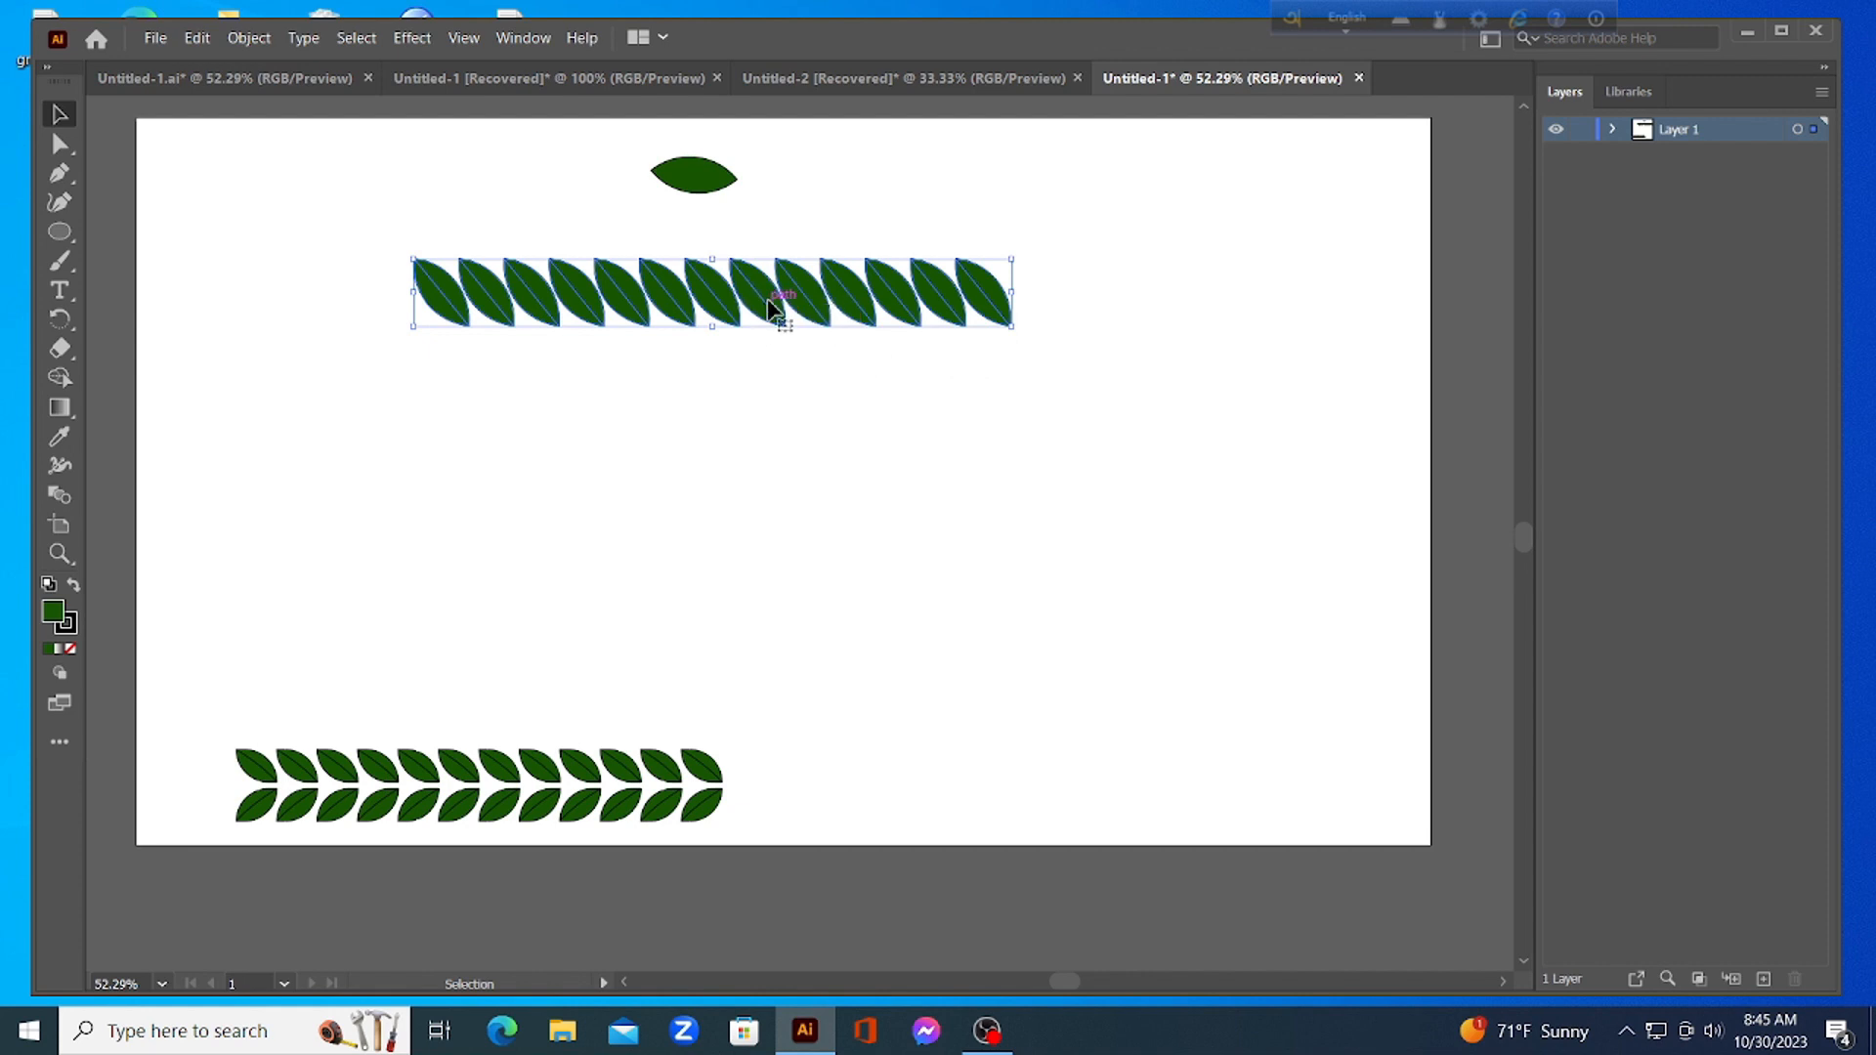
drag(771, 311, 777, 376)
right_click(777, 375)
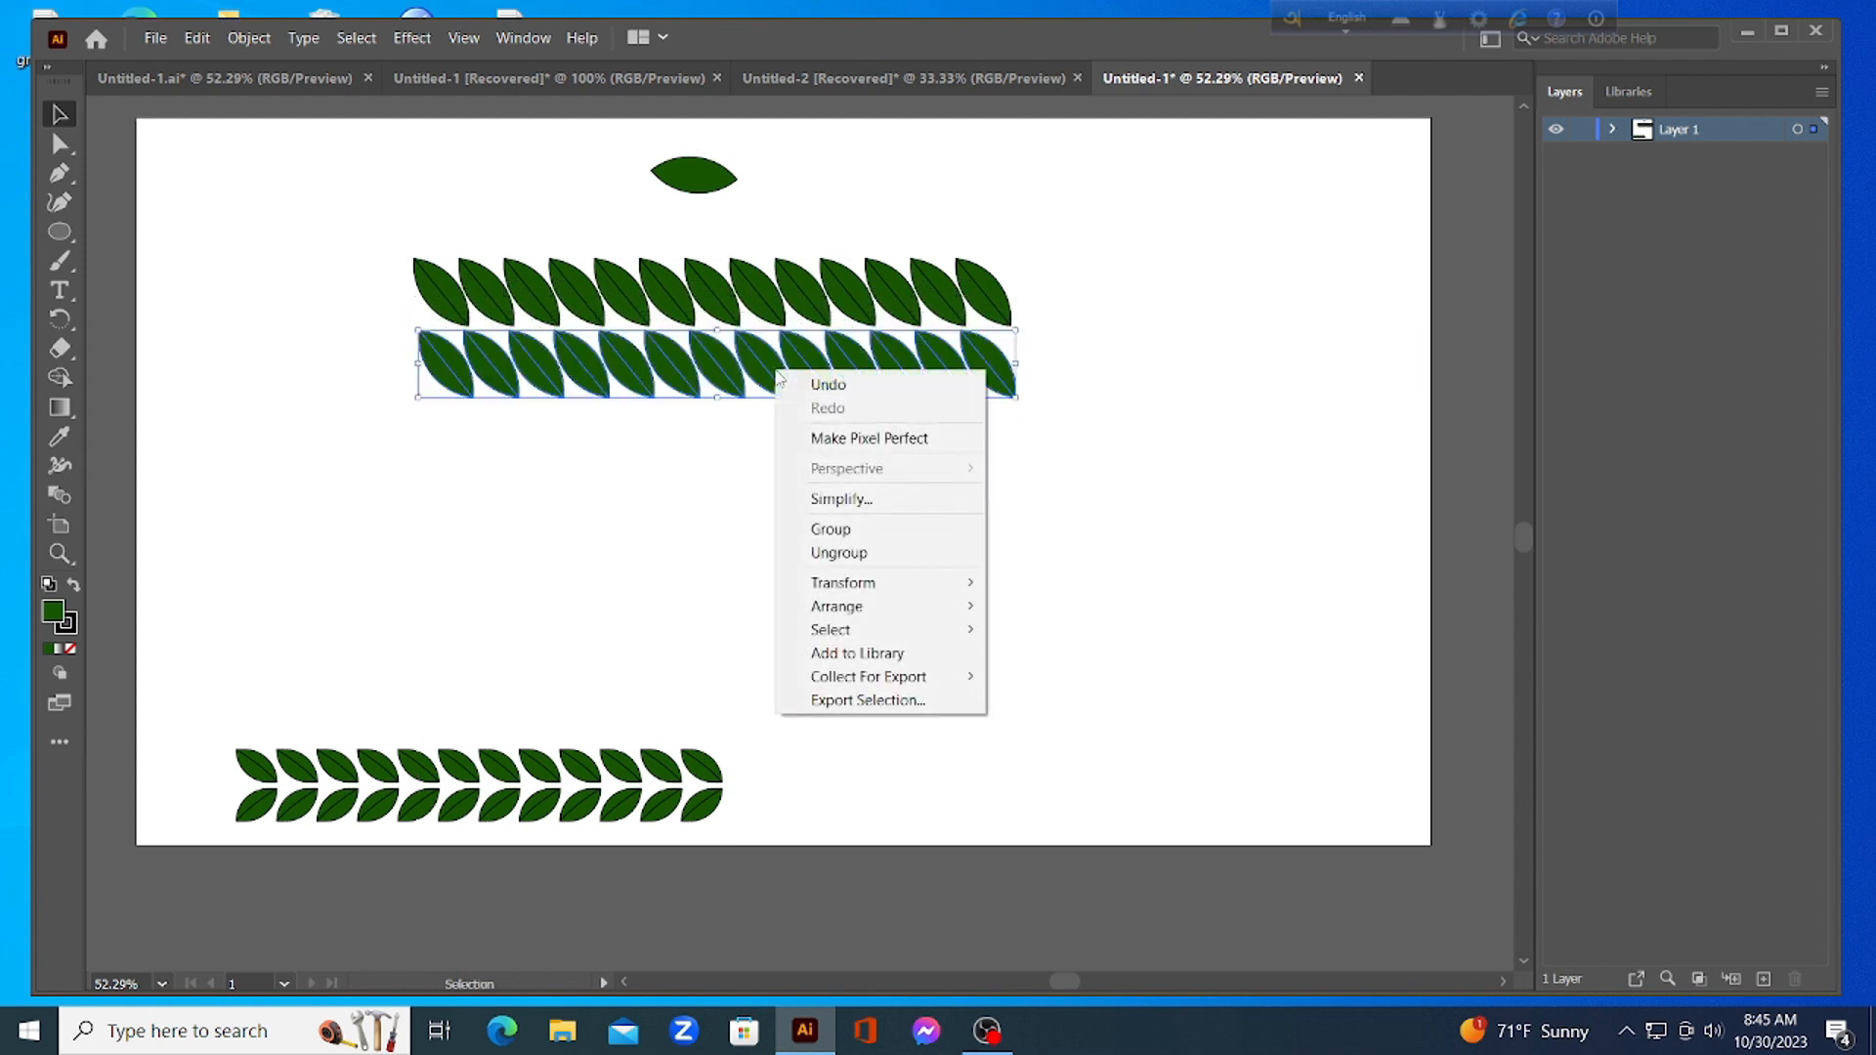
mouse_move(893, 586)
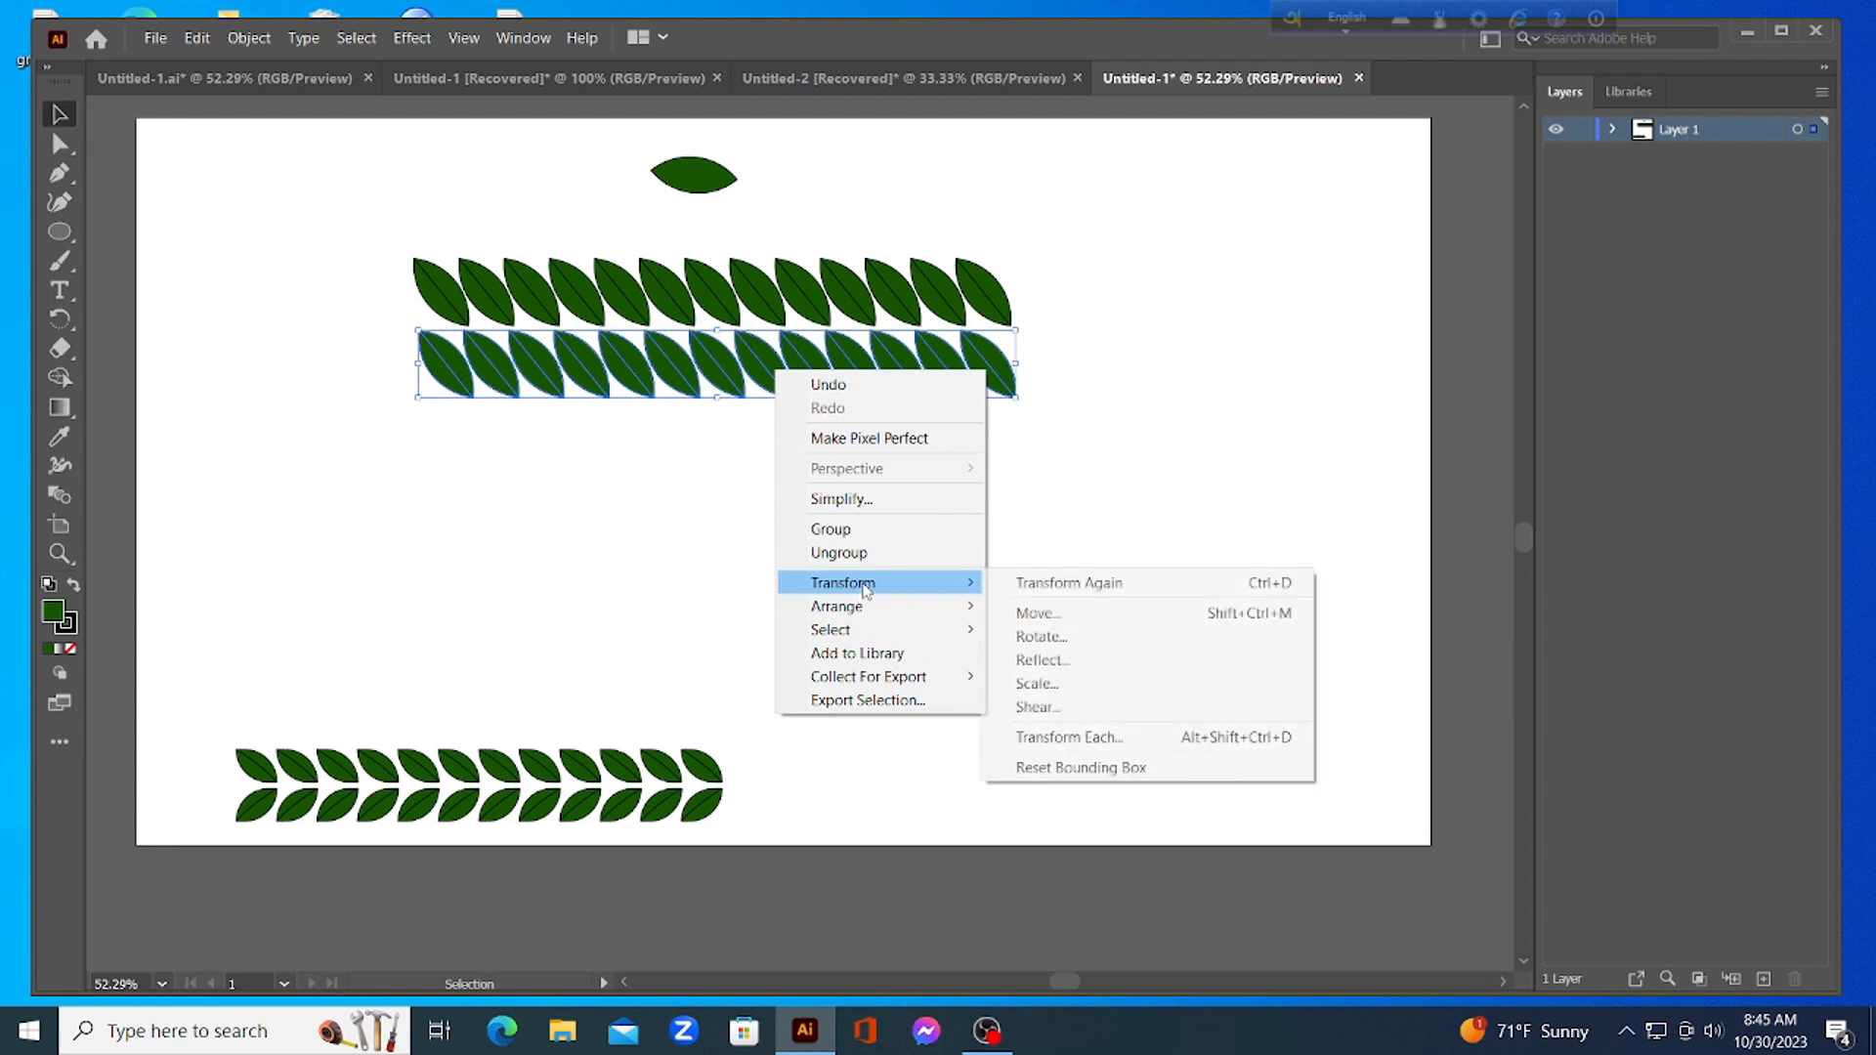
click(1094, 659)
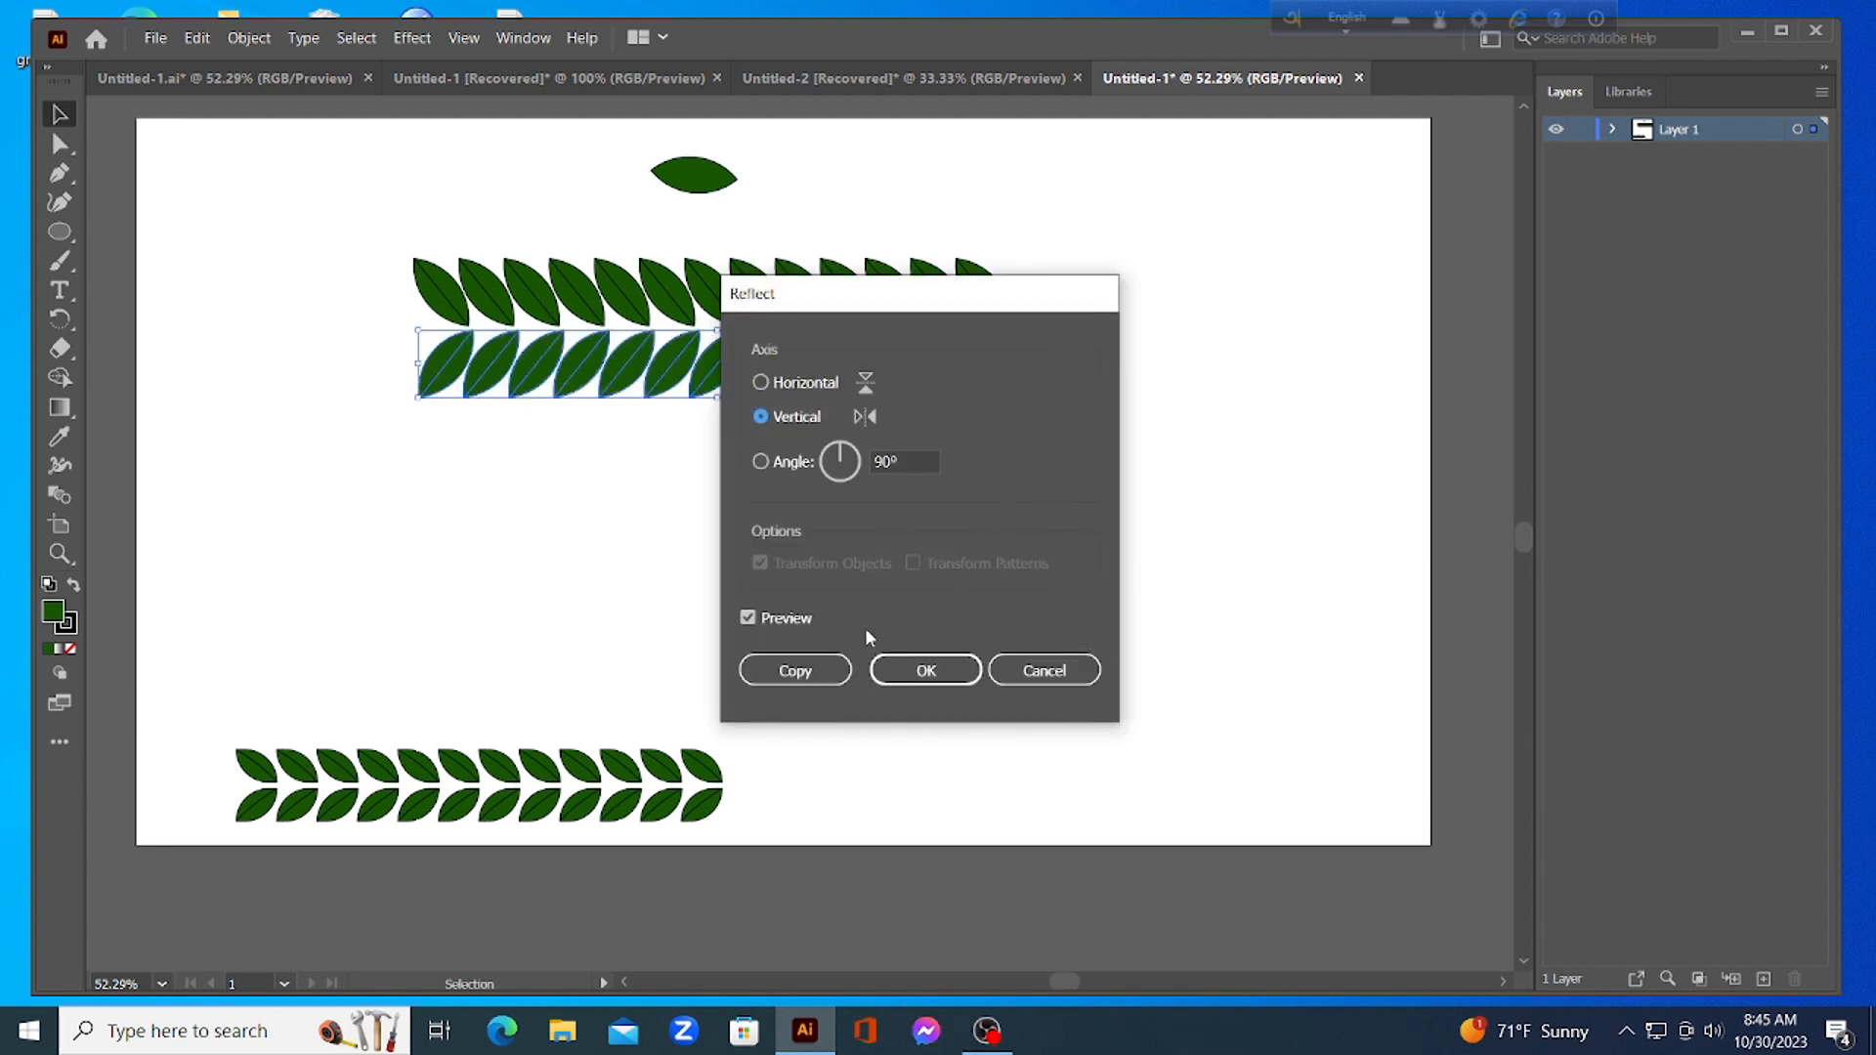
click(917, 669)
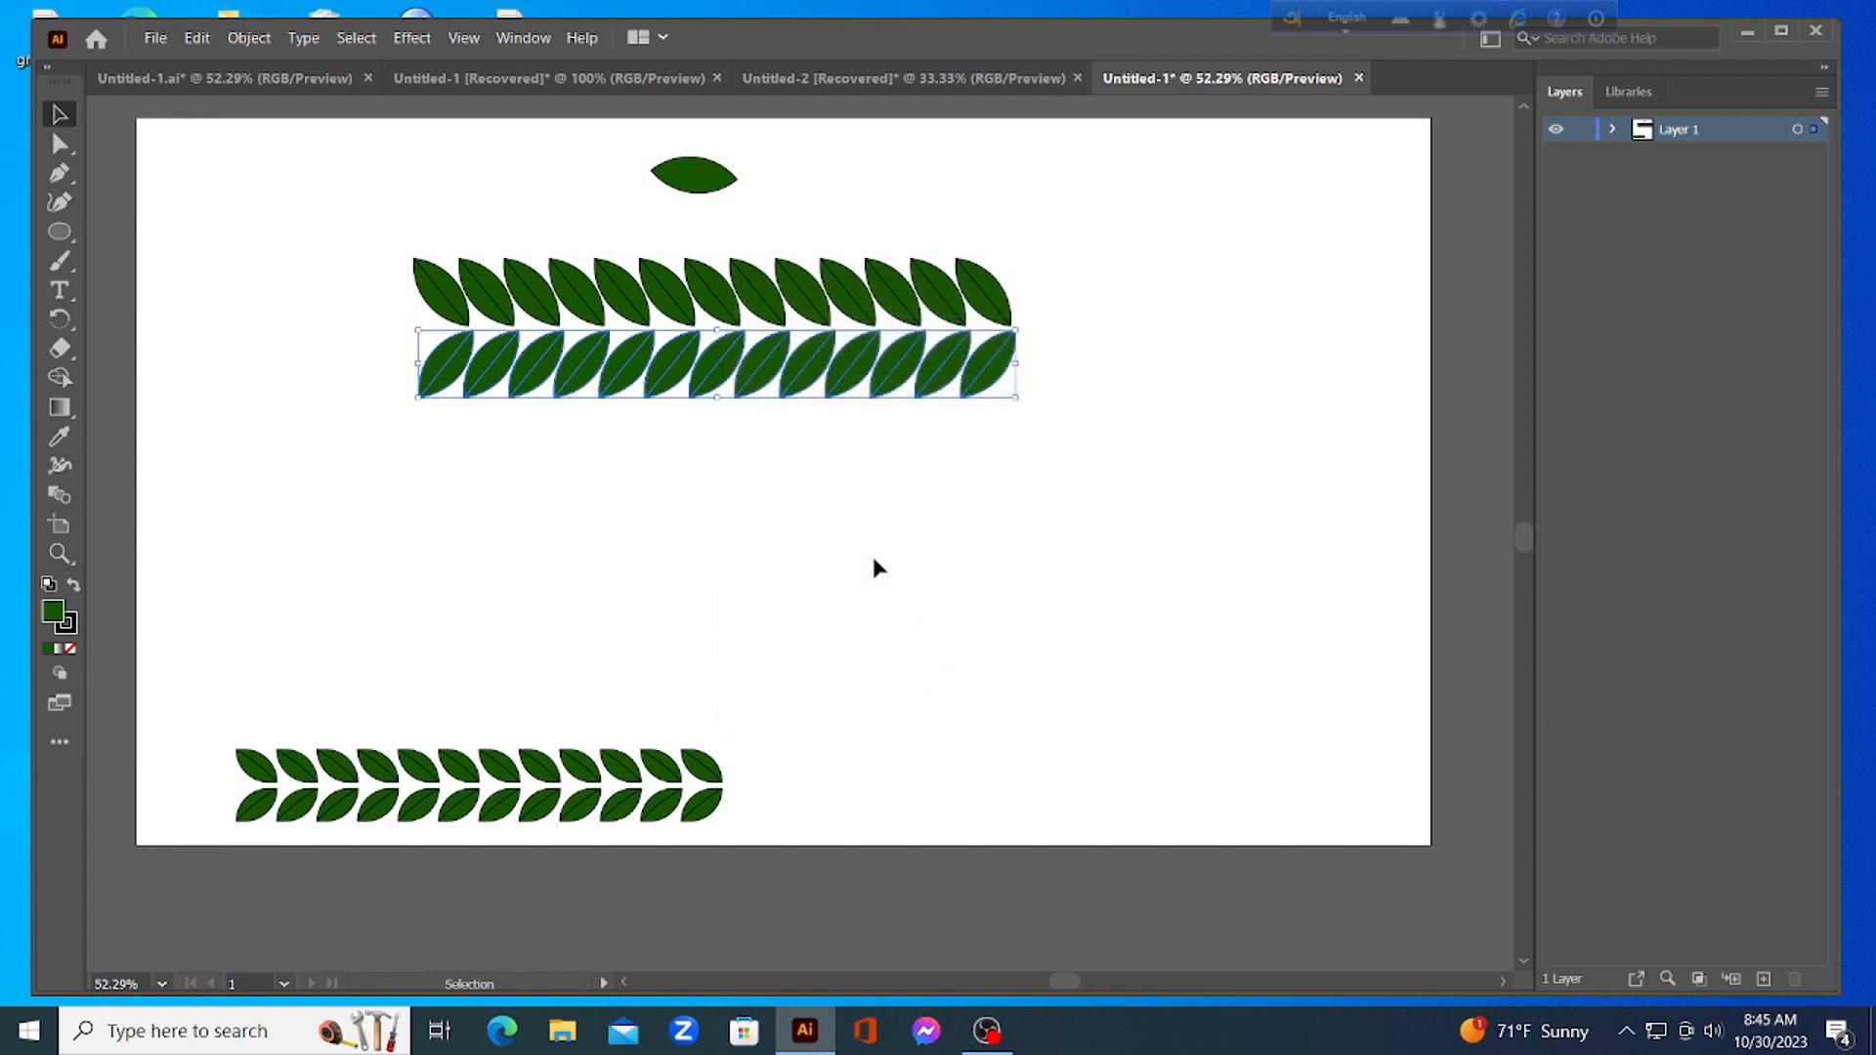
Align the reflected lower row with the upper row so their leaf tips meet along the centre line
click(495, 477)
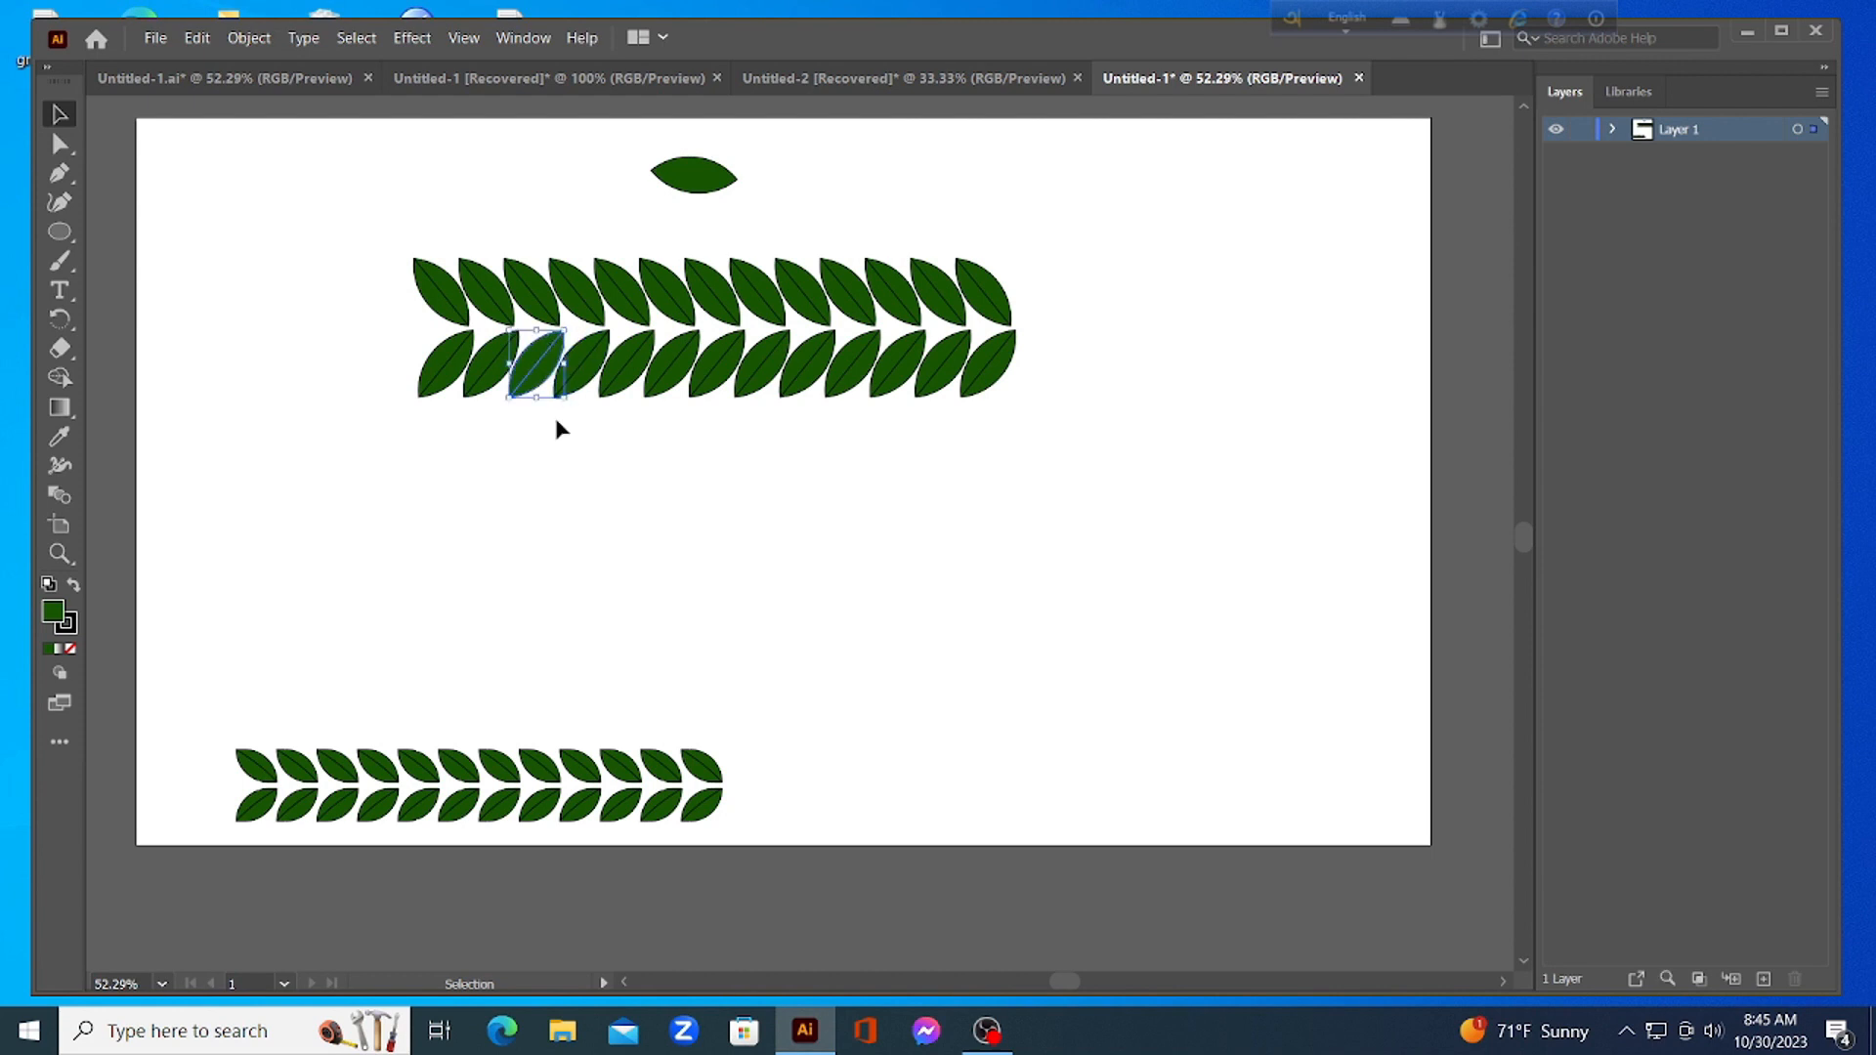
drag(370, 372, 1026, 420)
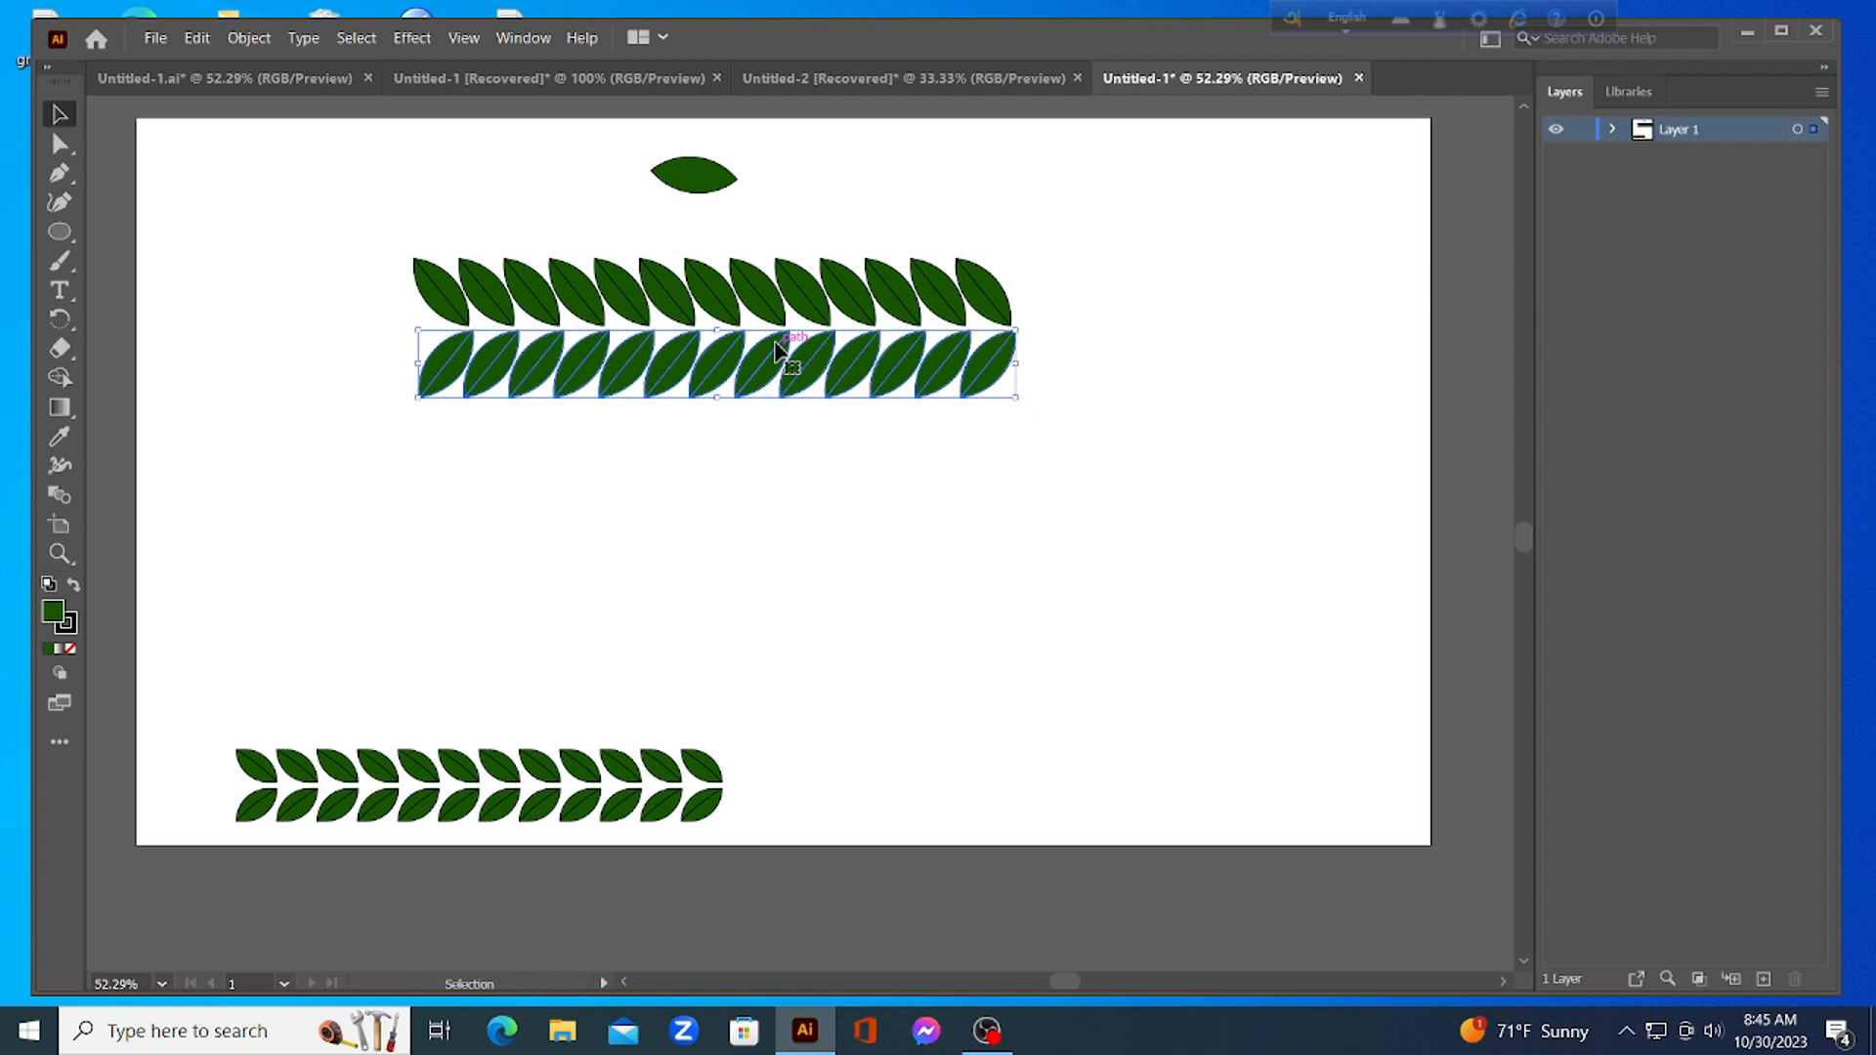
mouse_move(772, 332)
mouse_down()
mouse_move(787, 342)
mouse_move(770, 336)
mouse_up()
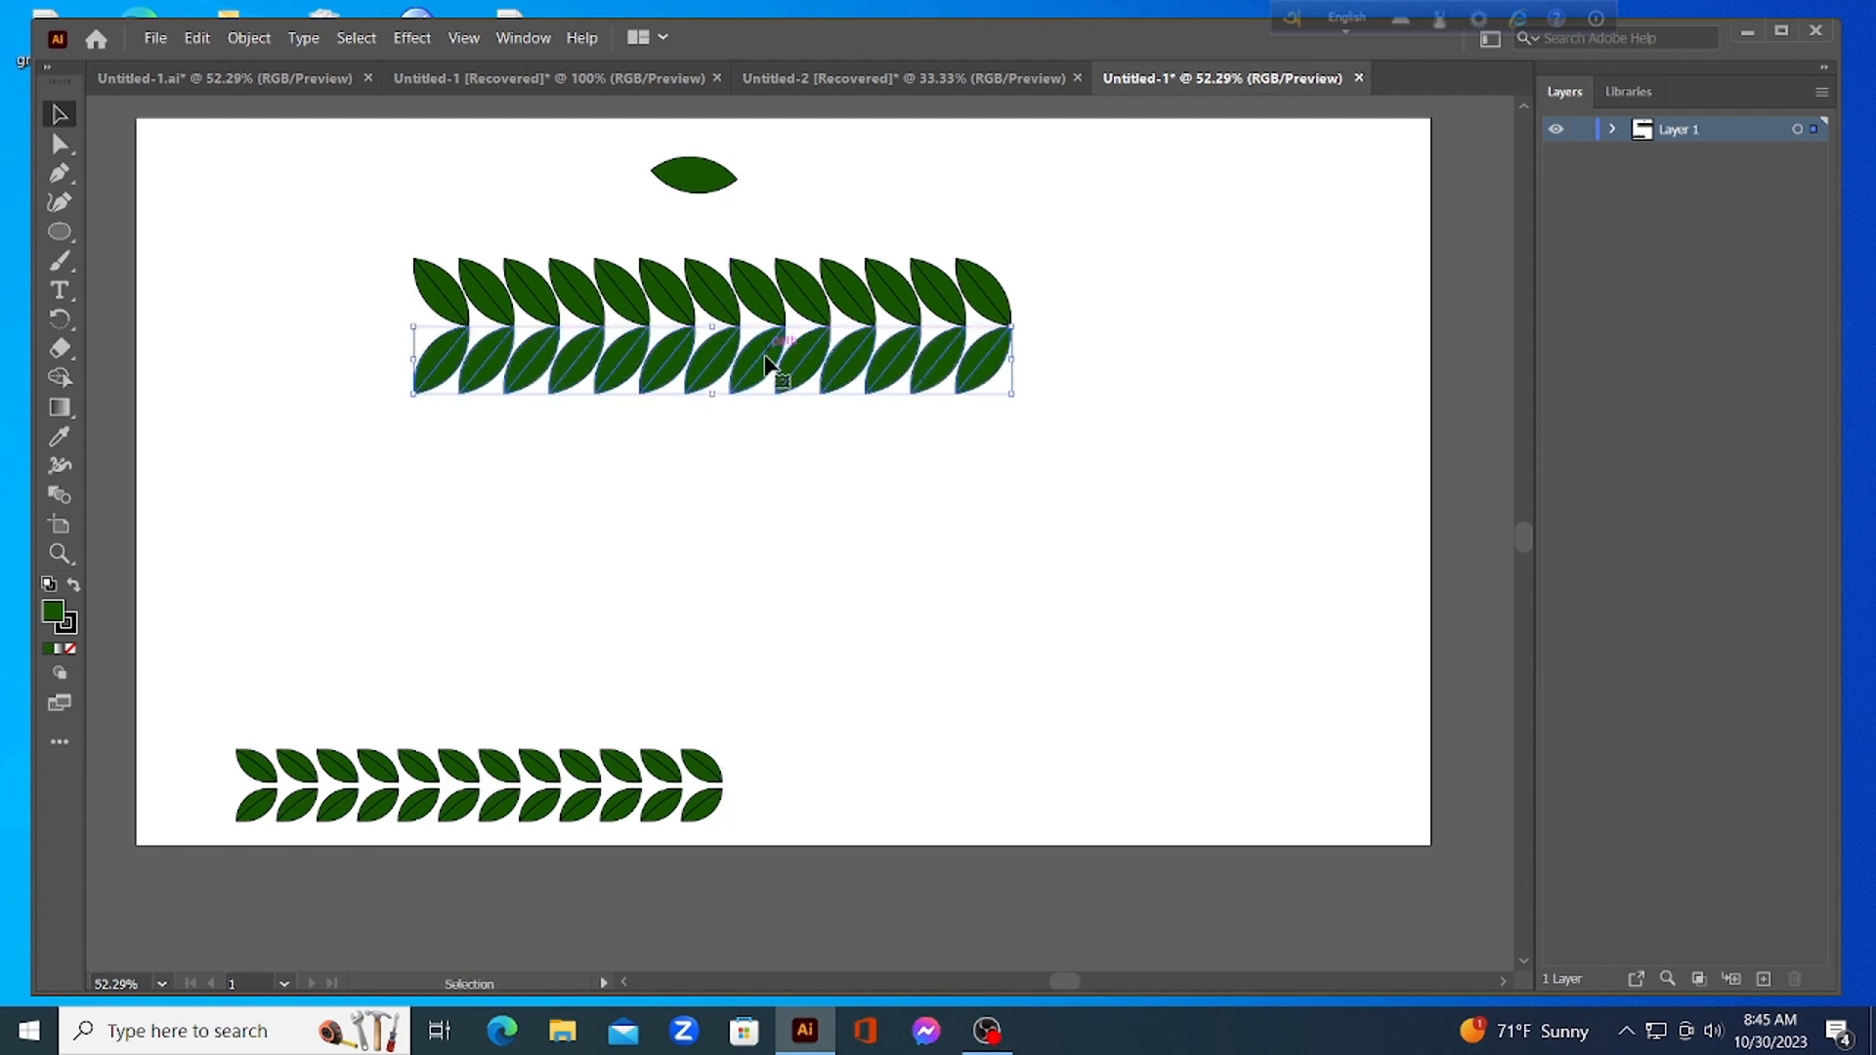
click(768, 449)
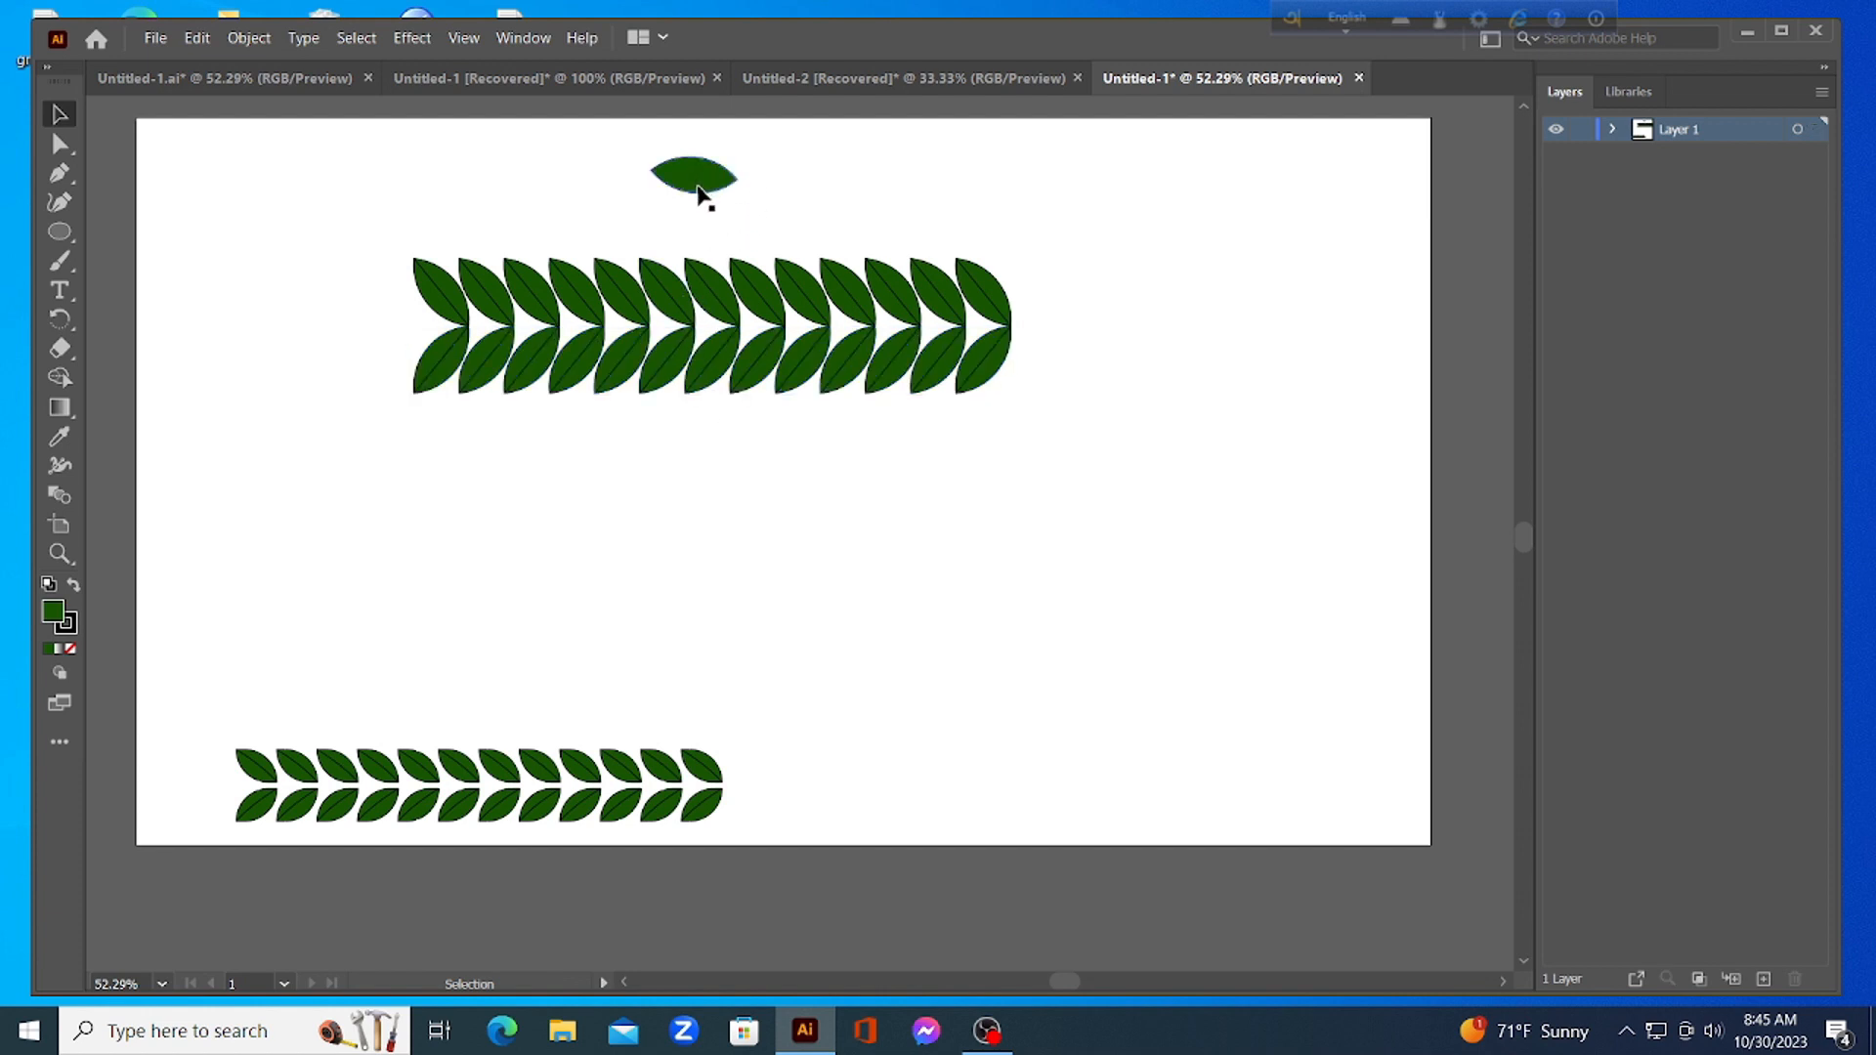
Move the single horizontal leaf to the left end of the double row and group all the leaves into one branch
drag(703, 194, 395, 343)
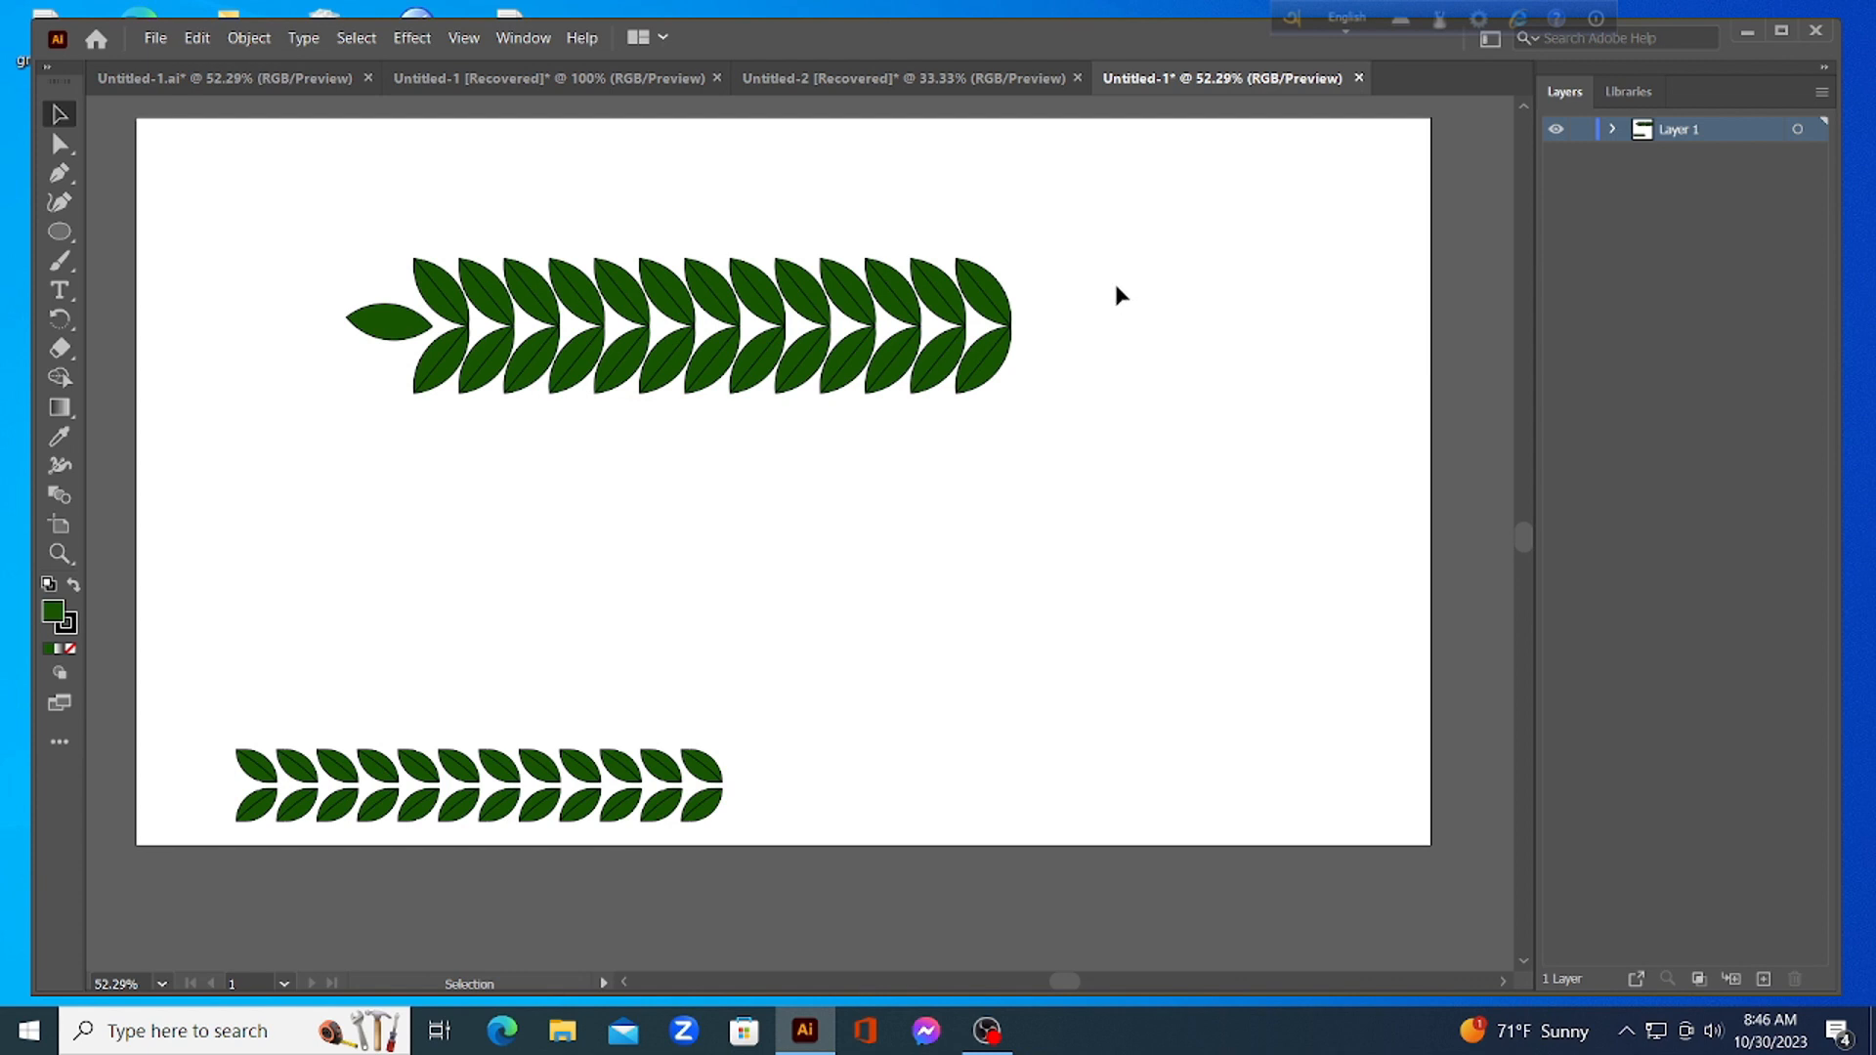
drag(1112, 285, 293, 412)
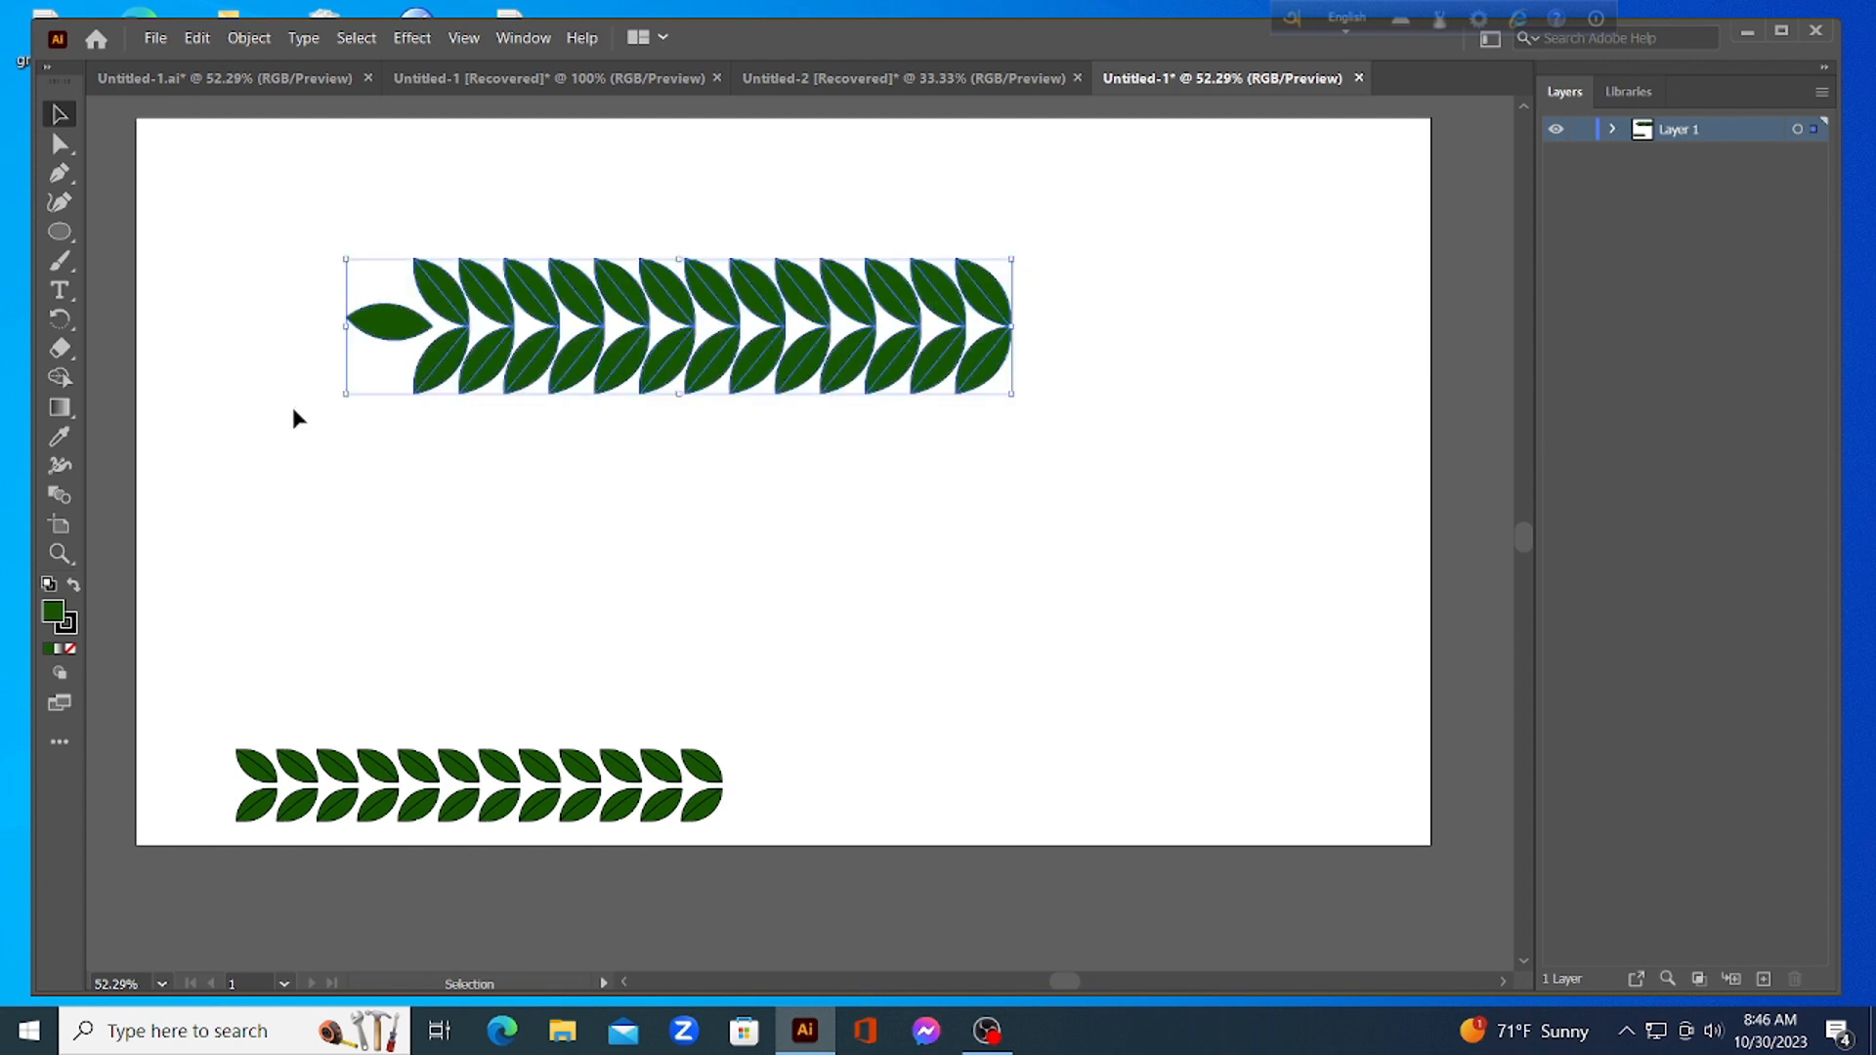
right_click(703, 344)
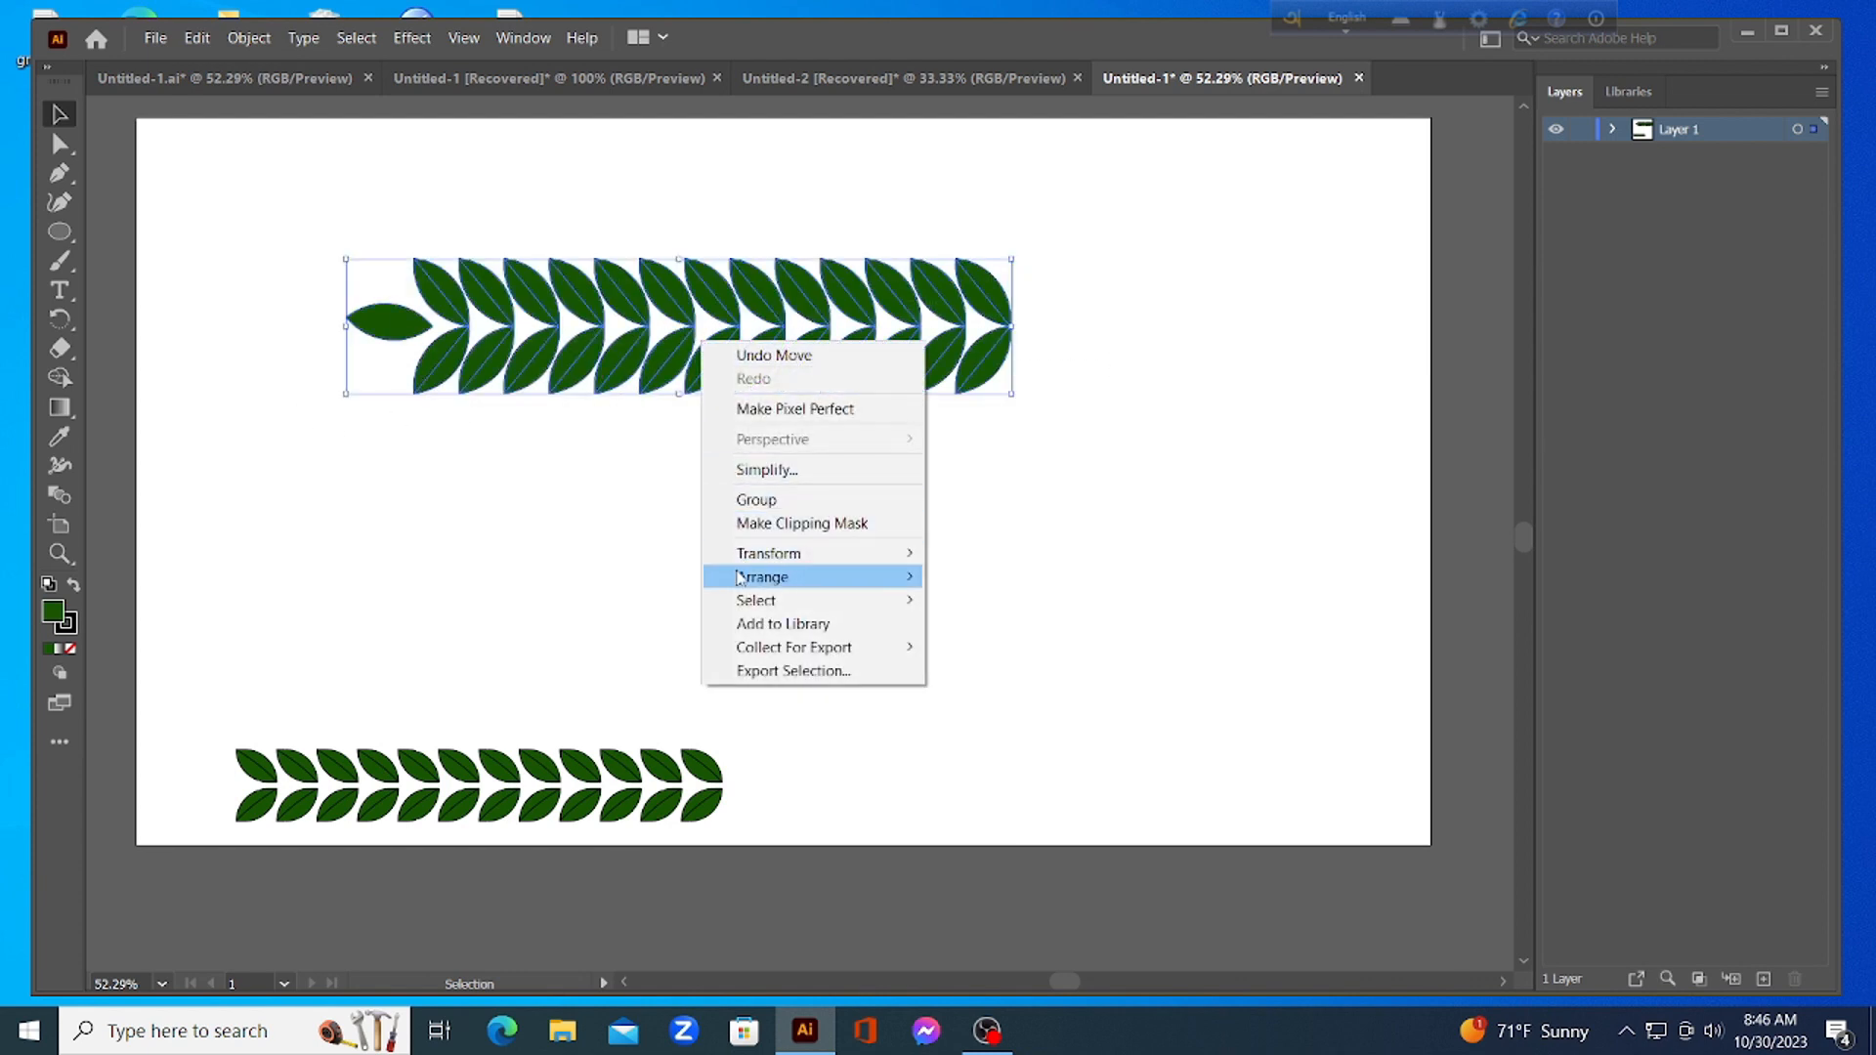
mouse_move(738, 577)
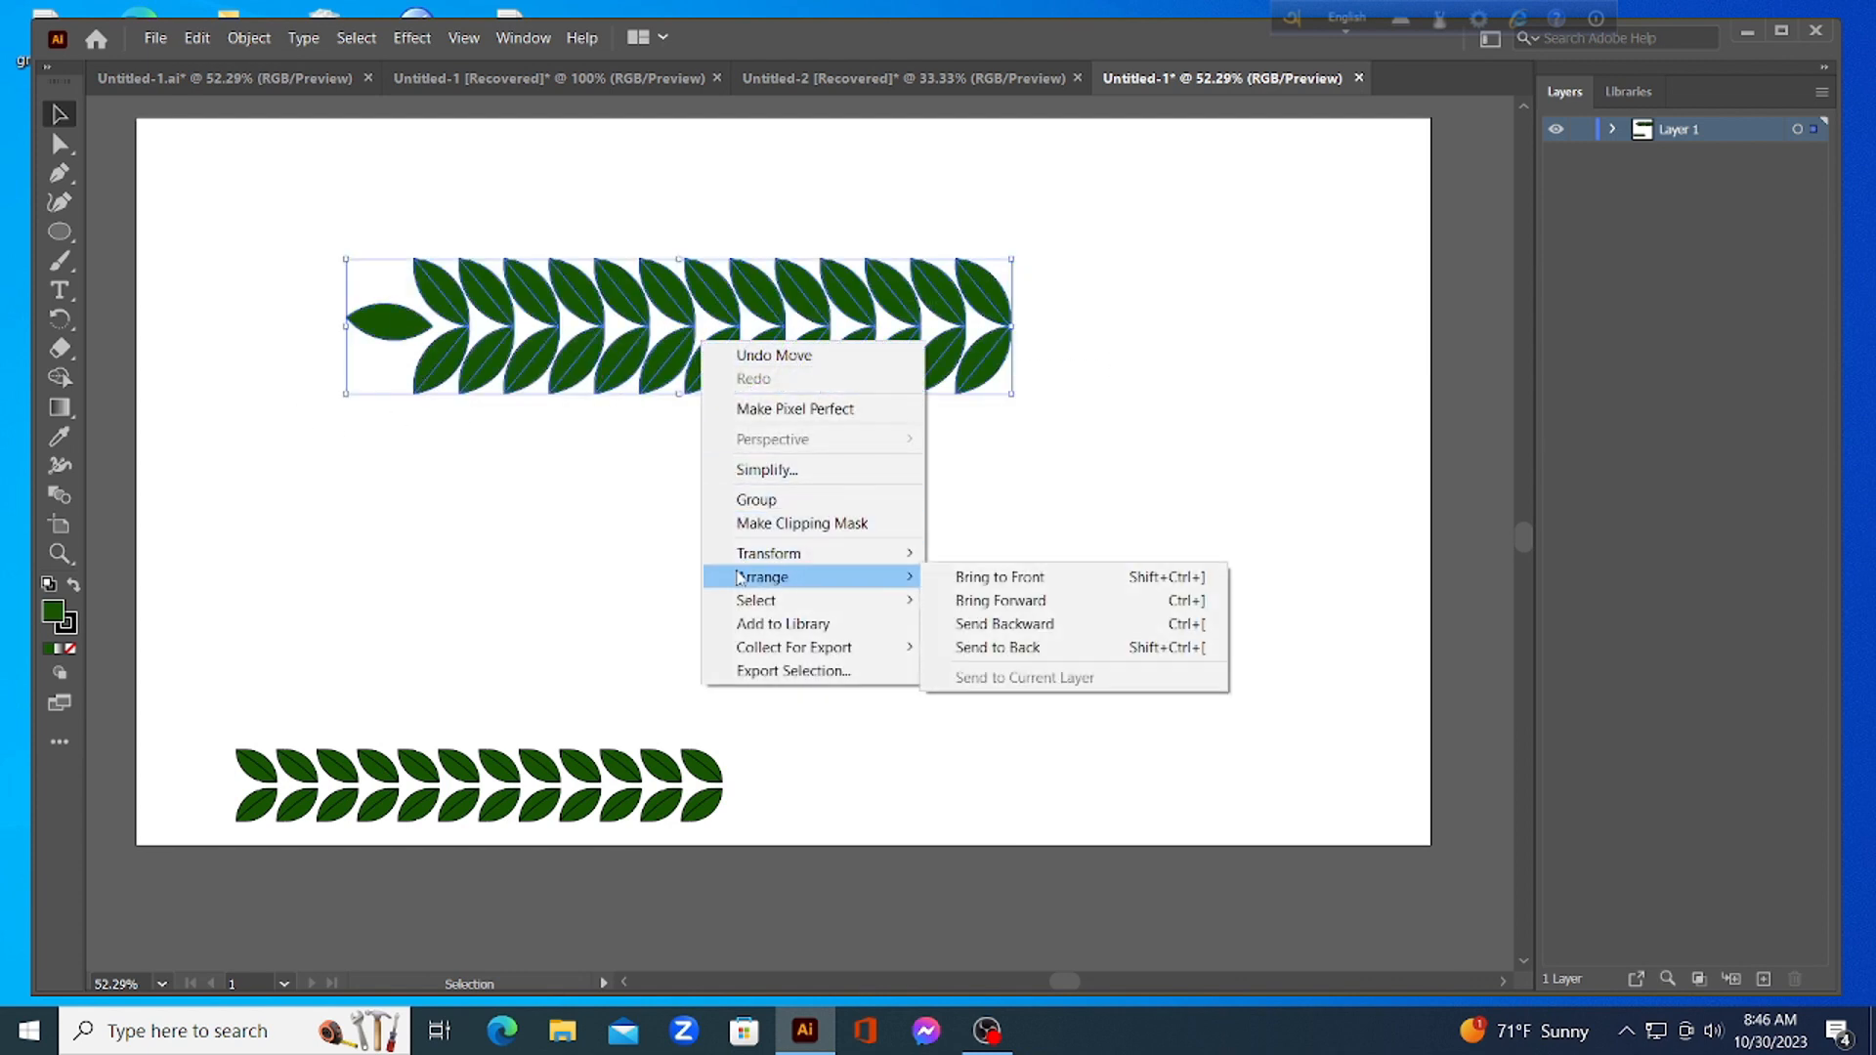
click(773, 501)
click(922, 446)
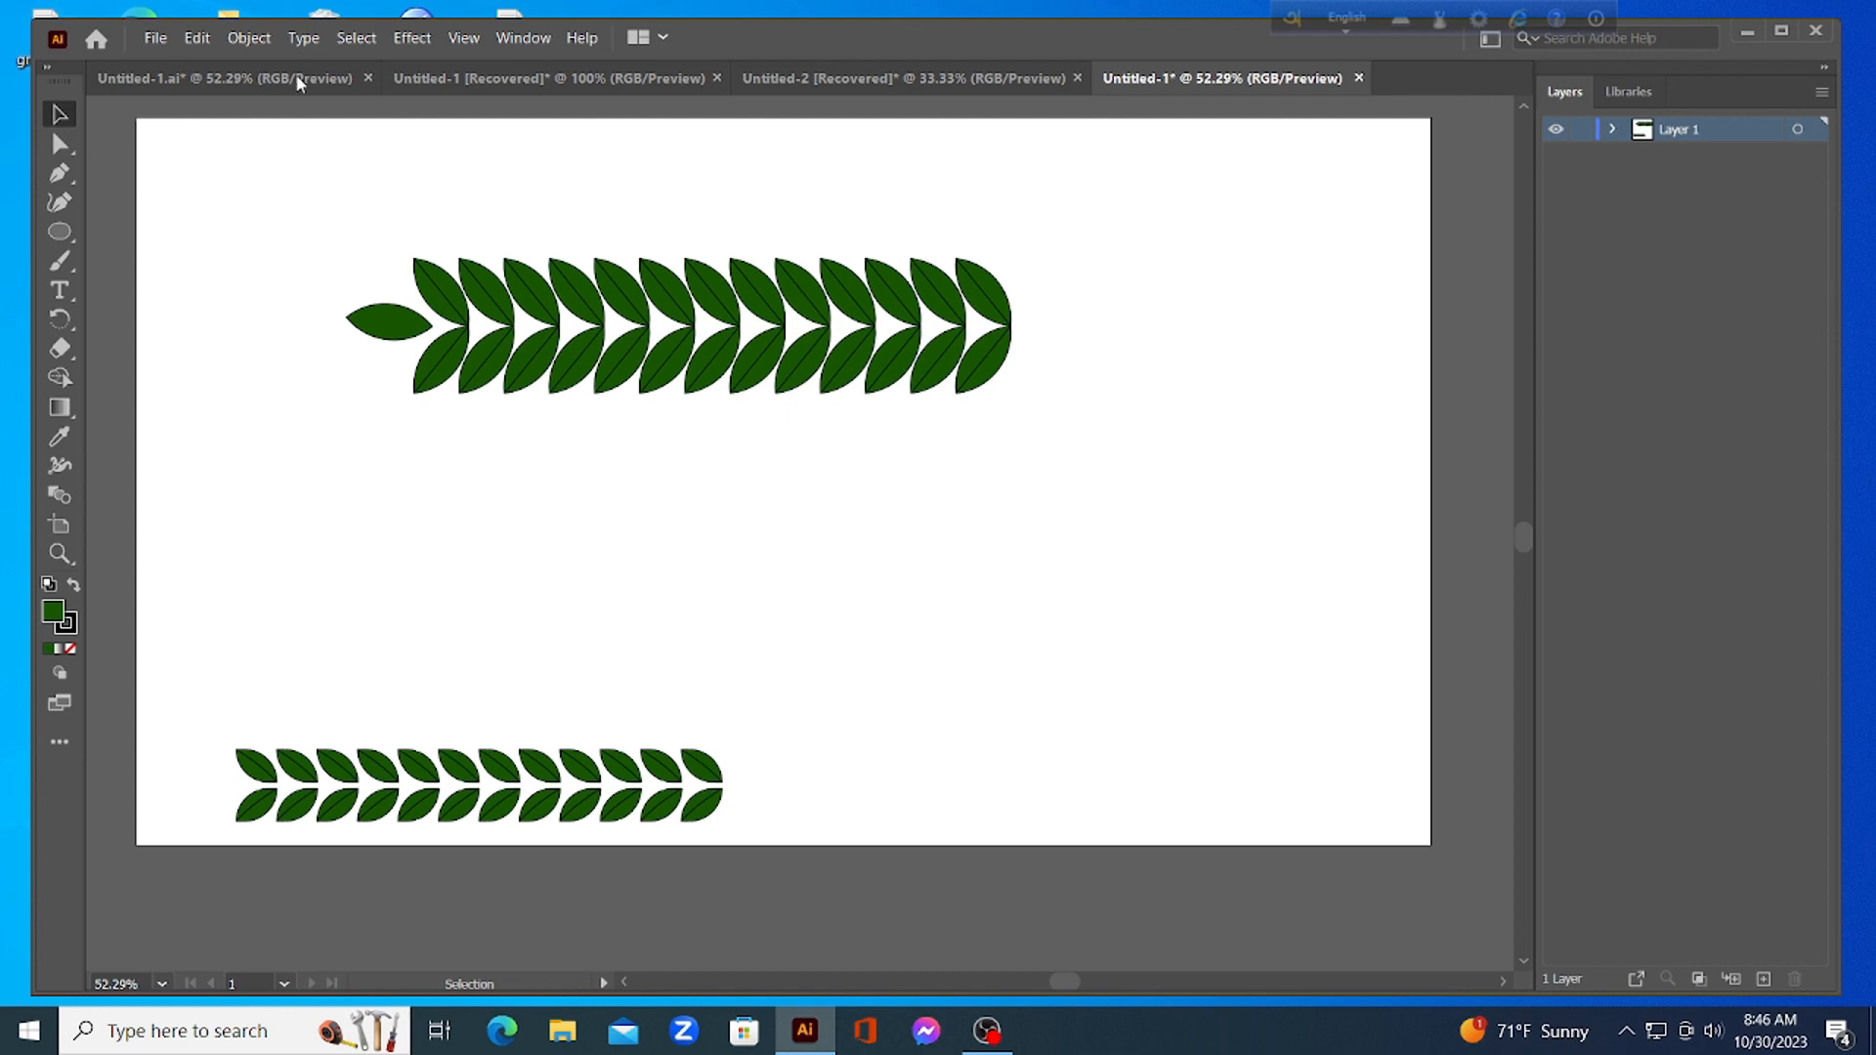
Create a new Art Brush from the grouped leaf branch with a fixed width of 46%
click(540, 42)
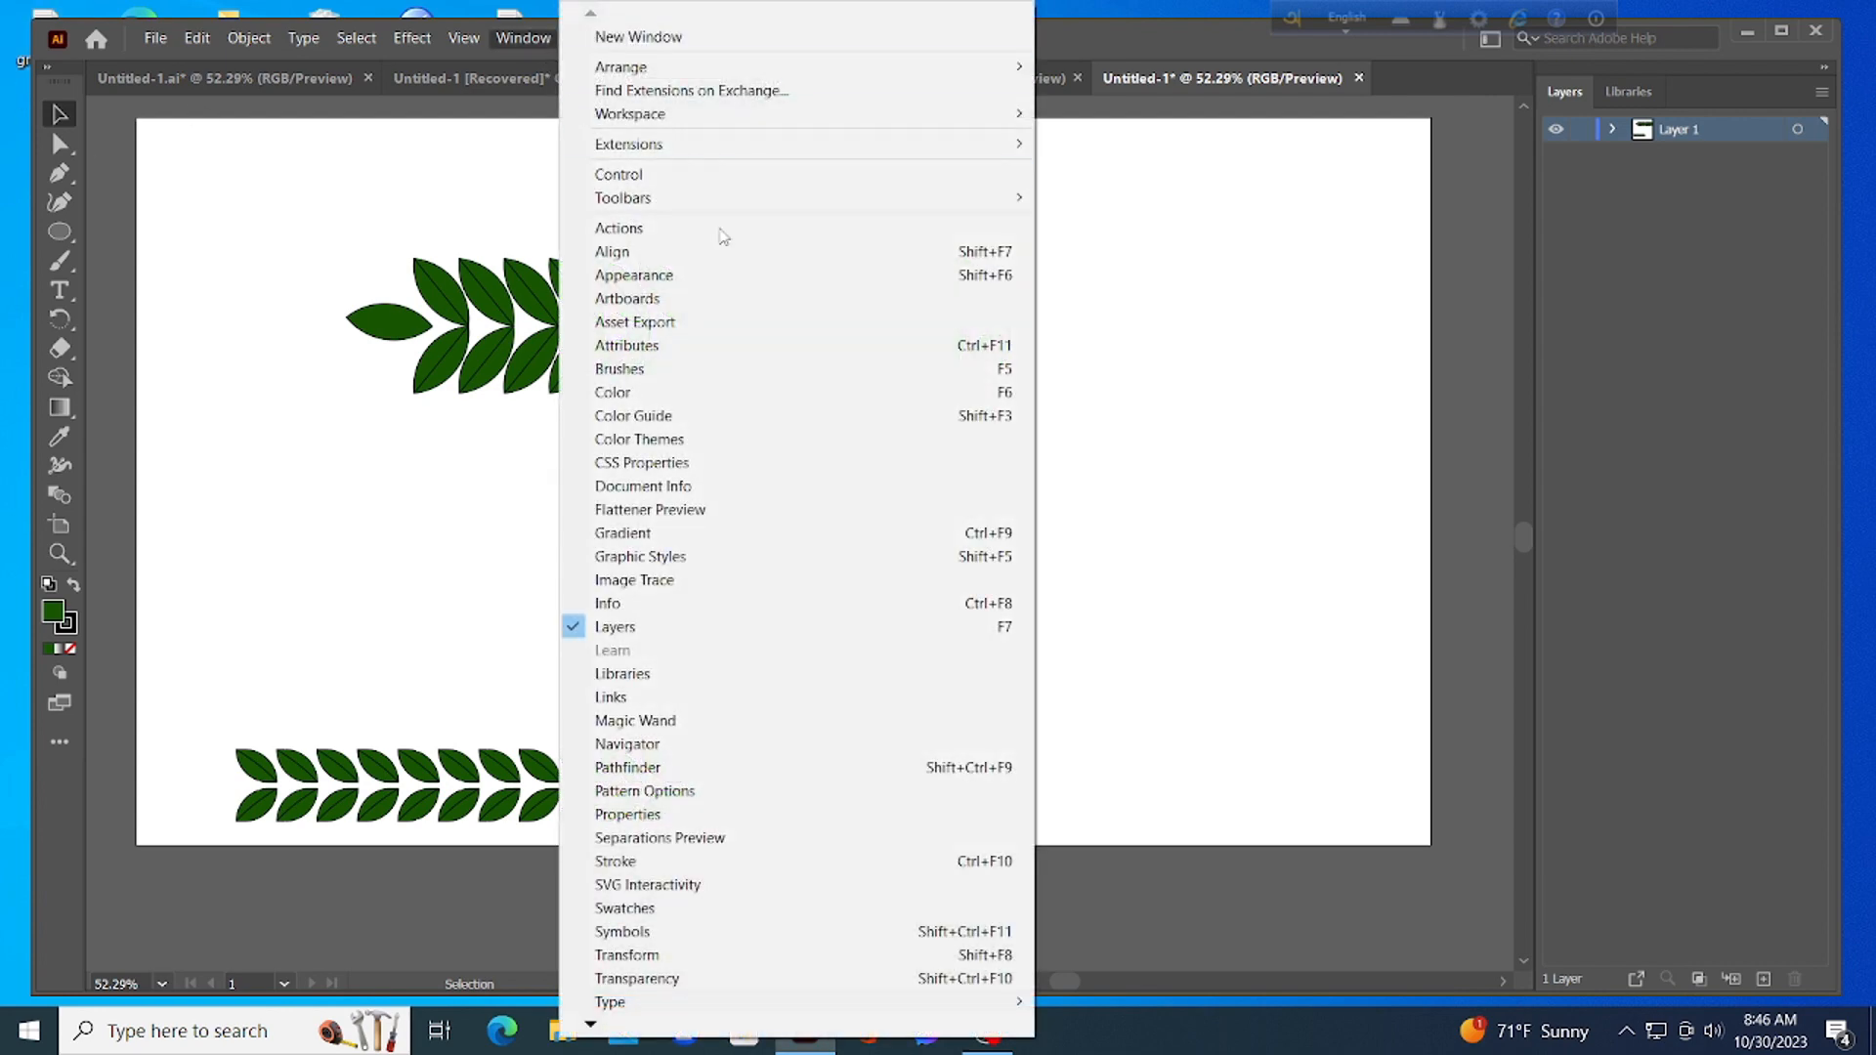
click(664, 379)
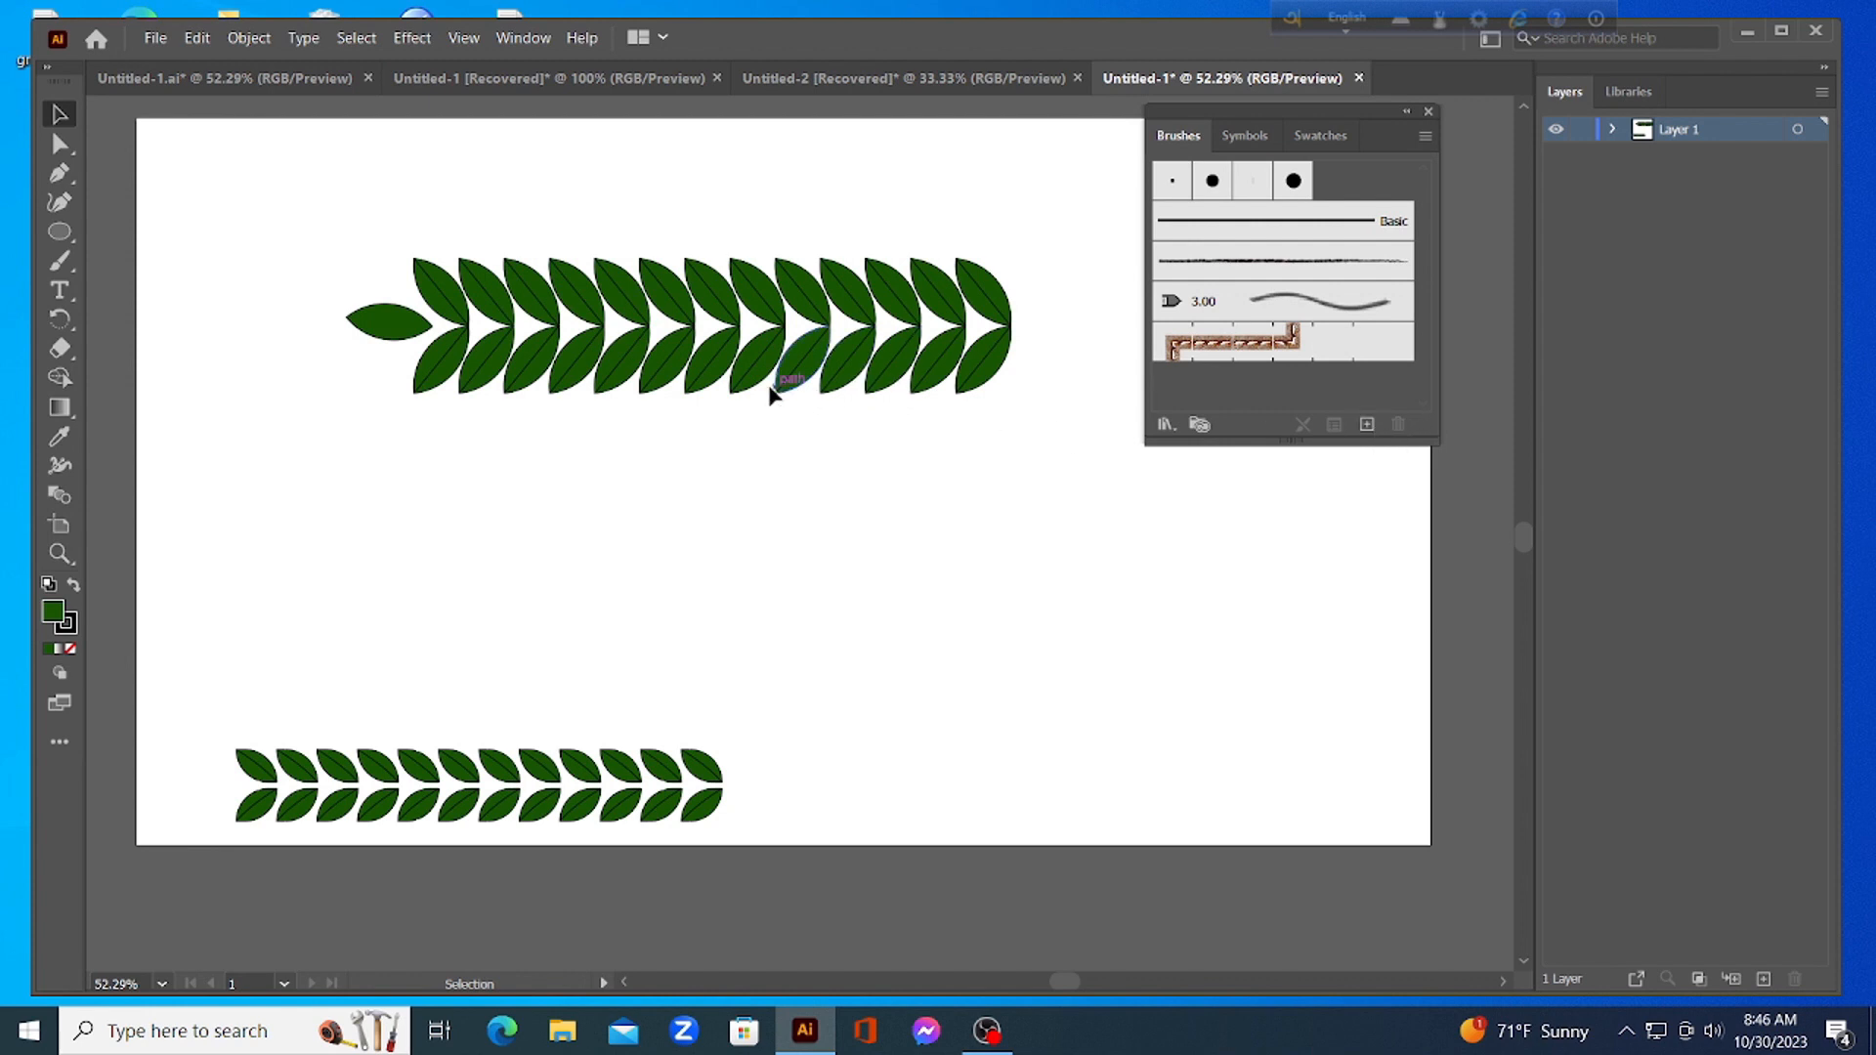
drag(256, 354, 984, 375)
mouse_move(723, 340)
mouse_down()
mouse_move(808, 369)
mouse_move(1248, 357)
mouse_up()
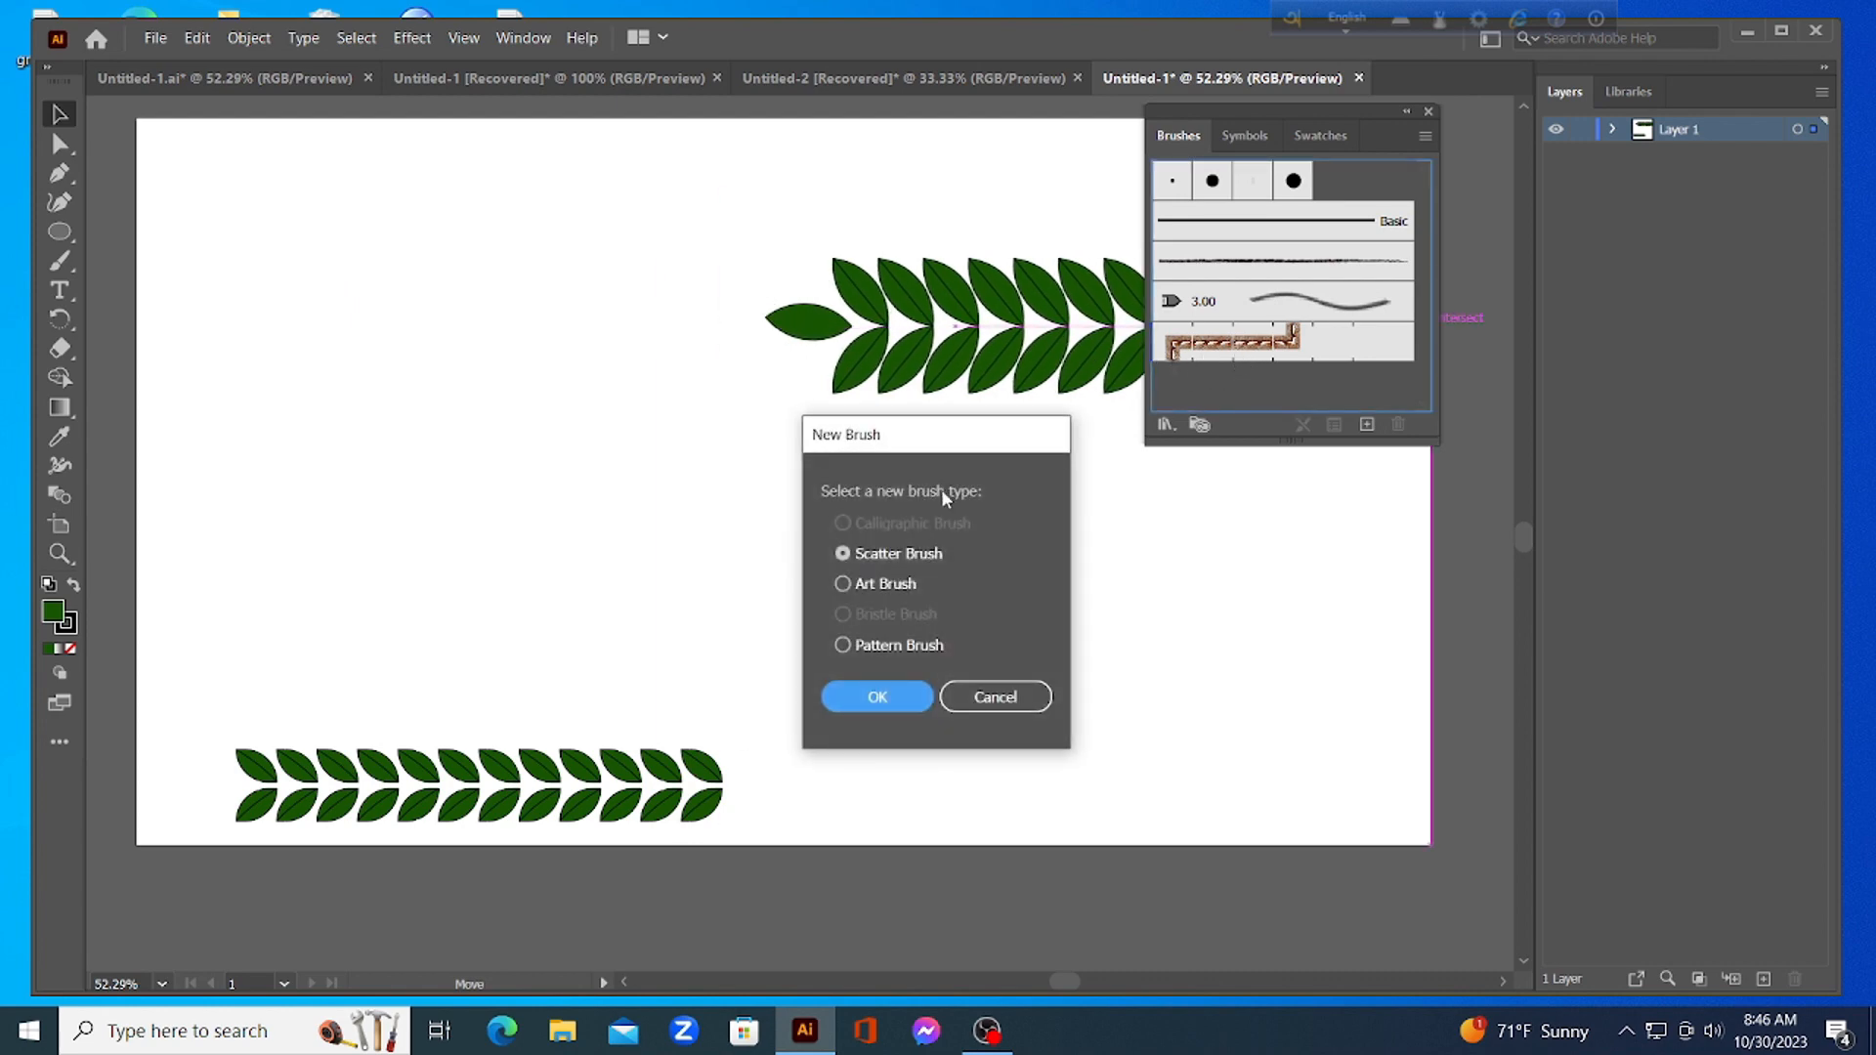
click(844, 584)
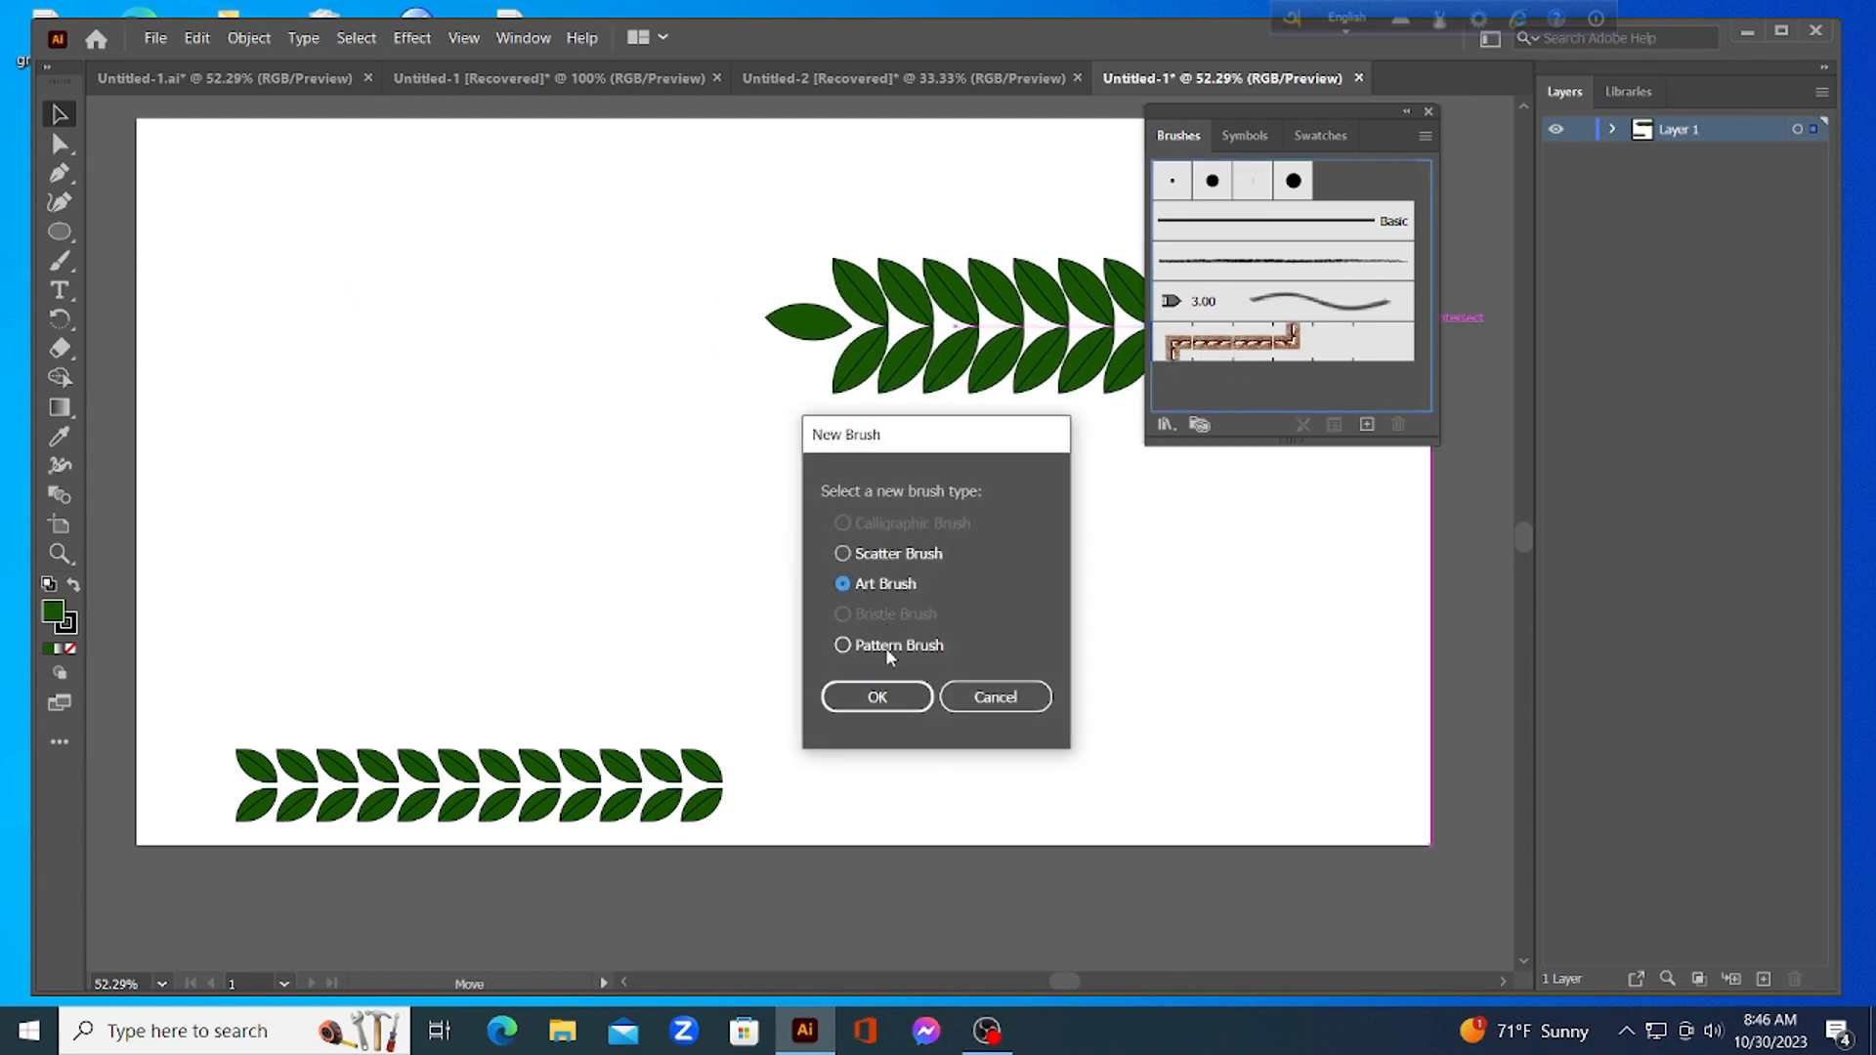
click(875, 697)
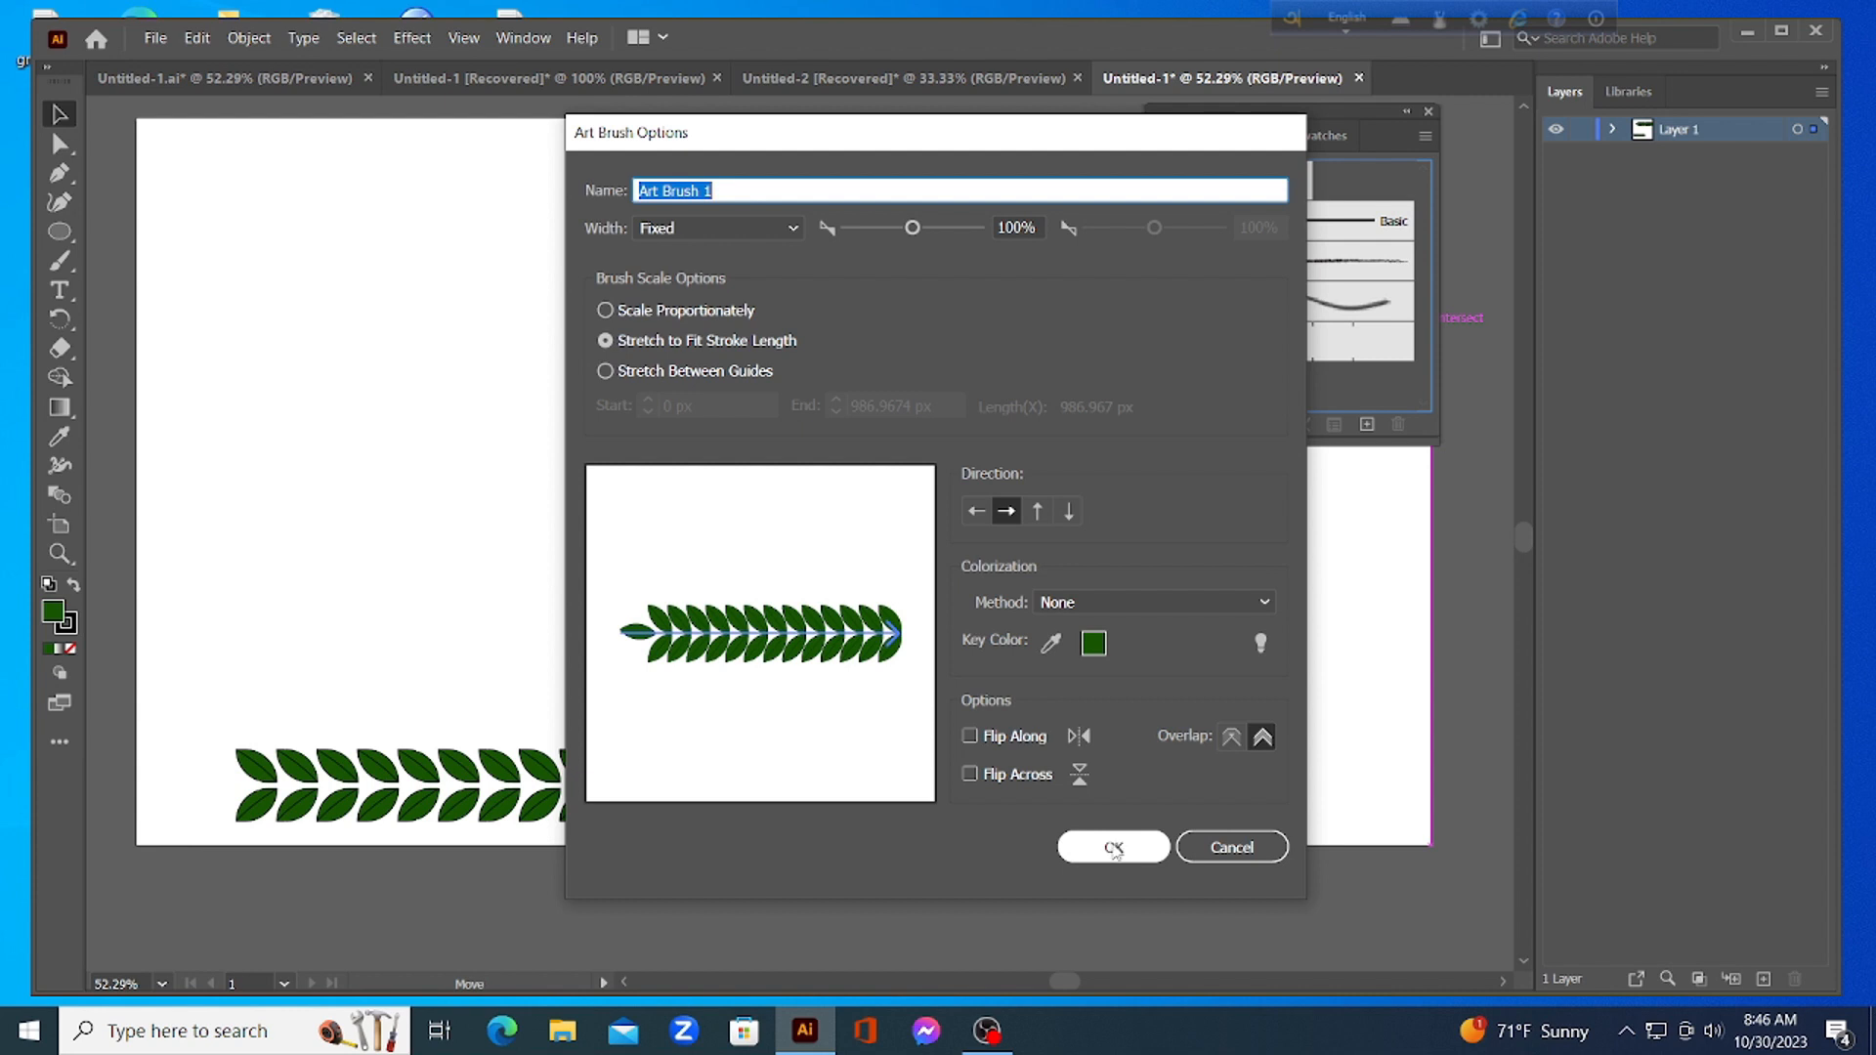
drag(911, 230, 877, 233)
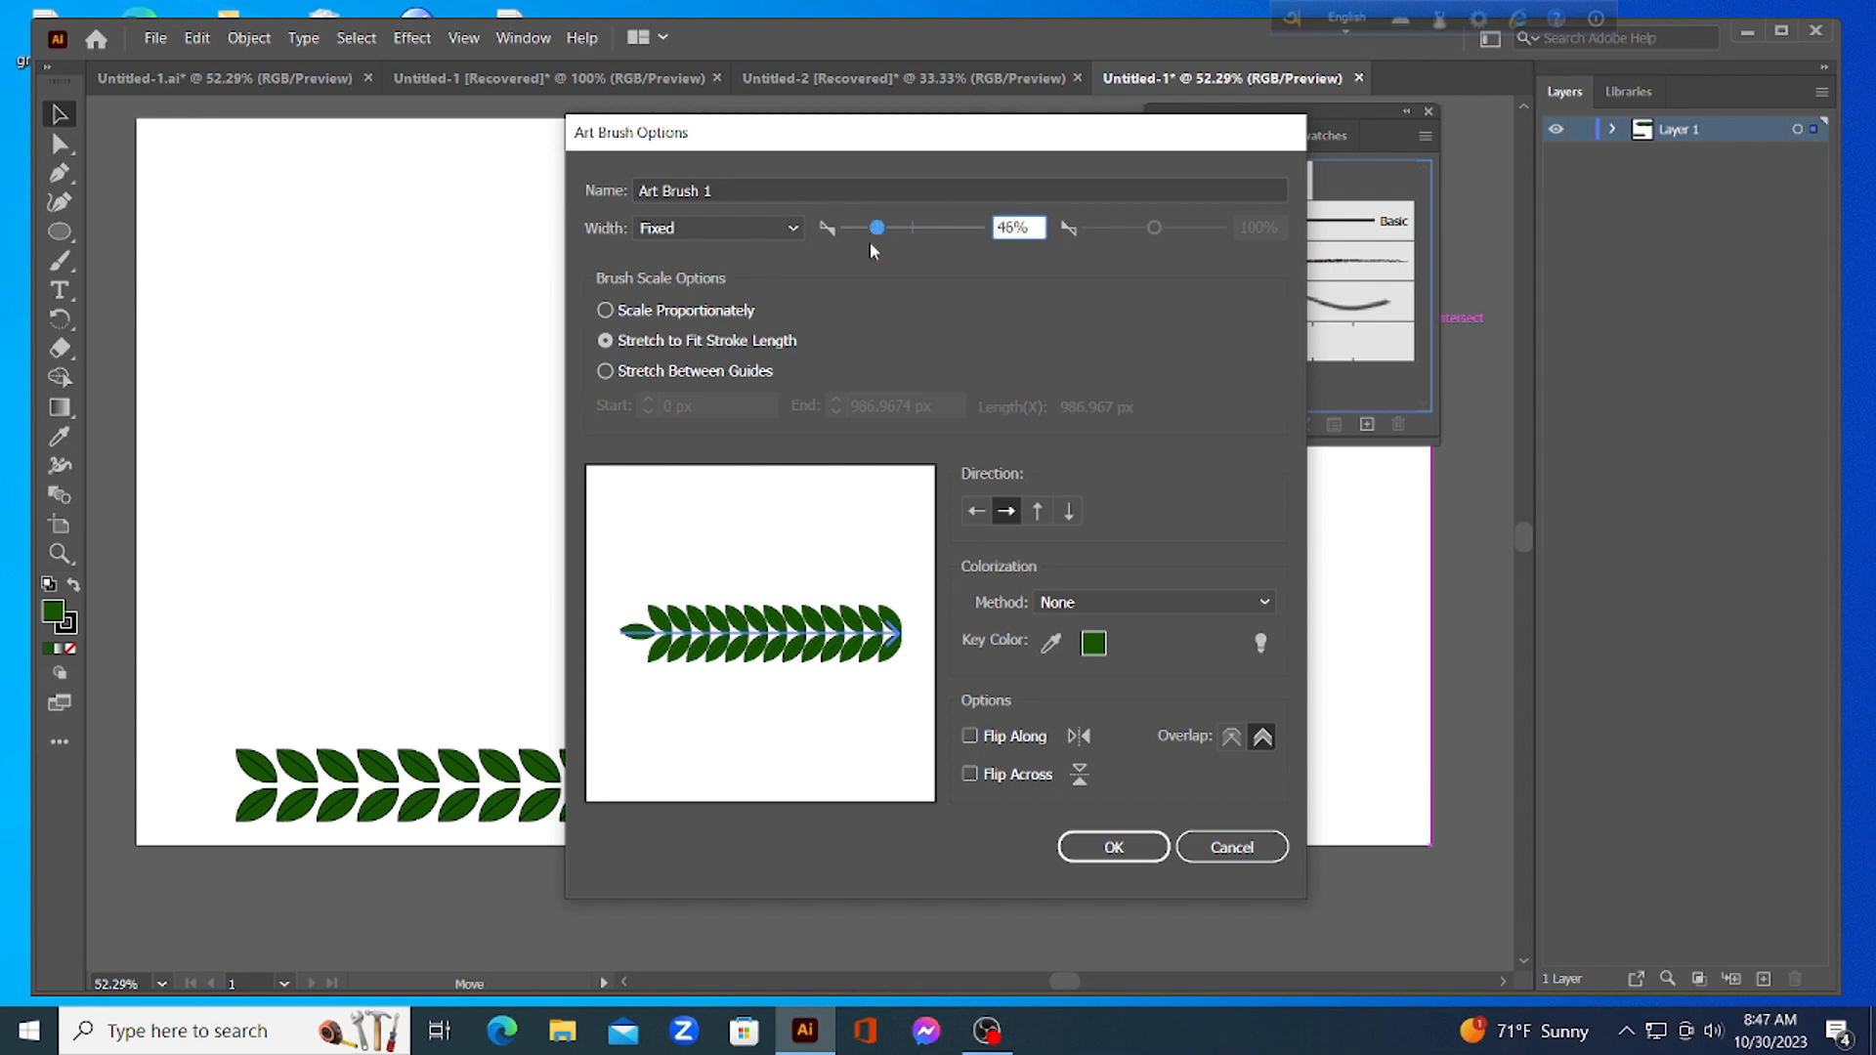
click(1119, 846)
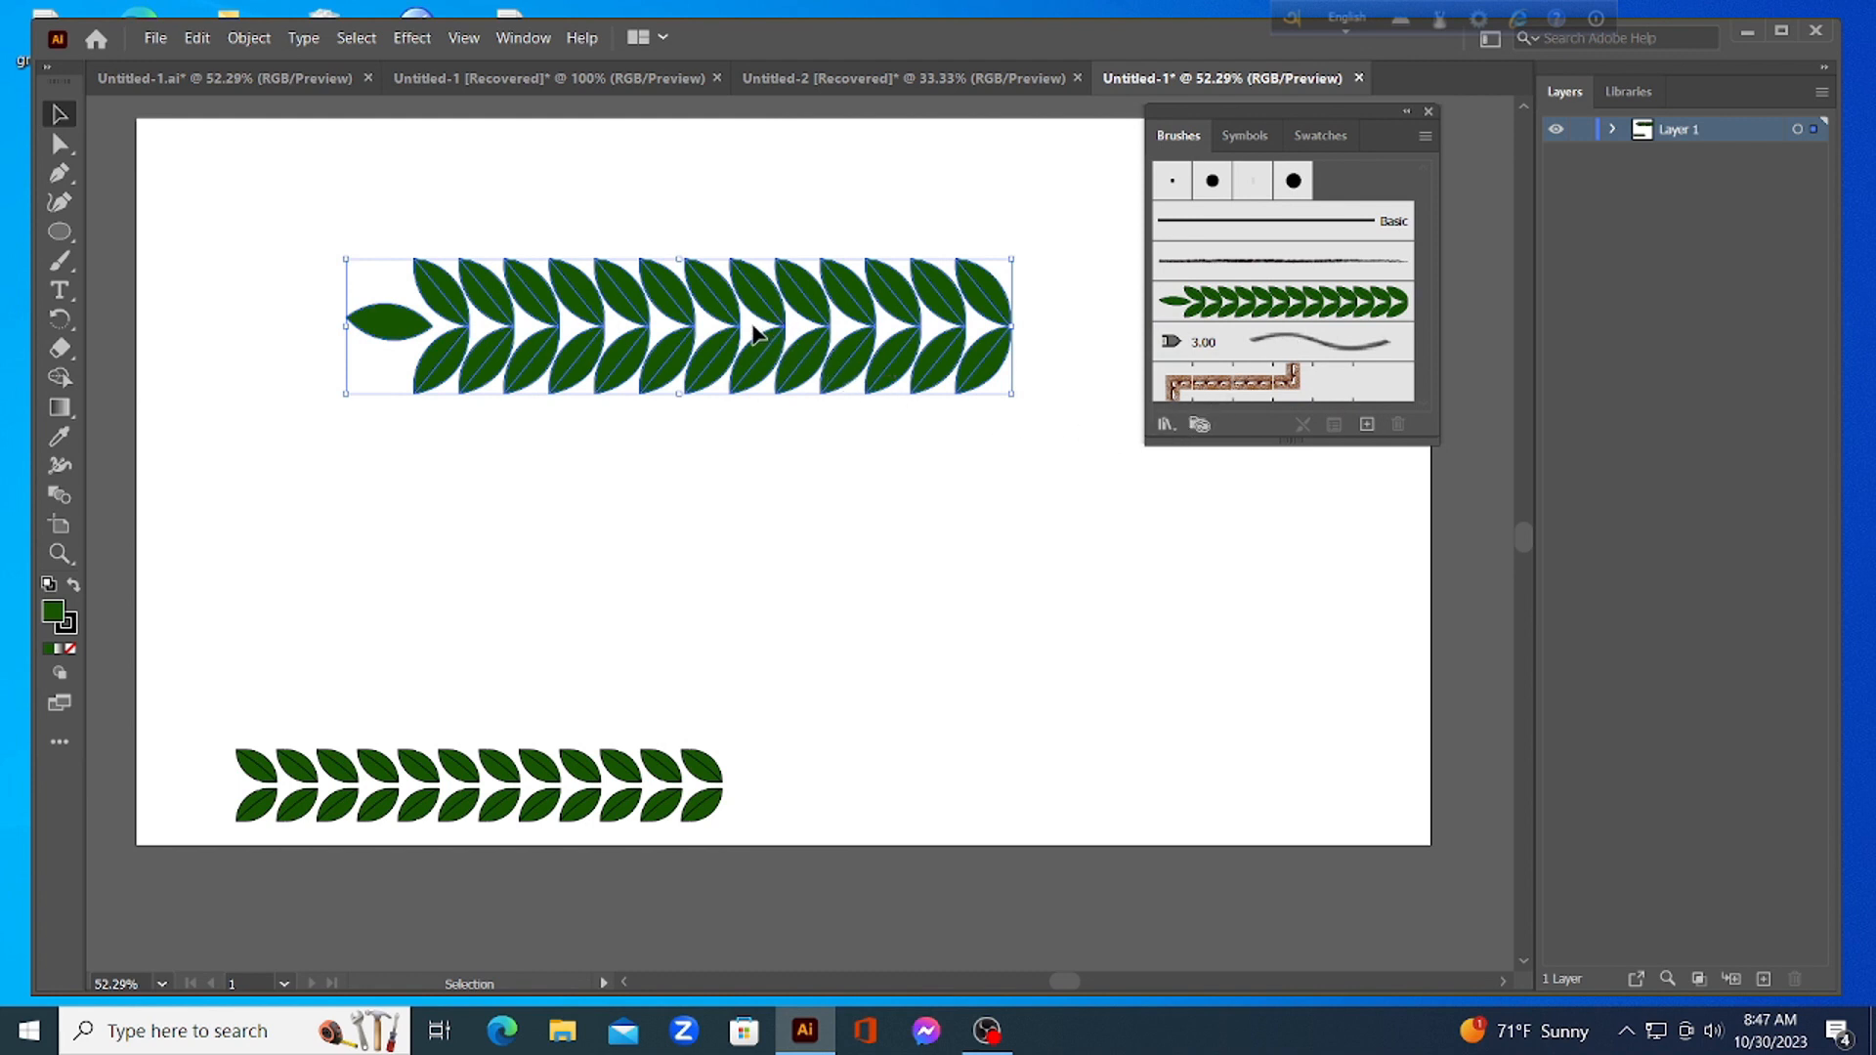
Move the leaf branch to the artboard's lower-right corner and draw an unfilled circle about 468 px across in the upper area
mouse_move(737, 333)
mouse_down()
mouse_move(930, 470)
mouse_move(1151, 741)
mouse_move(1159, 804)
mouse_up()
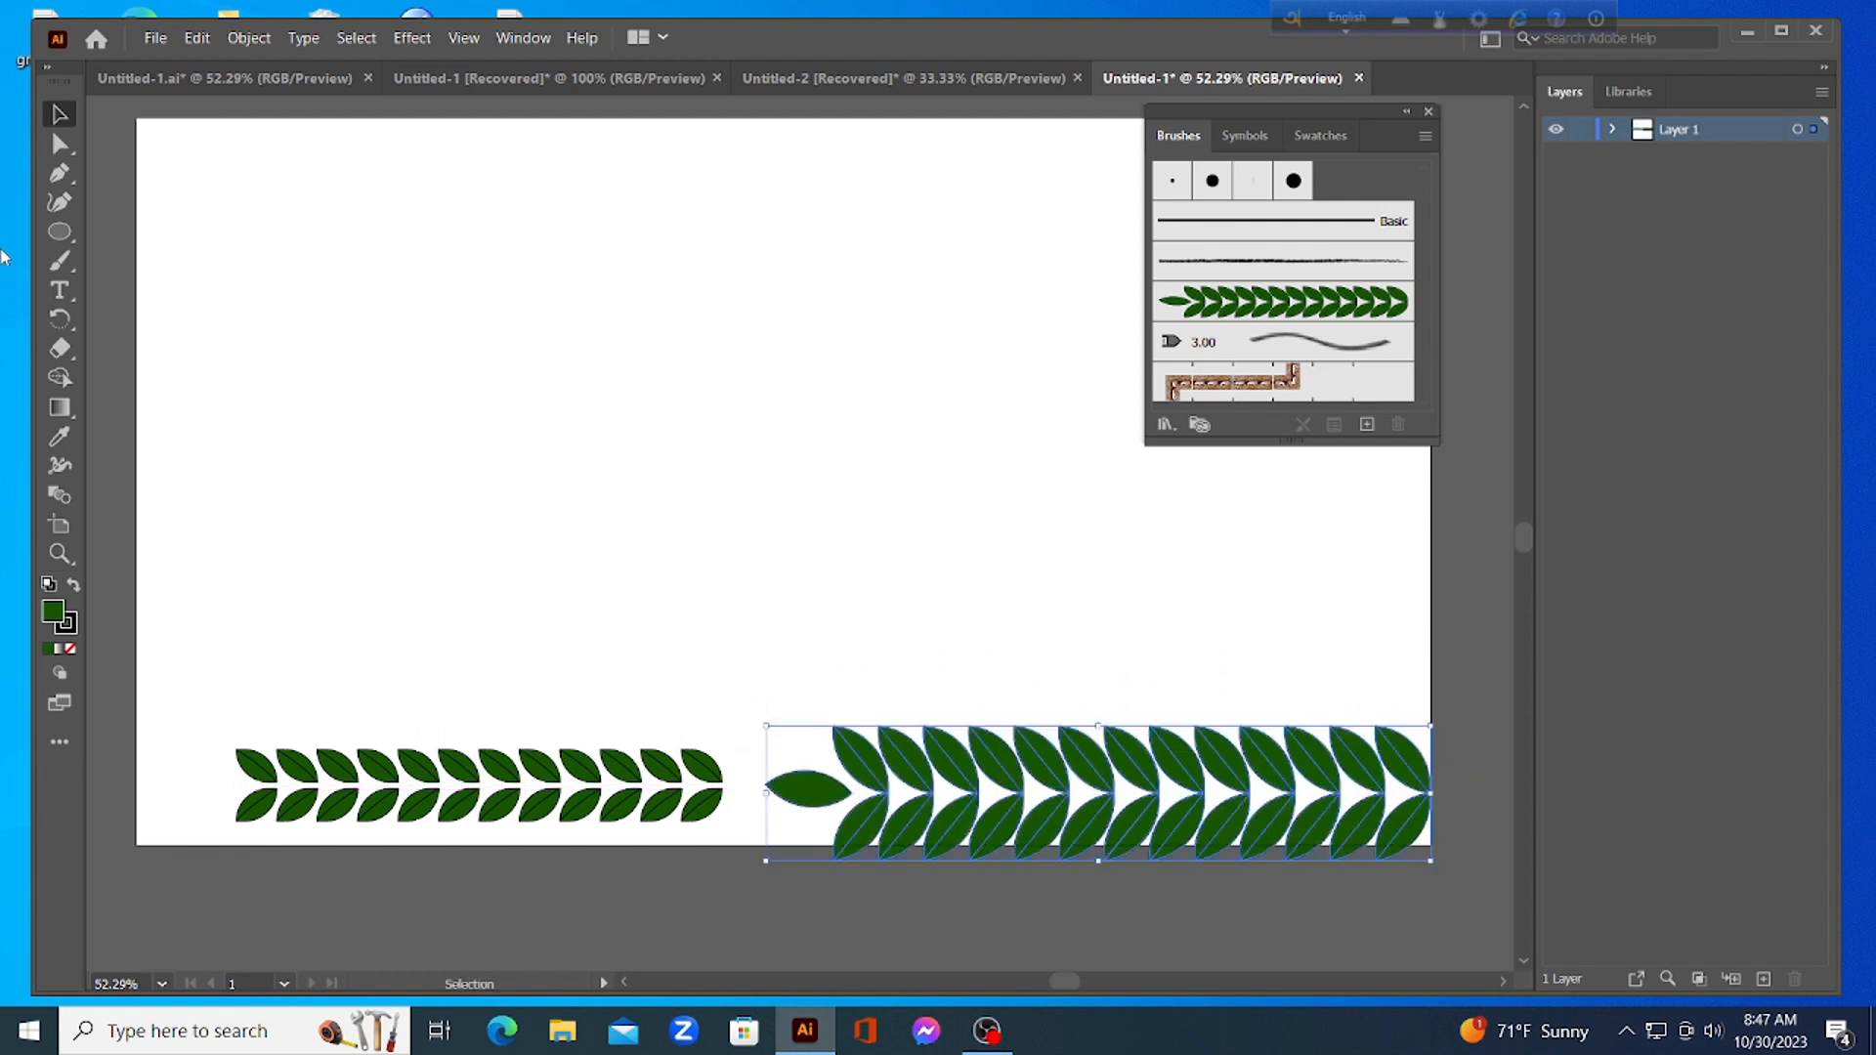
click(60, 234)
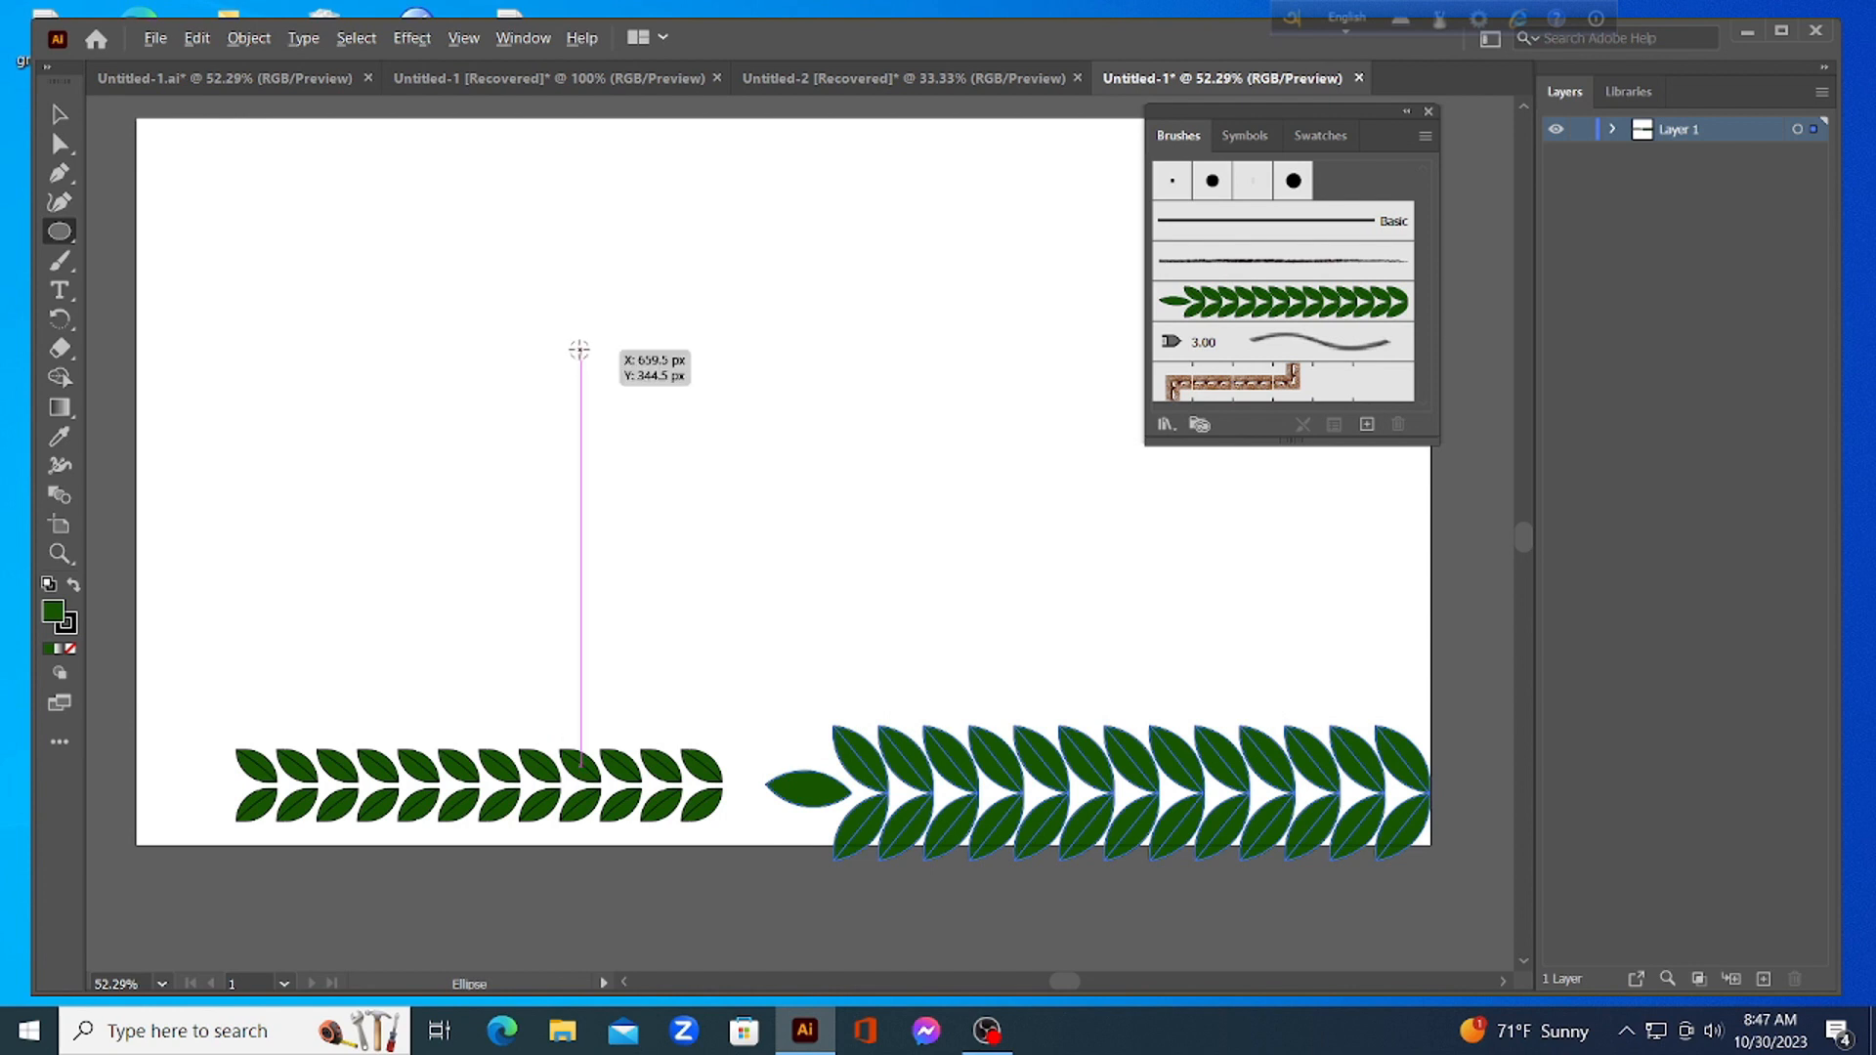
drag(766, 320, 926, 480)
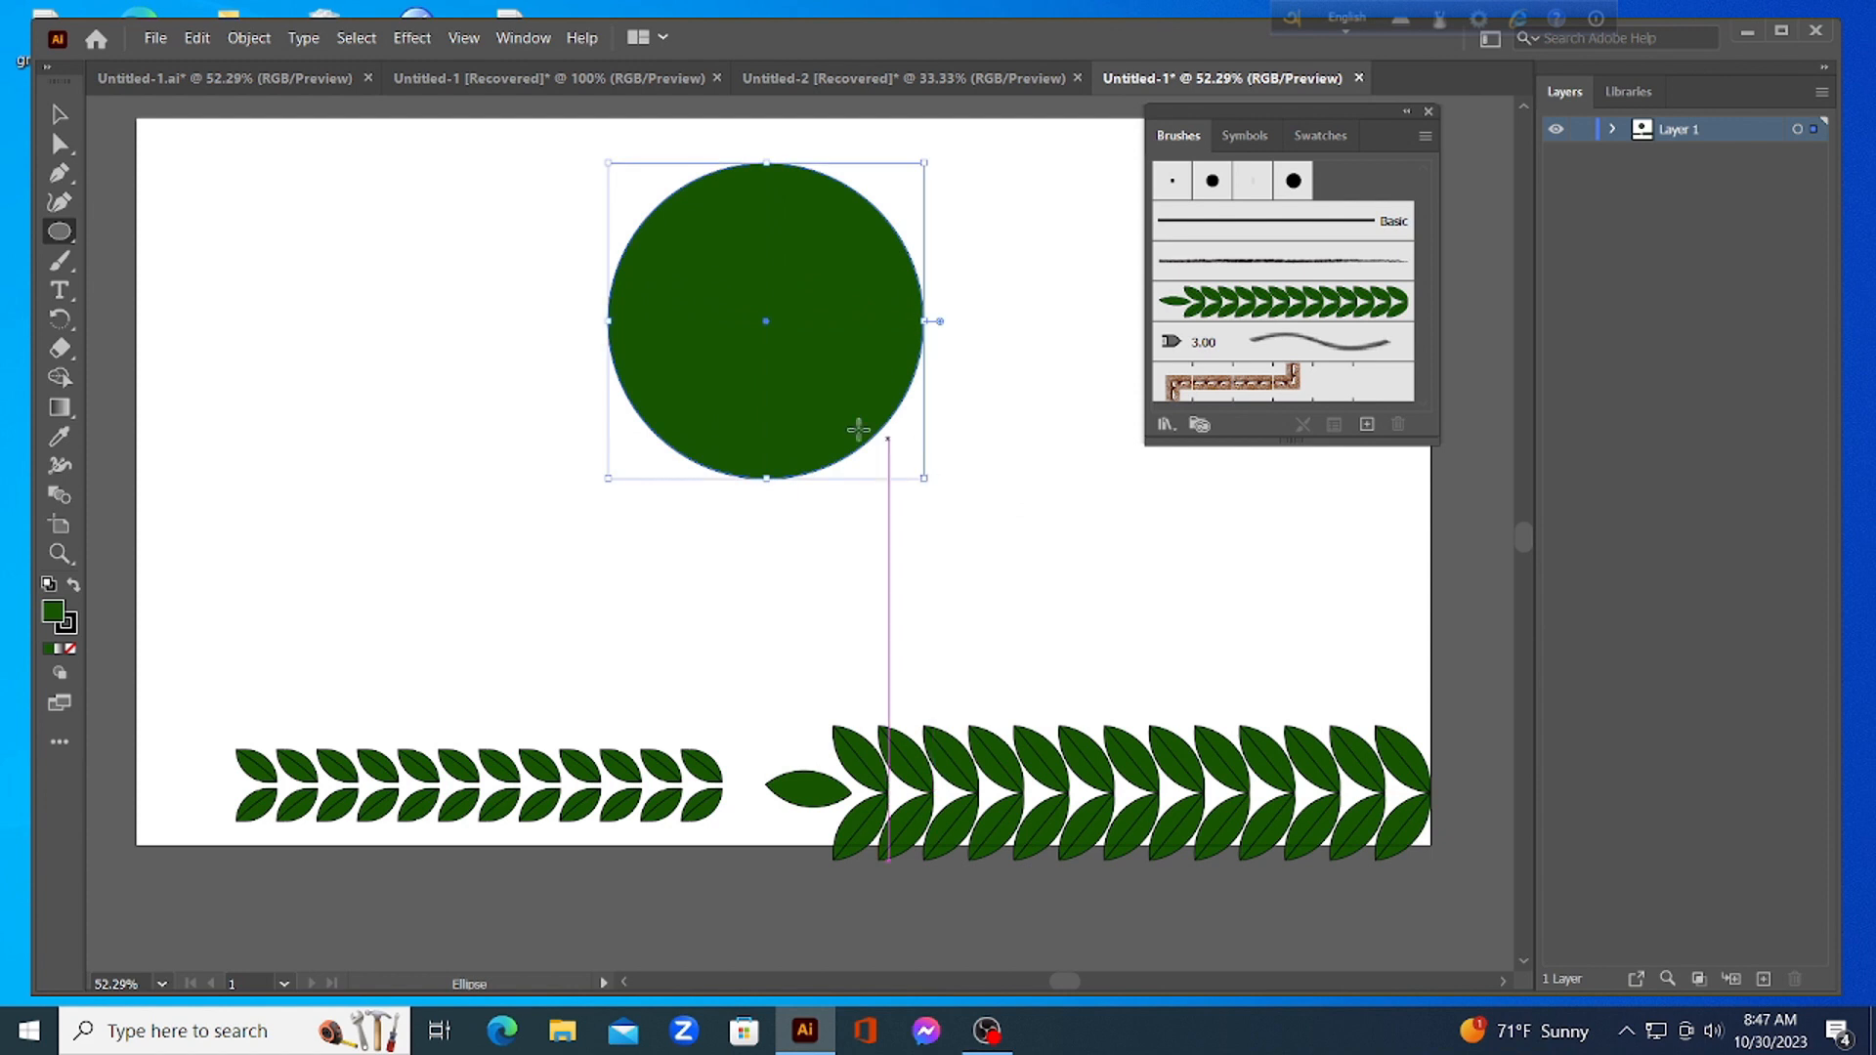
click(60, 114)
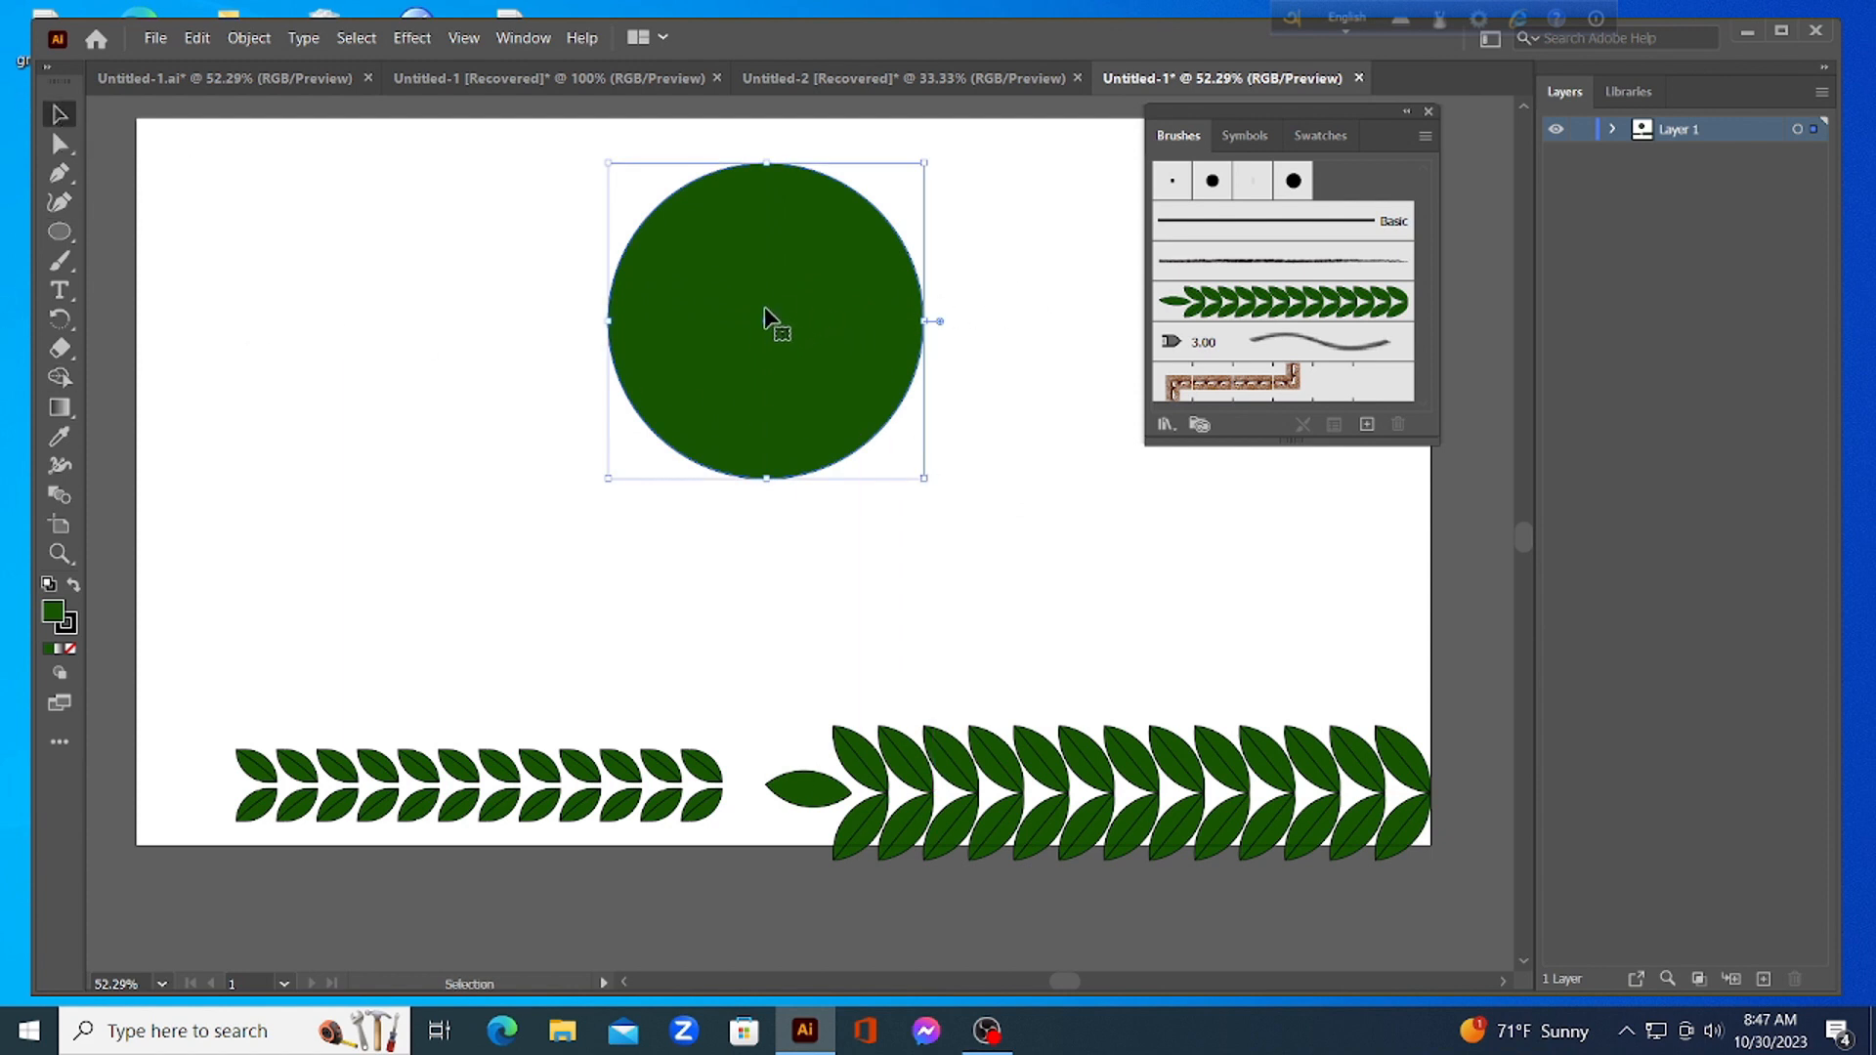
click(70, 648)
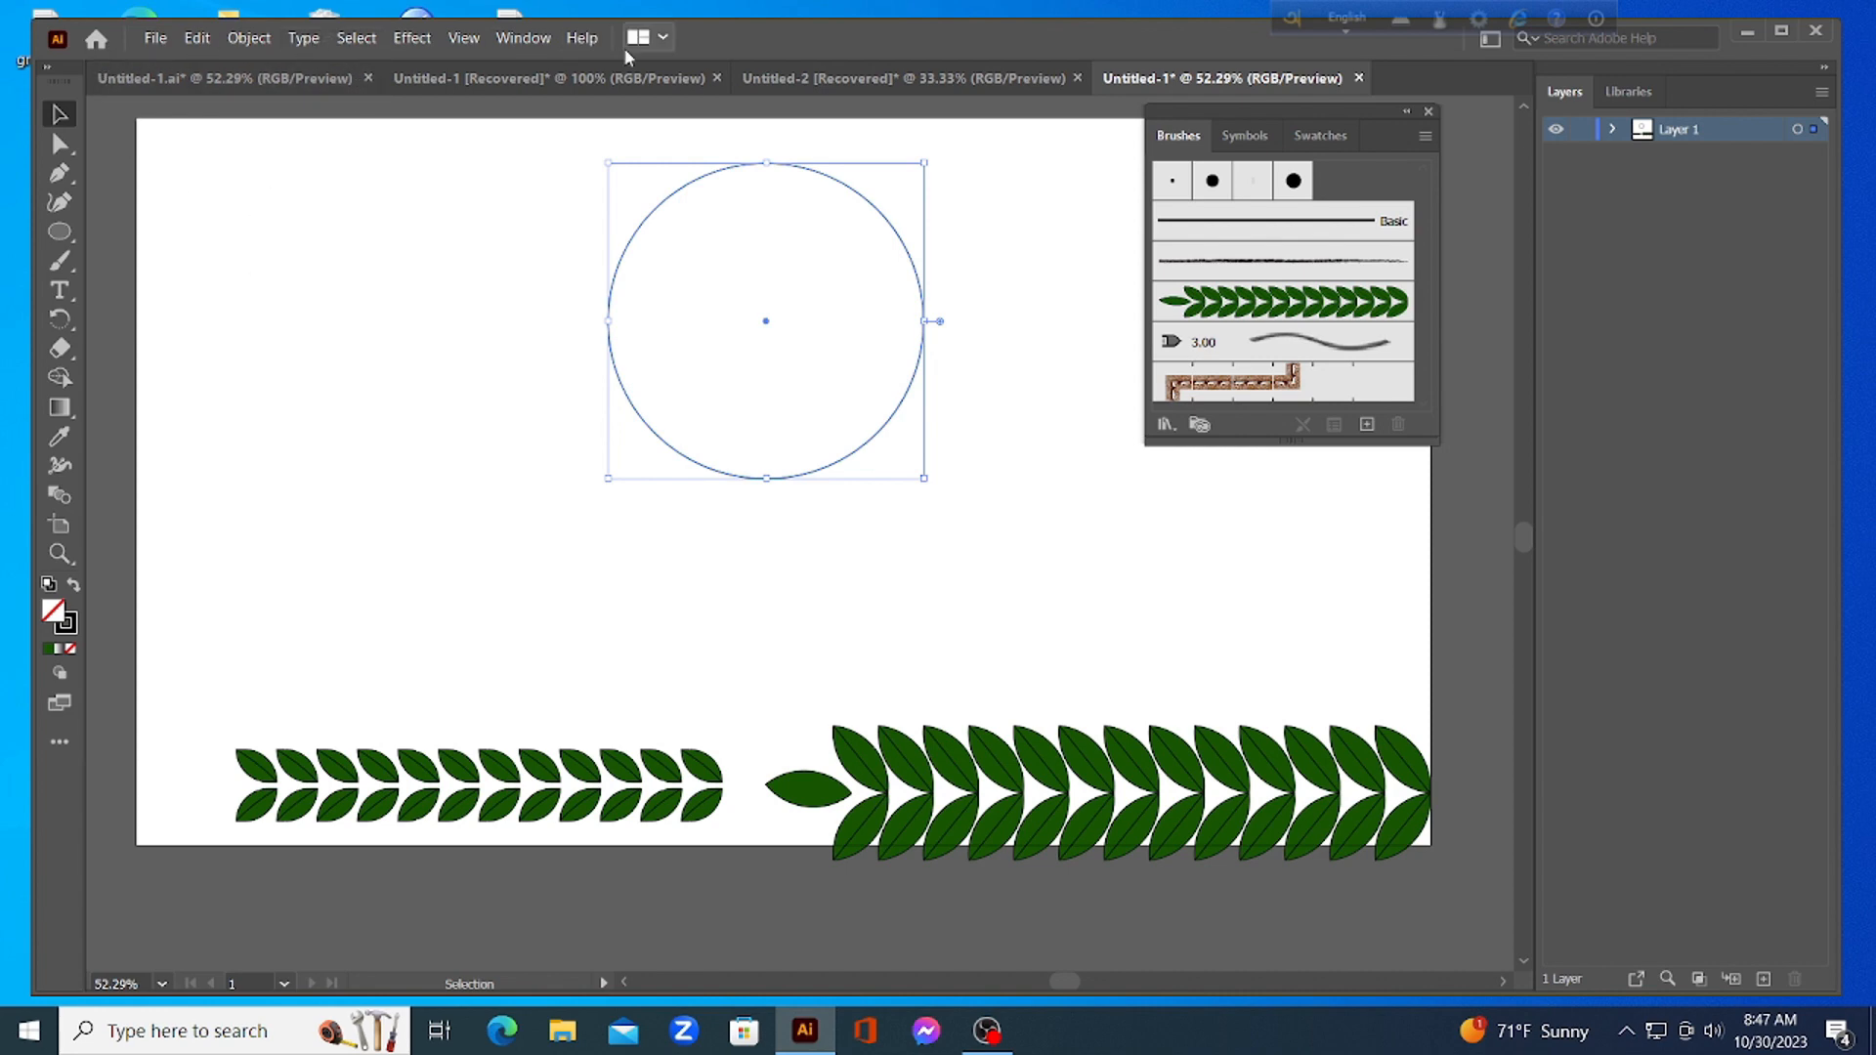
Switch the workspace to Essentials Classic
click(531, 43)
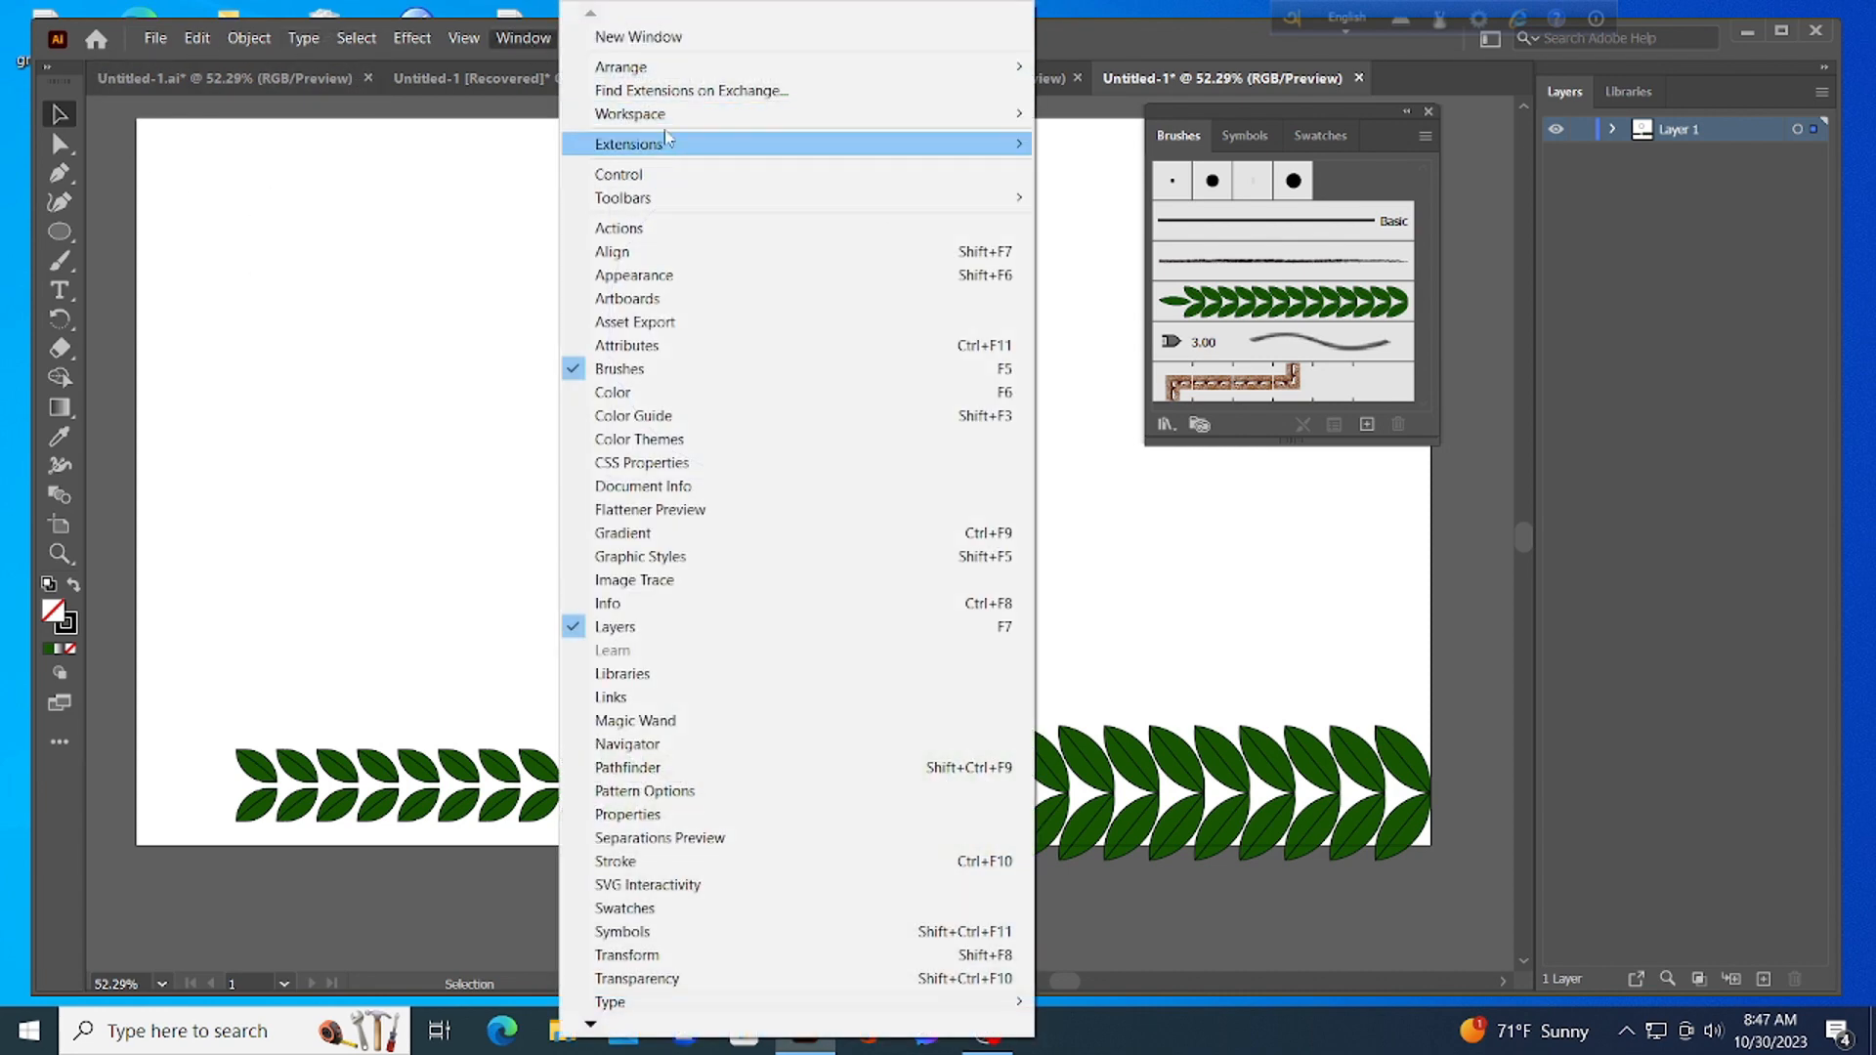
mouse_move(667, 119)
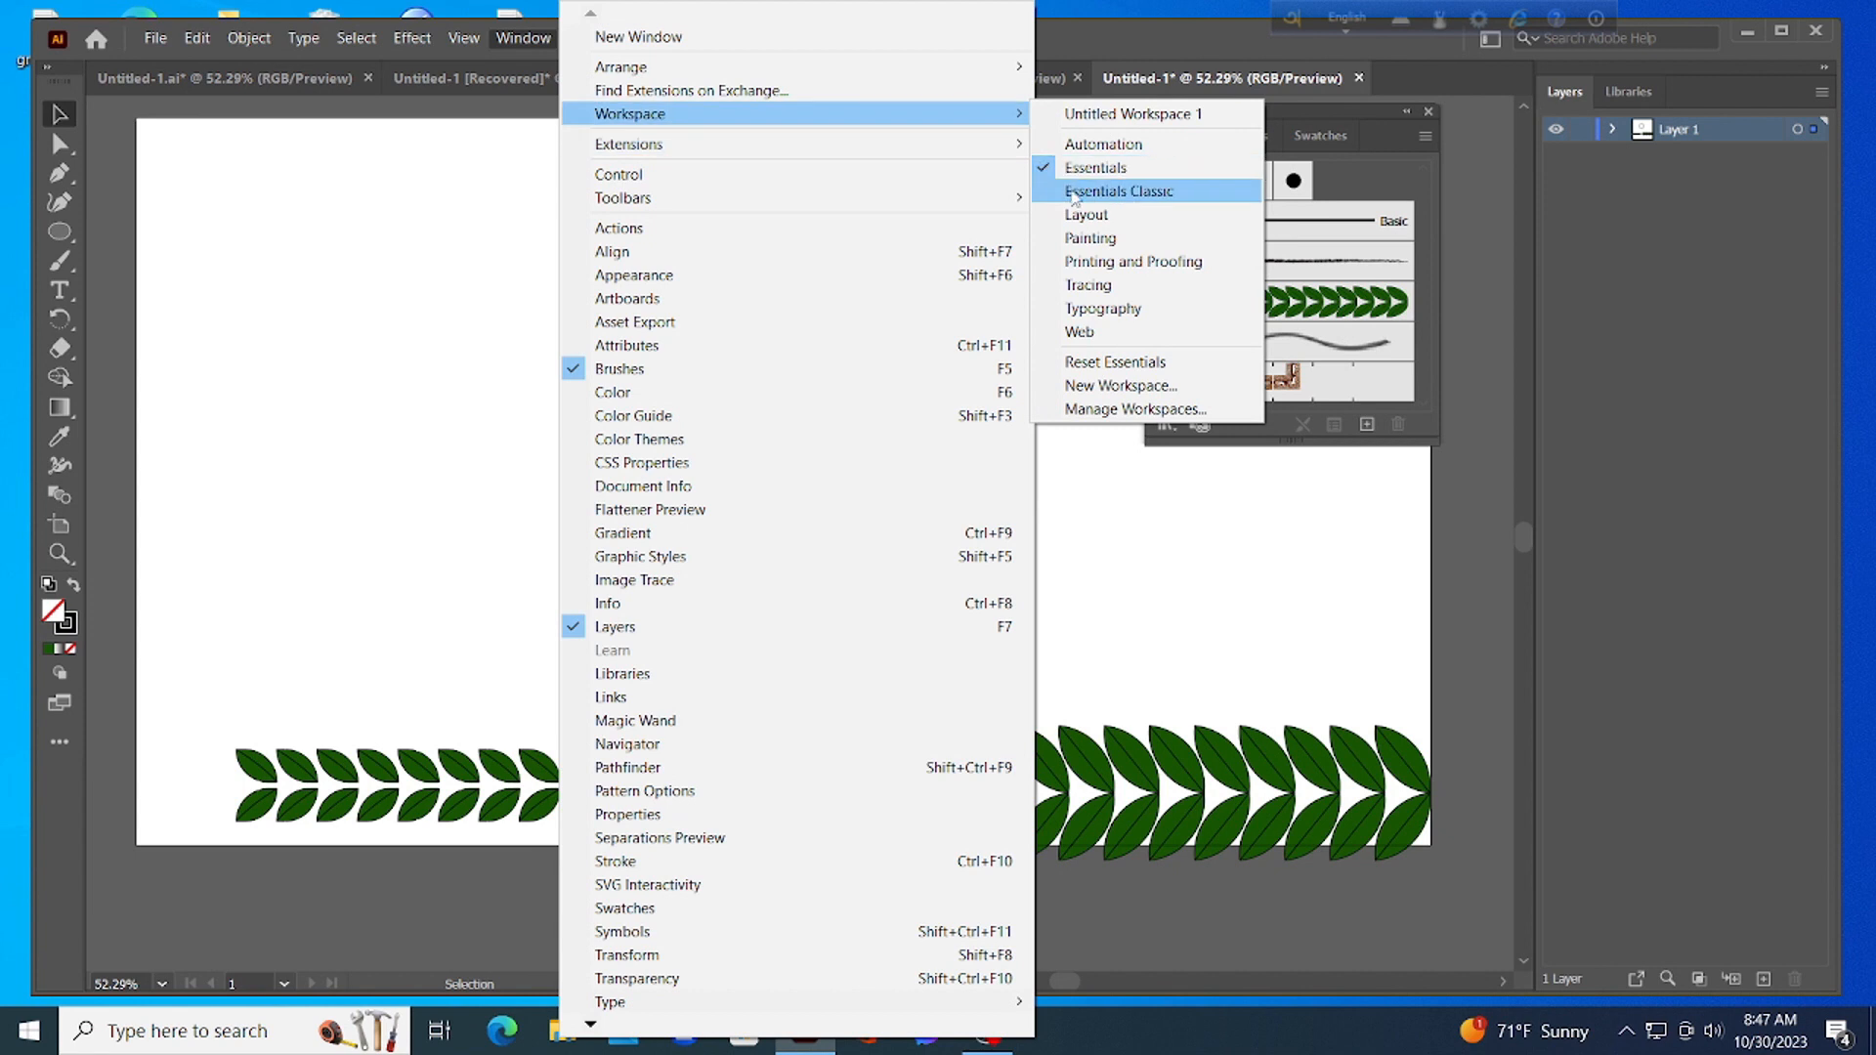
click(1062, 193)
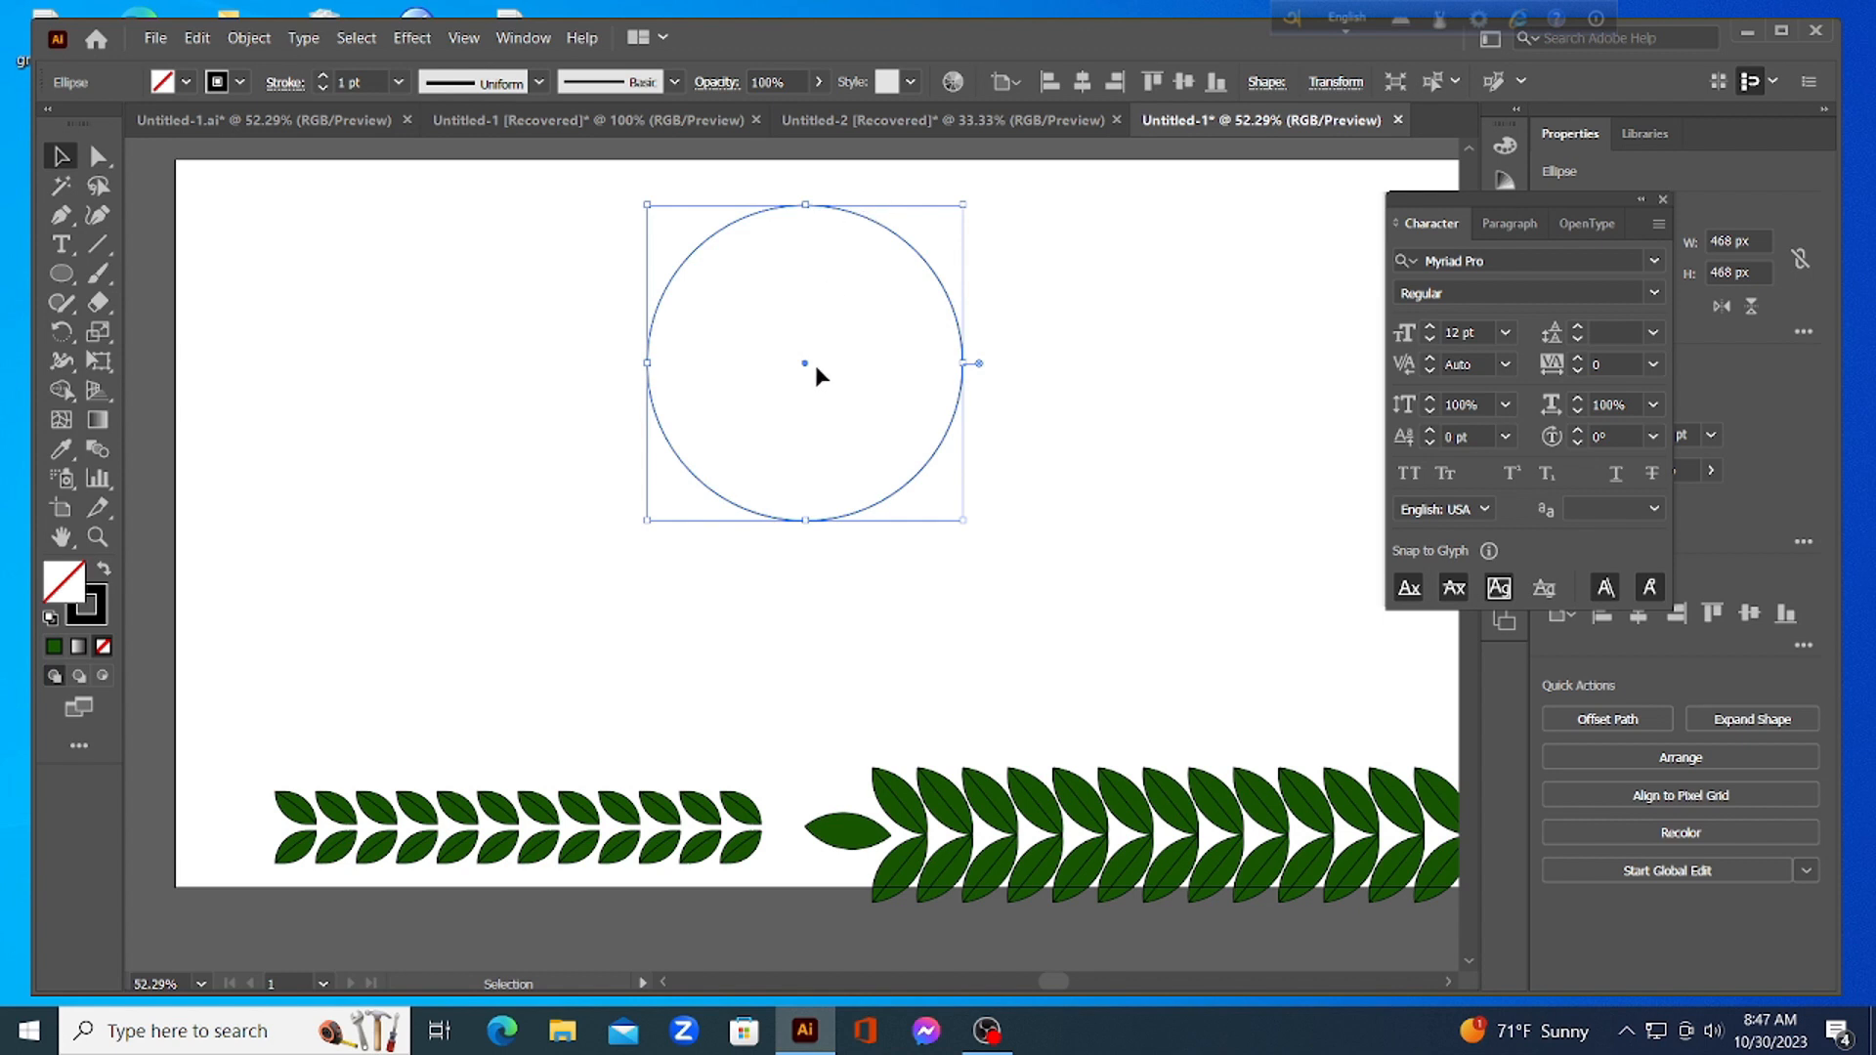
Delete the circle's left anchor point so only the right half of the outline is kept
click(1059, 360)
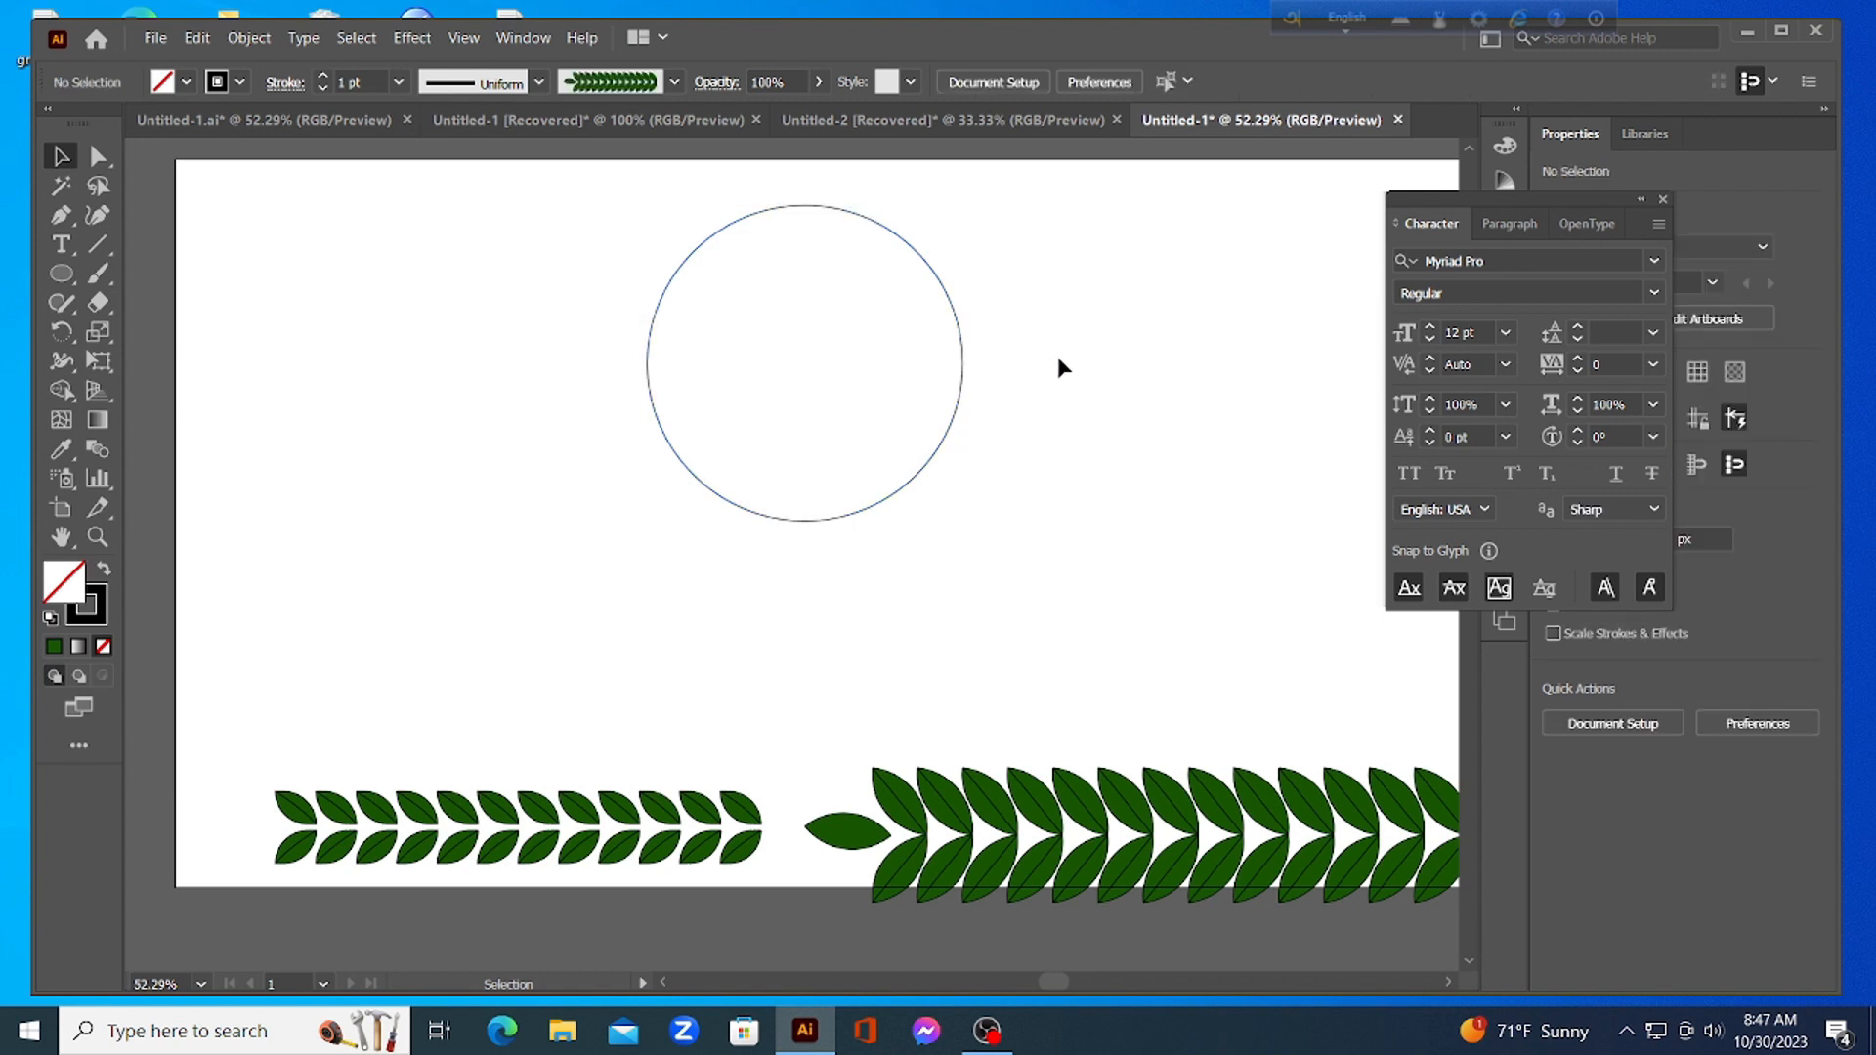
click(97, 156)
drag(582, 298, 719, 430)
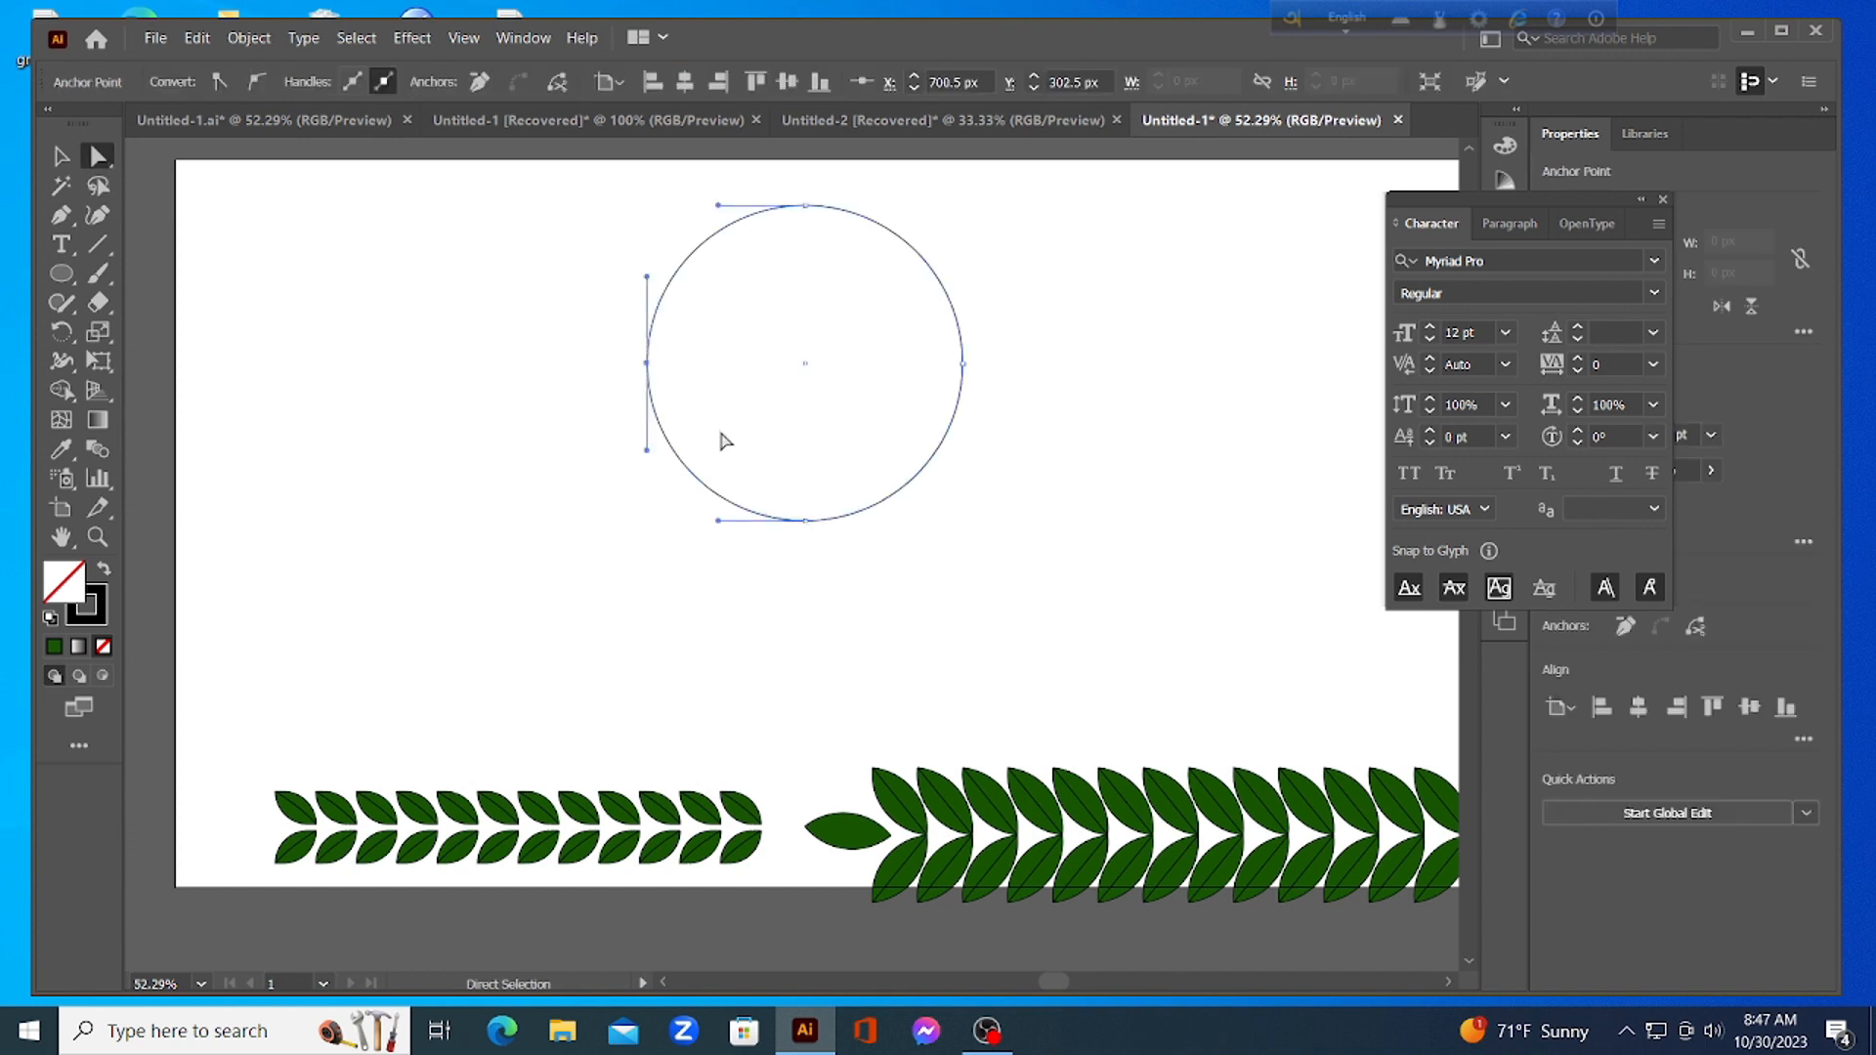
key(Delete)
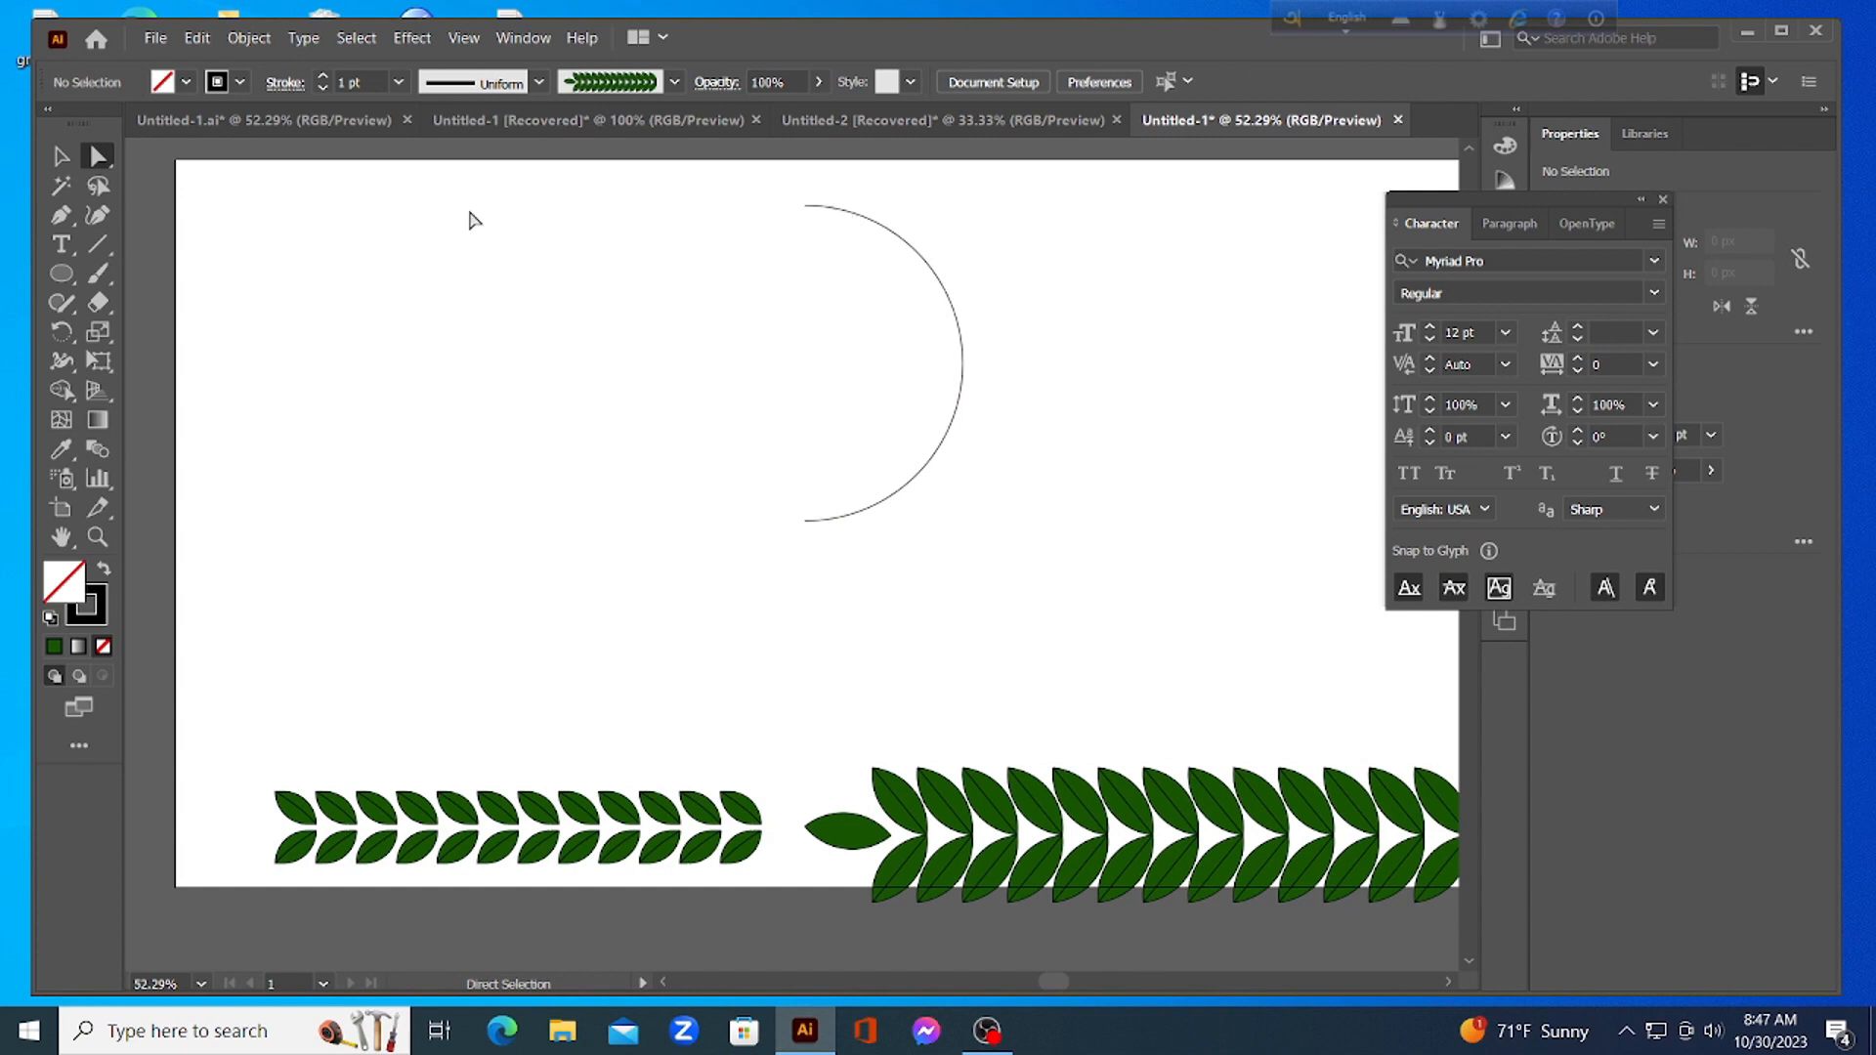
Apply the leaf branch art brush to the half-circle path
click(60, 158)
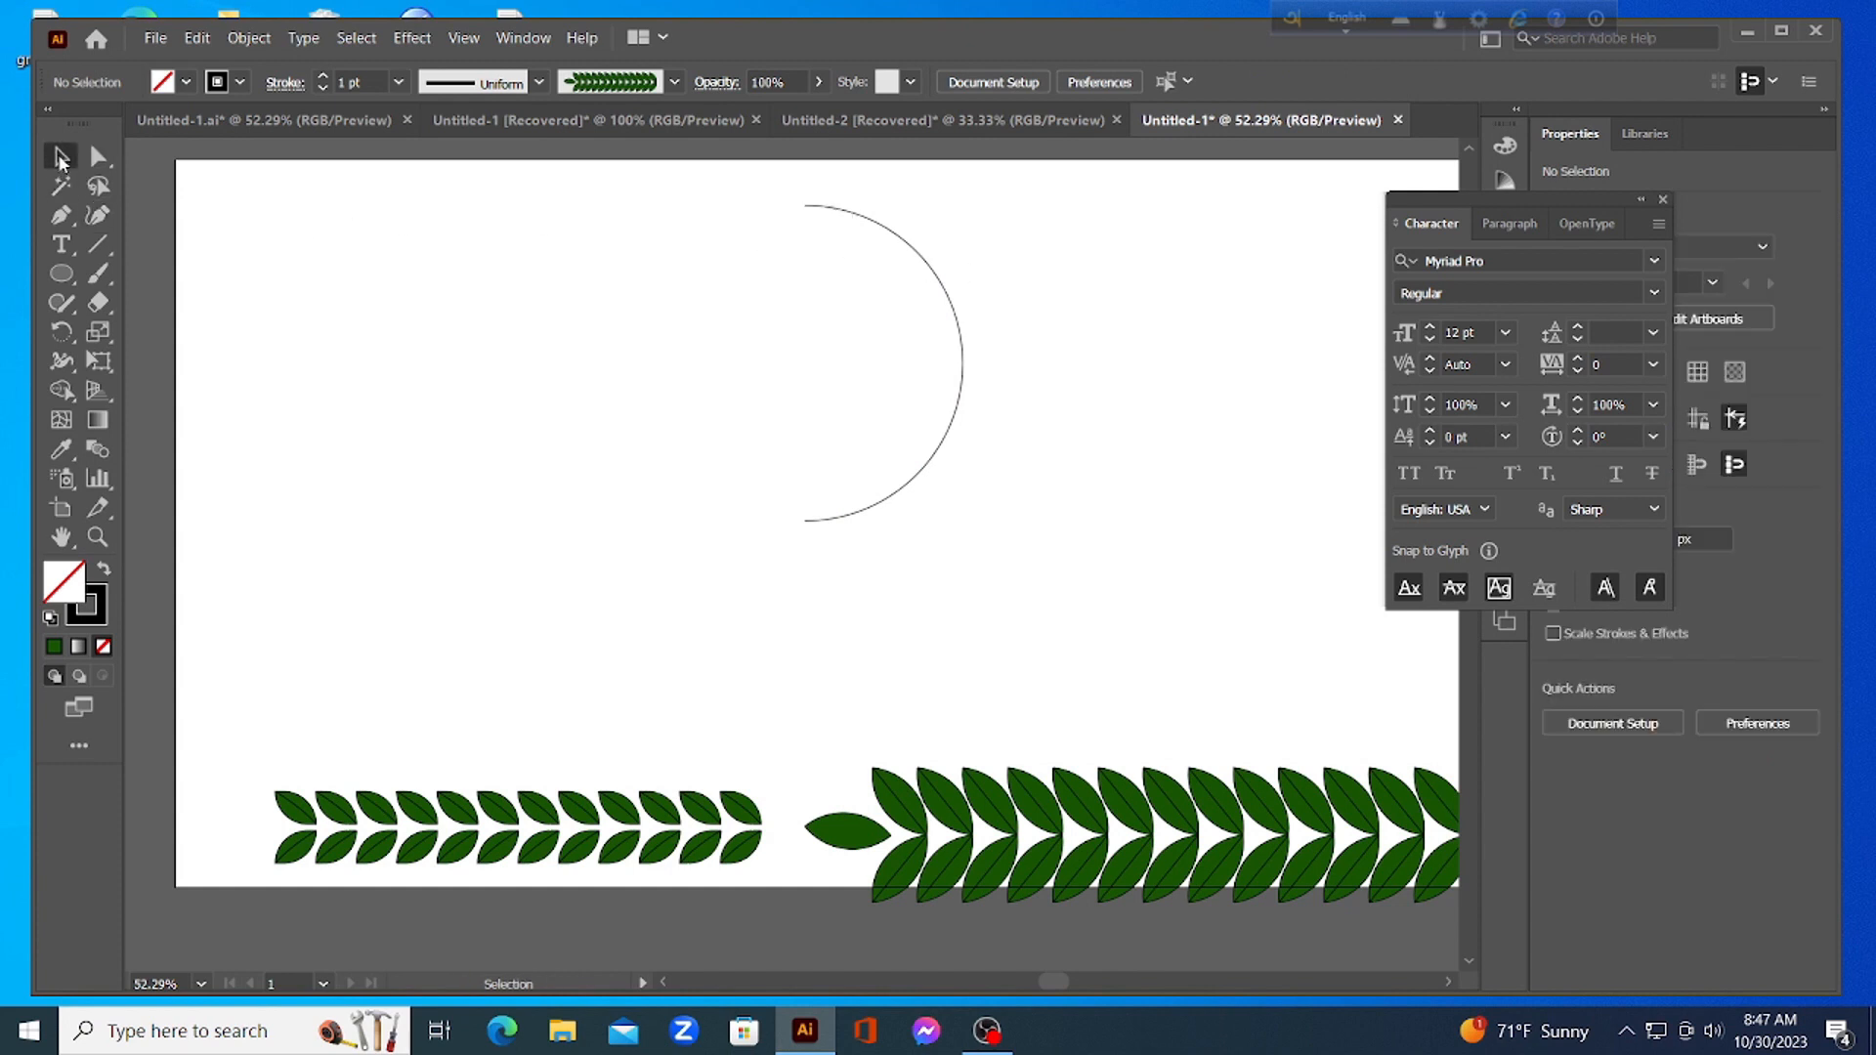
drag(1016, 323, 875, 381)
click(924, 368)
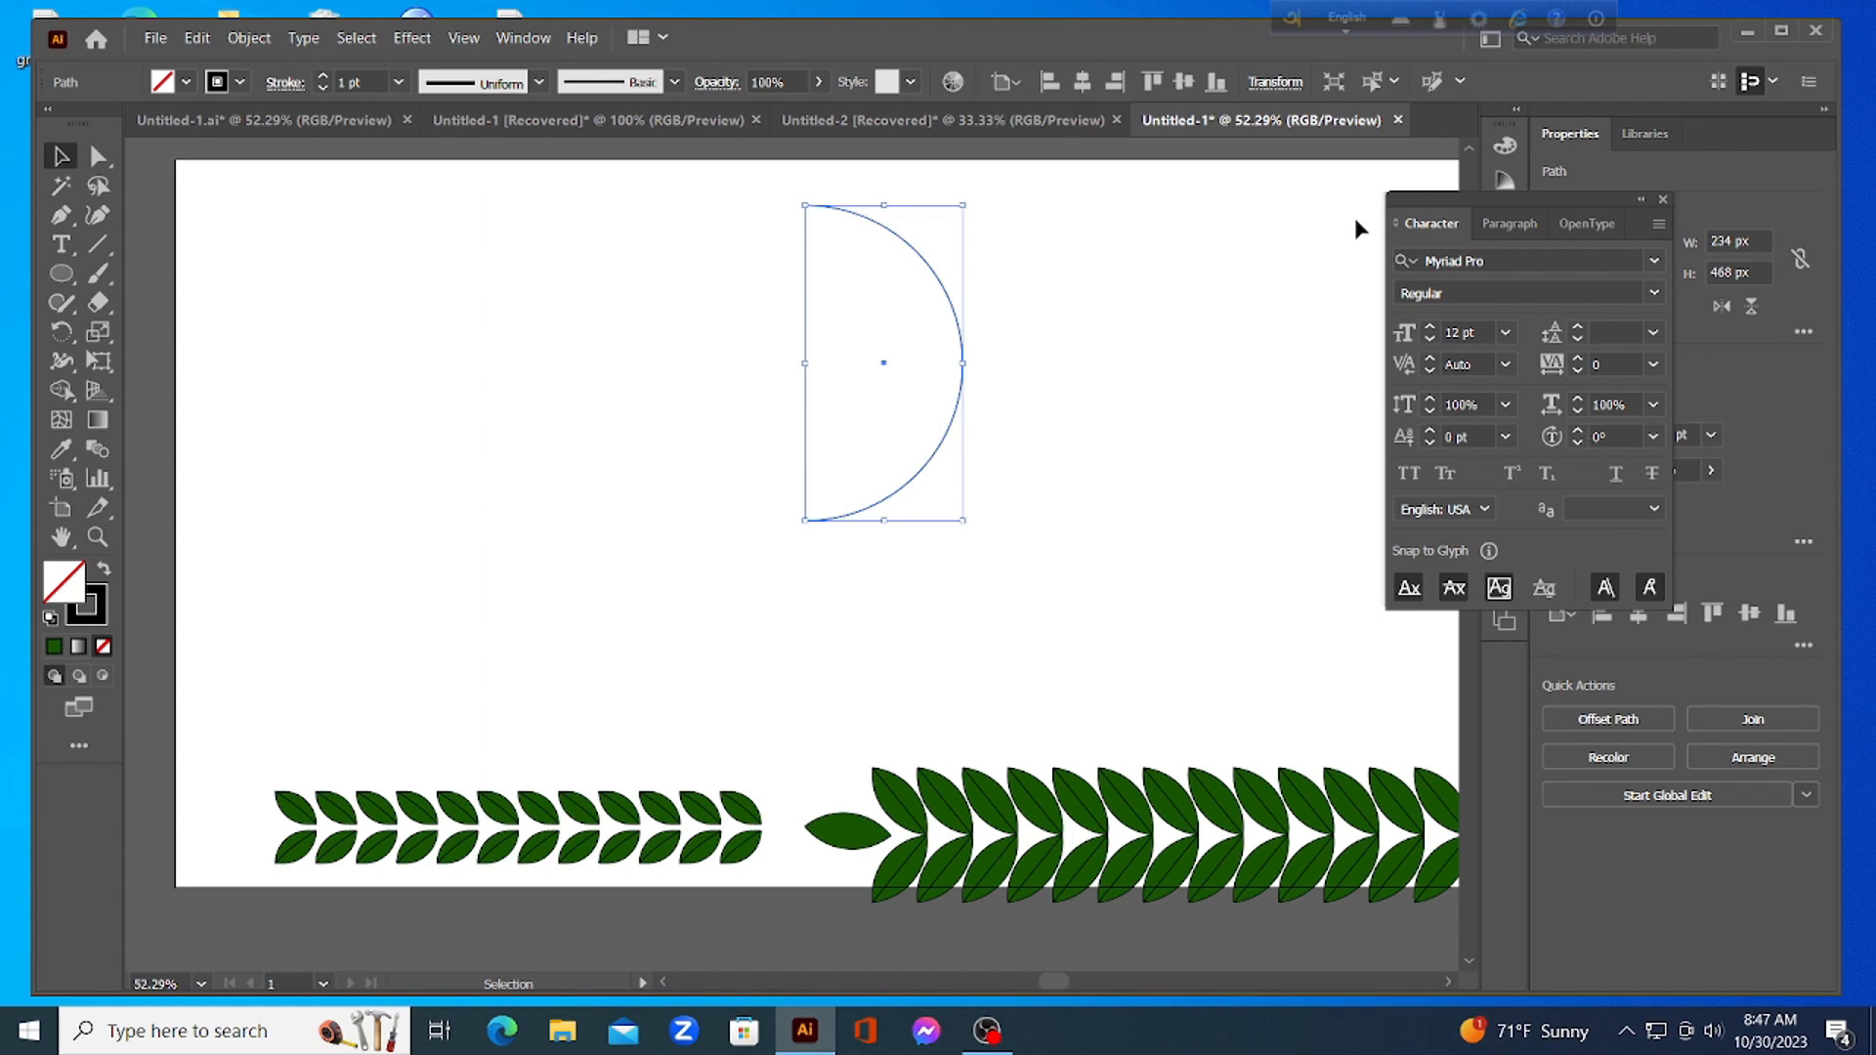
click(528, 49)
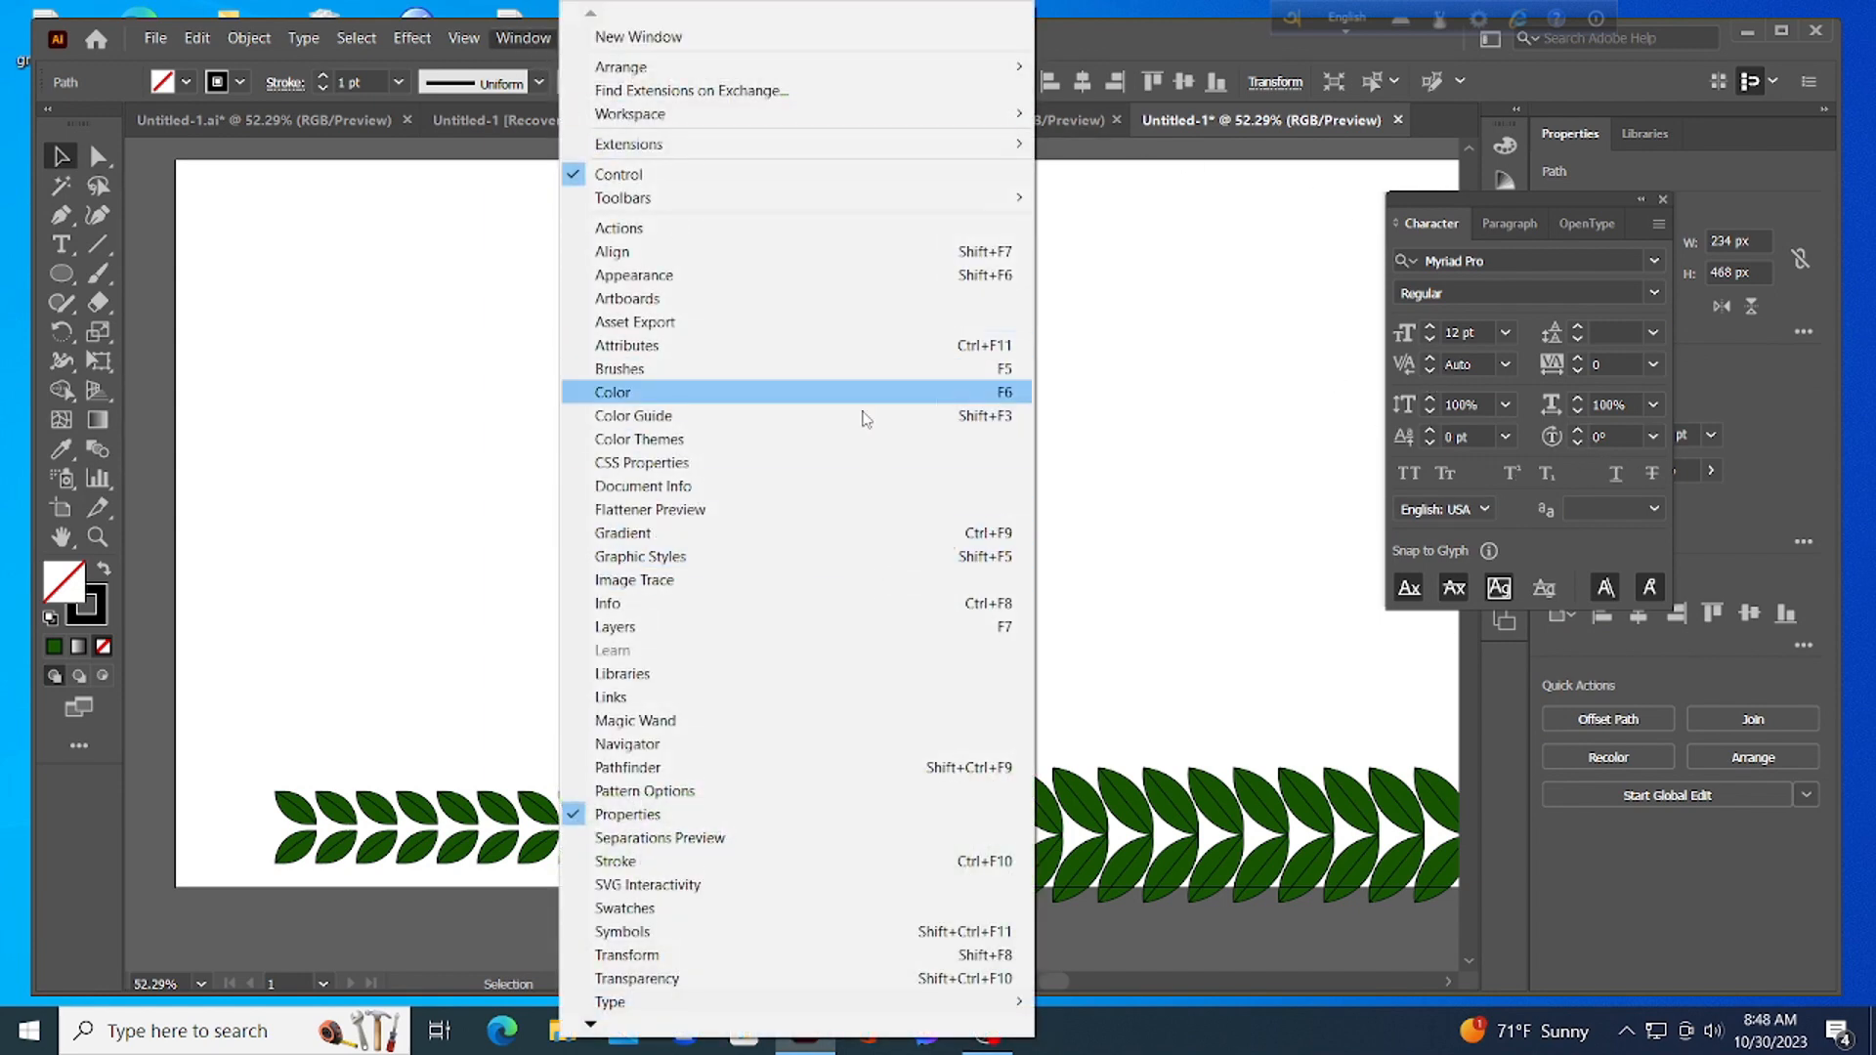
click(681, 371)
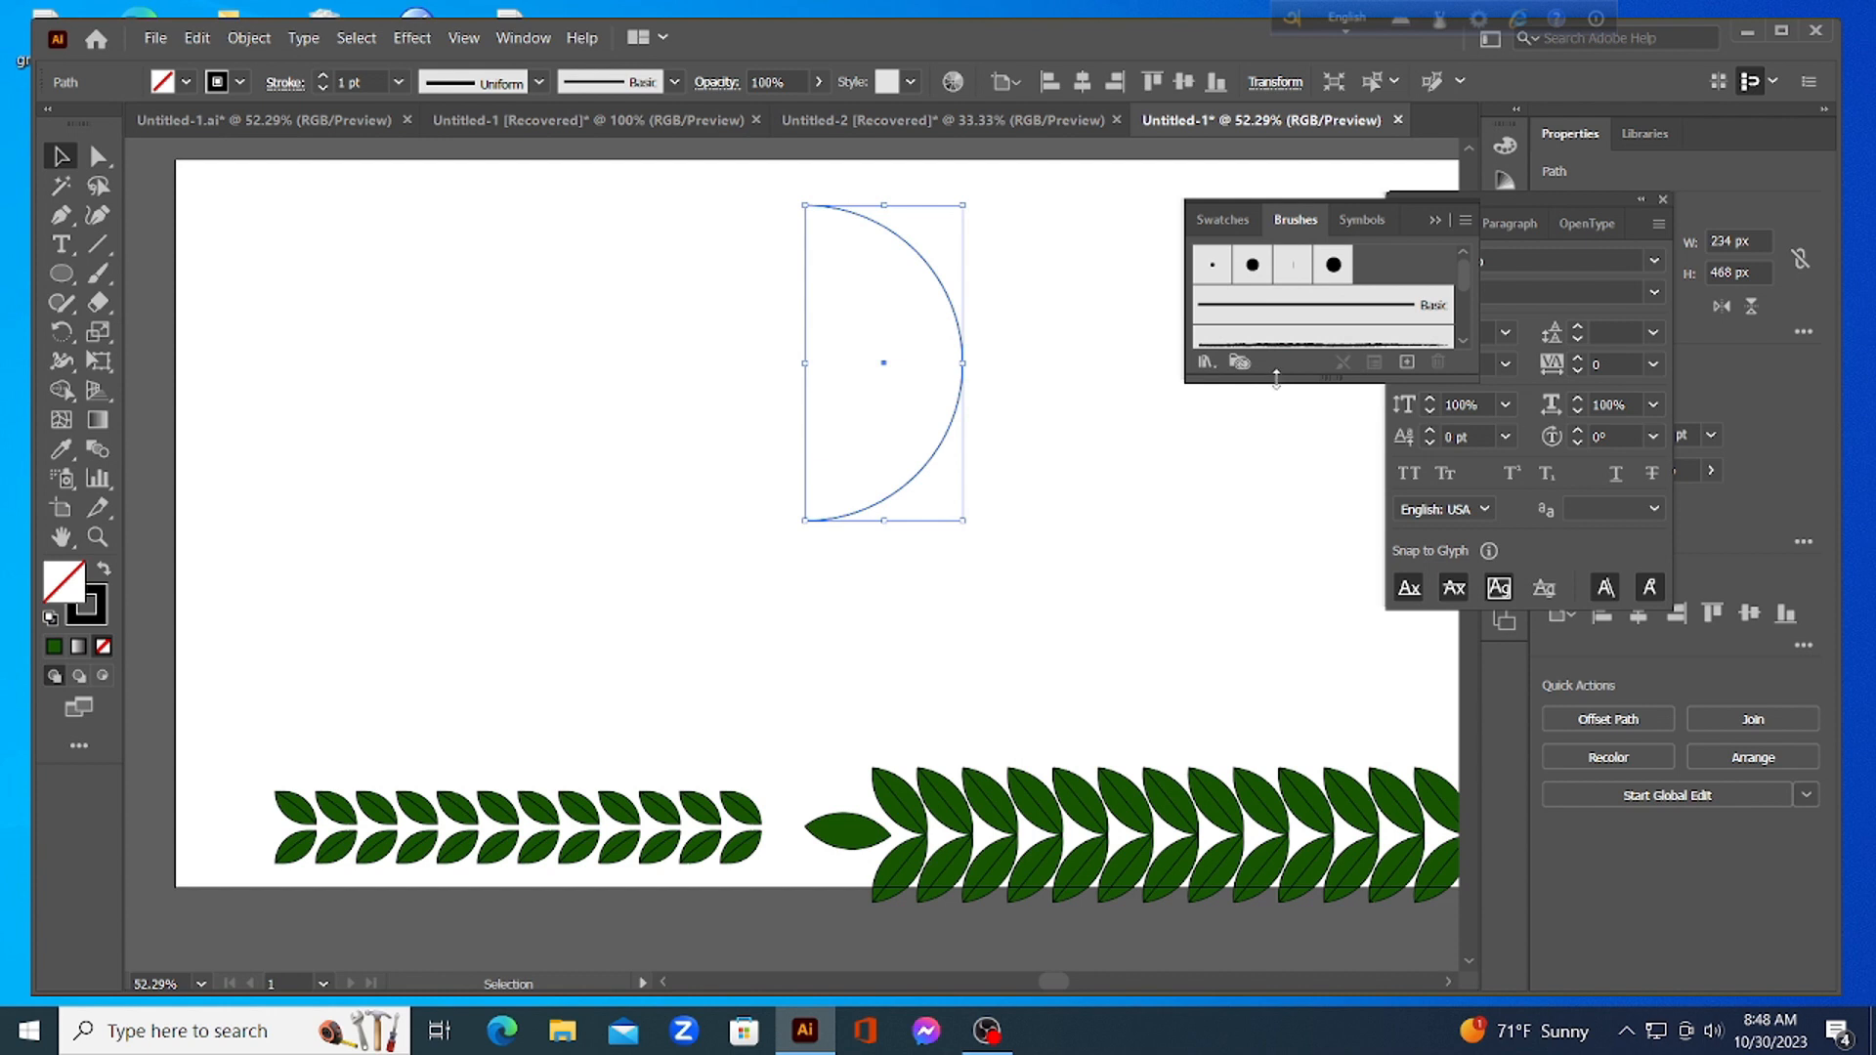
drag(1273, 383, 1272, 519)
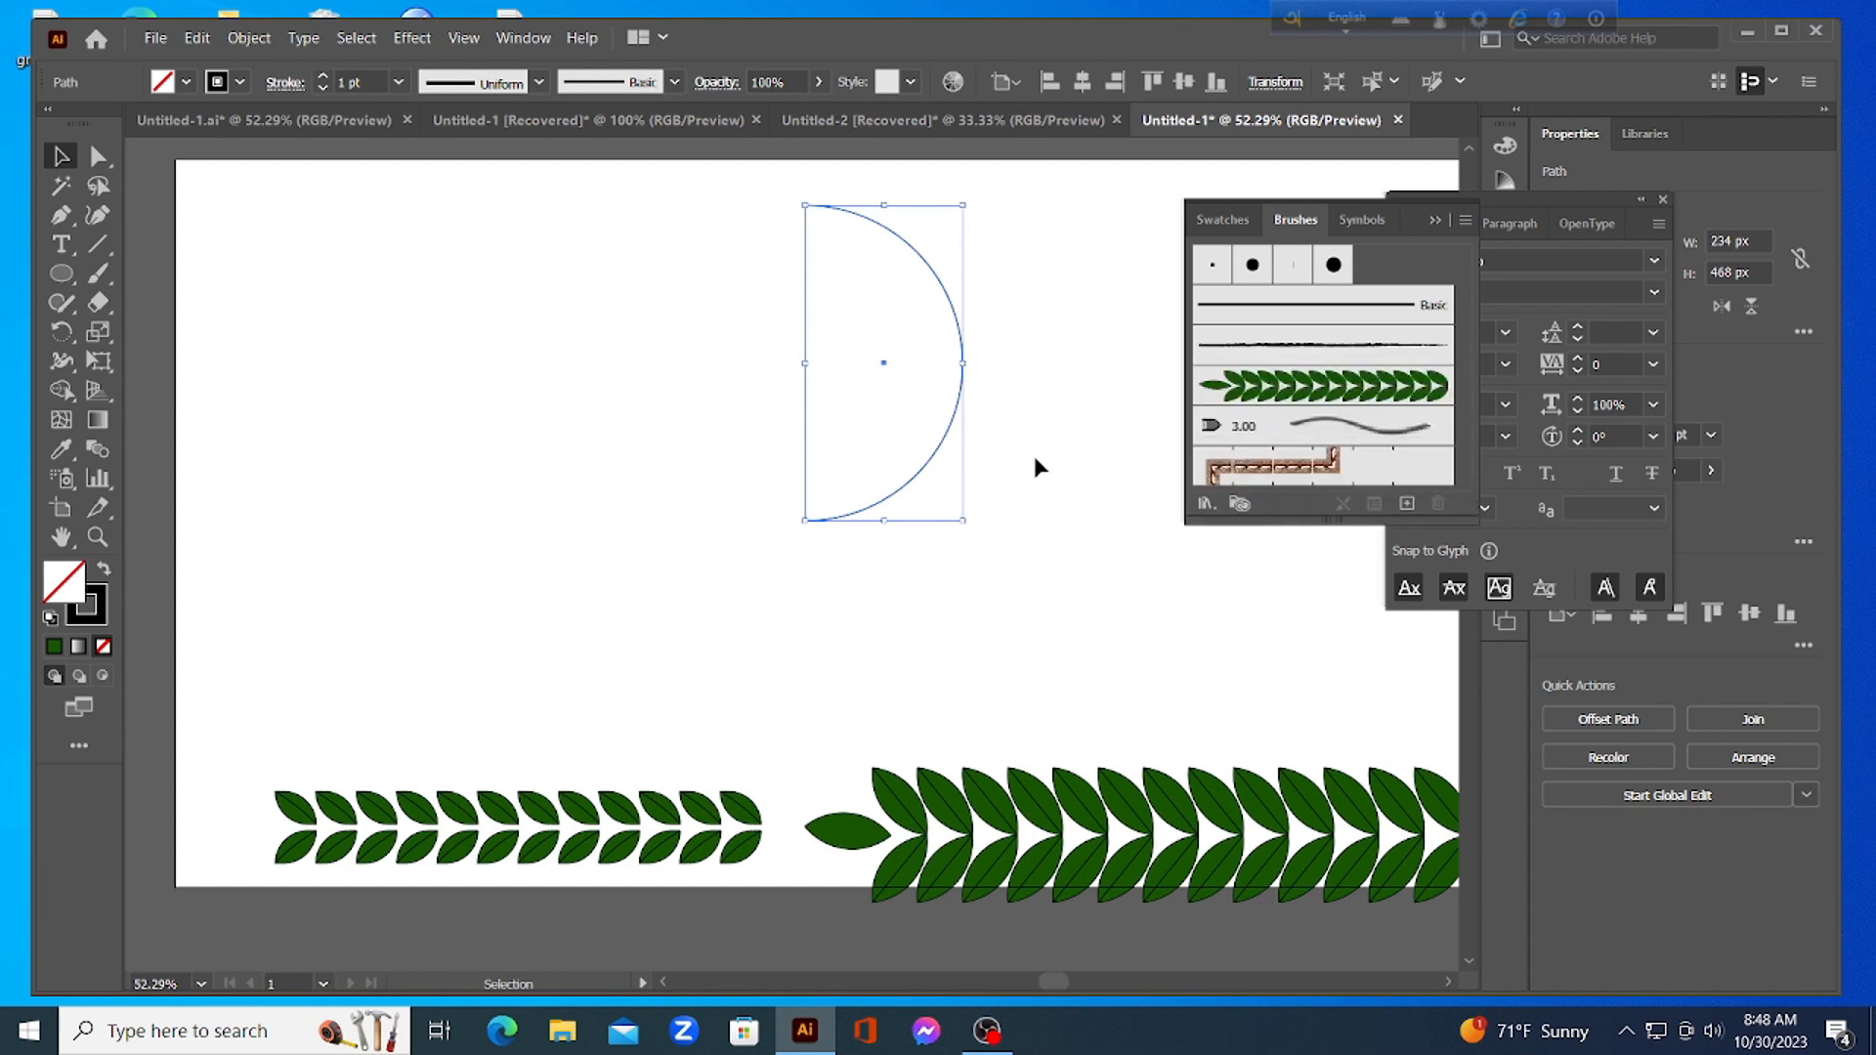
click(1280, 393)
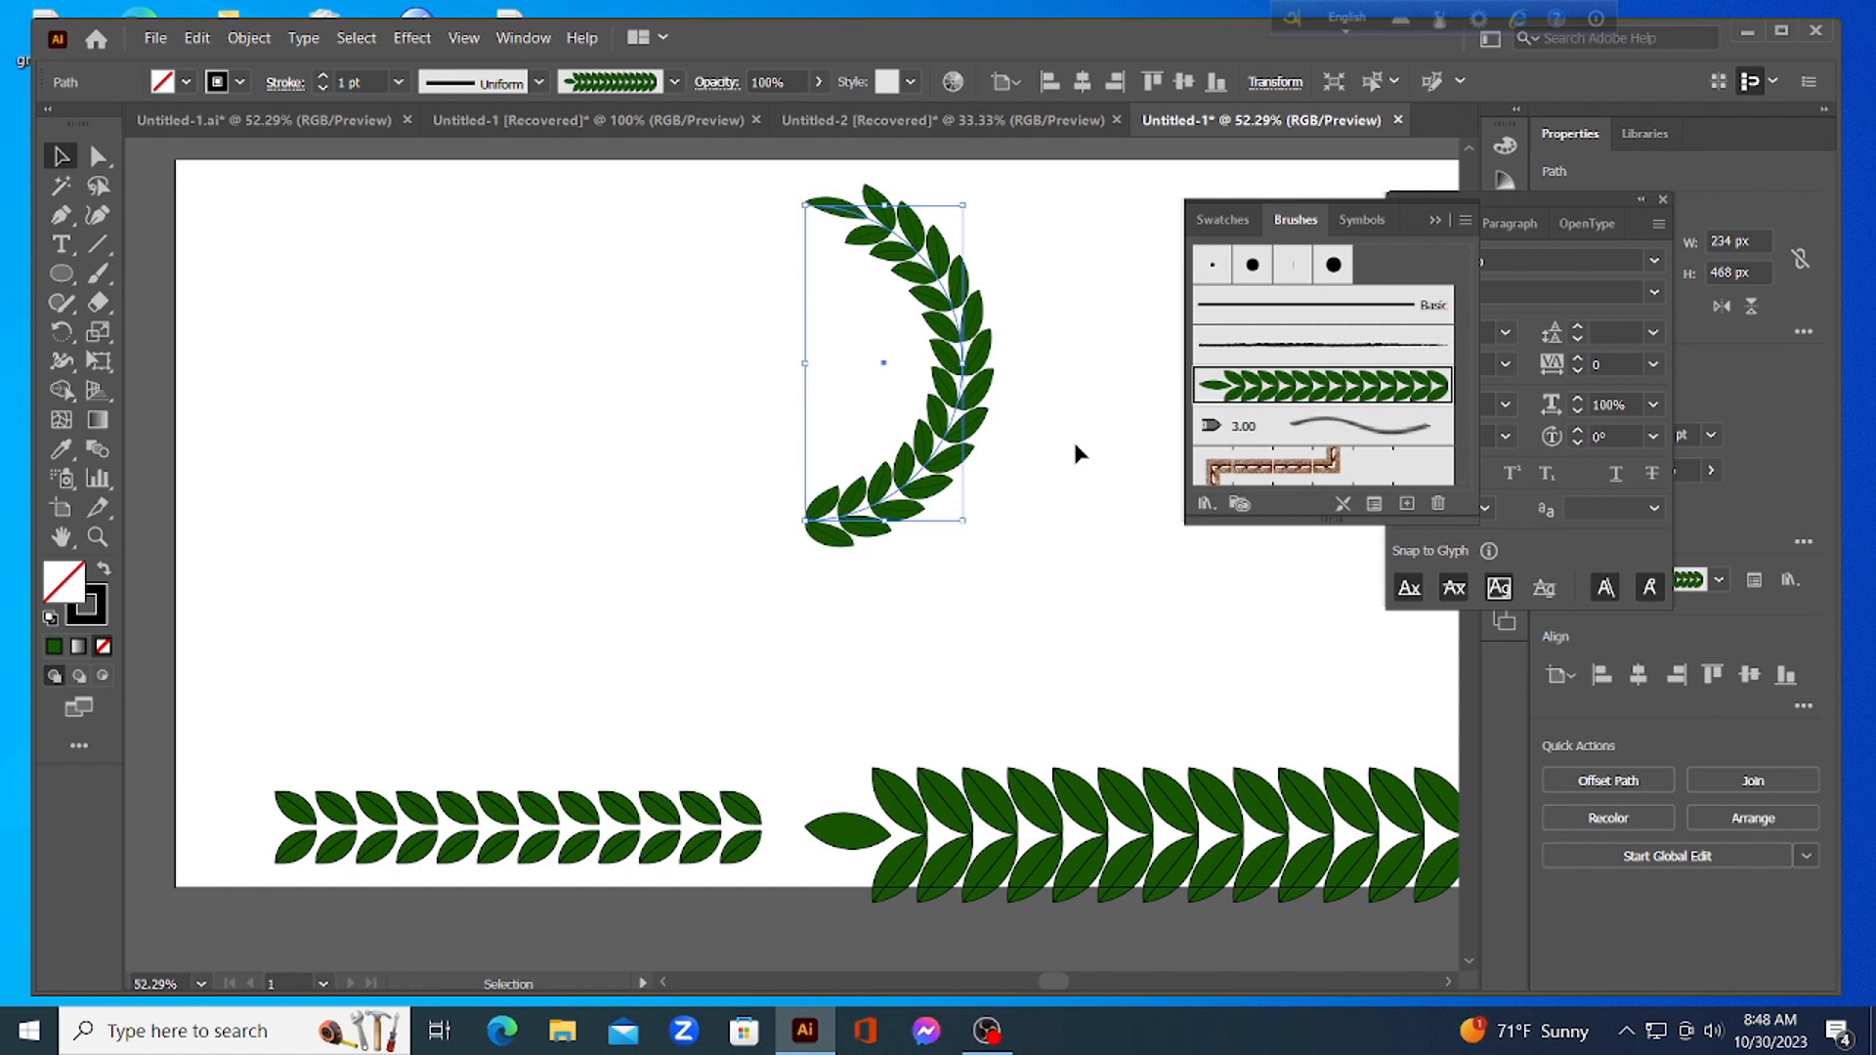
Make a copy of the leafy half circle reflected across the vertical axis
right_click(972, 357)
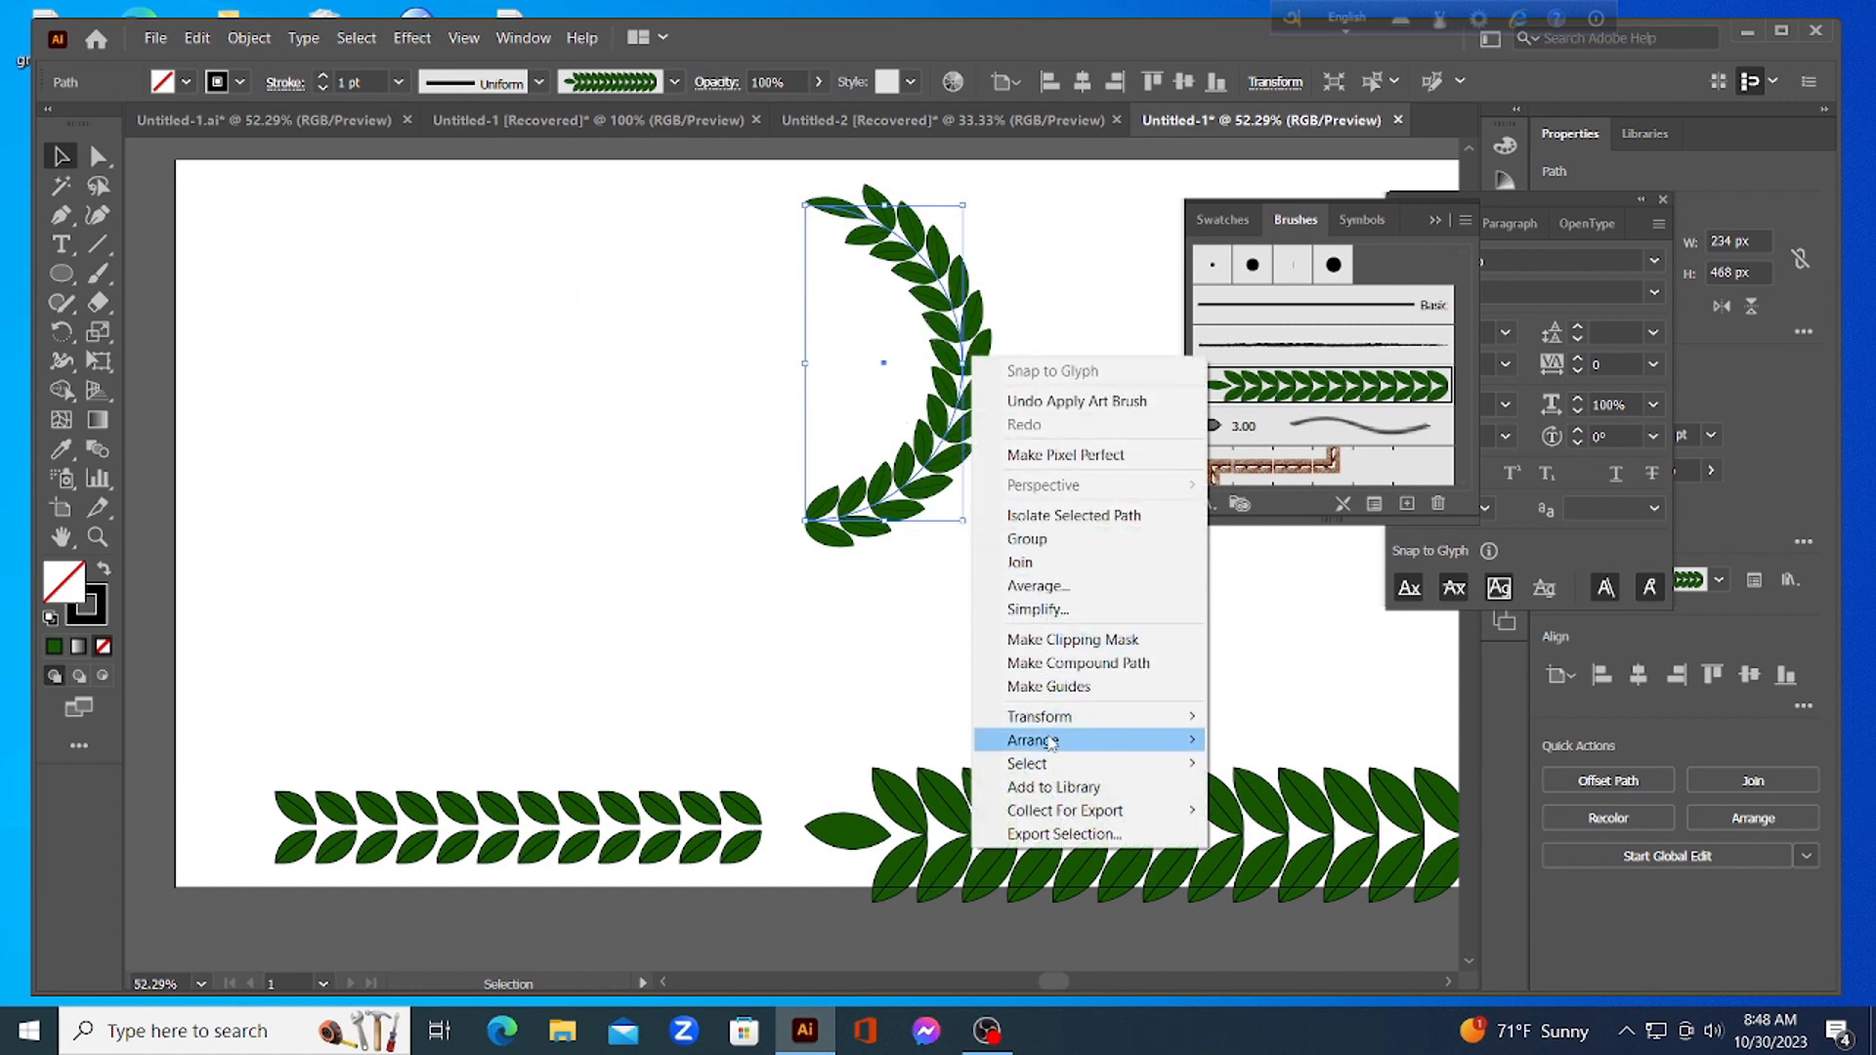
mouse_move(1060, 723)
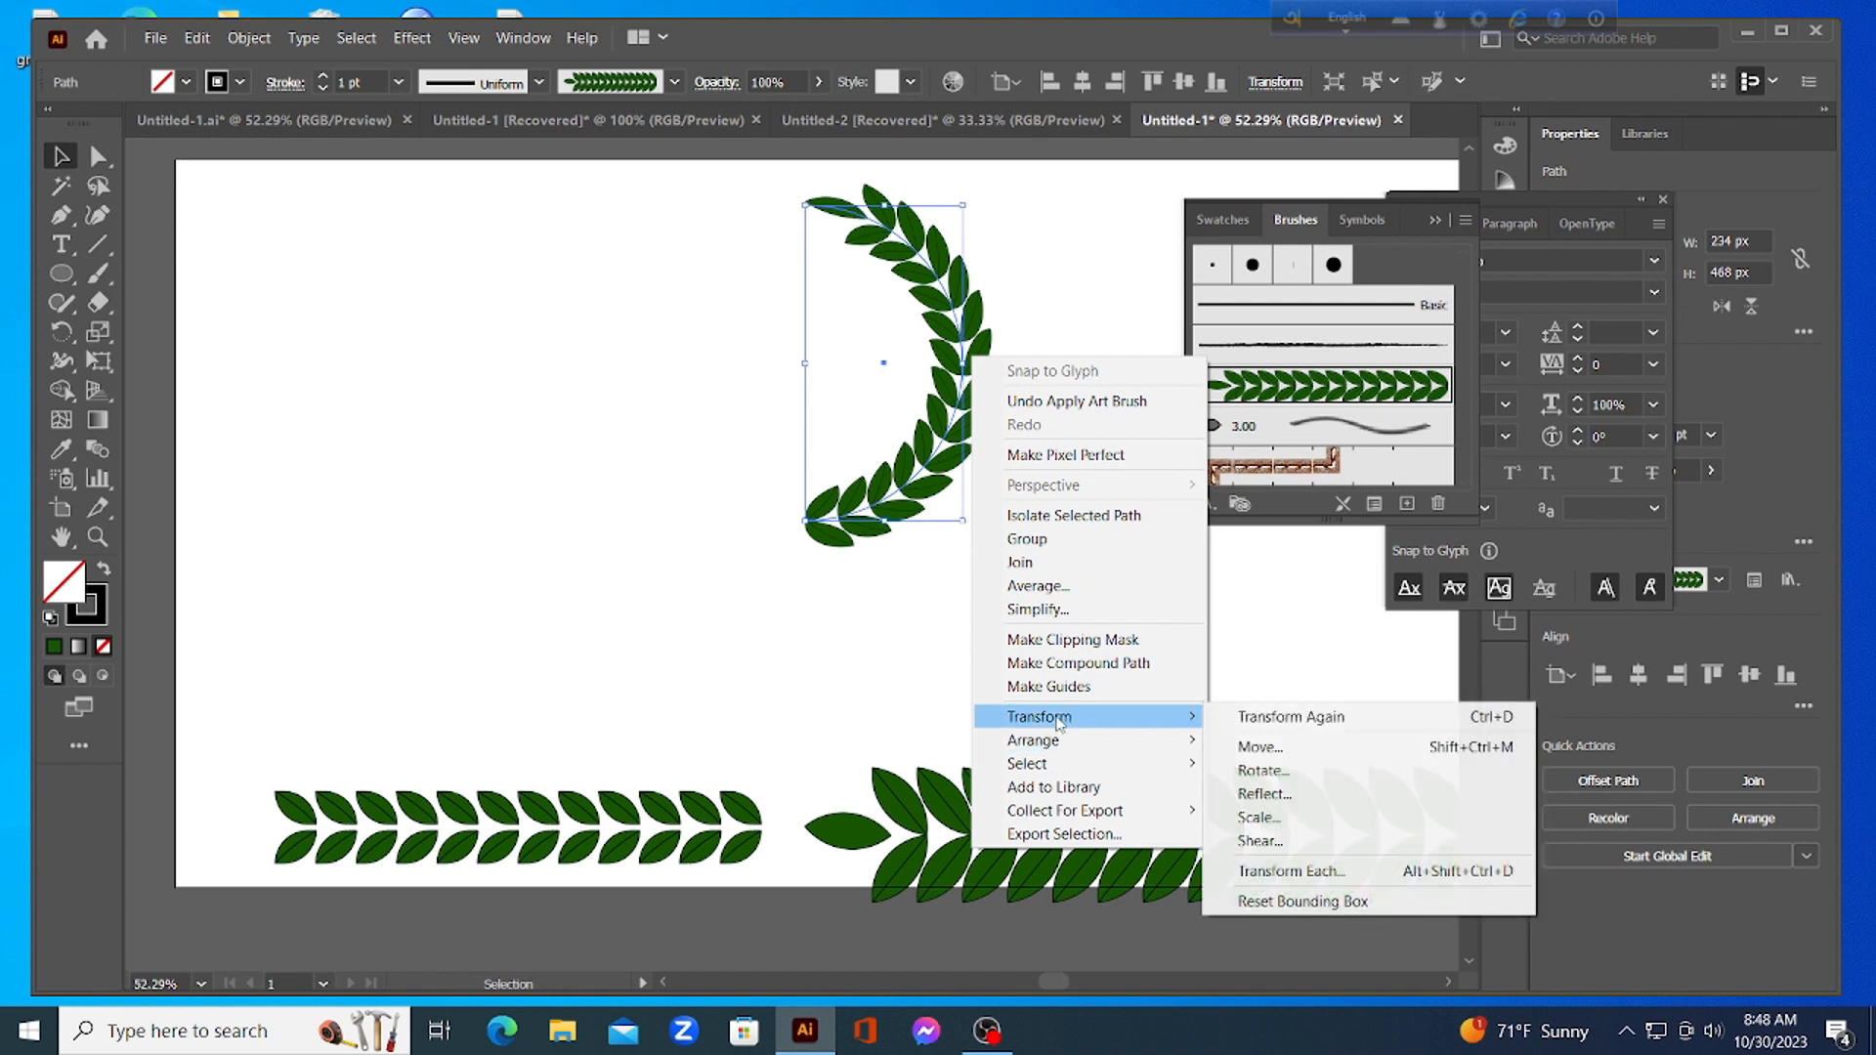
click(1290, 794)
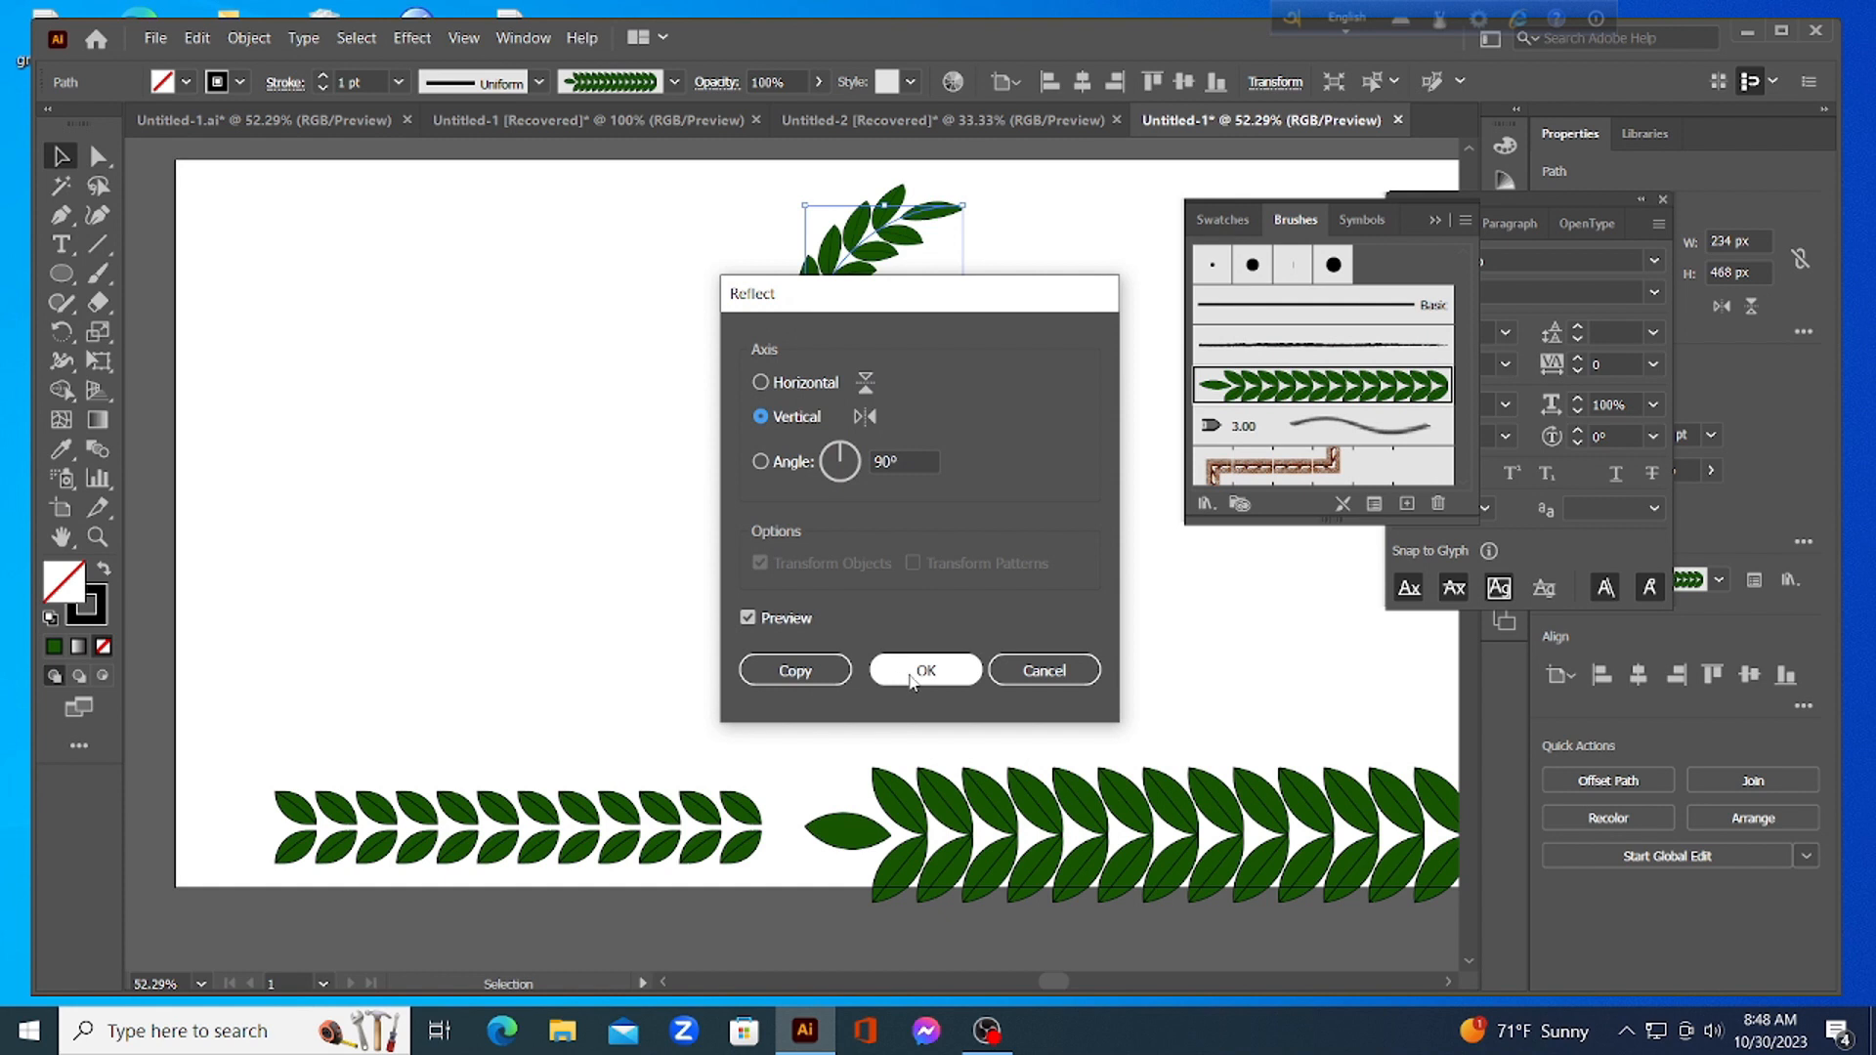
click(808, 677)
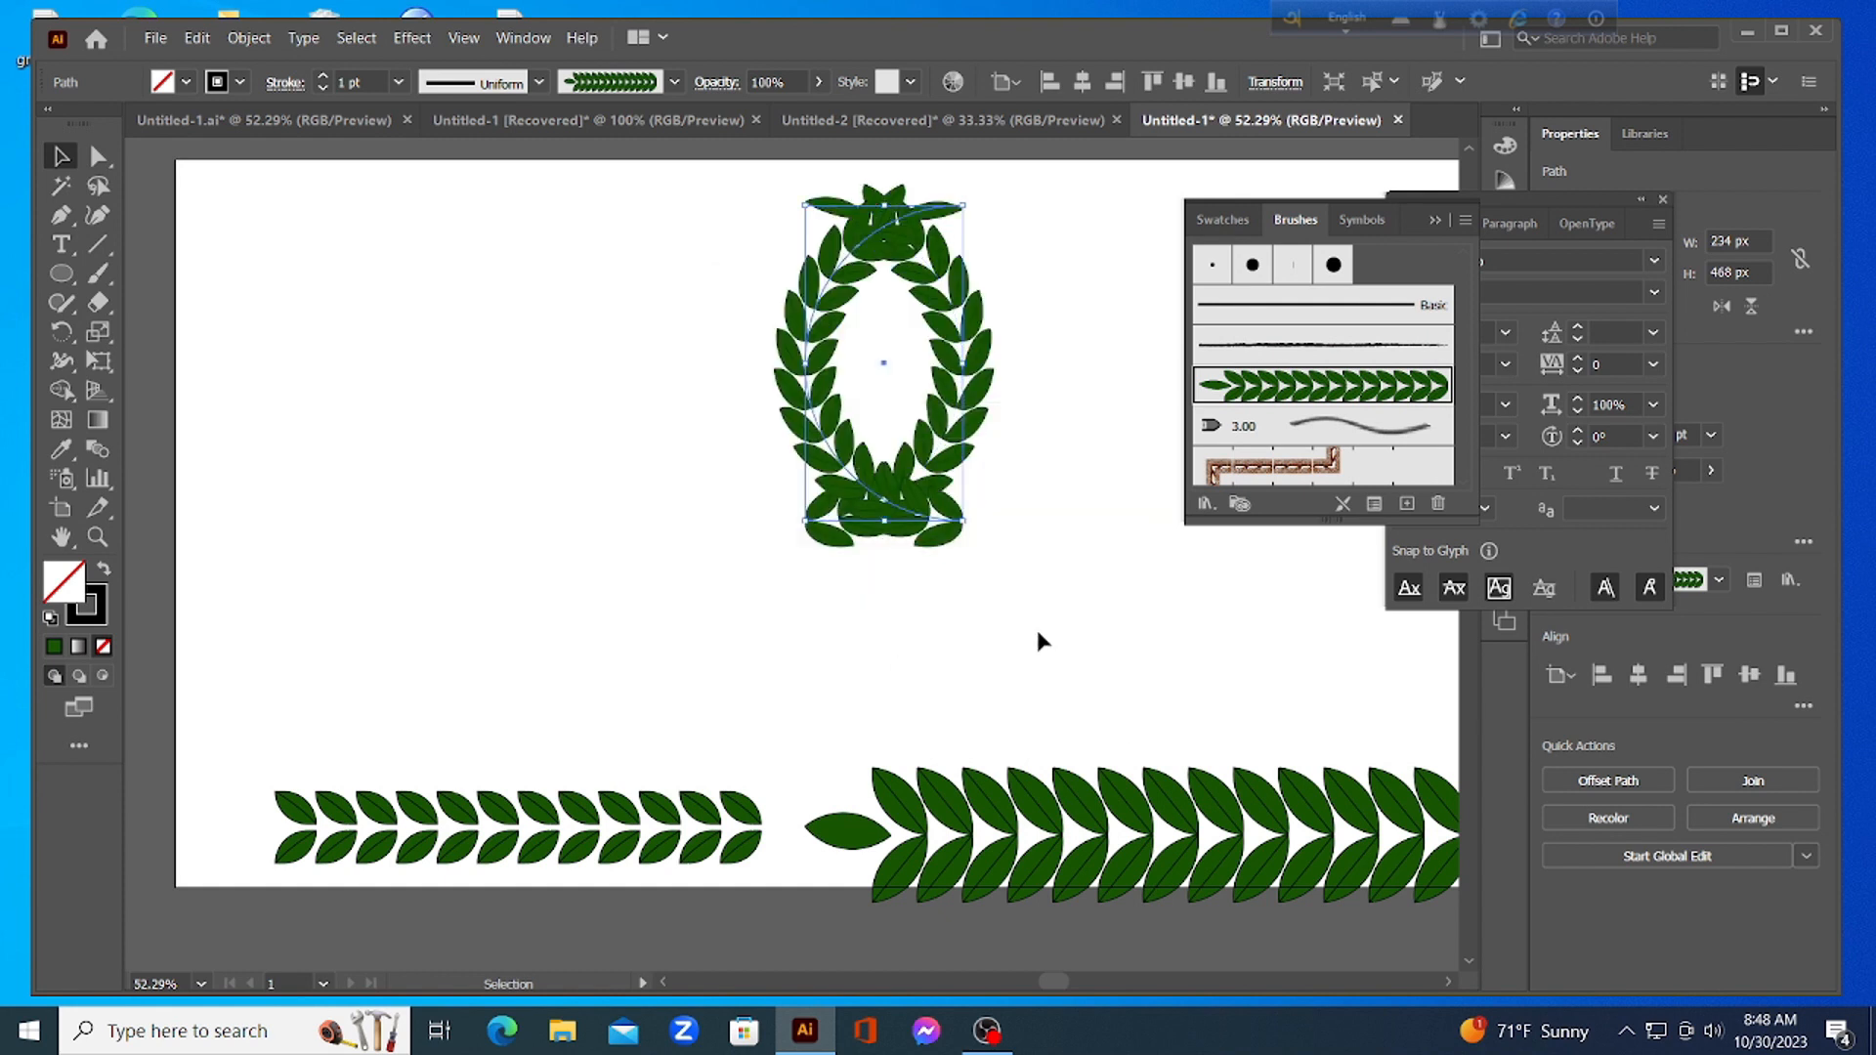
Shift the reflected half horizontally to the left until both halves form a round wreath with a small gap between them
key(Right)
key(Right)
key(Right)
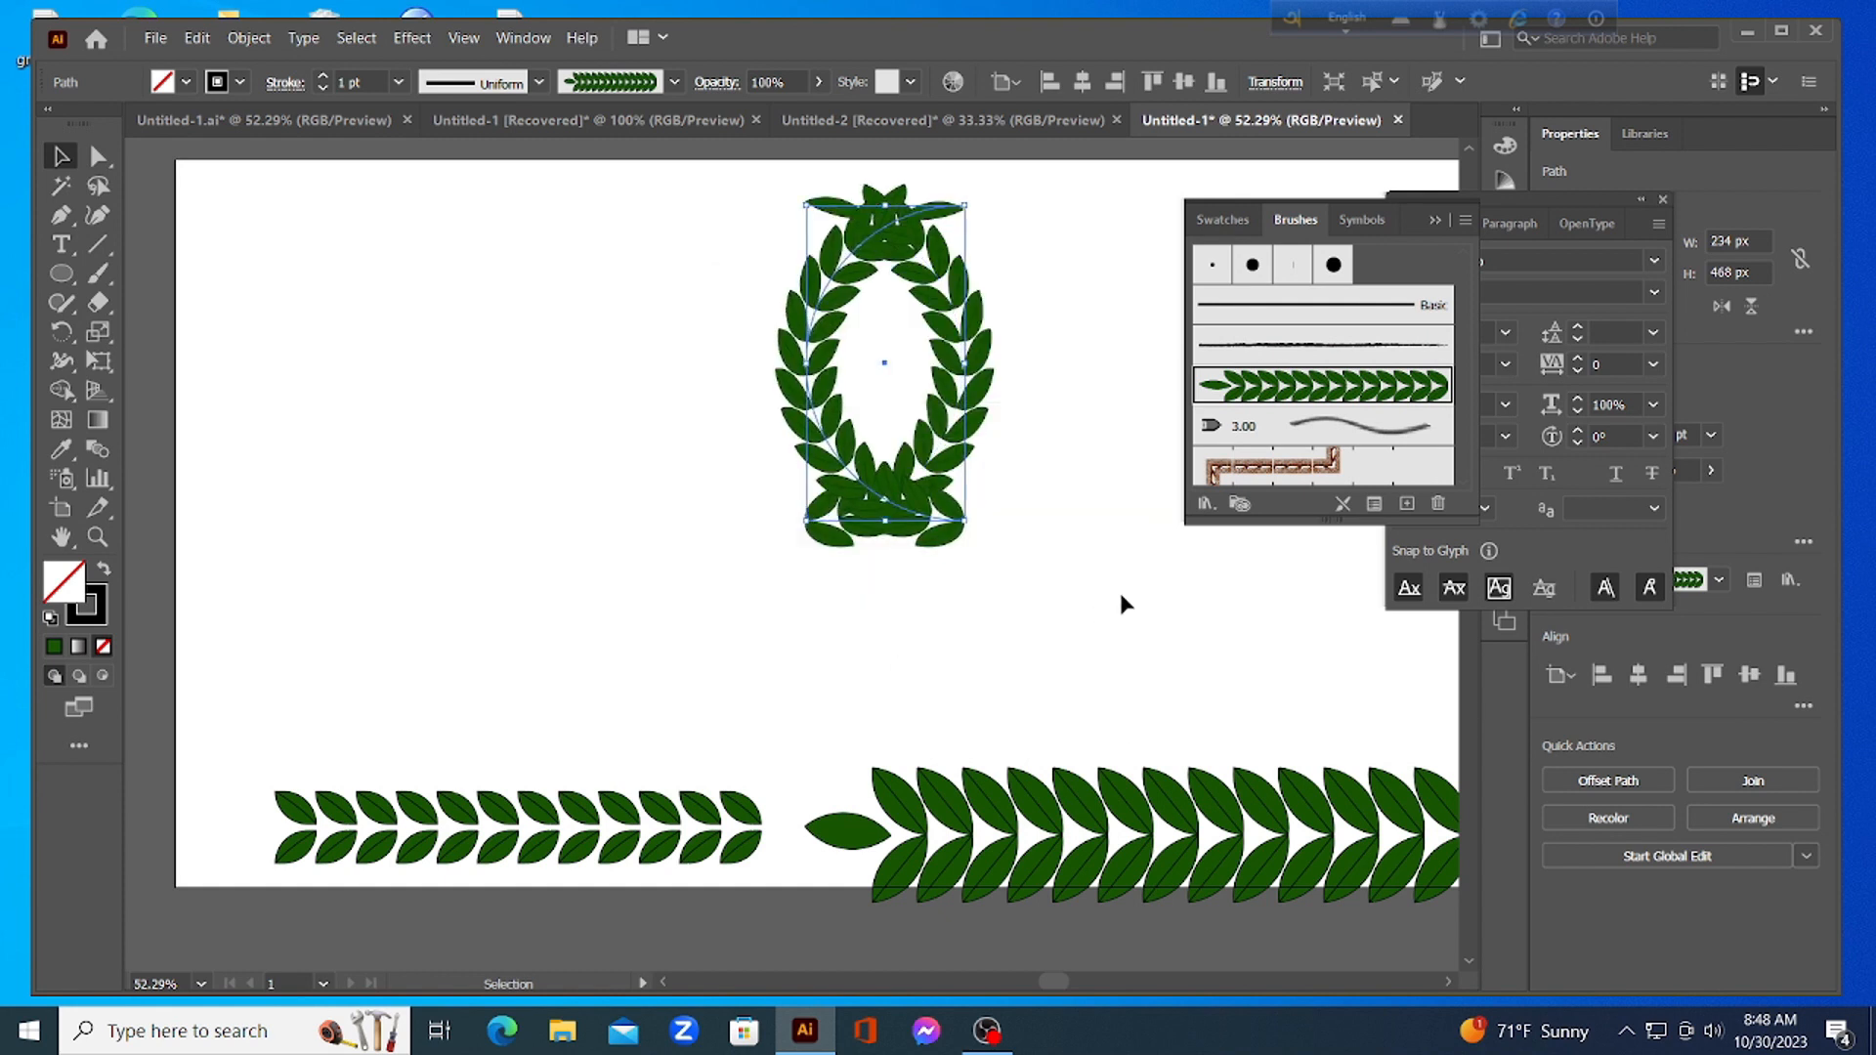
key(Left)
key(Left)
key(Left)
key(Left)
key(Left)
key(Left)
key(Left)
key(Left)
key(Left)
key(Left)
key(Left)
key(Left)
key(Left)
key(Left)
key(Left)
key(Left)
key(Left)
key(Left)
key(Left)
key(Left)
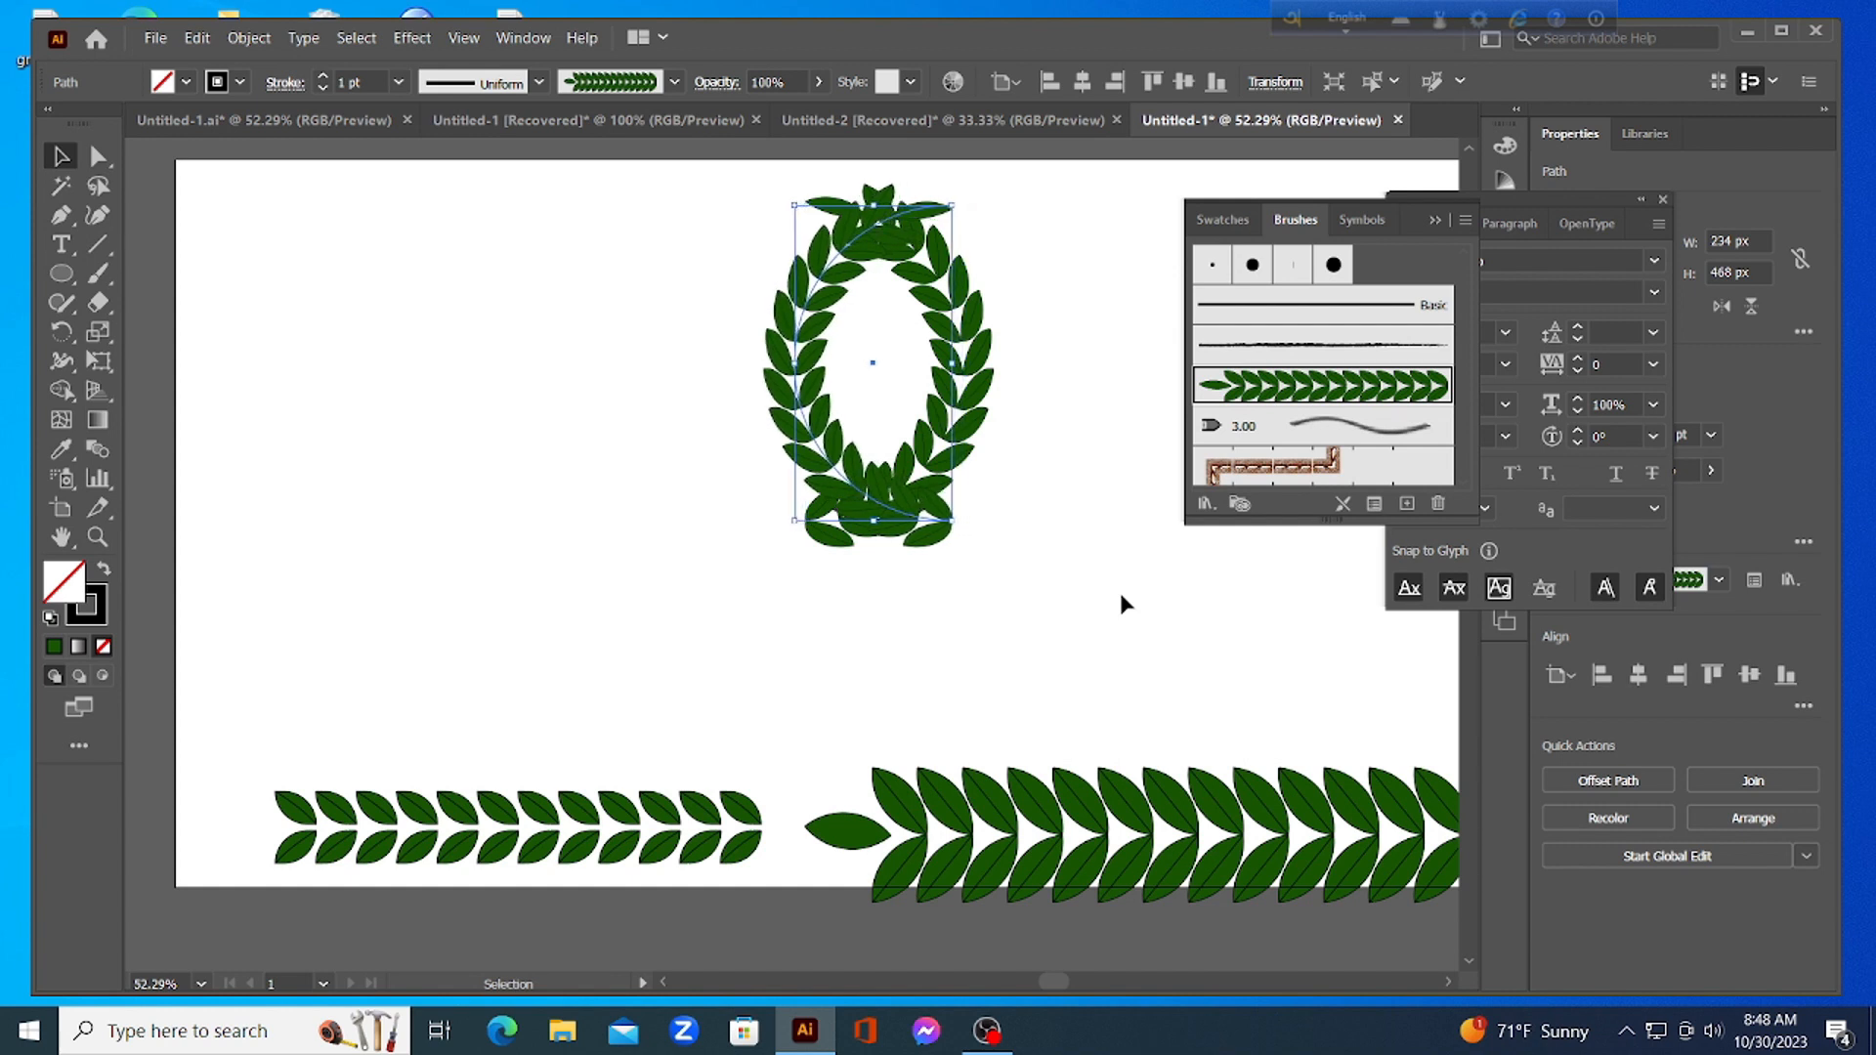
key(Left)
key(Left)
key(Left)
key(Left)
key(Left)
key(Left)
key(Left)
key(Left)
key(Left)
key(Left)
key(Left)
key(Left)
key(Left)
key(Left)
key(Left)
key(Left)
key(Left)
key(Left)
key(Left)
key(Left)
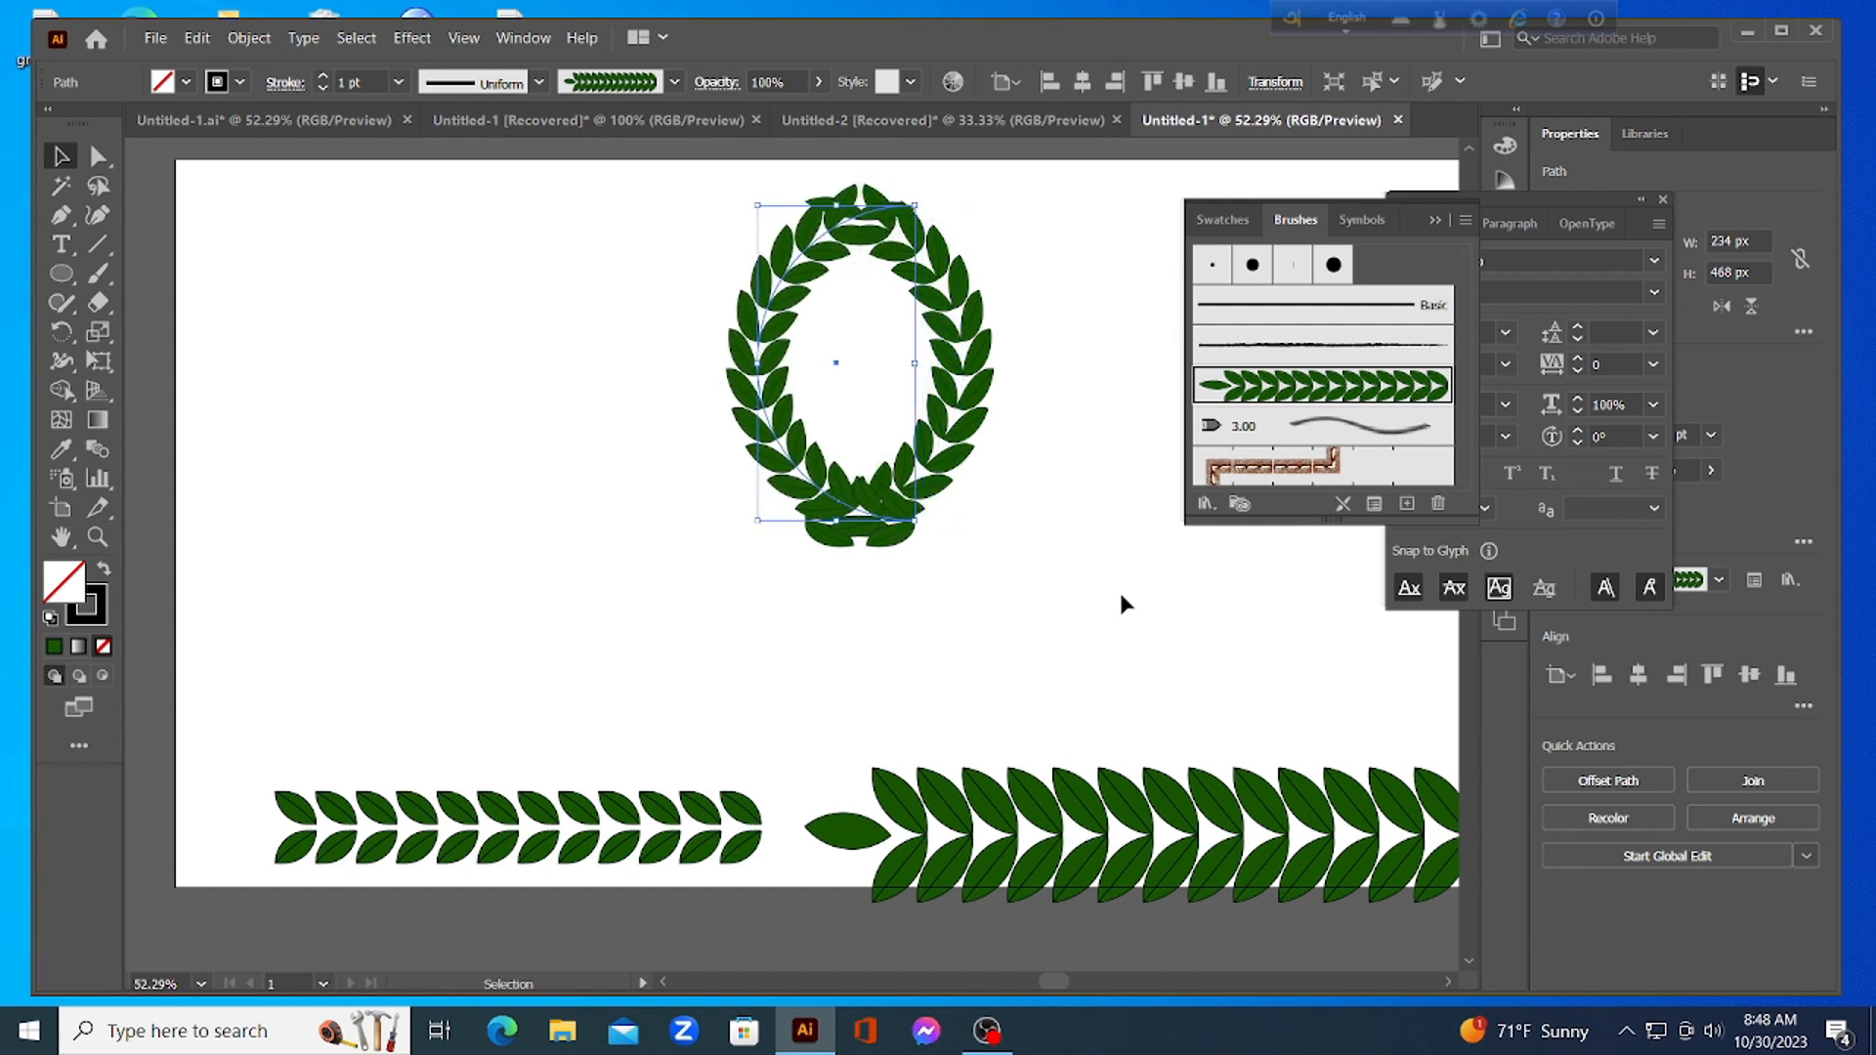
key(Left)
key(Left)
key(Left)
key(Left)
key(Left)
key(Left)
key(Left)
key(Left)
key(Left)
key(Left)
key(Left)
key(Left)
key(Left)
key(Left)
key(Left)
key(Left)
key(Left)
key(Left)
key(Left)
key(Left)
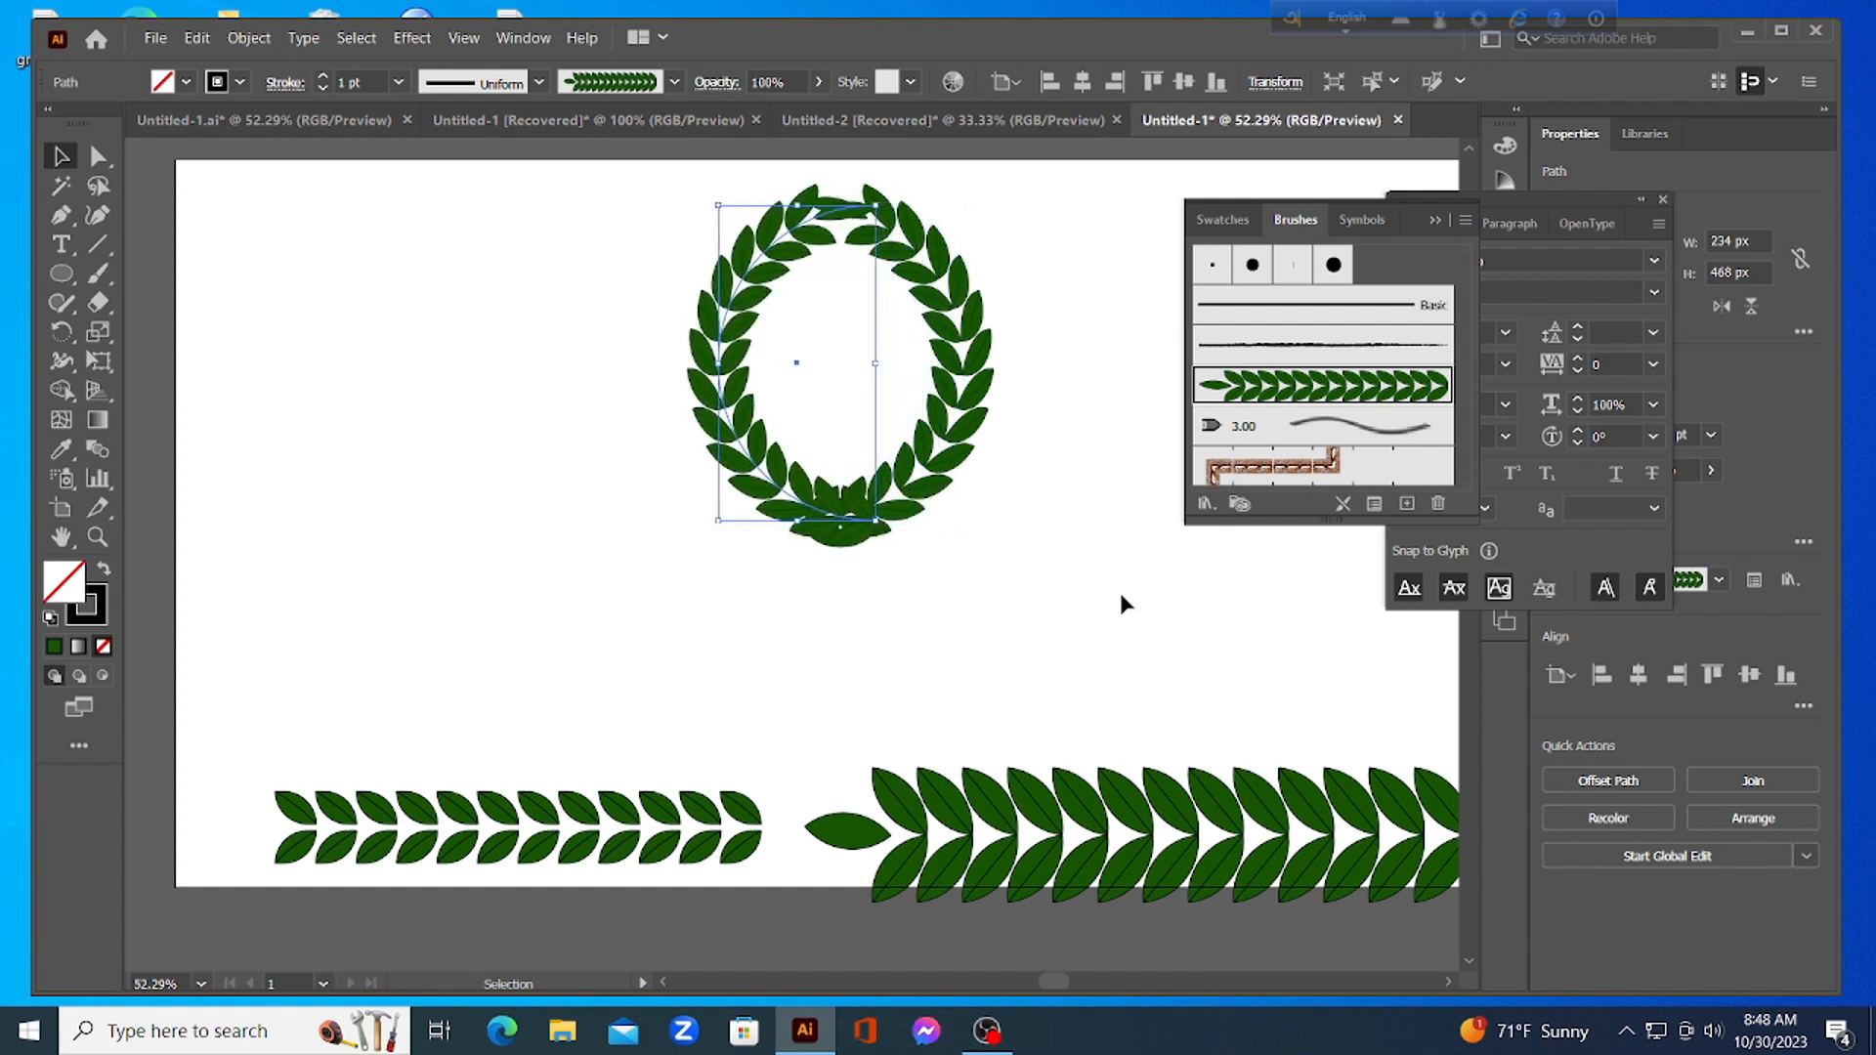
key(Left)
key(Left)
key(Left)
key(Left)
key(Left)
key(Left)
key(Left)
key(Left)
key(Left)
key(Left)
key(Left)
key(Left)
key(Left)
key(Left)
key(Left)
key(Left)
key(Left)
key(Left)
key(Left)
key(Left)
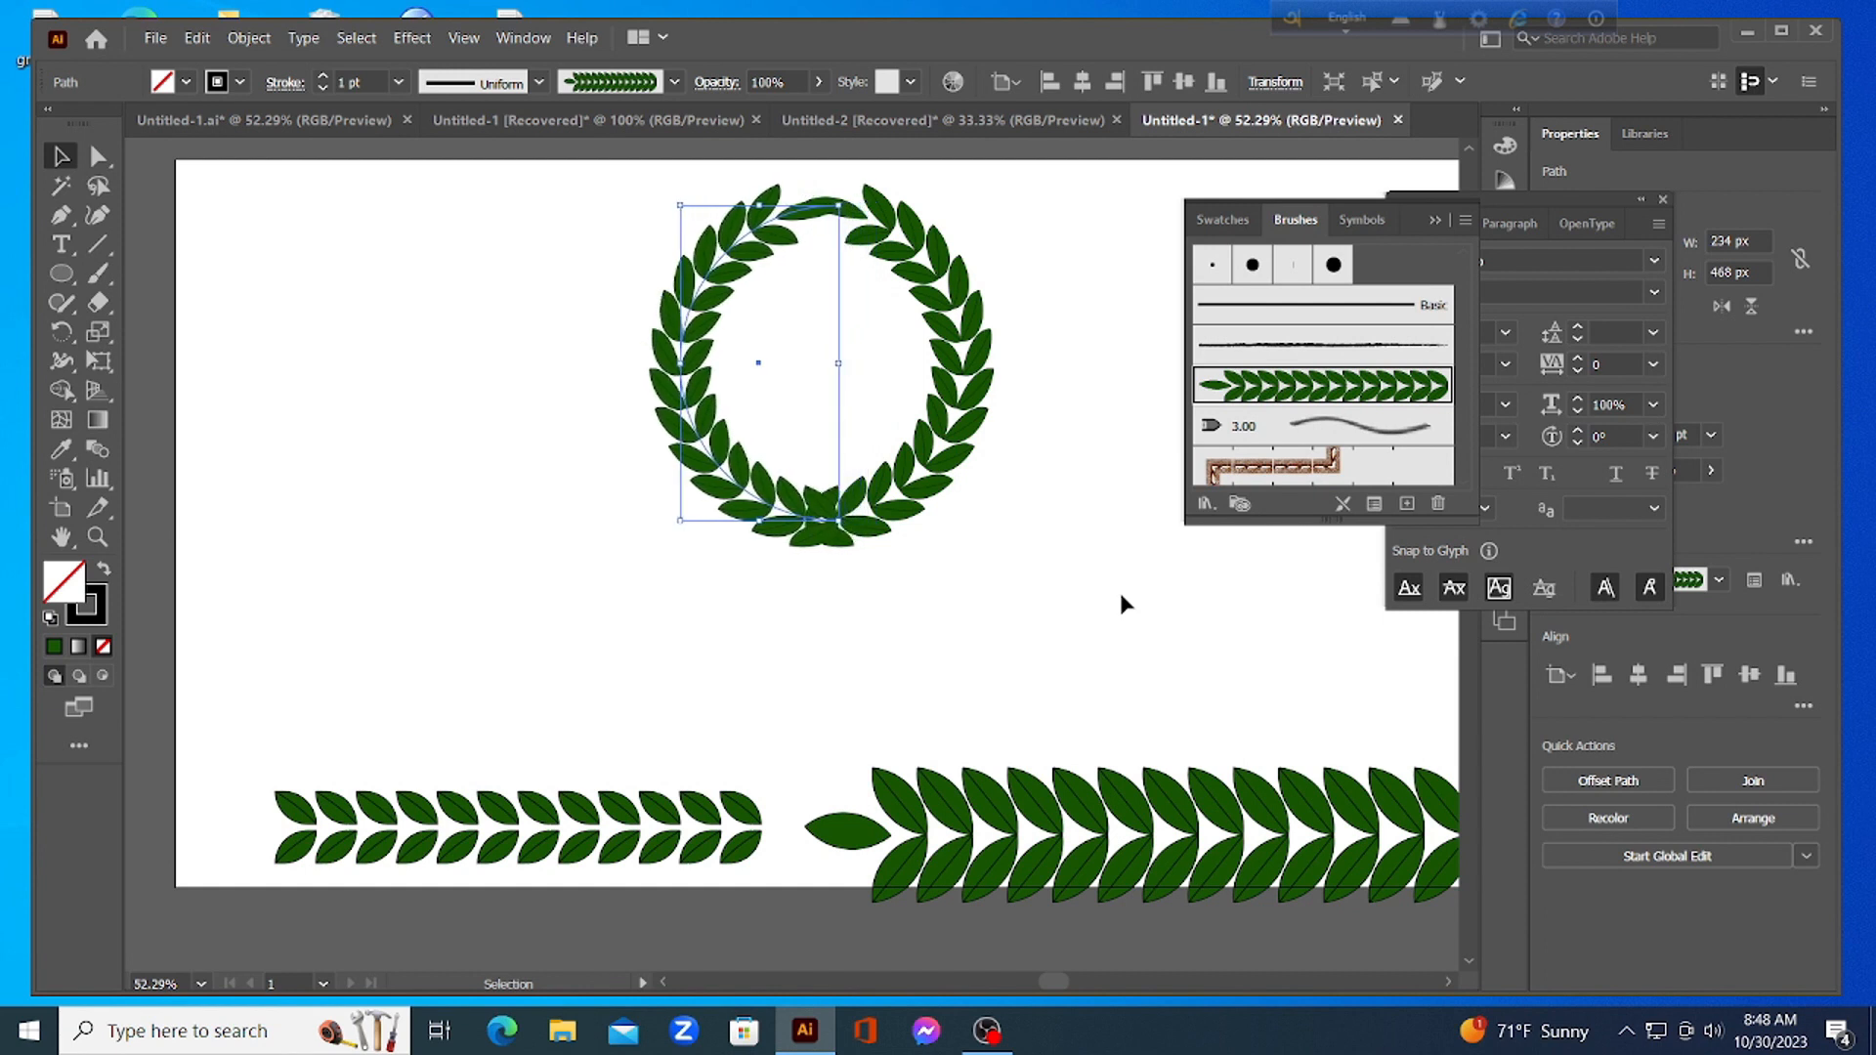
key(Left)
key(Left)
key(Left)
key(Left)
key(Left)
key(Left)
key(Left)
key(Left)
key(Left)
key(Left)
key(Left)
key(Left)
key(Left)
key(Left)
key(Left)
key(Left)
key(Left)
key(Left)
key(Left)
key(Left)
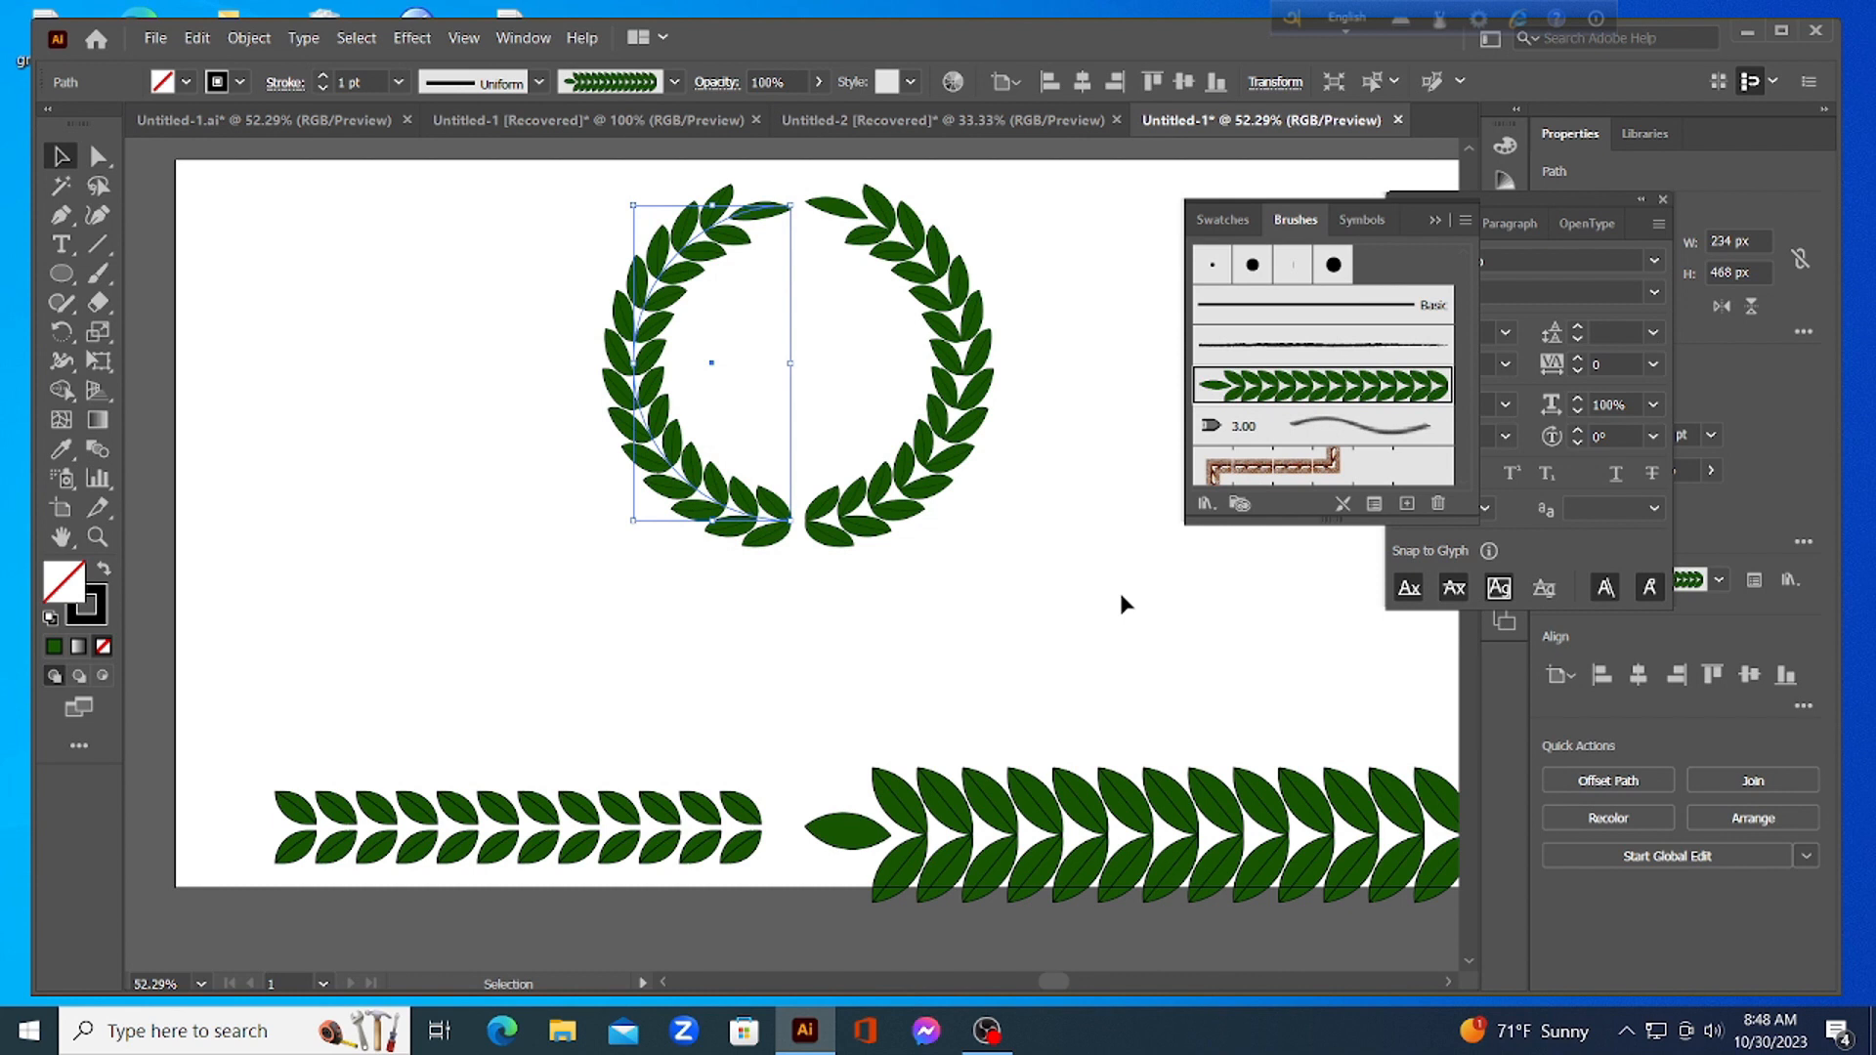
key(Right)
key(Right)
key(Right)
key(Right)
key(Right)
key(Right)
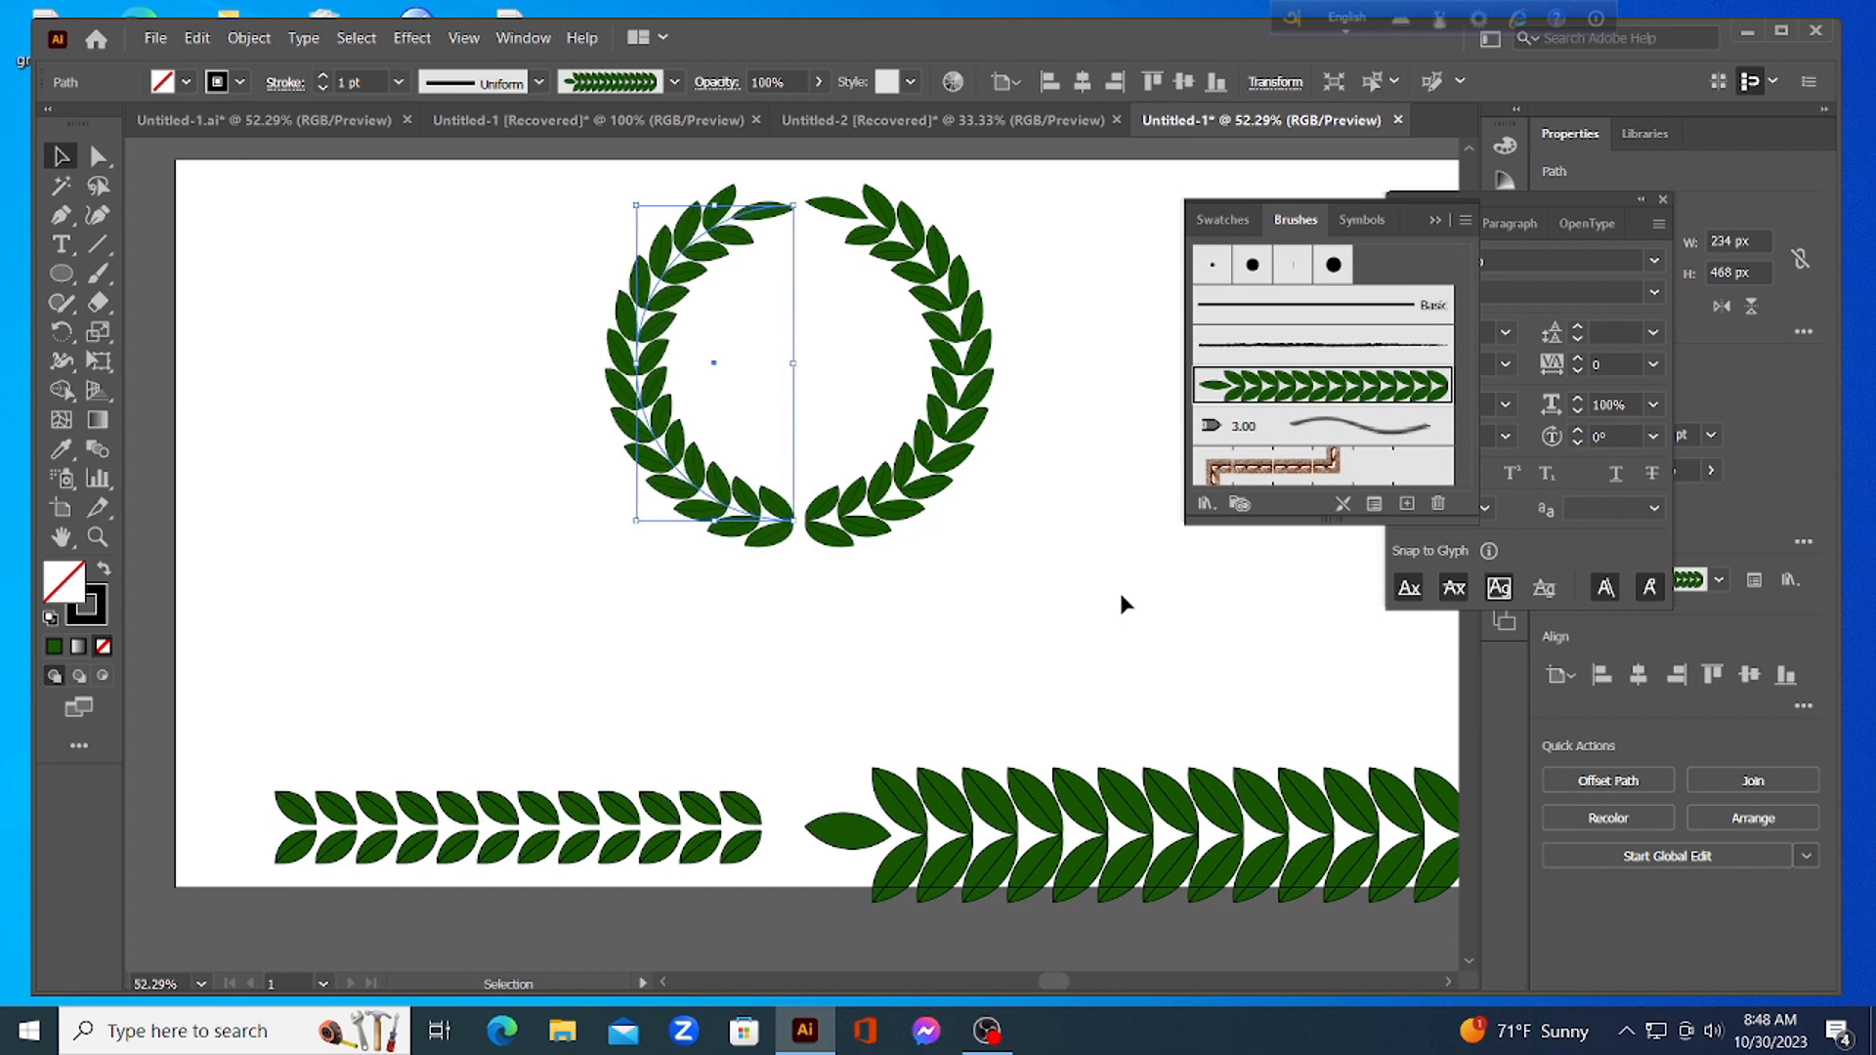
click(1043, 561)
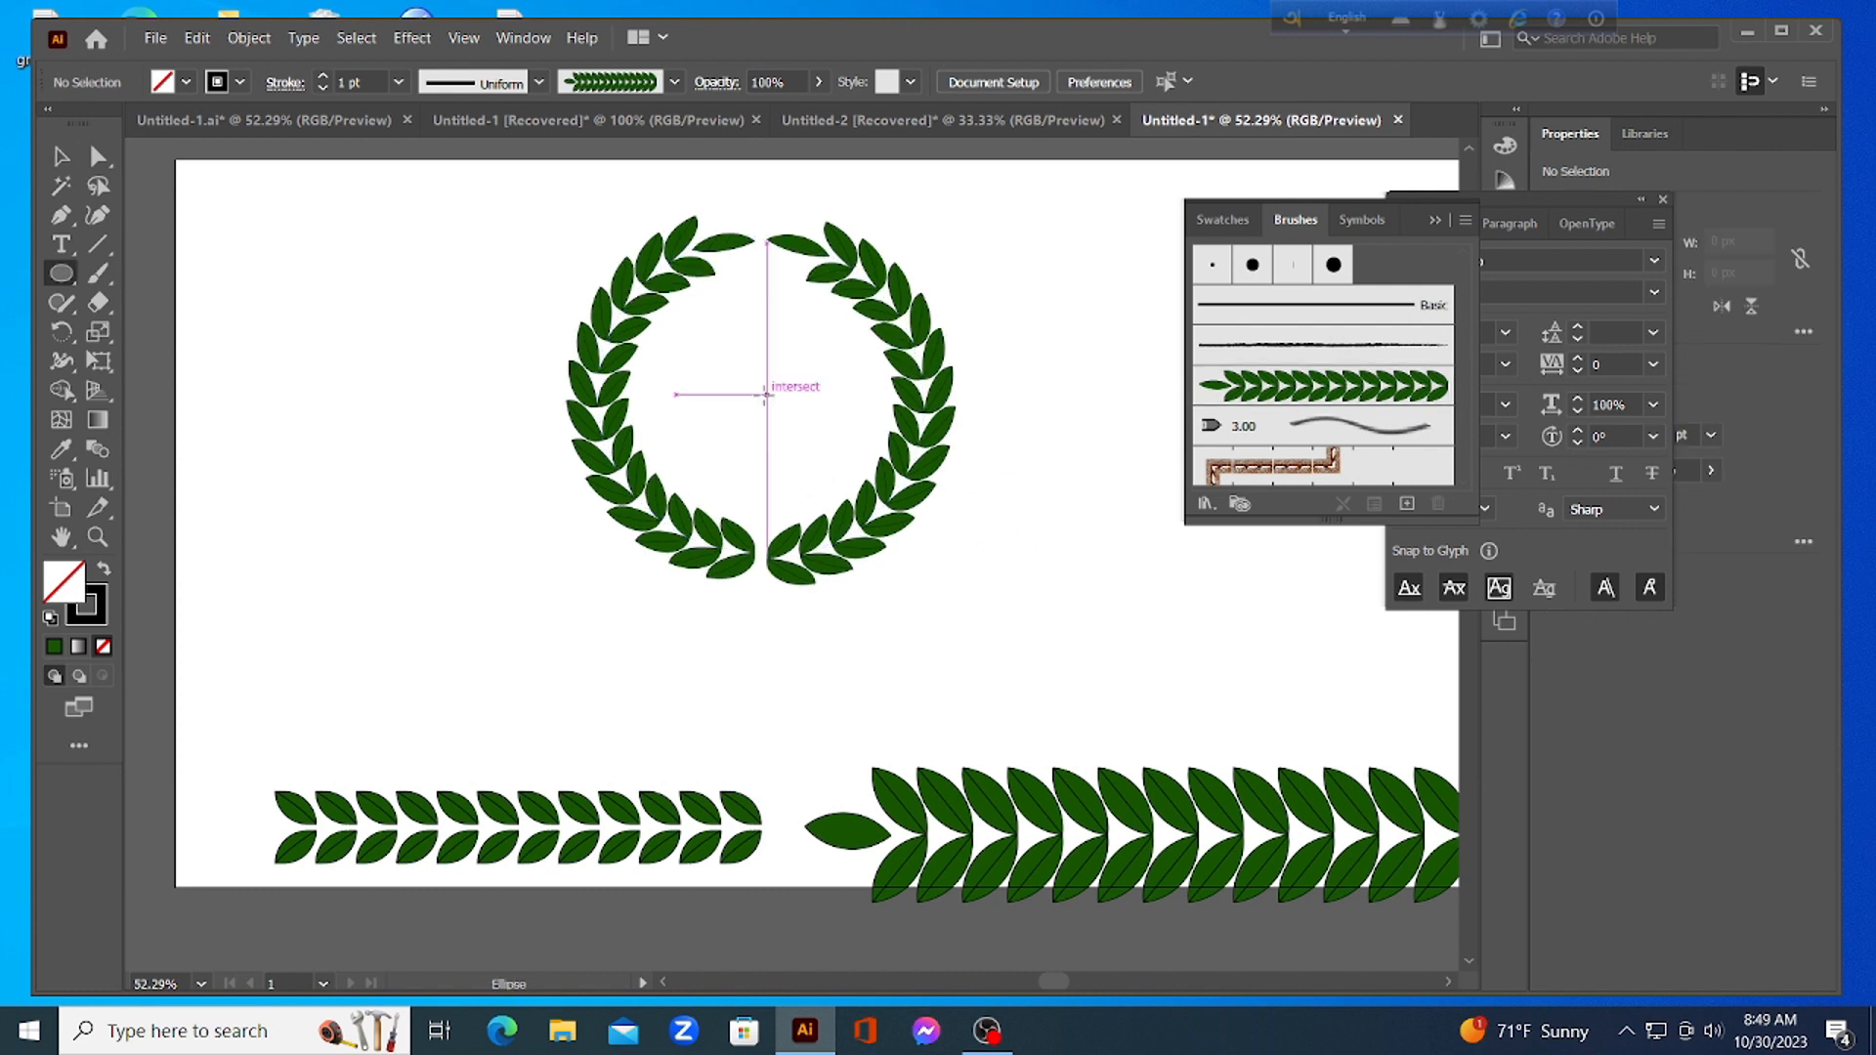
Draw an unfilled circle about 360 px across inside the wreath and centre it between the two leafy halves
drag(766, 394, 881, 519)
click(60, 157)
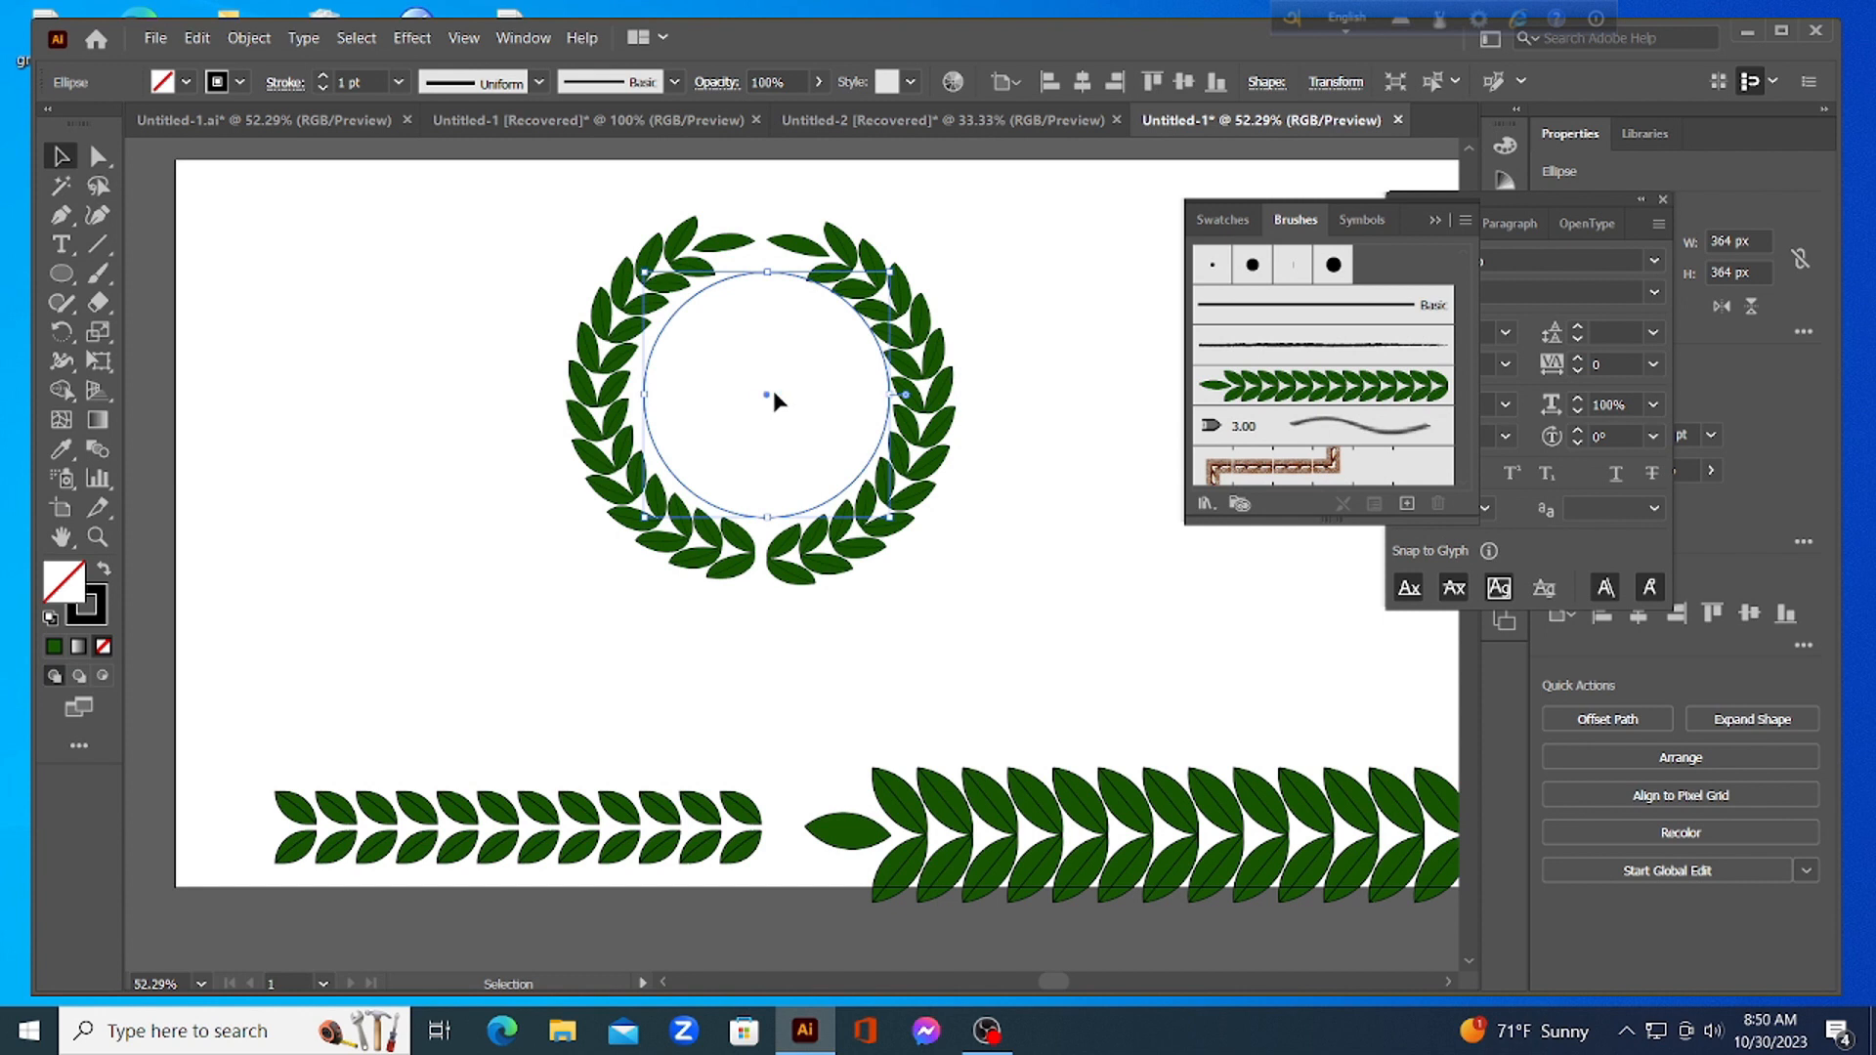
drag(772, 393, 766, 395)
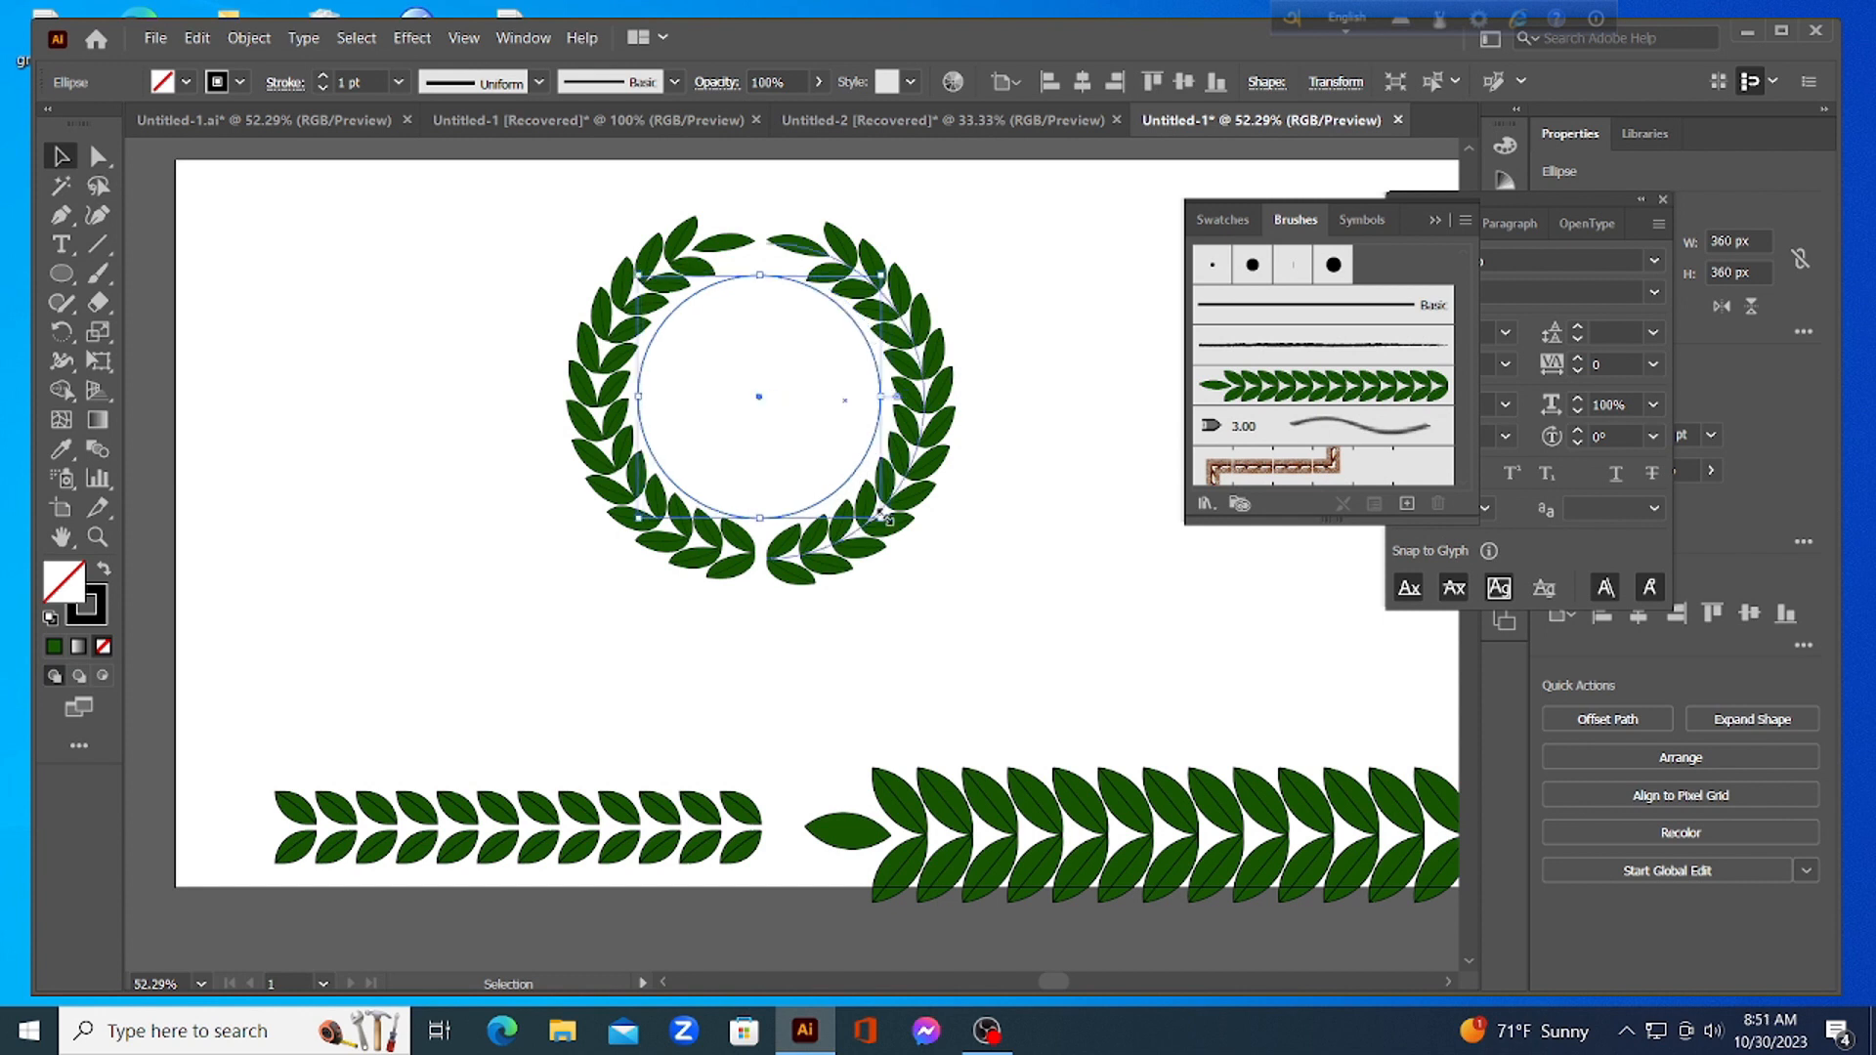
drag(884, 519, 882, 518)
key(Right)
key(Right)
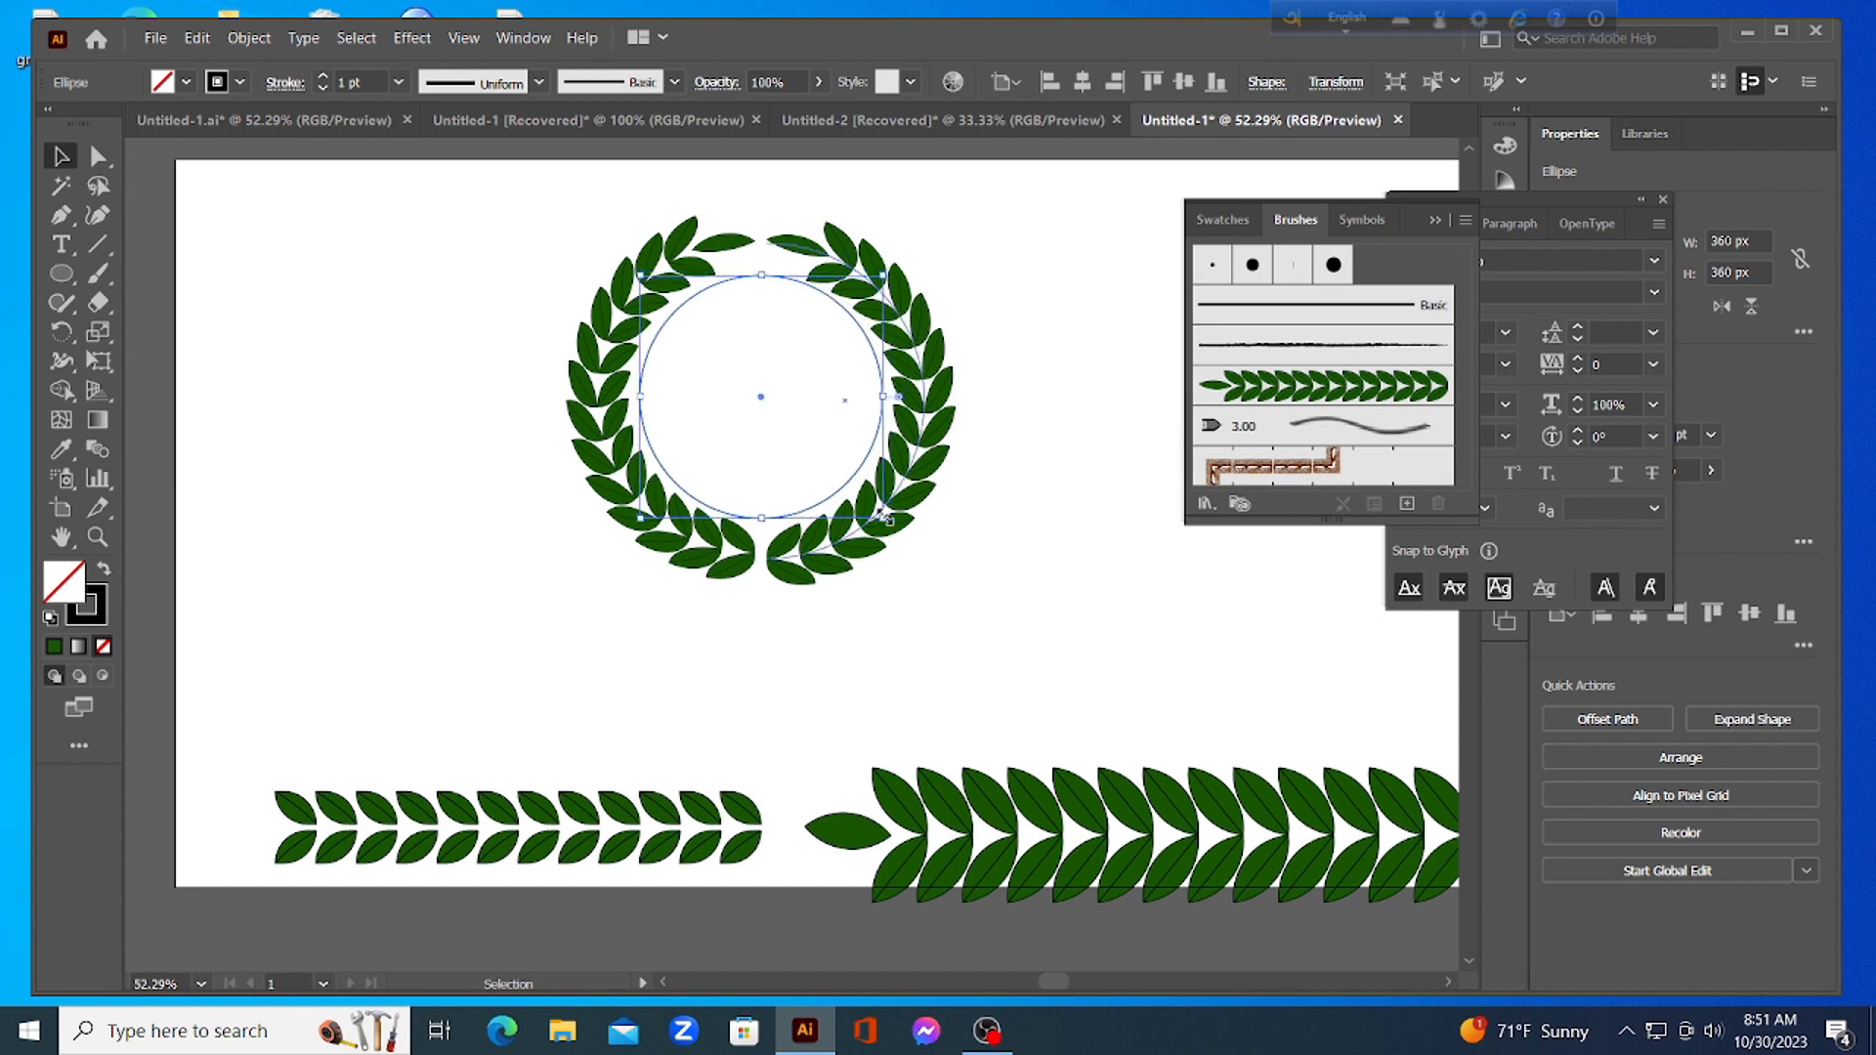
click(1059, 330)
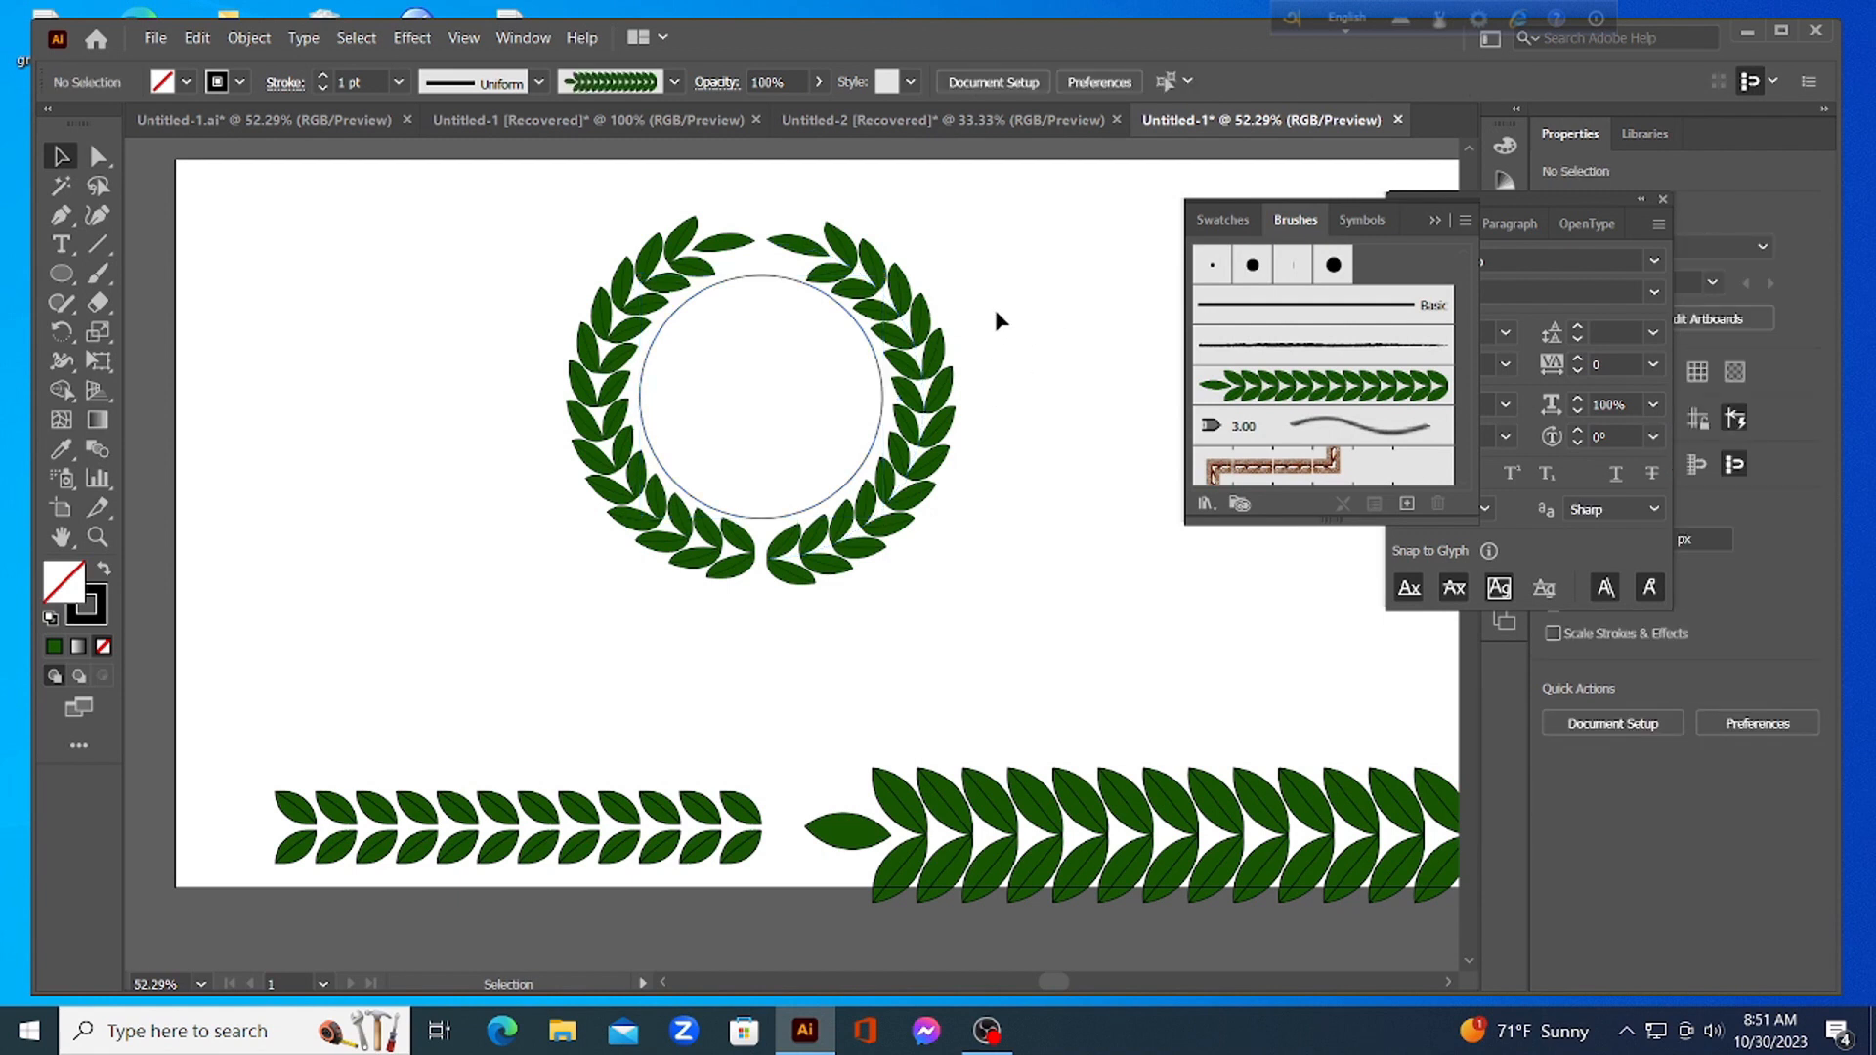
Create an inner copy of the 360 px circle with Offset Path, using an offset of -32 px
click(744, 281)
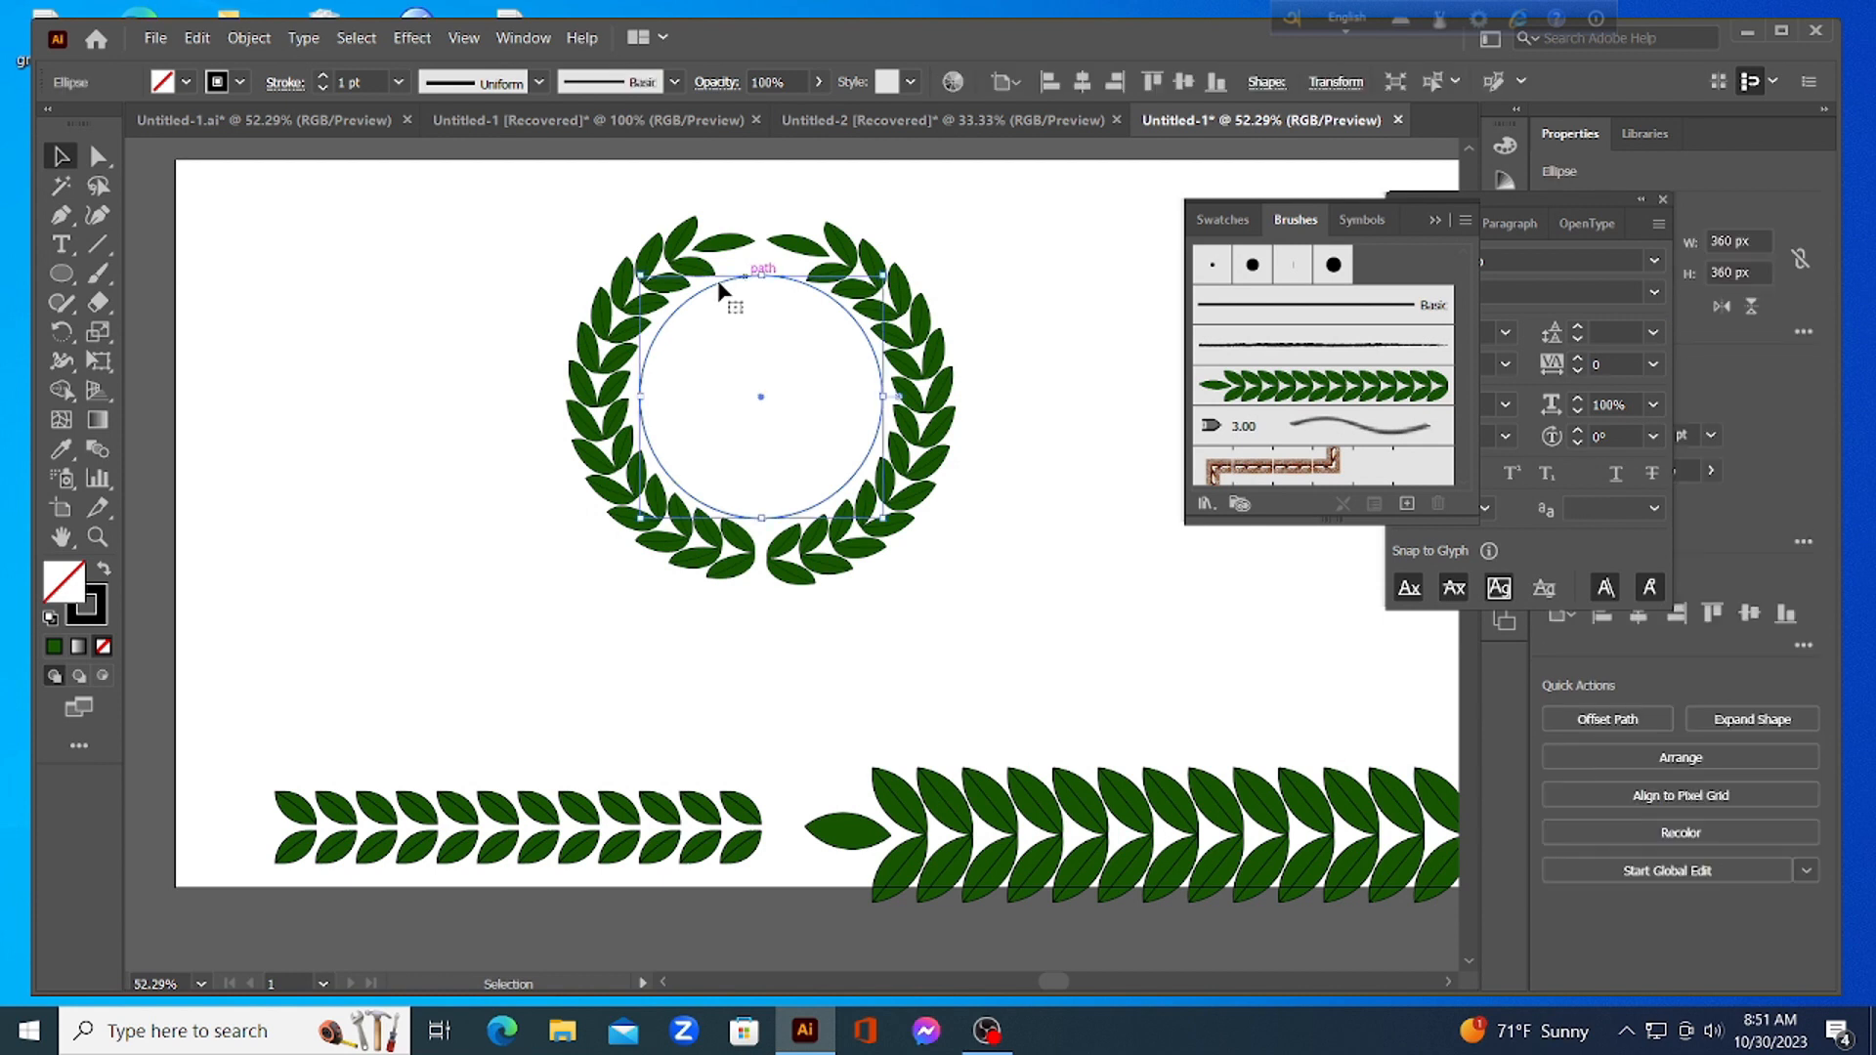
click(244, 39)
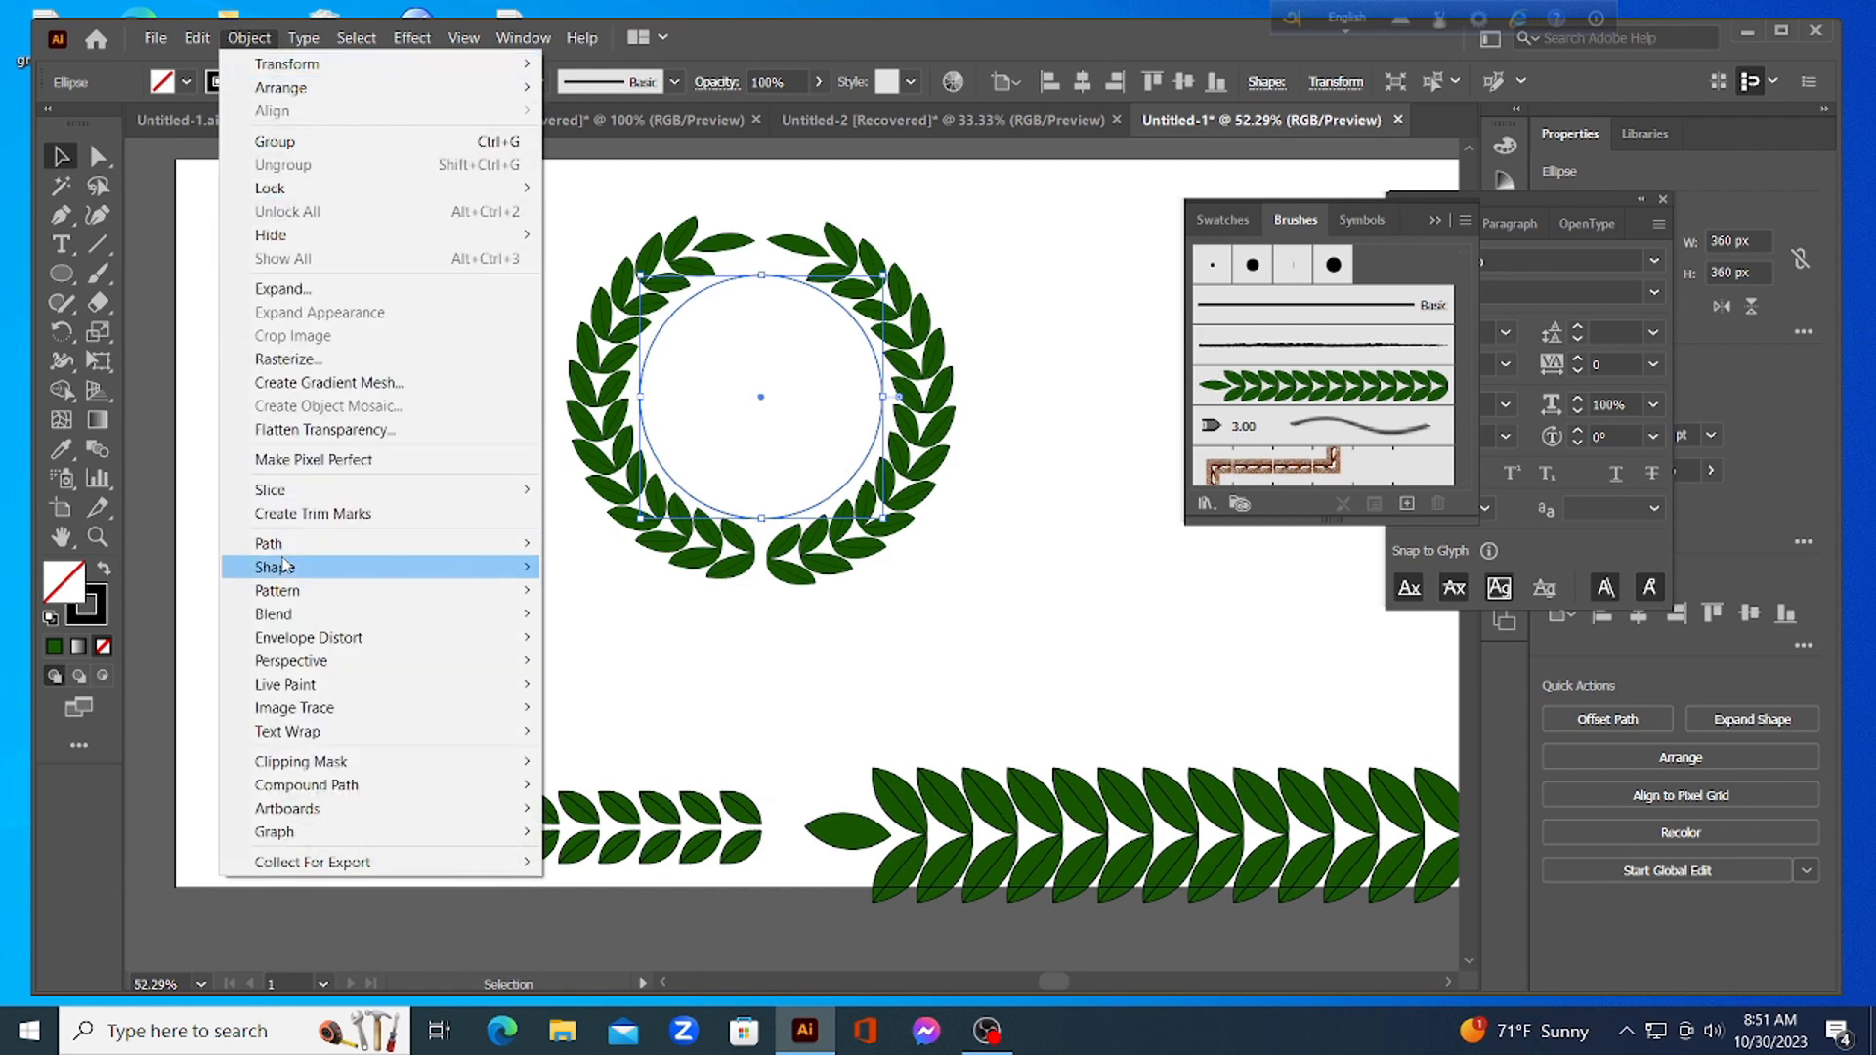
mouse_move(288, 544)
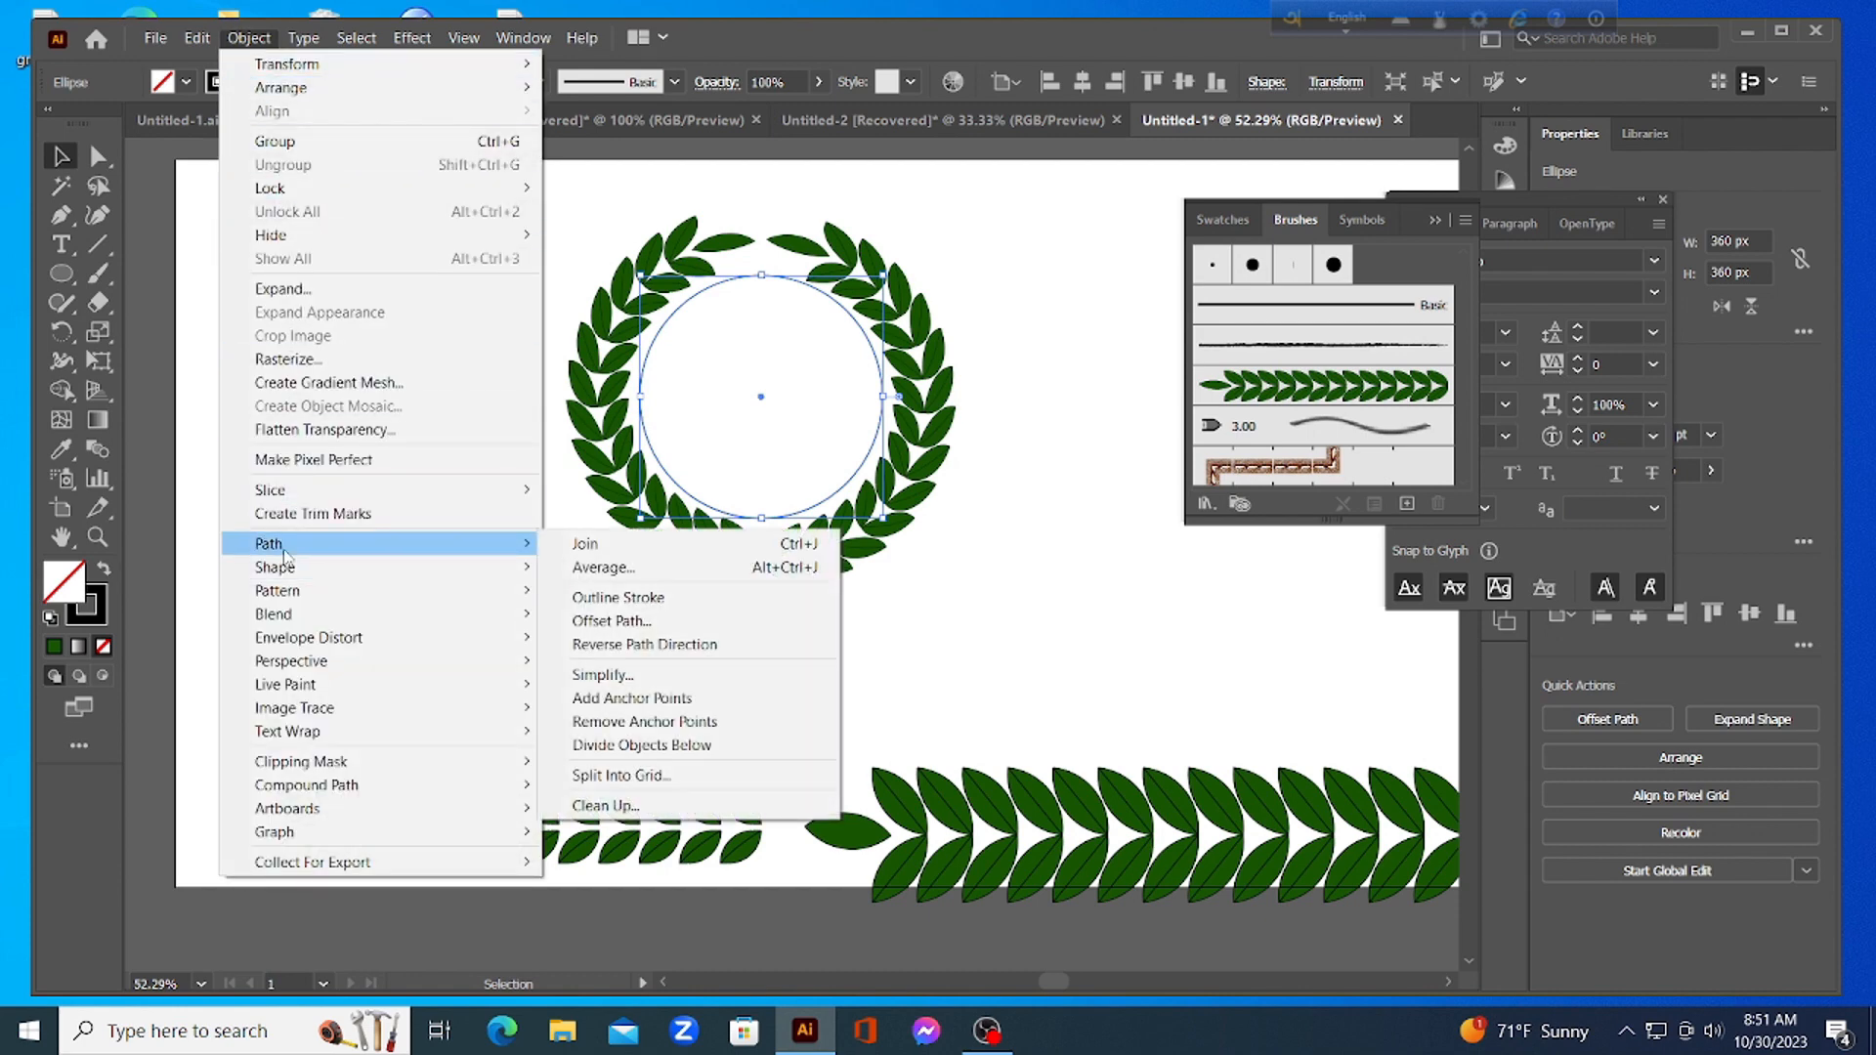
click(636, 621)
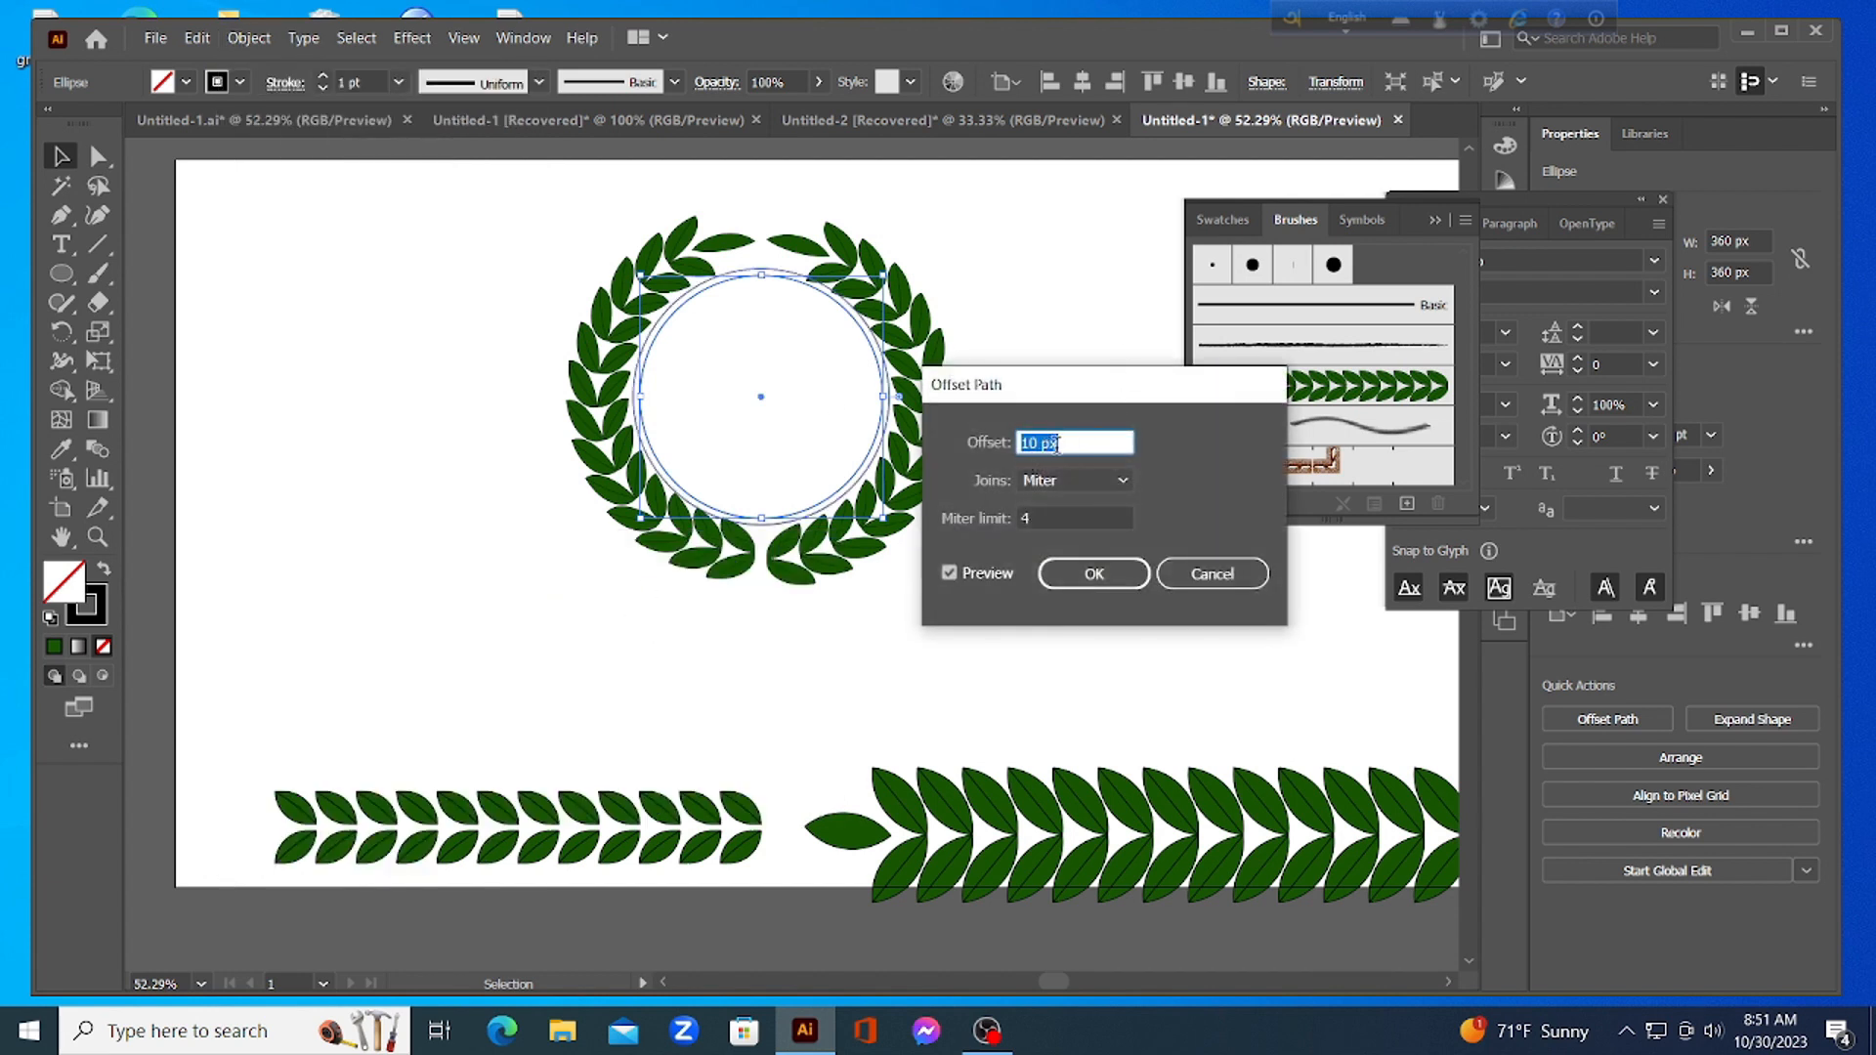
key(Down)
key(Down)
key(Down)
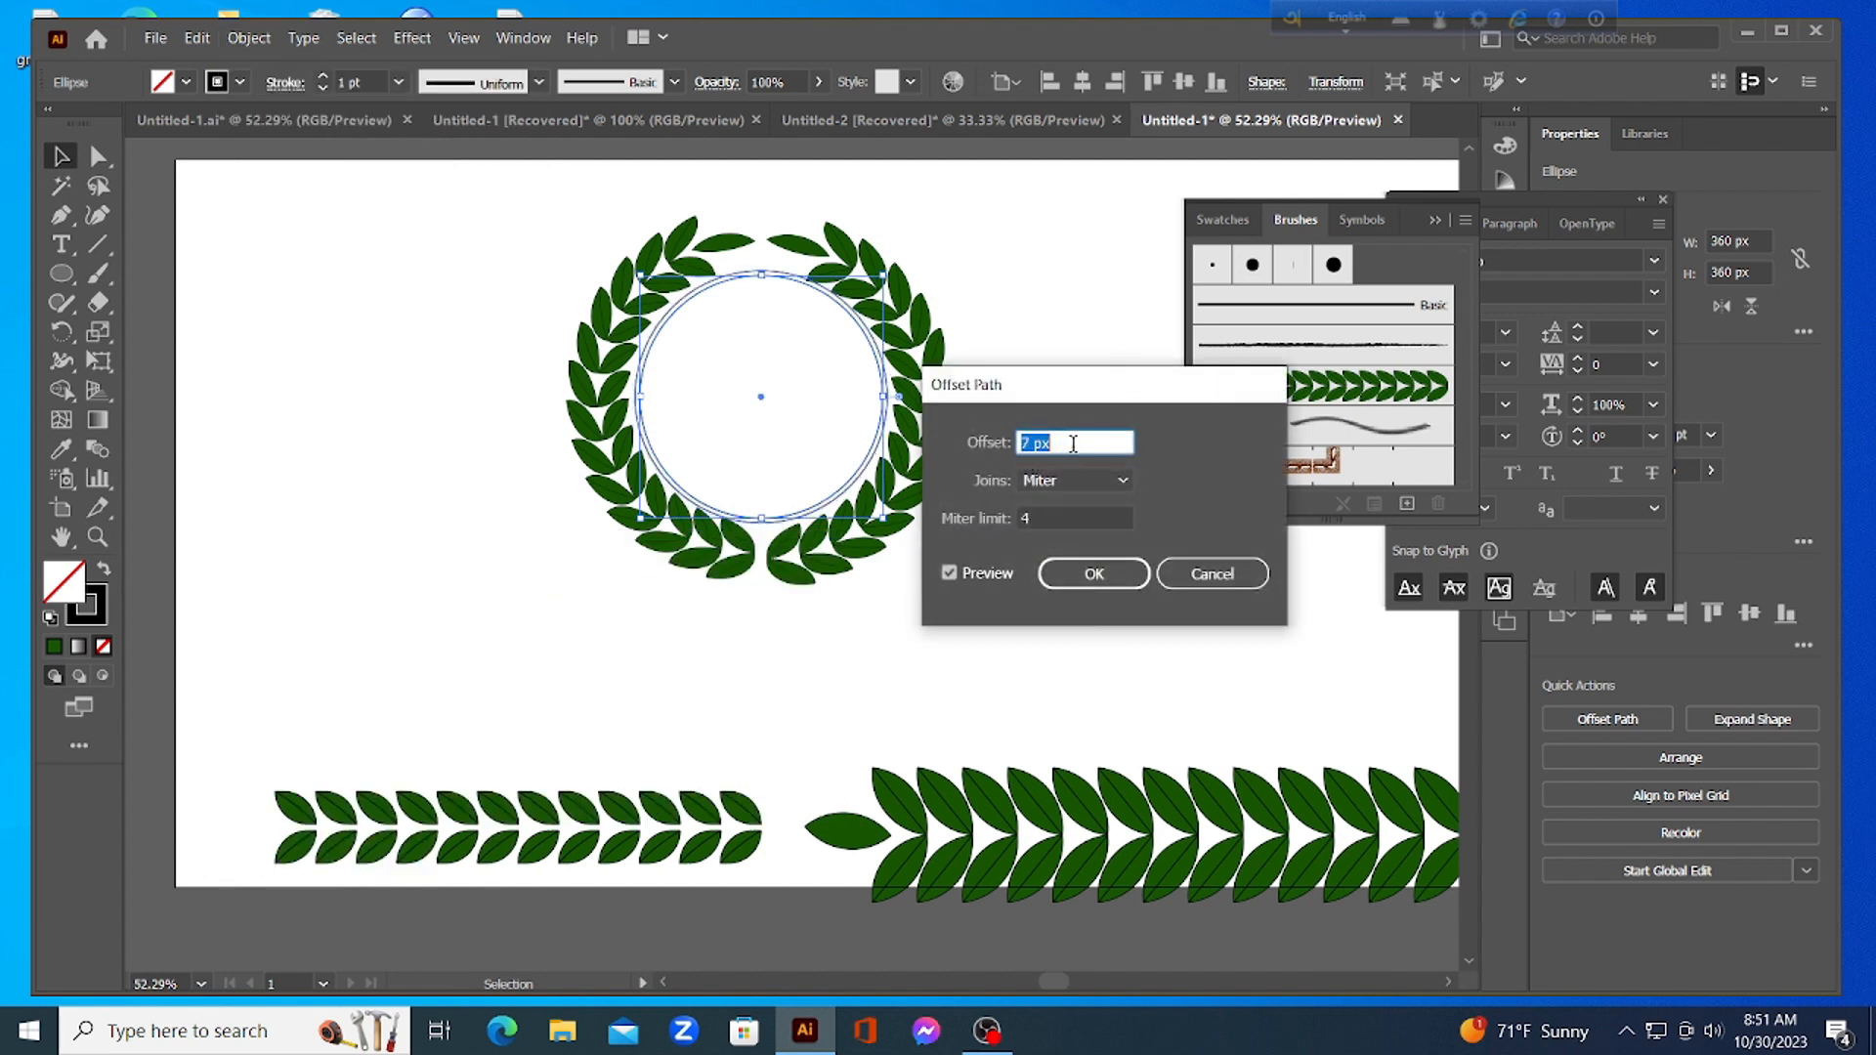
key(Down)
key(Down)
key(Down)
key(Down)
key(Down)
key(Down)
key(Down)
key(Down)
key(Down)
key(Down)
key(Down)
key(Down)
key(Down)
key(Down)
key(Down)
key(Down)
key(Down)
key(Down)
key(Down)
key(Down)
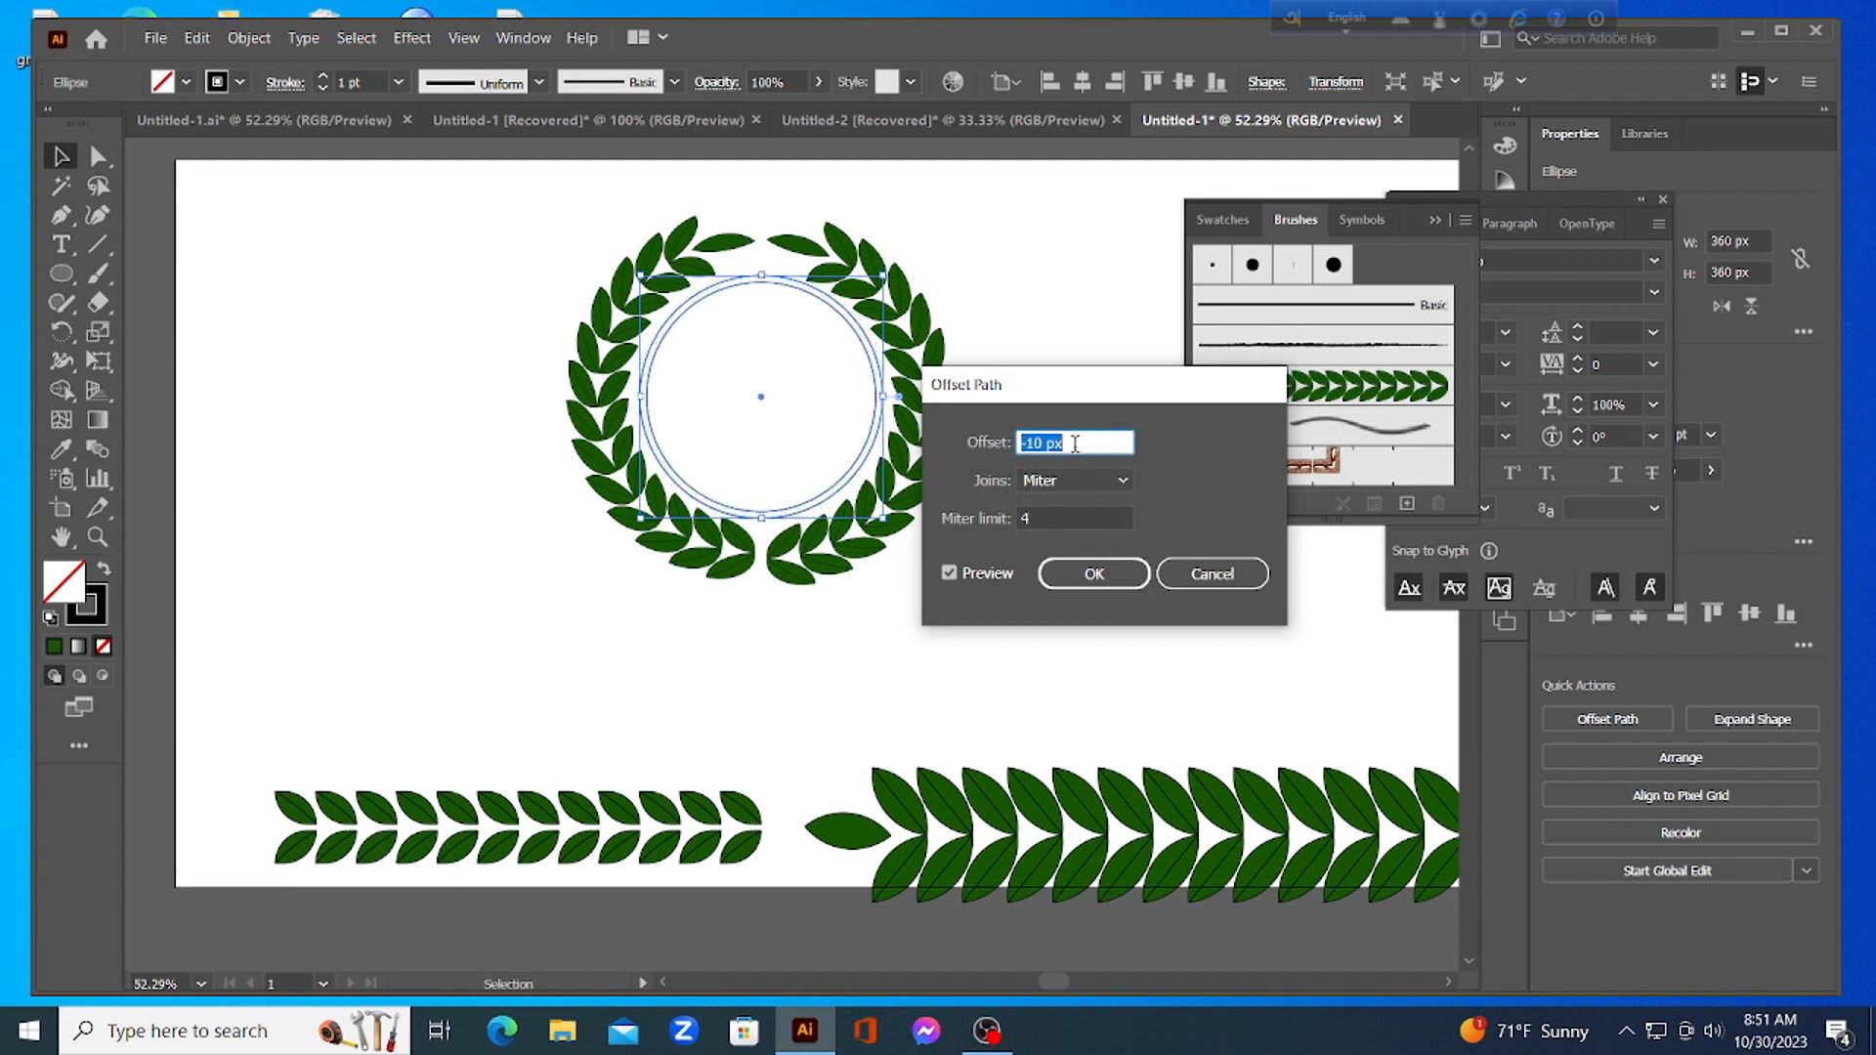
key(Down)
key(Down)
key(Down)
key(Down)
key(Down)
key(Down)
key(Down)
key(Down)
key(Down)
key(Down)
key(Down)
key(Down)
key(Down)
key(Down)
key(Down)
key(Down)
key(Down)
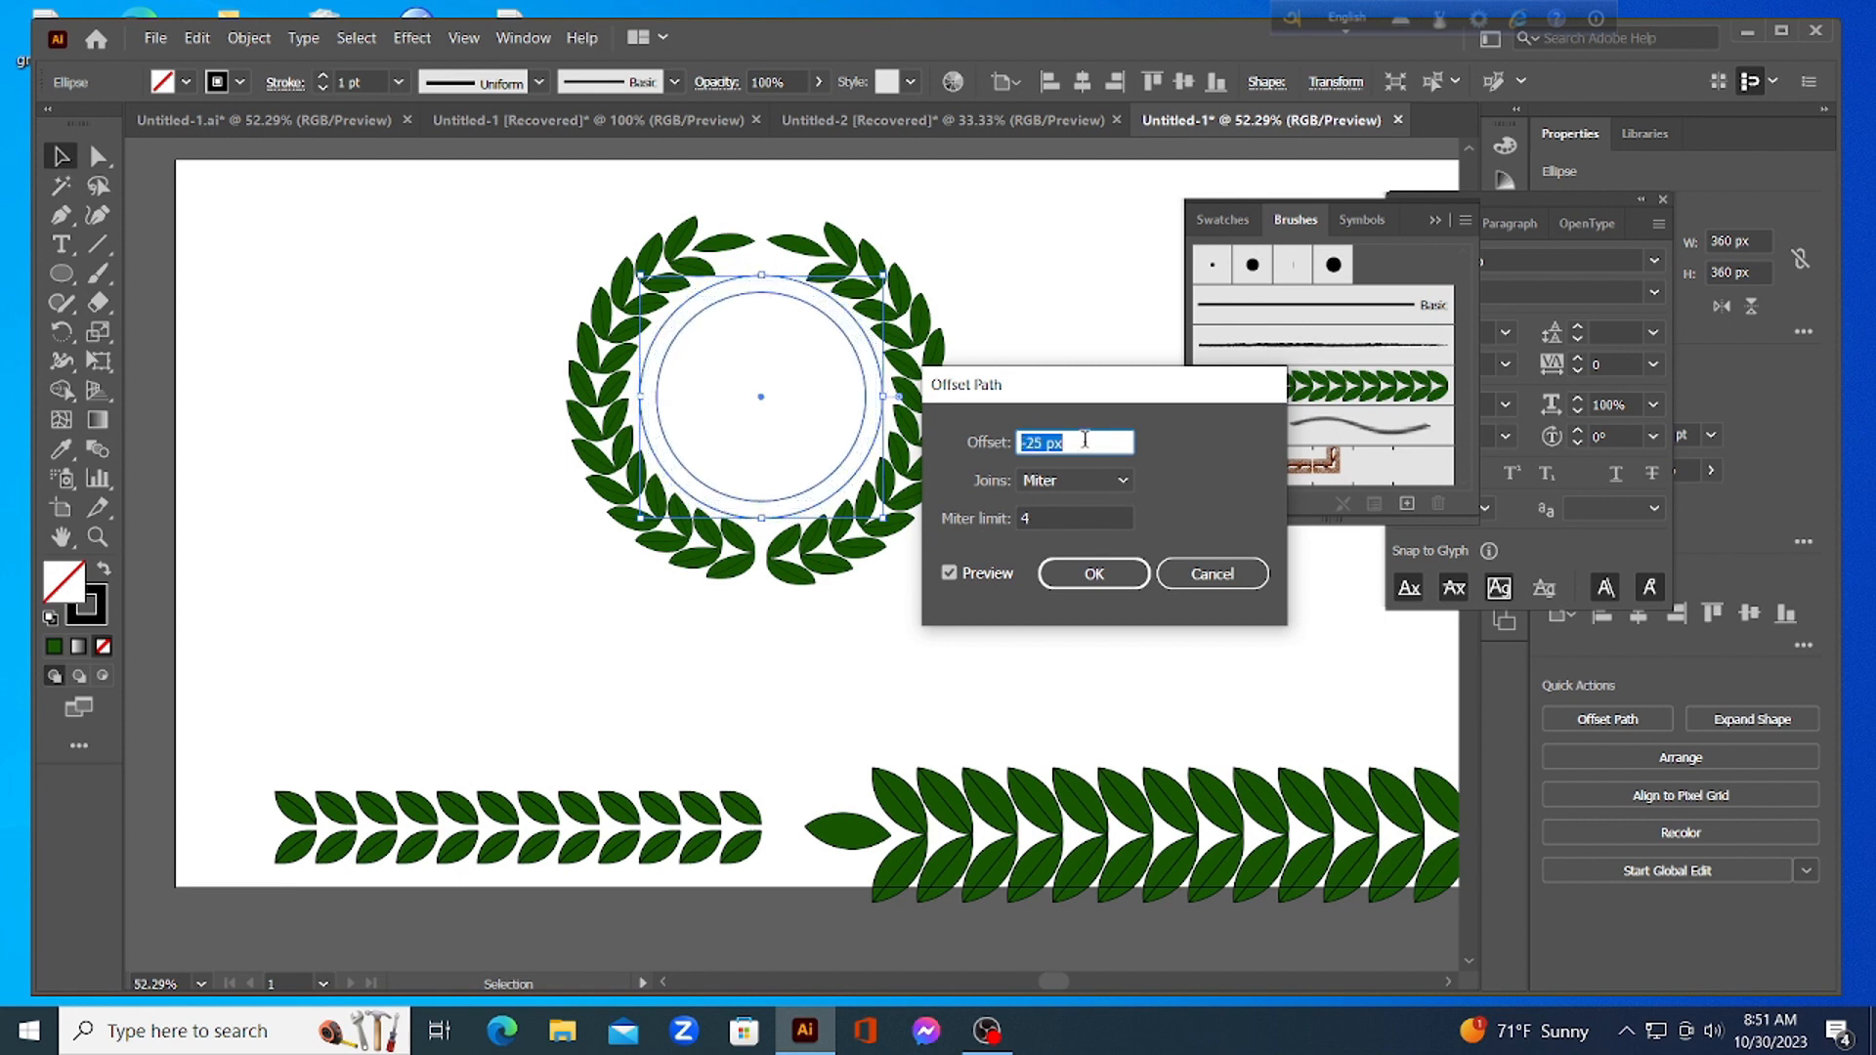
key(Down)
key(Down)
key(Down)
key(Down)
key(Down)
key(Down)
key(Down)
key(Down)
key(Down)
key(Down)
key(Down)
key(Down)
key(Down)
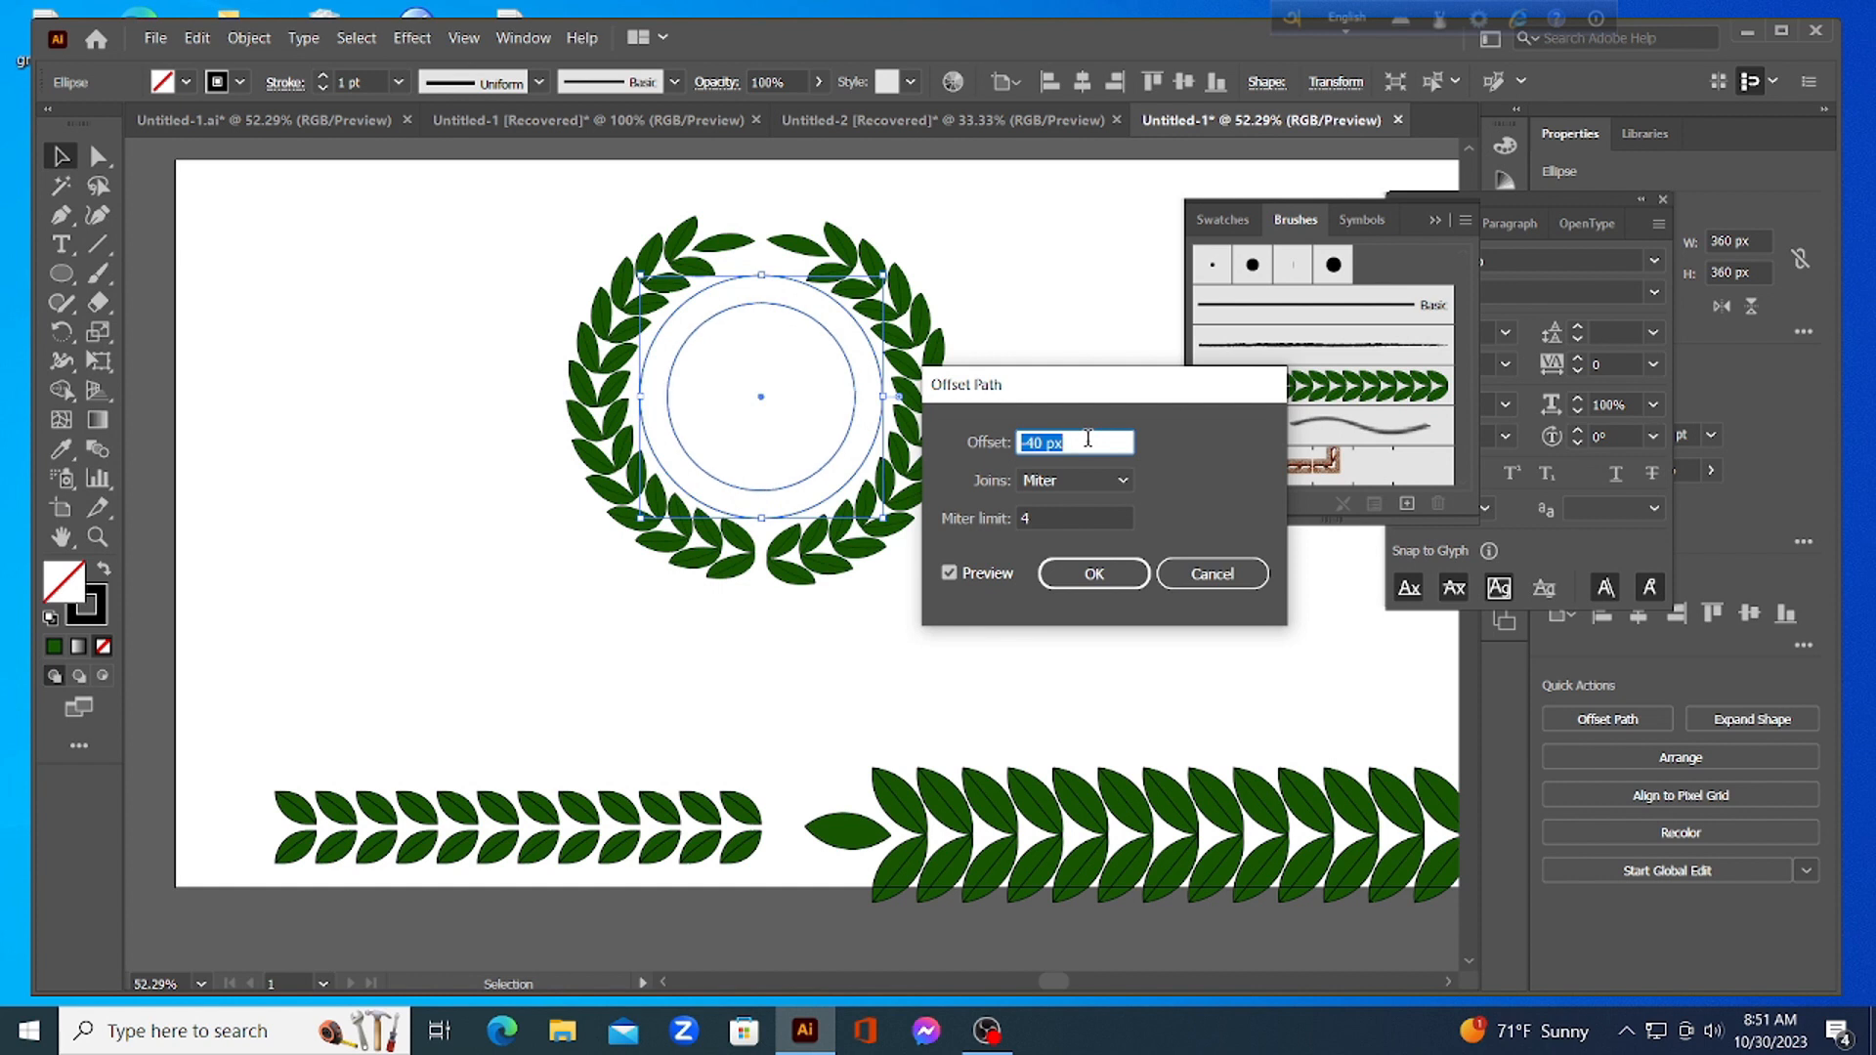
key(Down)
key(Down)
key(Down)
key(Down)
key(Down)
key(Down)
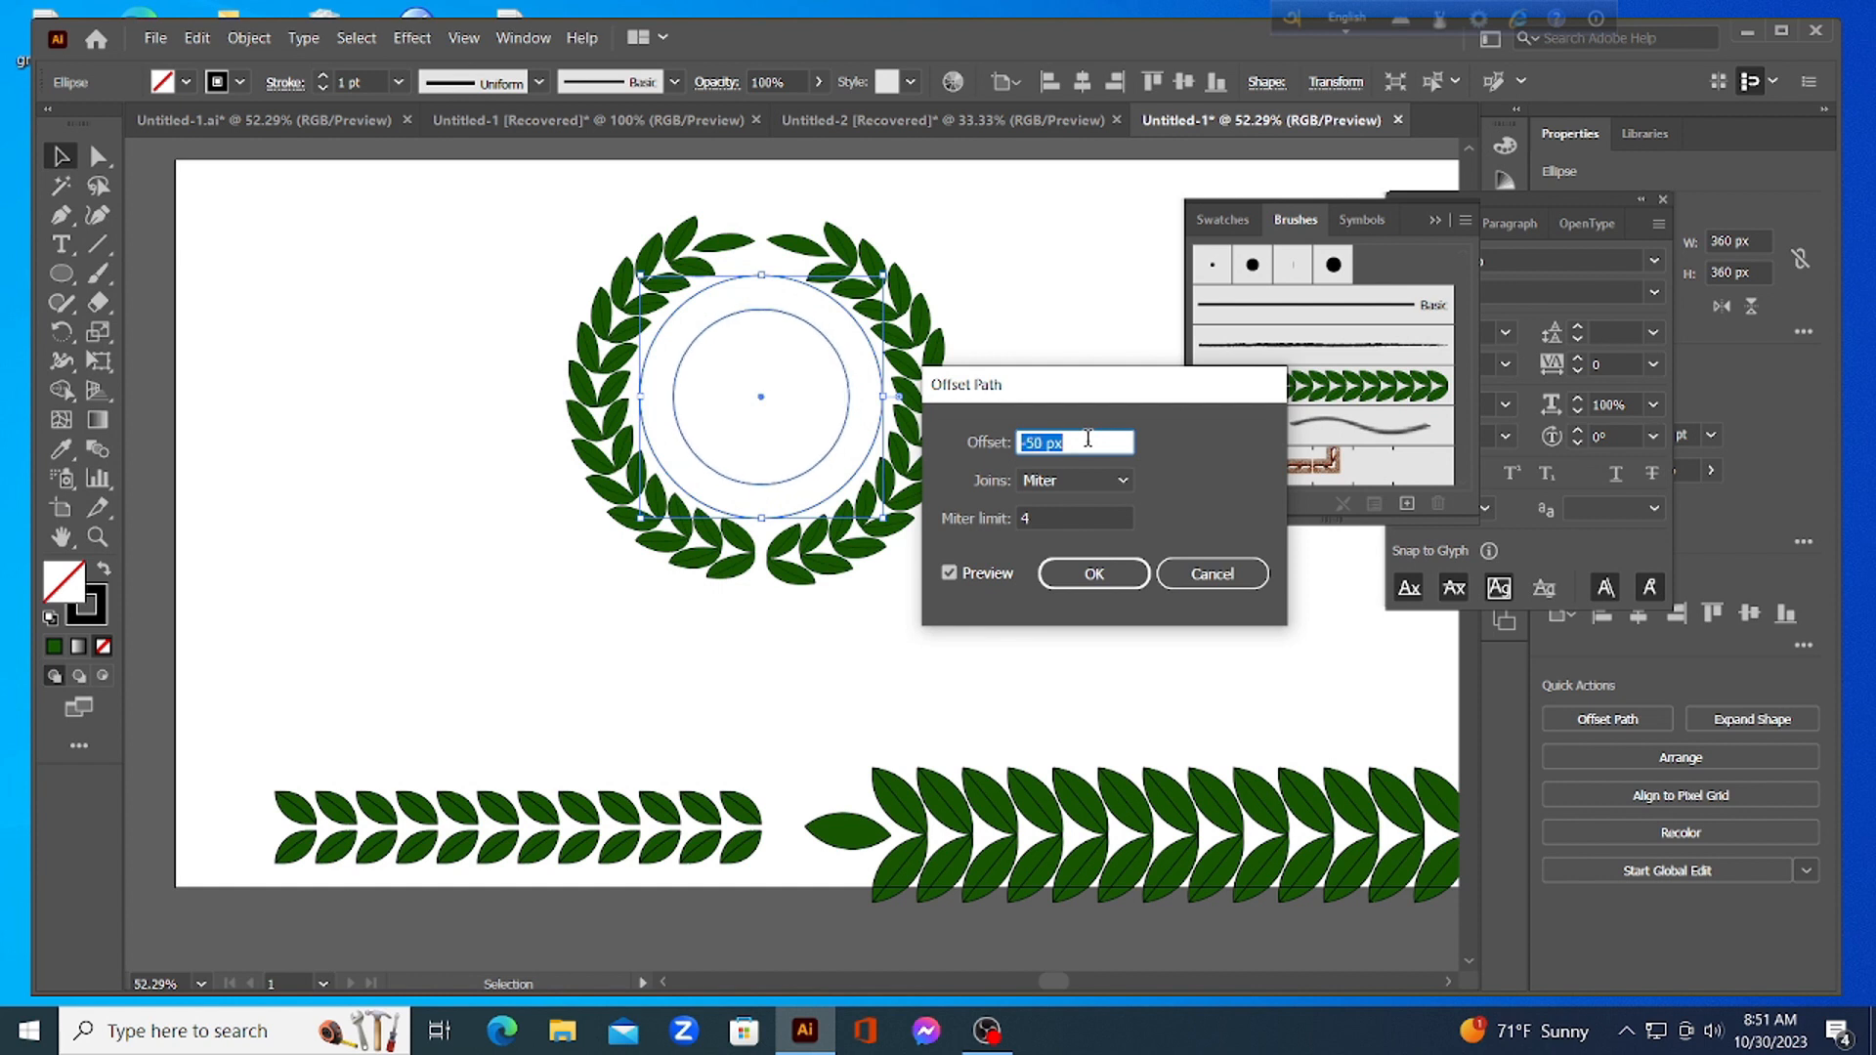
key(Up)
key(Up)
key(Up)
key(Up)
key(Up)
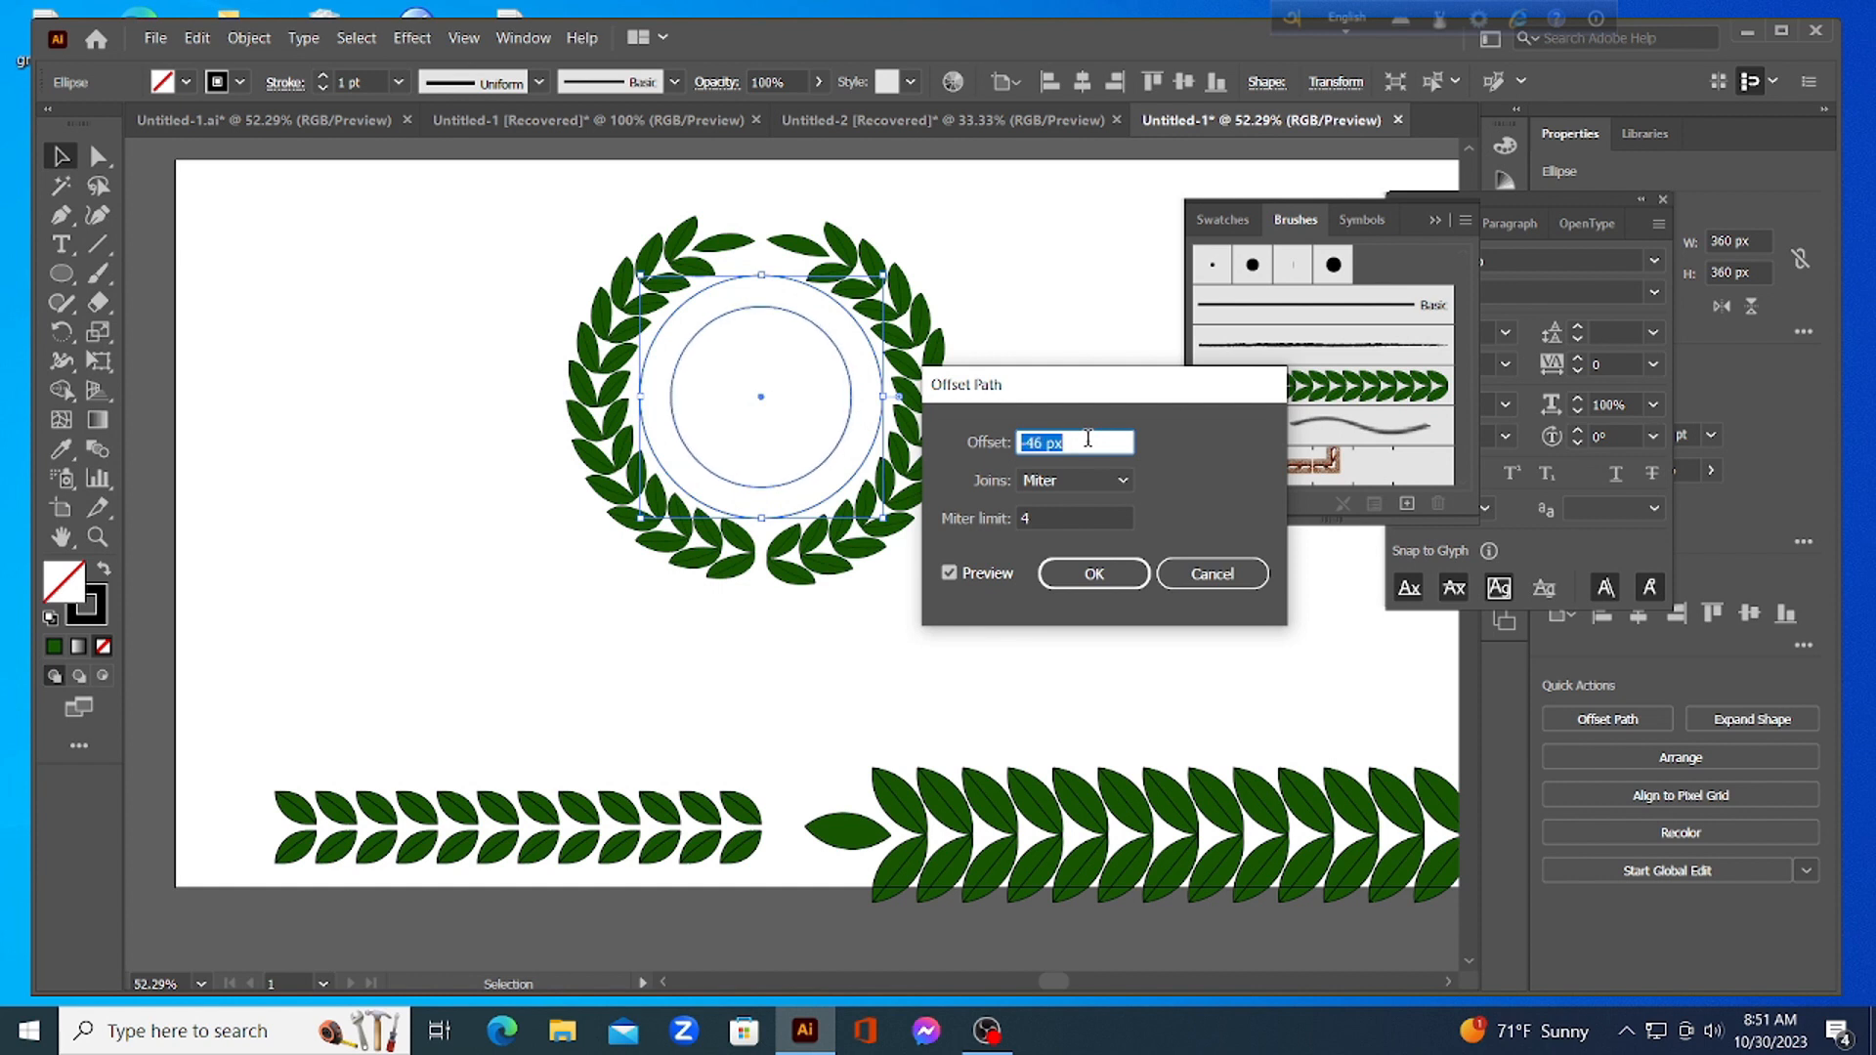
key(Up)
key(Up)
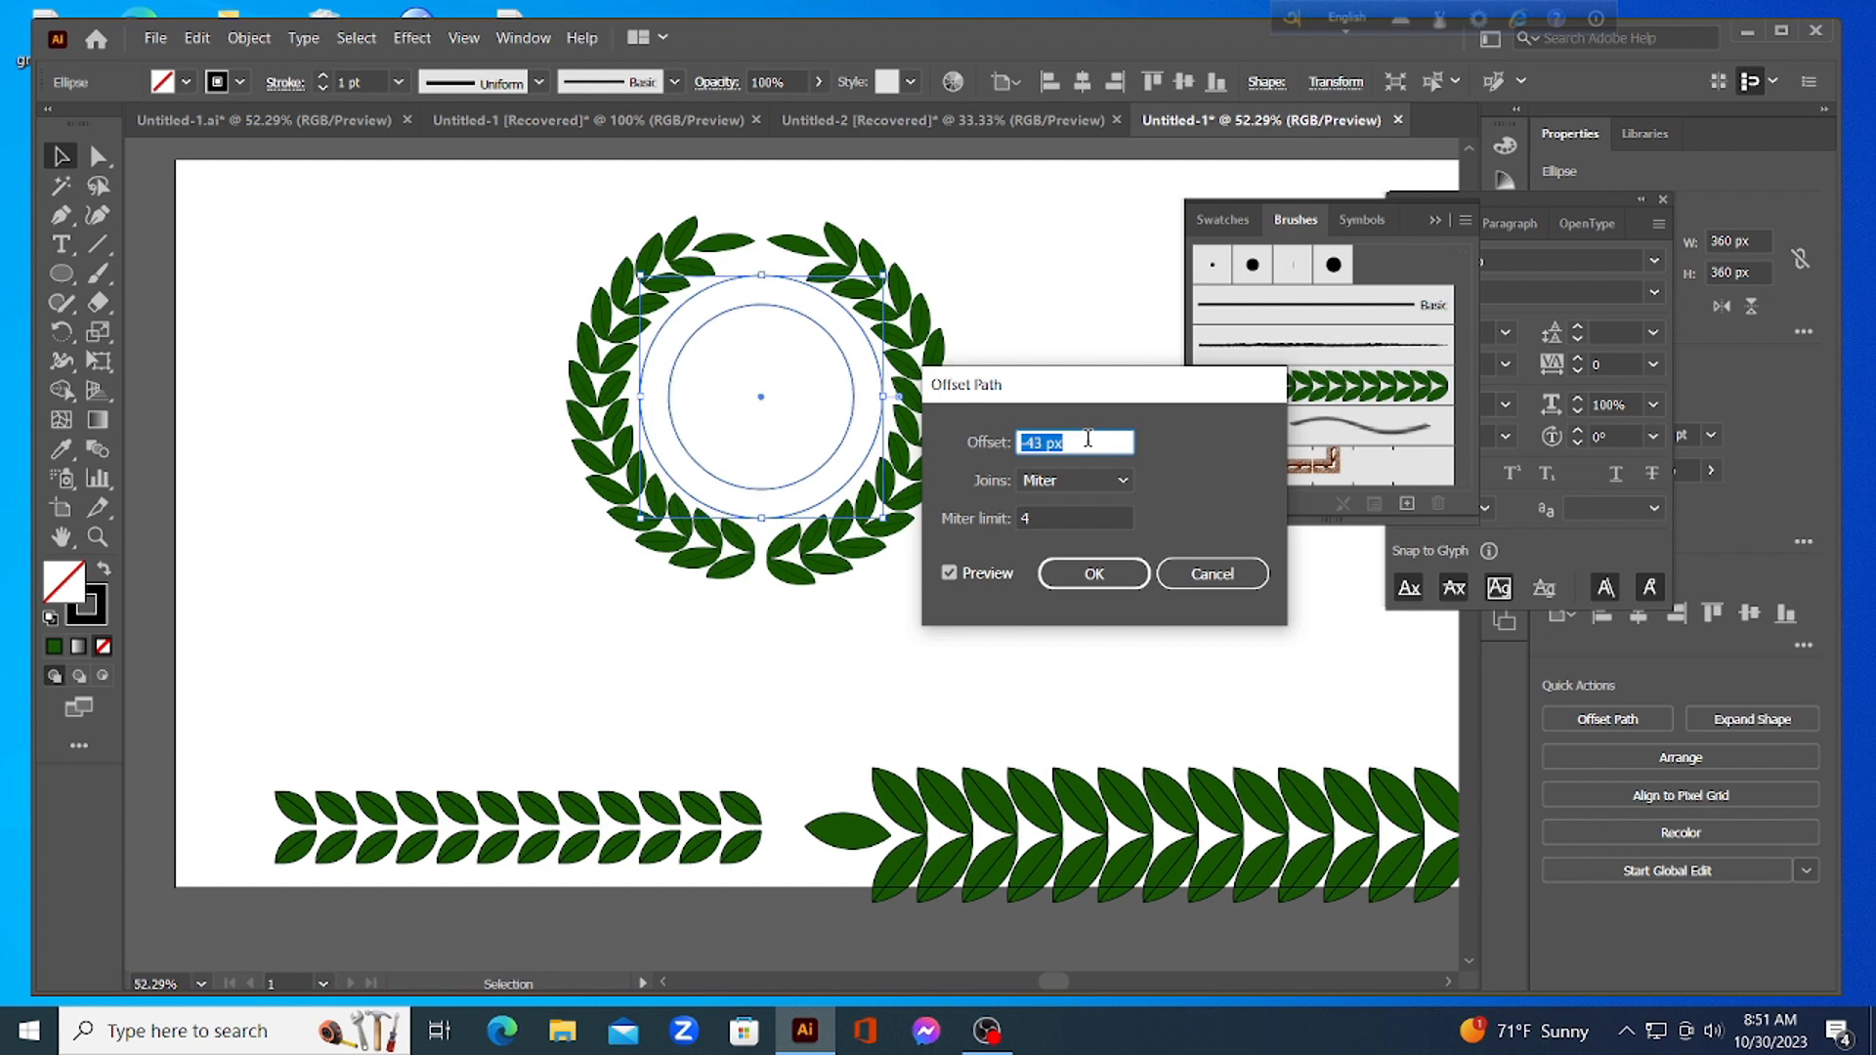
key(Up)
key(Up)
key(Up)
key(Up)
key(Up)
key(Up)
key(Up)
key(Up)
key(Up)
key(Up)
key(Up)
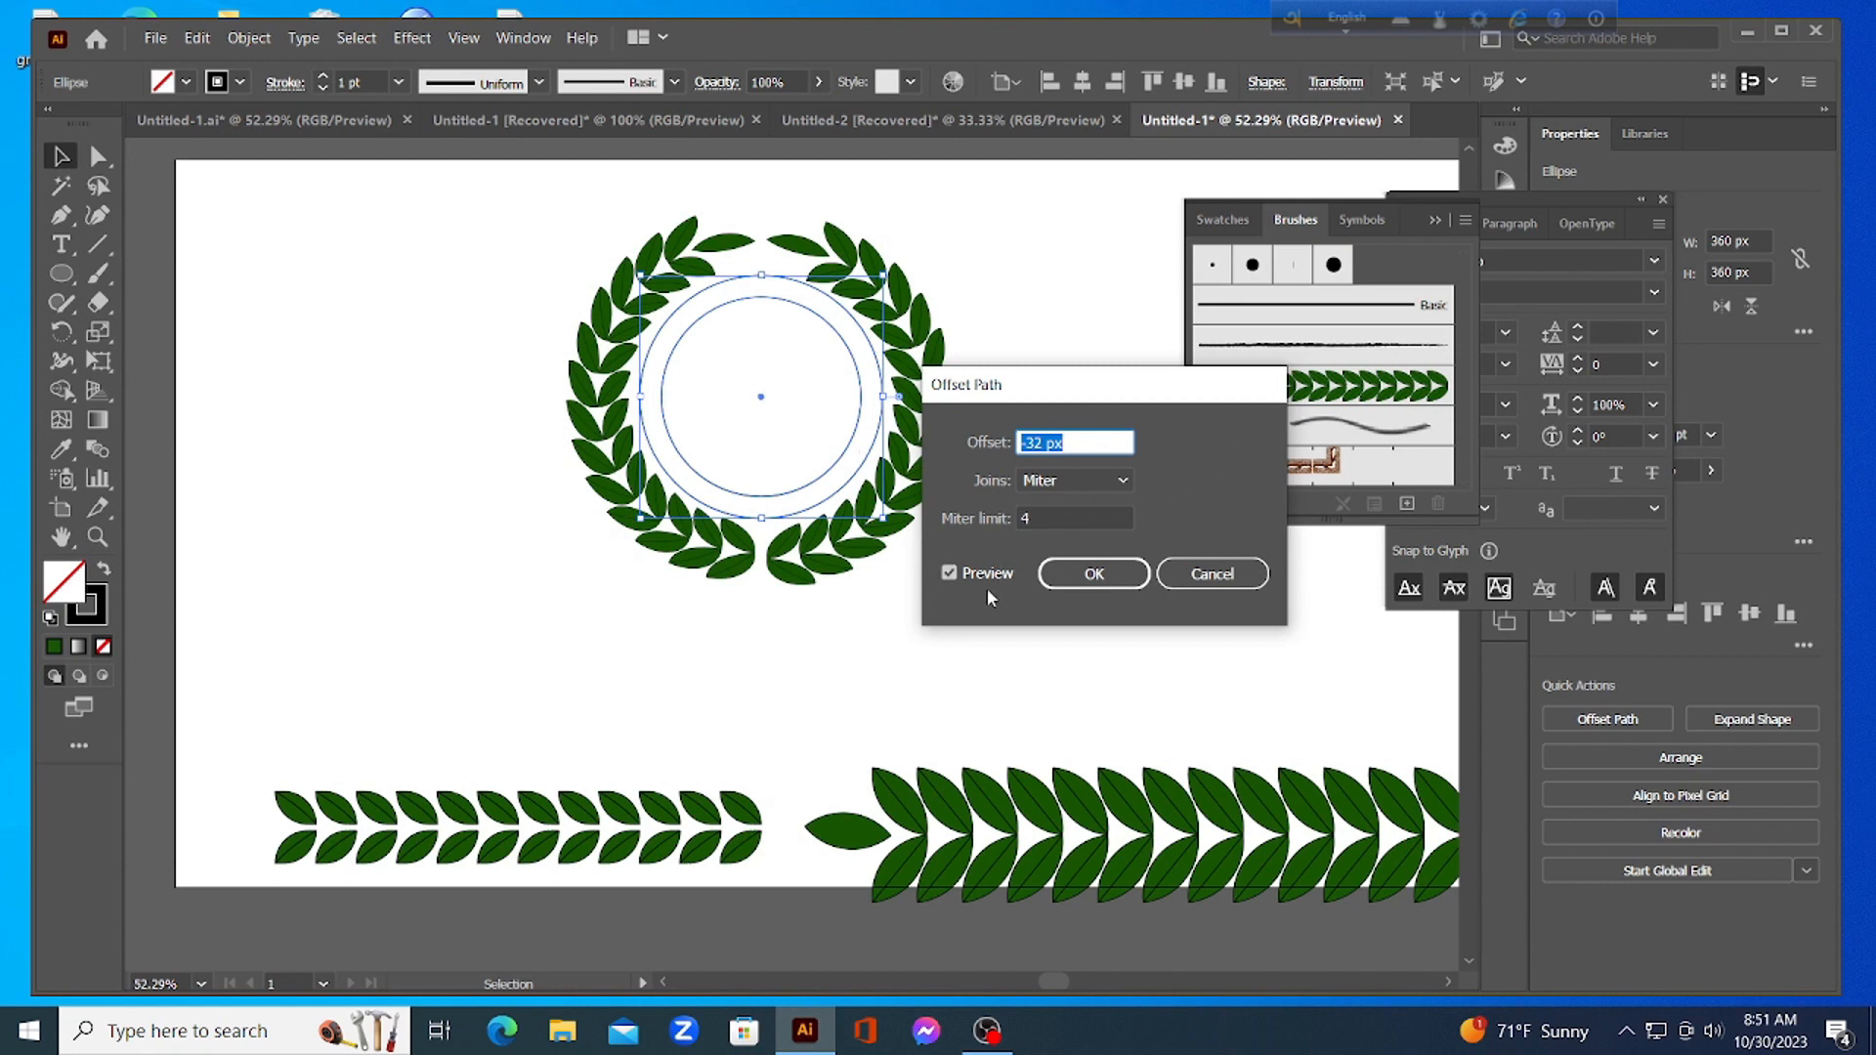
click(1087, 573)
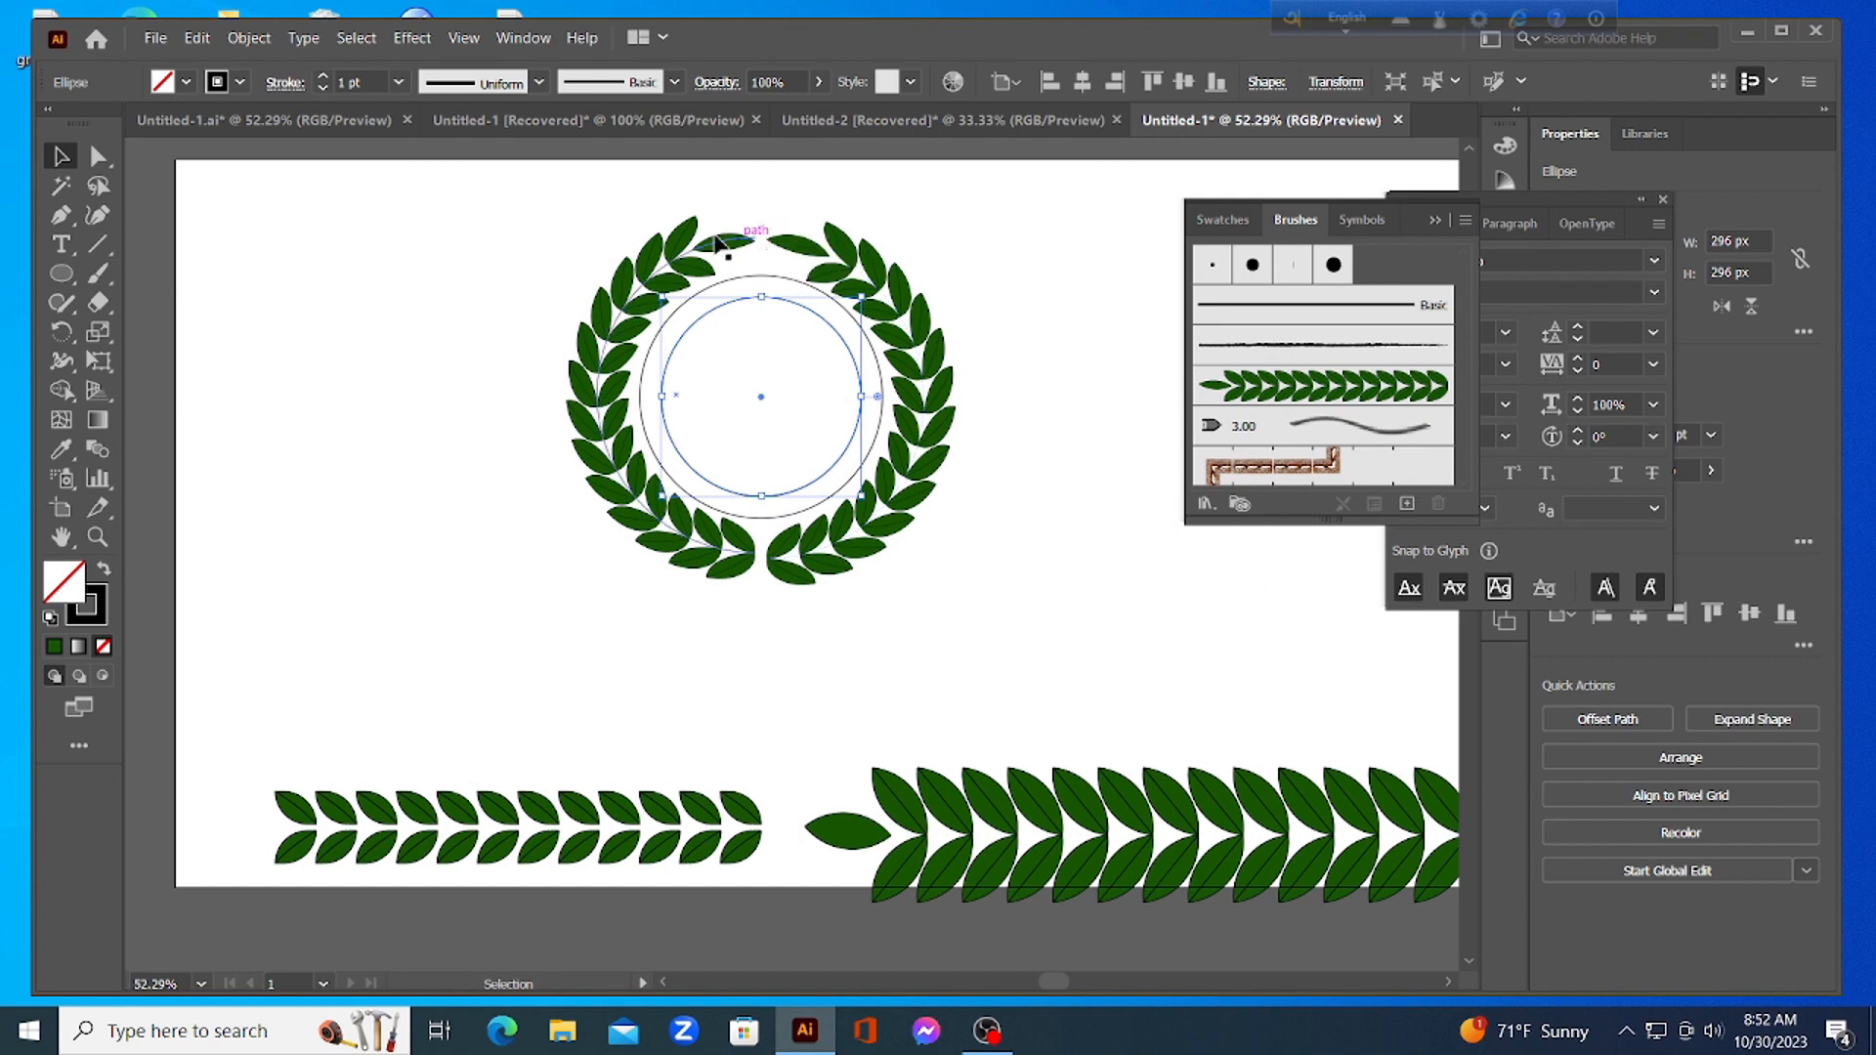
Offset the new inner circle by another -32 px to form a third, smallest concentric circle
click(247, 39)
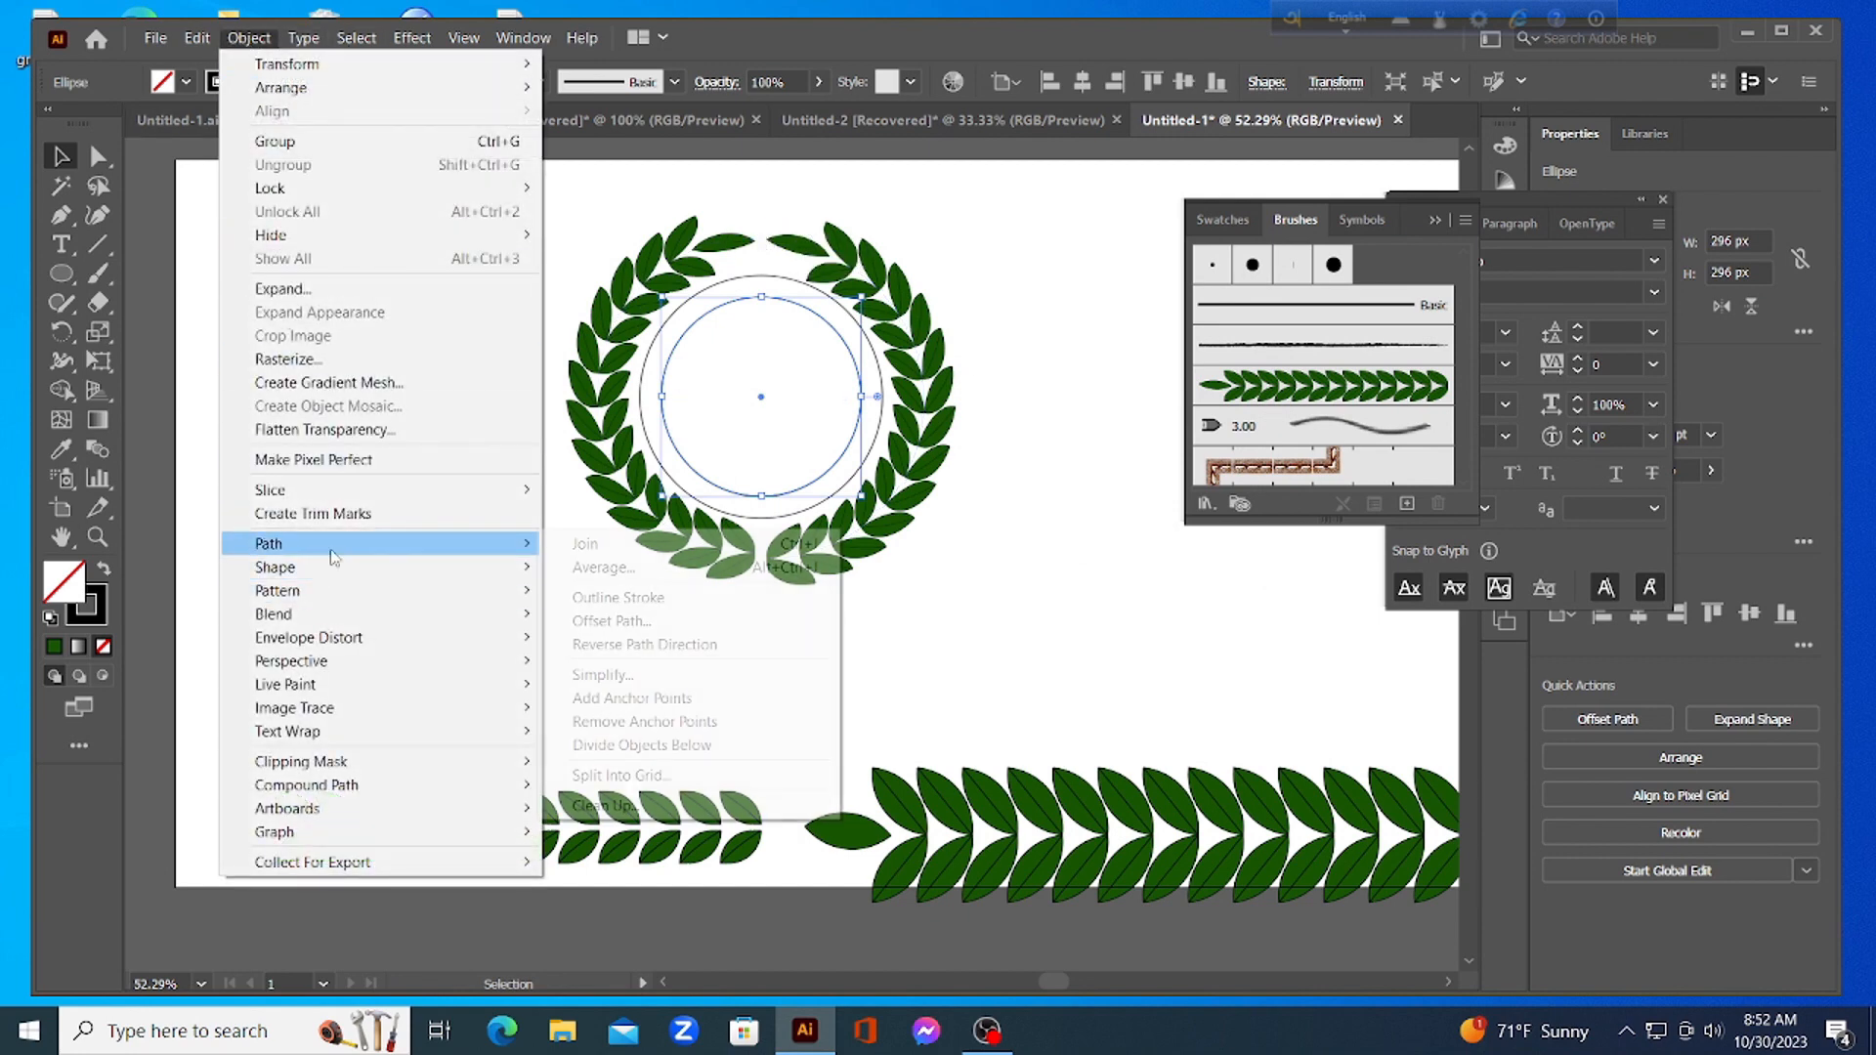
click(634, 630)
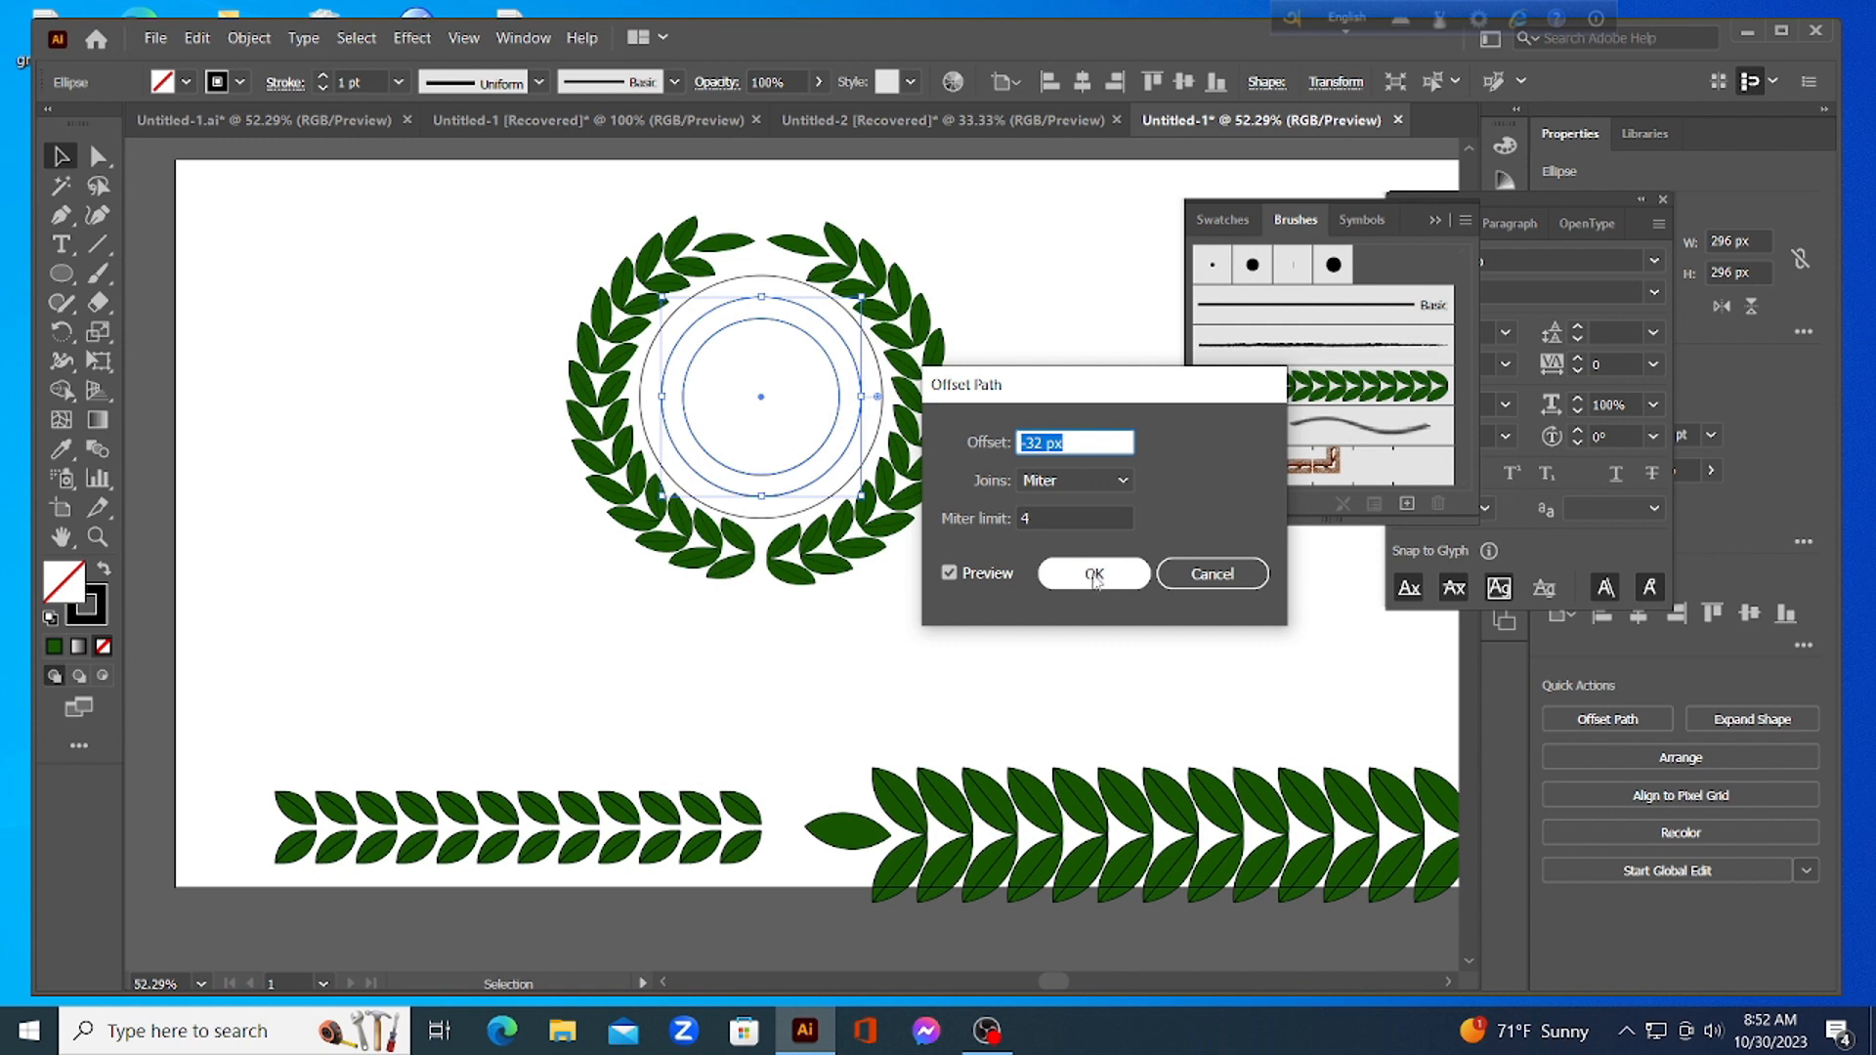
click(1094, 574)
click(1014, 414)
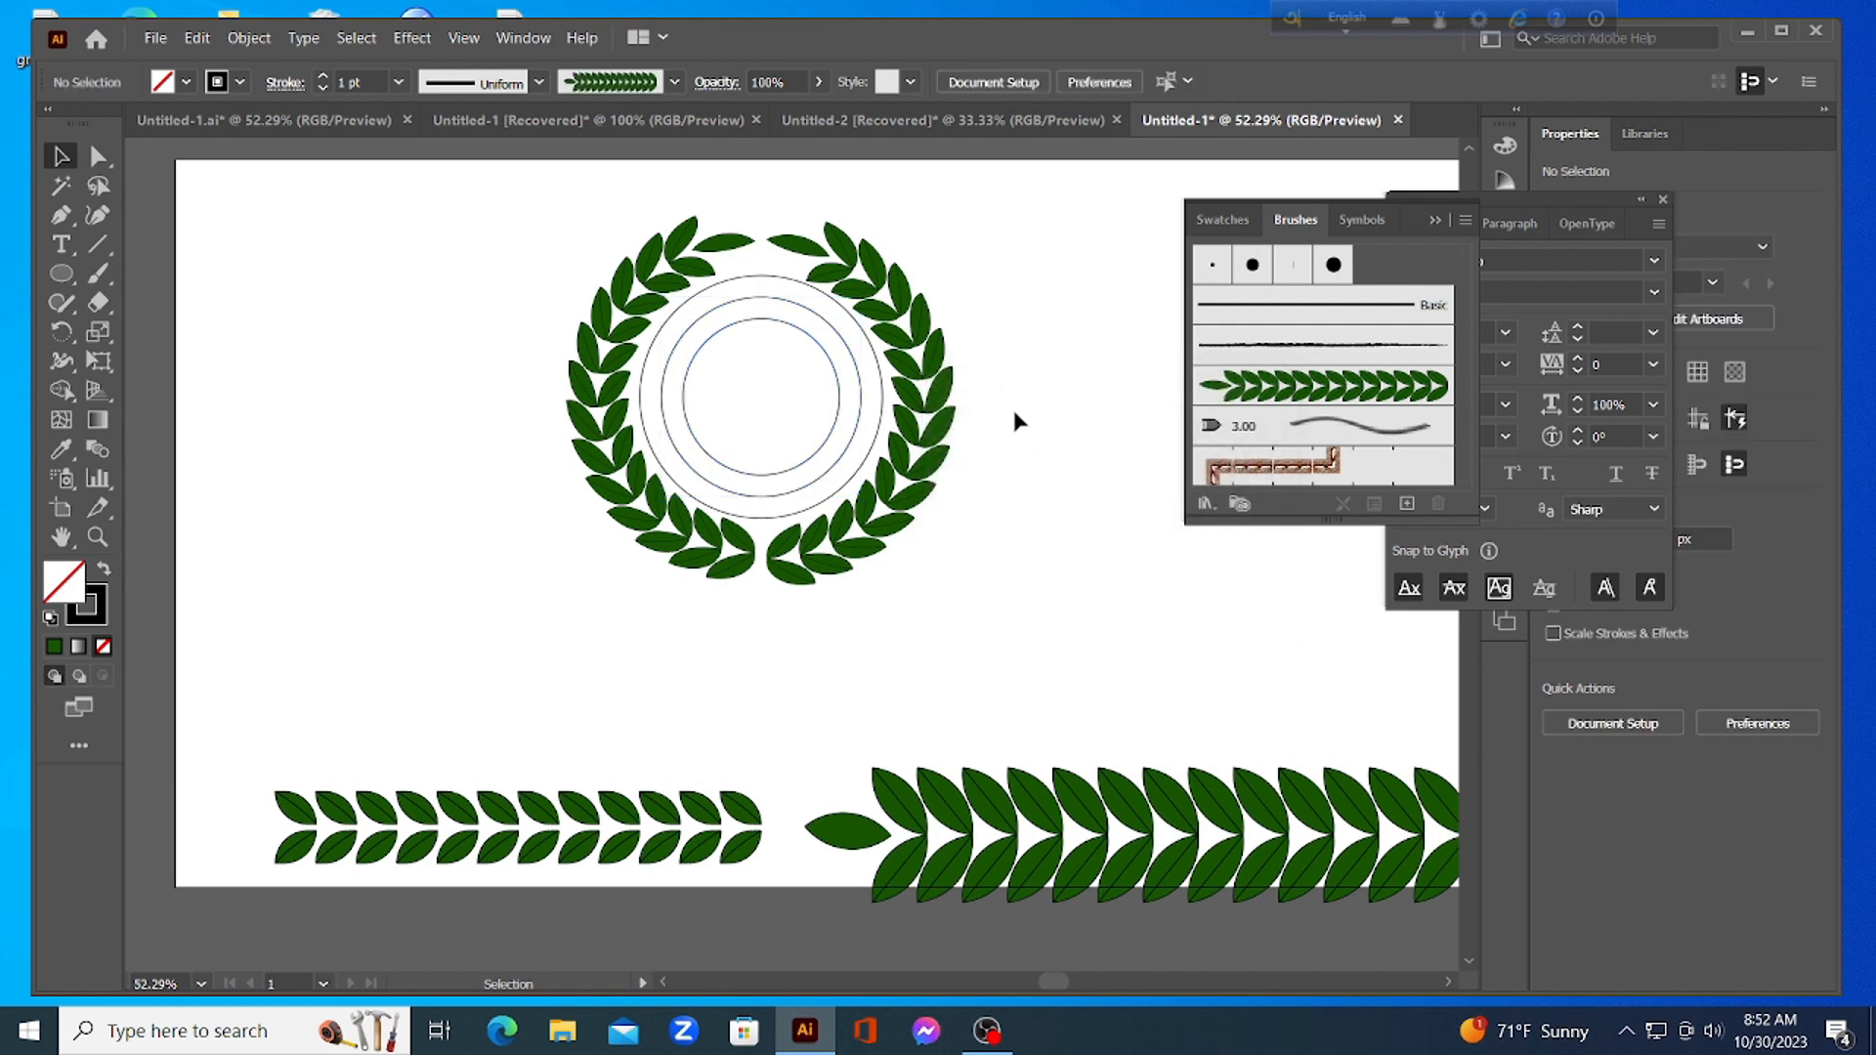
Show the rulers and place a horizontal guide across the wreath just below the centre of the circles
click(760, 299)
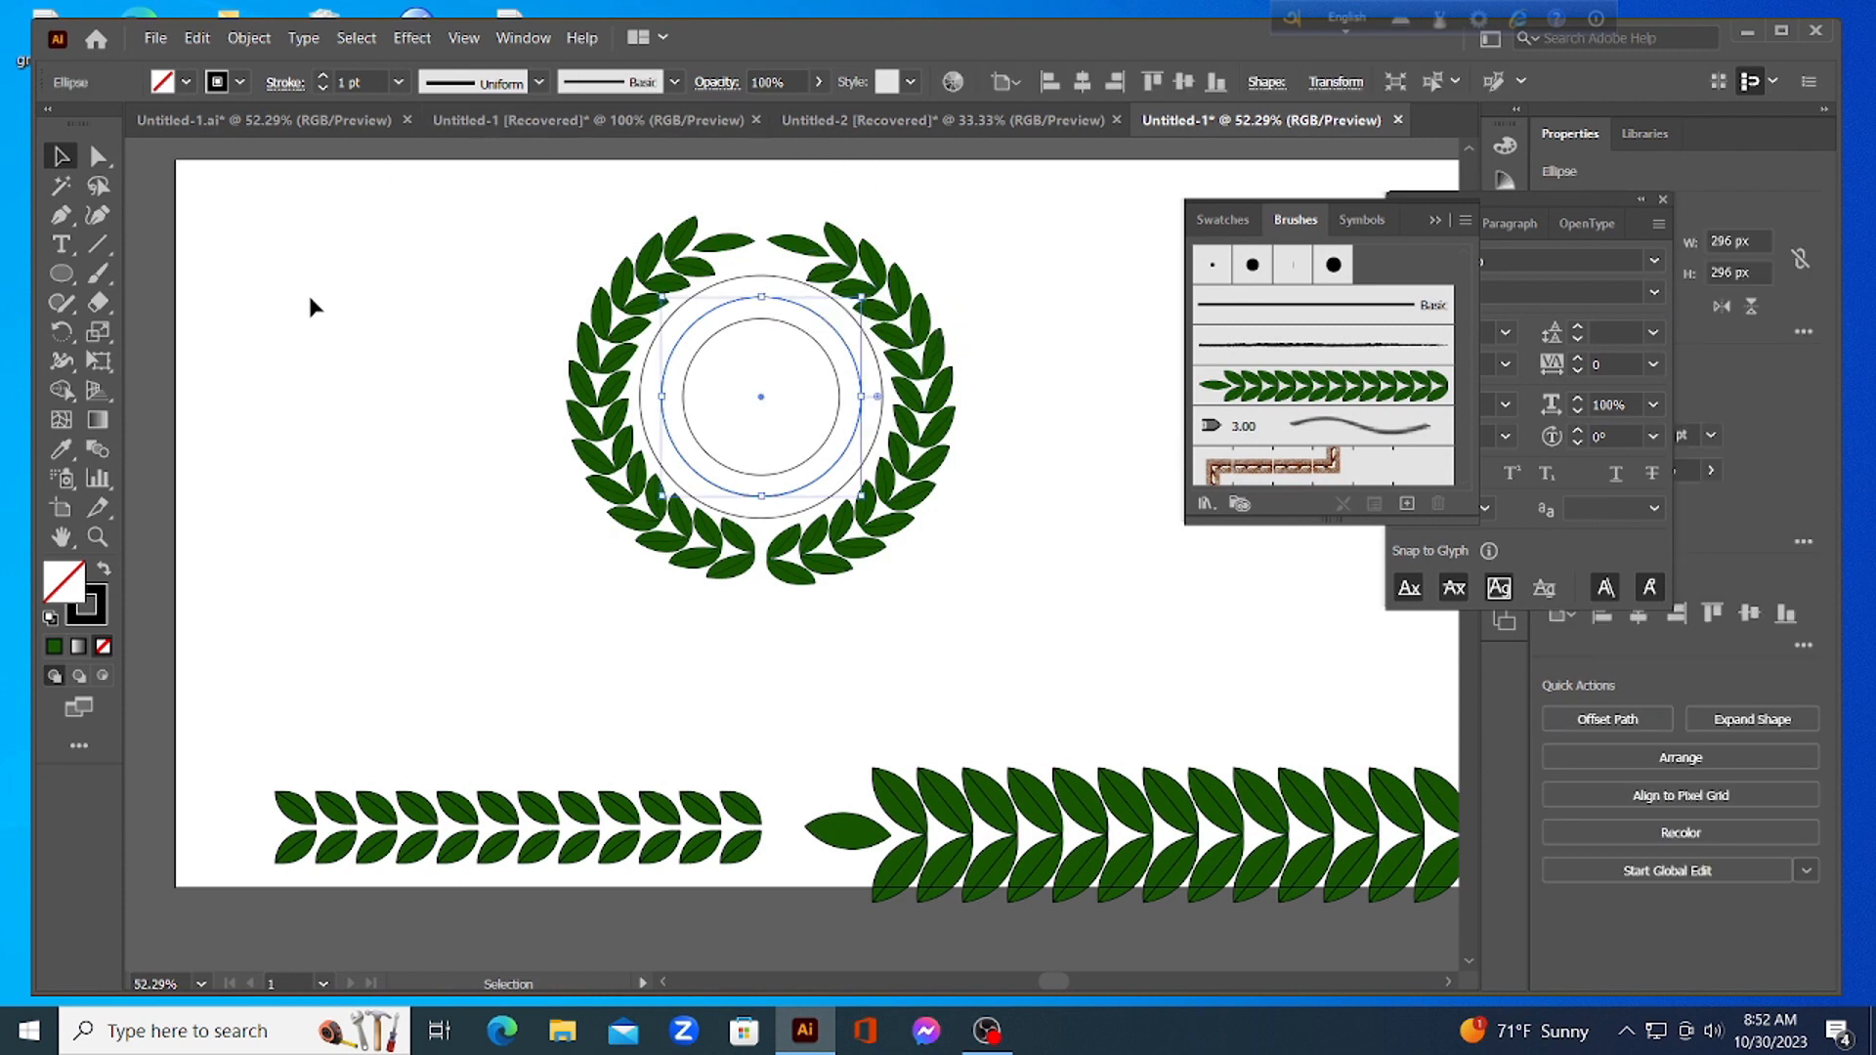
key(a)
key(ctrl+r)
key(v)
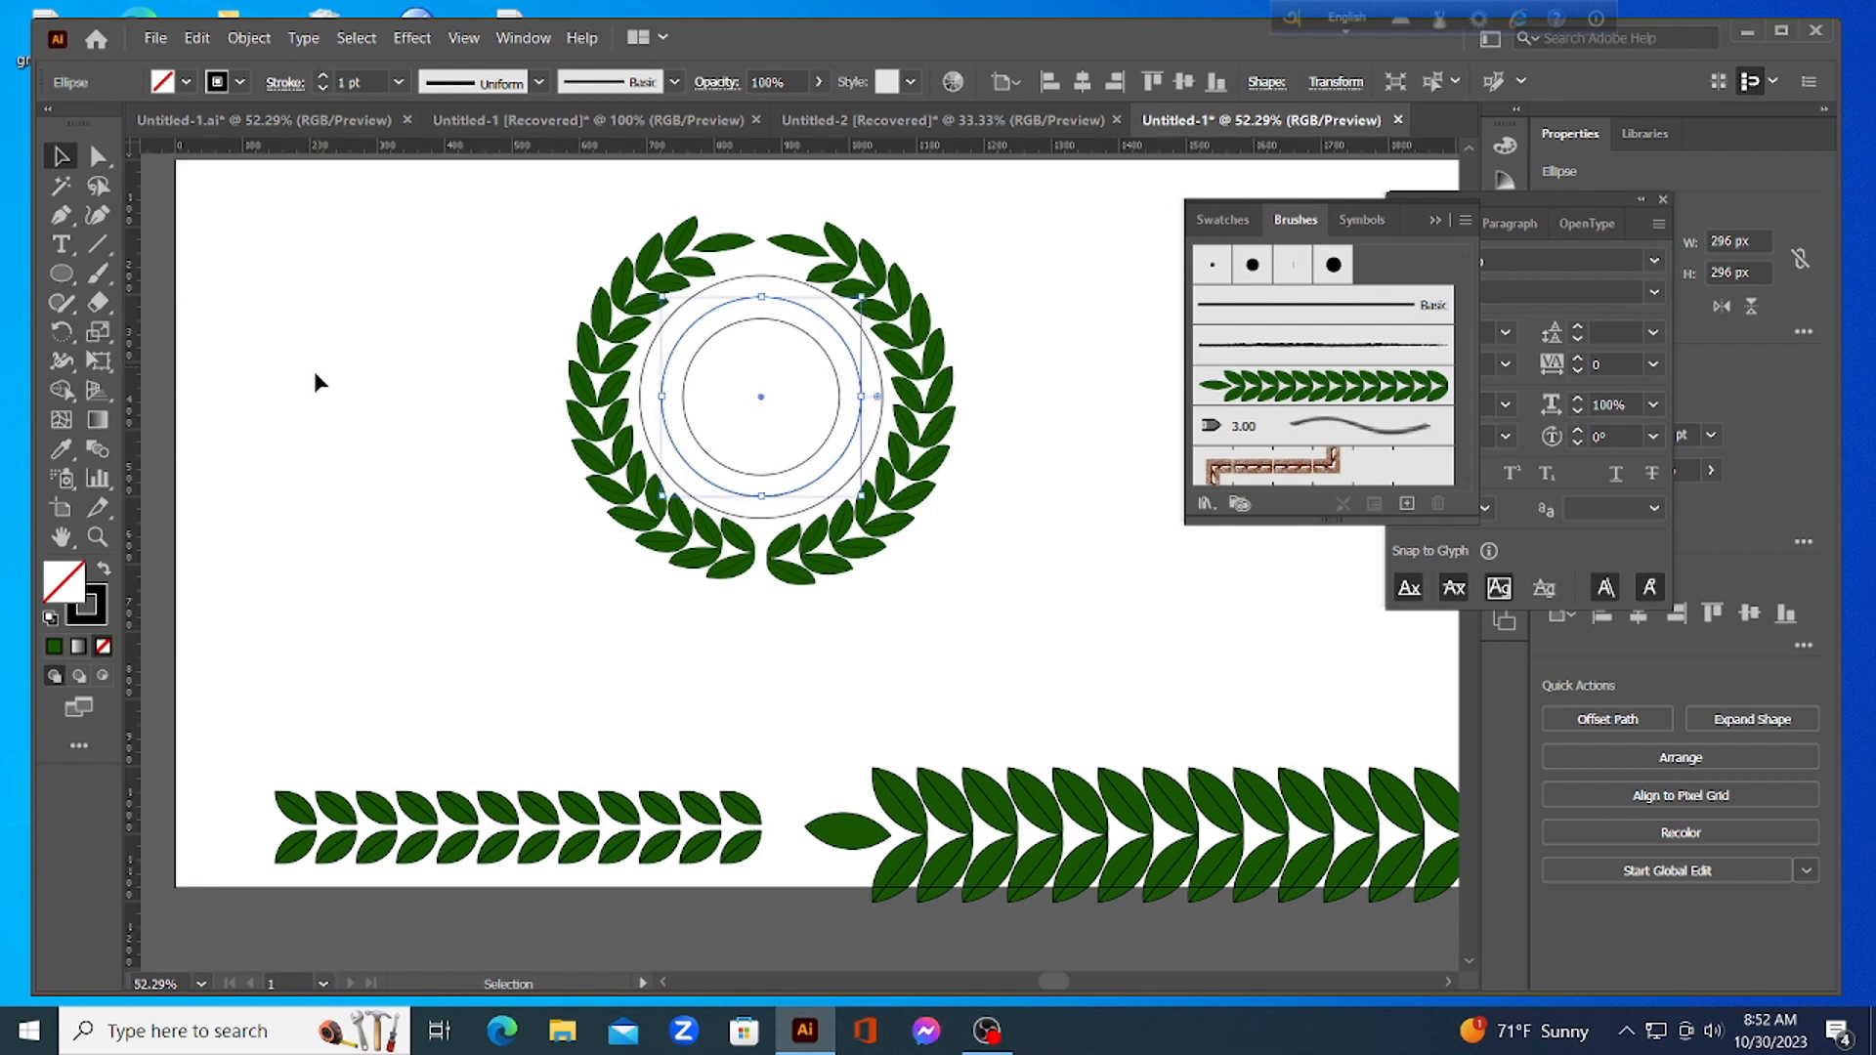
click(948, 238)
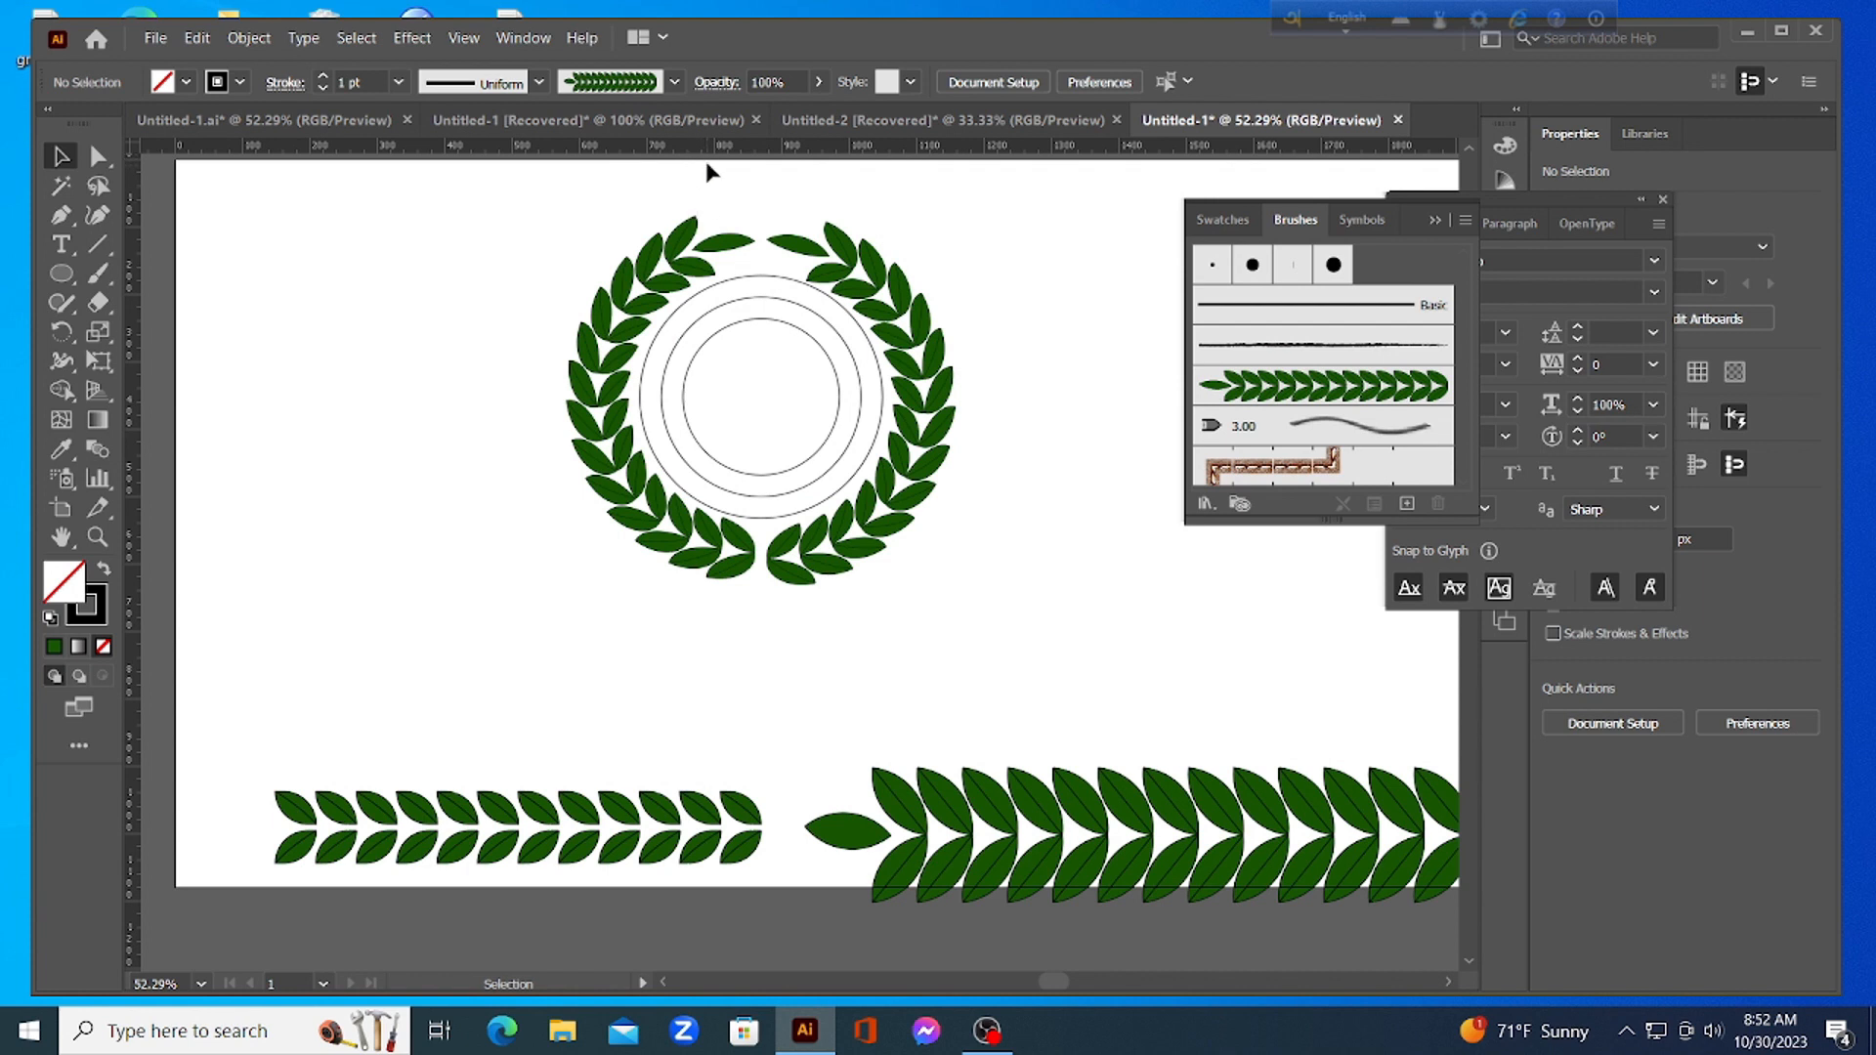
drag(755, 146, 796, 436)
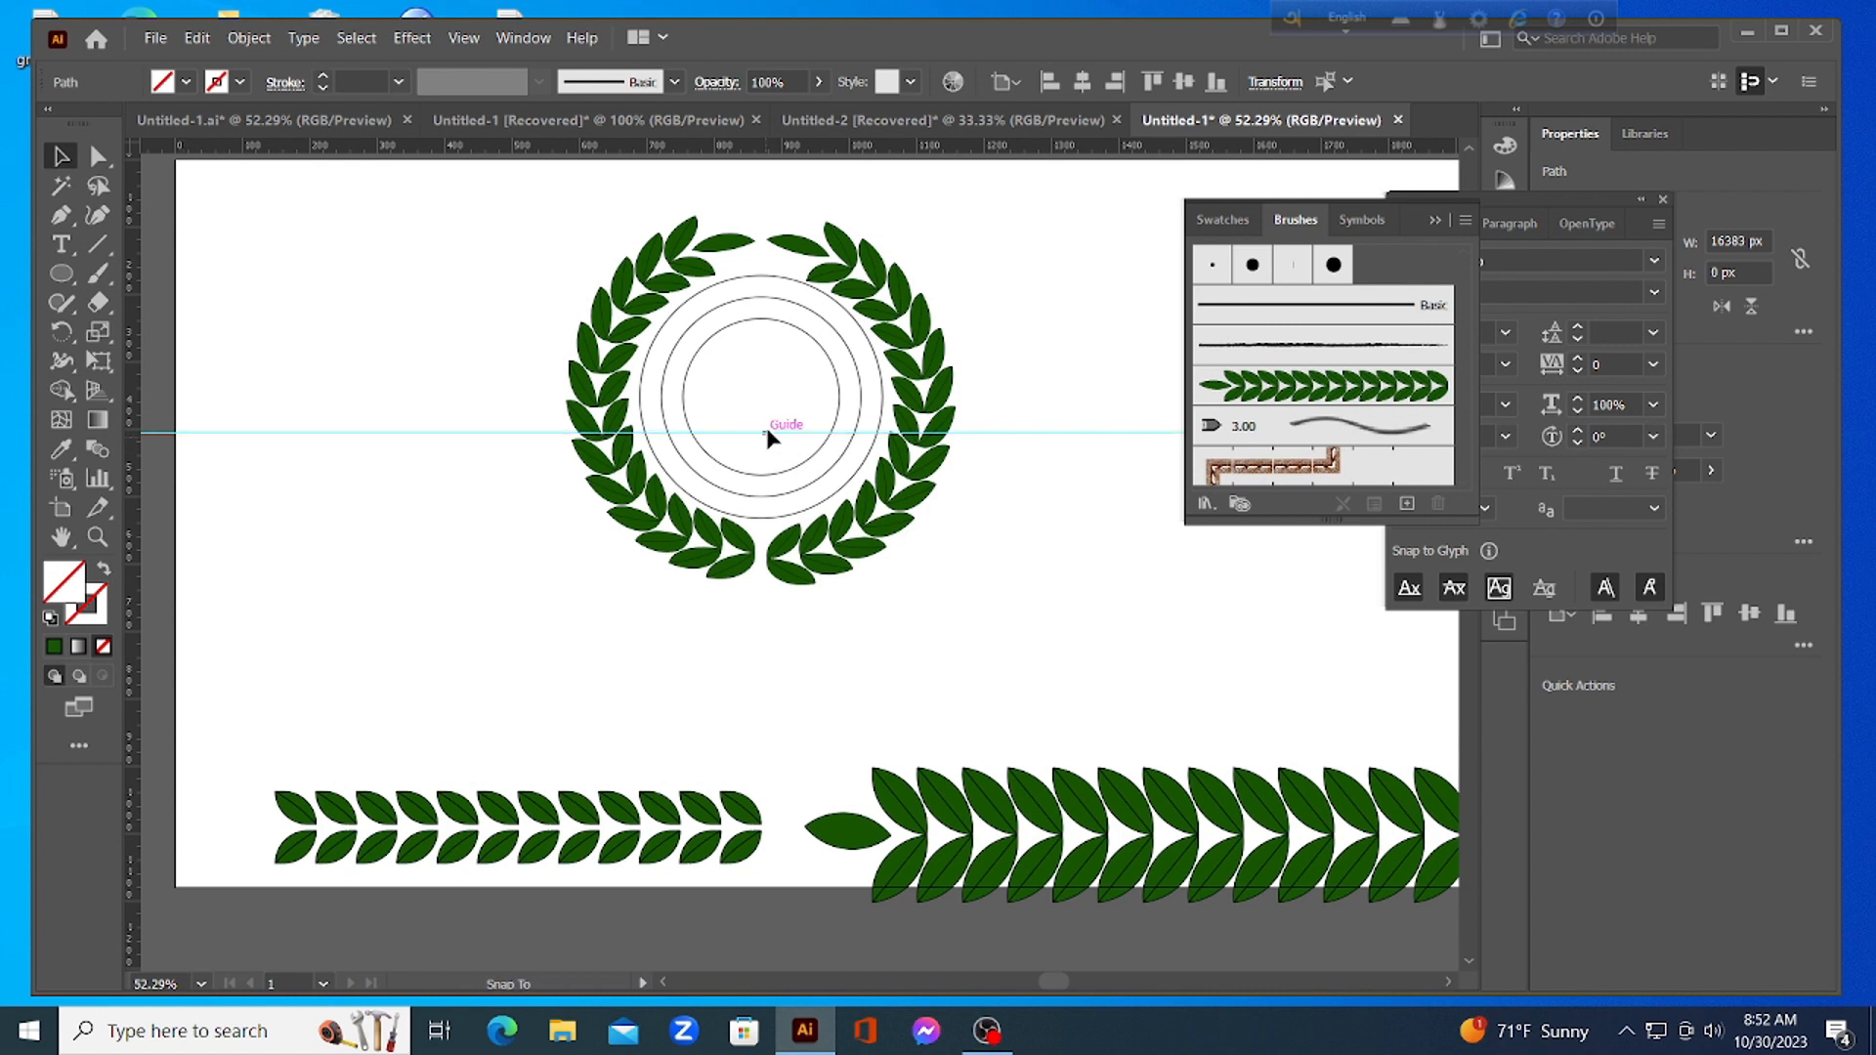
drag(764, 436, 762, 410)
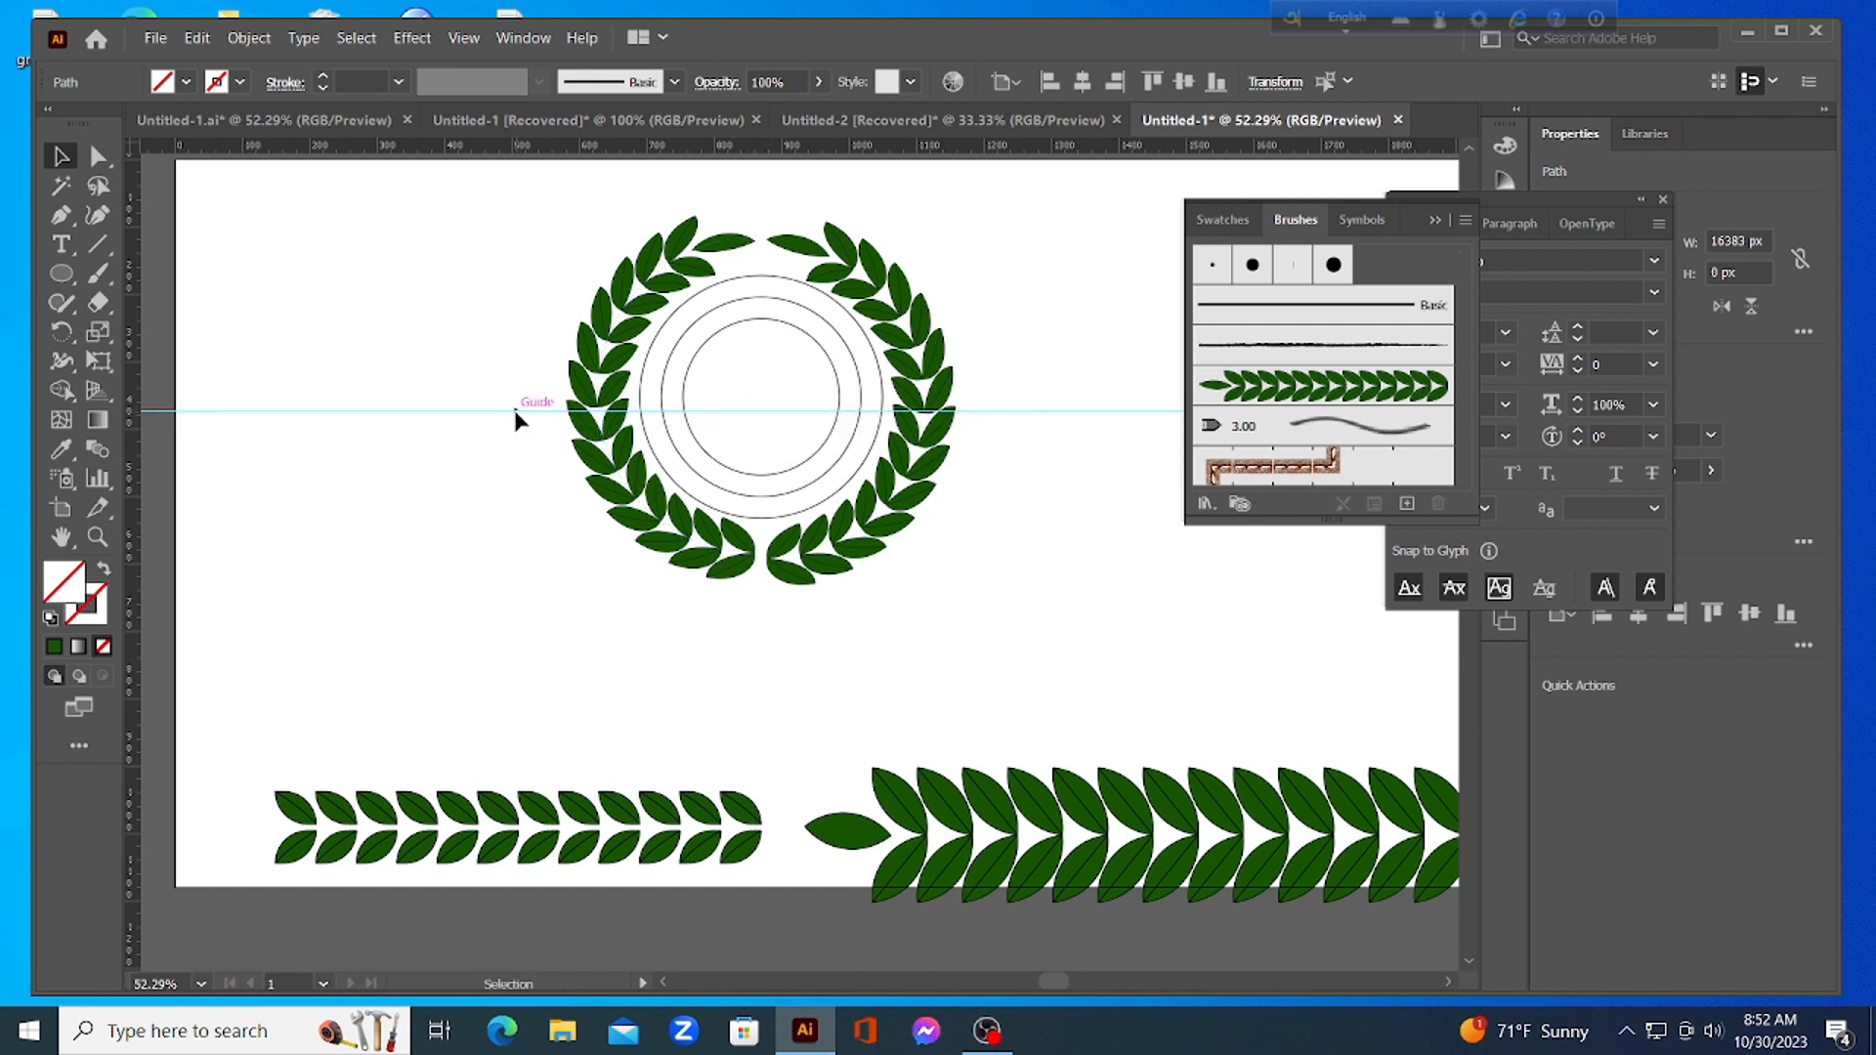
drag(516, 413, 521, 397)
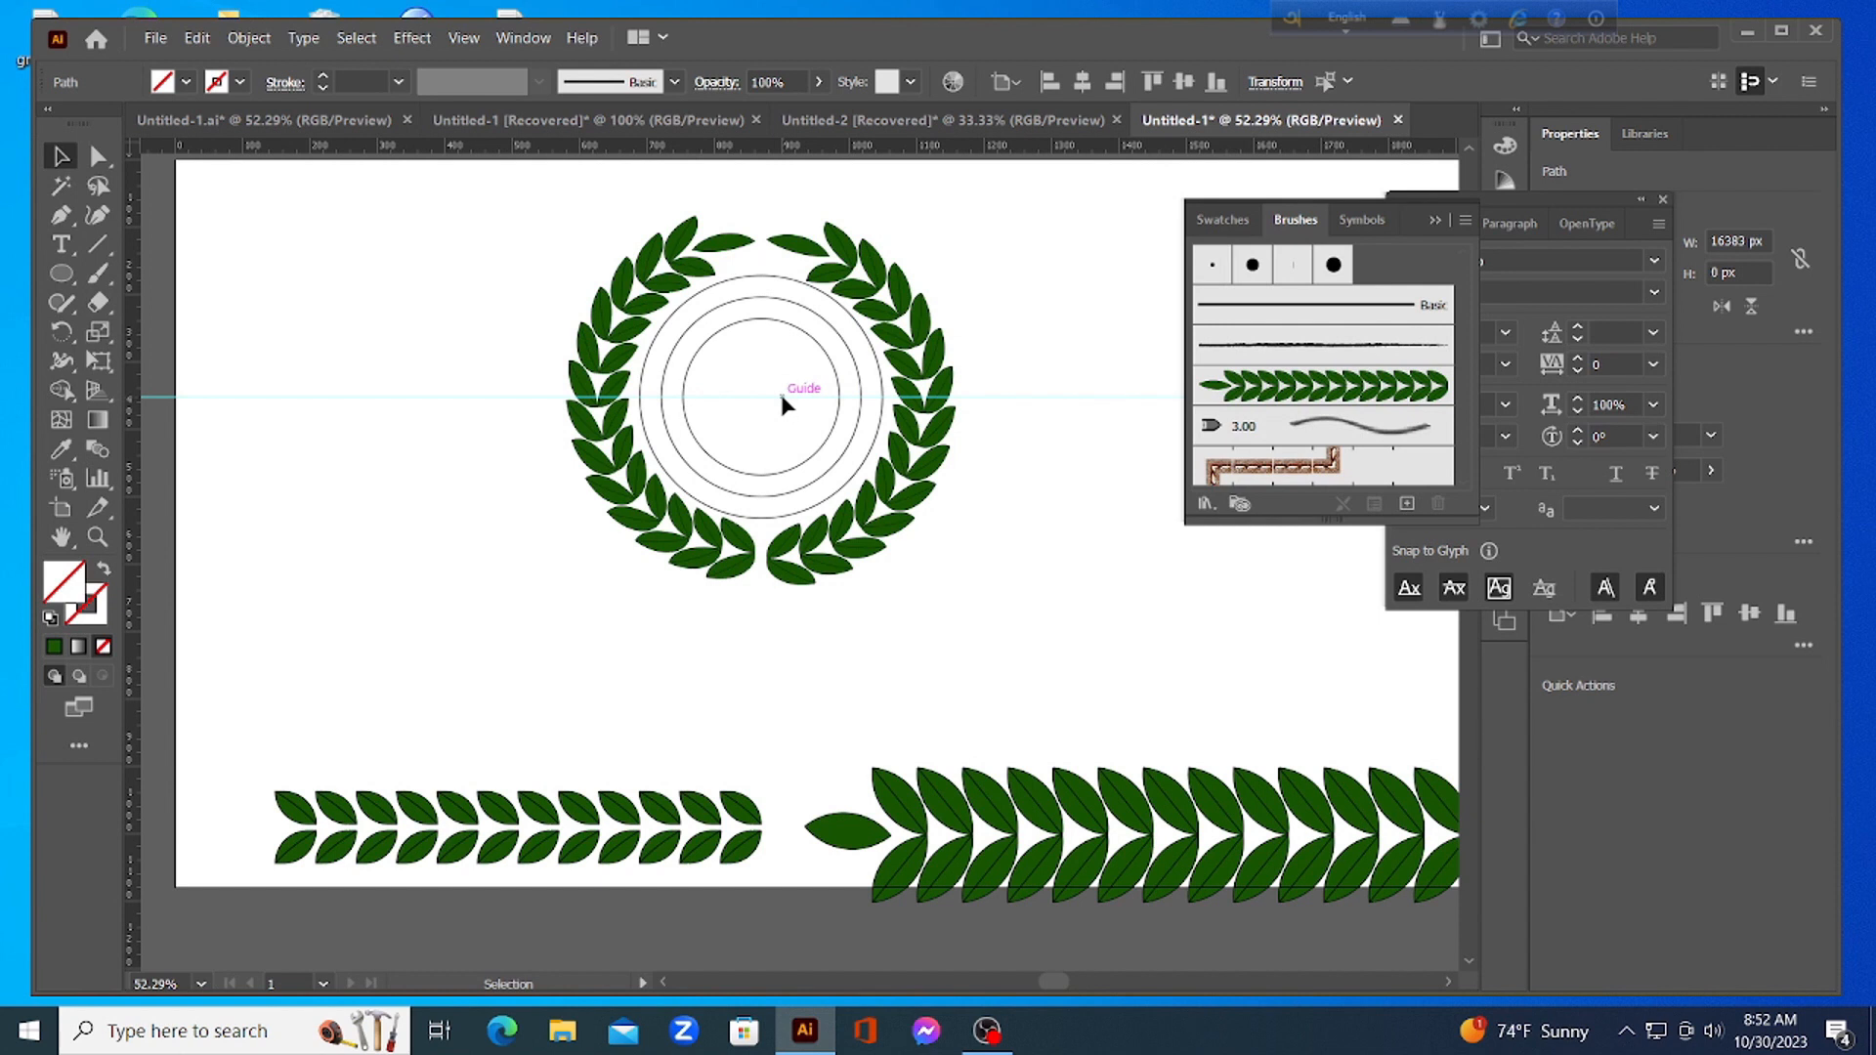
drag(781, 396, 779, 402)
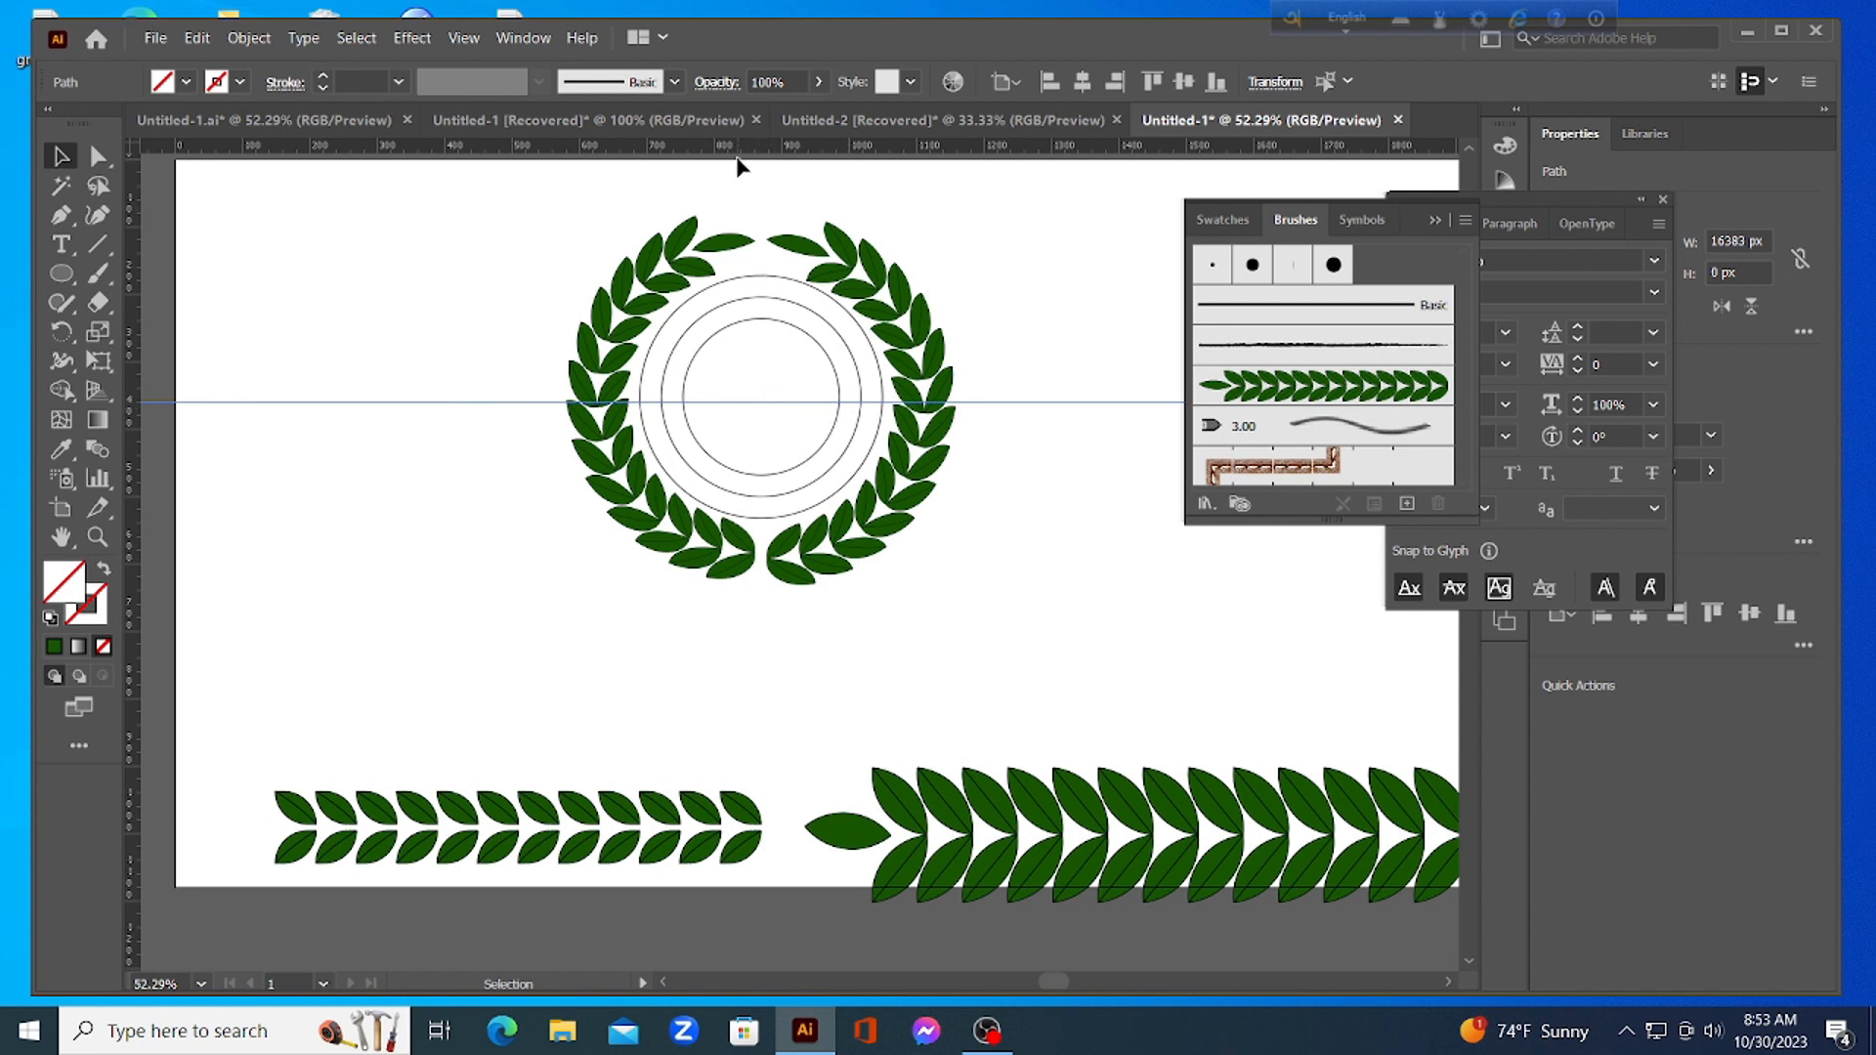
Add a second horizontal guide at about 438 px, below the first and crossing the lower part of the circles
drag(740, 149, 772, 473)
drag(775, 466, 783, 463)
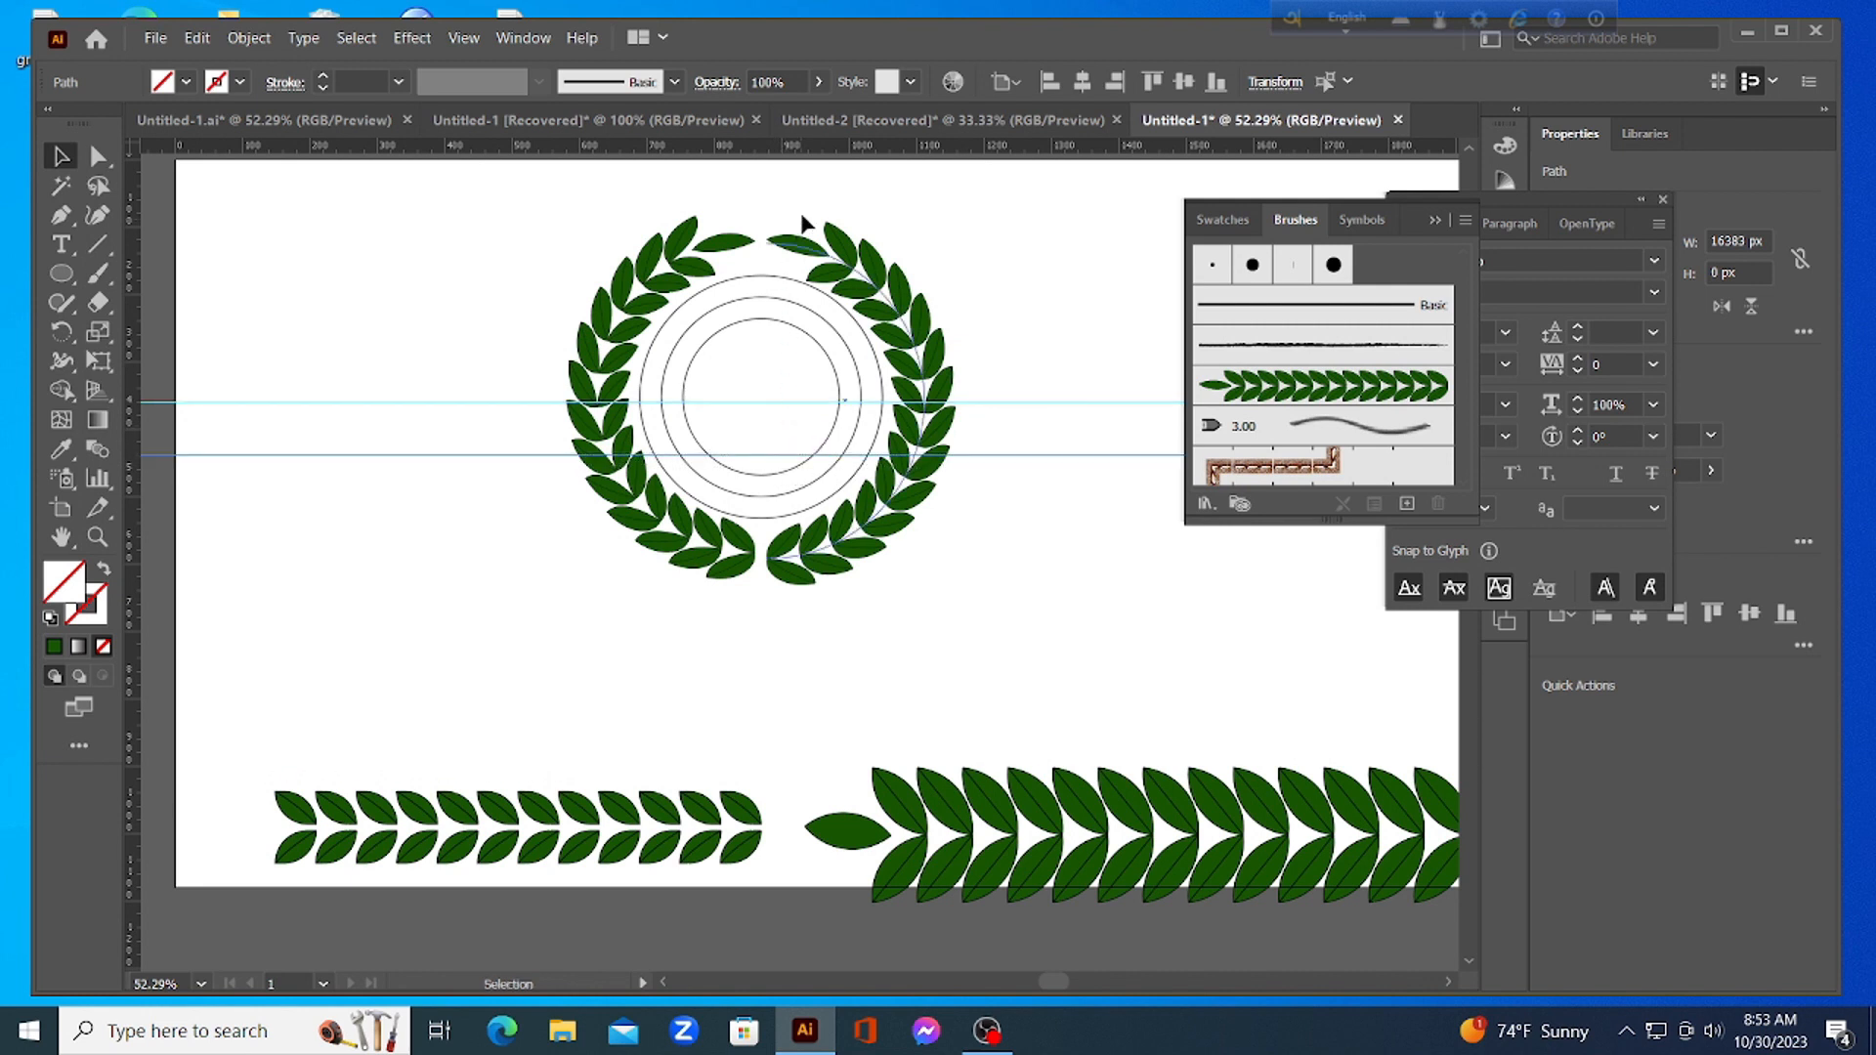
click(908, 225)
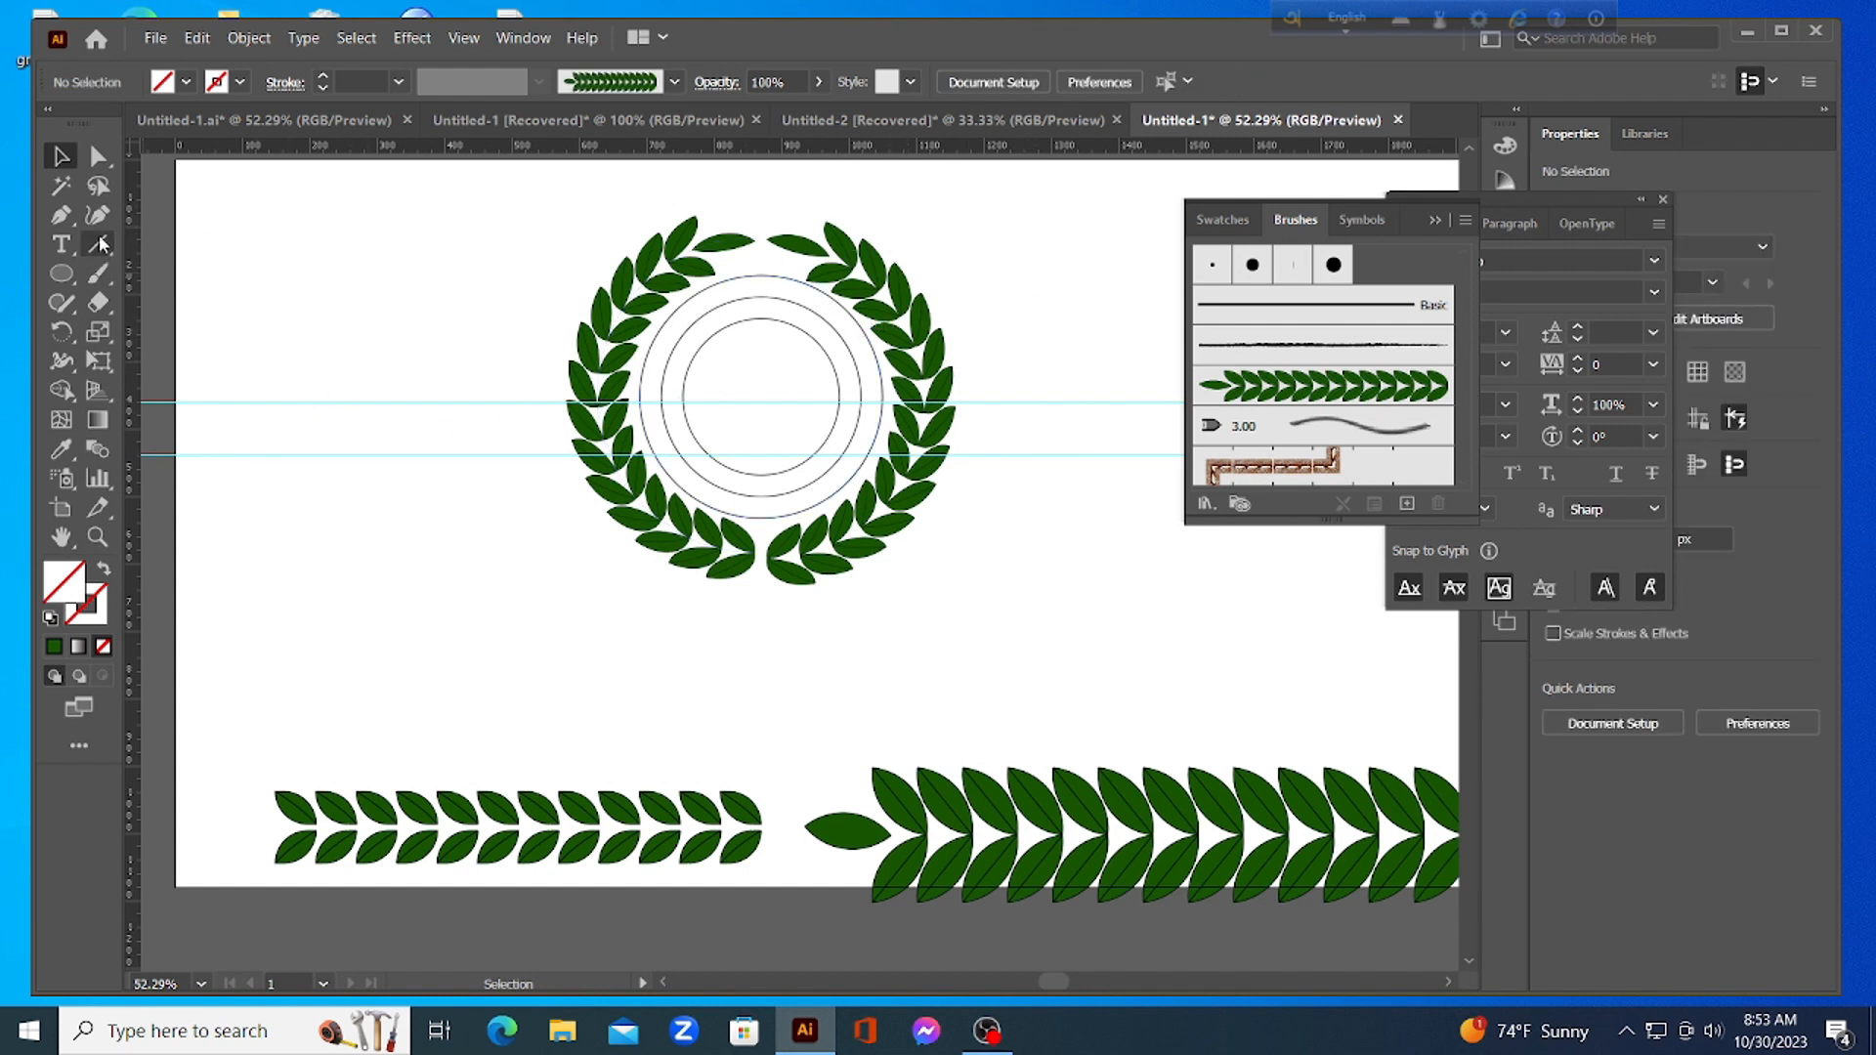
Cut the middle circle with the Scissors tool where the two guides cross it on both sides
click(99, 303)
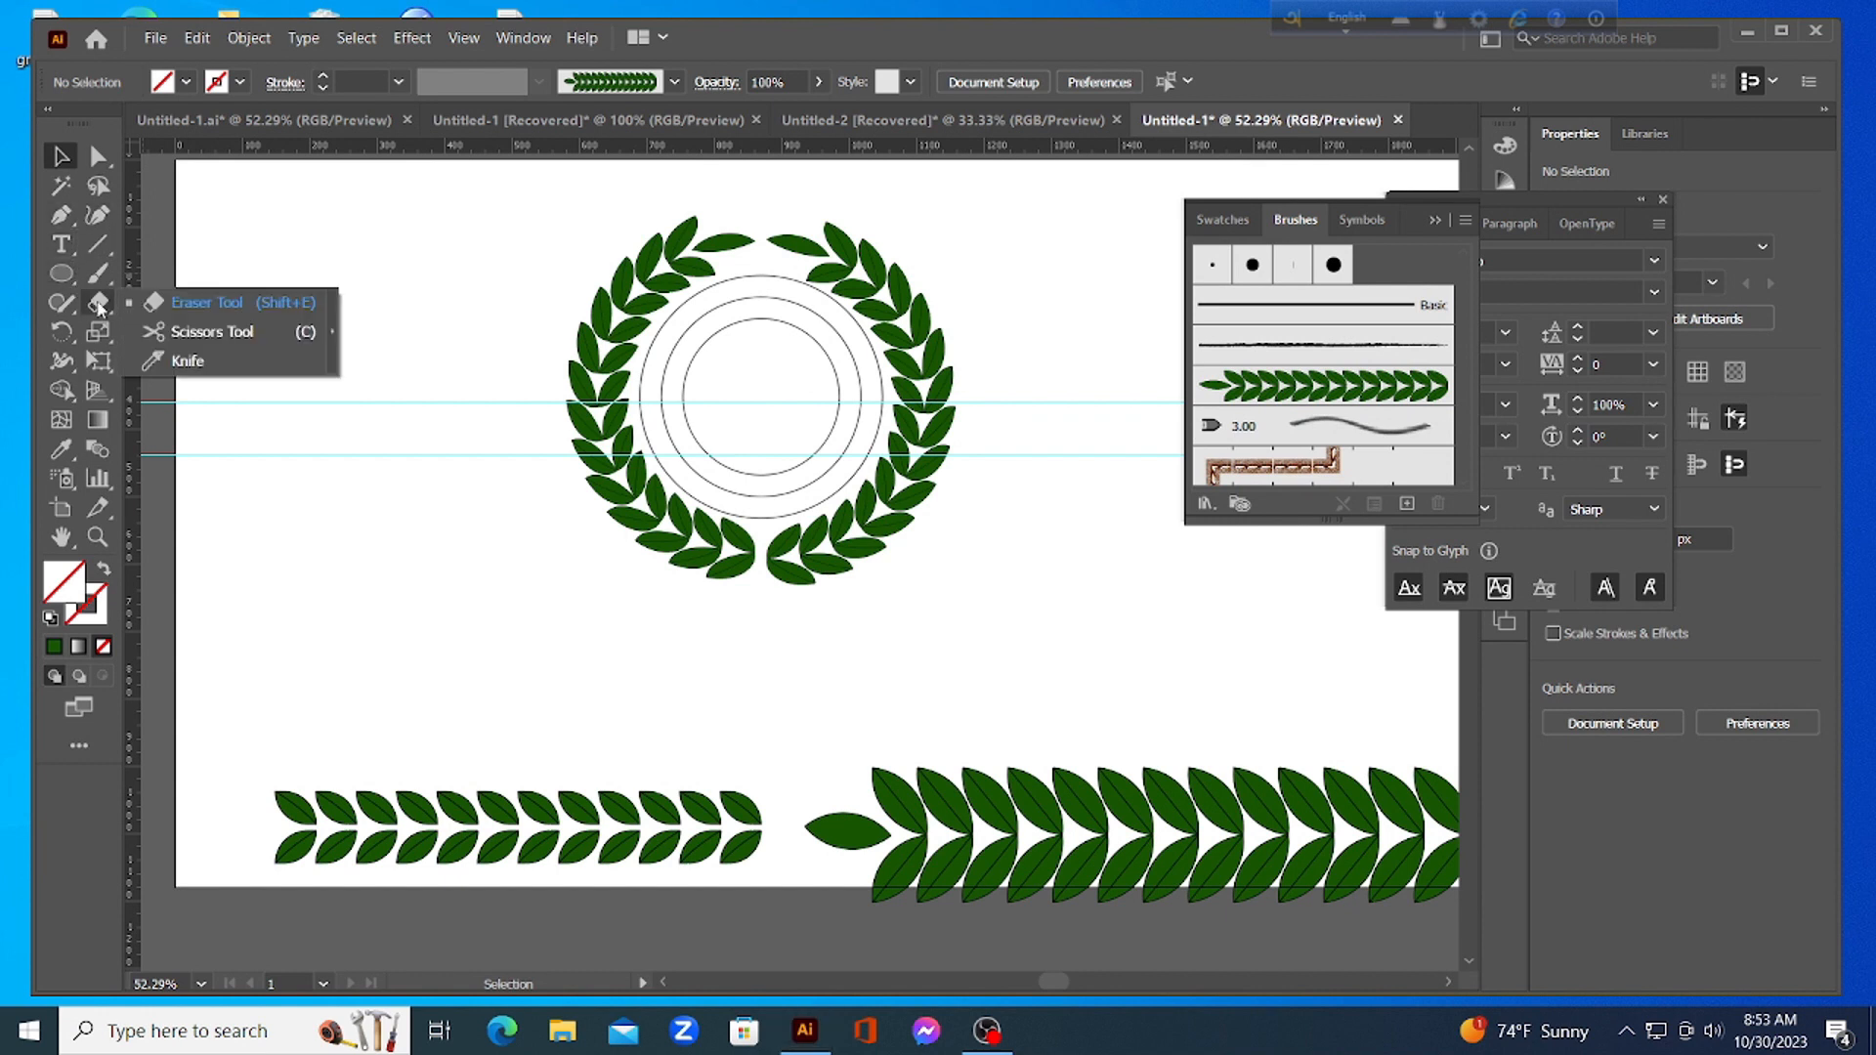
click(192, 335)
right_click(194, 341)
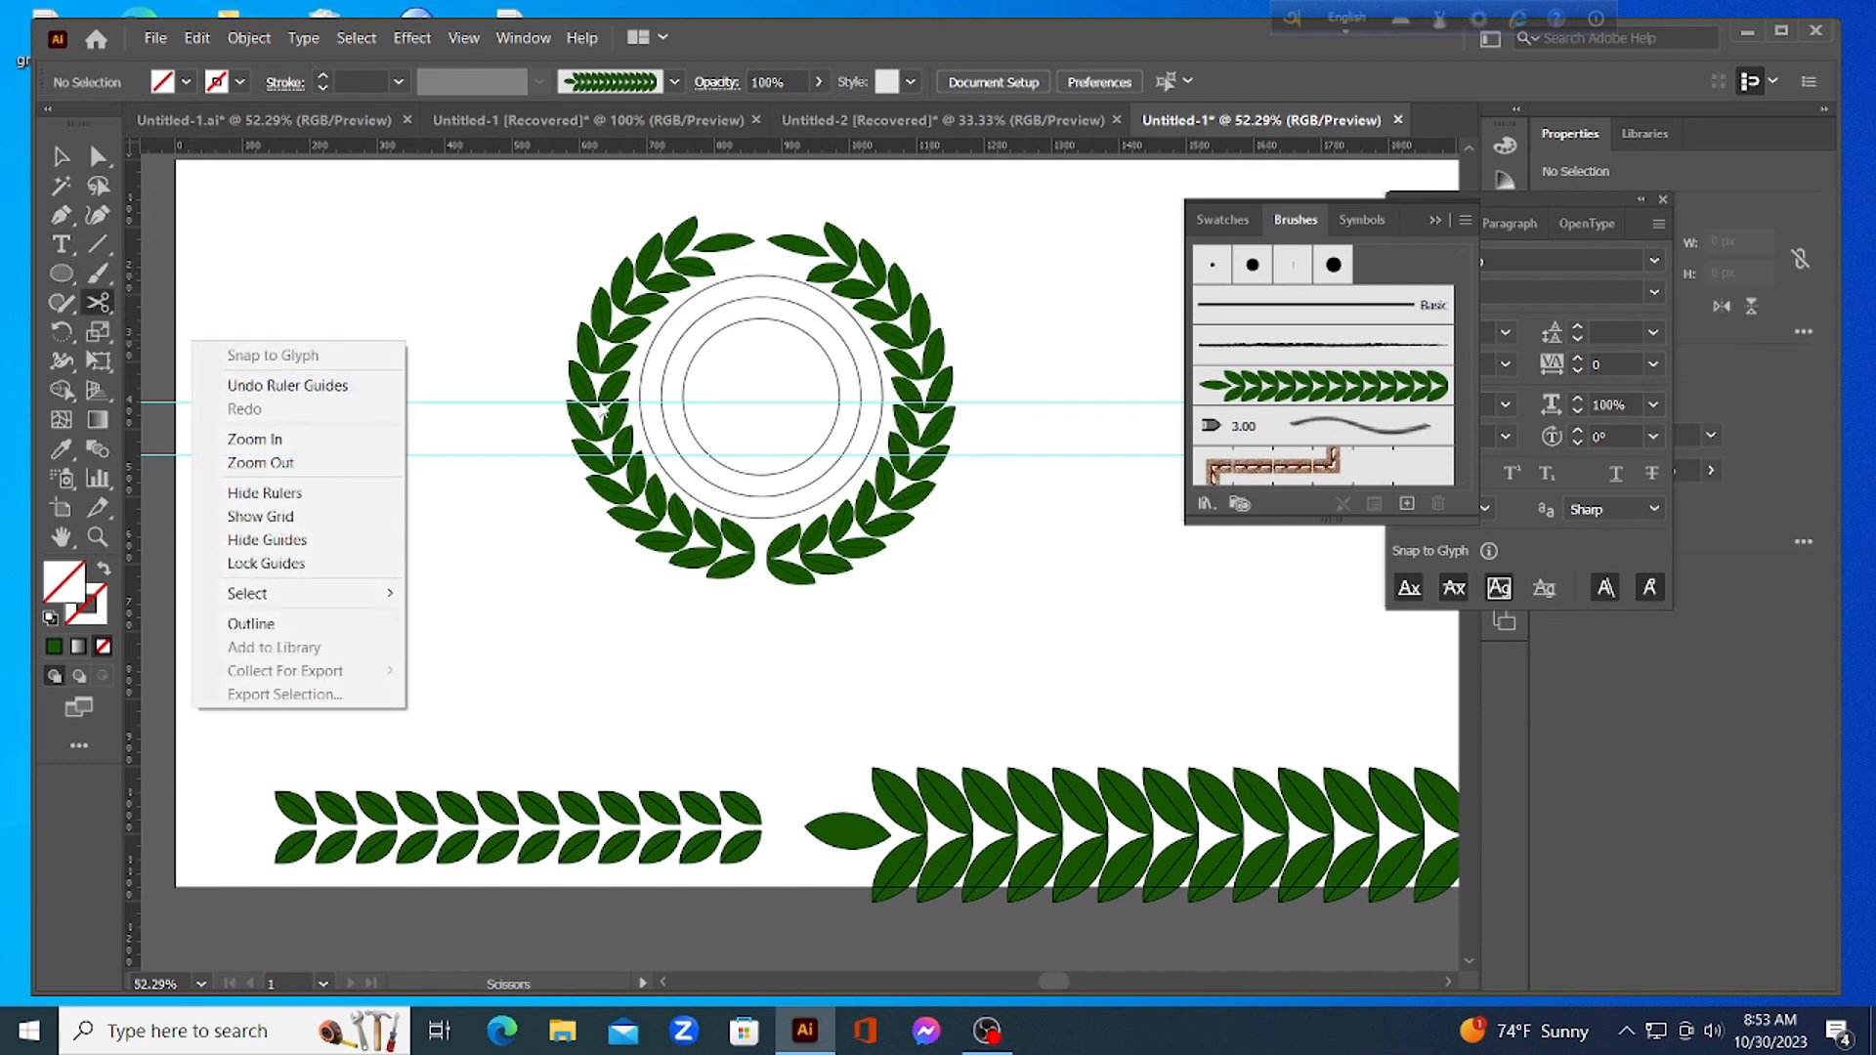
click(469, 352)
click(547, 438)
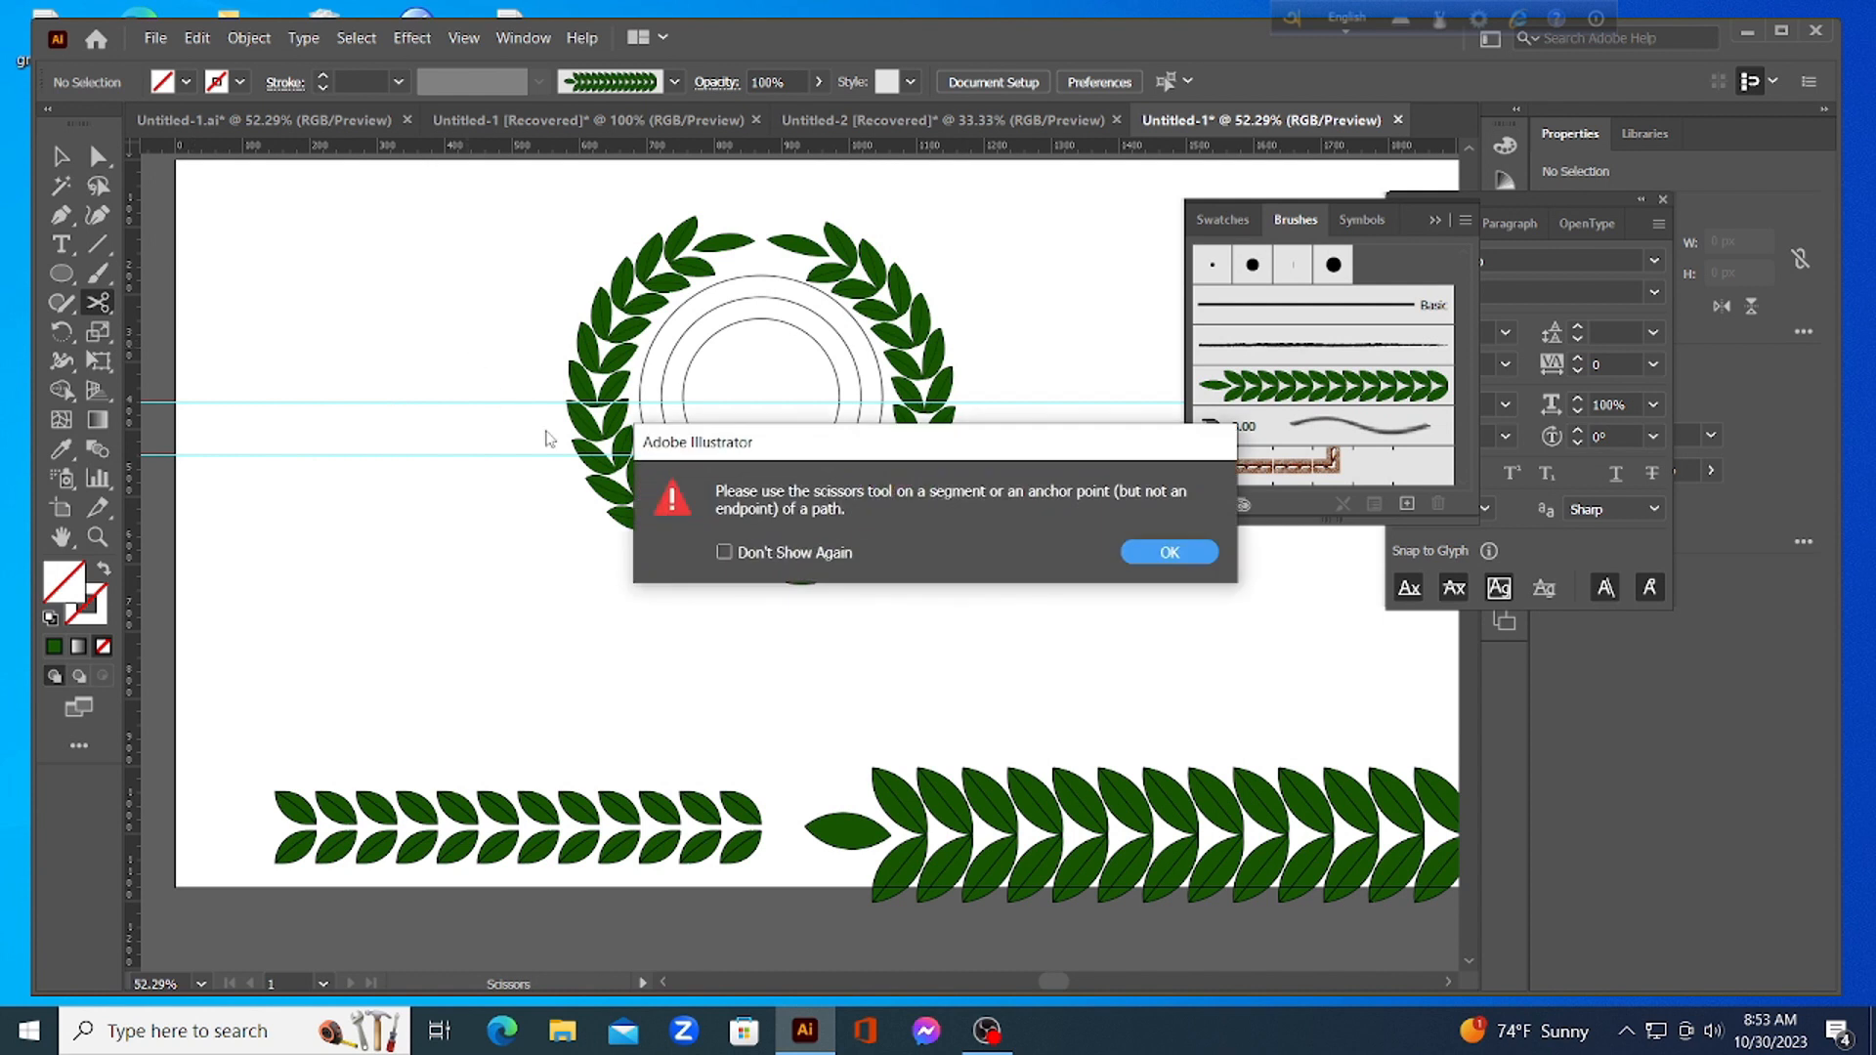
click(1154, 553)
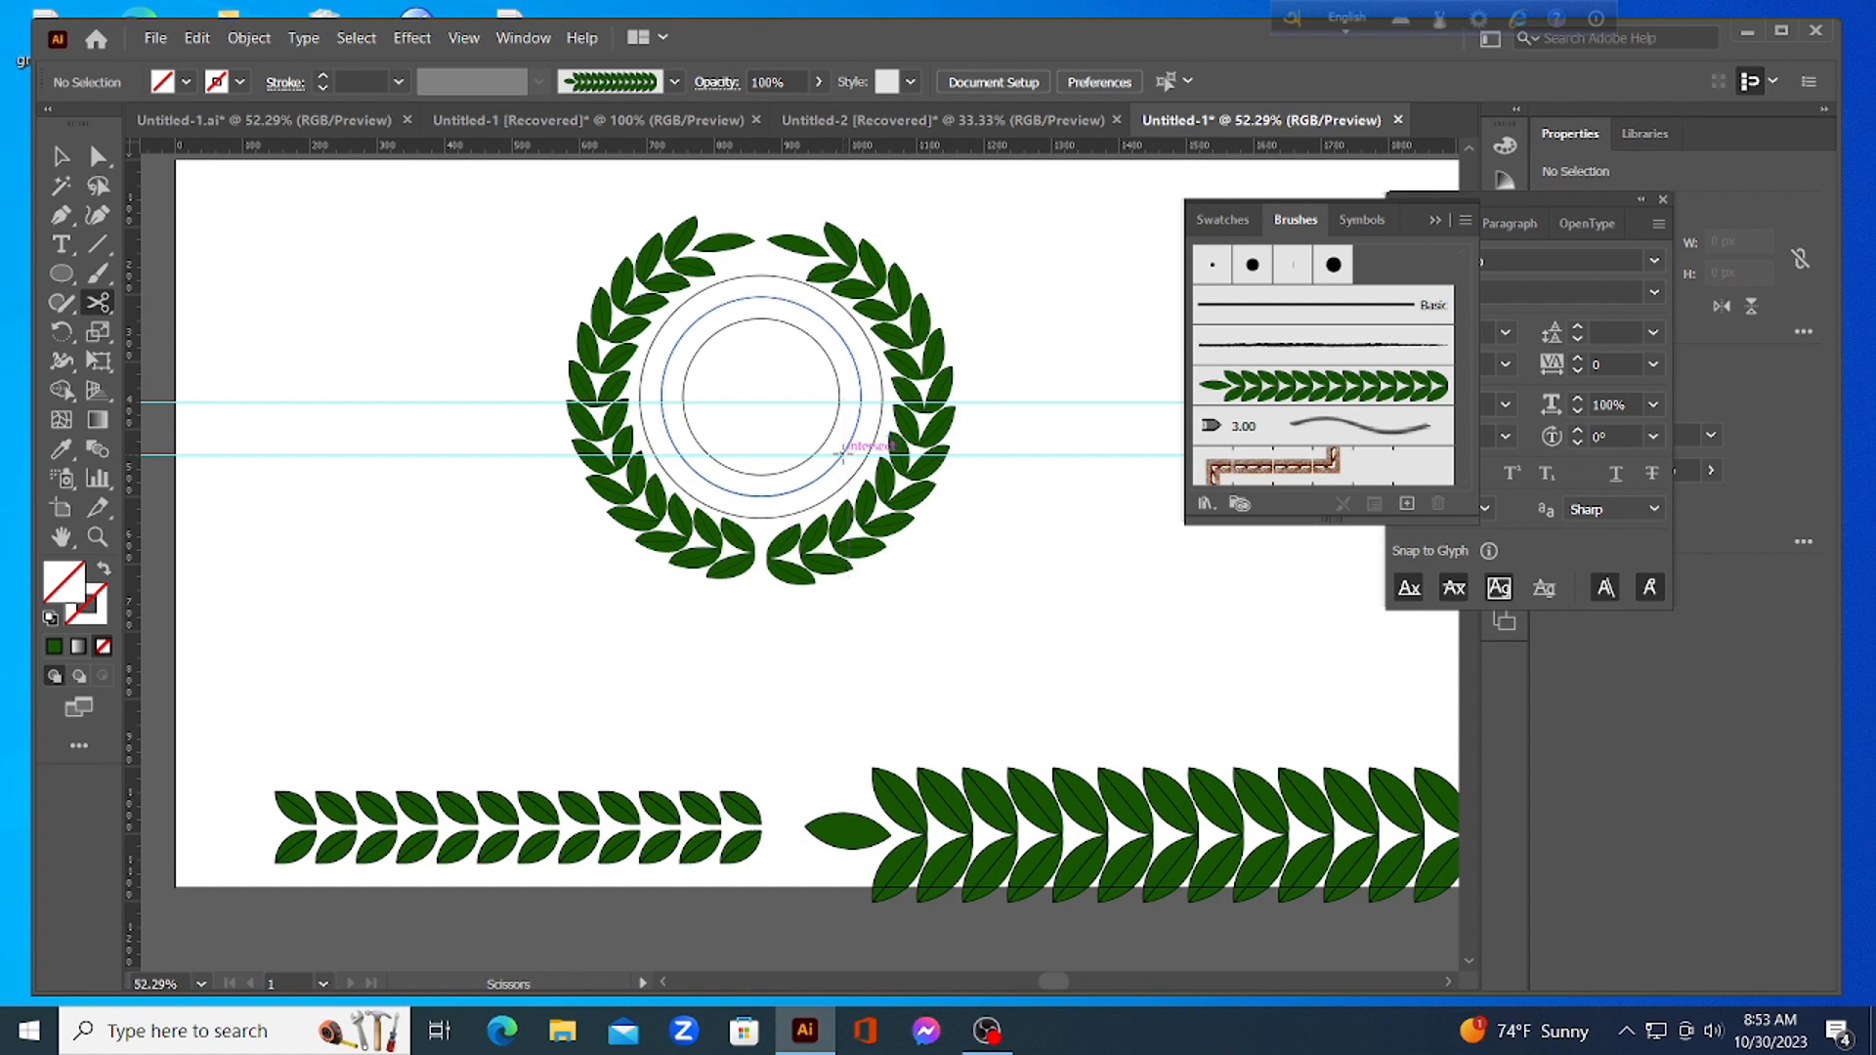
click(843, 453)
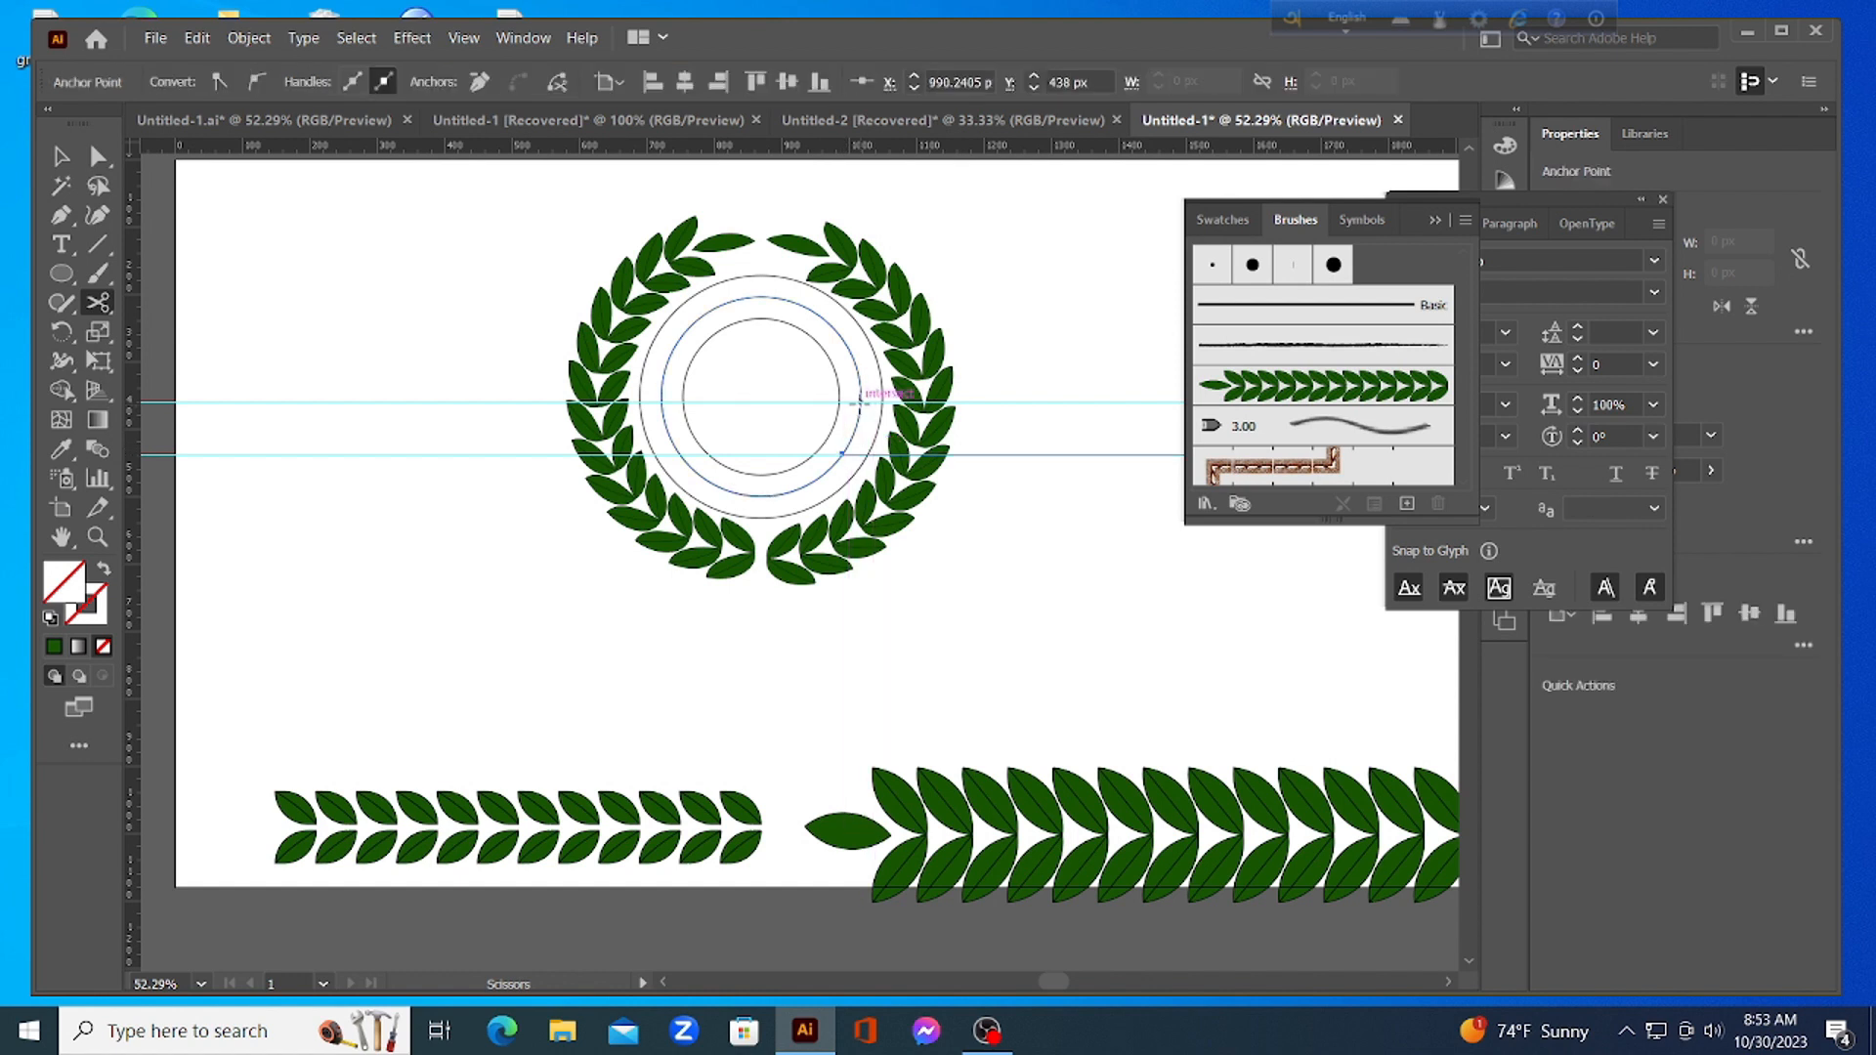
click(861, 400)
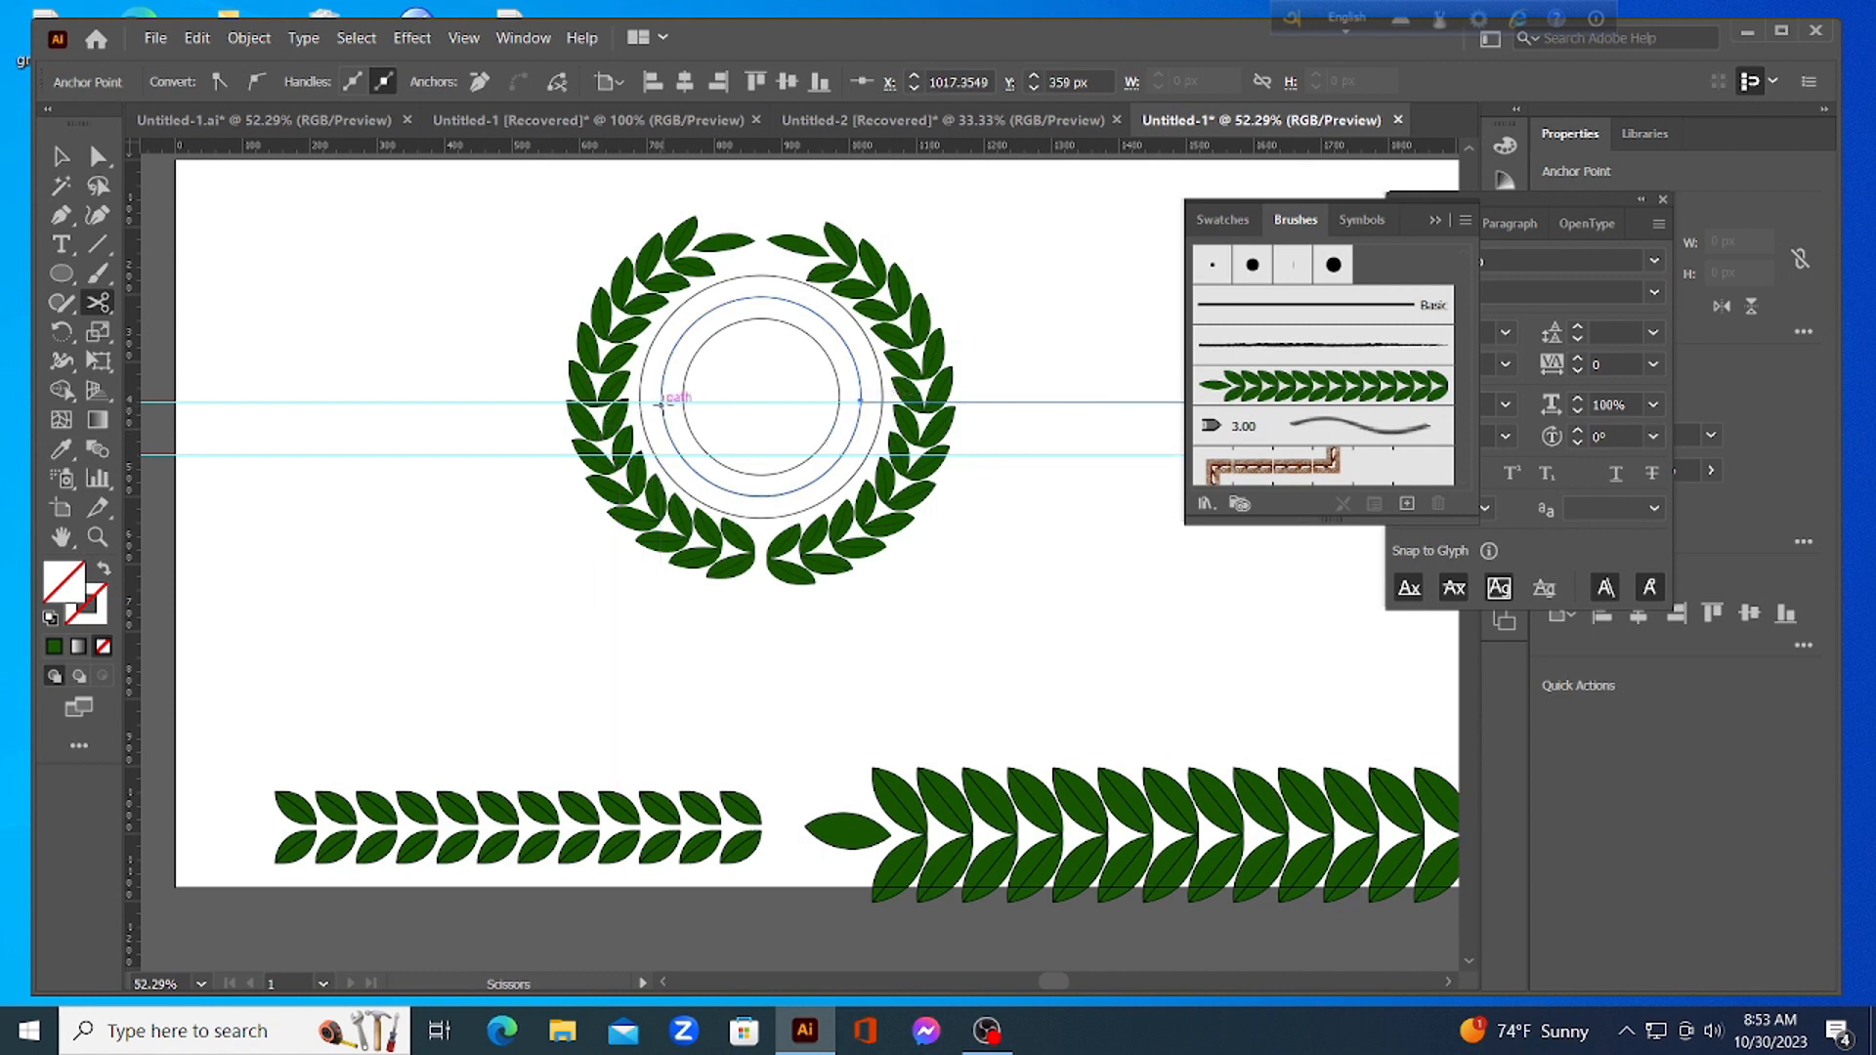
click(662, 401)
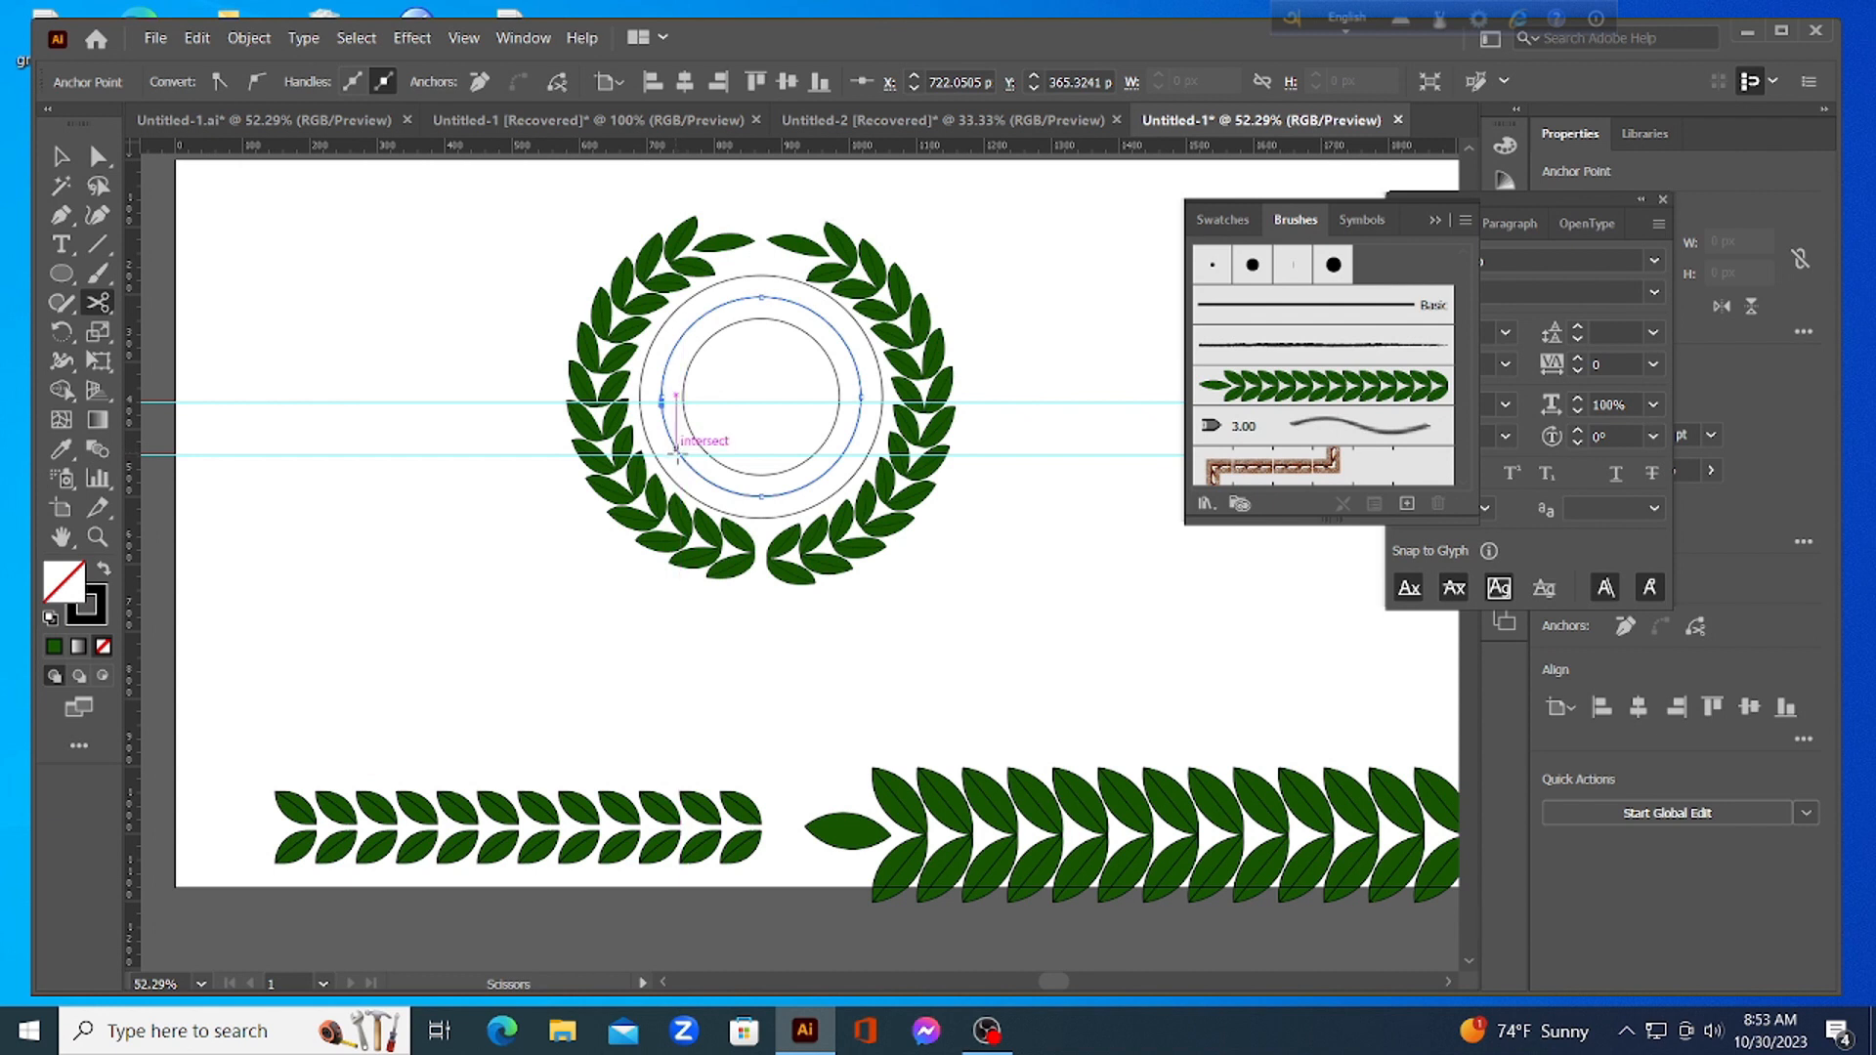
click(676, 451)
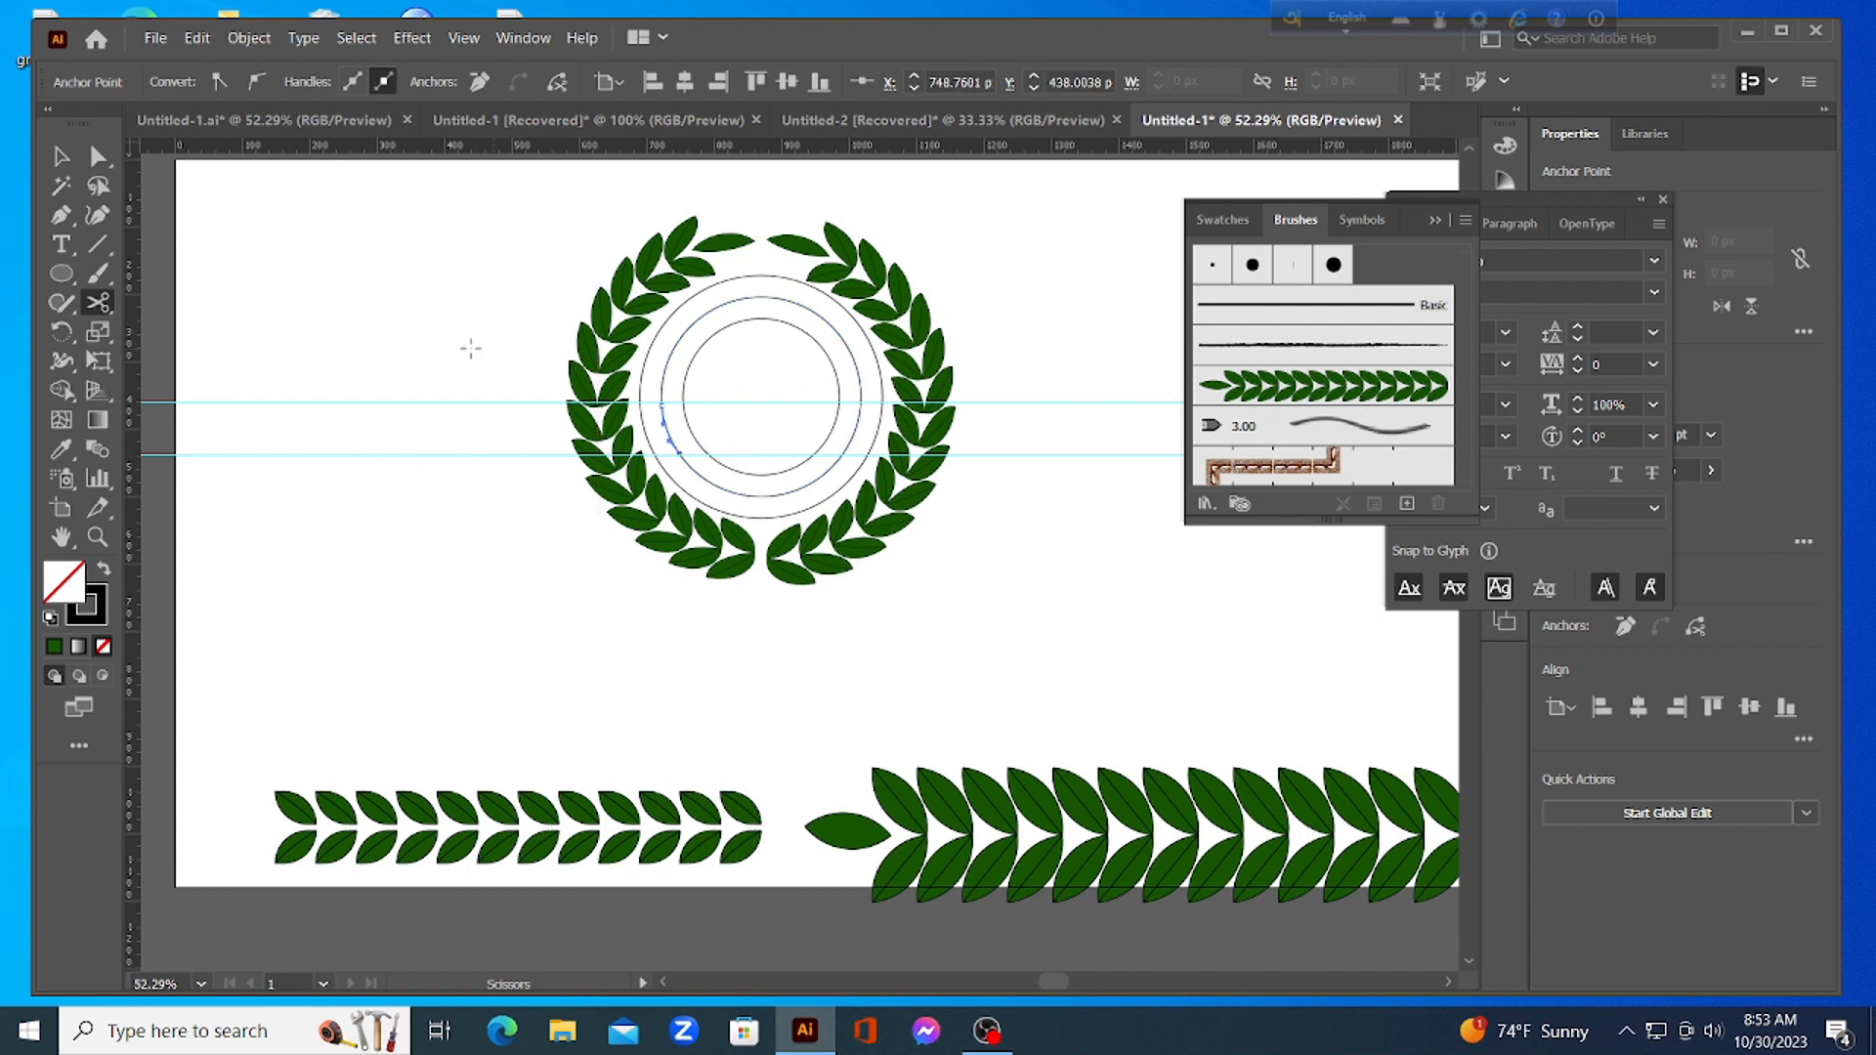
Delete the cut segment of the middle circle between the two guides on the left, including the tiny leftover piece
key(v)
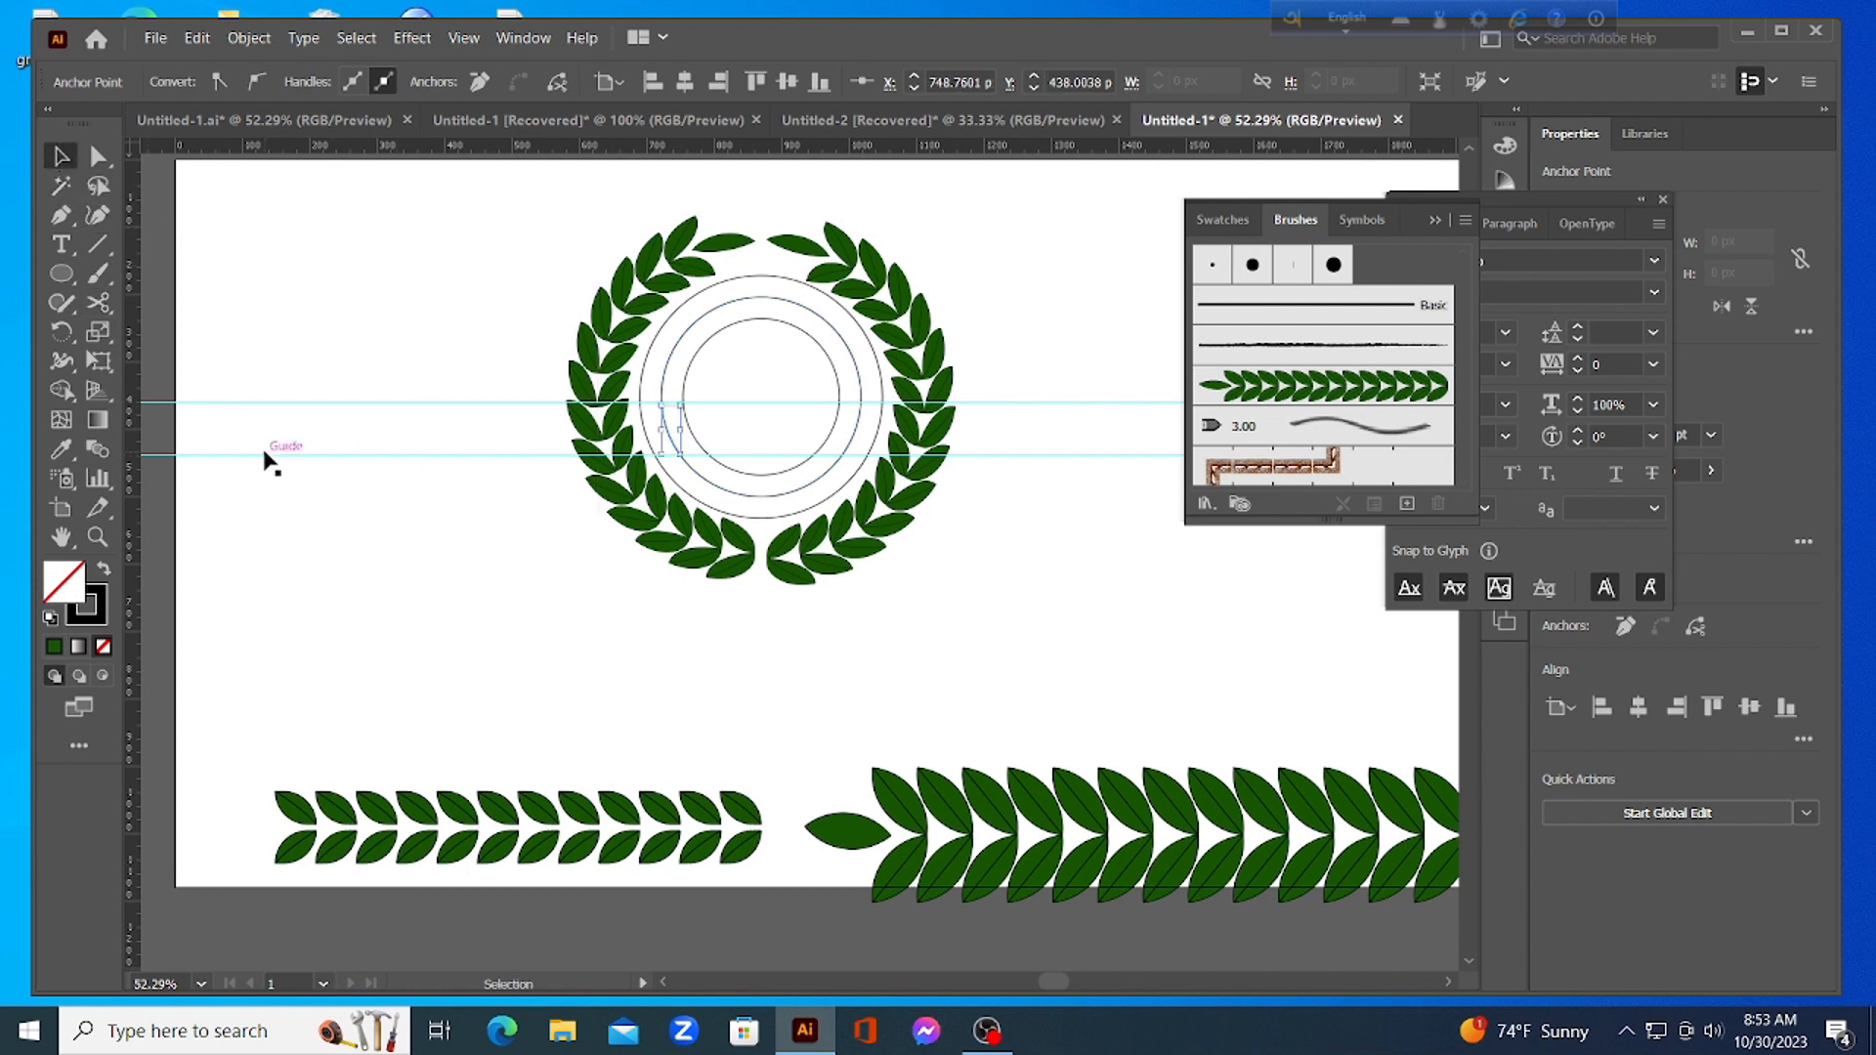
key(Delete)
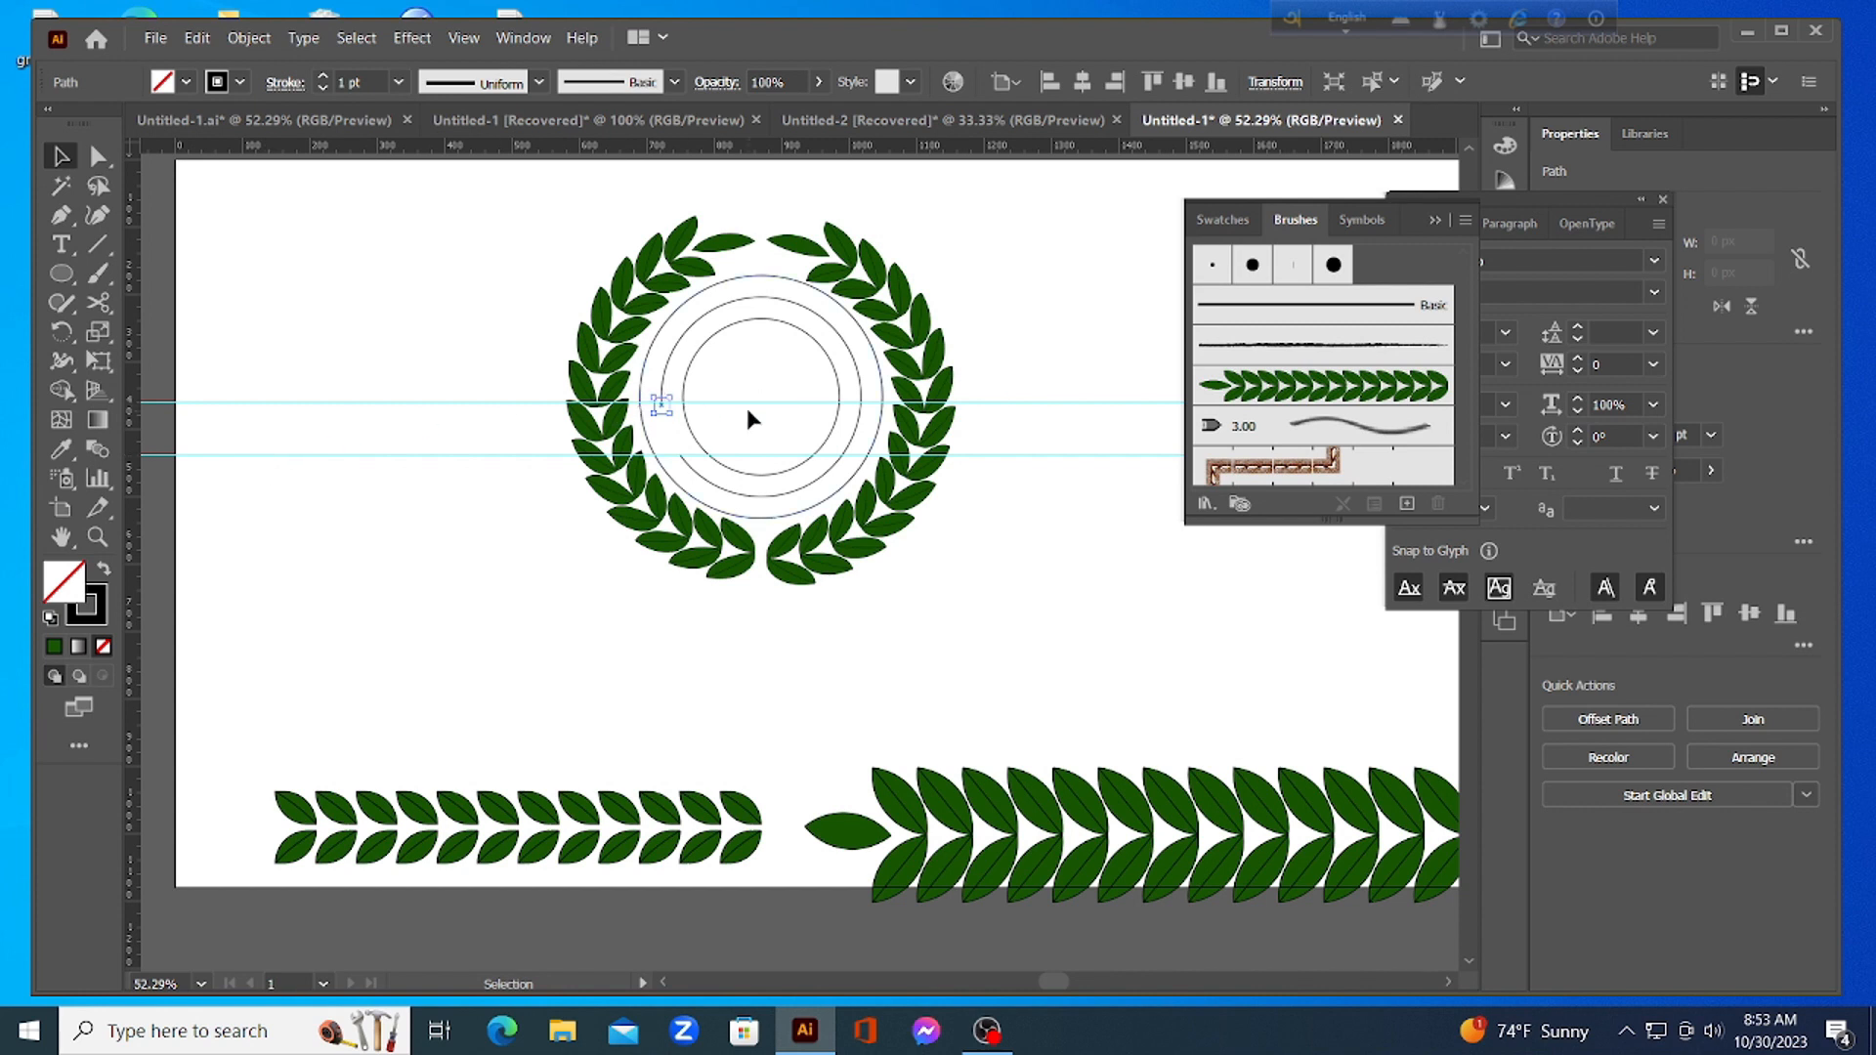
key(Delete)
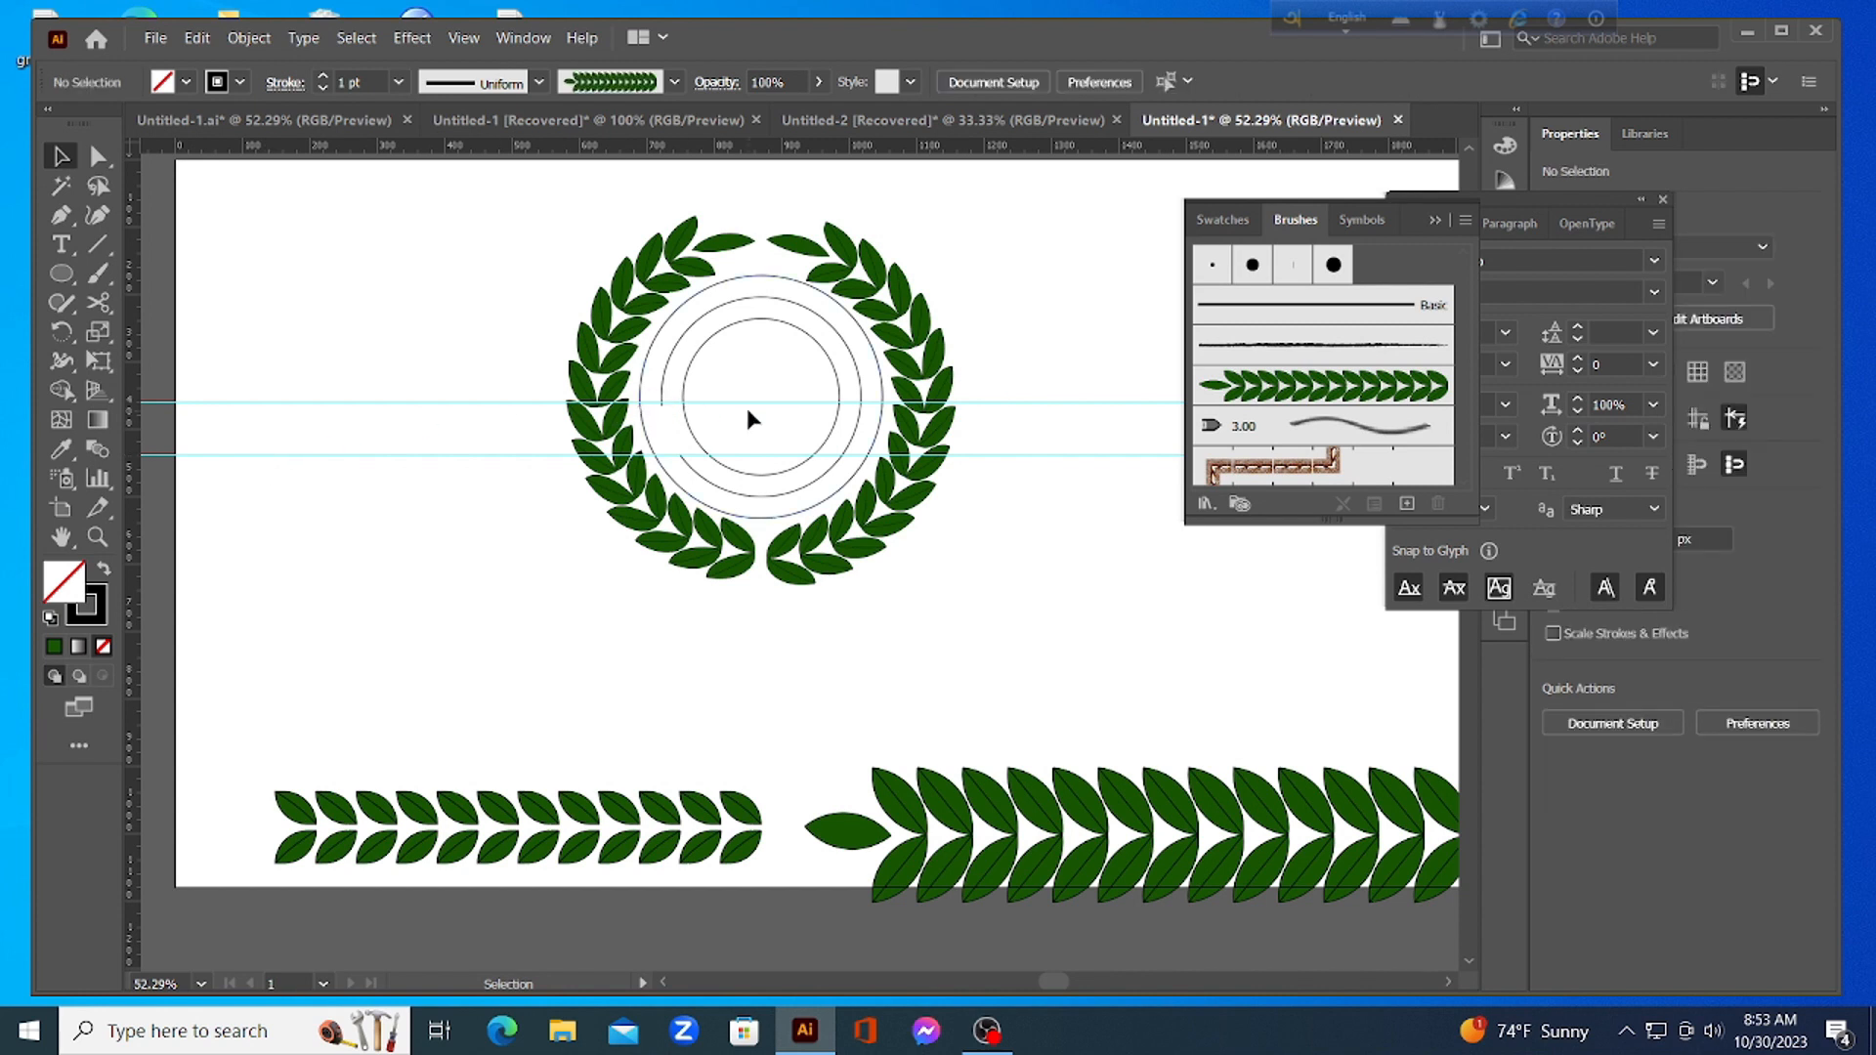
Cut the middle circle's right side with the Scissors tool where both guides cross it, and delete the segment between the cuts
click(856, 443)
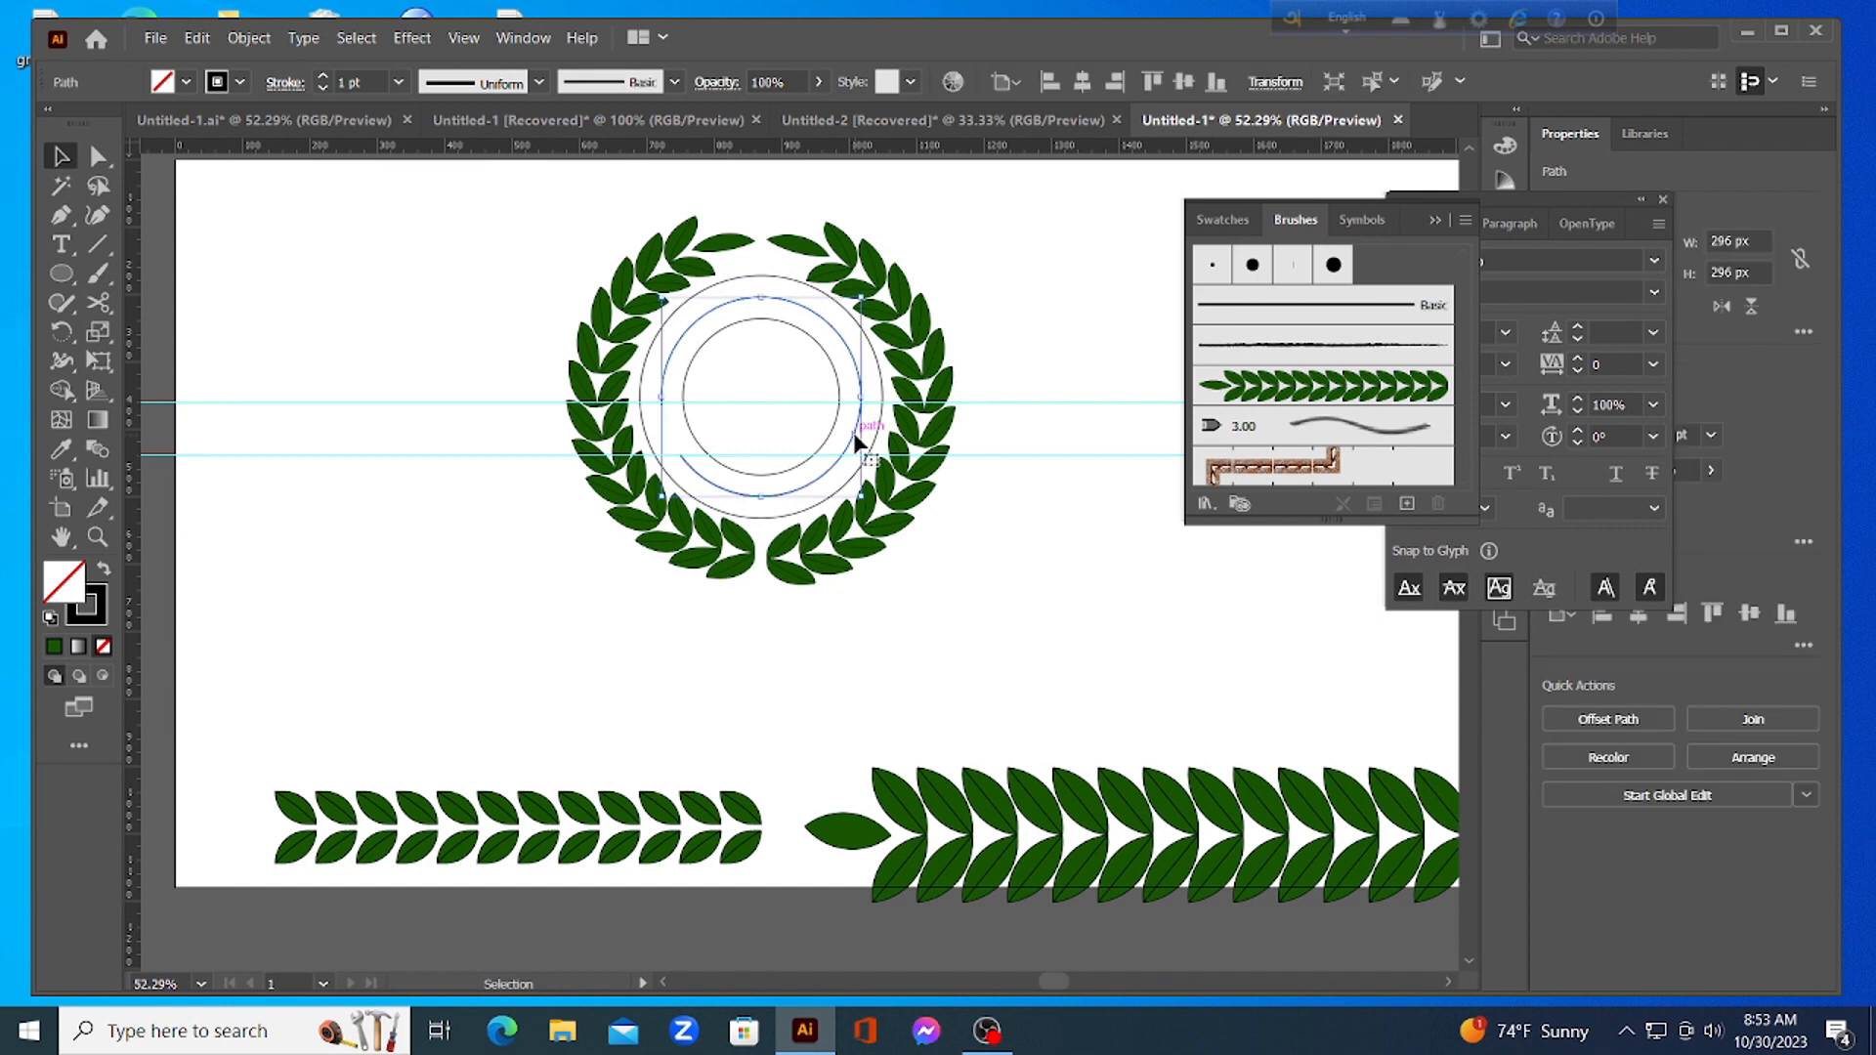
click(836, 436)
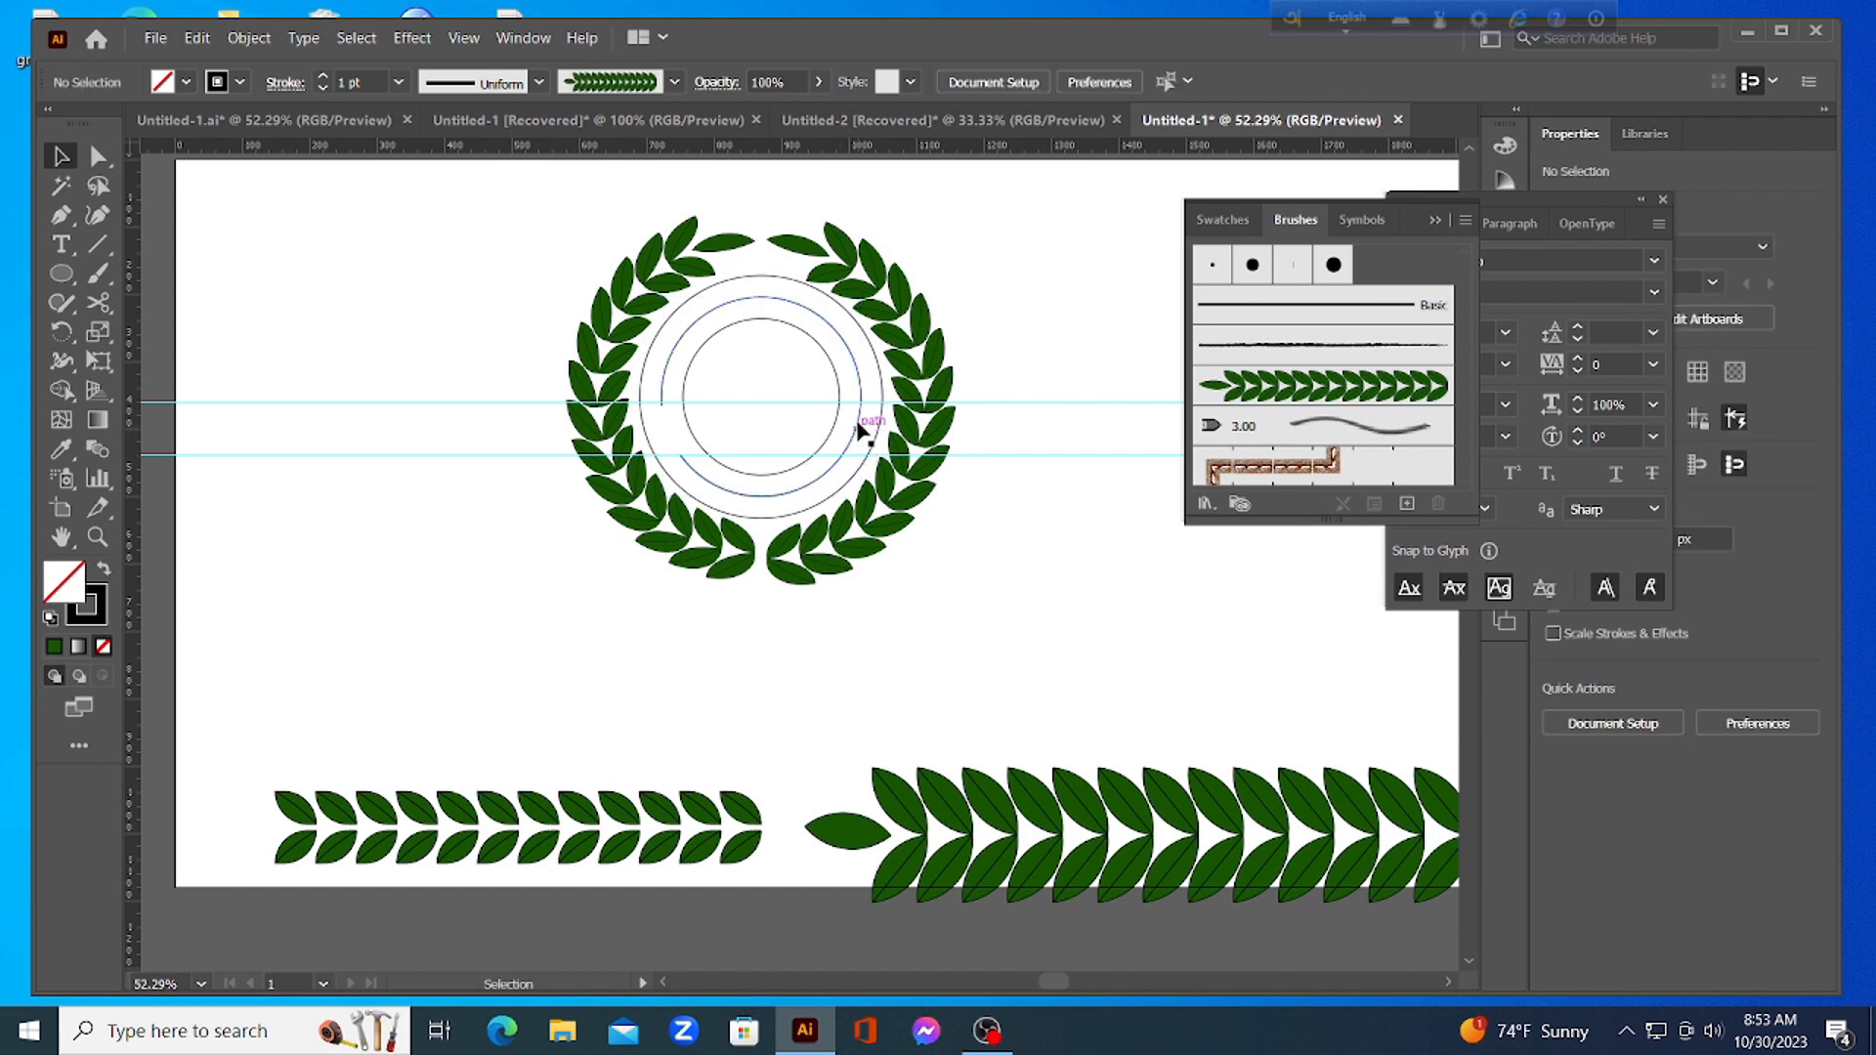
click(860, 406)
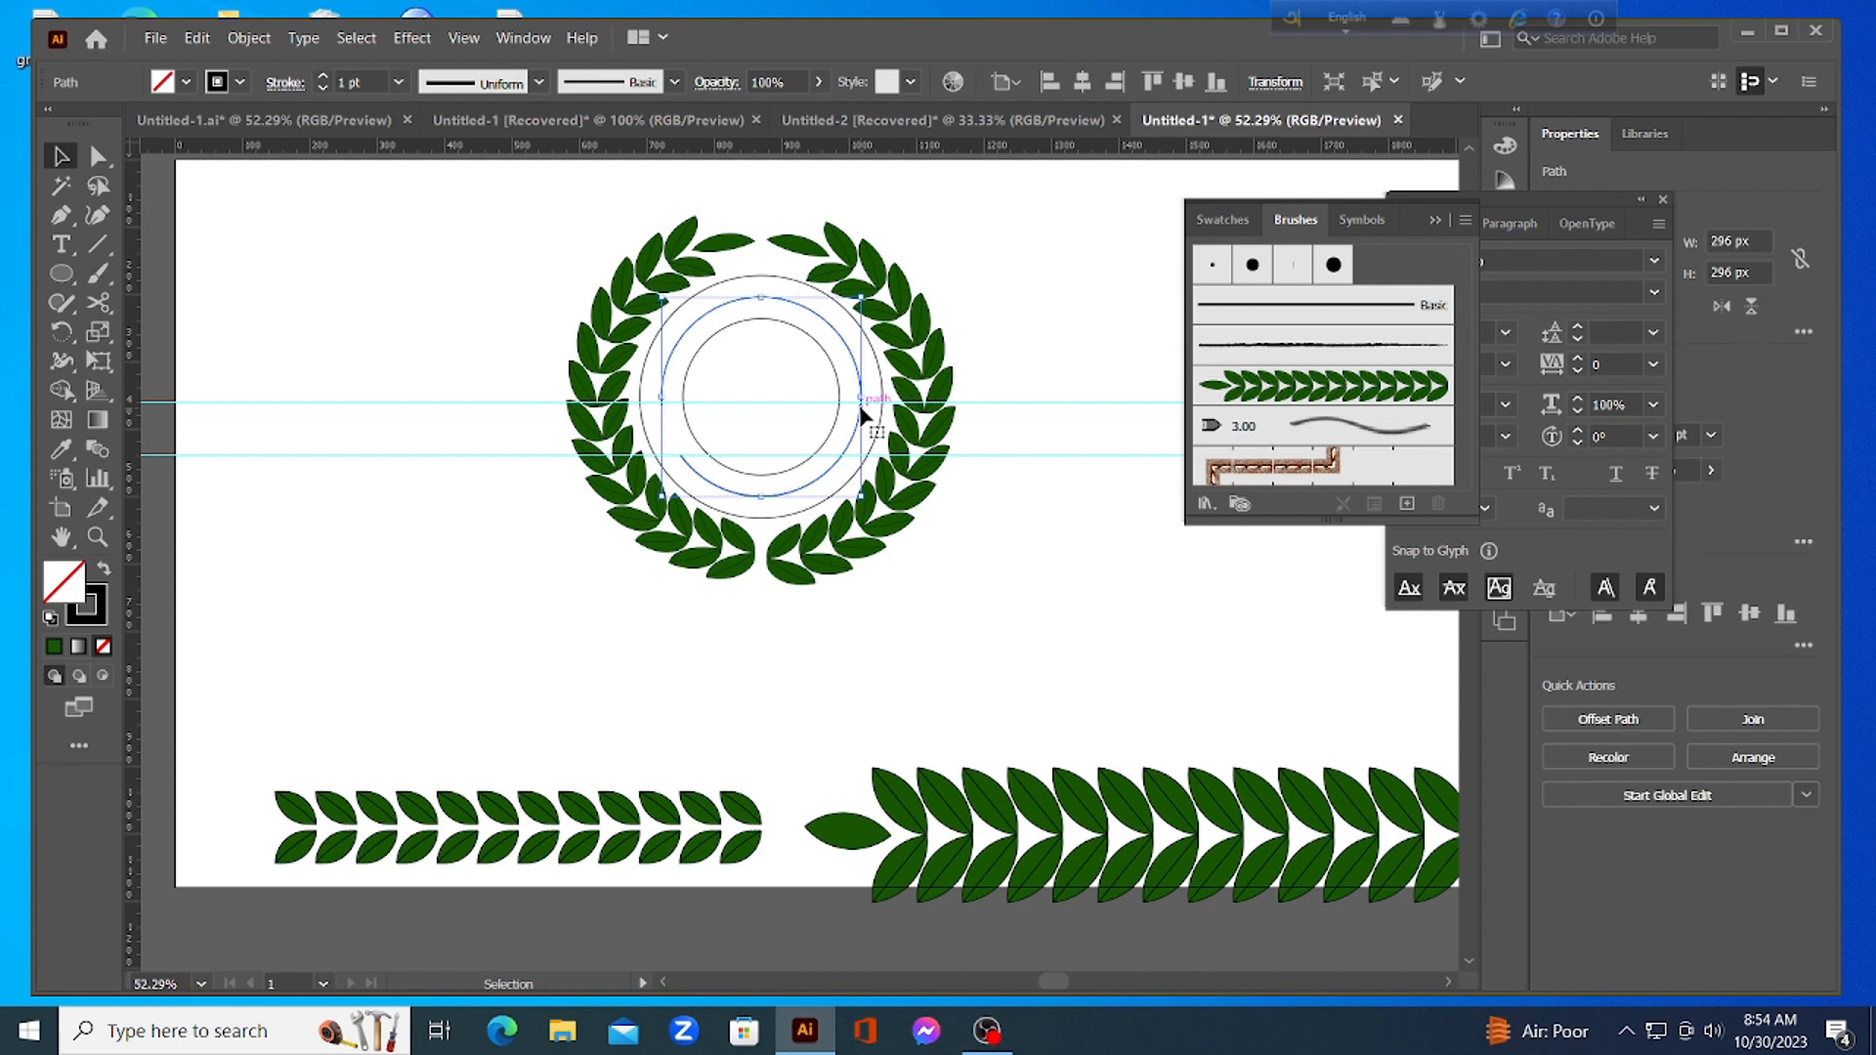
click(970, 428)
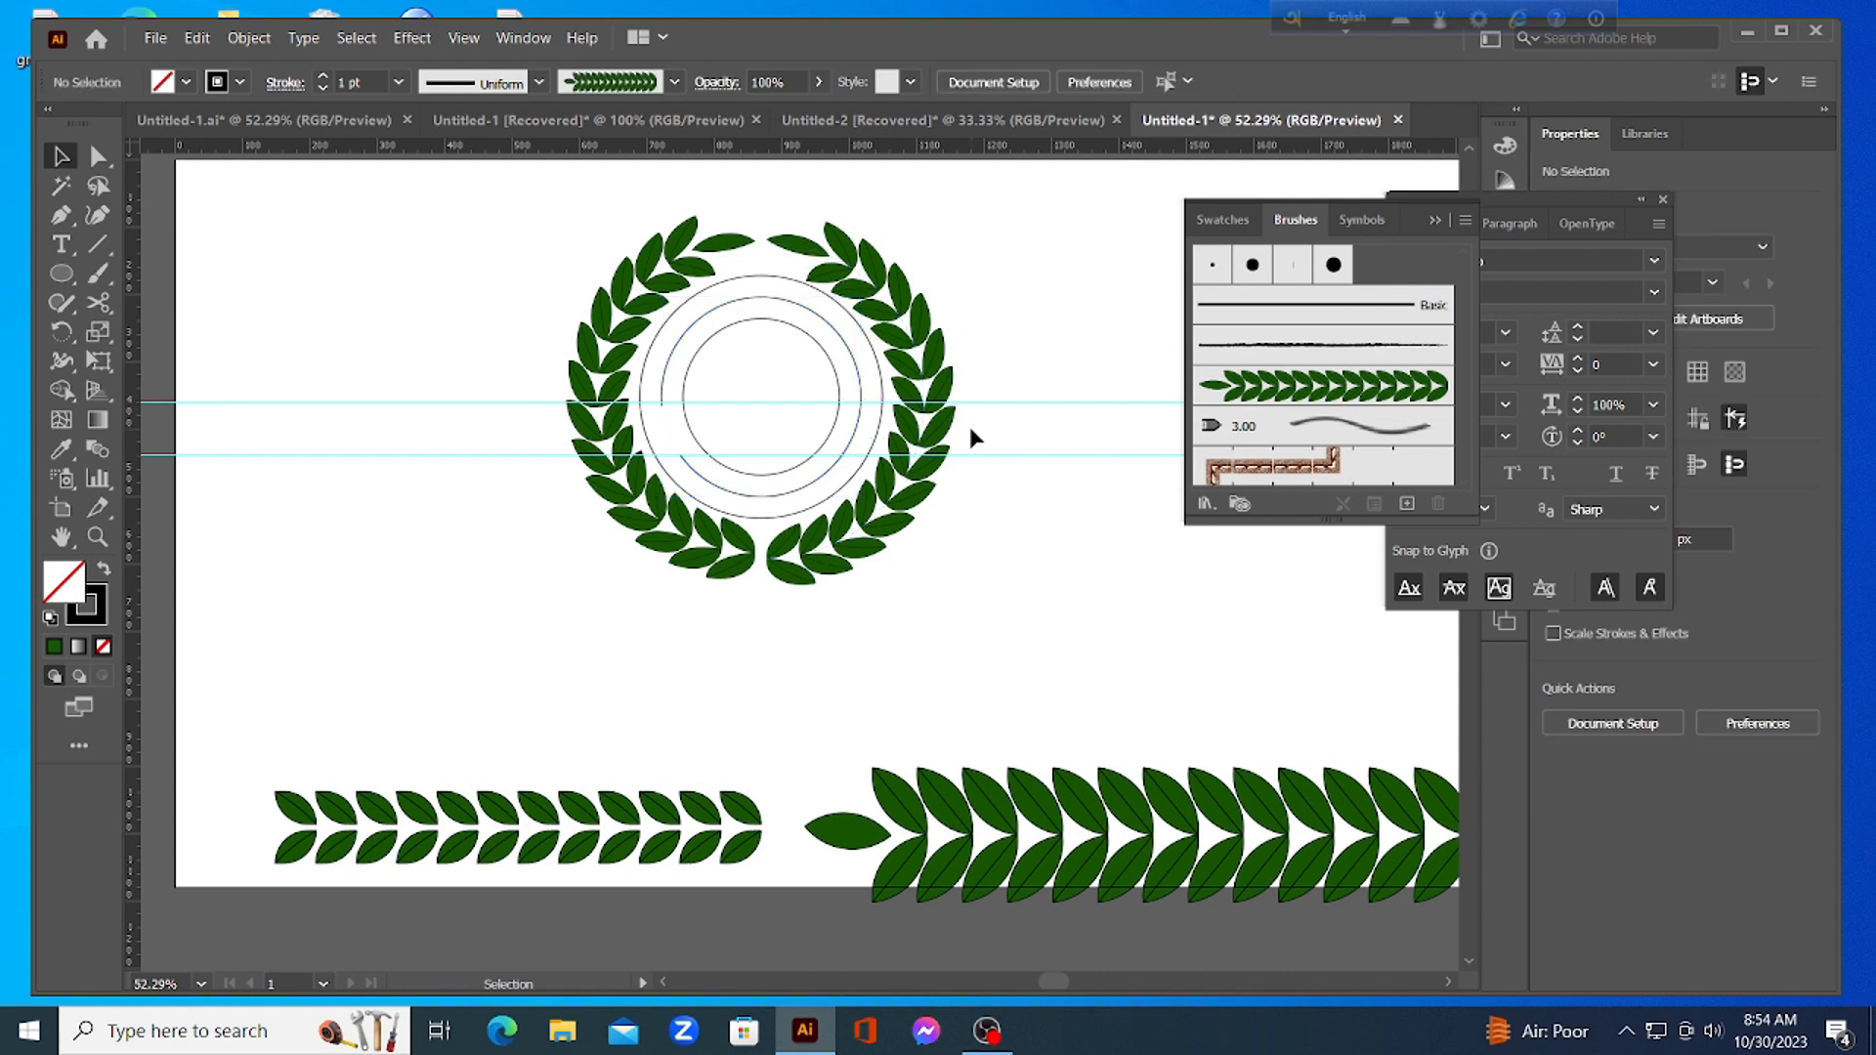
click(97, 305)
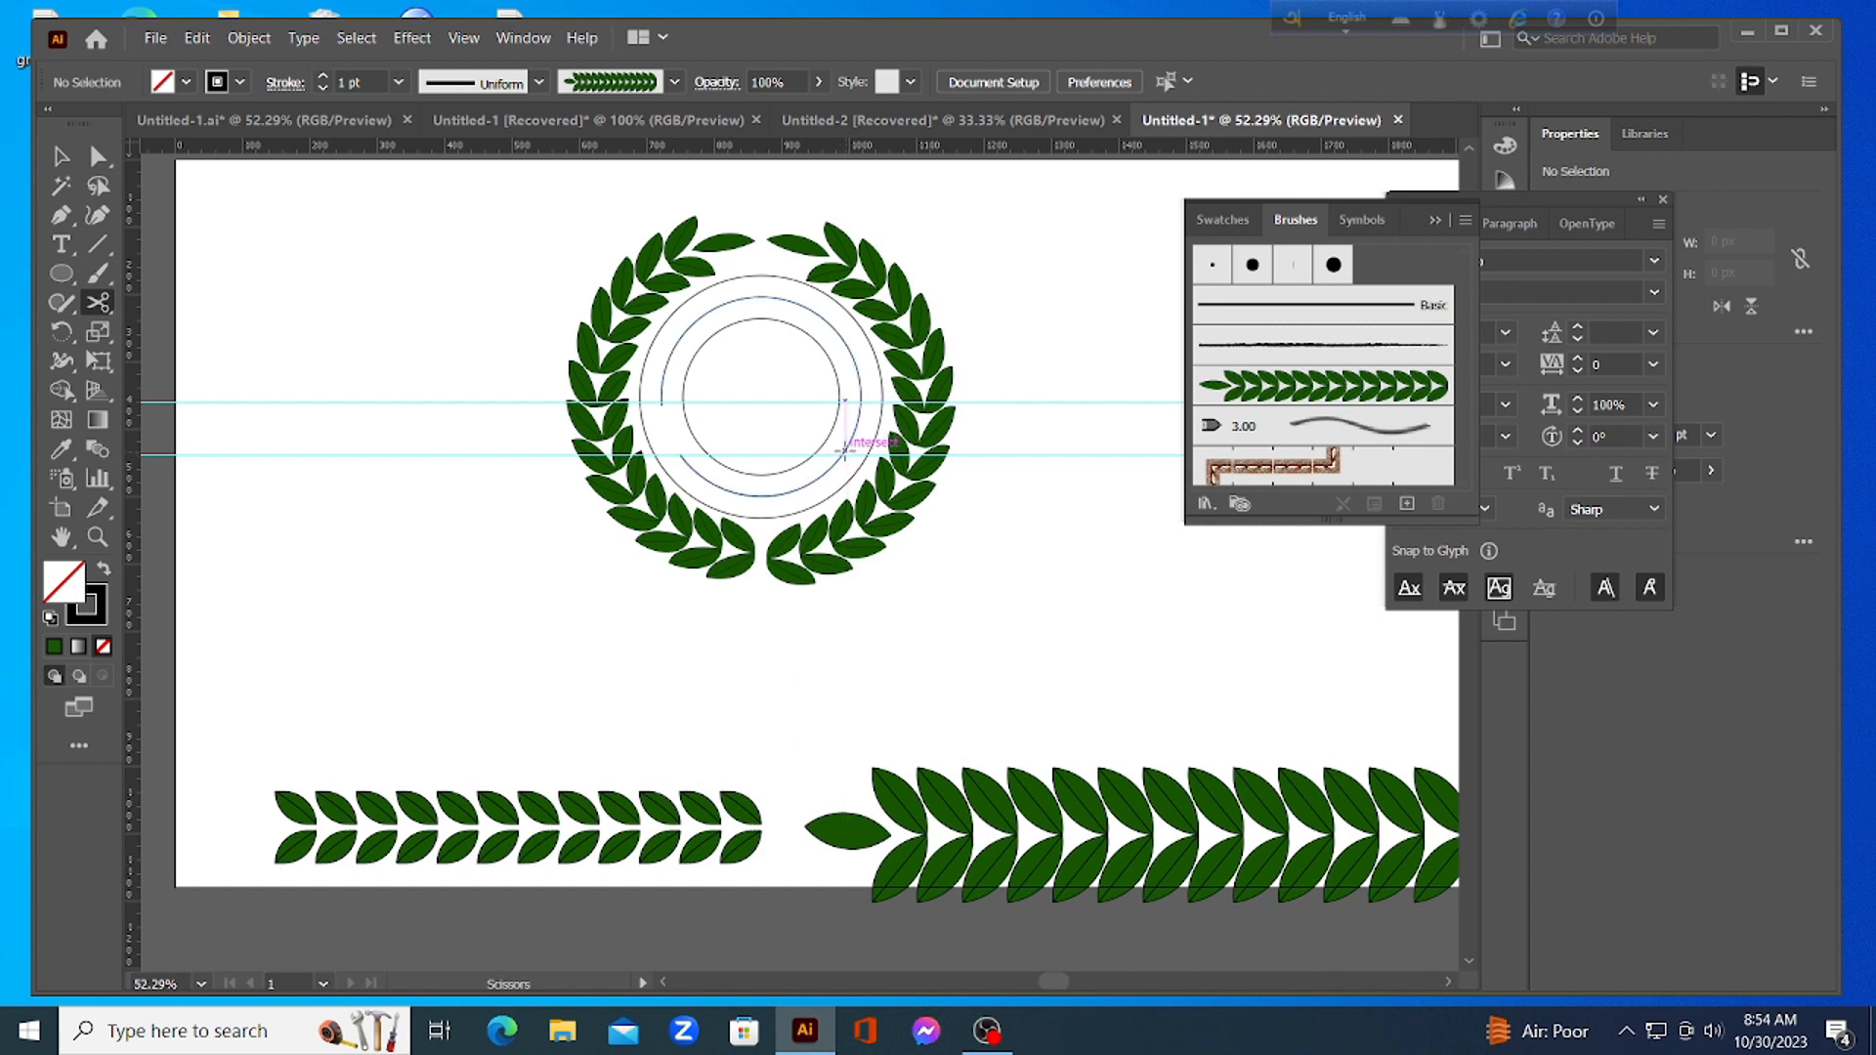
click(845, 451)
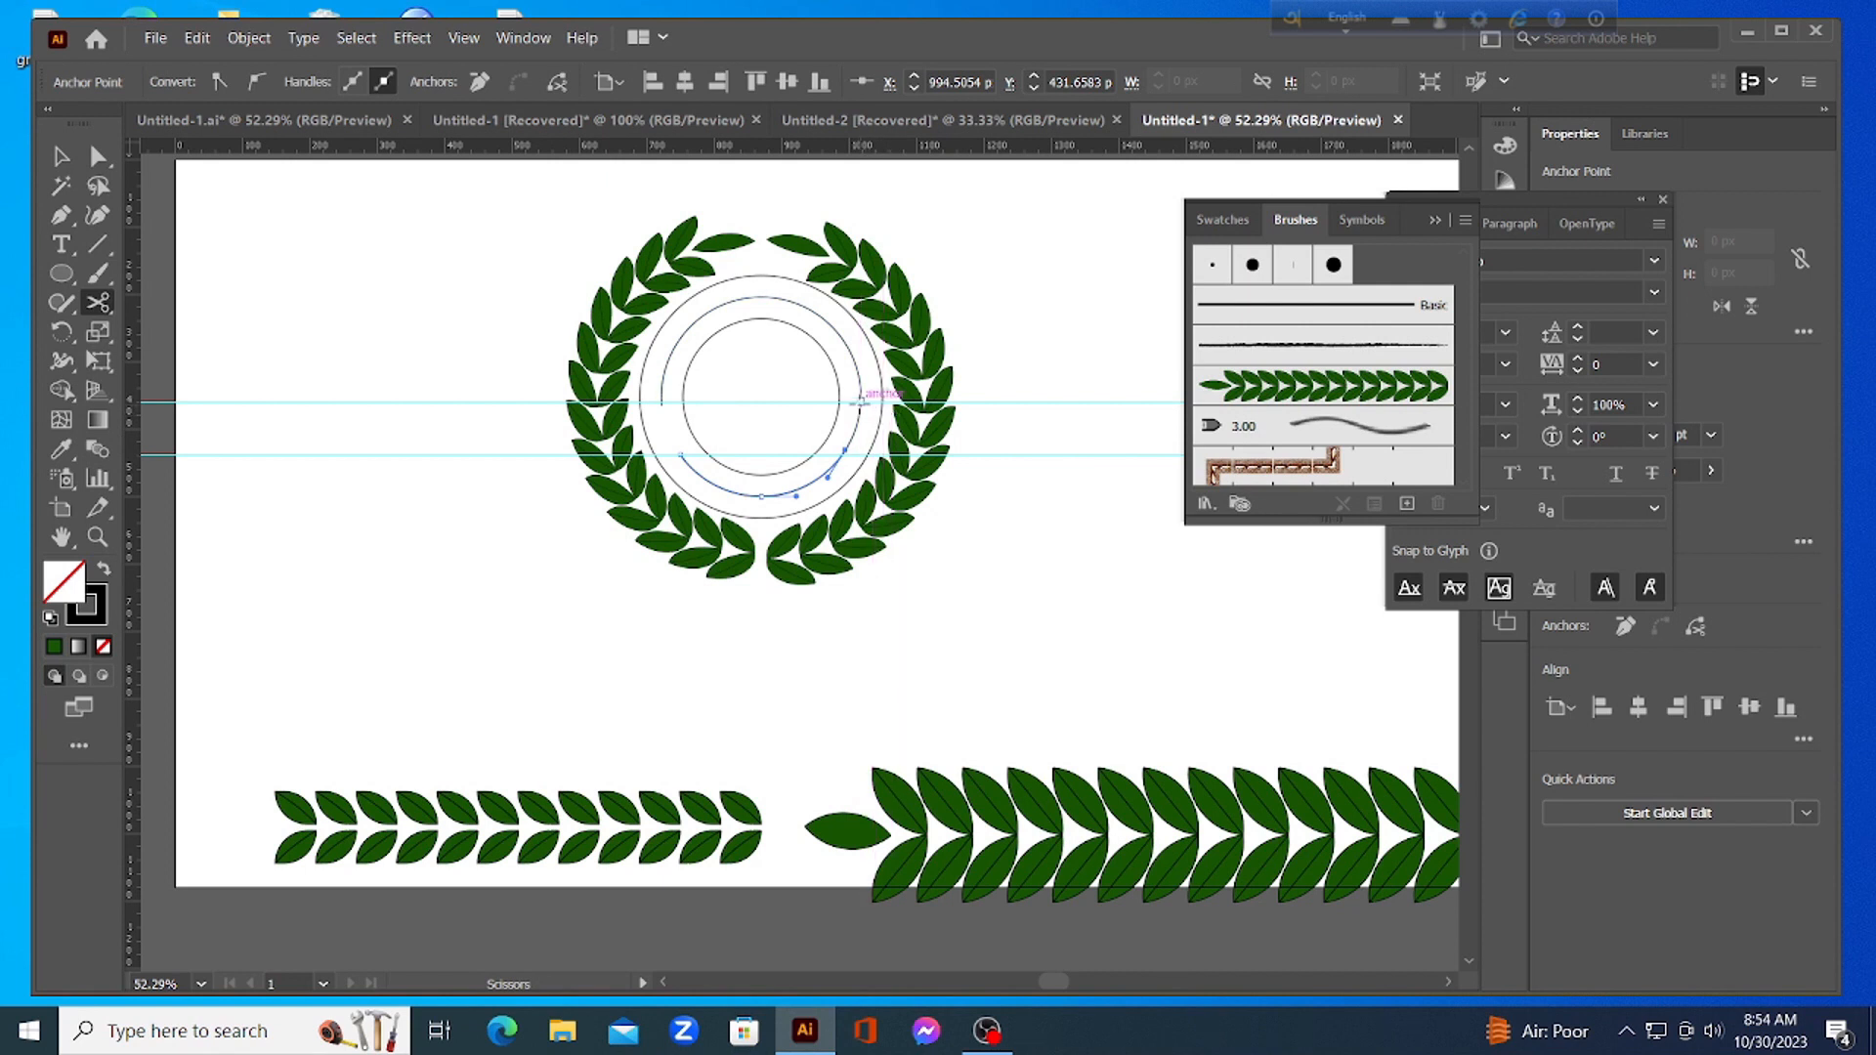
click(862, 402)
click(859, 404)
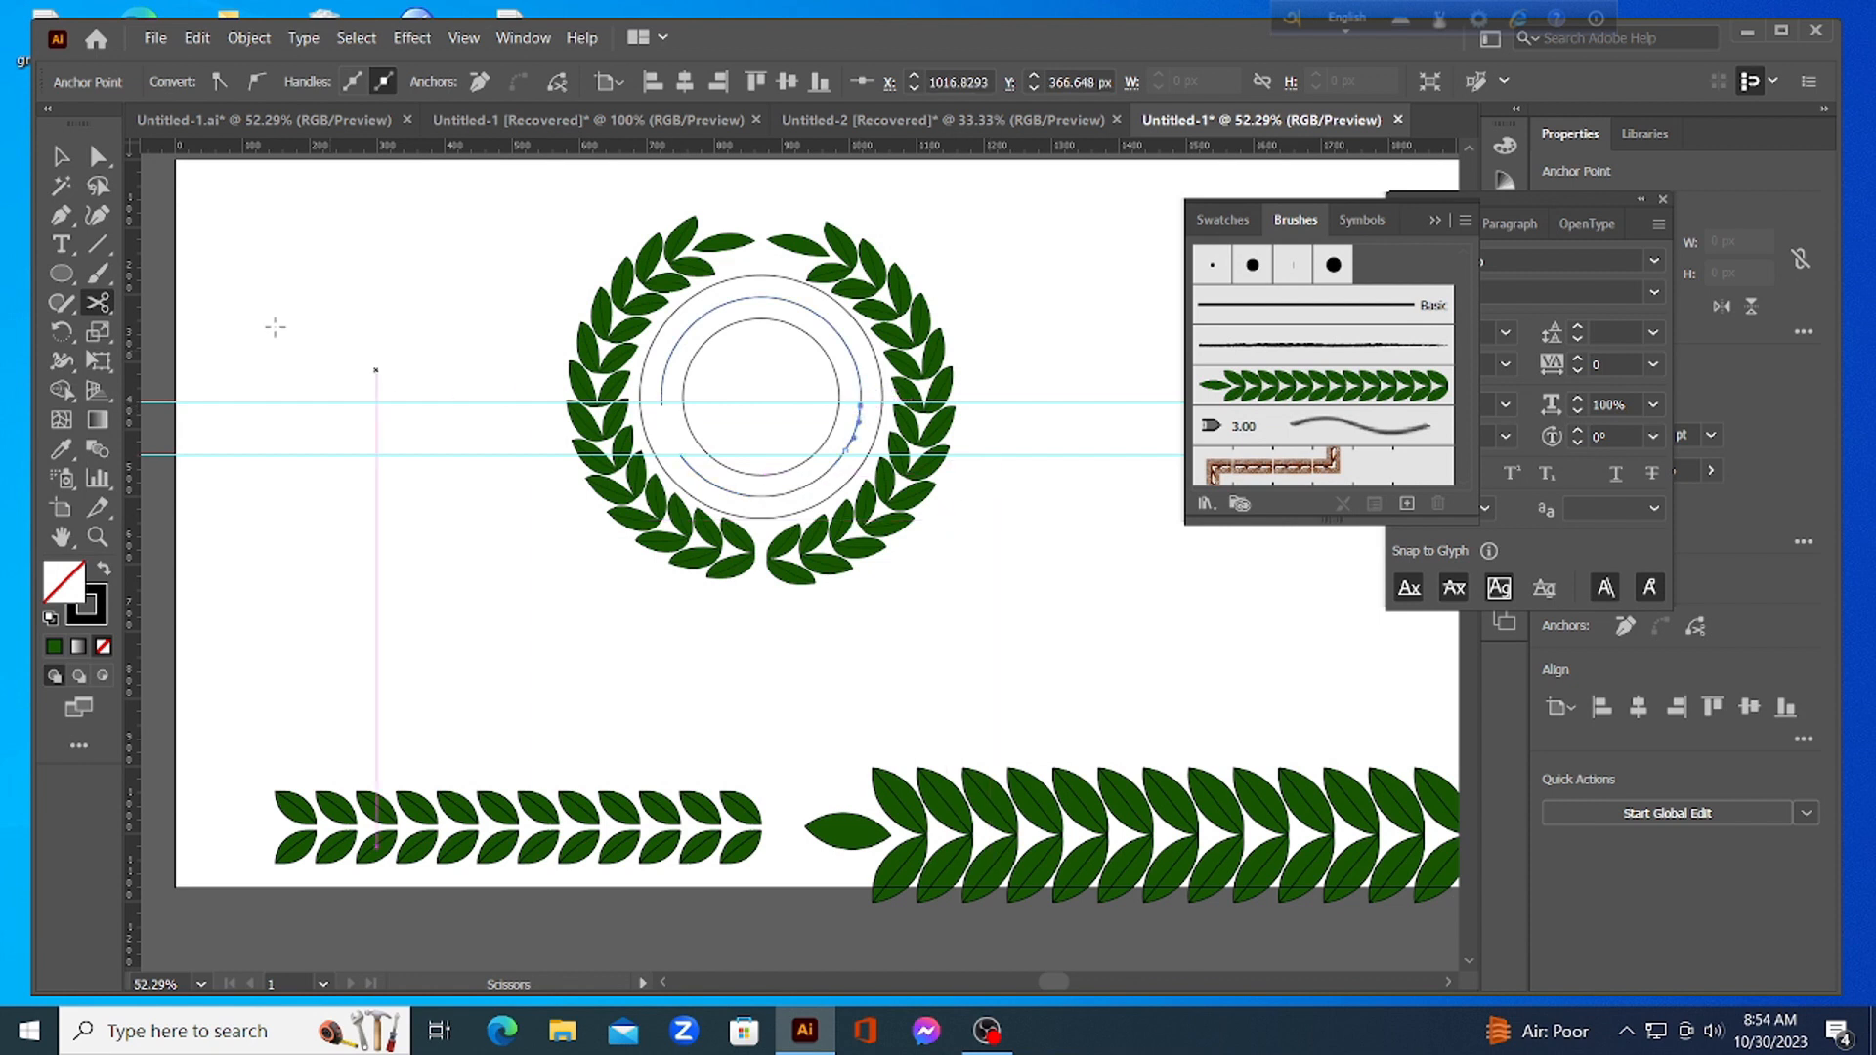
click(60, 157)
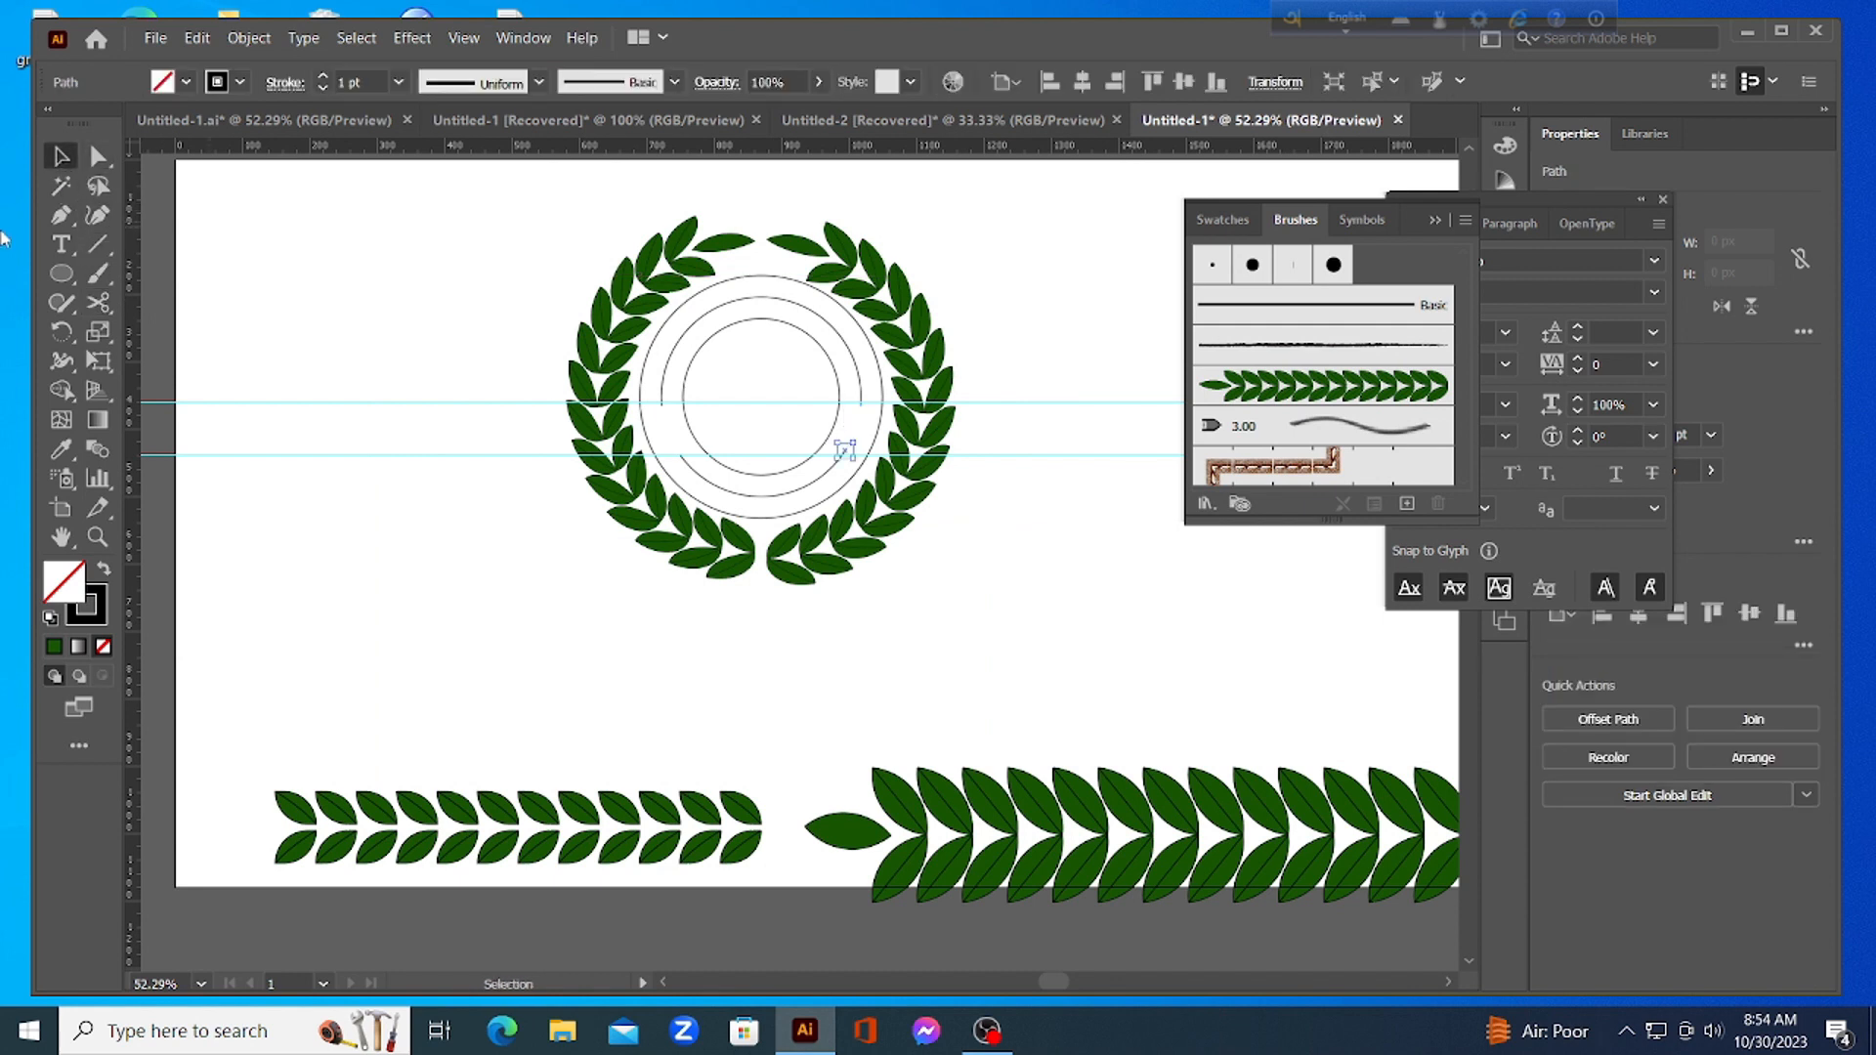
key(ctrl+shift+a)
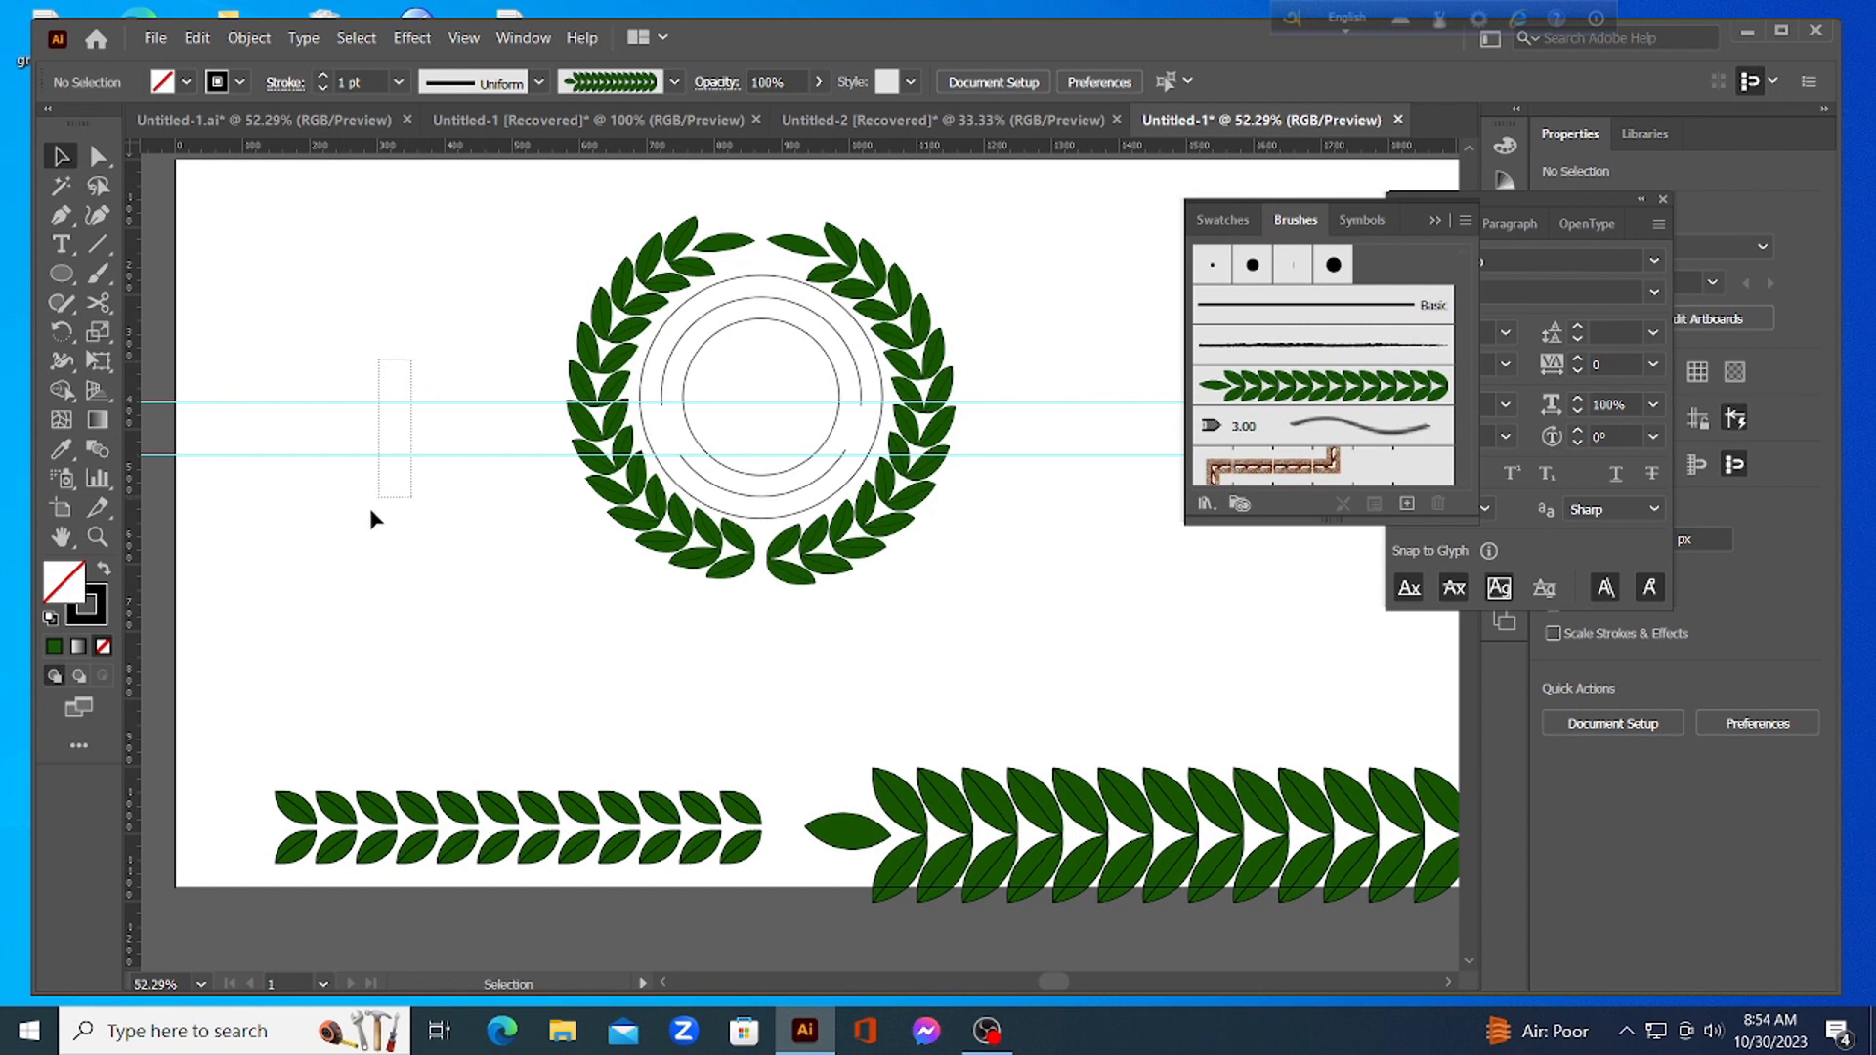
Delete all the horizontal guide pieces on both sides of the wreath
drag(332, 343, 396, 476)
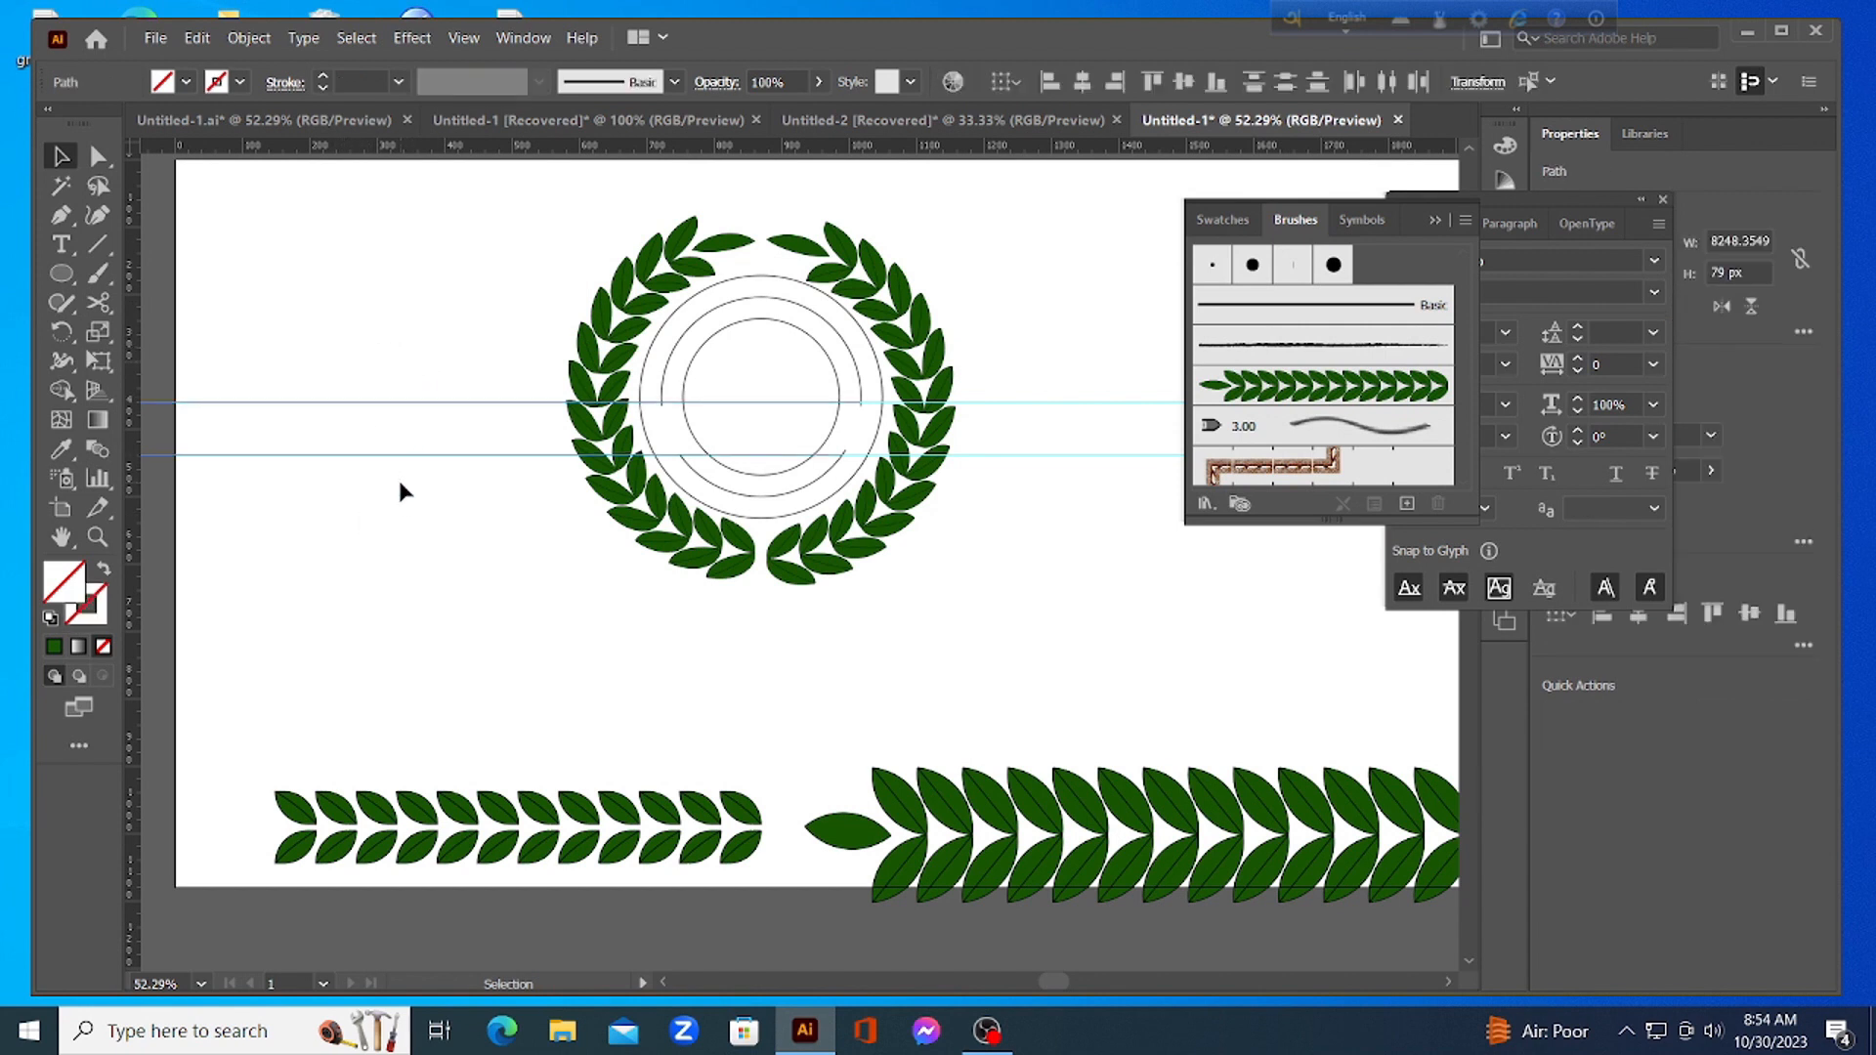
key(Delete)
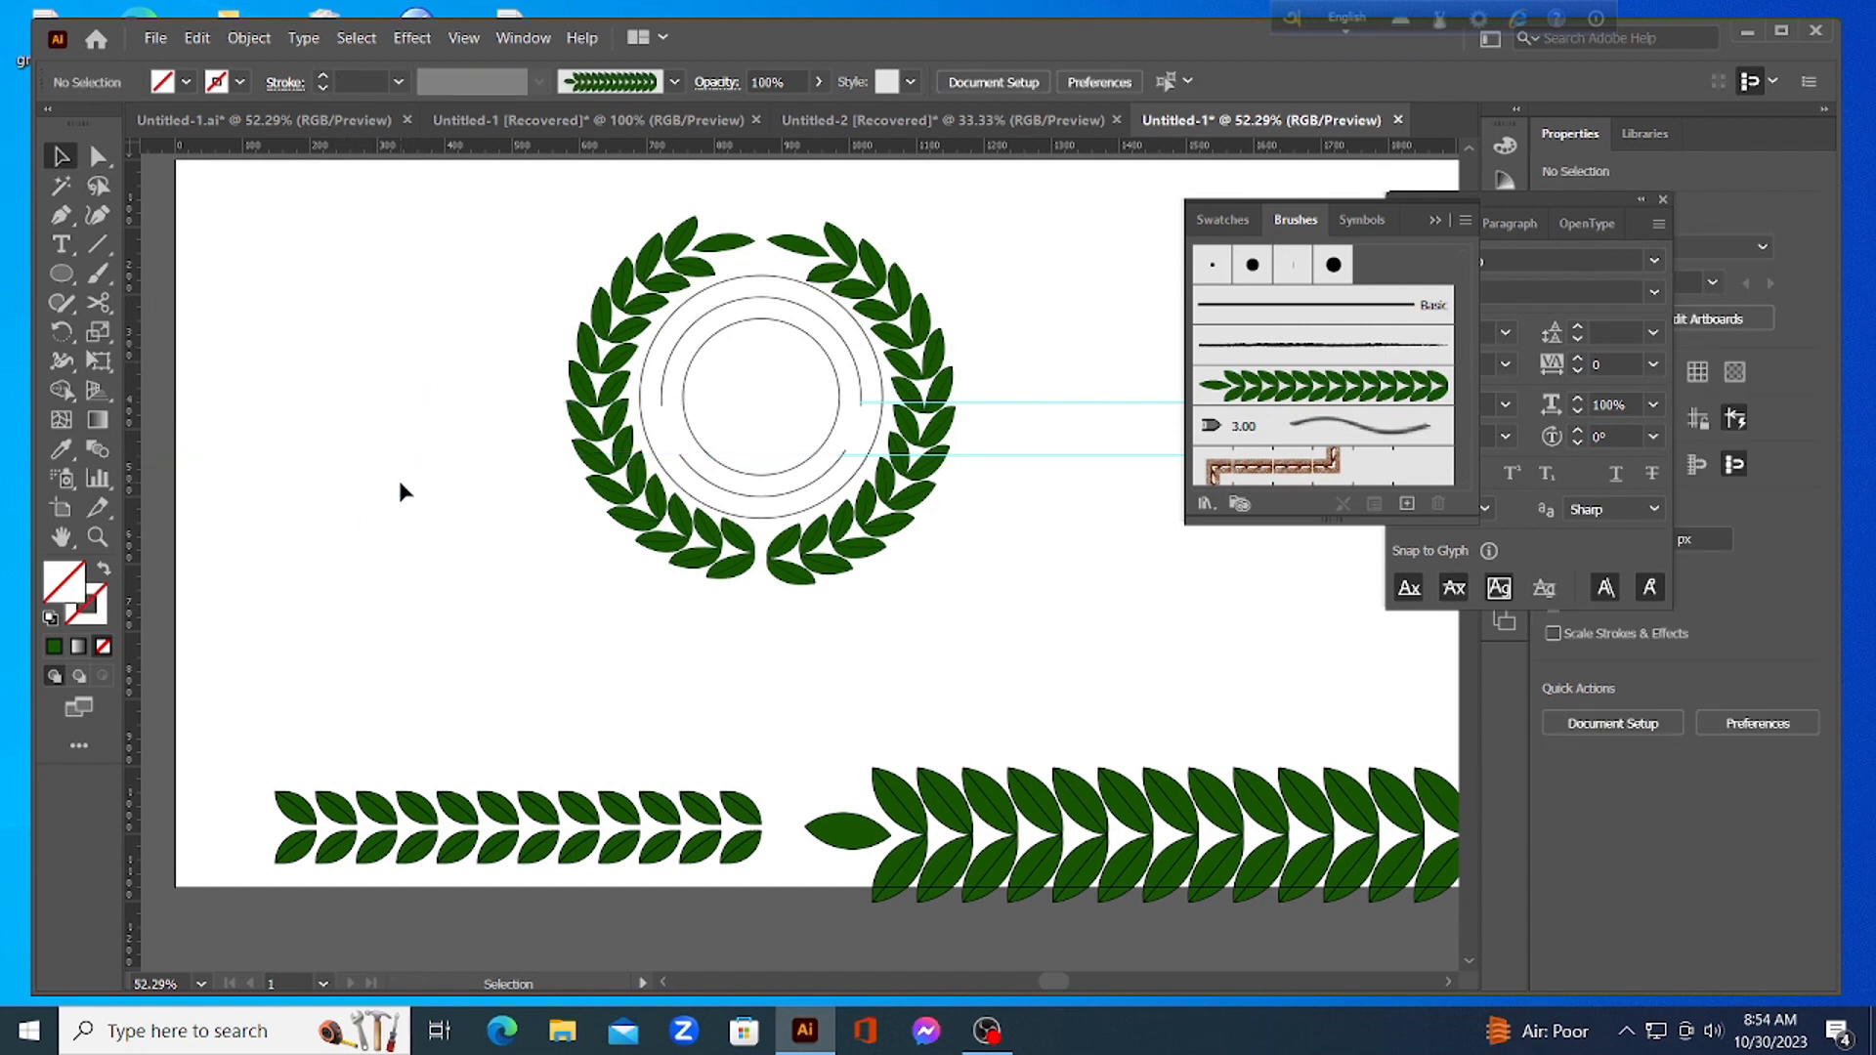
drag(1122, 367, 1061, 565)
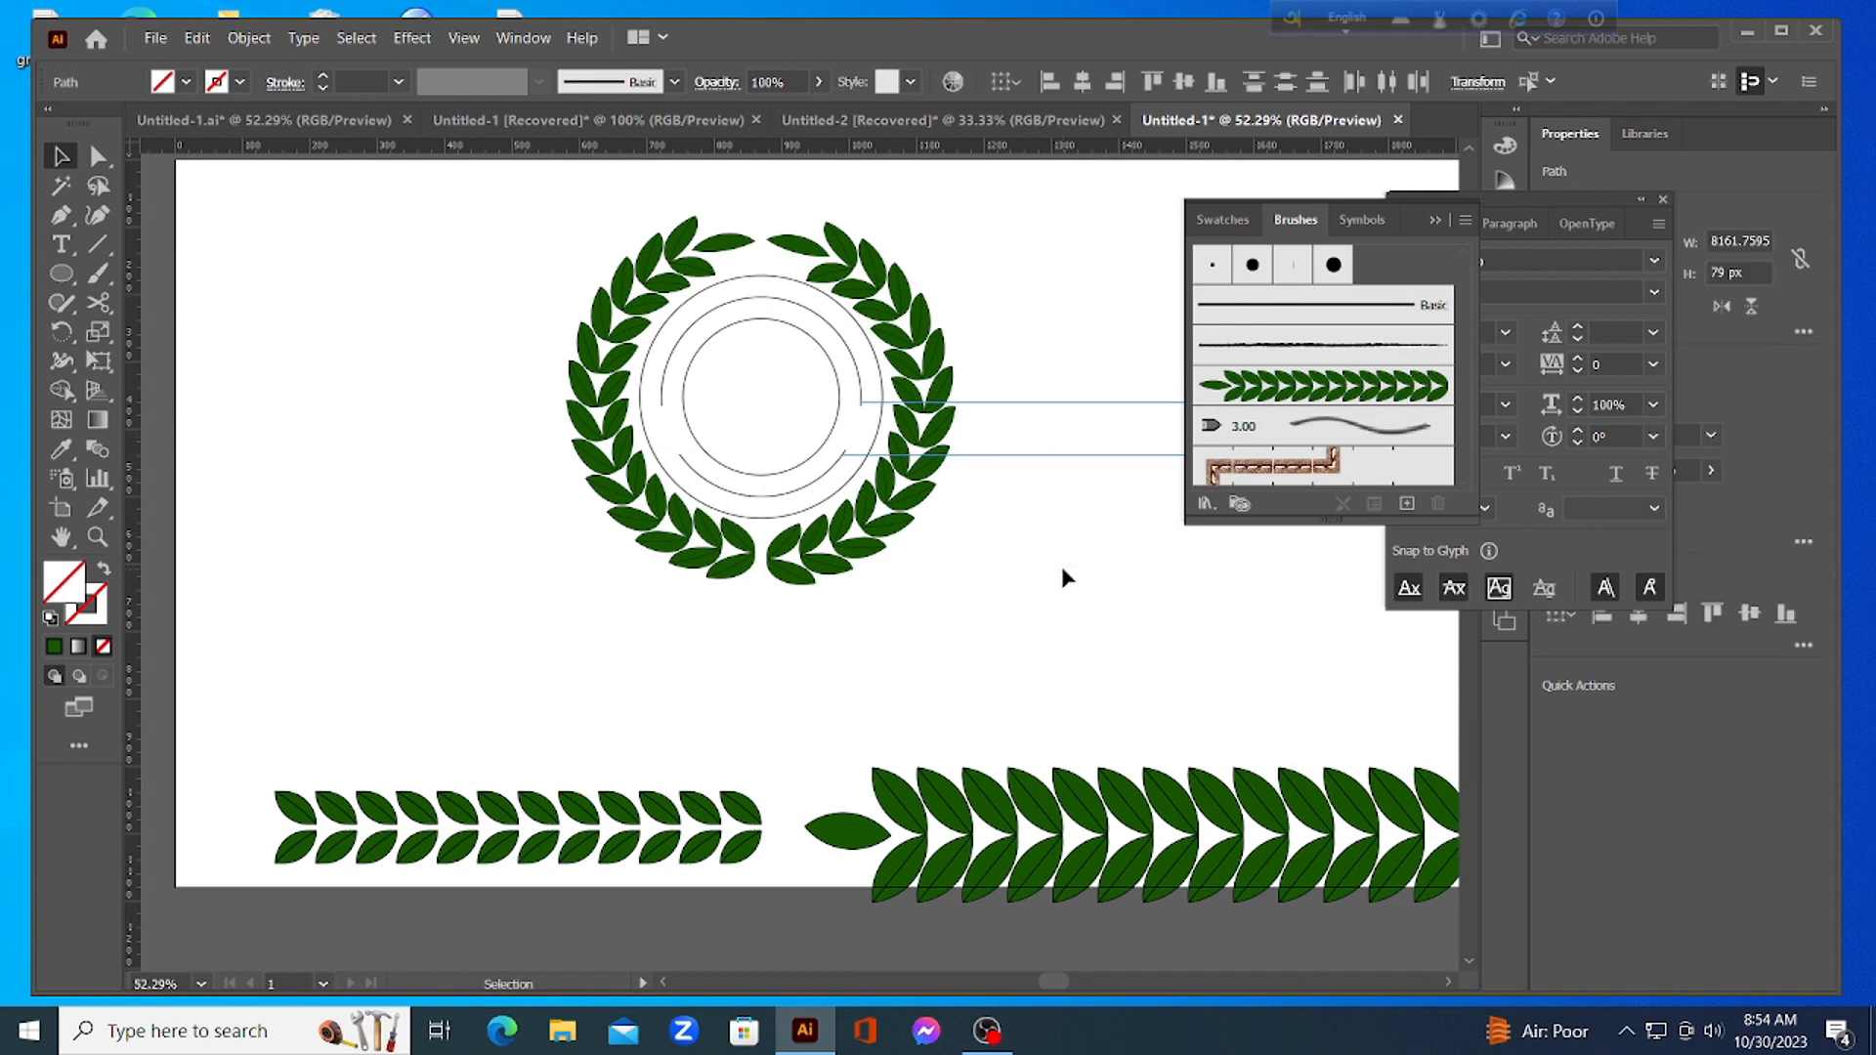
key(Delete)
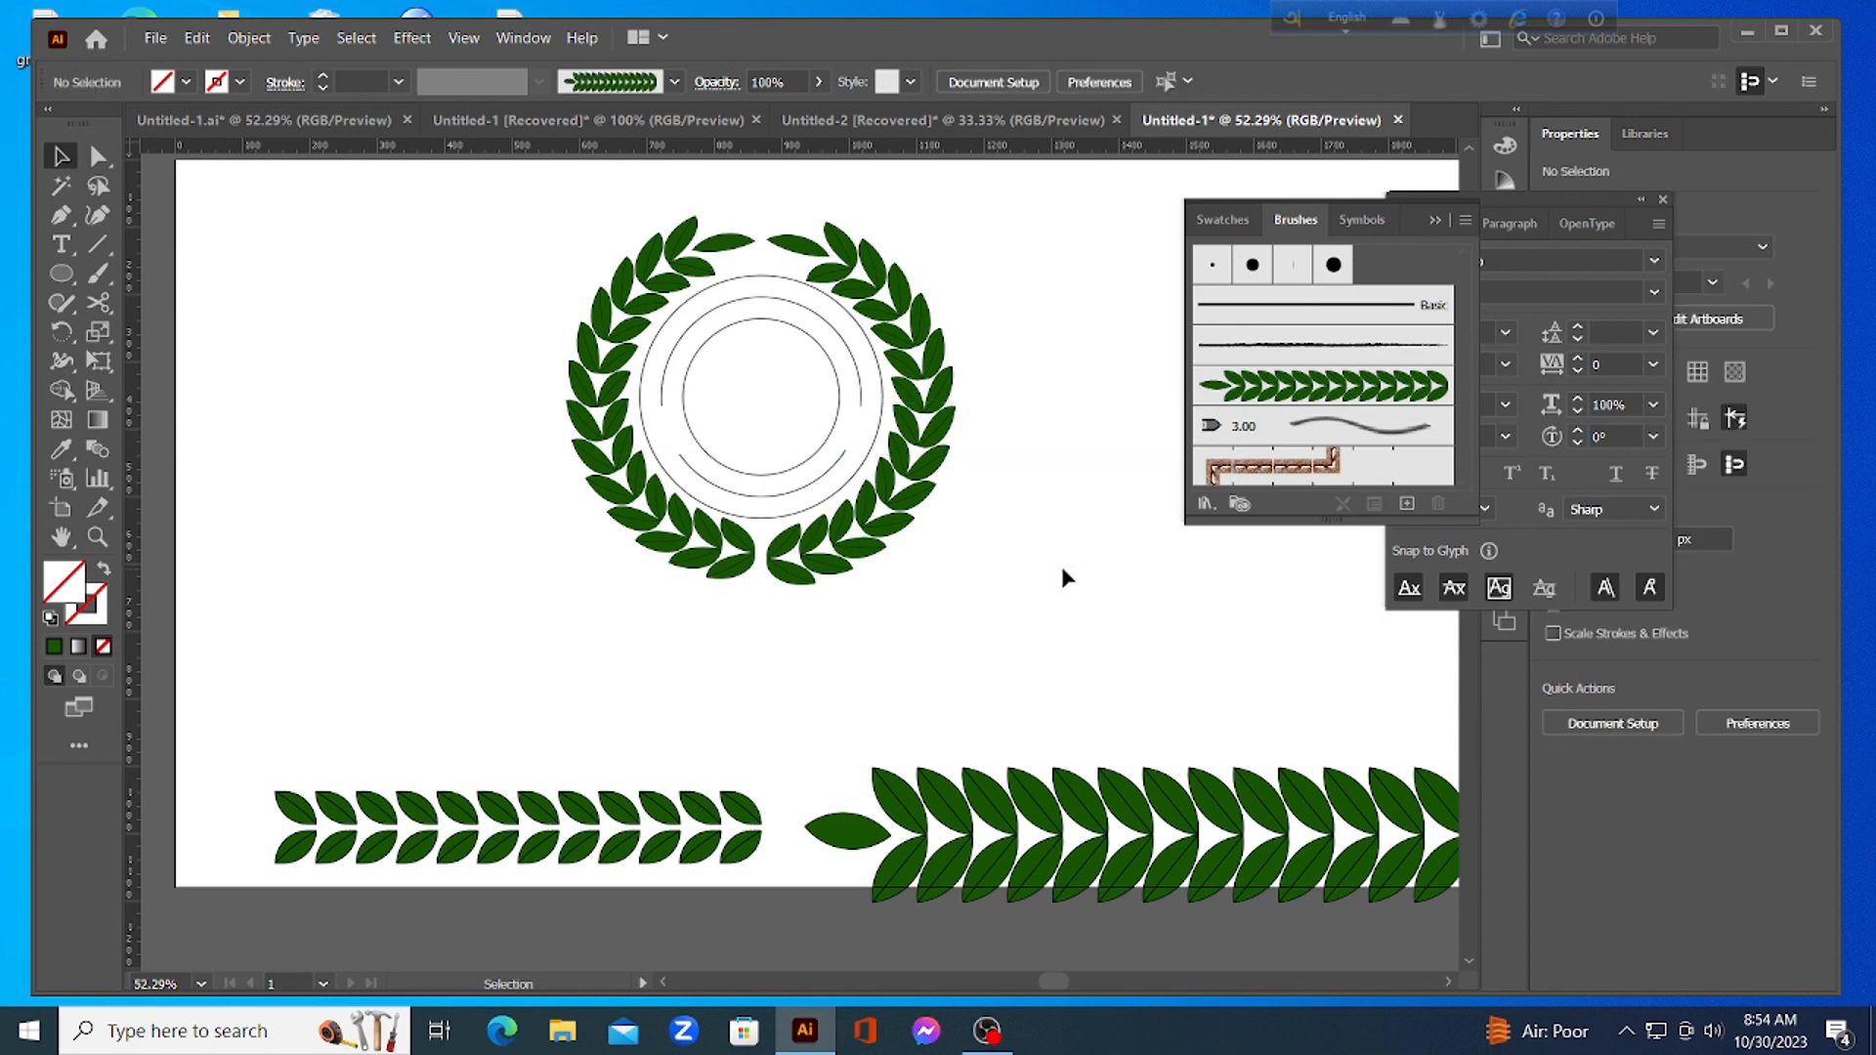
Place type on a path along the middle circle's upper arc and set its font size to 60 pt
click(713, 315)
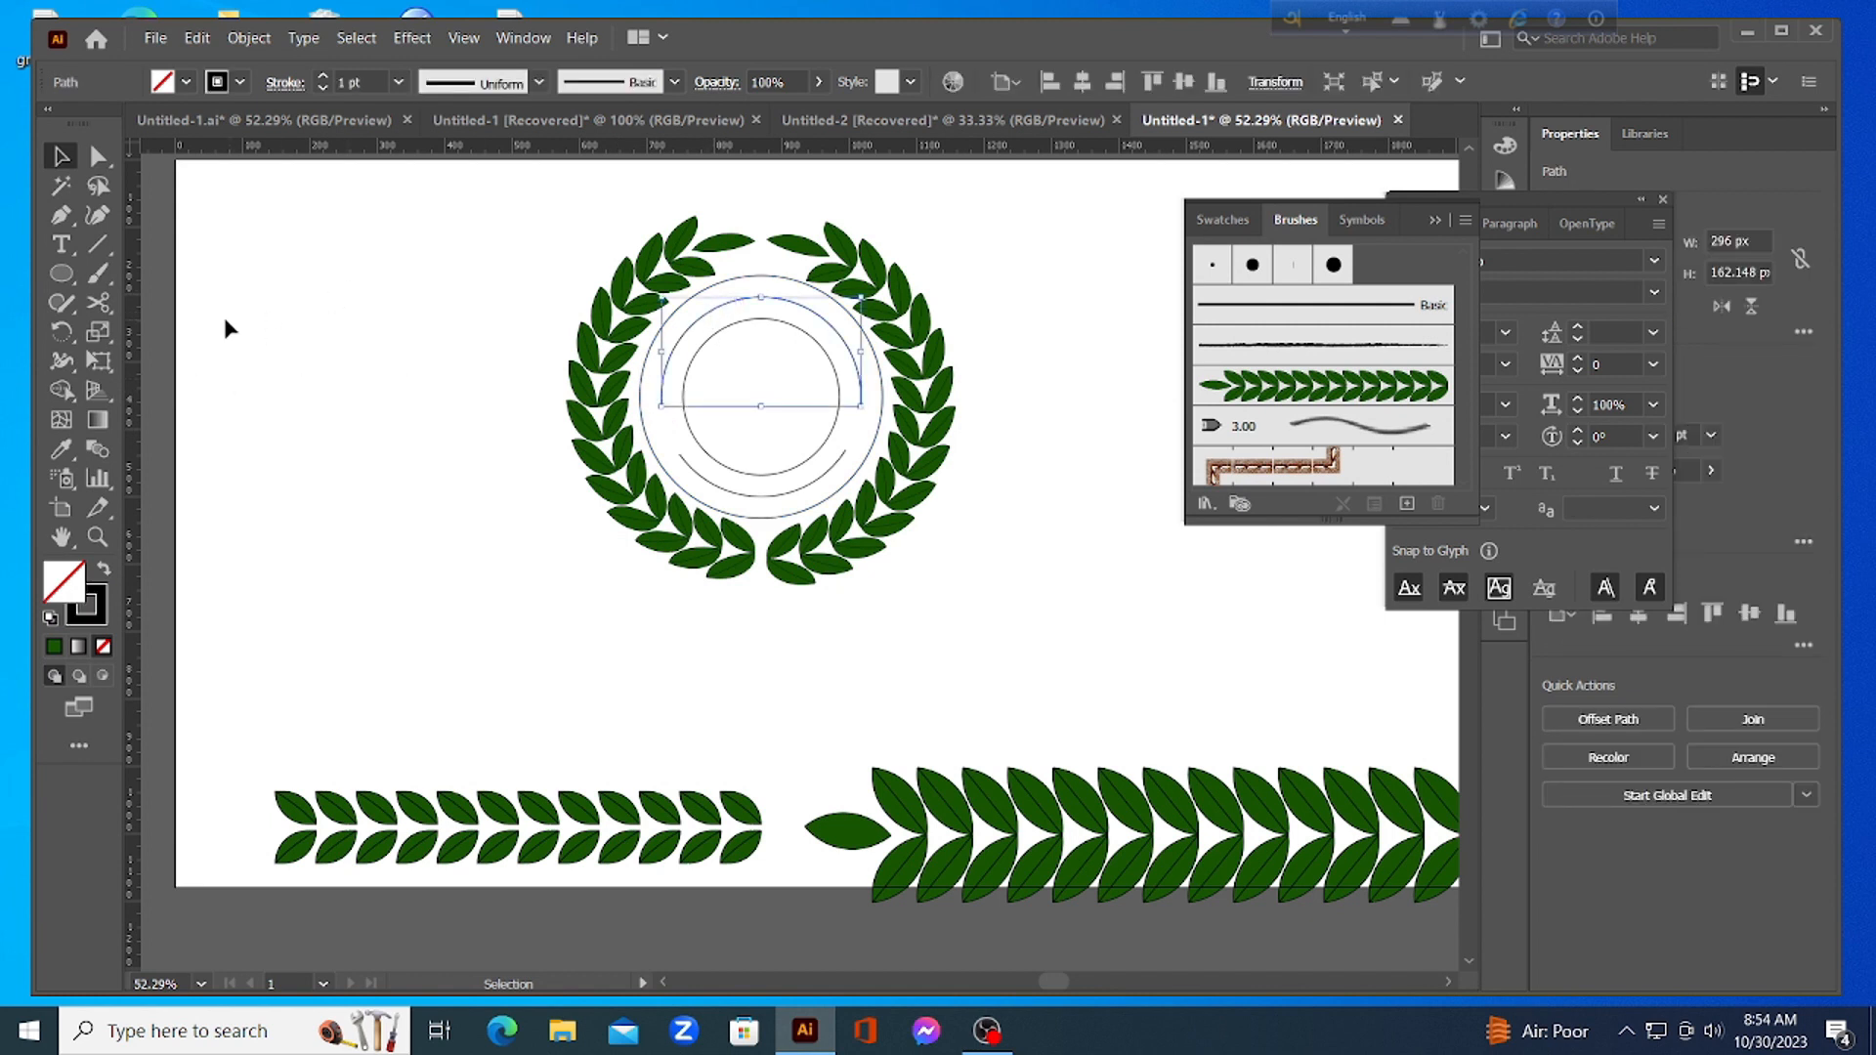
click(76, 251)
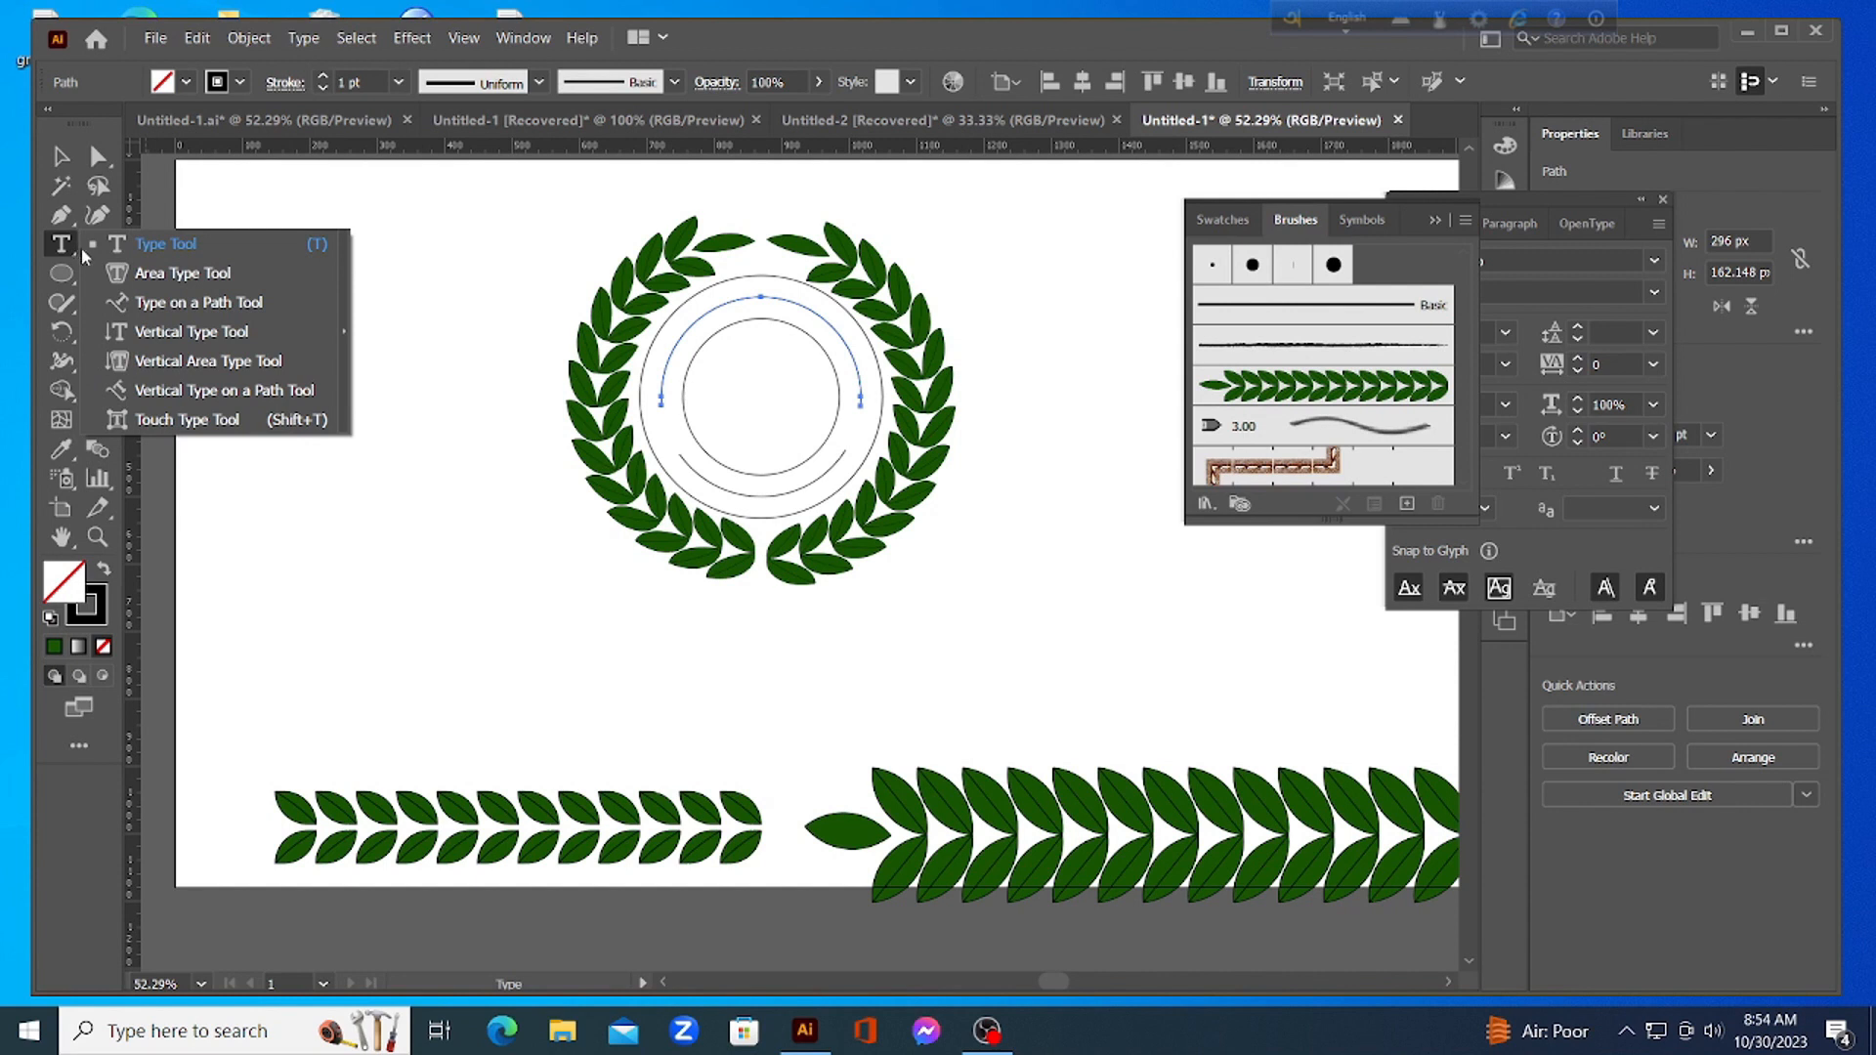
click(185, 302)
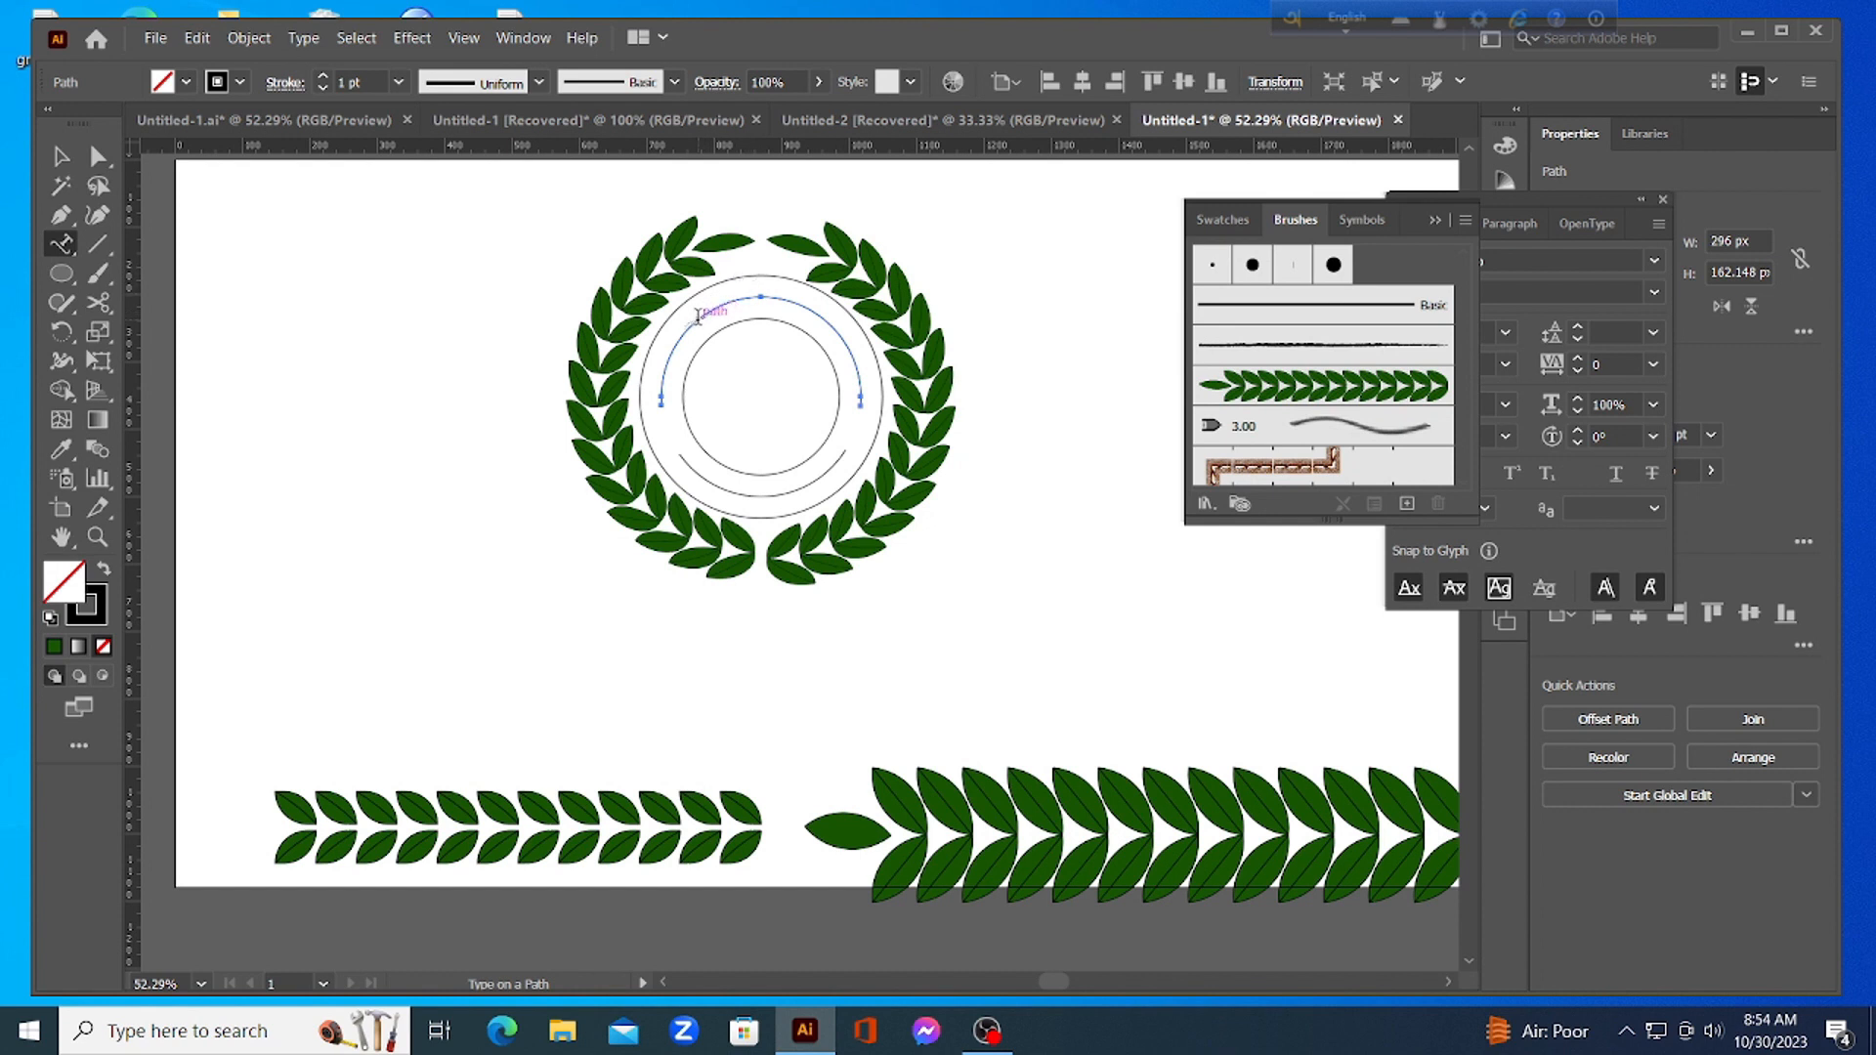
click(683, 329)
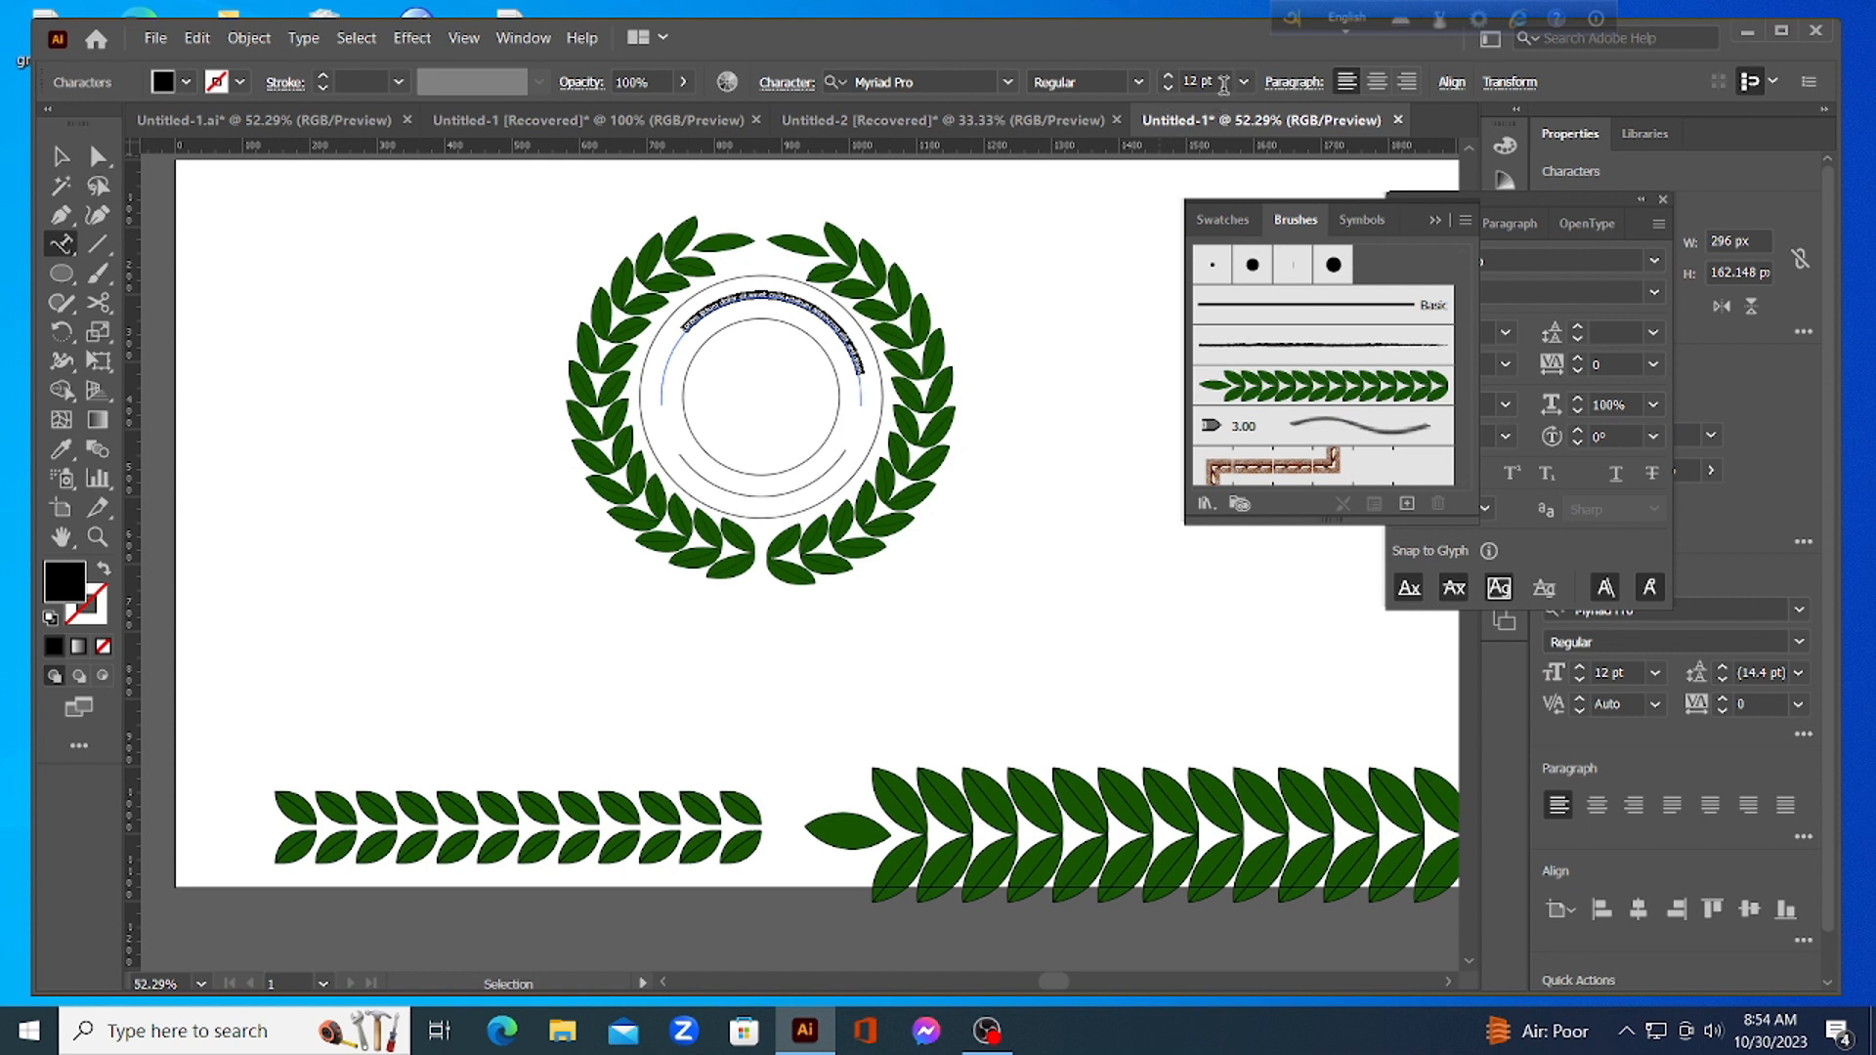
click(1243, 81)
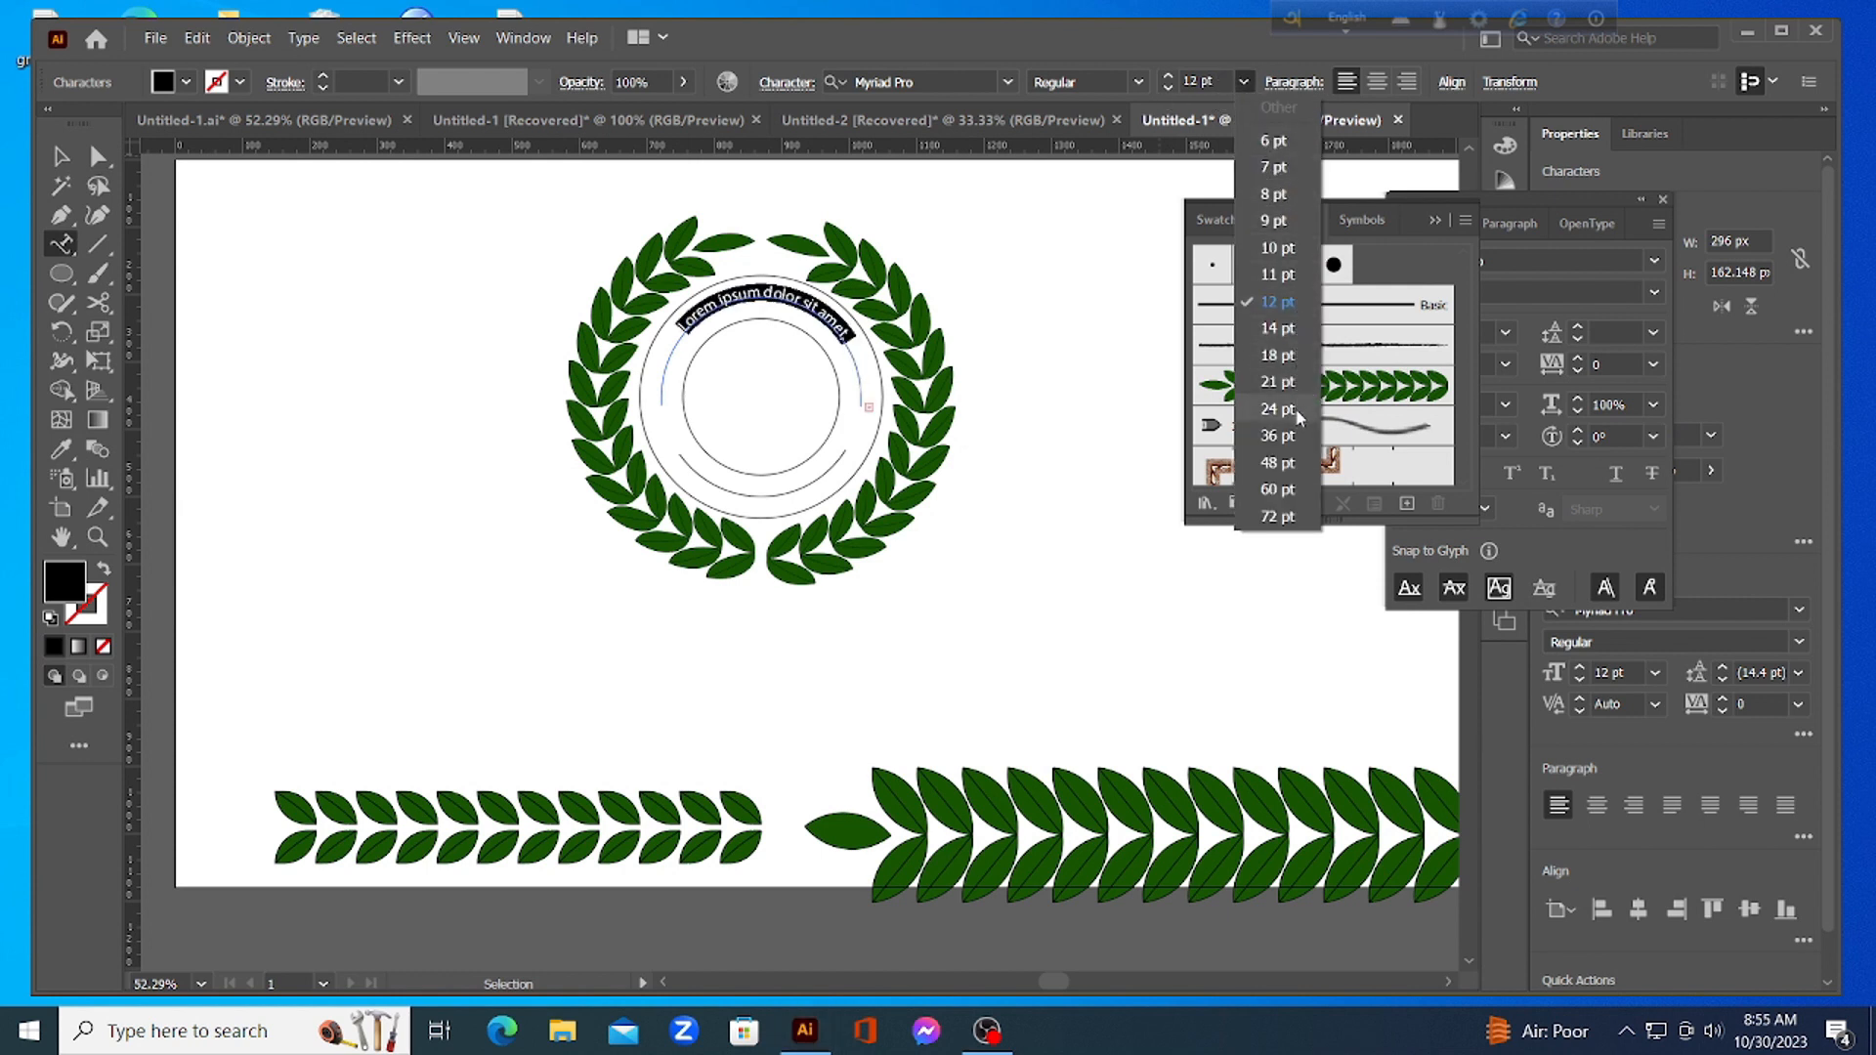
click(1290, 489)
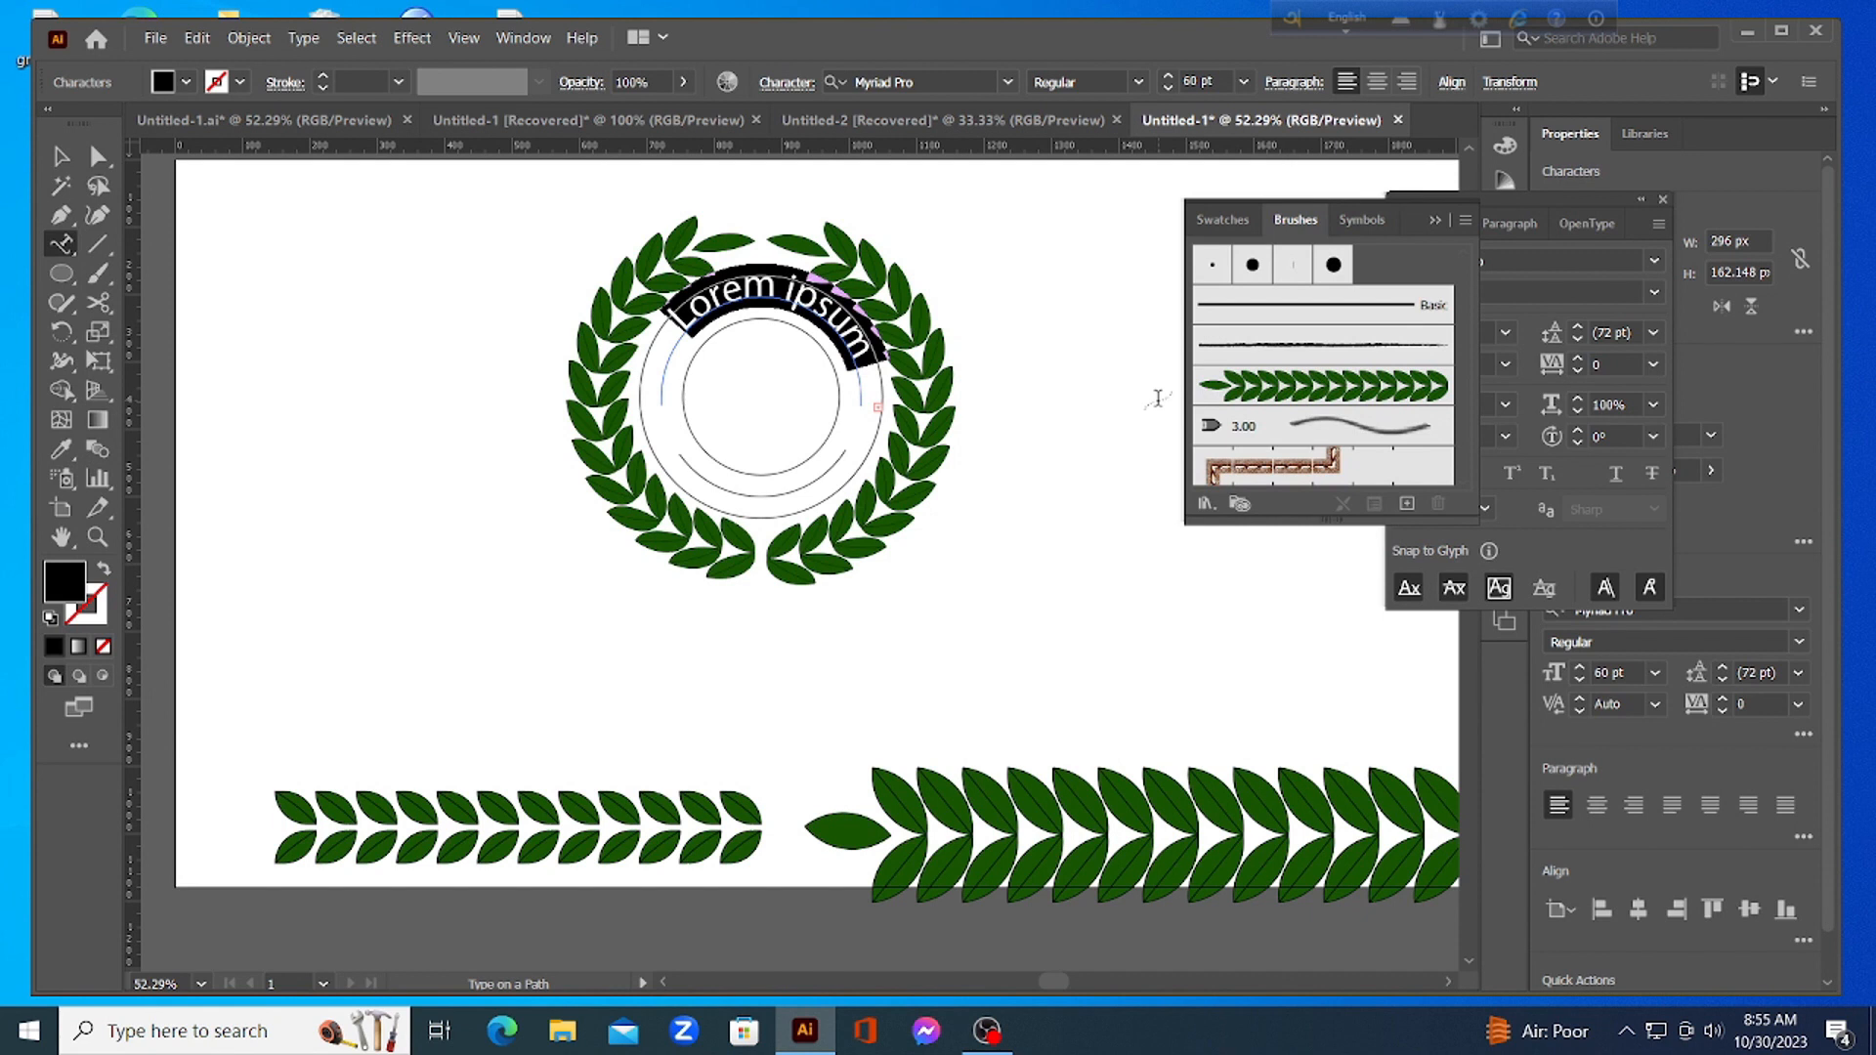
Replace the placeholder text on the upper arc with "MOYNUL GRAPHICS"
text(M)
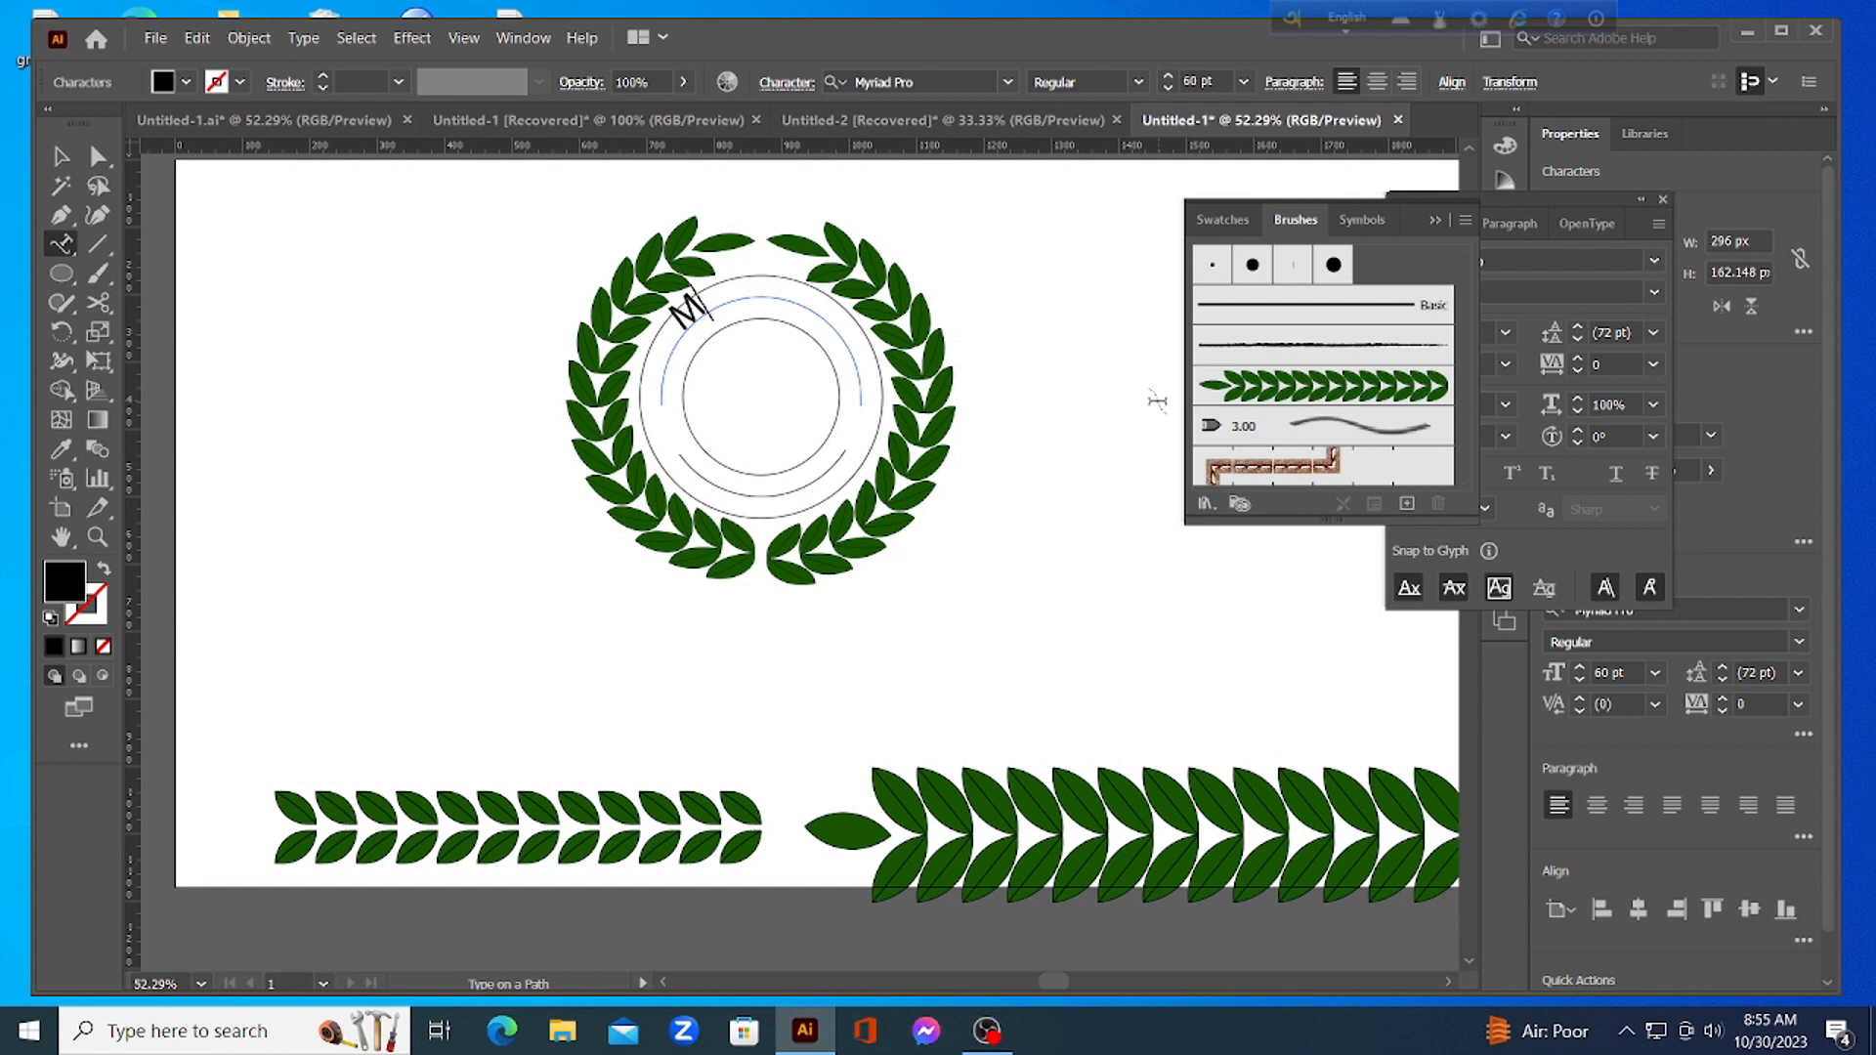
text(OYNUL)
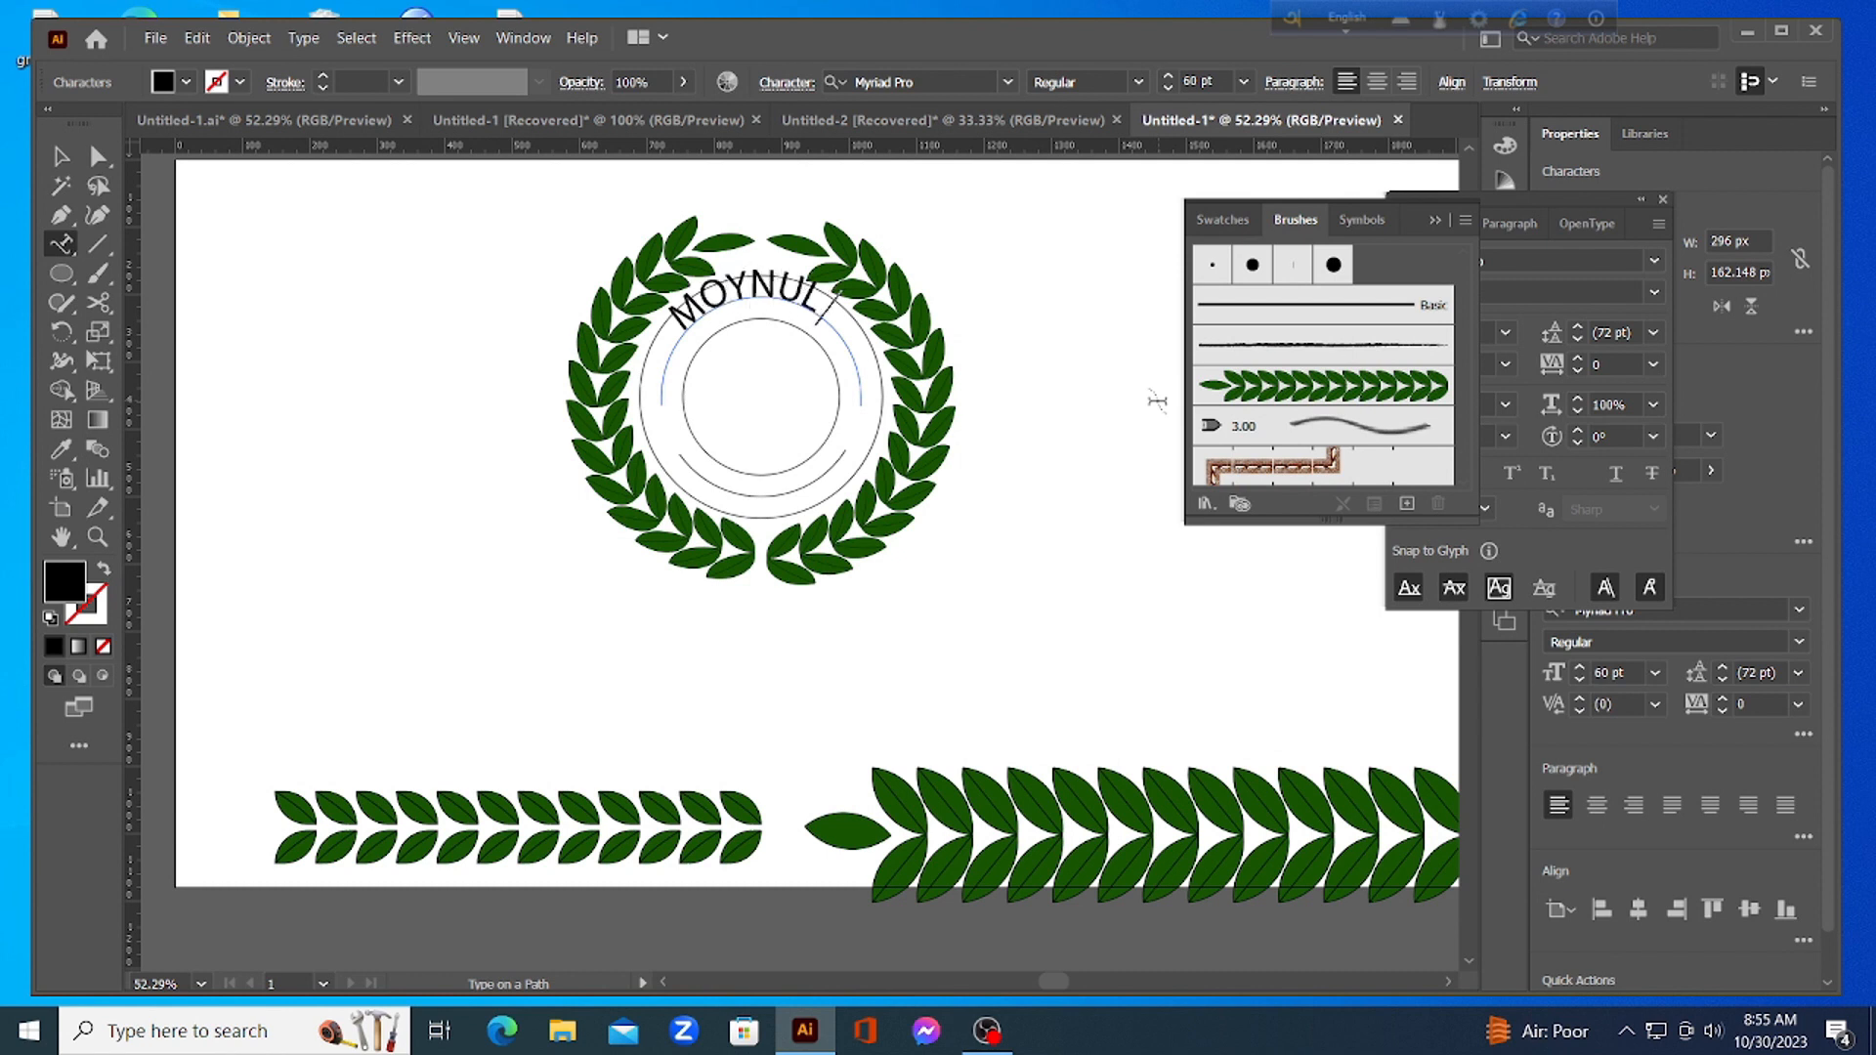
text( GRAPH)
click(60, 155)
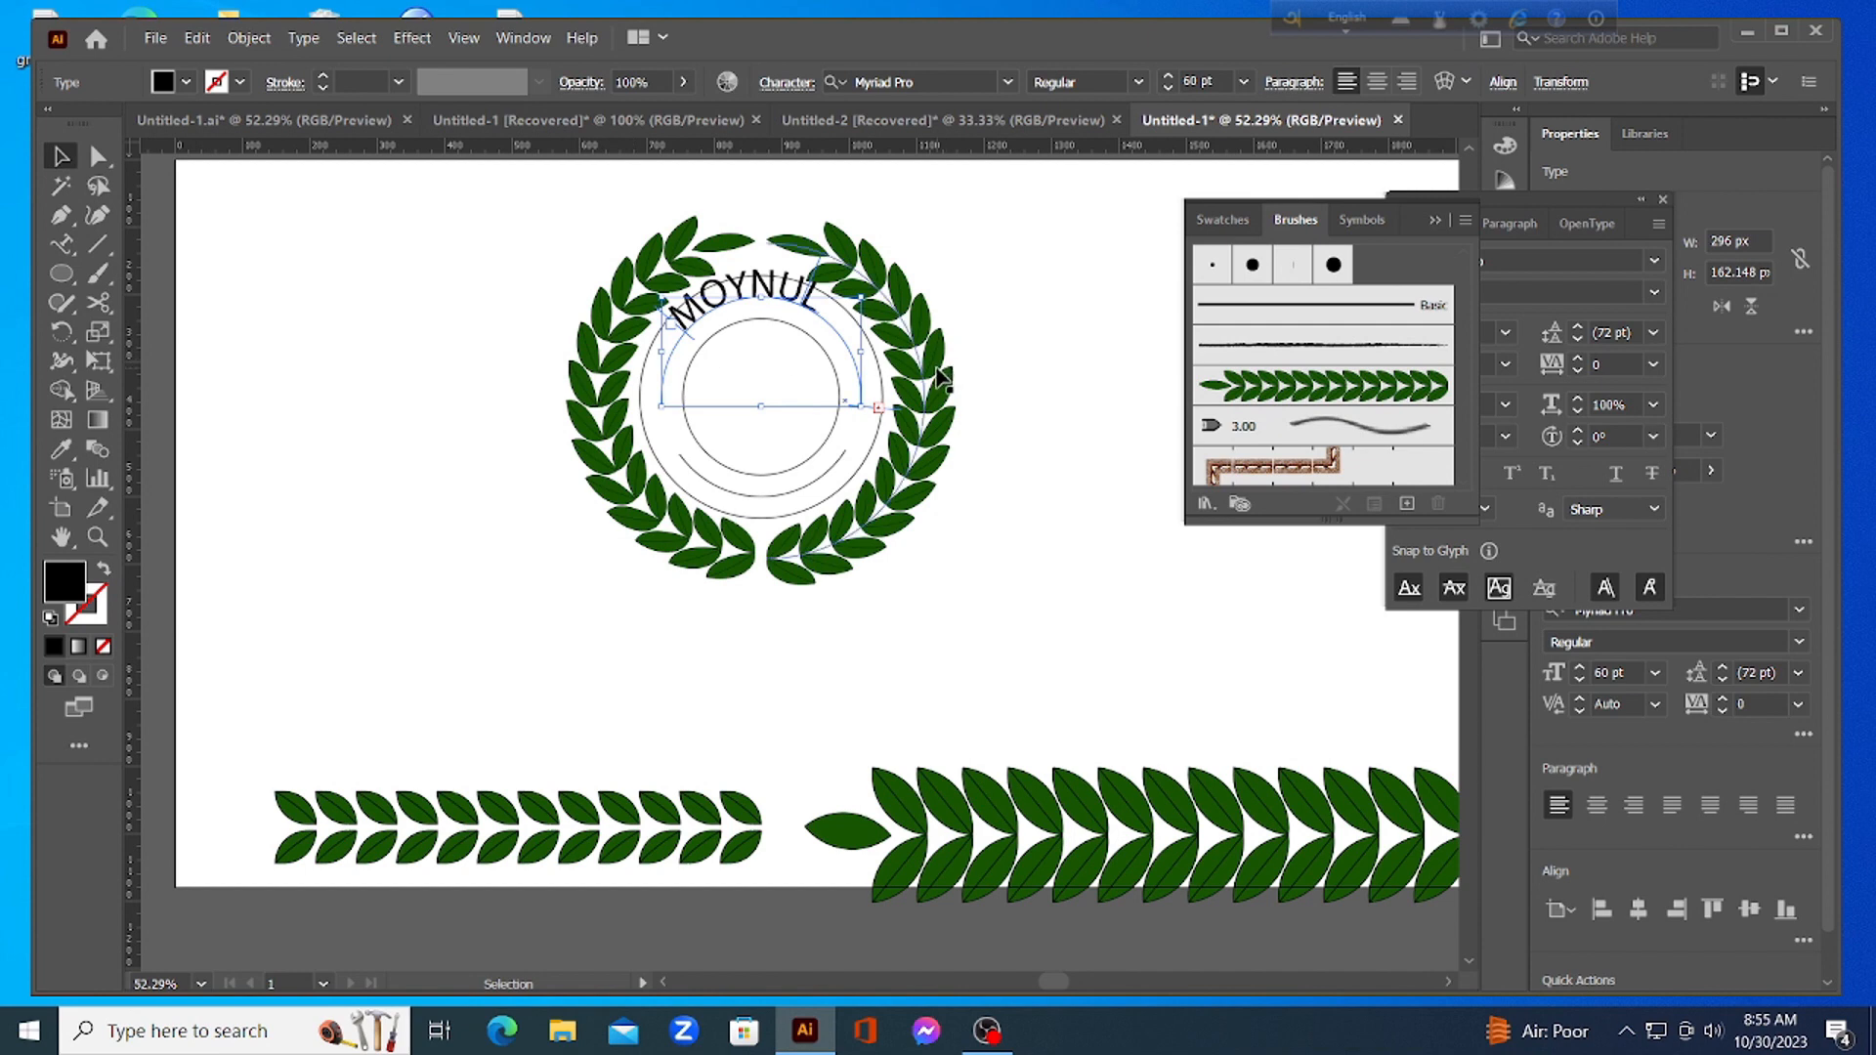
Move the start of the curved text down to near the upper arc's left end so the whole wording fits
alt+scroll(936, 371, up, 3)
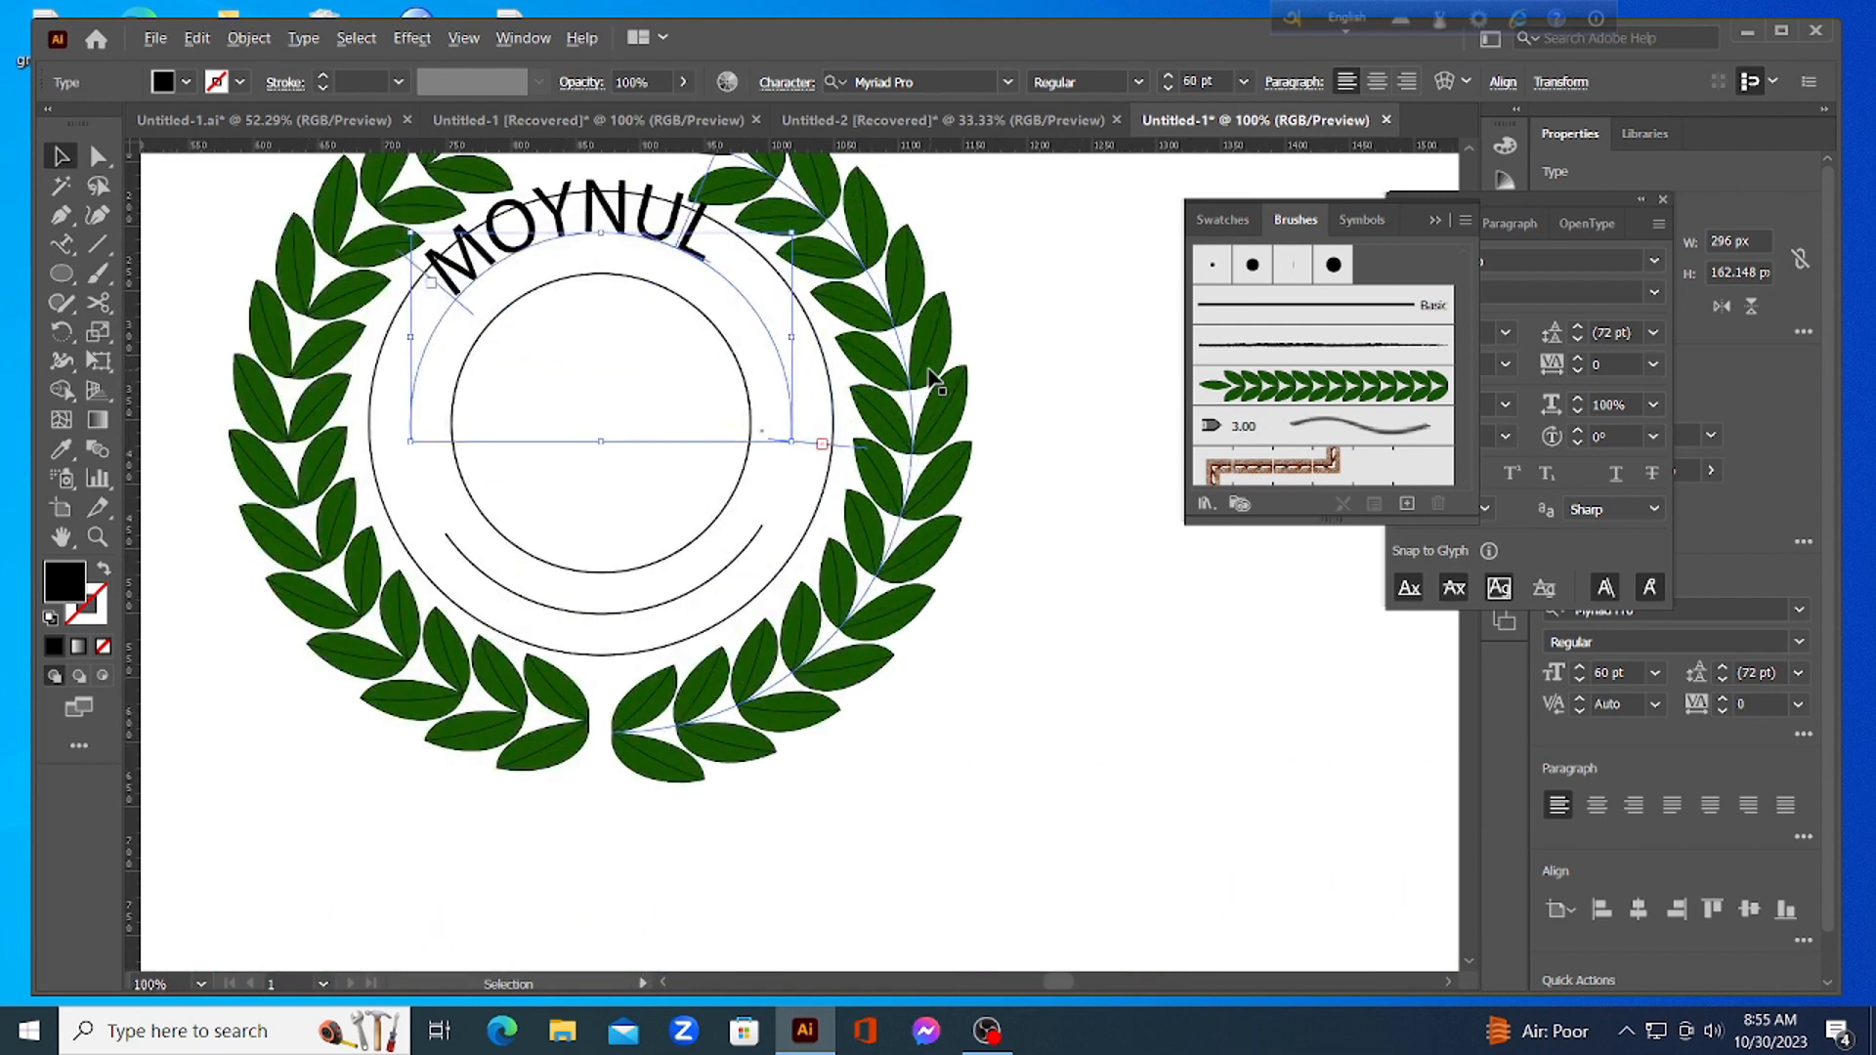
alt+scroll(936, 379, up, 1)
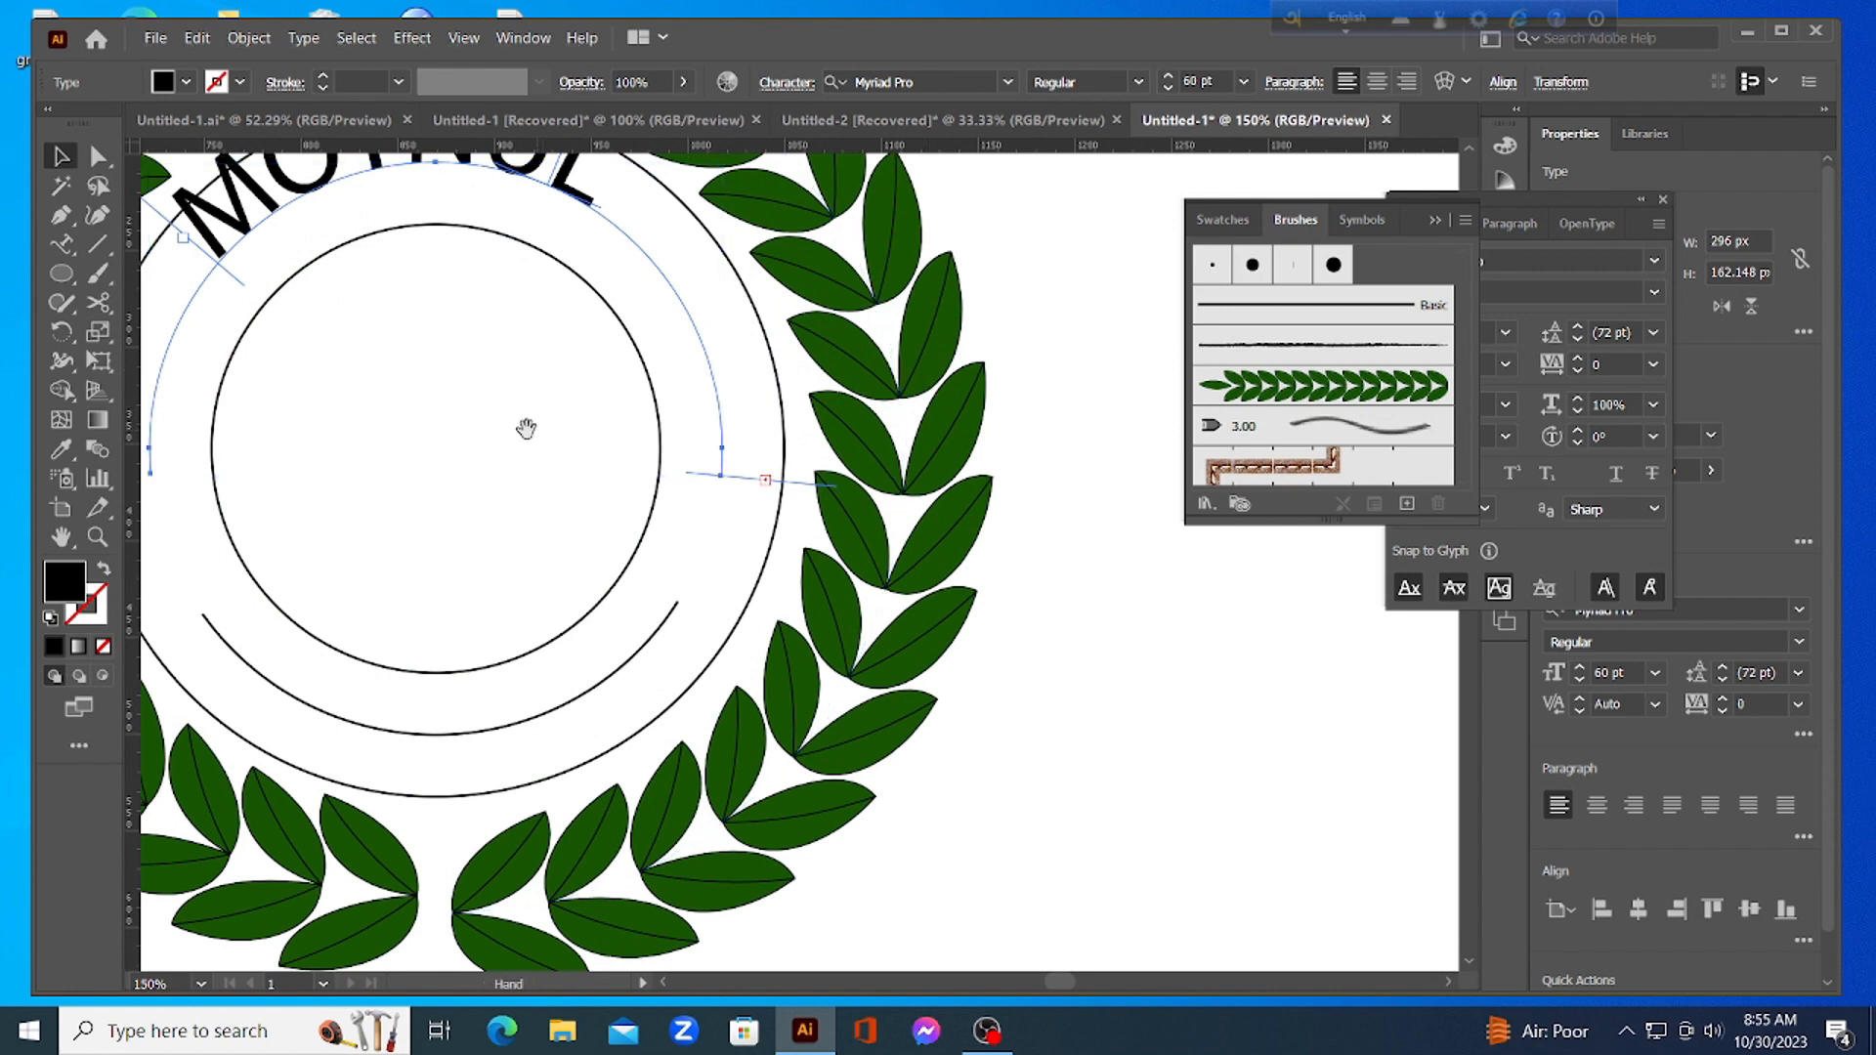
drag(526, 428, 772, 657)
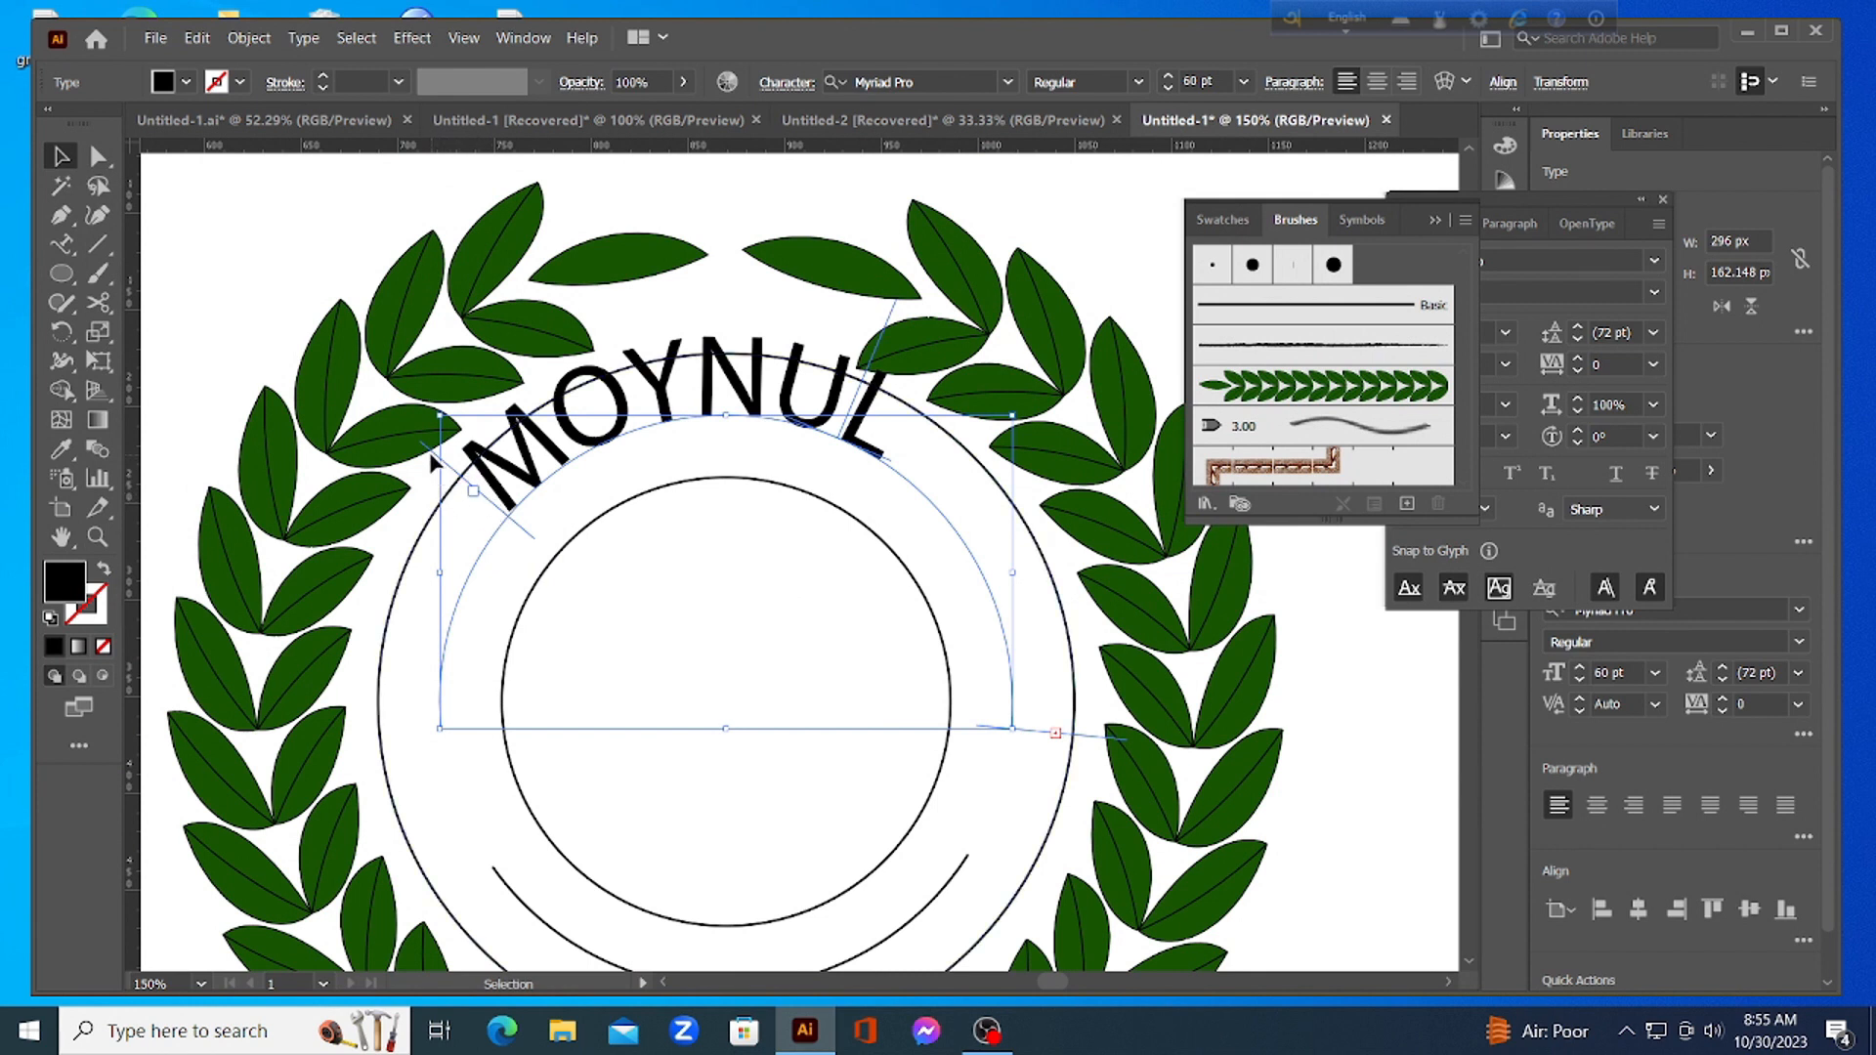
drag(433, 459, 407, 692)
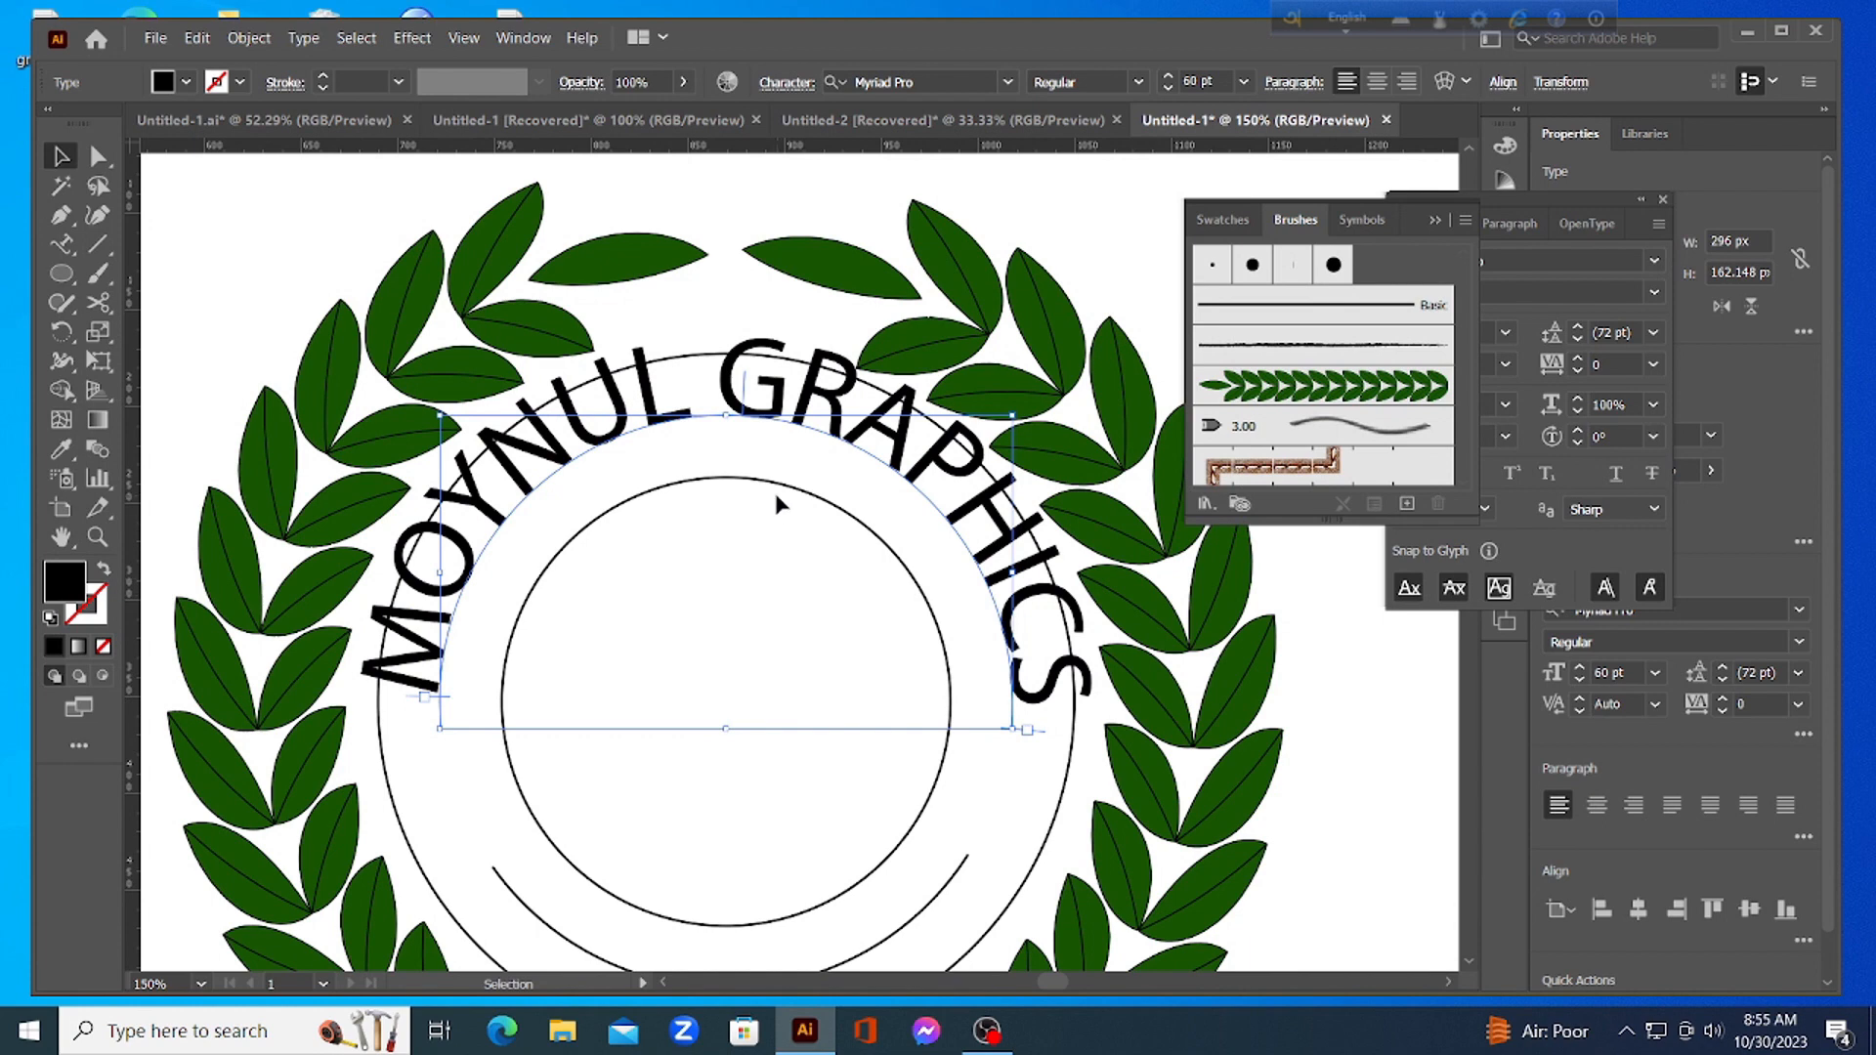
Set the baseline shift of the upper curved text to -21 pt so it sits between the two circles
scroll(727, 507, down, 2)
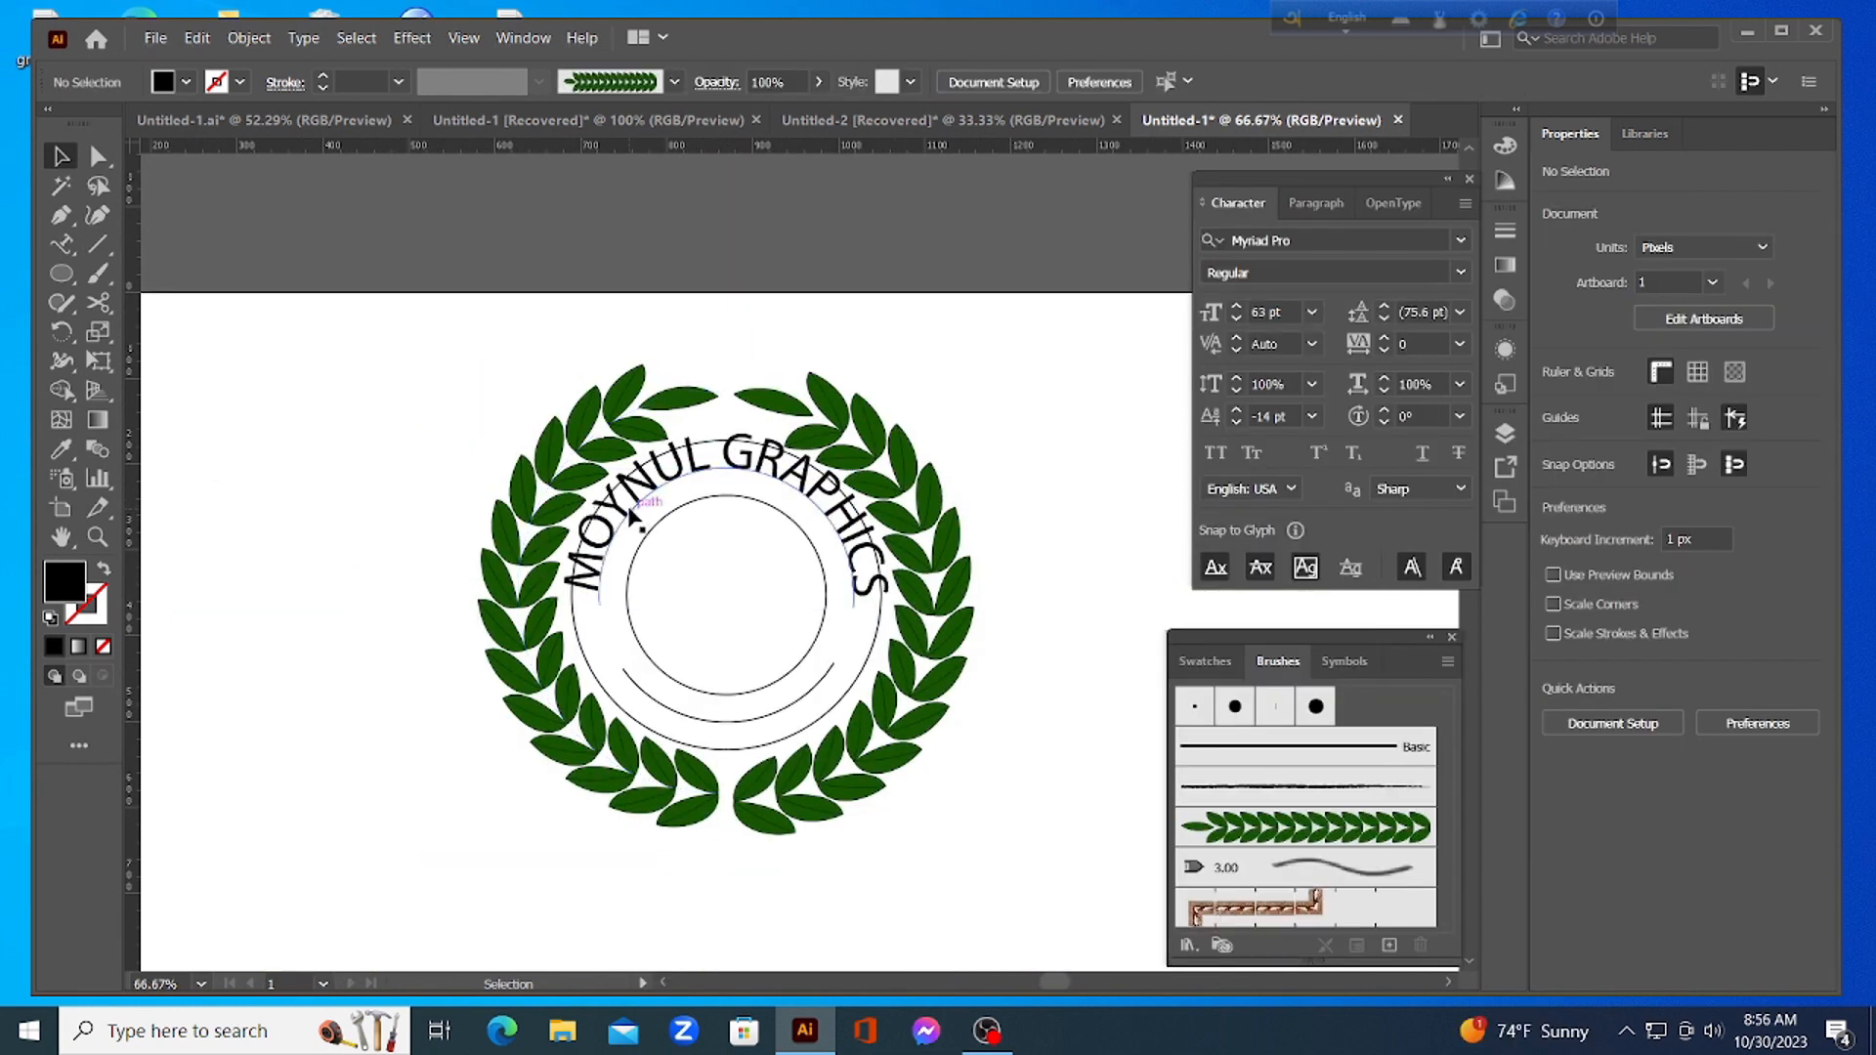
click(638, 520)
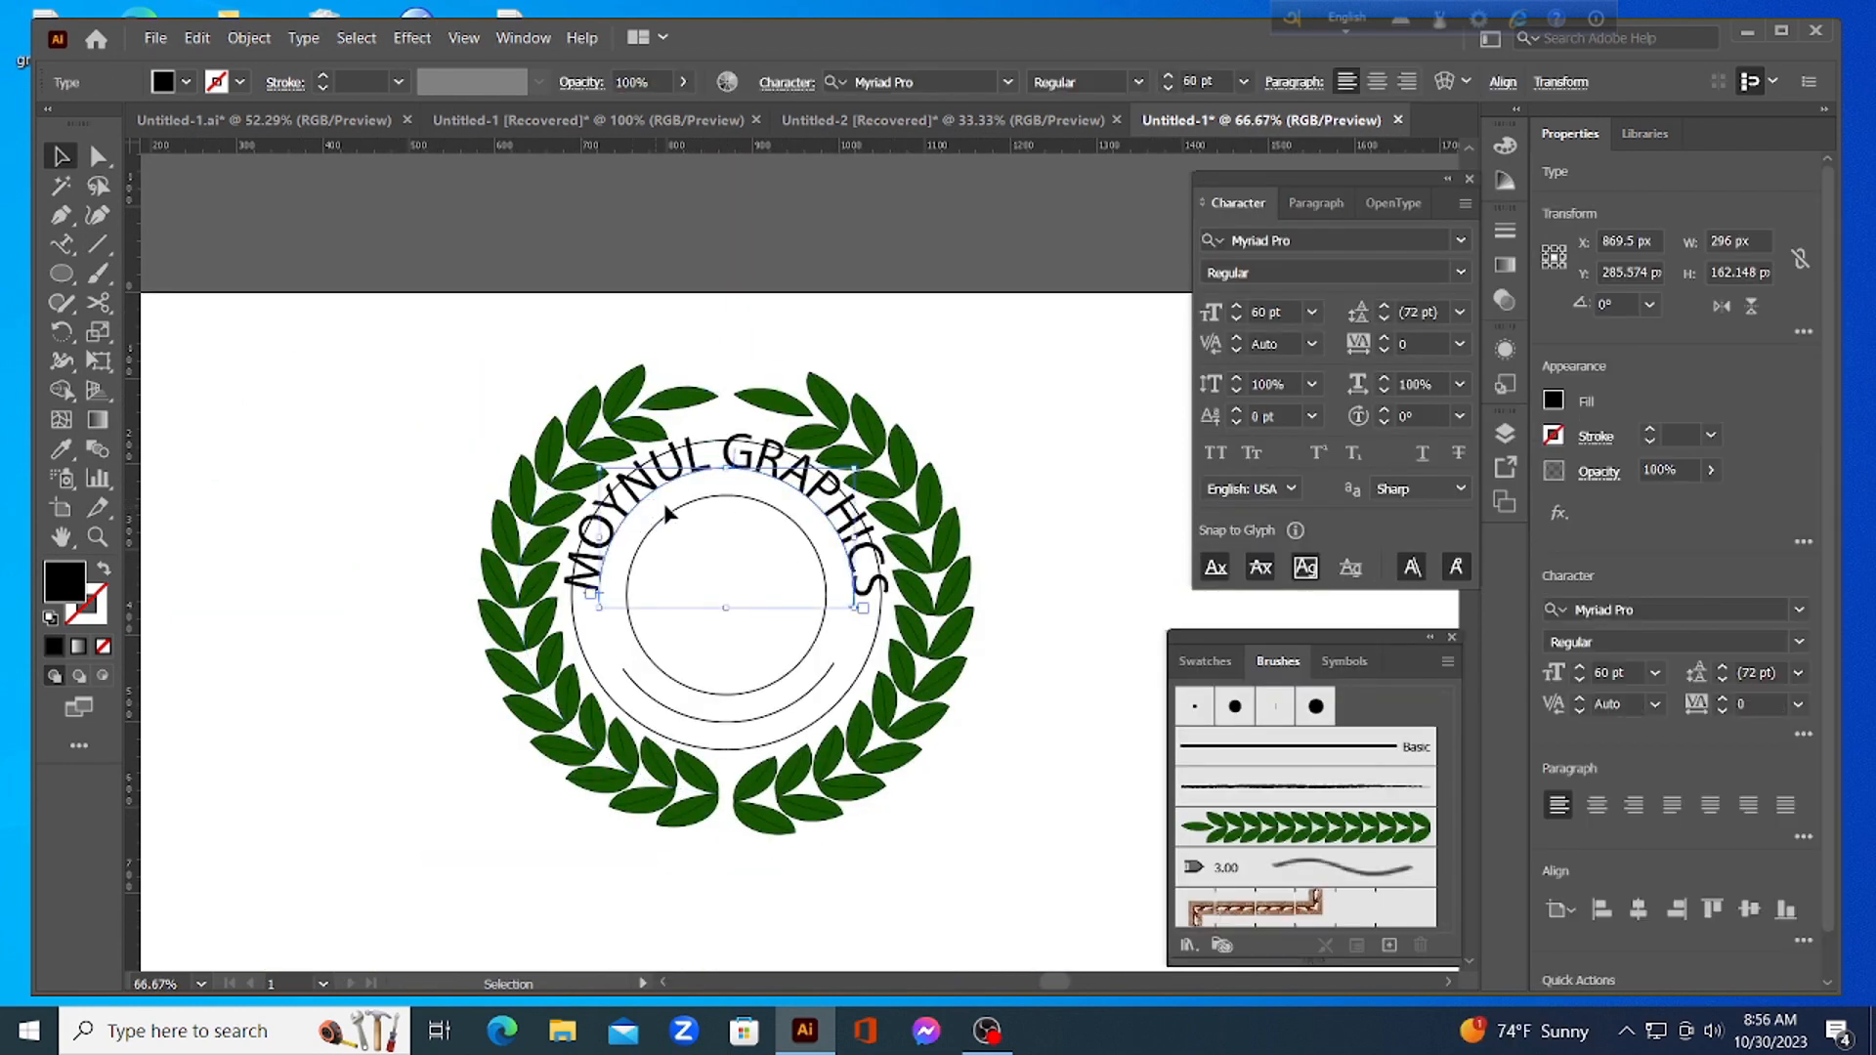
click(1073, 451)
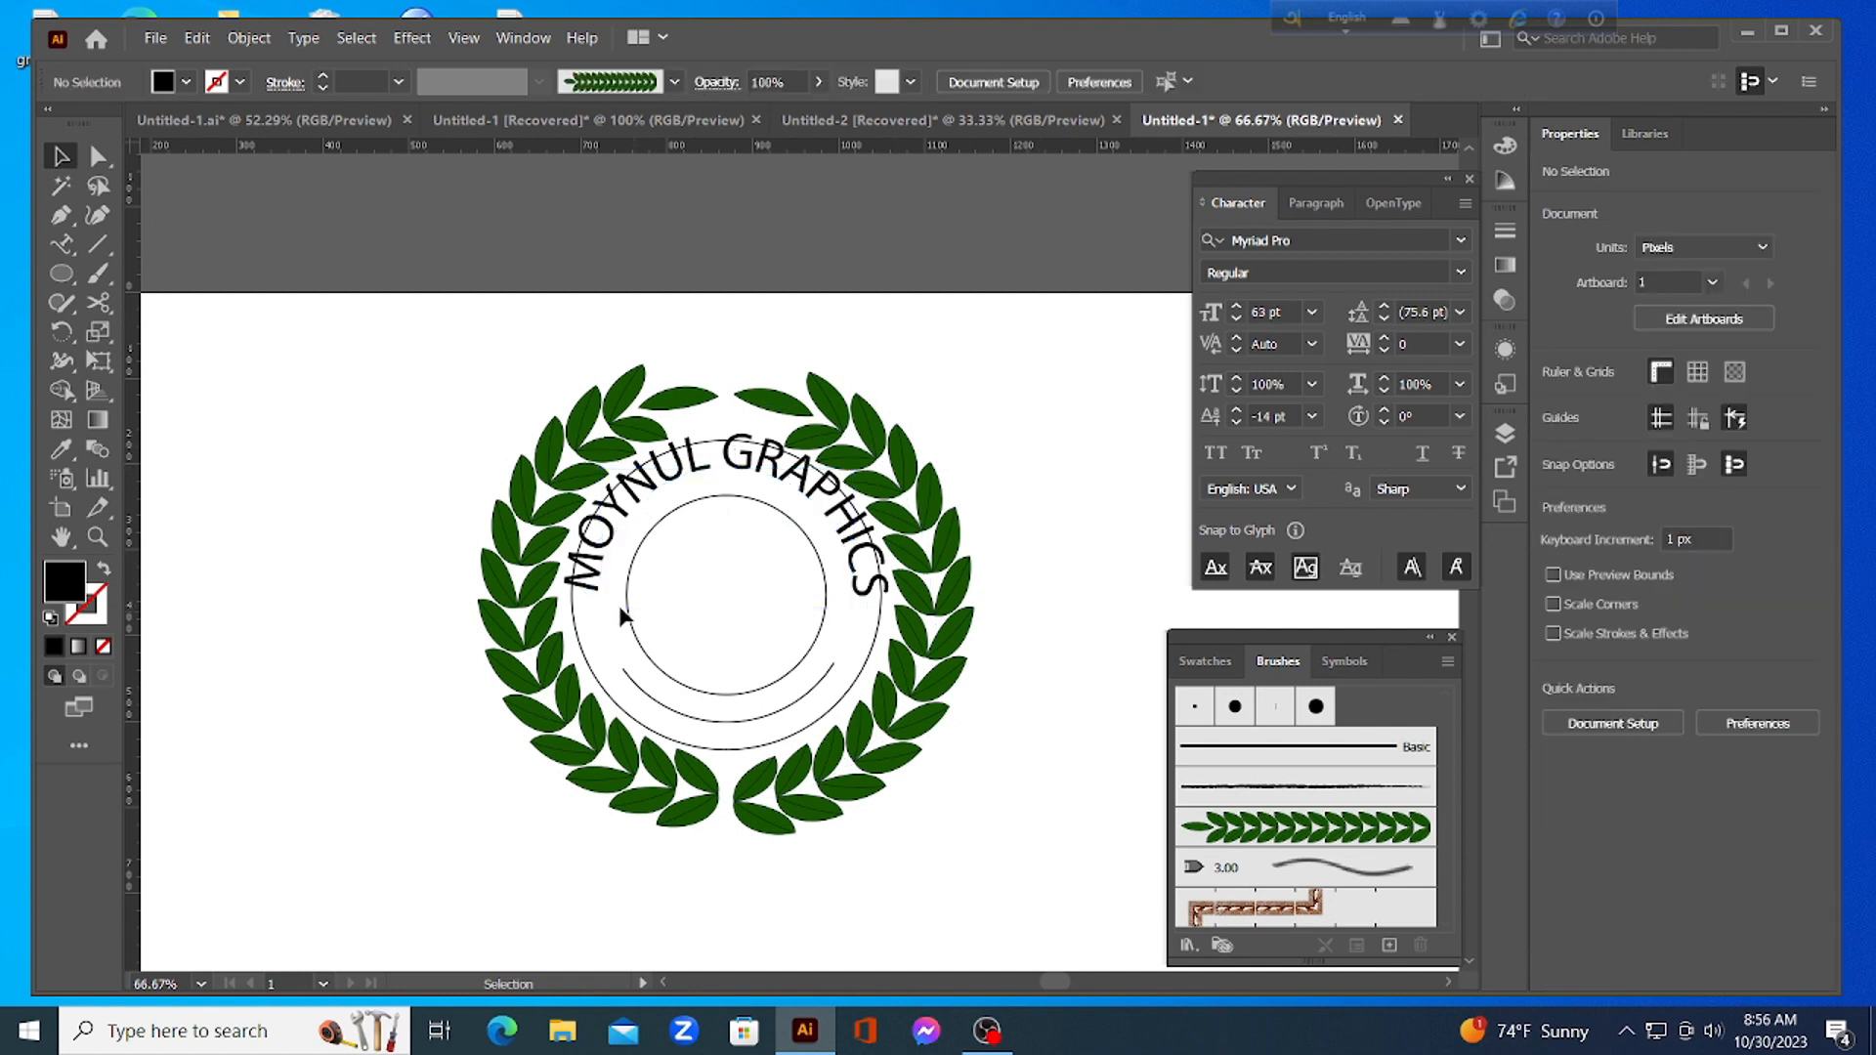
click(638, 508)
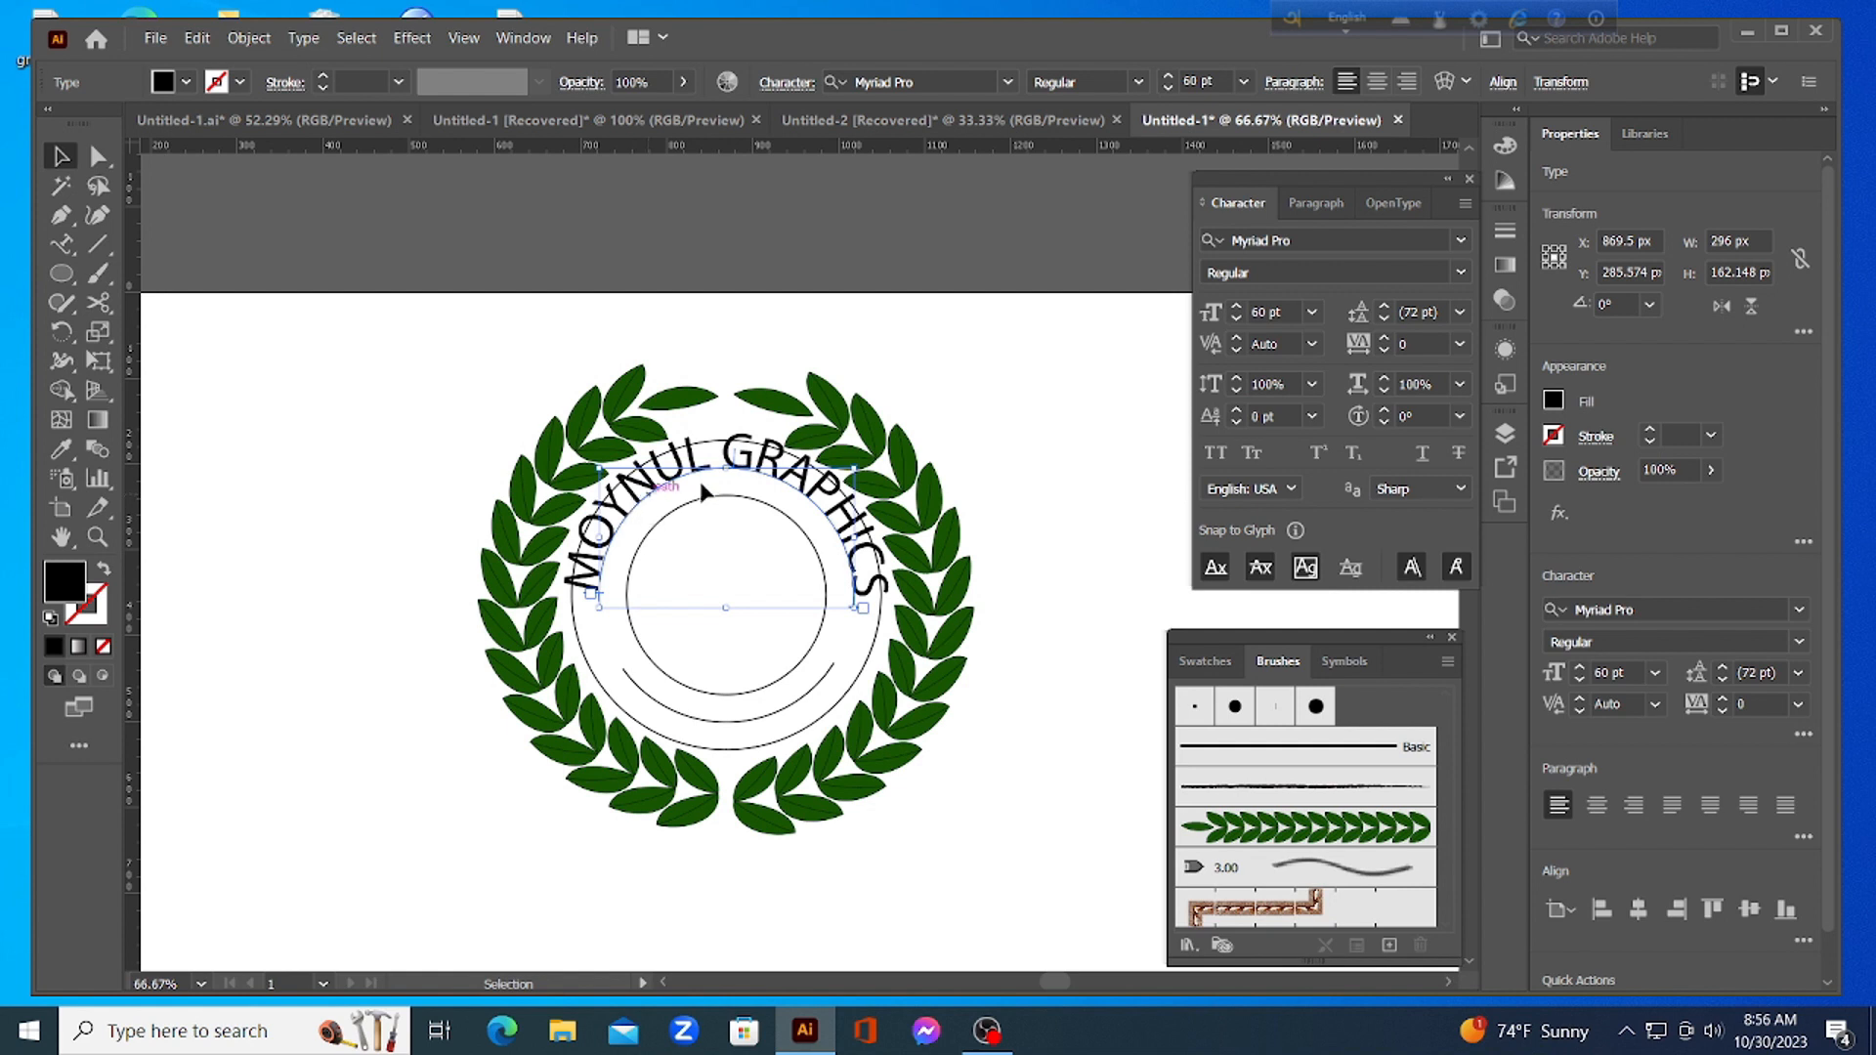
click(1276, 417)
key(Down)
key(Down)
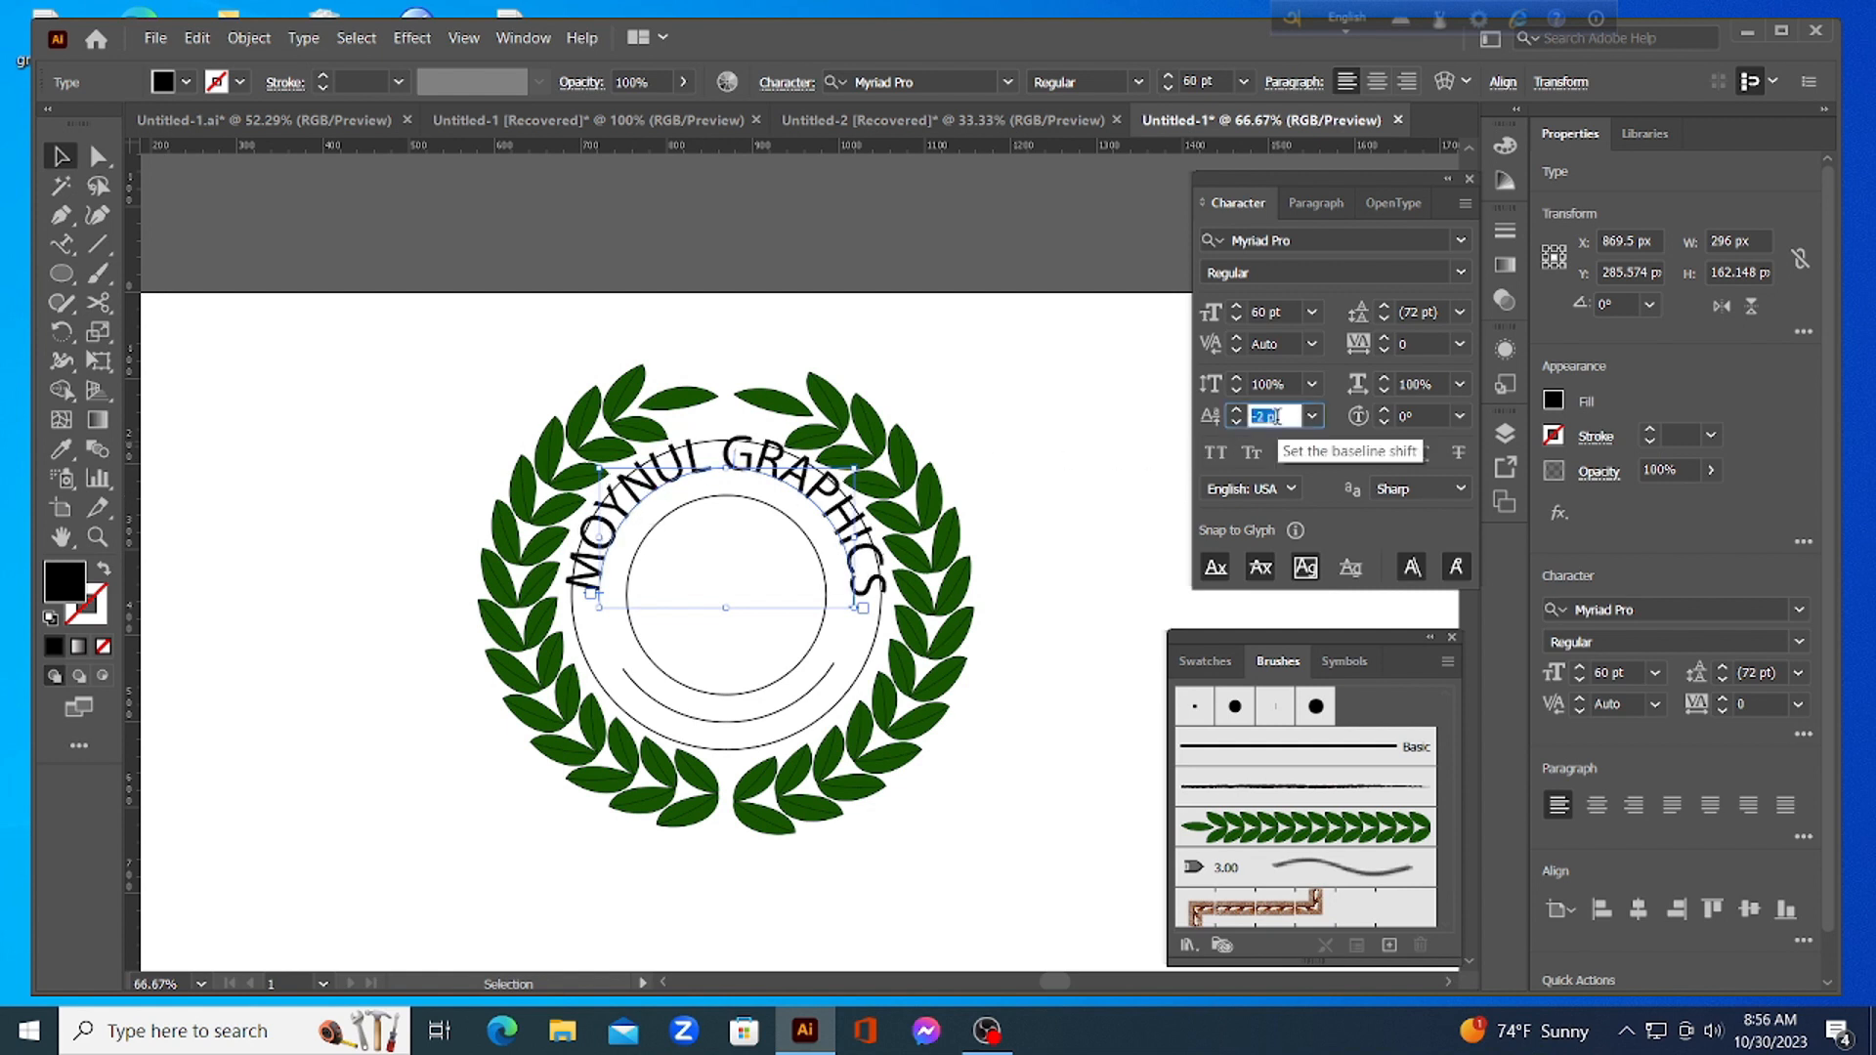
key(Down)
key(Down)
key(Down)
key(Down)
key(Down)
key(Down)
key(Down)
key(Down)
key(Down)
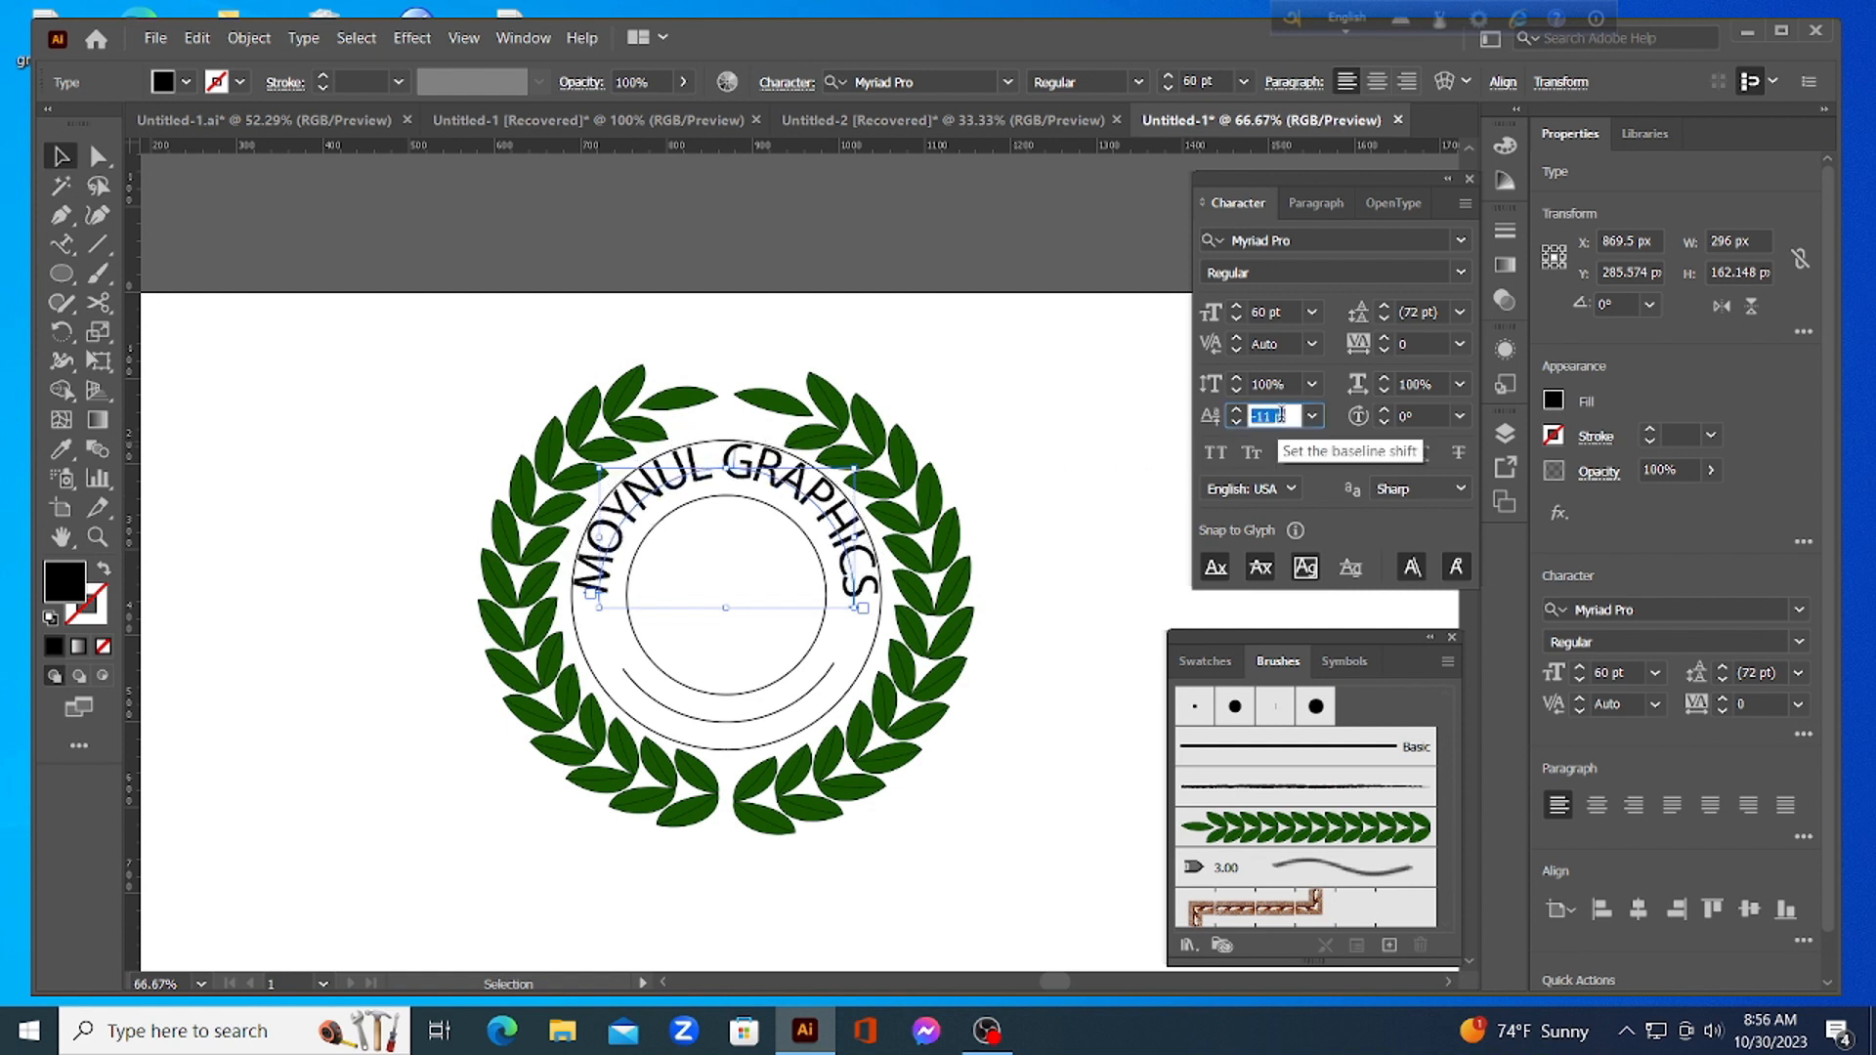
key(Down)
key(Down)
key(Down)
key(Down)
key(Down)
key(Down)
key(Down)
key(Down)
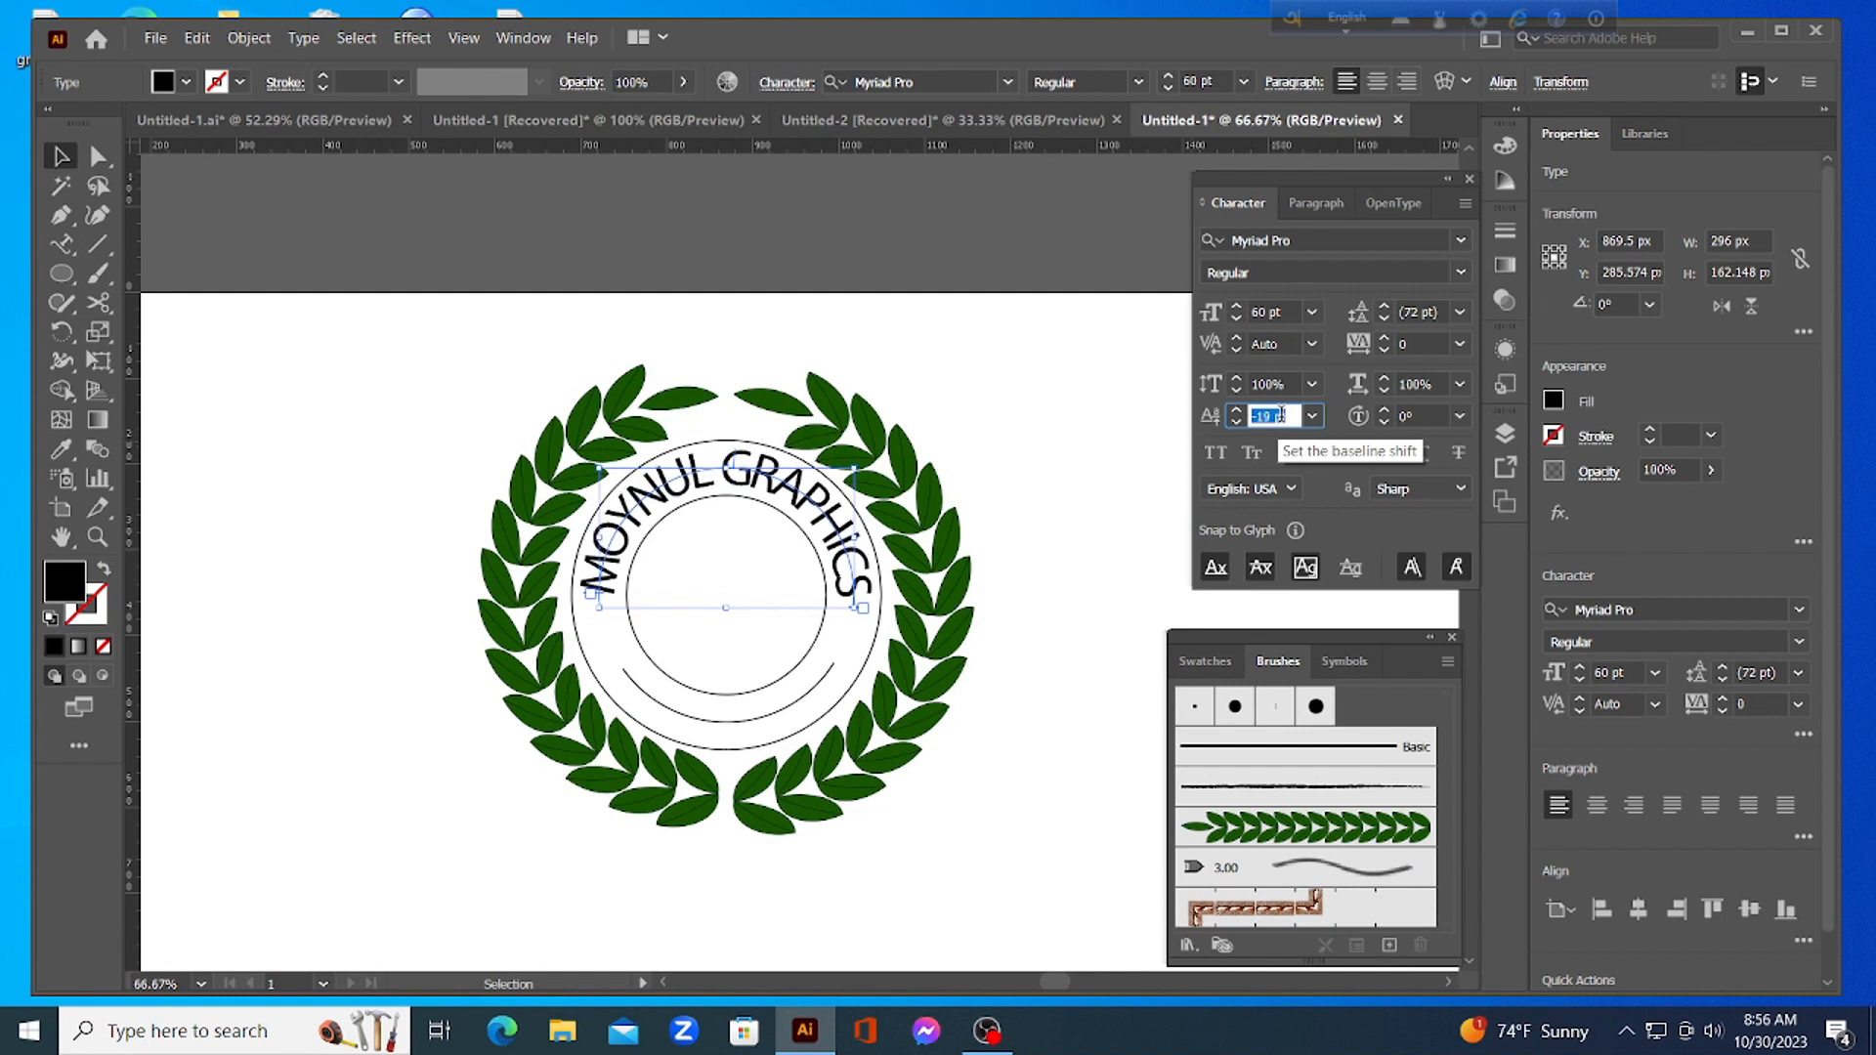
key(Down)
key(Down)
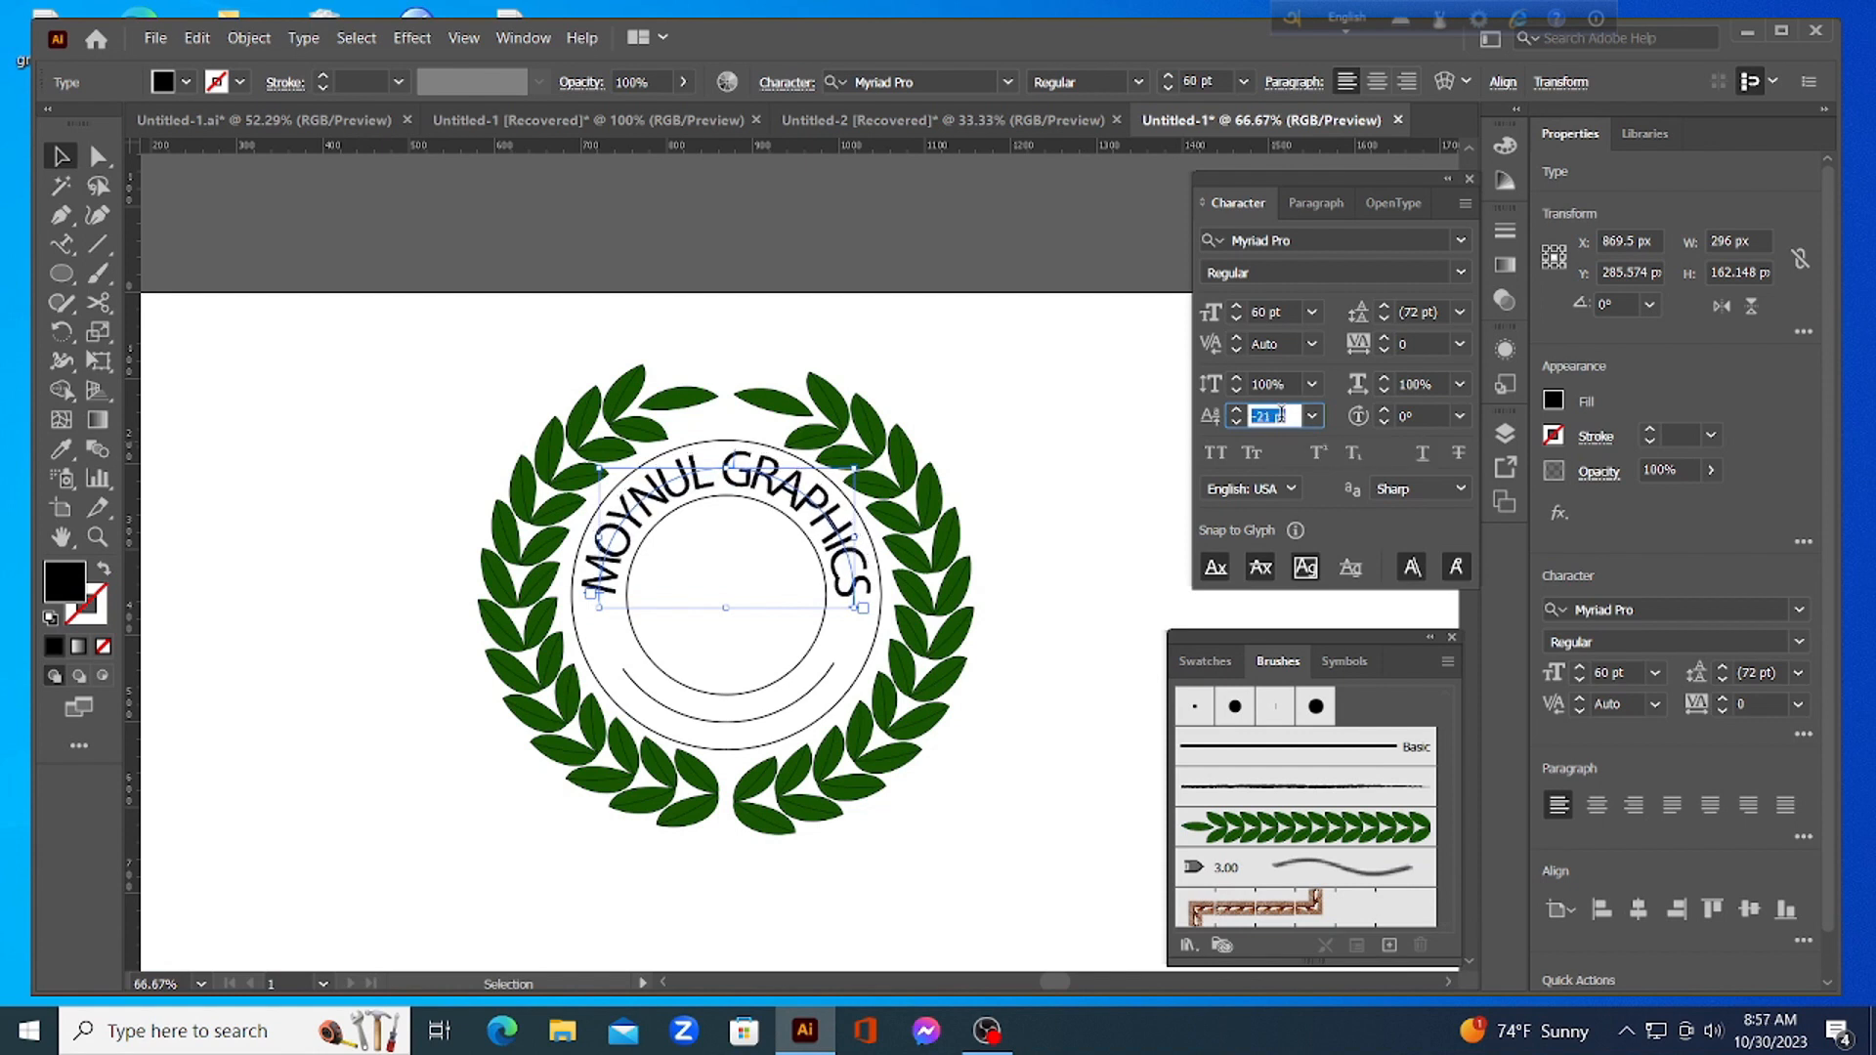
click(996, 428)
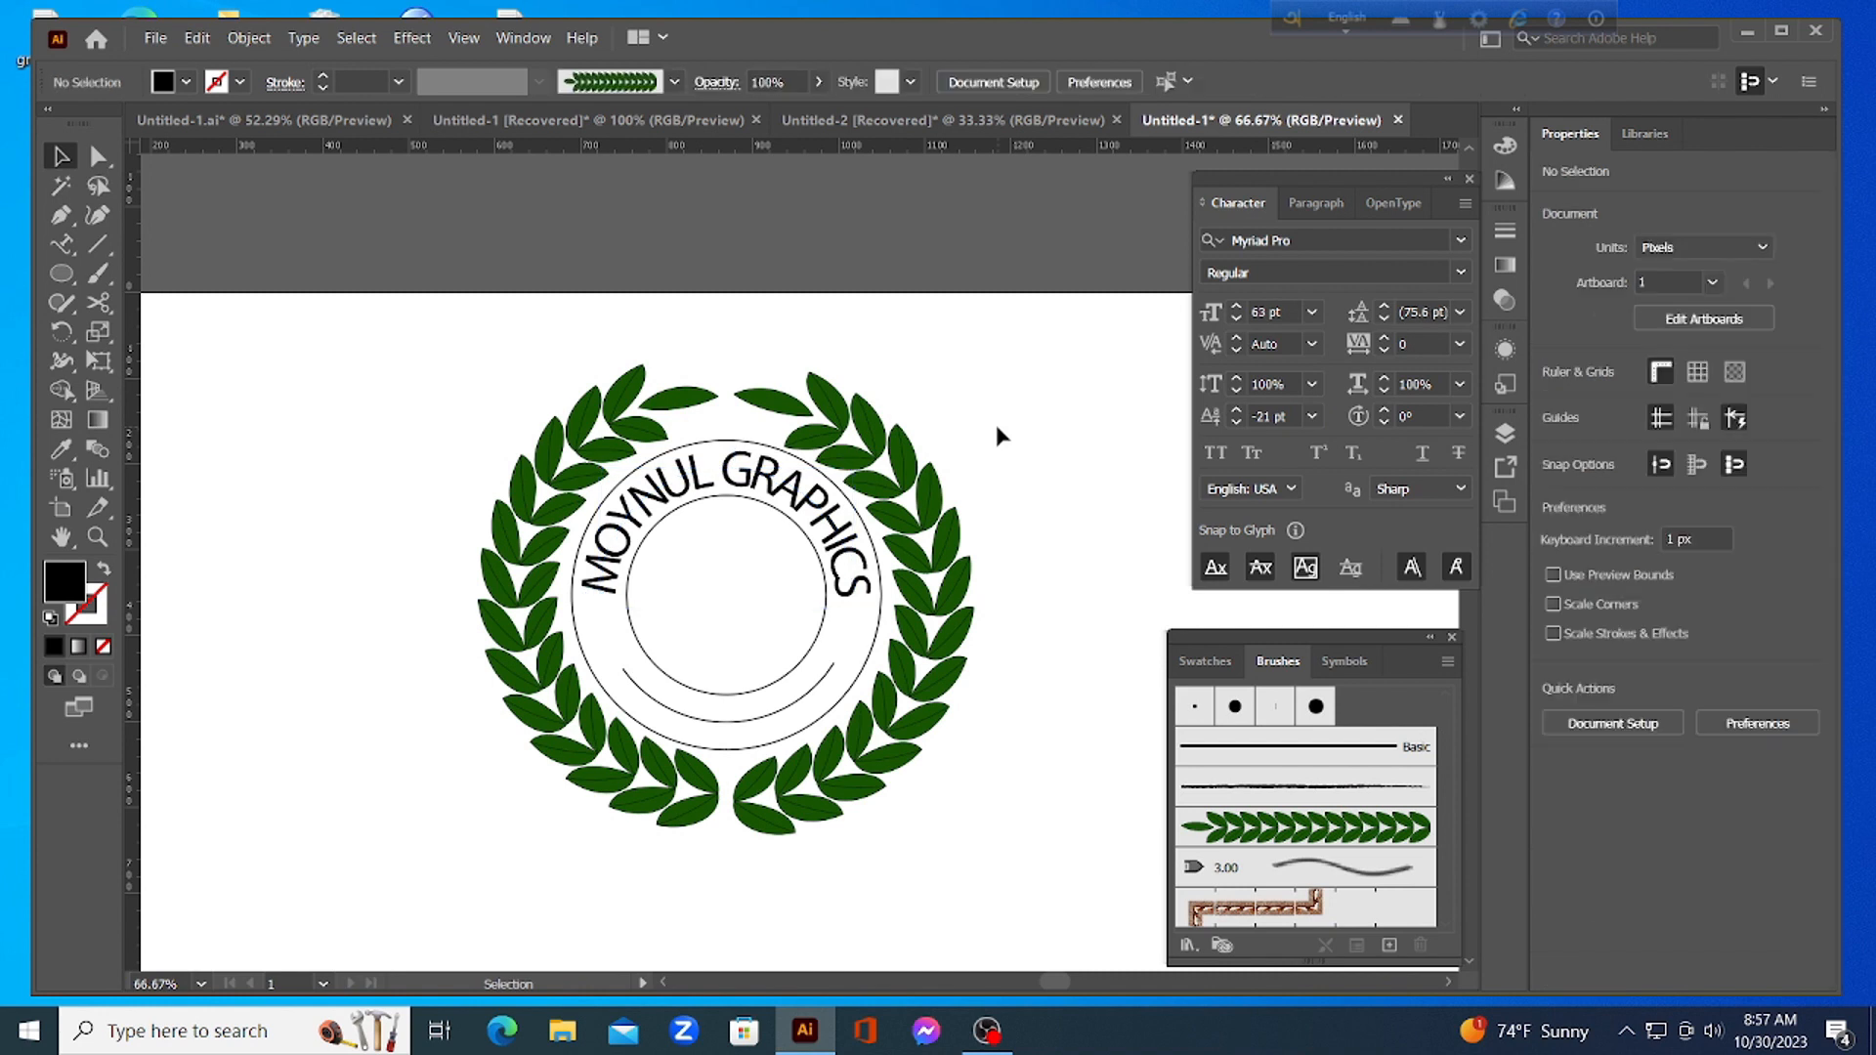
Change the upper curved text's font to Myriad Variable Concept and its size to 61 pt
click(802, 500)
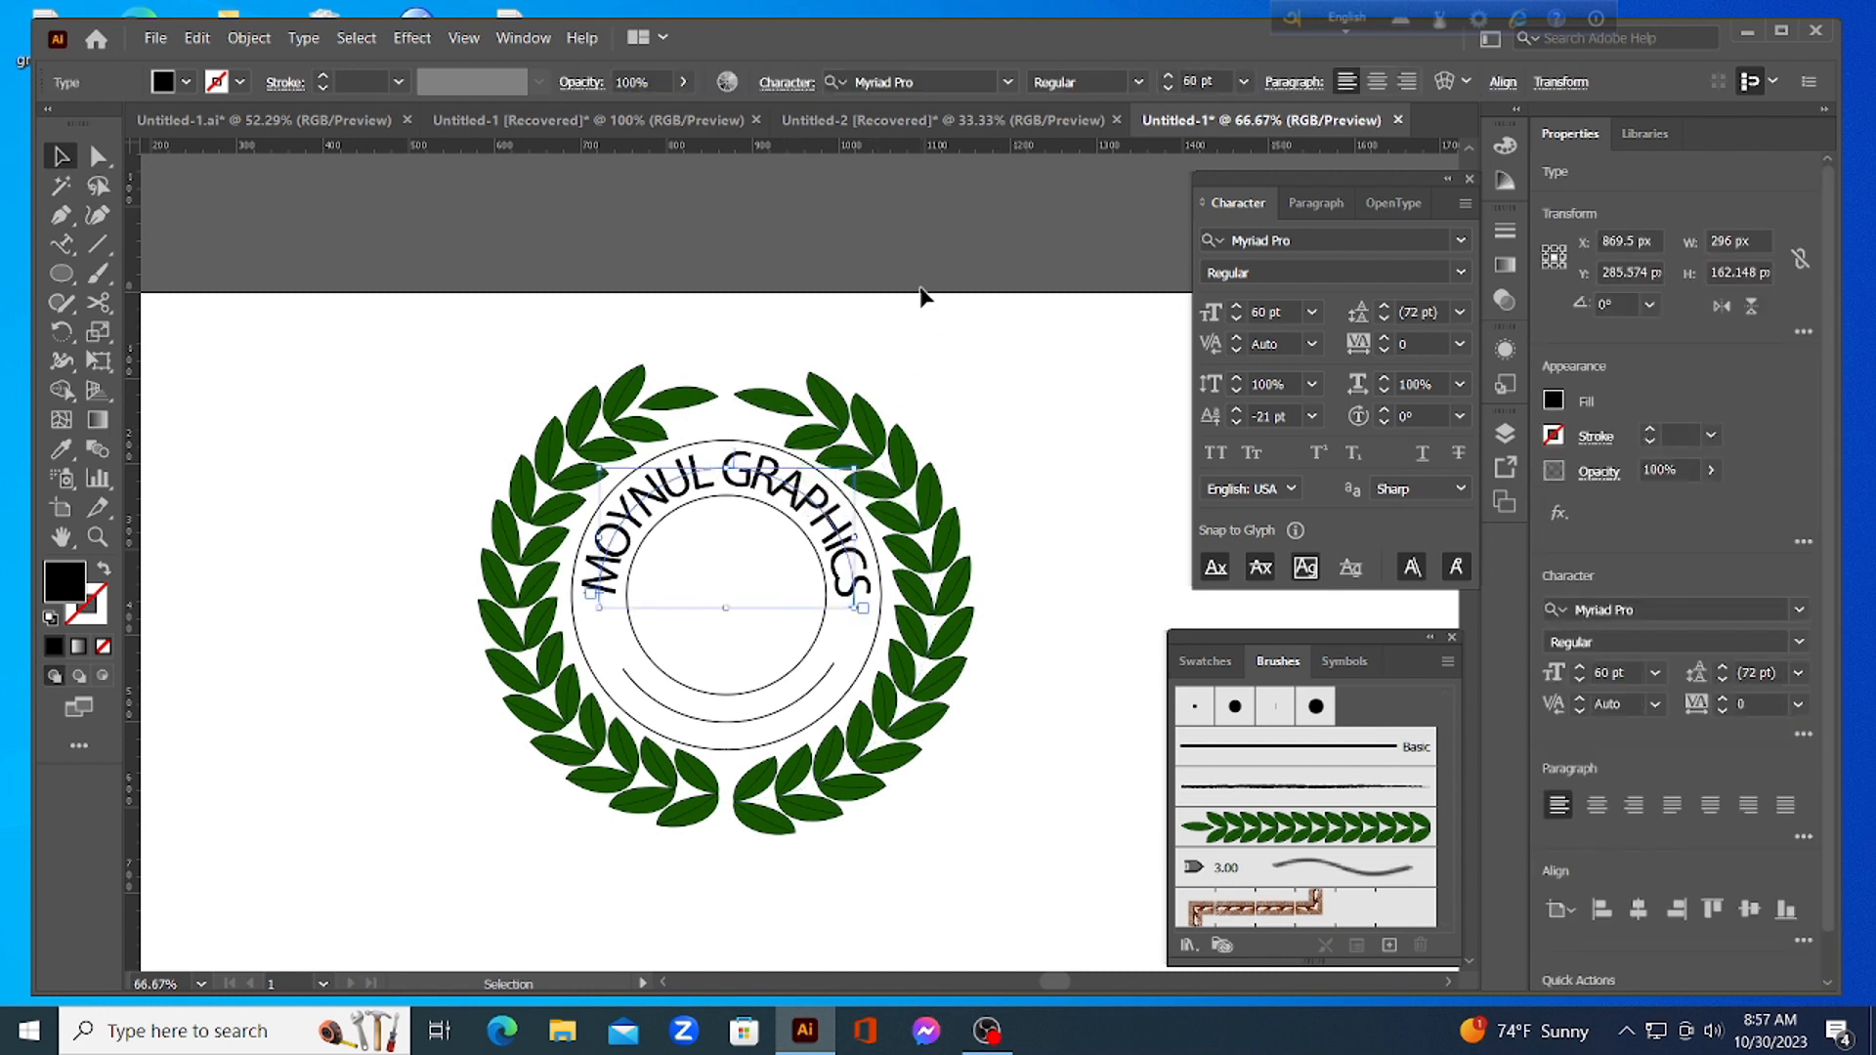
click(1009, 86)
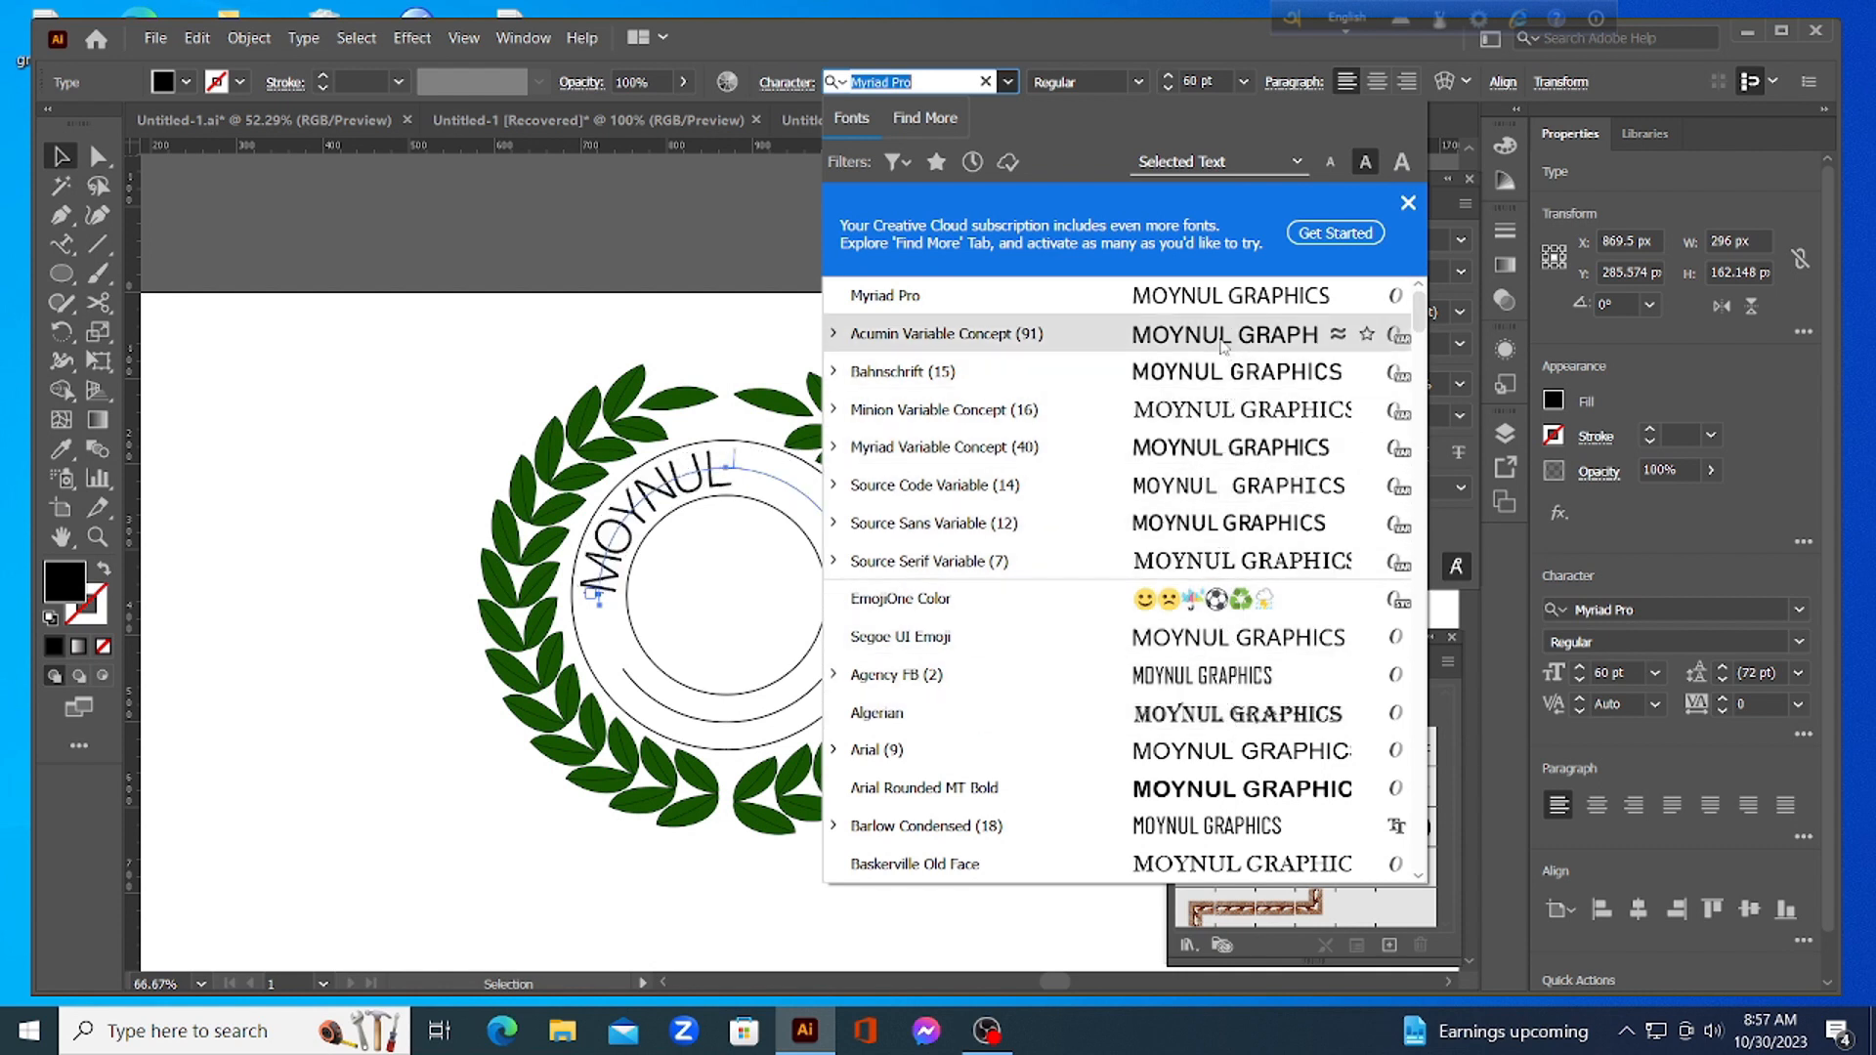
click(1218, 449)
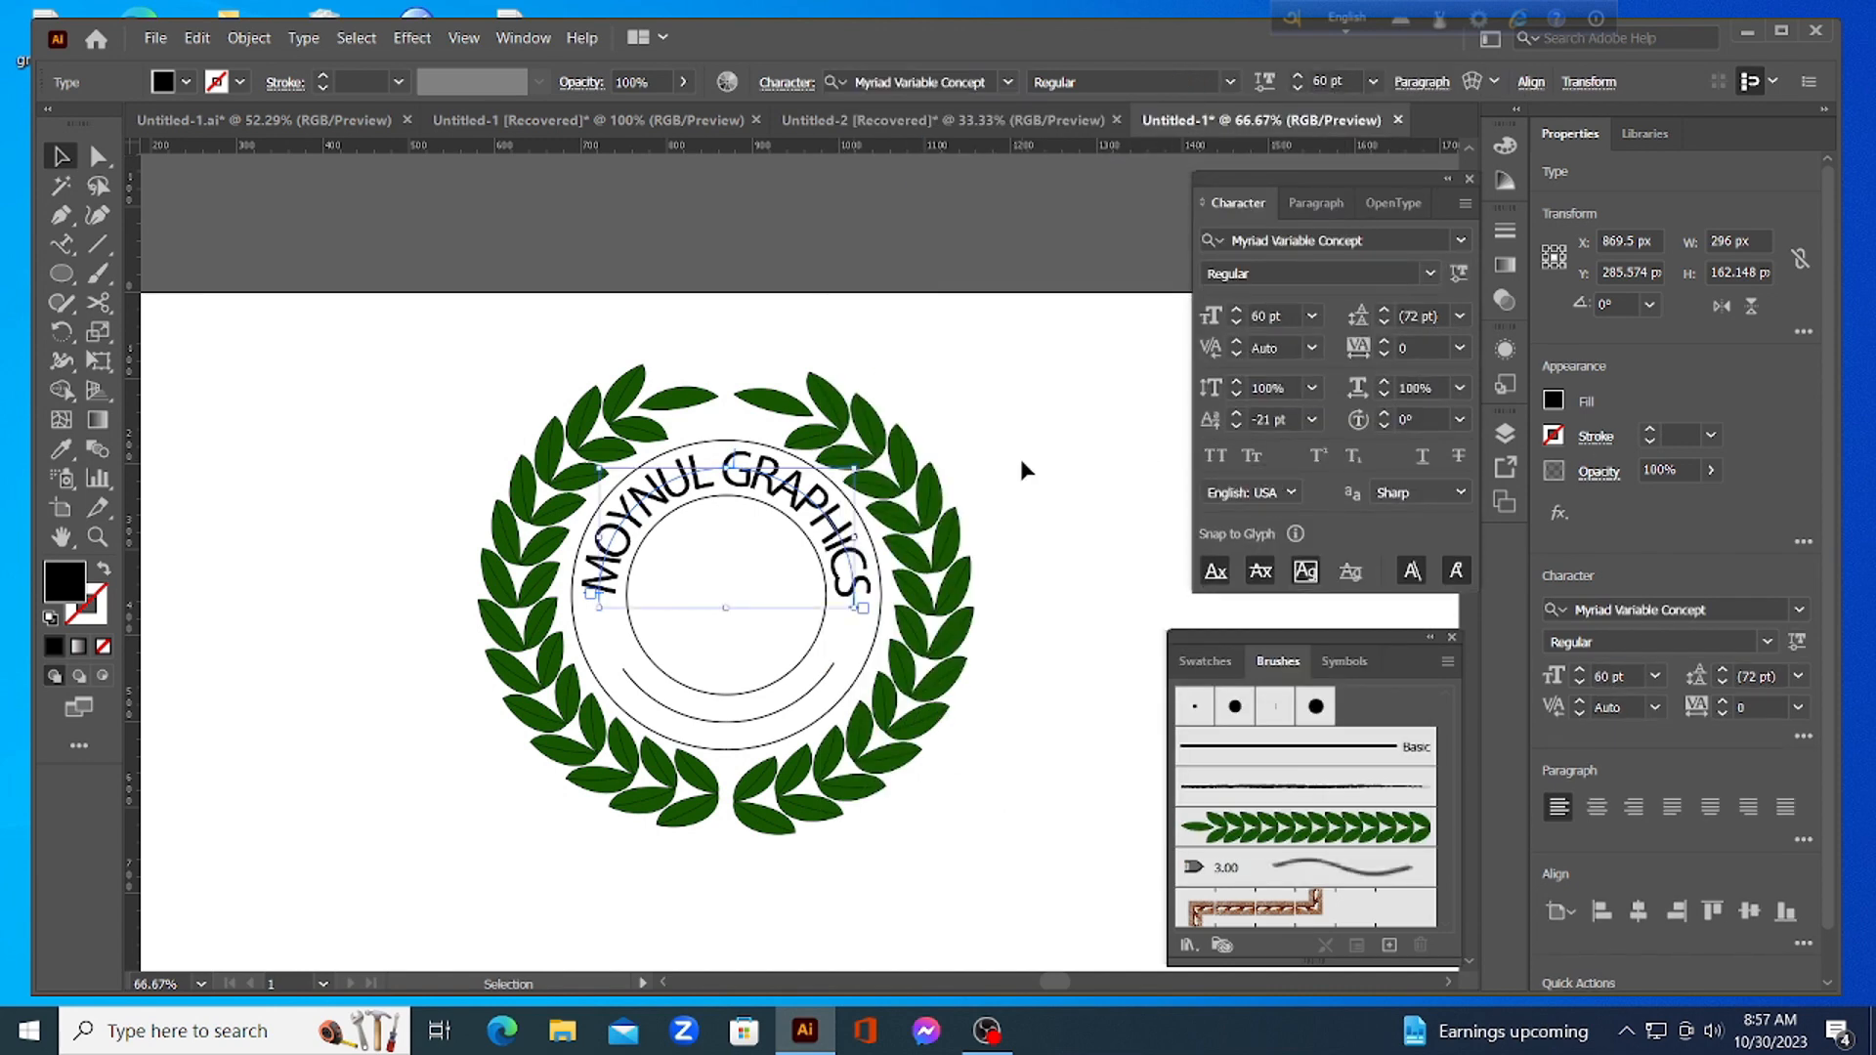
click(1286, 314)
scroll(1287, 311, down, 3)
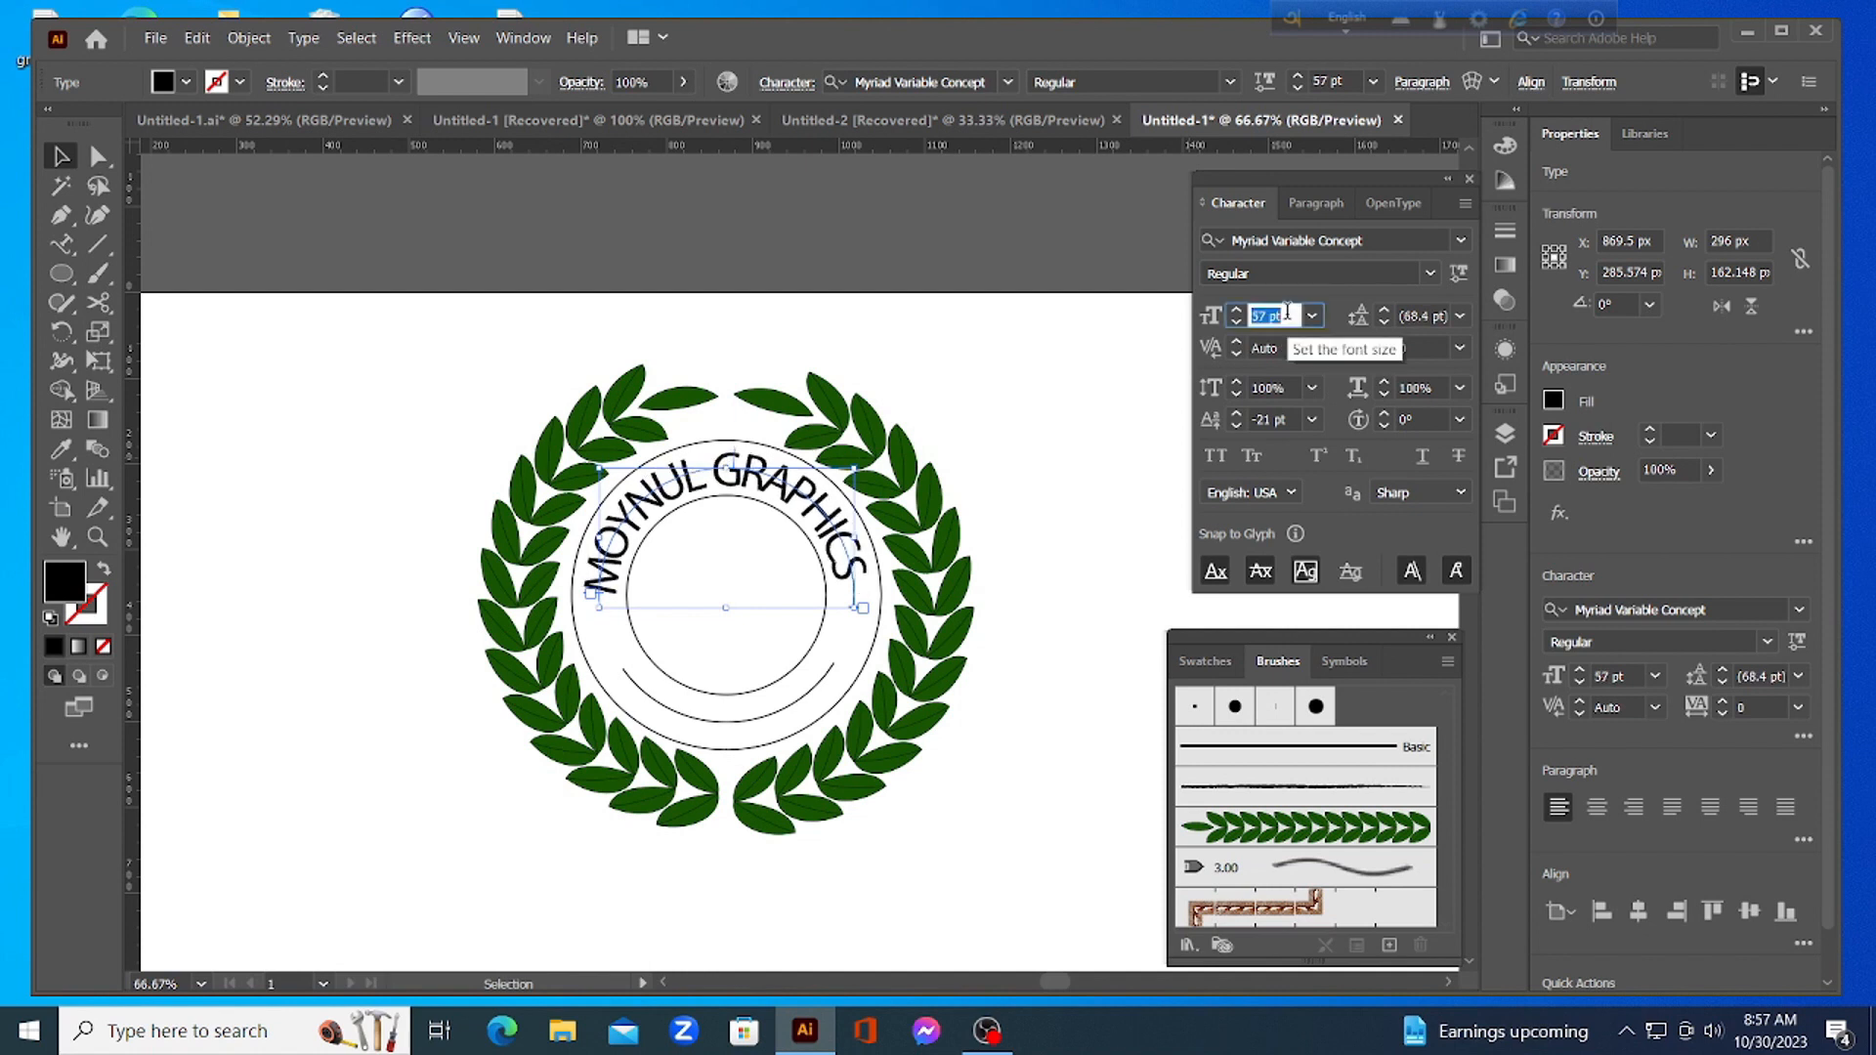
scroll(1287, 312, up, 4)
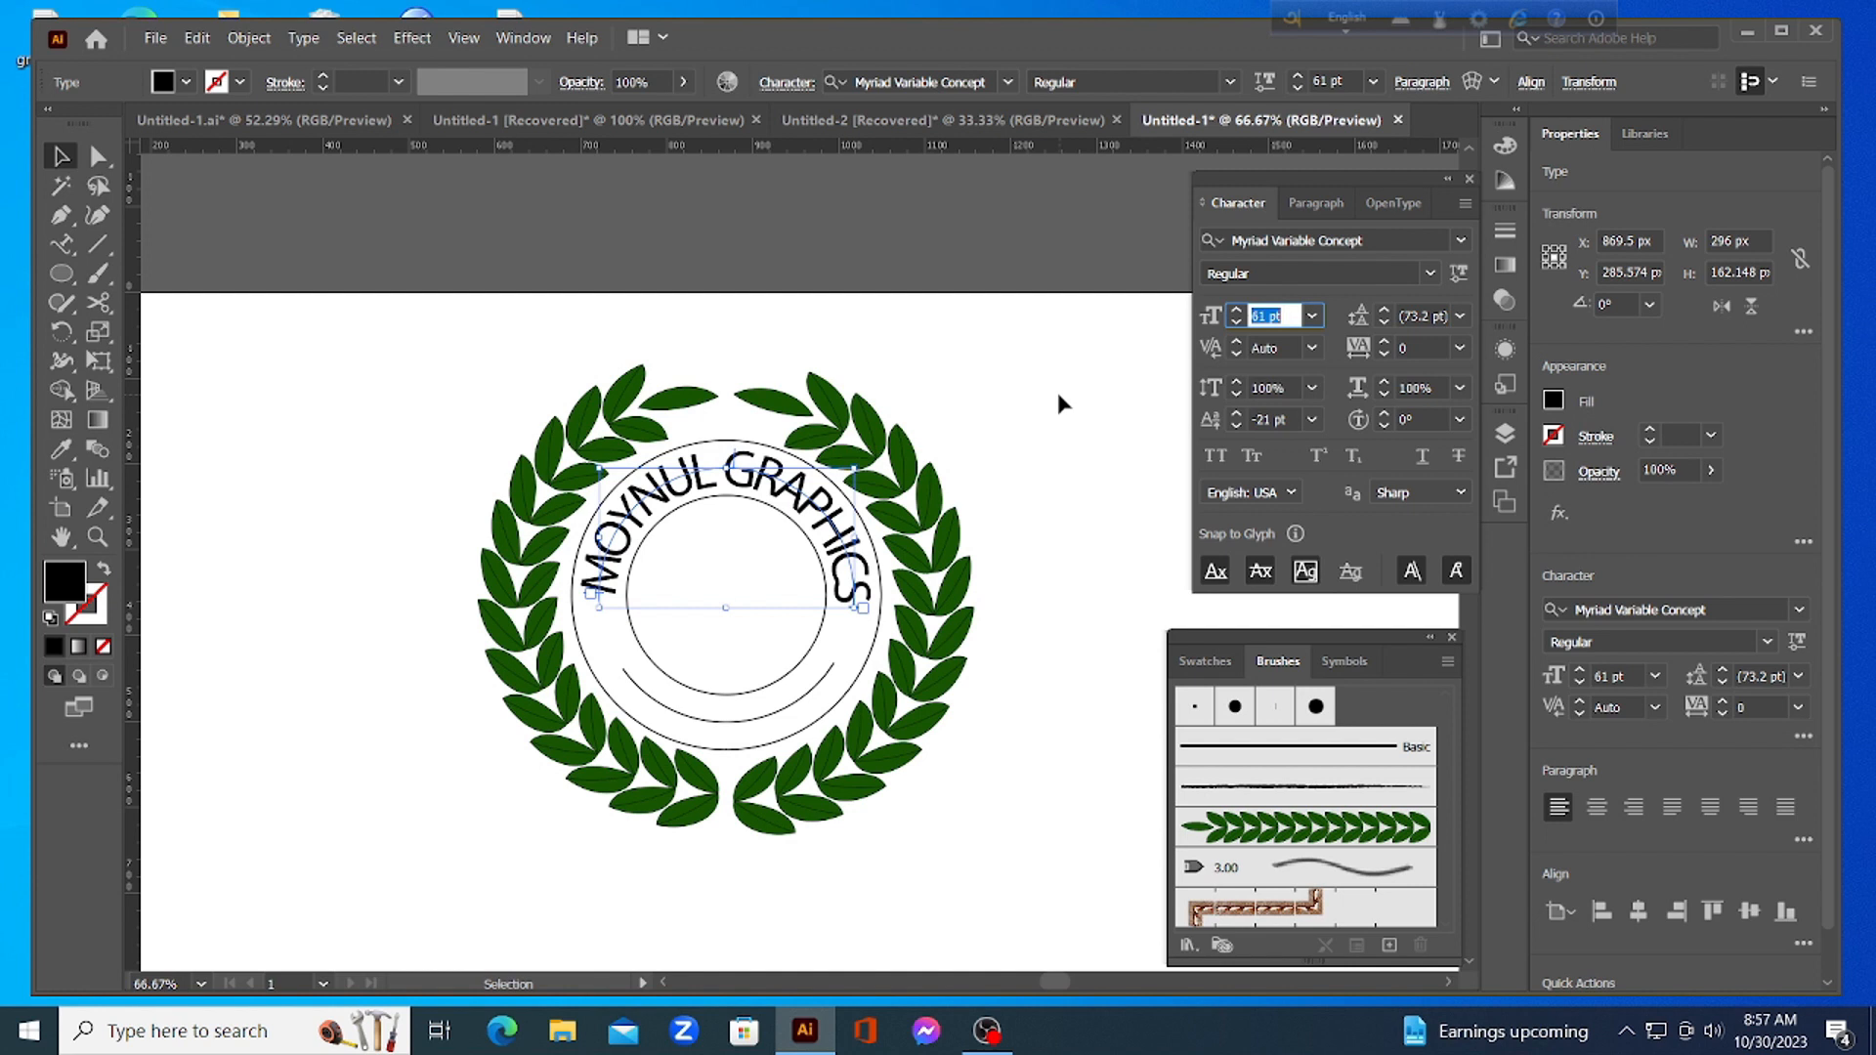
click(1052, 450)
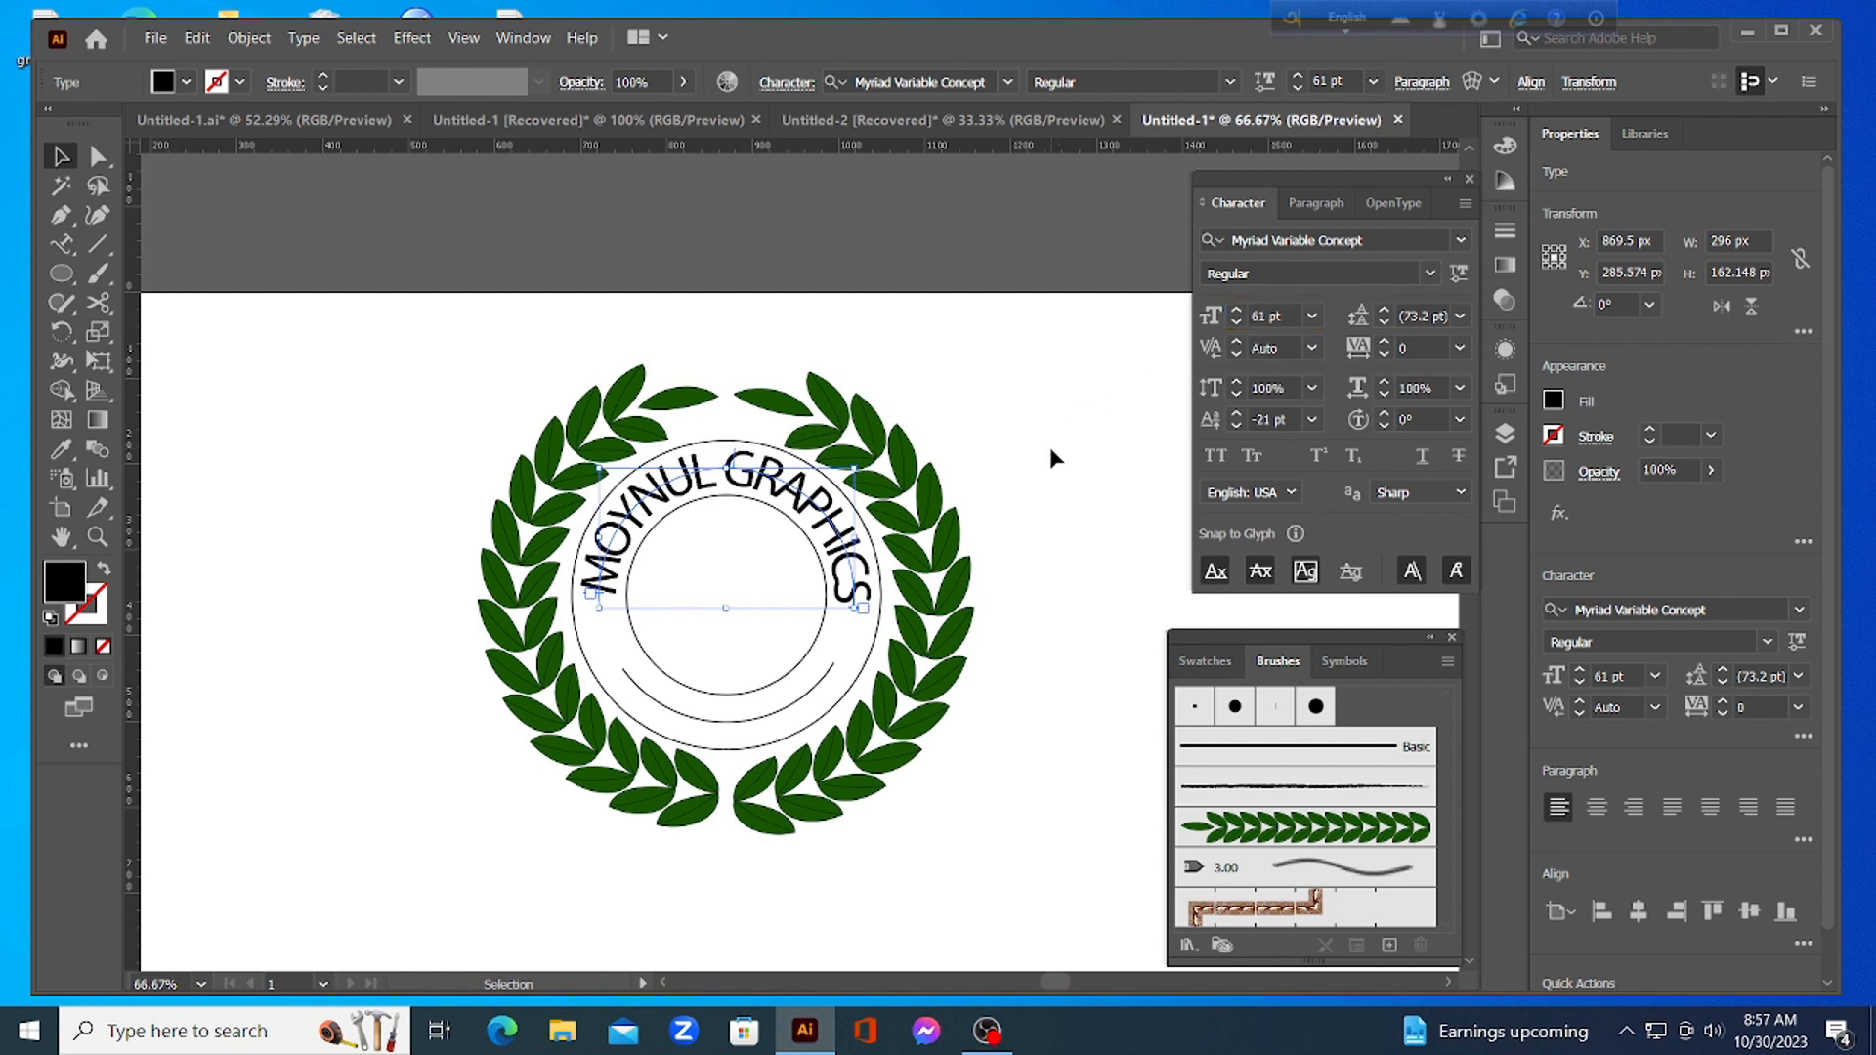
Place type on a path along the lower arc and enter "TRANING CENTER" as its text
click(767, 715)
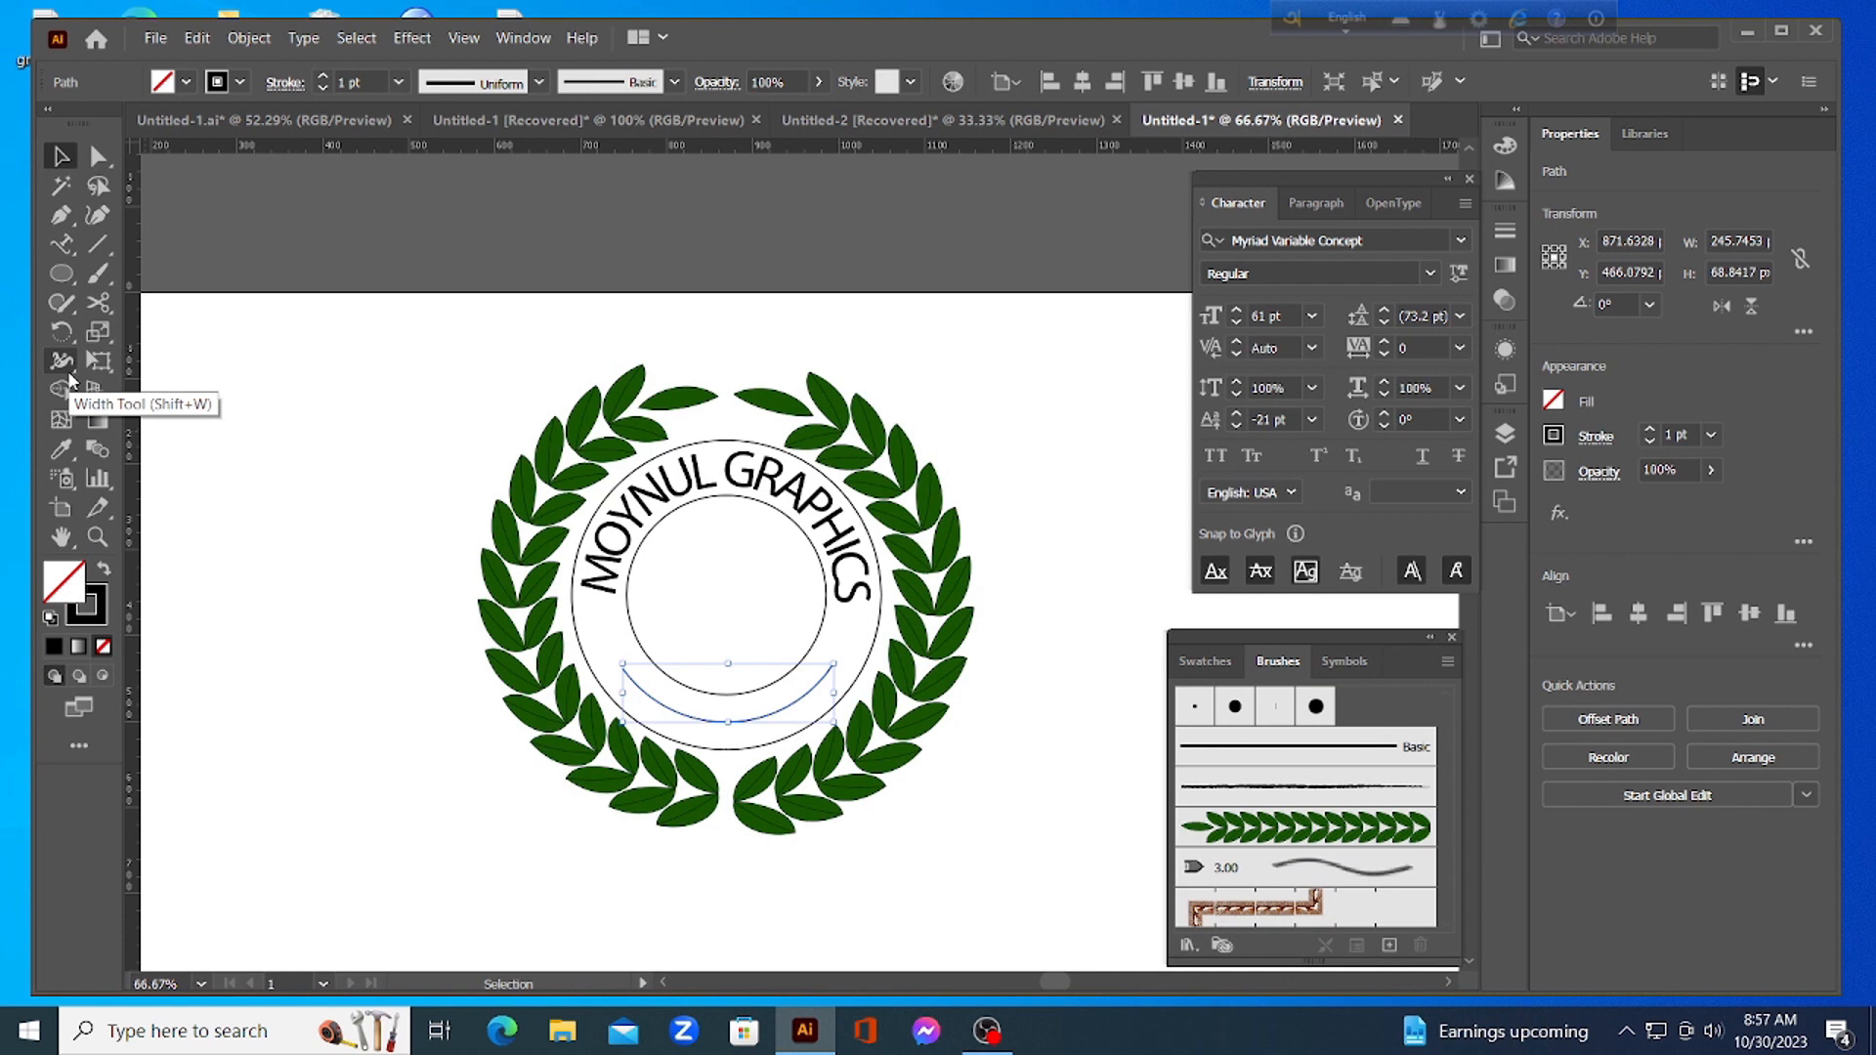
click(65, 244)
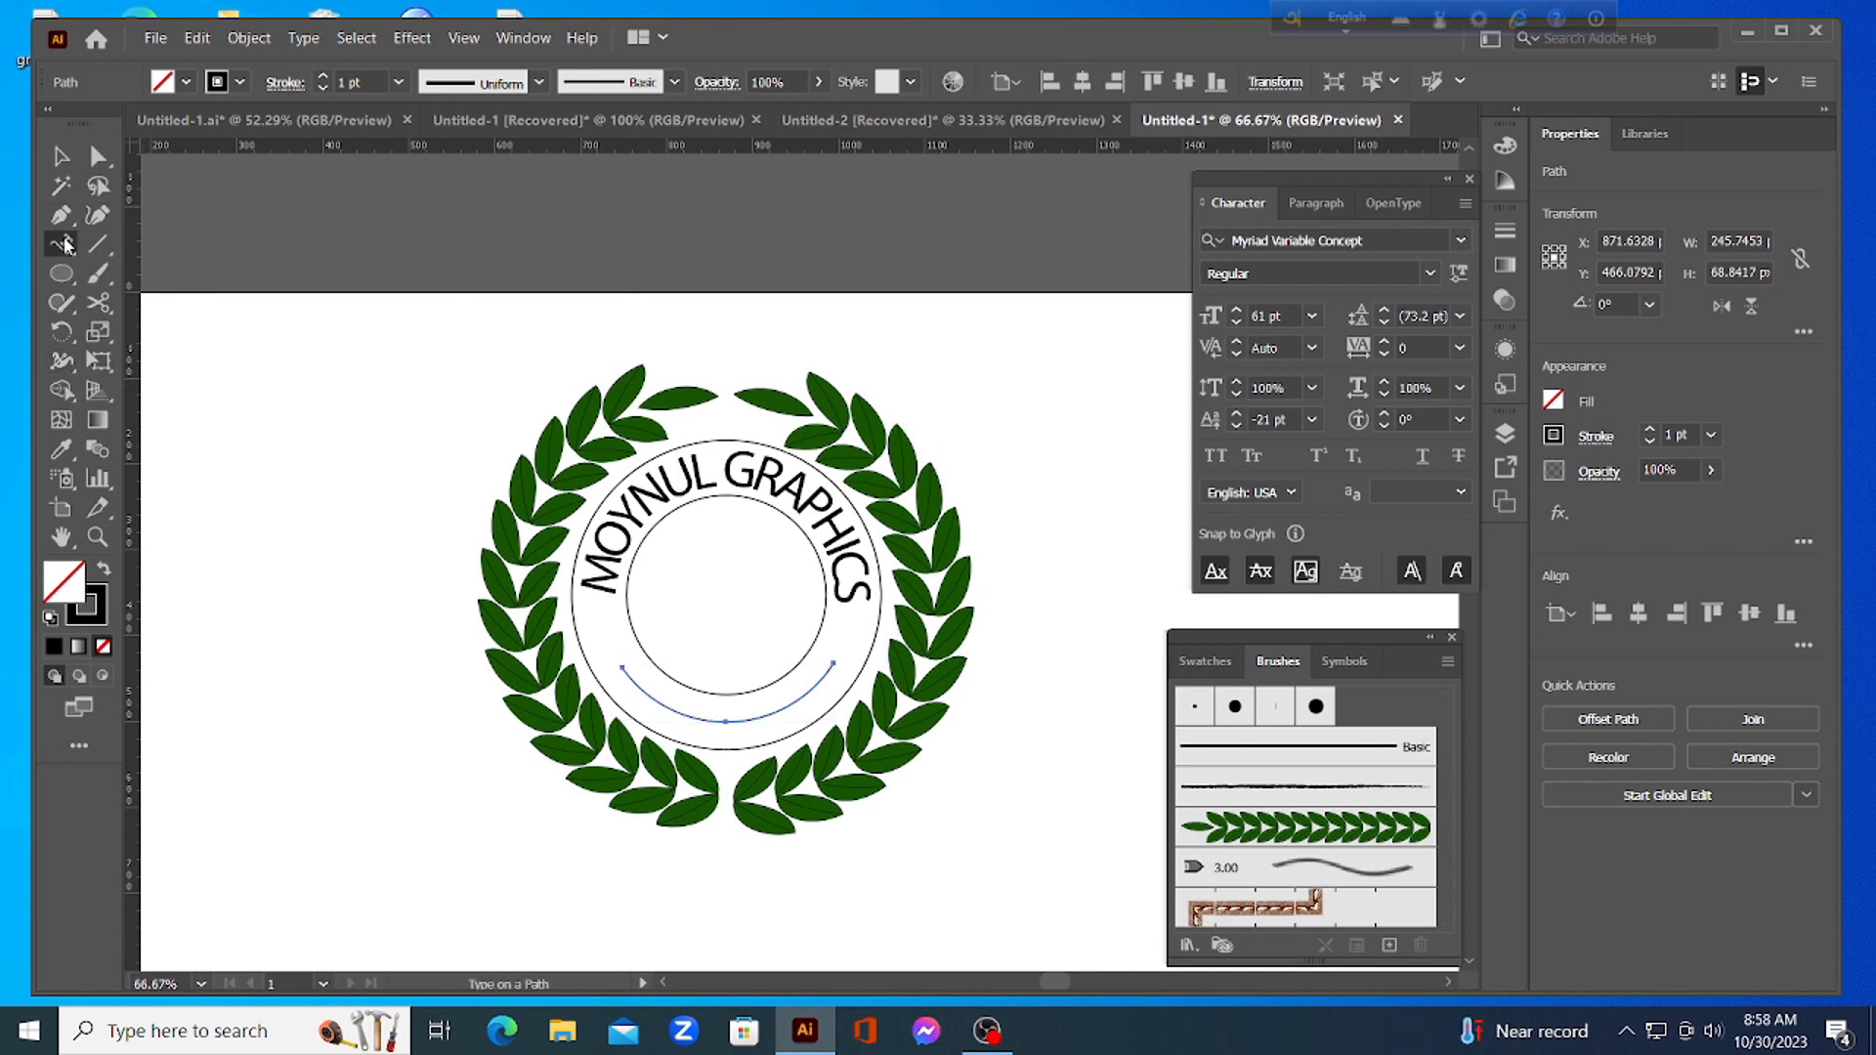
click(664, 705)
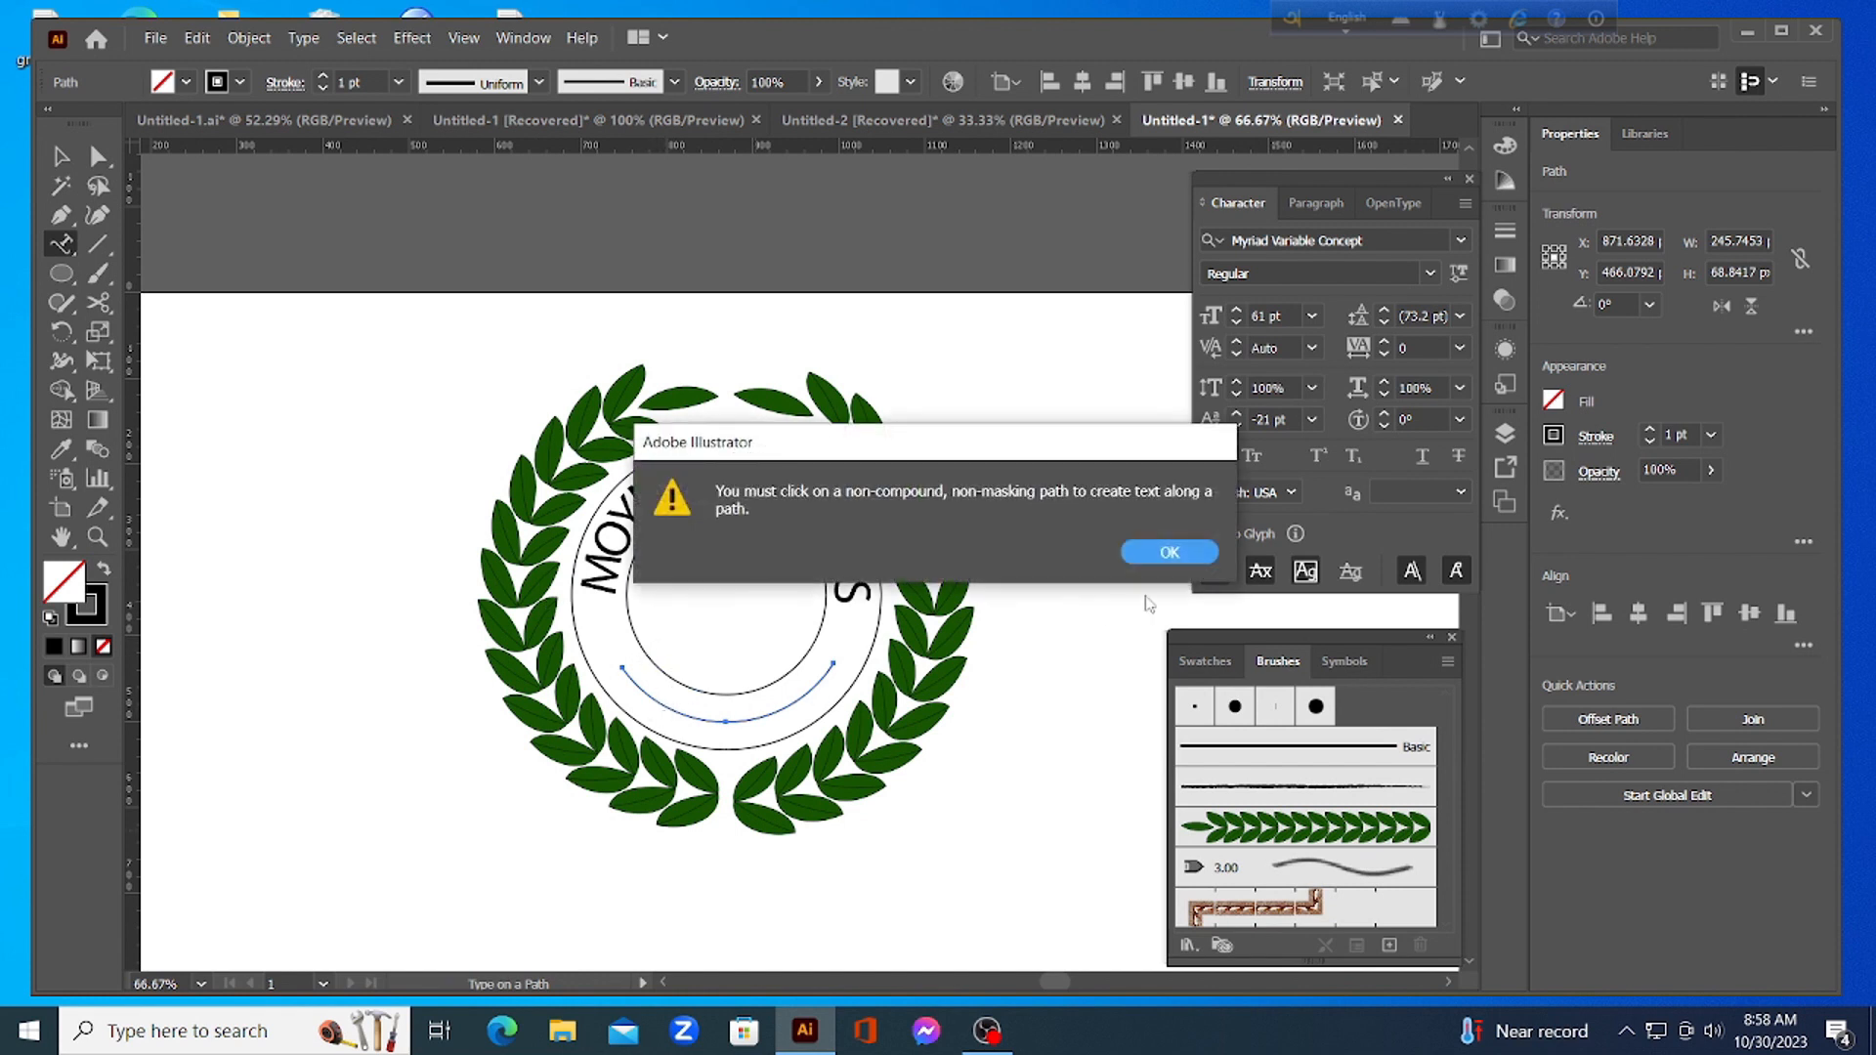
click(1182, 559)
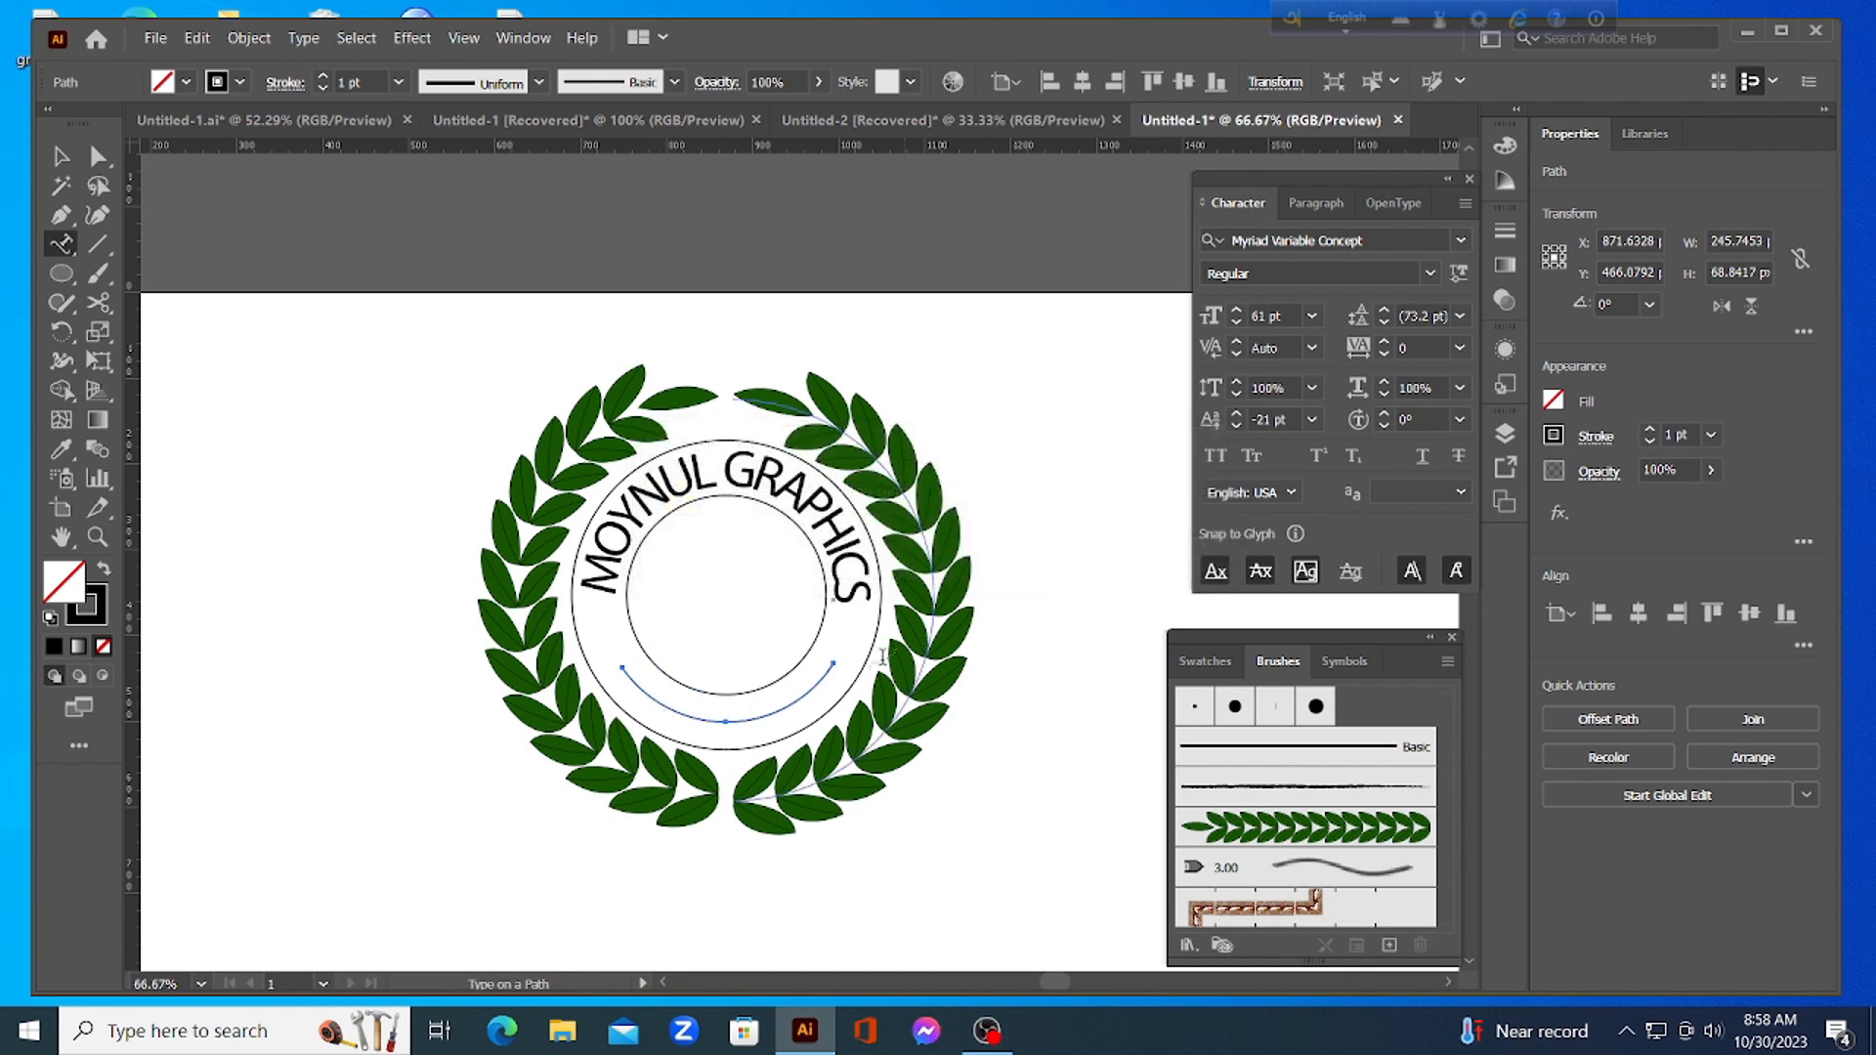
click(670, 710)
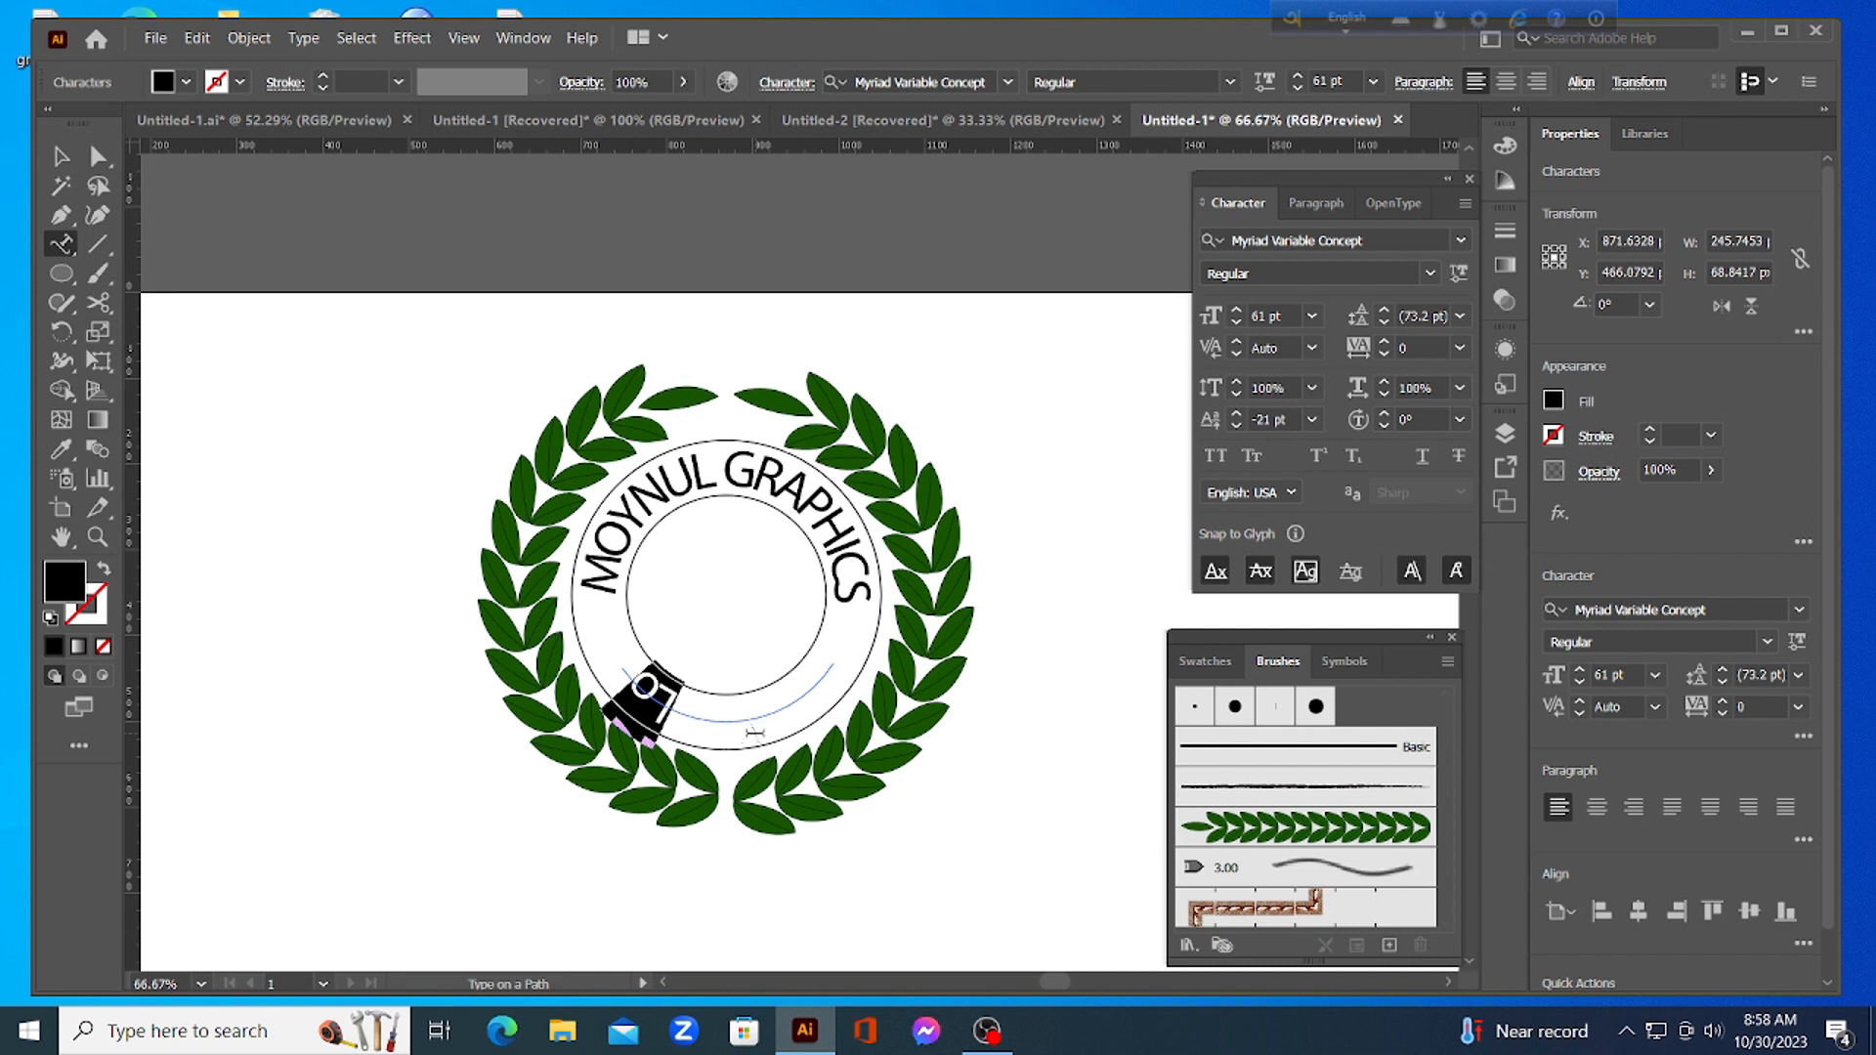
text(T)
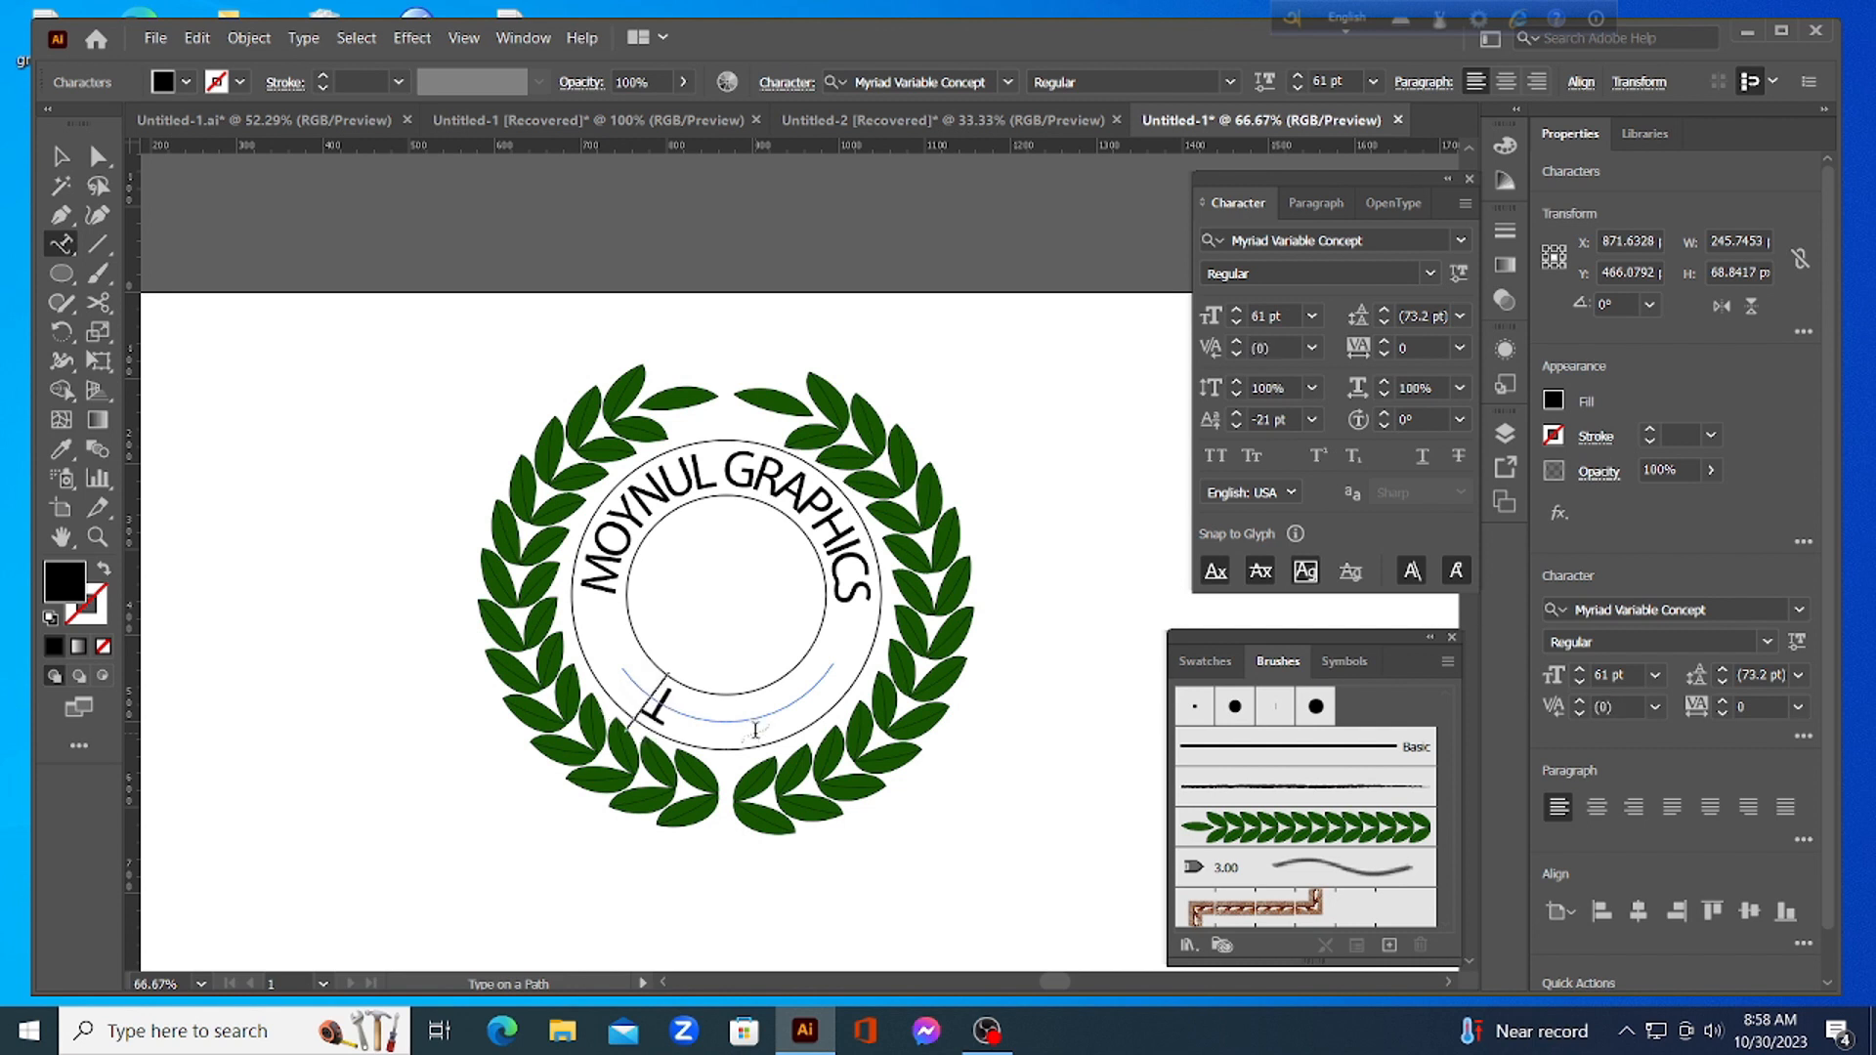
text(R)
key(Escape)
Move the start of the lower curved text to the arc's right end and set its font size to 40 pt
scroll(721, 679, up, 3)
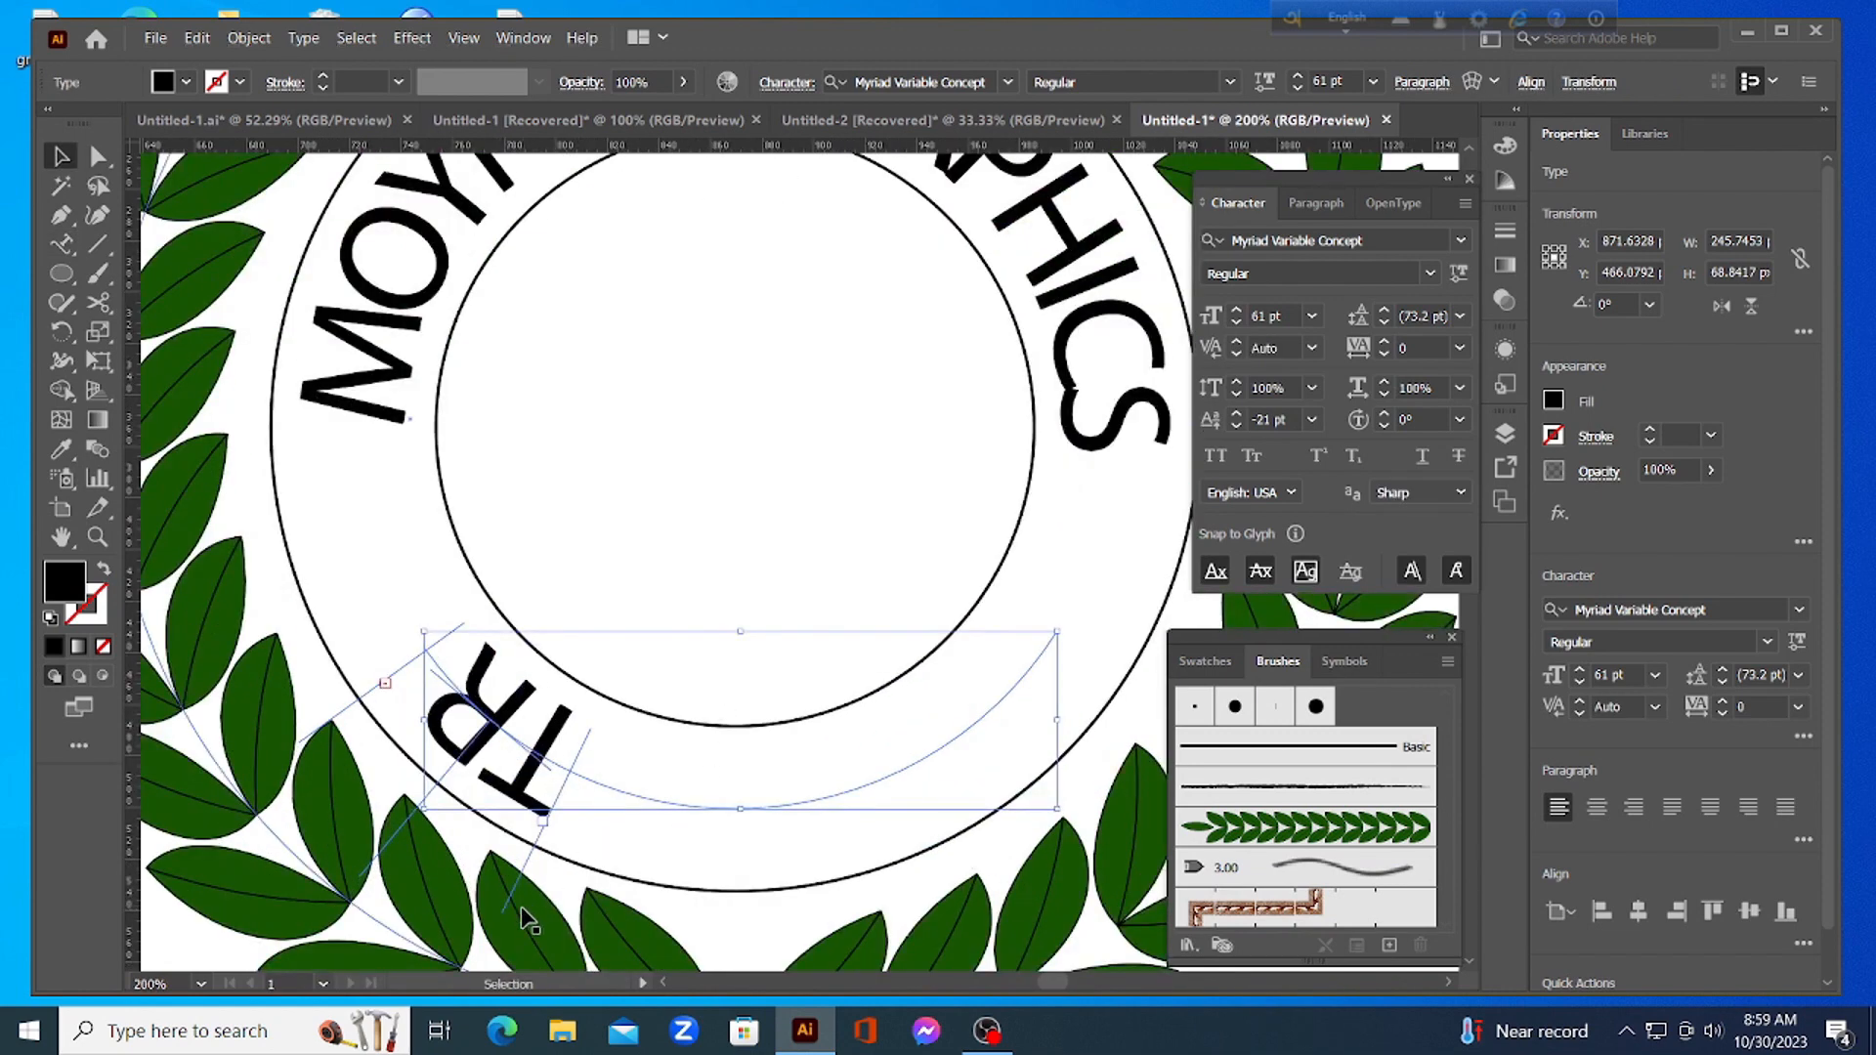
drag(512, 904, 1068, 666)
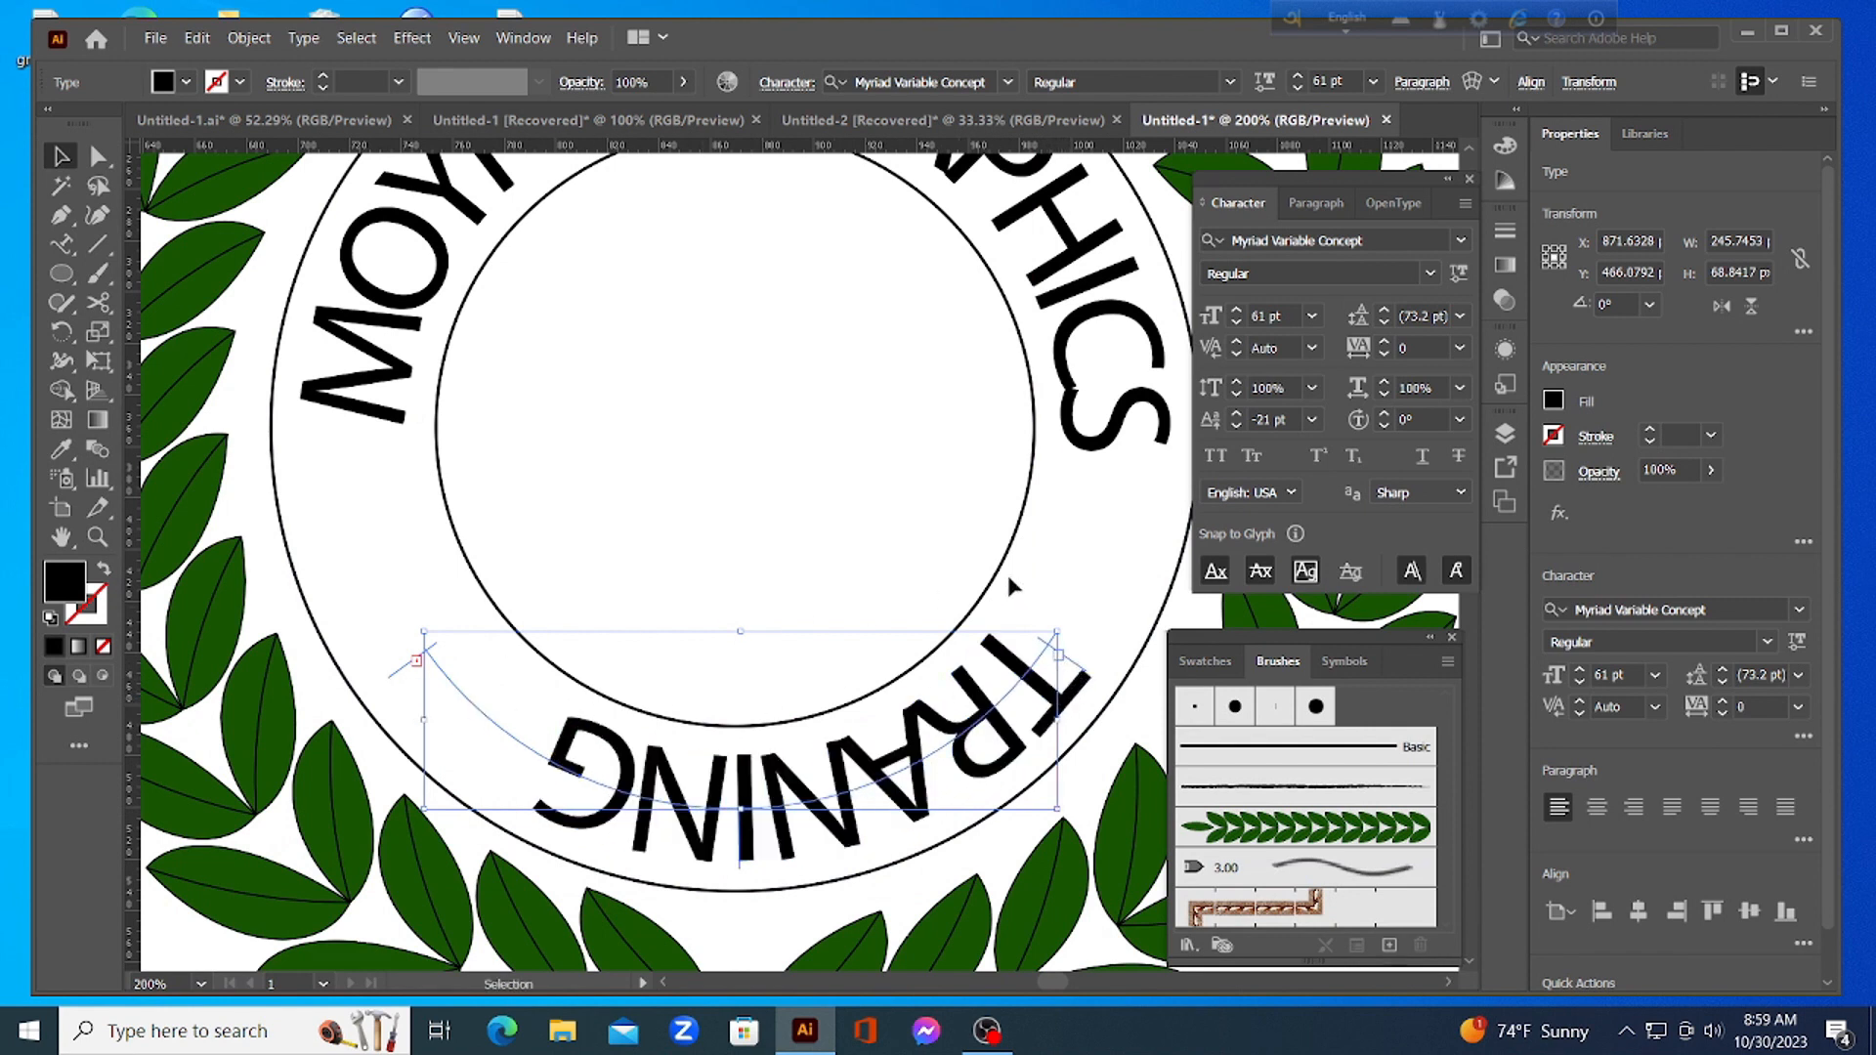
click(1285, 319)
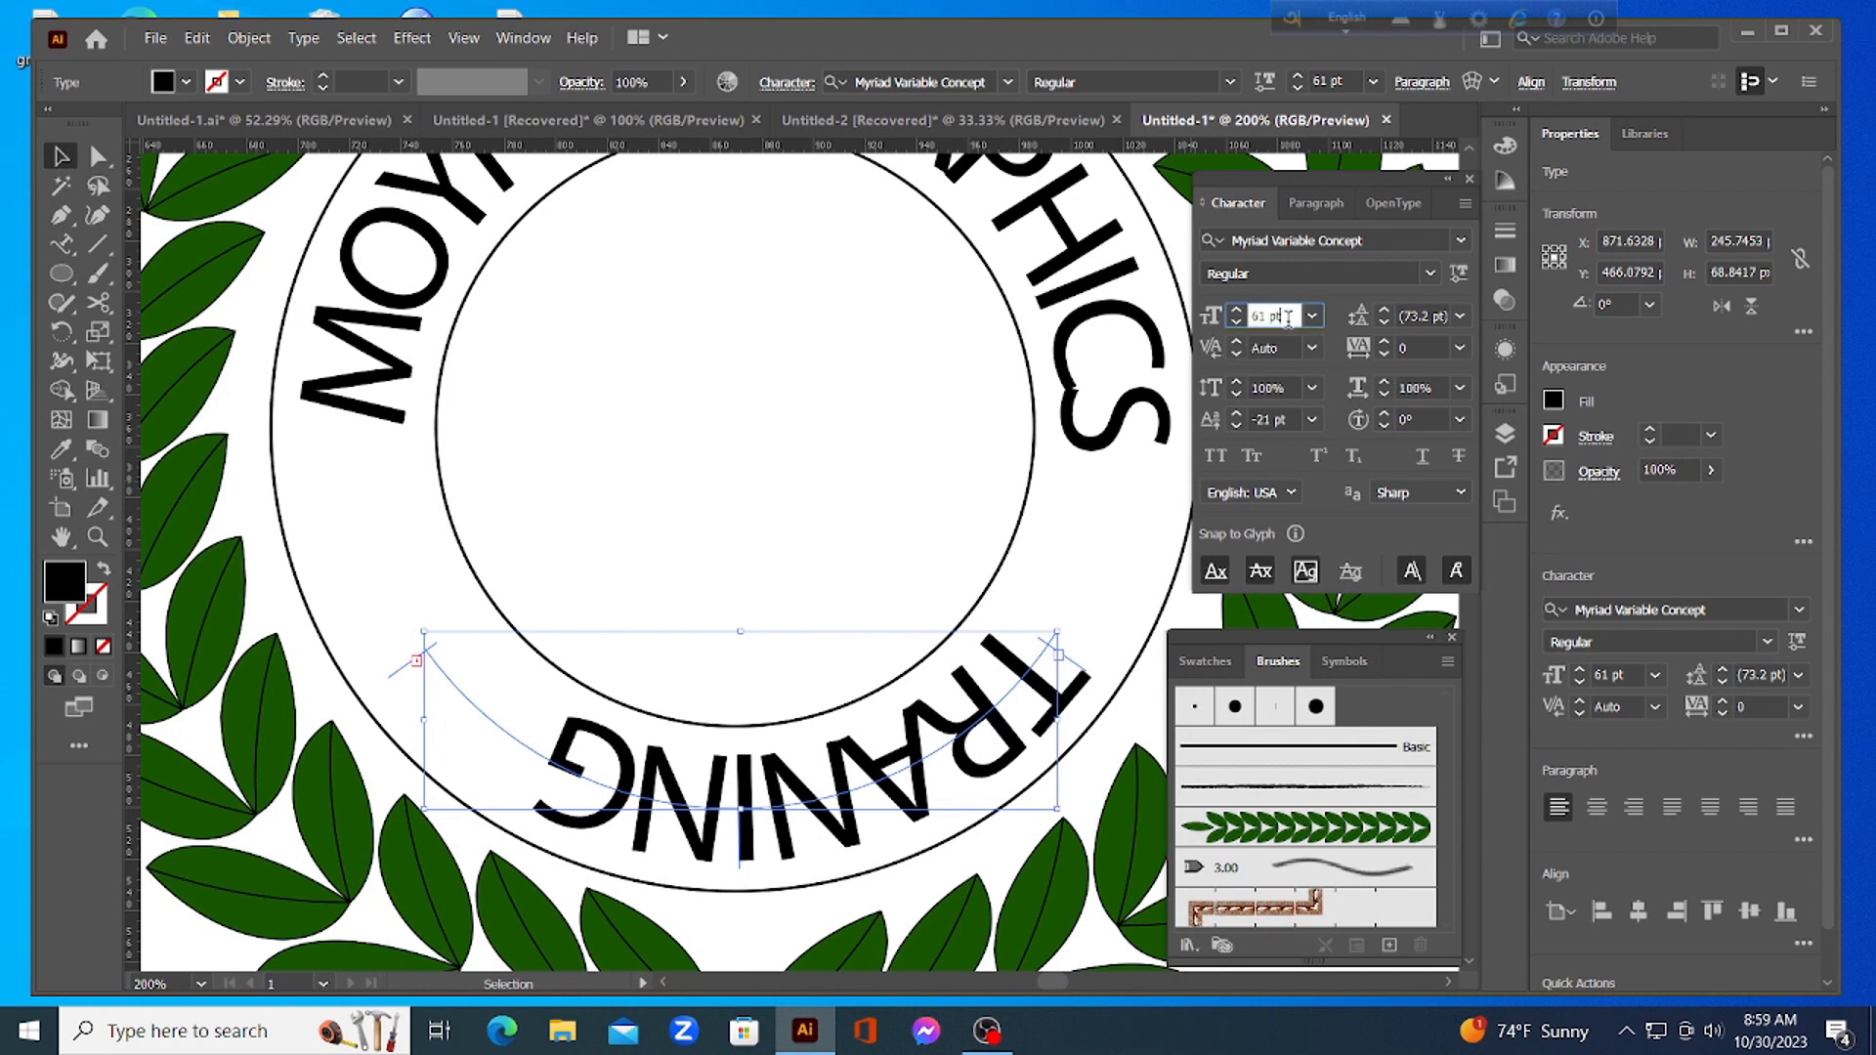
scroll(1273, 319, down, 5)
scroll(1271, 319, down, 16)
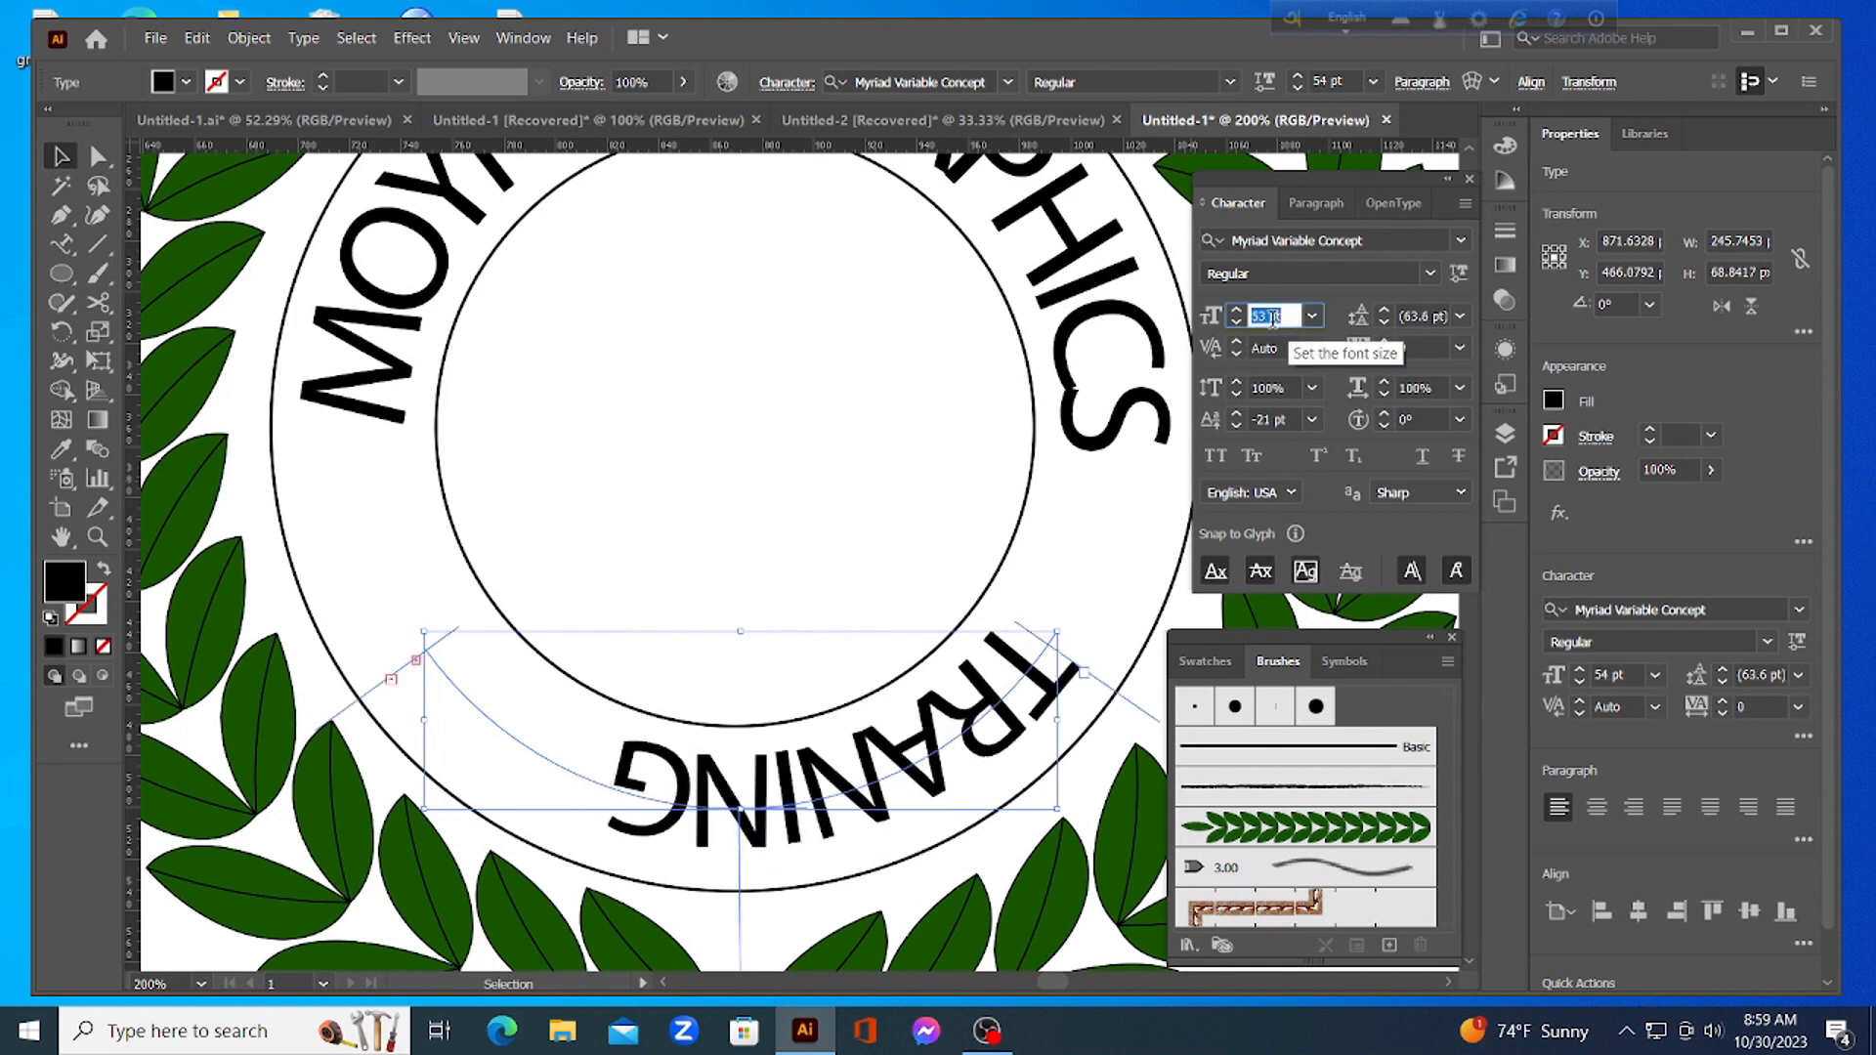
scroll(1271, 319, down, 3)
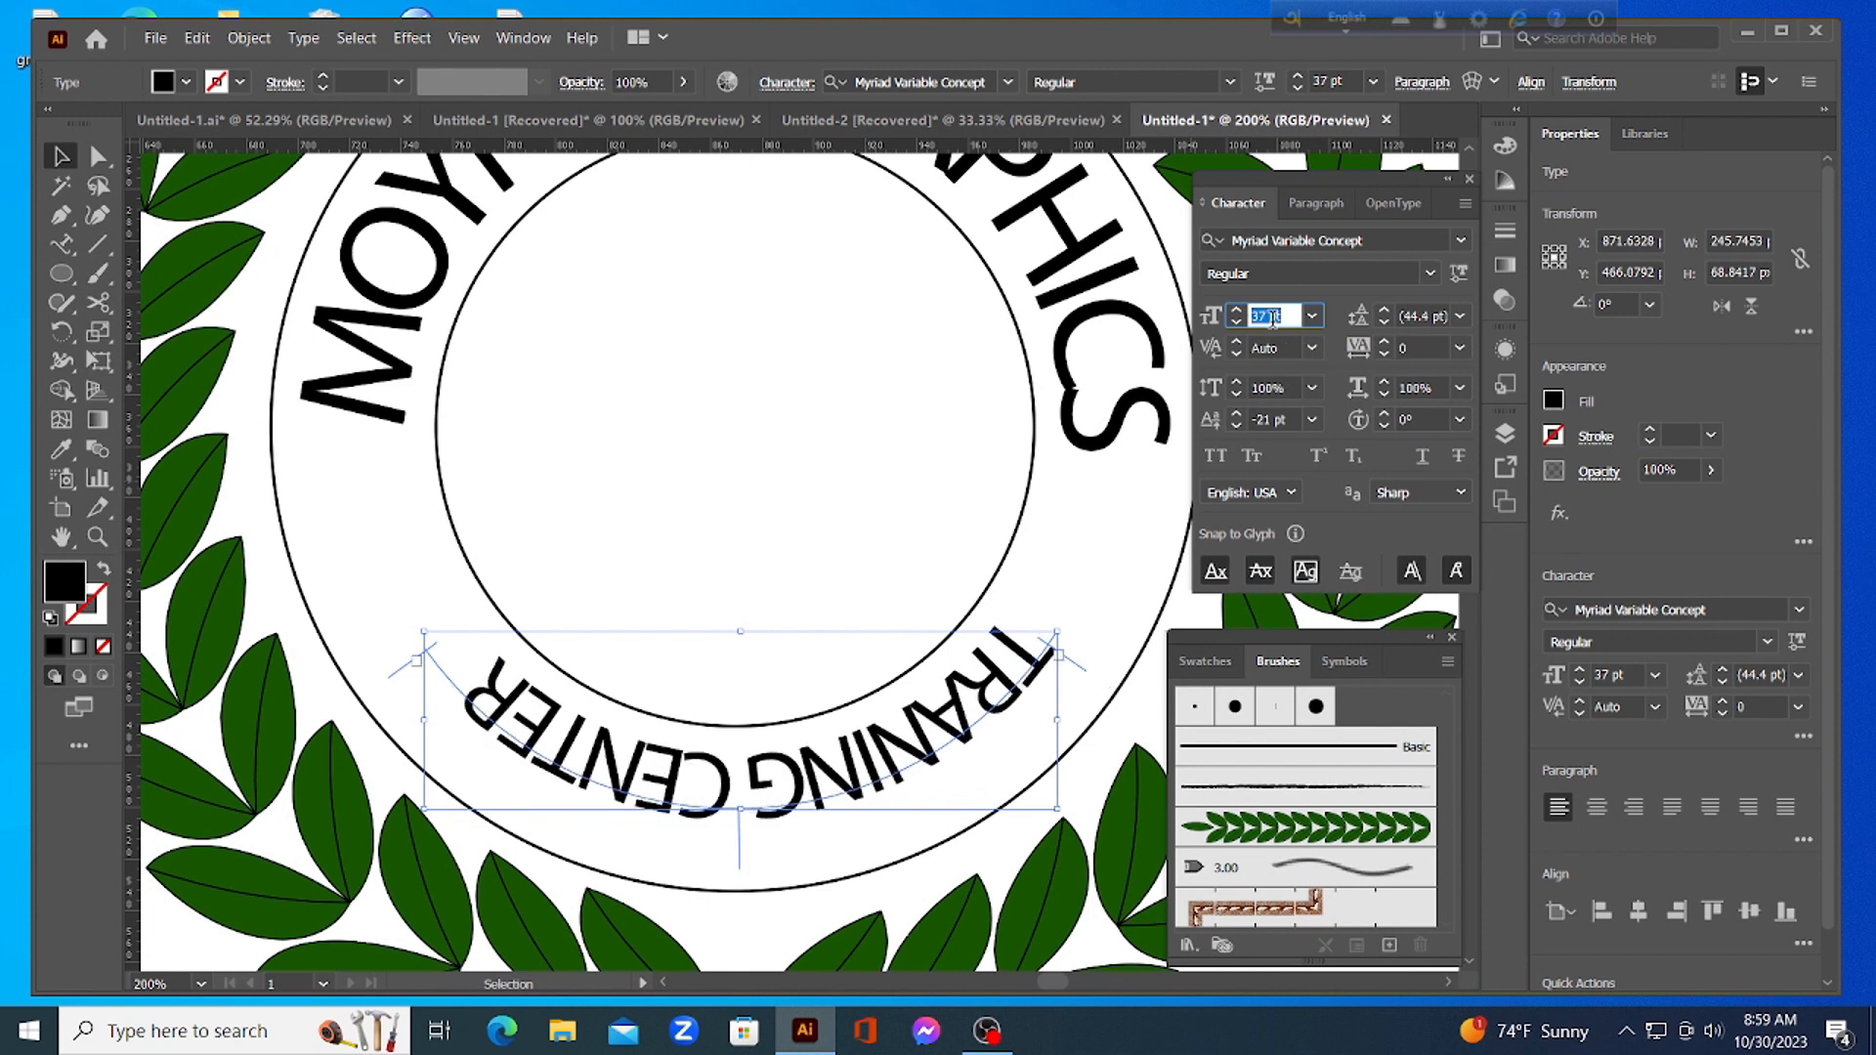
scroll(1271, 319, up, 2)
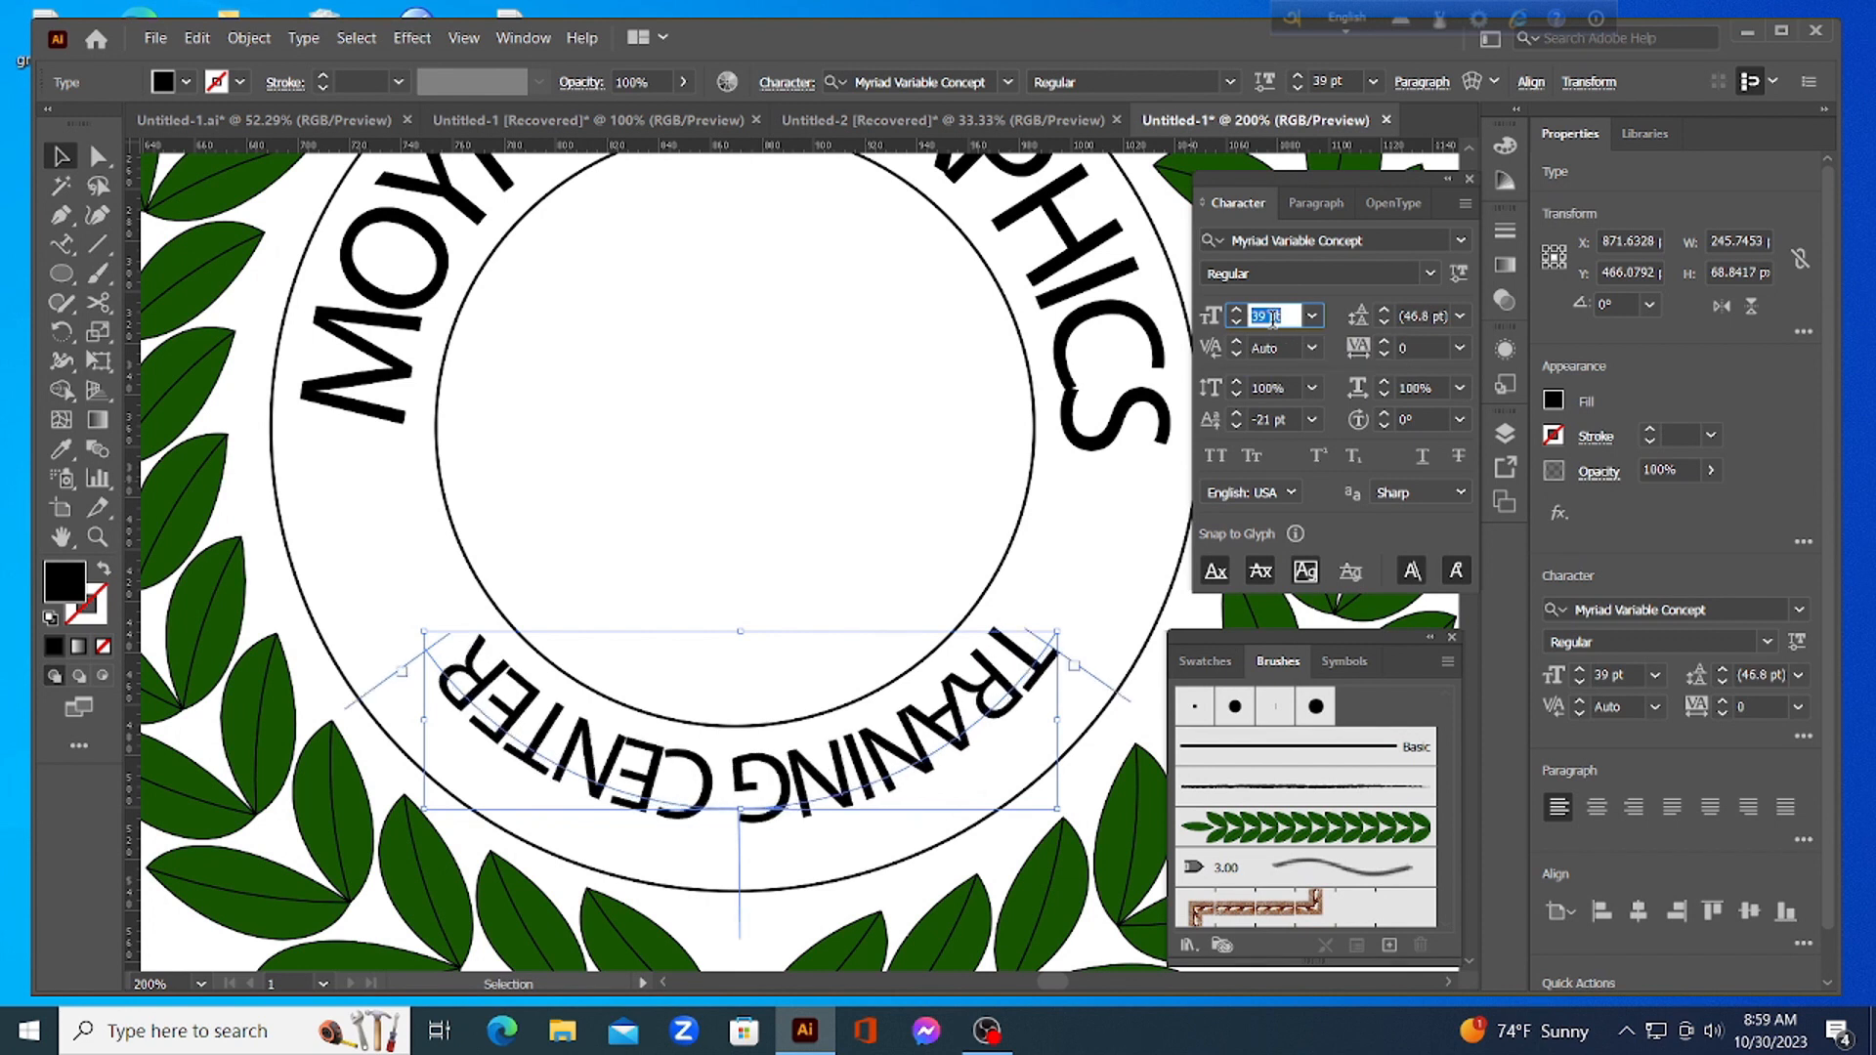
scroll(1271, 319, up, 1)
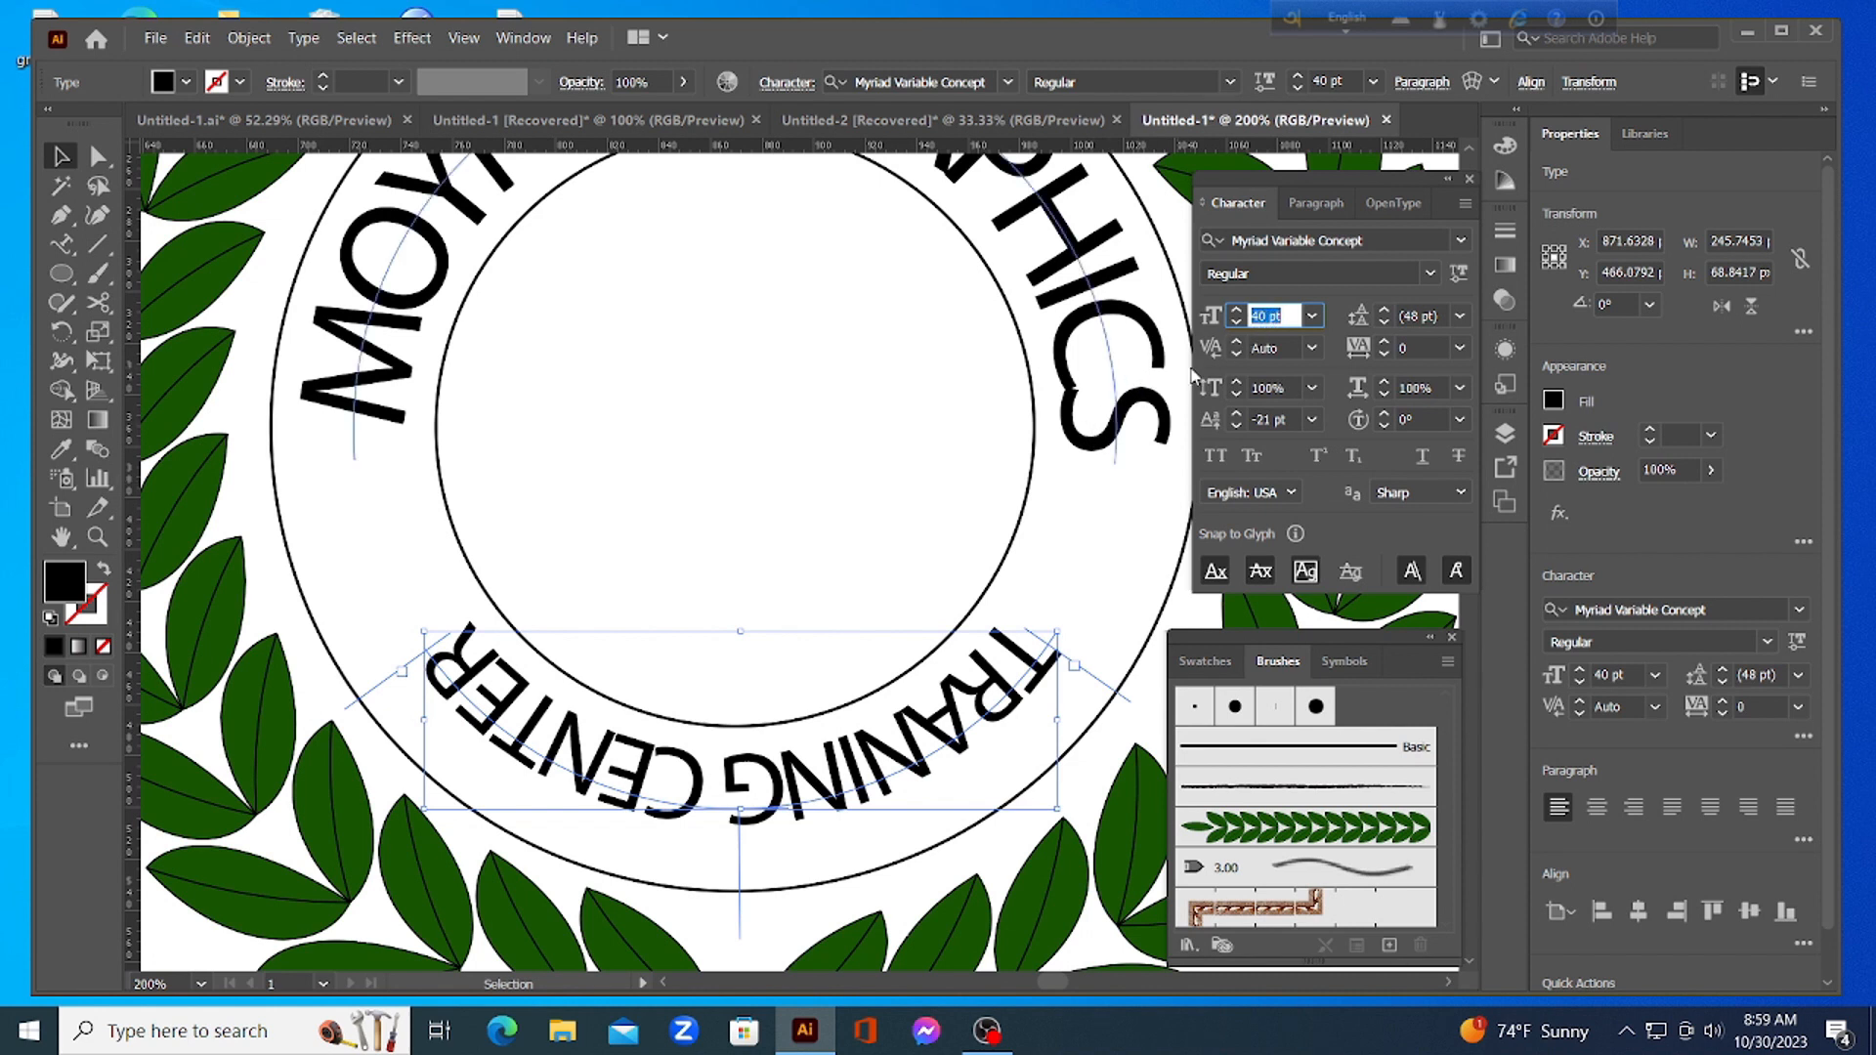
Set the baseline shift of the lower curved text to -17 pt
click(1296, 421)
key(Up)
key(Up)
key(Up)
key(Up)
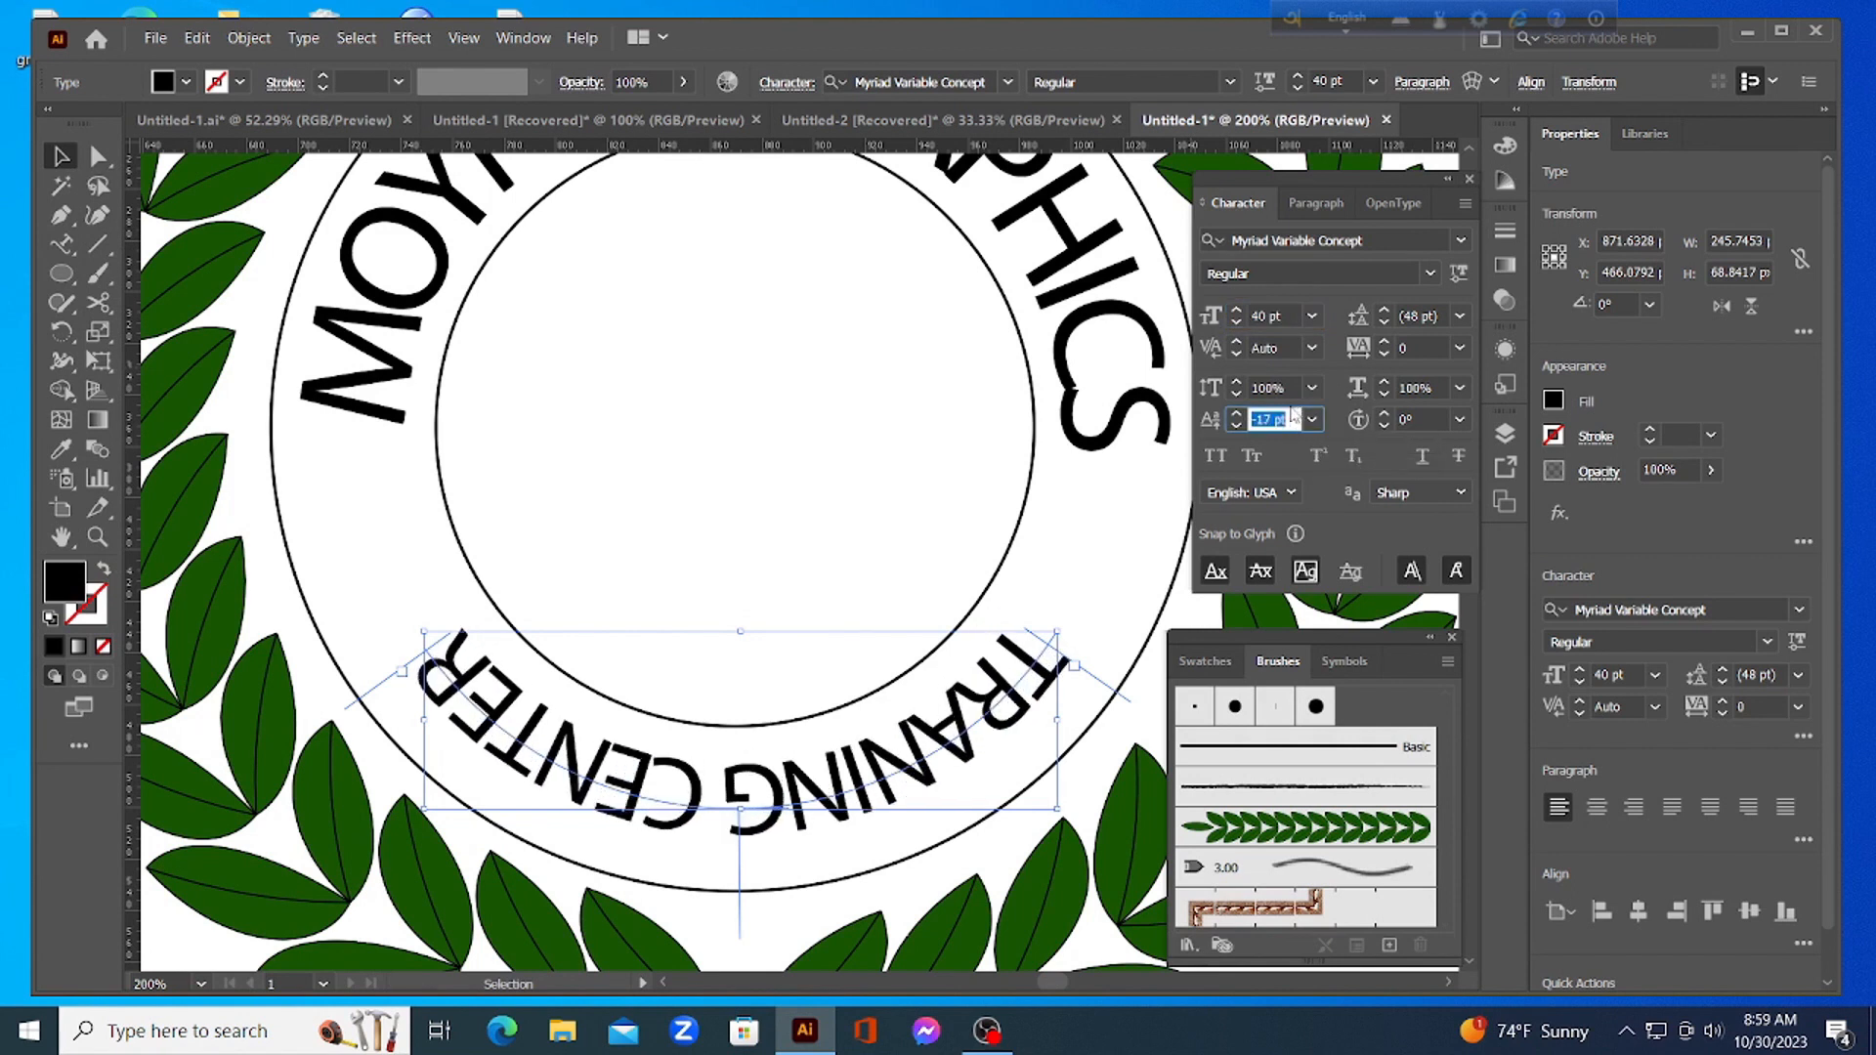
click(852, 459)
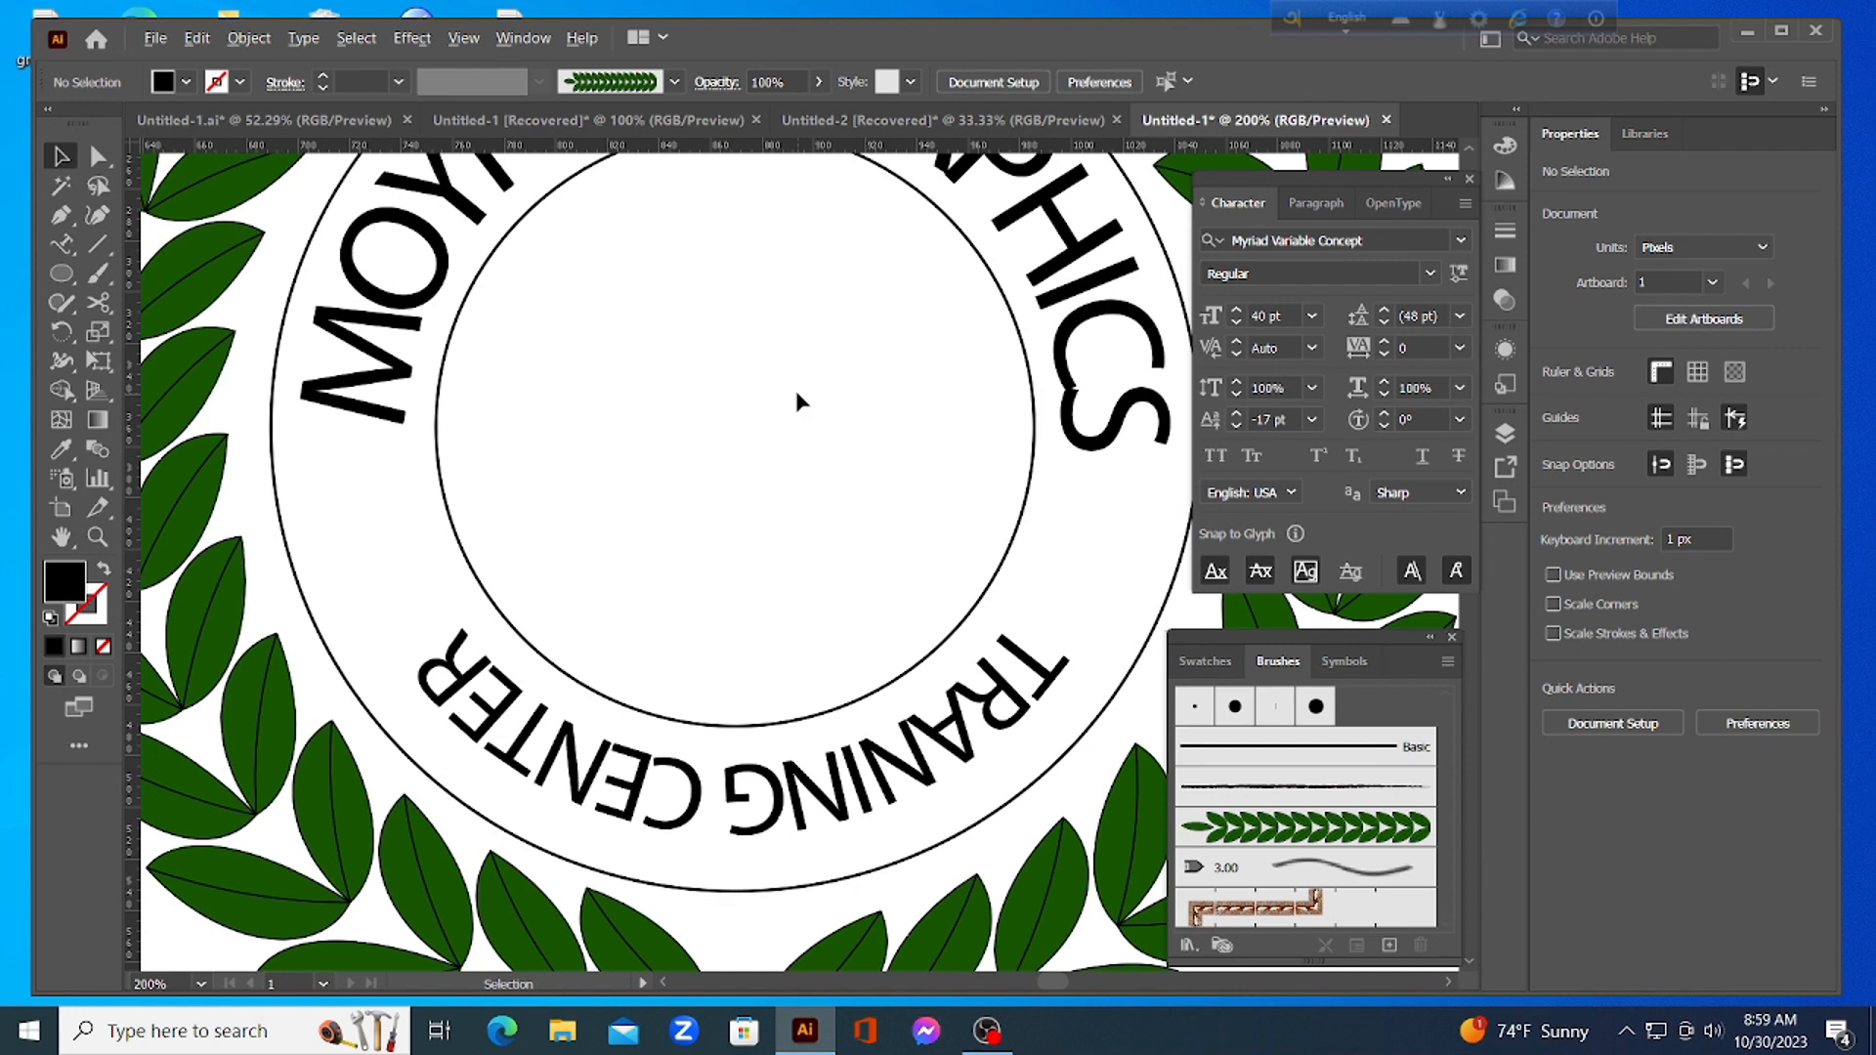
Flip the lower curved text to the other side of its path so it reads upright
scroll(794, 385, down, 1)
scroll(797, 395, down, 2)
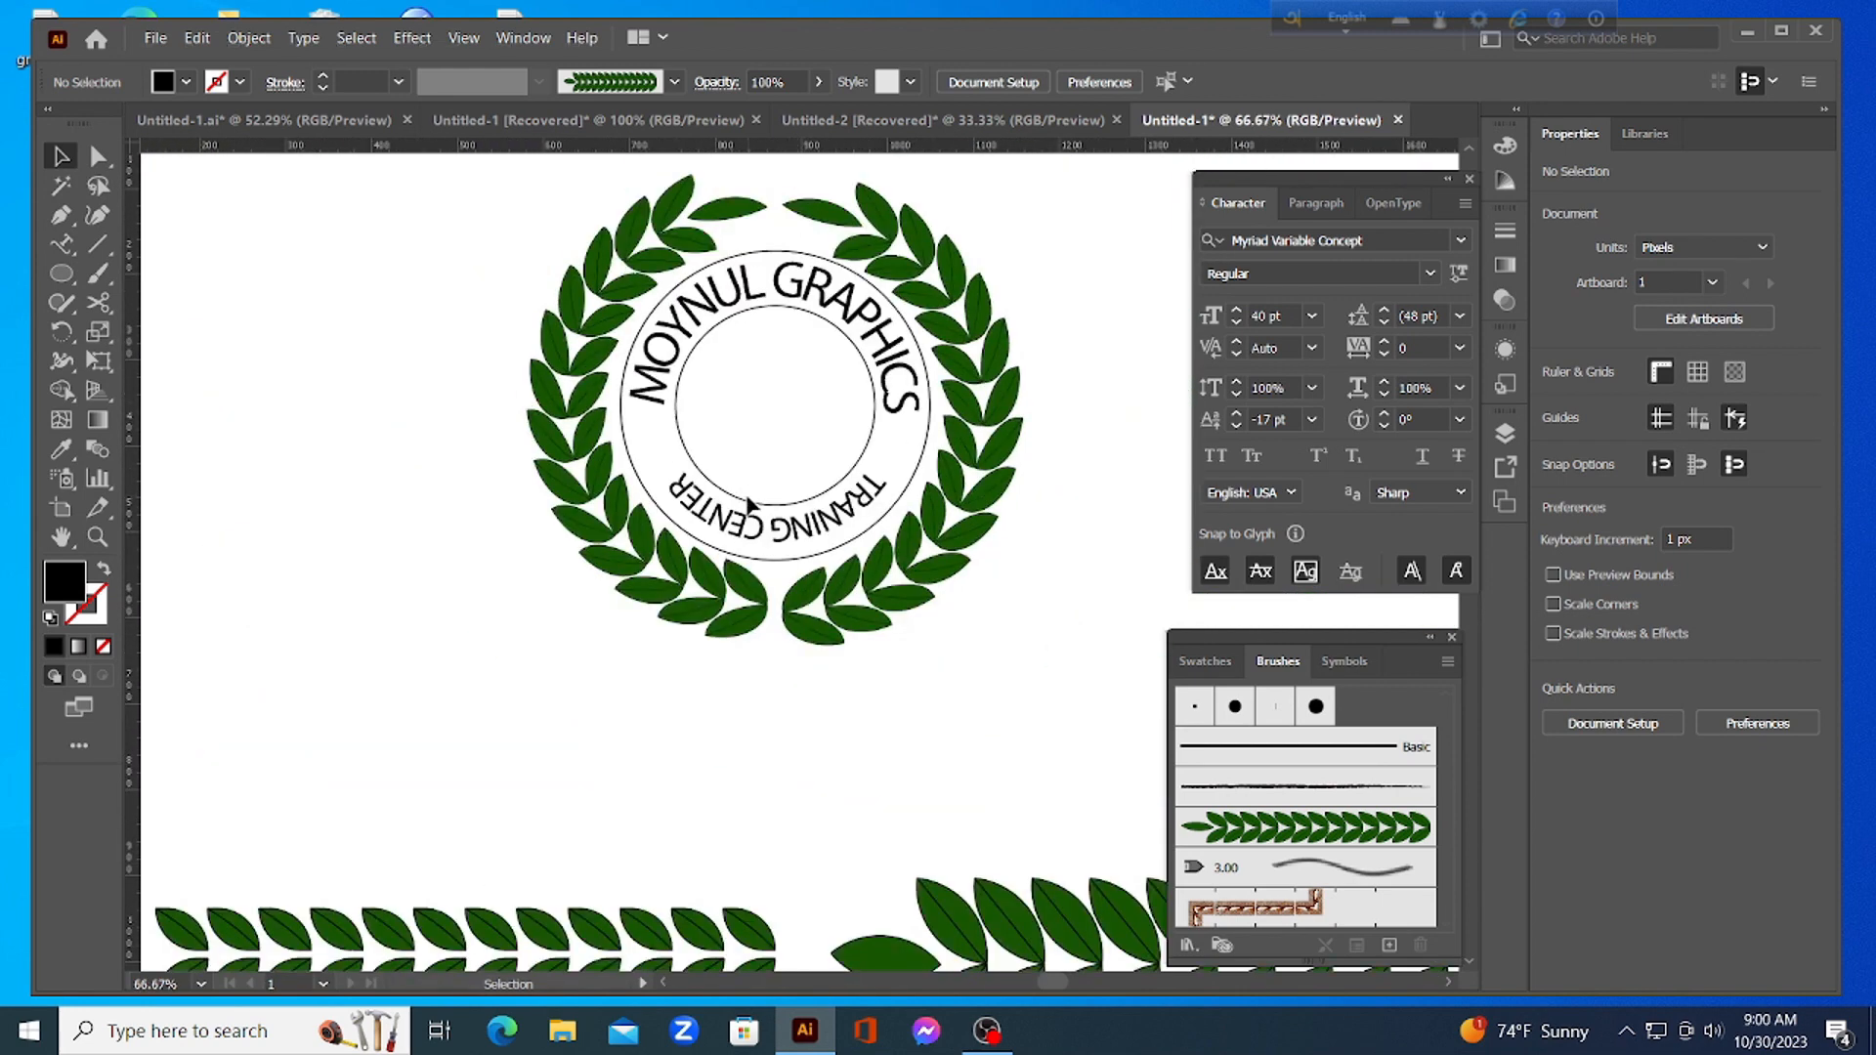
click(768, 524)
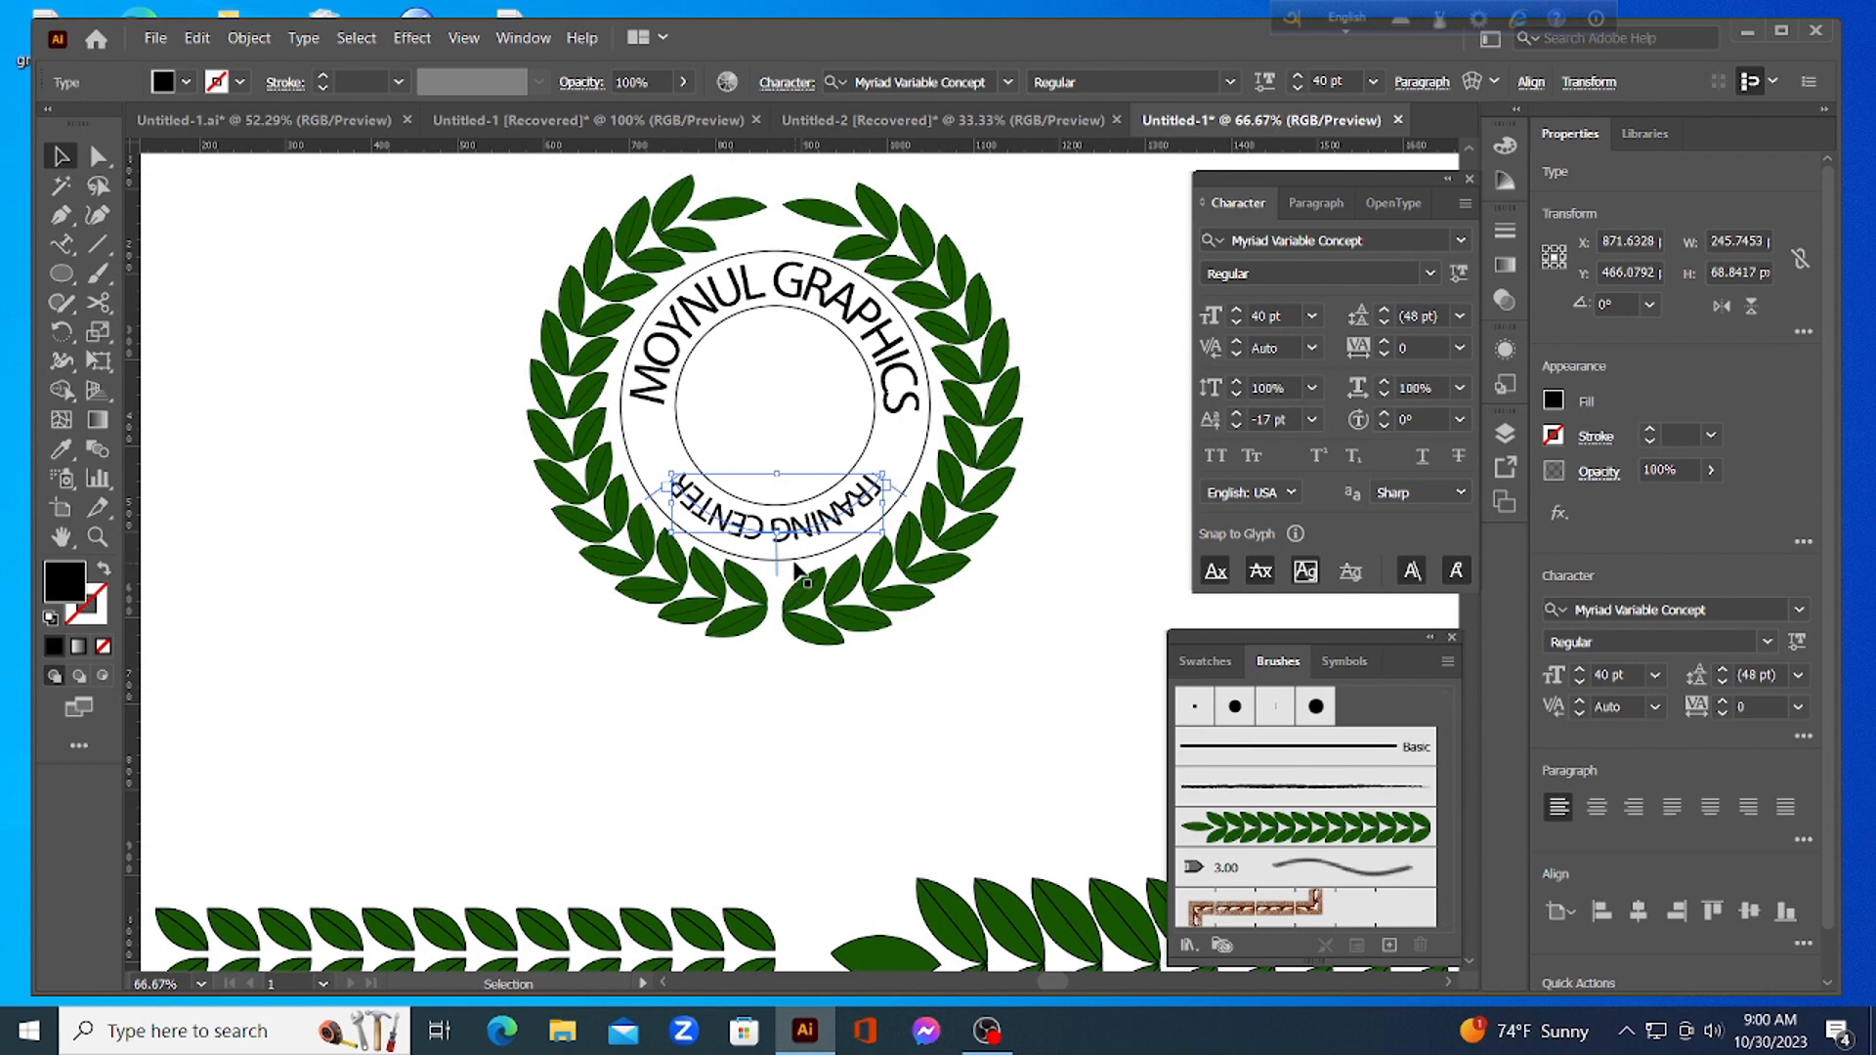
scroll(797, 569, up, 2)
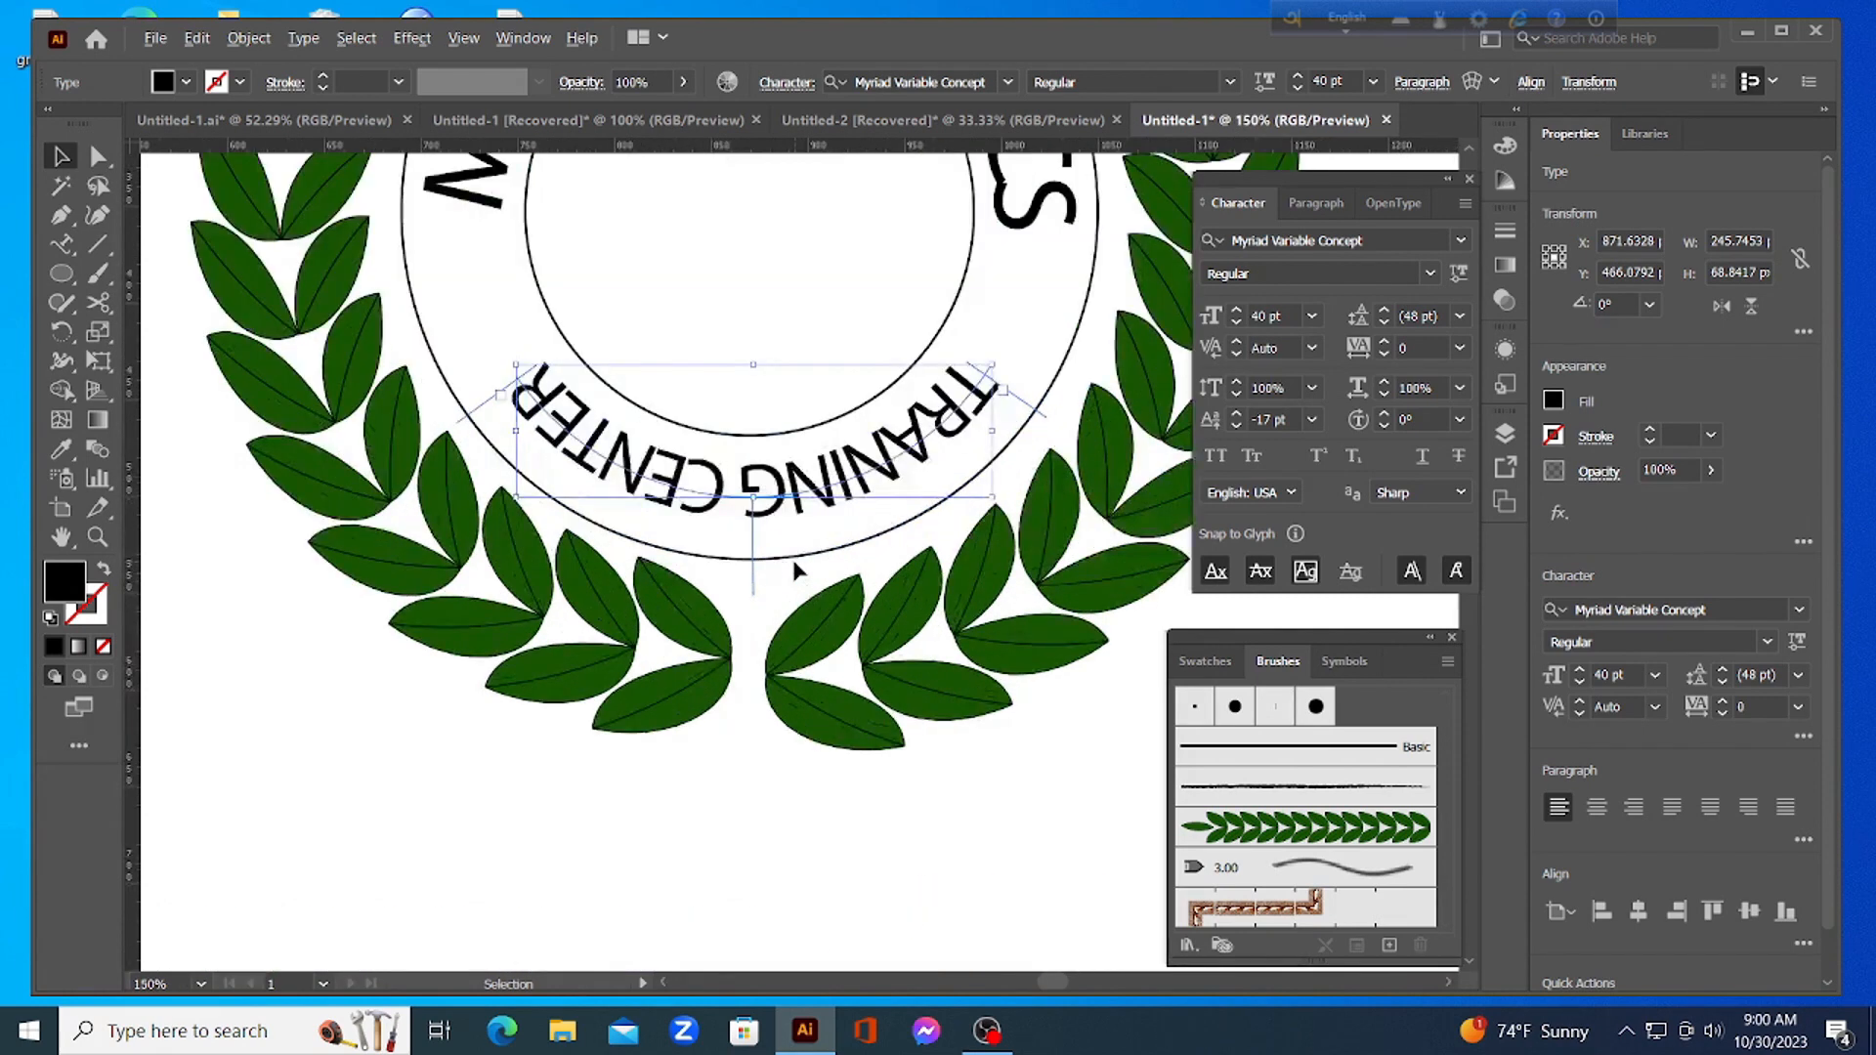
drag(755, 578, 762, 401)
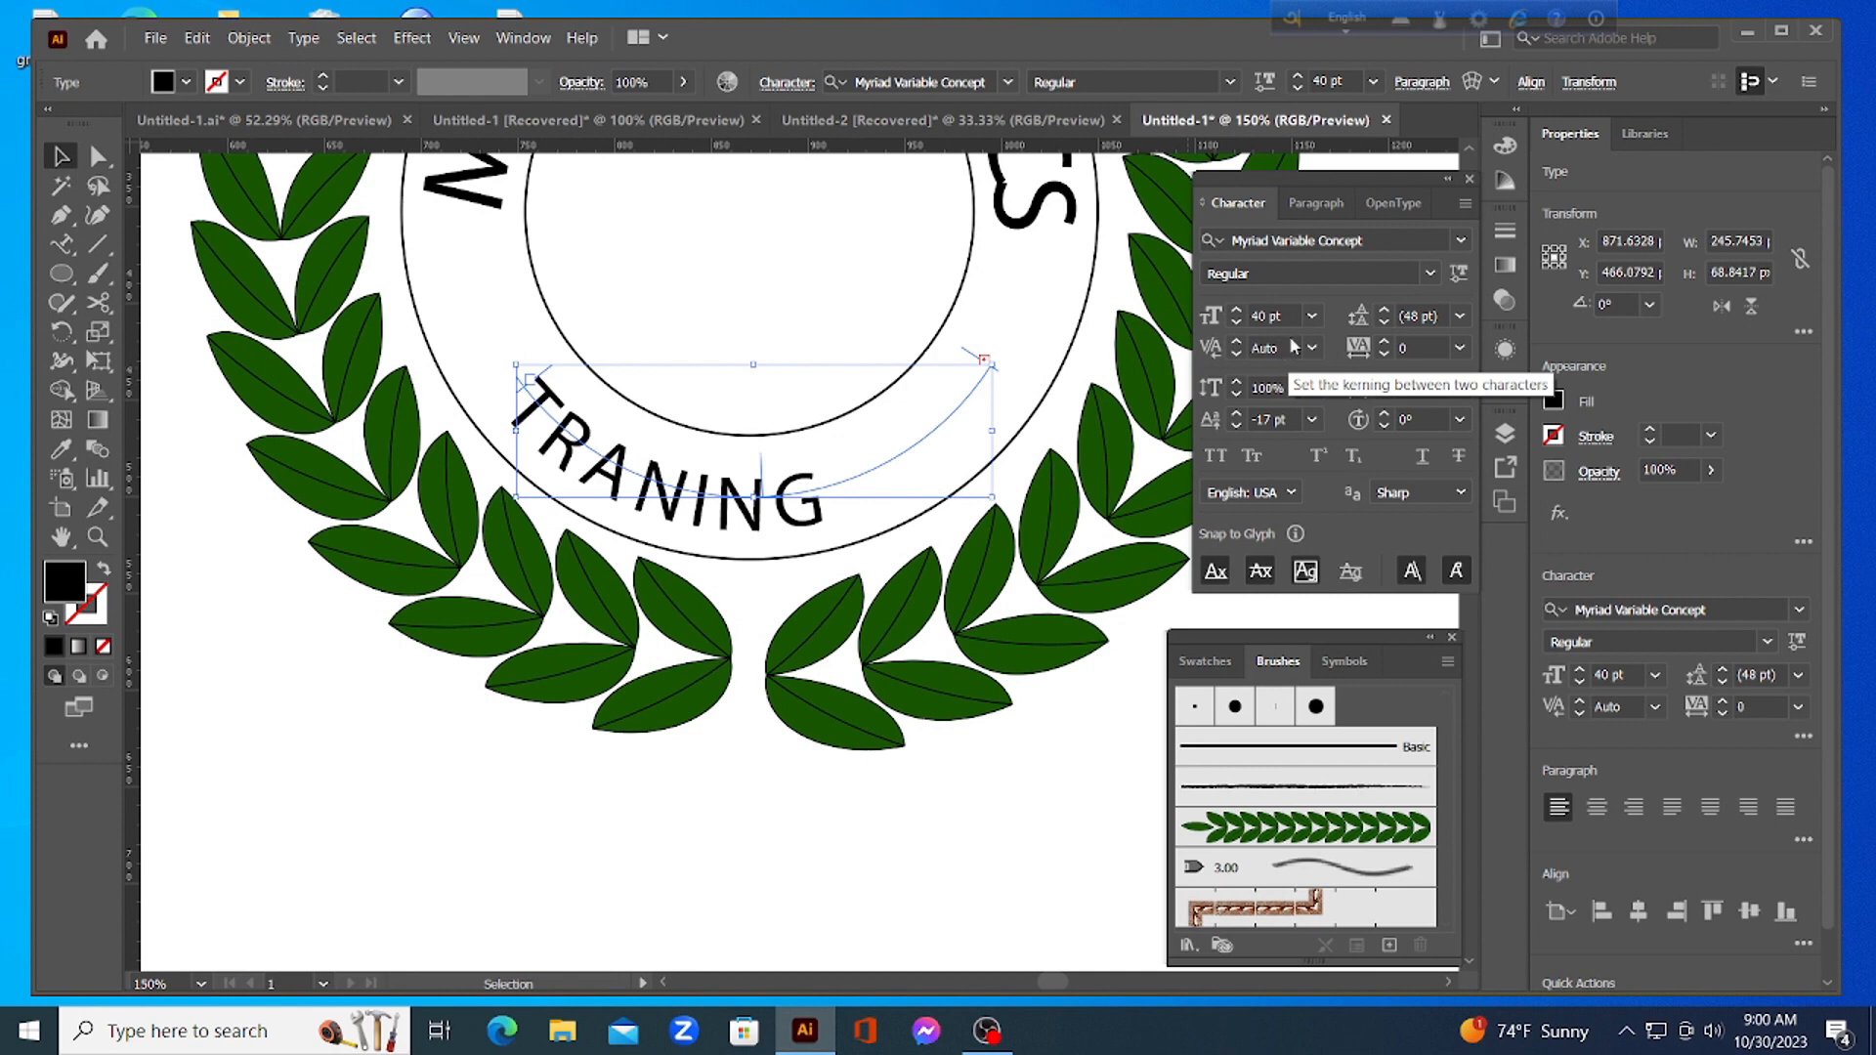
Set the font size of the lower curved text to 34 pt so all of "TRANING CENTER" fits on its arc
click(1270, 315)
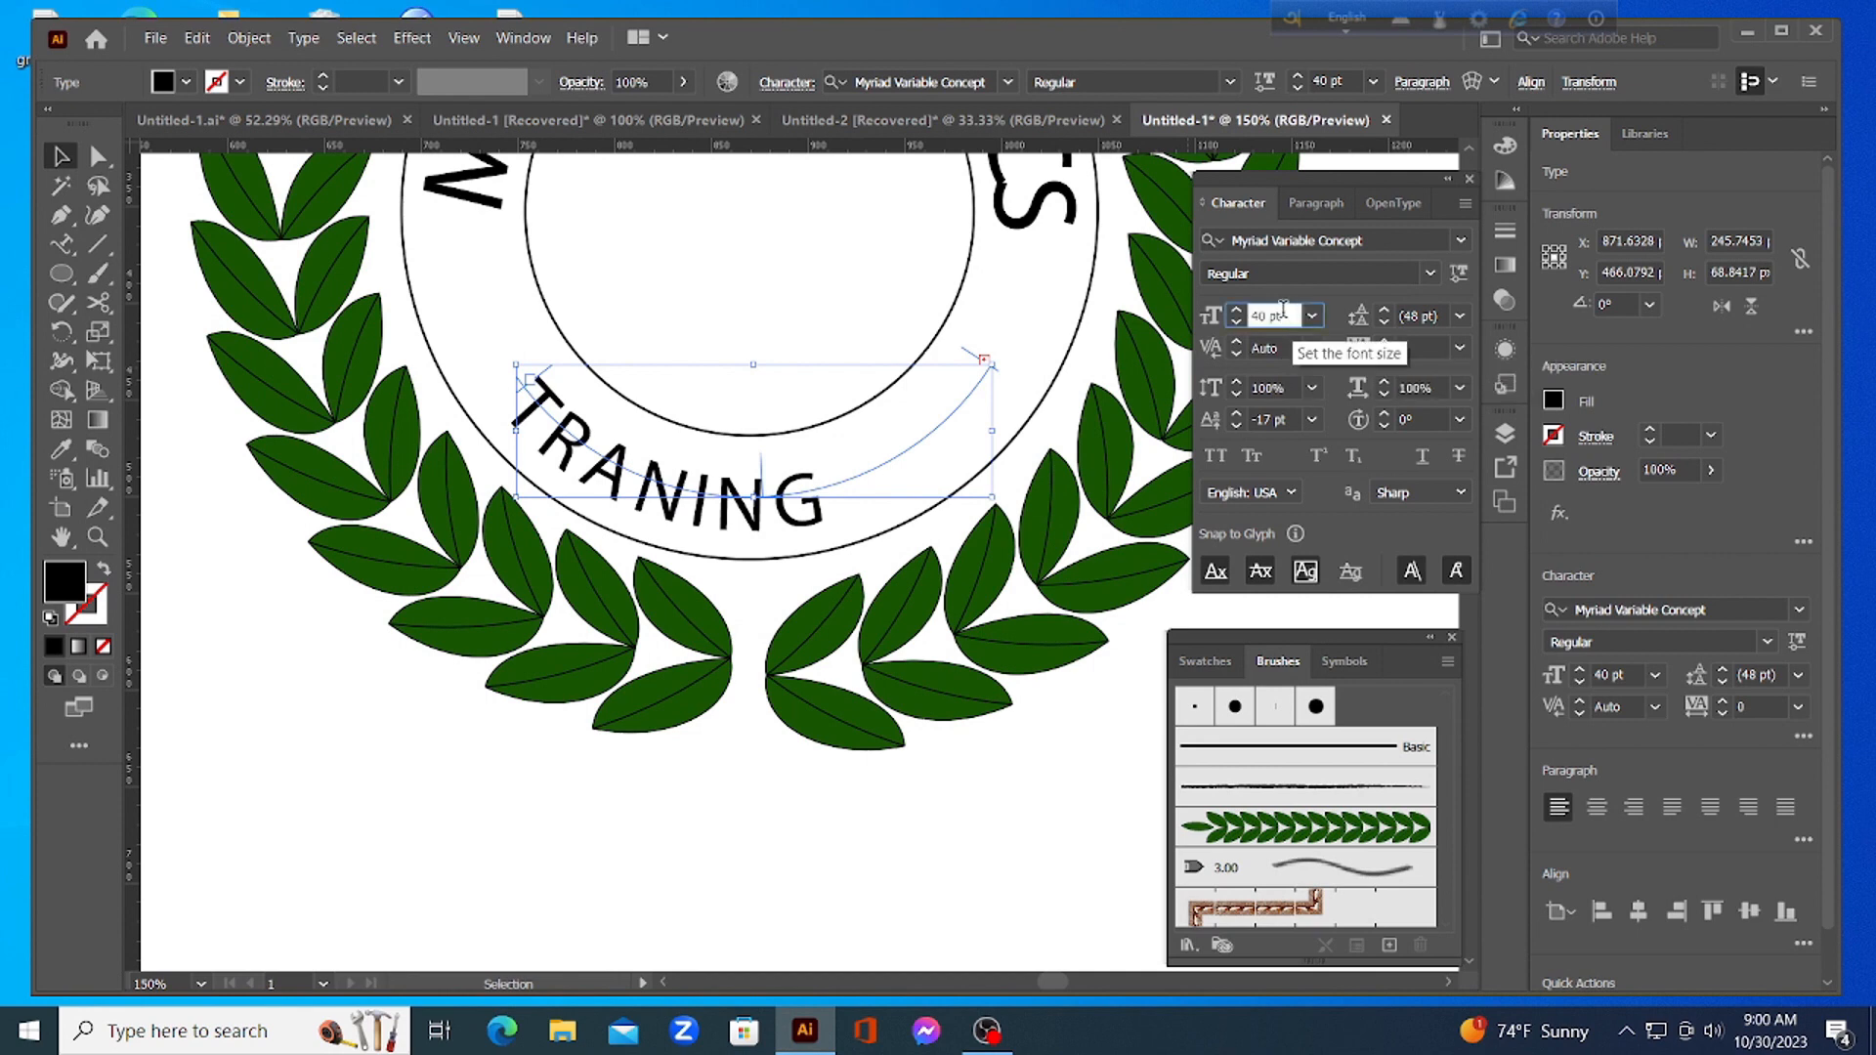
scroll(1284, 311, down, 8)
scroll(1283, 310, down, 1)
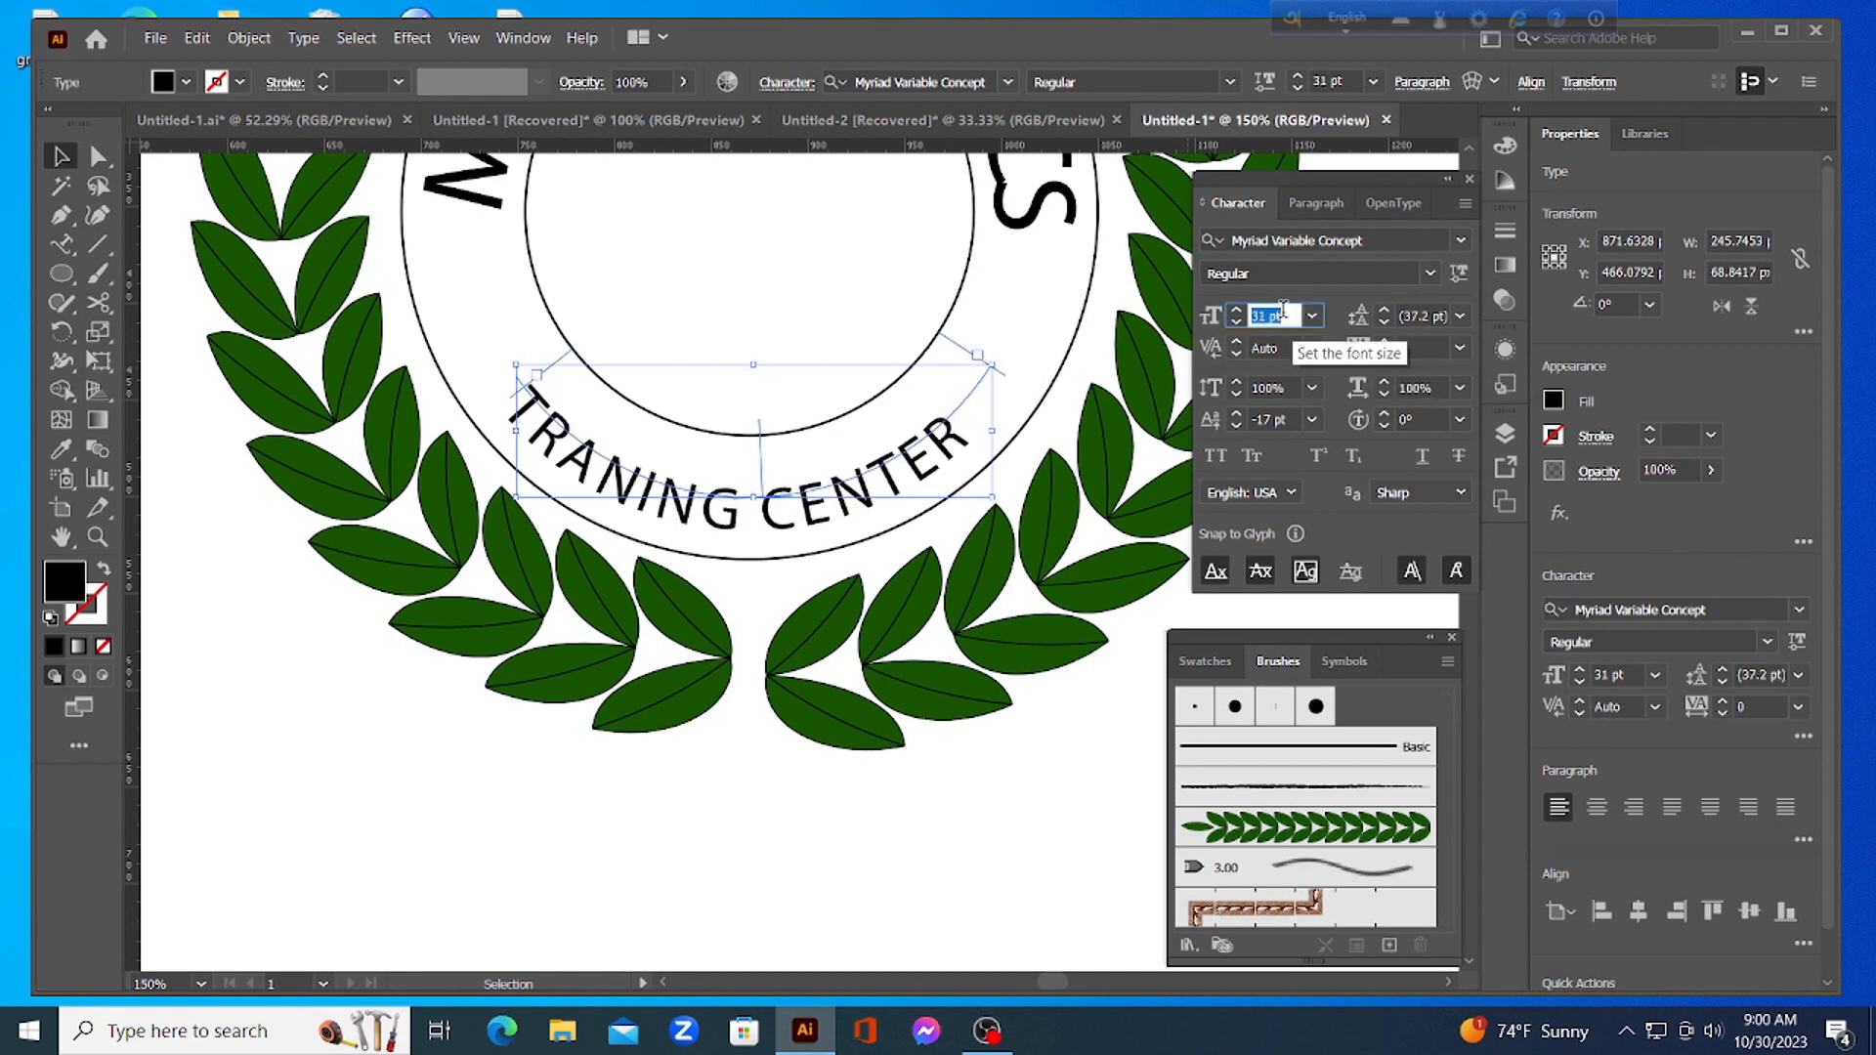
scroll(1283, 311, up, 2)
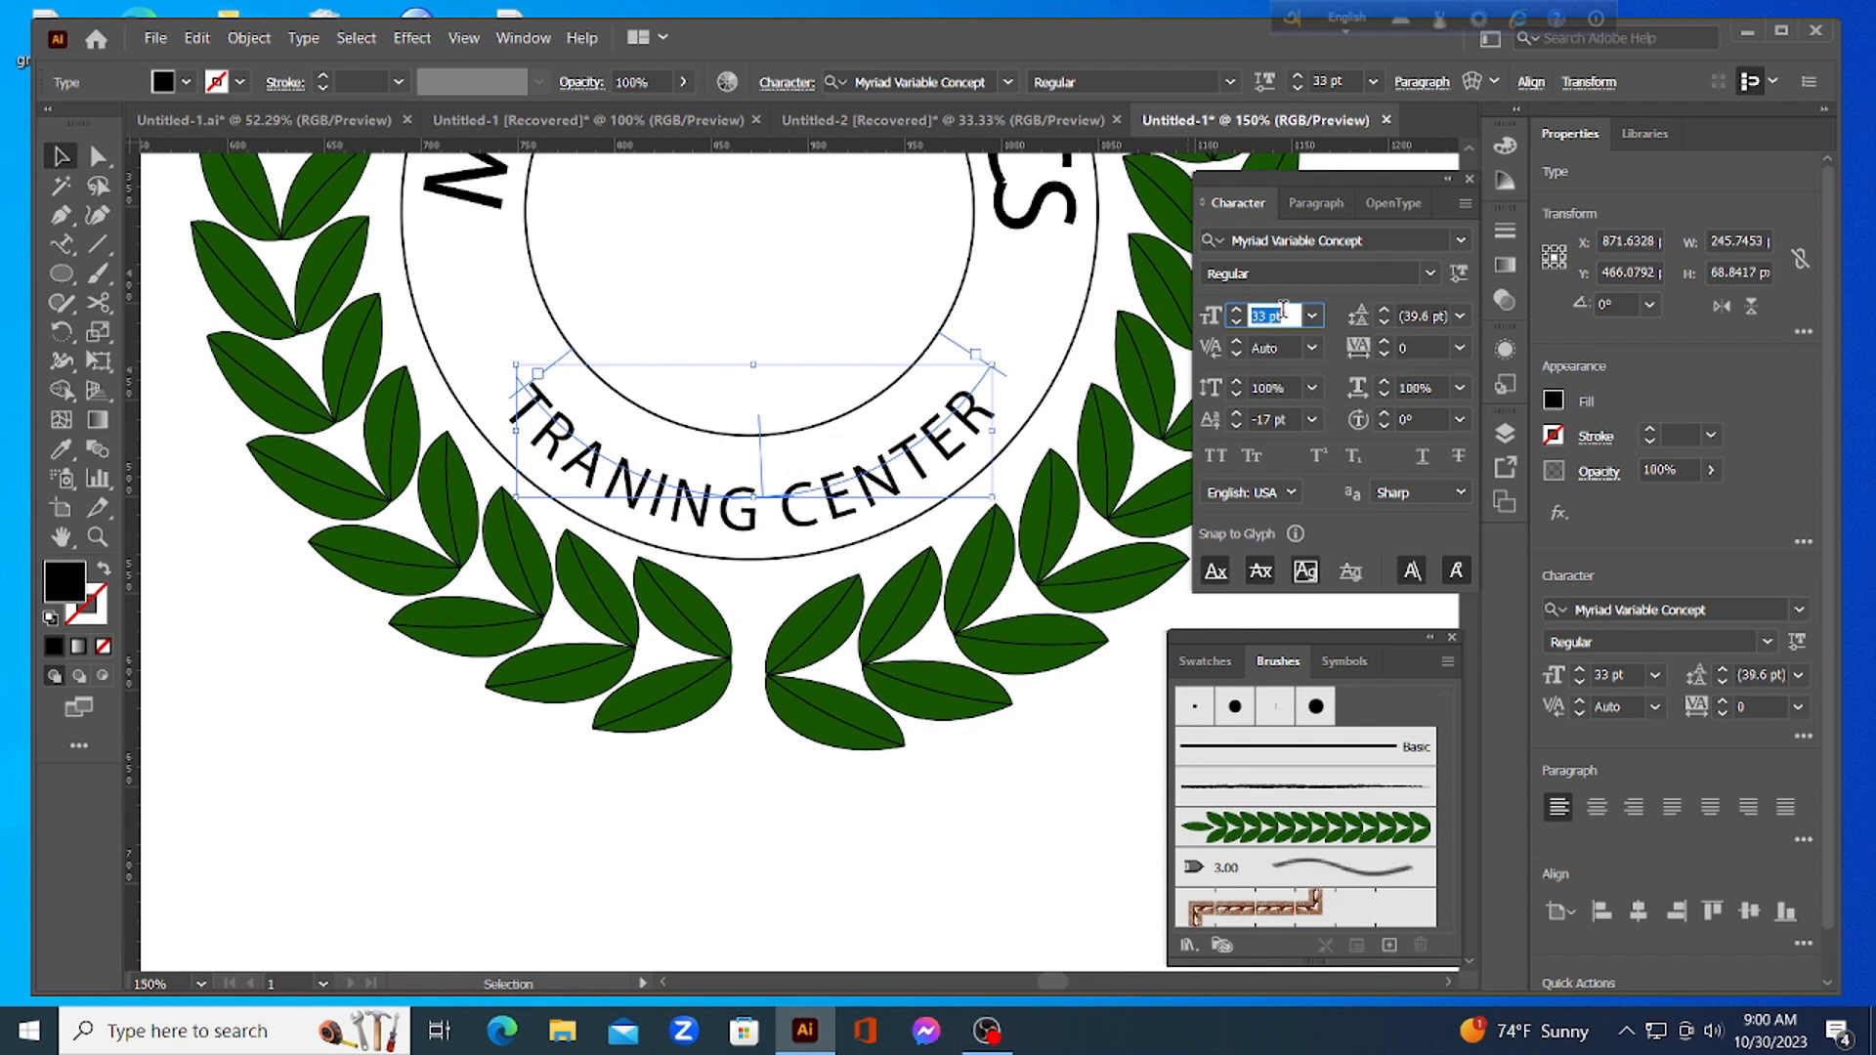
scroll(1284, 310, up, 1)
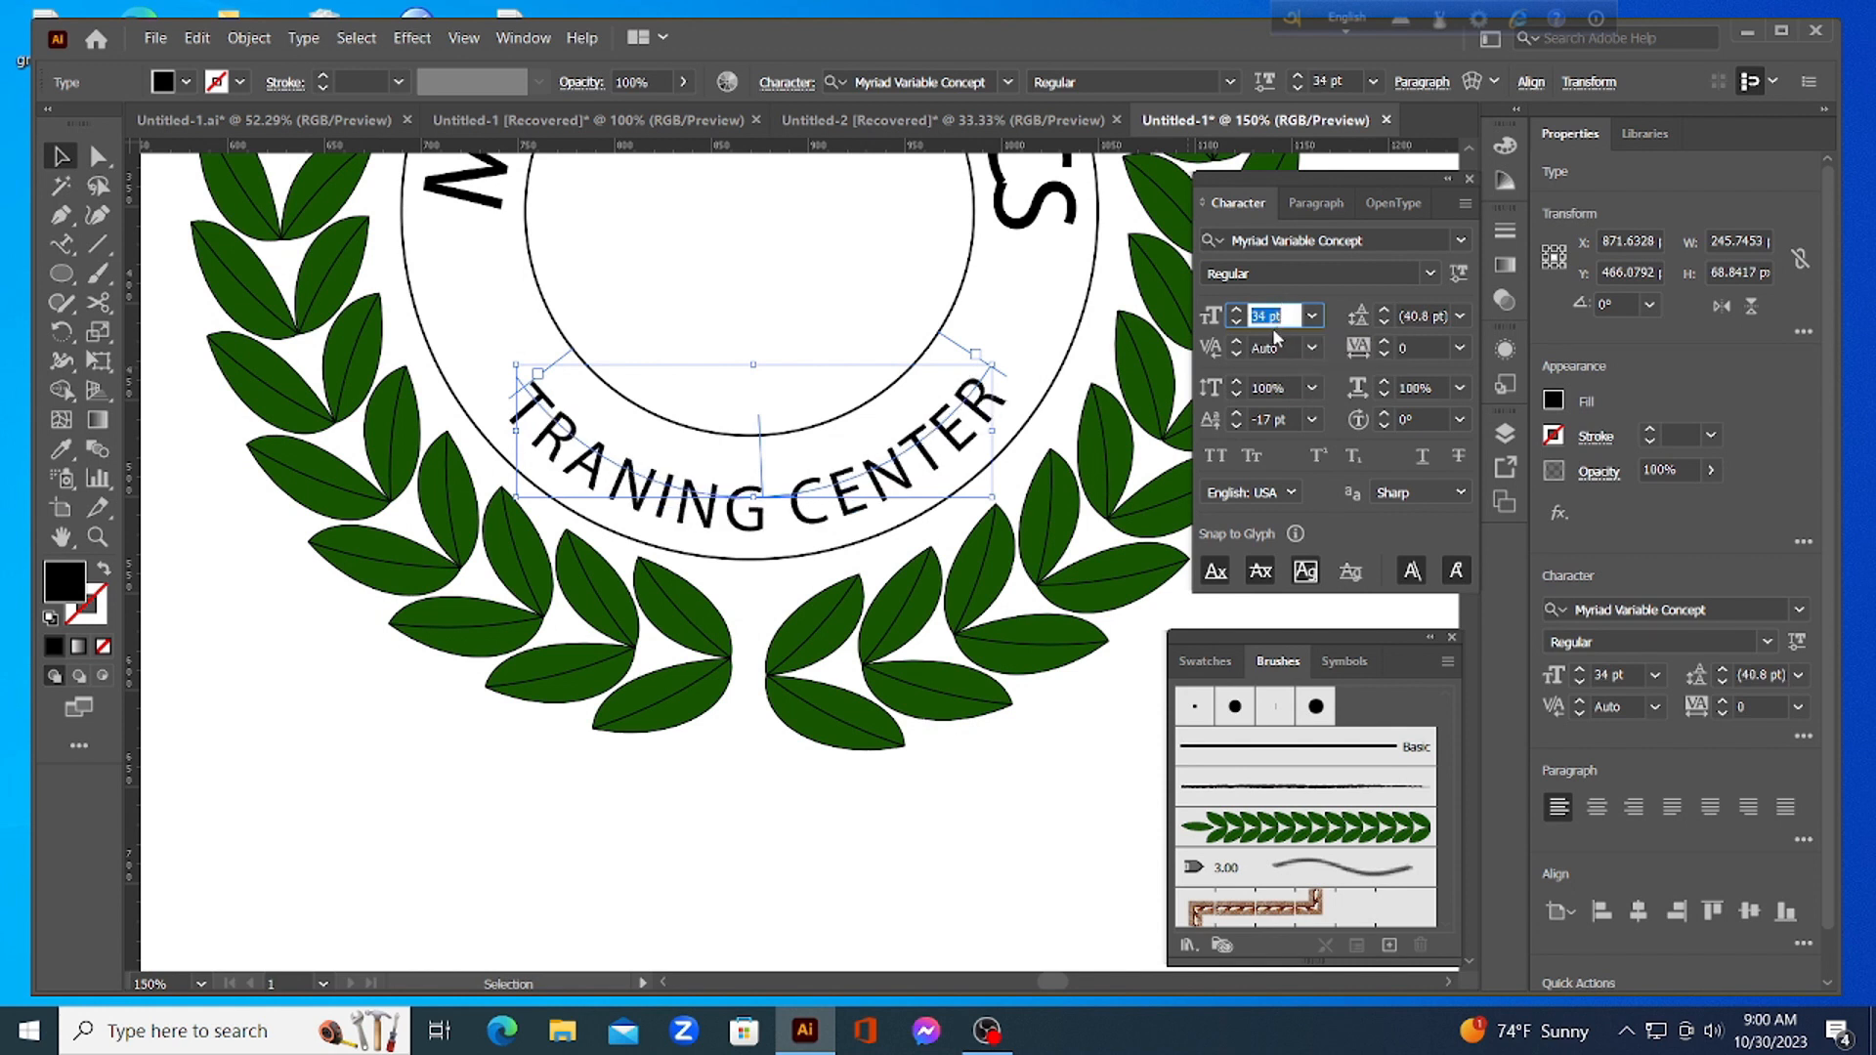
Set the baseline shift of the lower curved text to -10 pt, centring it between the two circles
click(1270, 419)
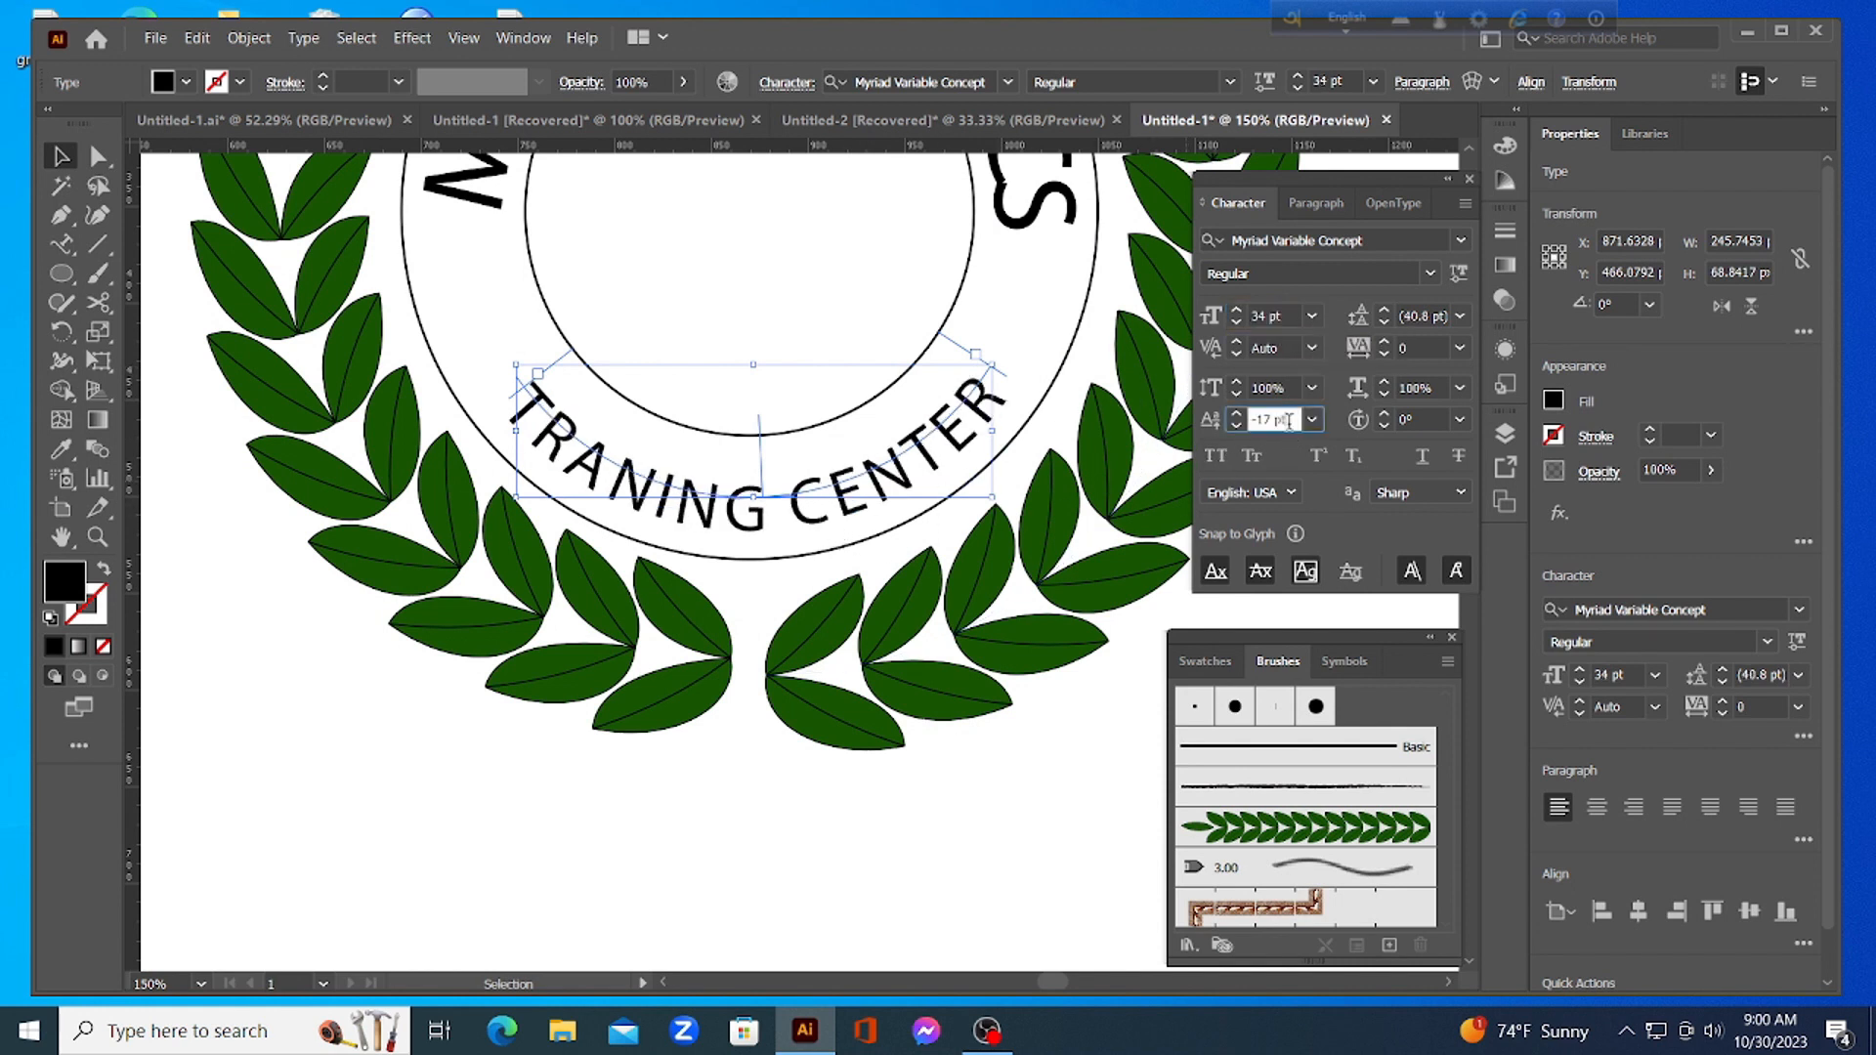
scroll(1272, 411, down, 3)
scroll(1270, 415, up, 4)
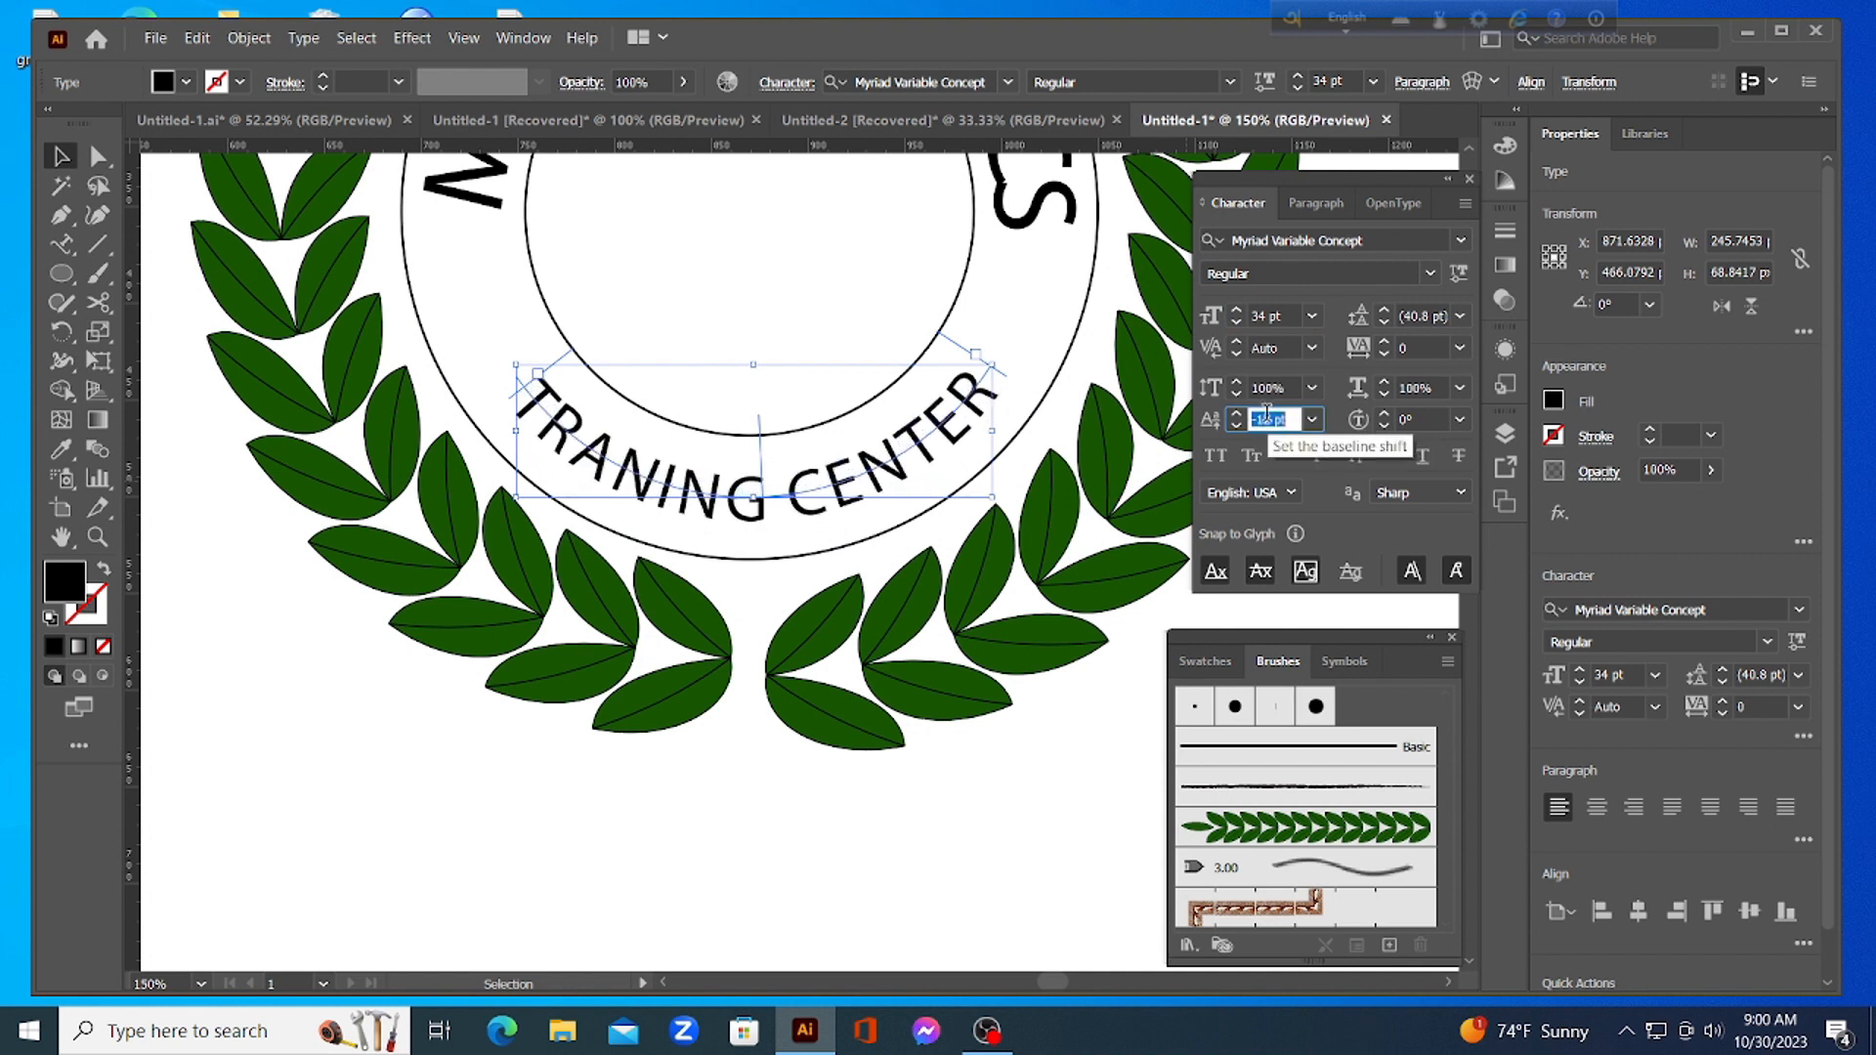
scroll(1267, 413, up, 2)
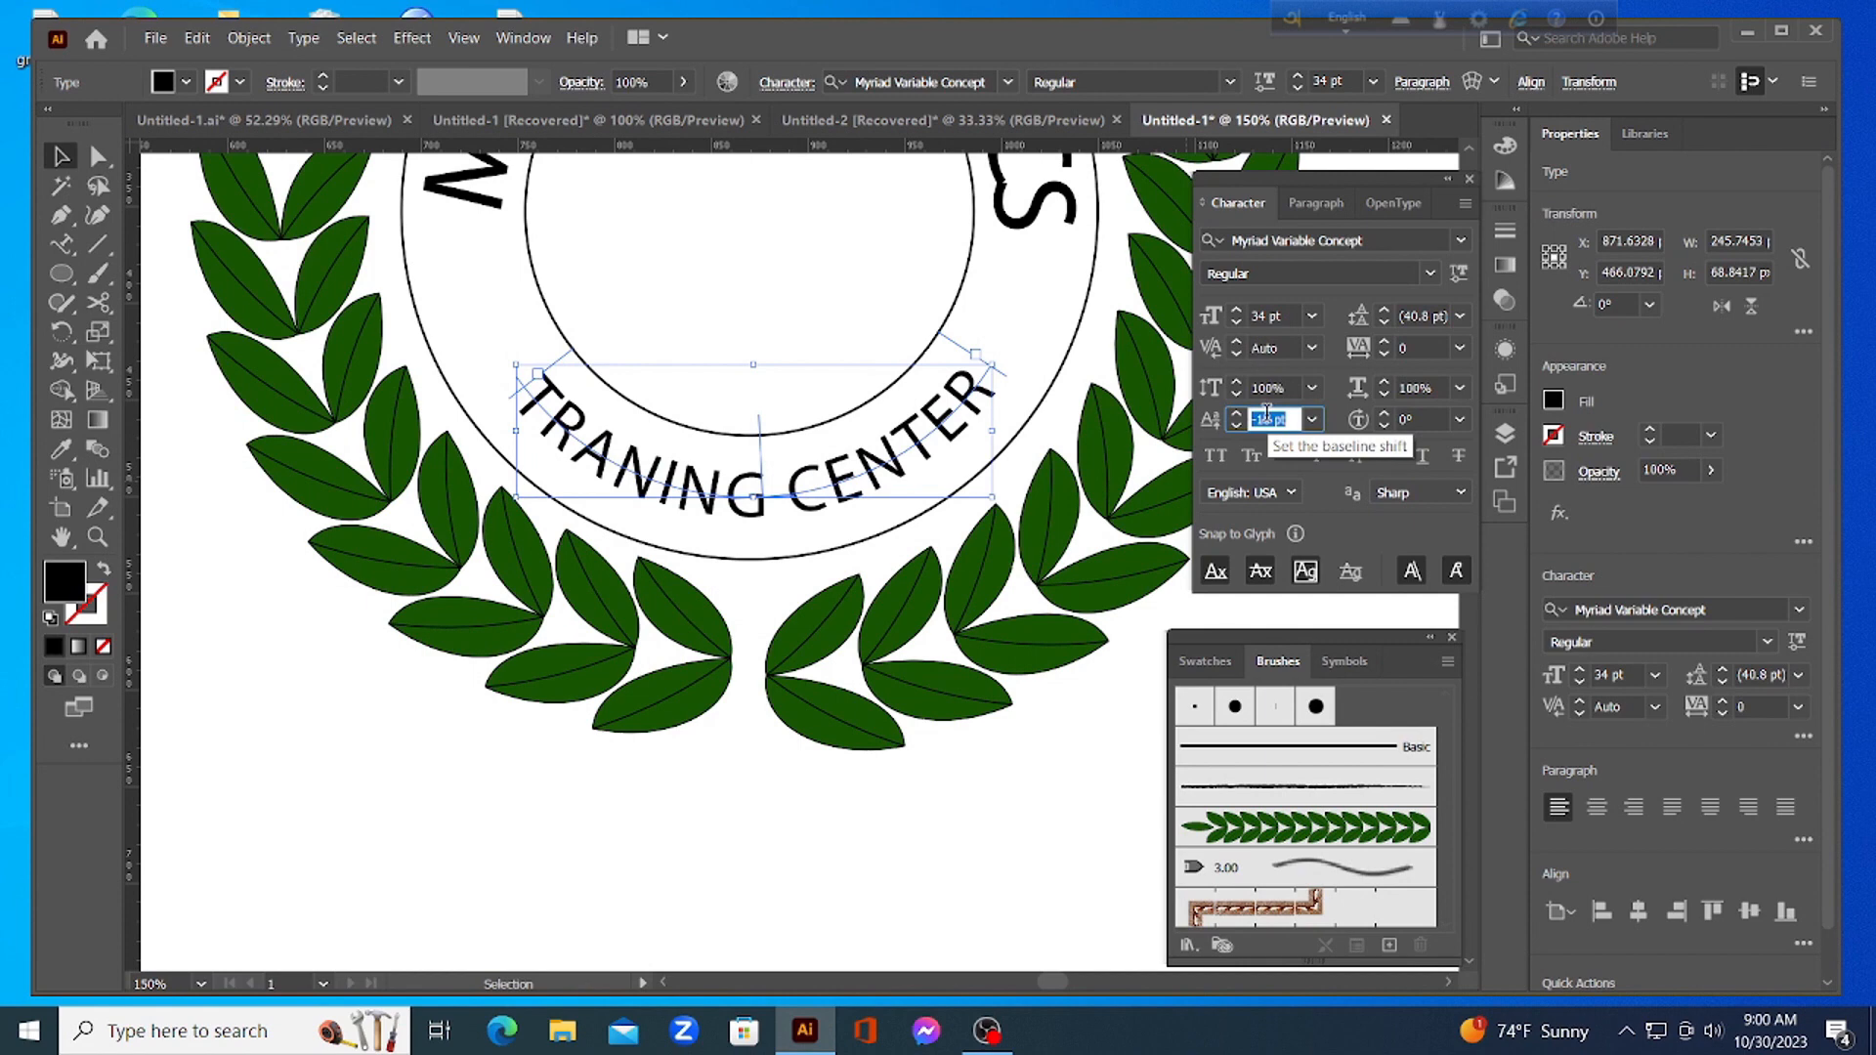
click(816, 827)
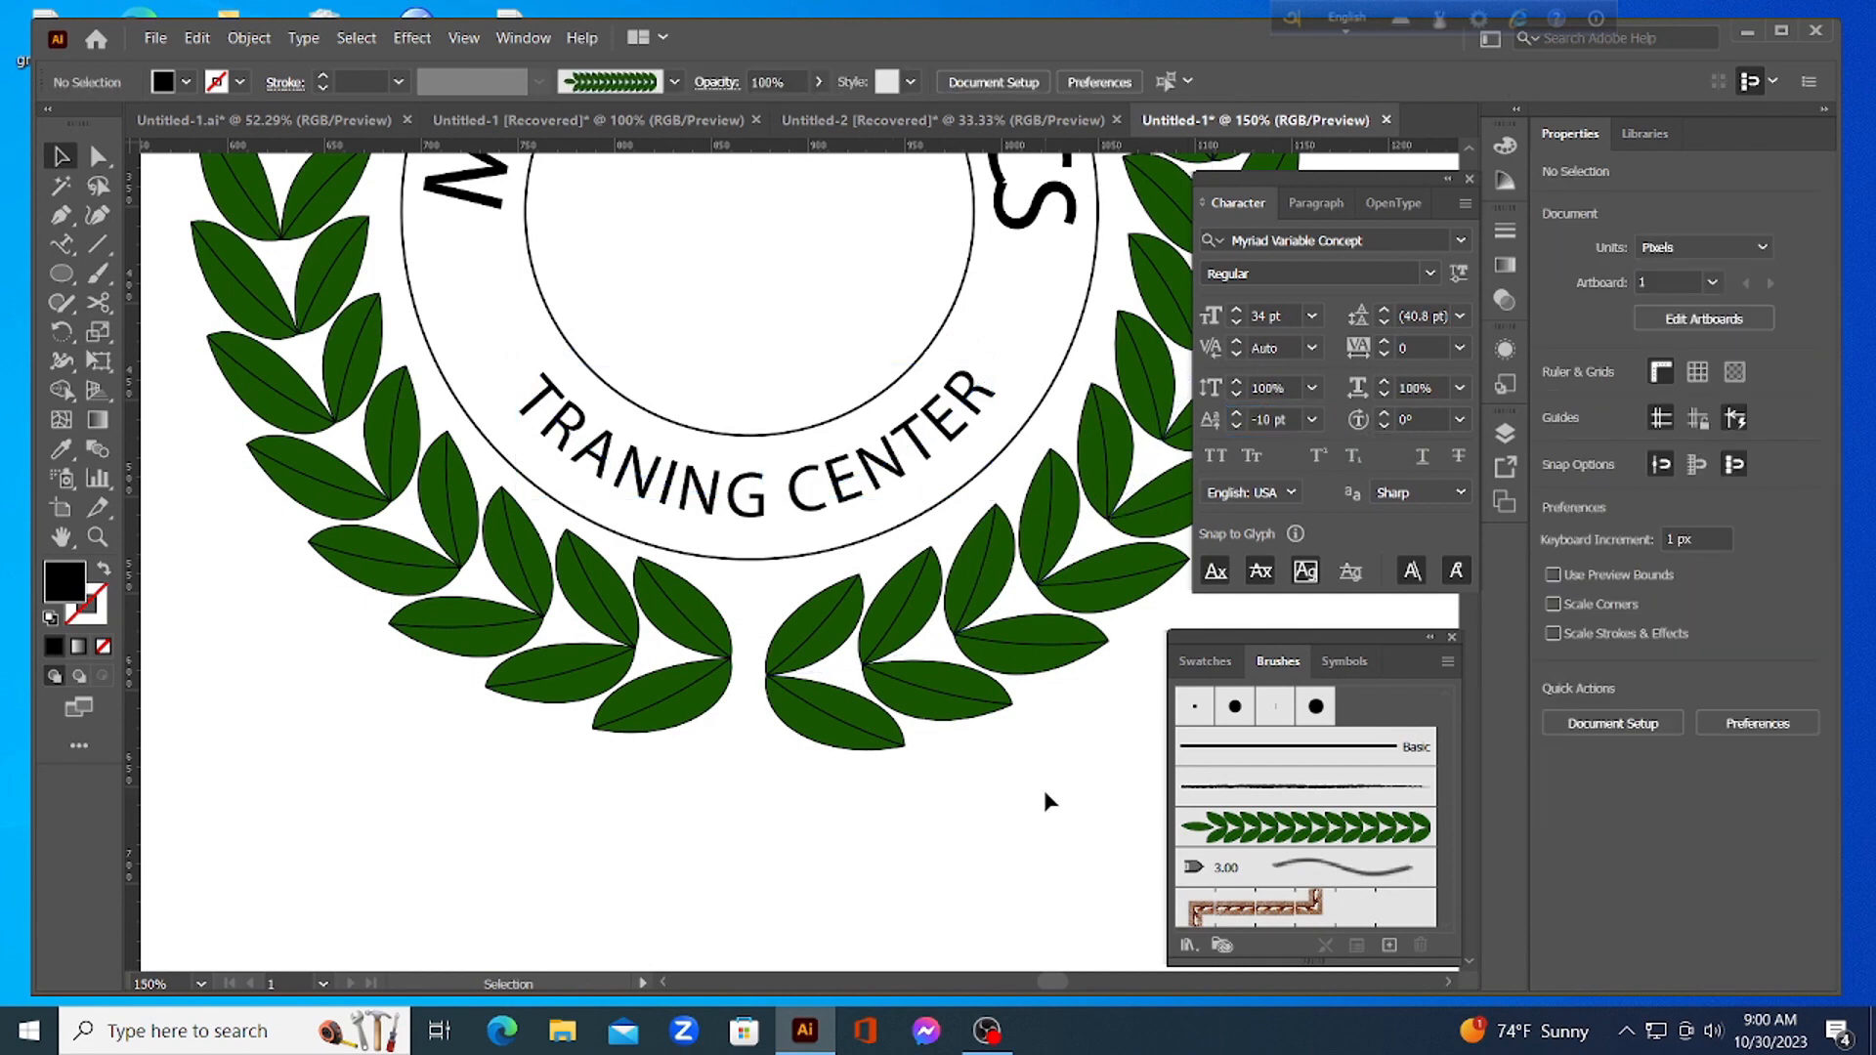
Draw a black five-pointed star about 64 px wide in the ring, between the left ends of the upper and lower texts
scroll(1026, 793, up, 1)
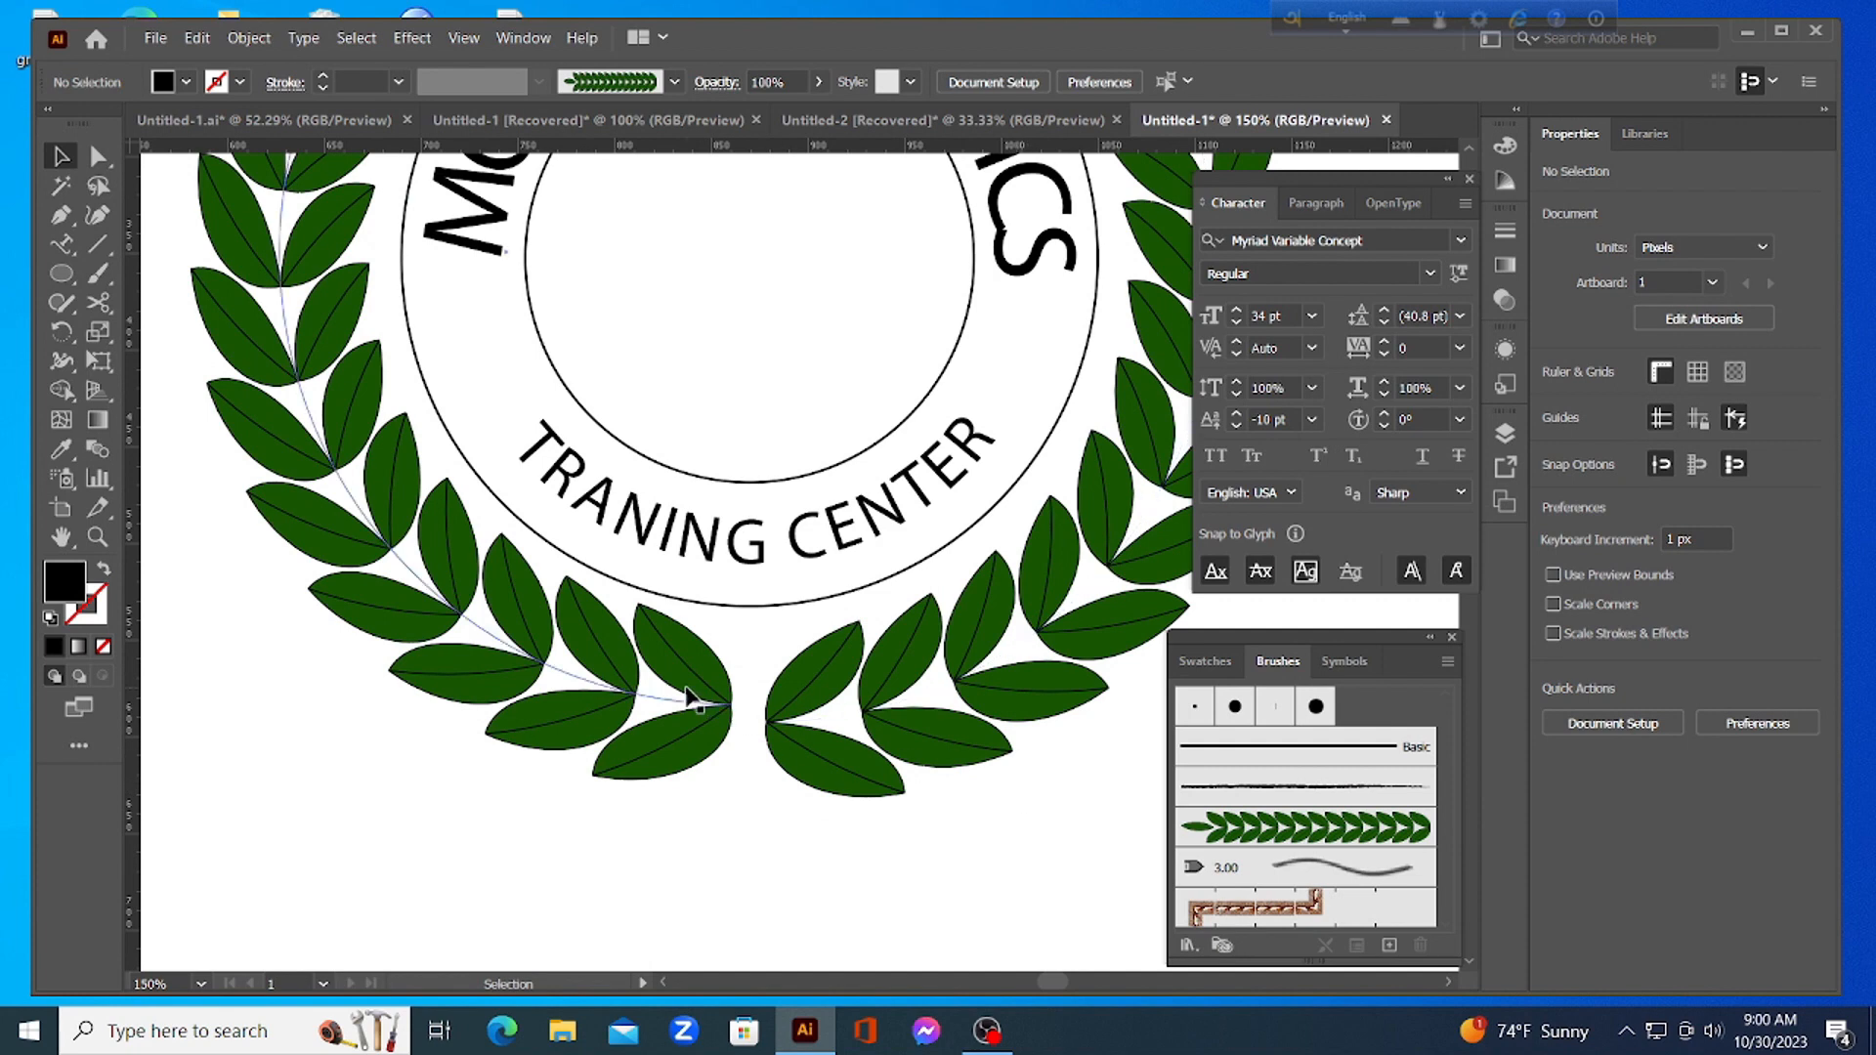
scroll(689, 695, down, 2)
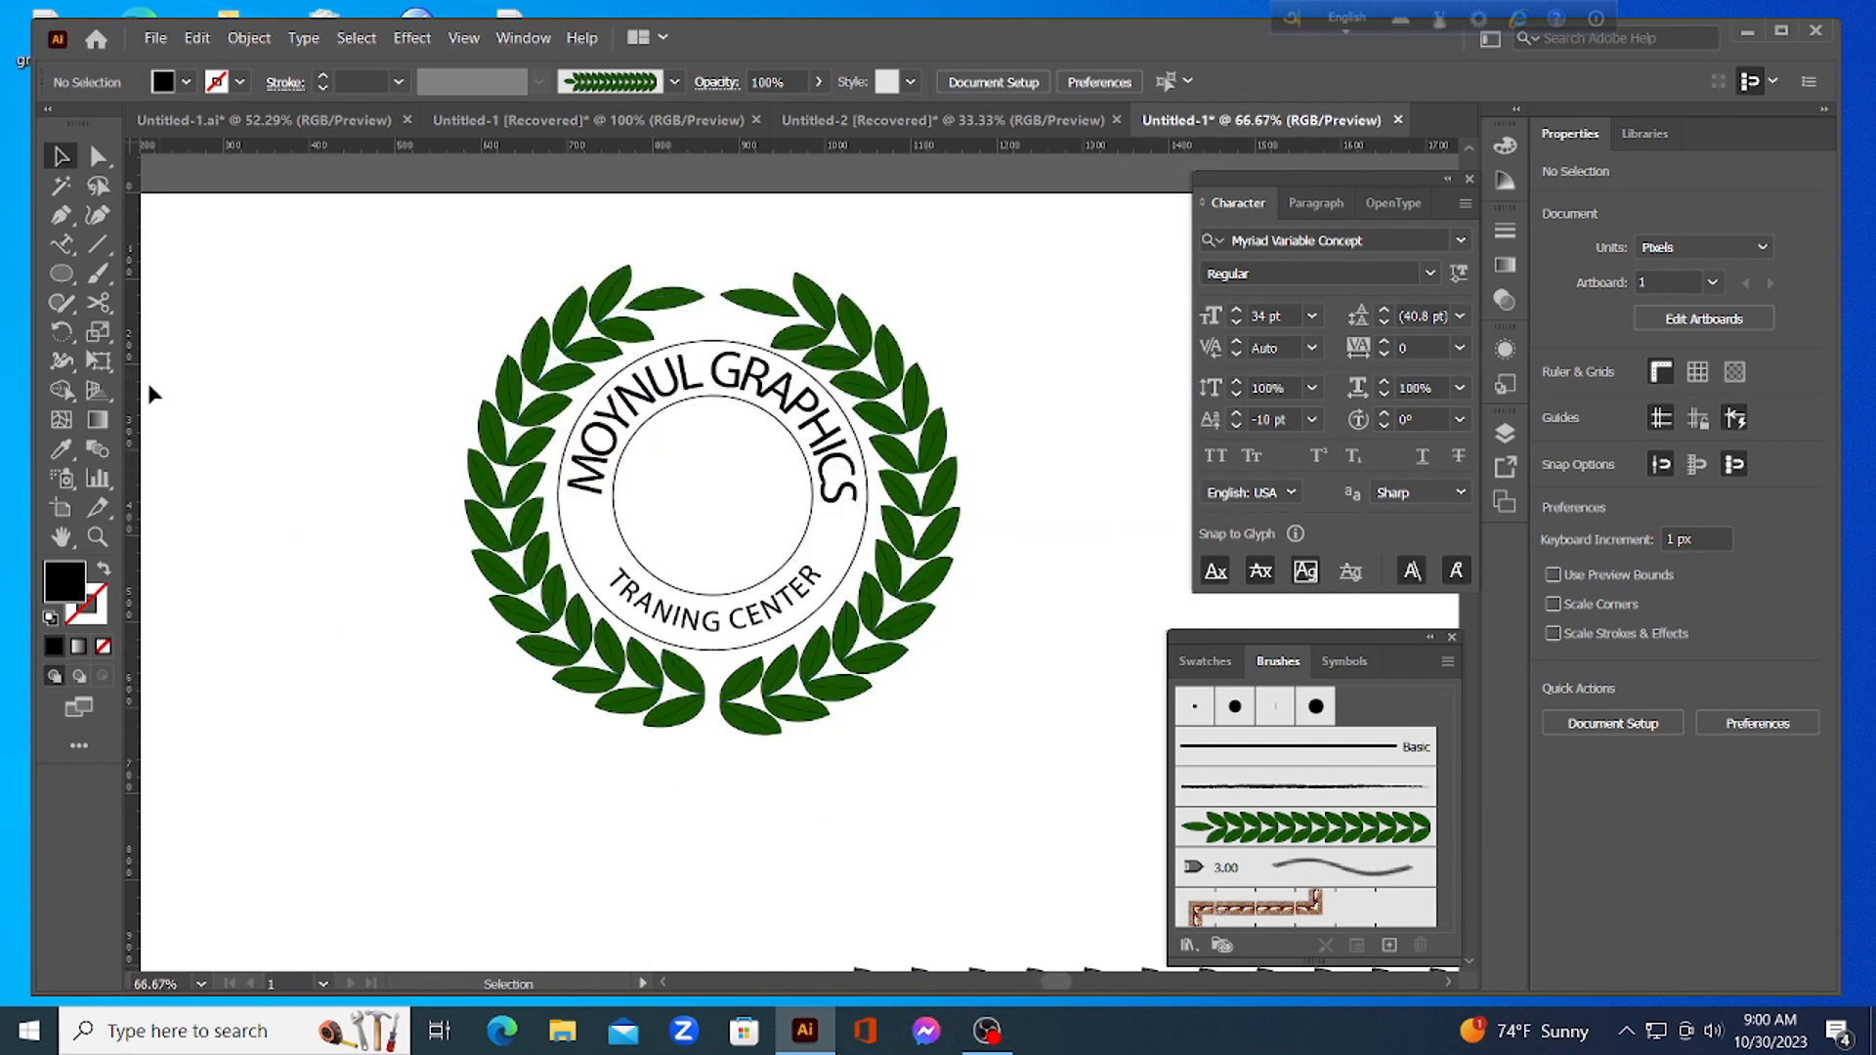
click(61, 274)
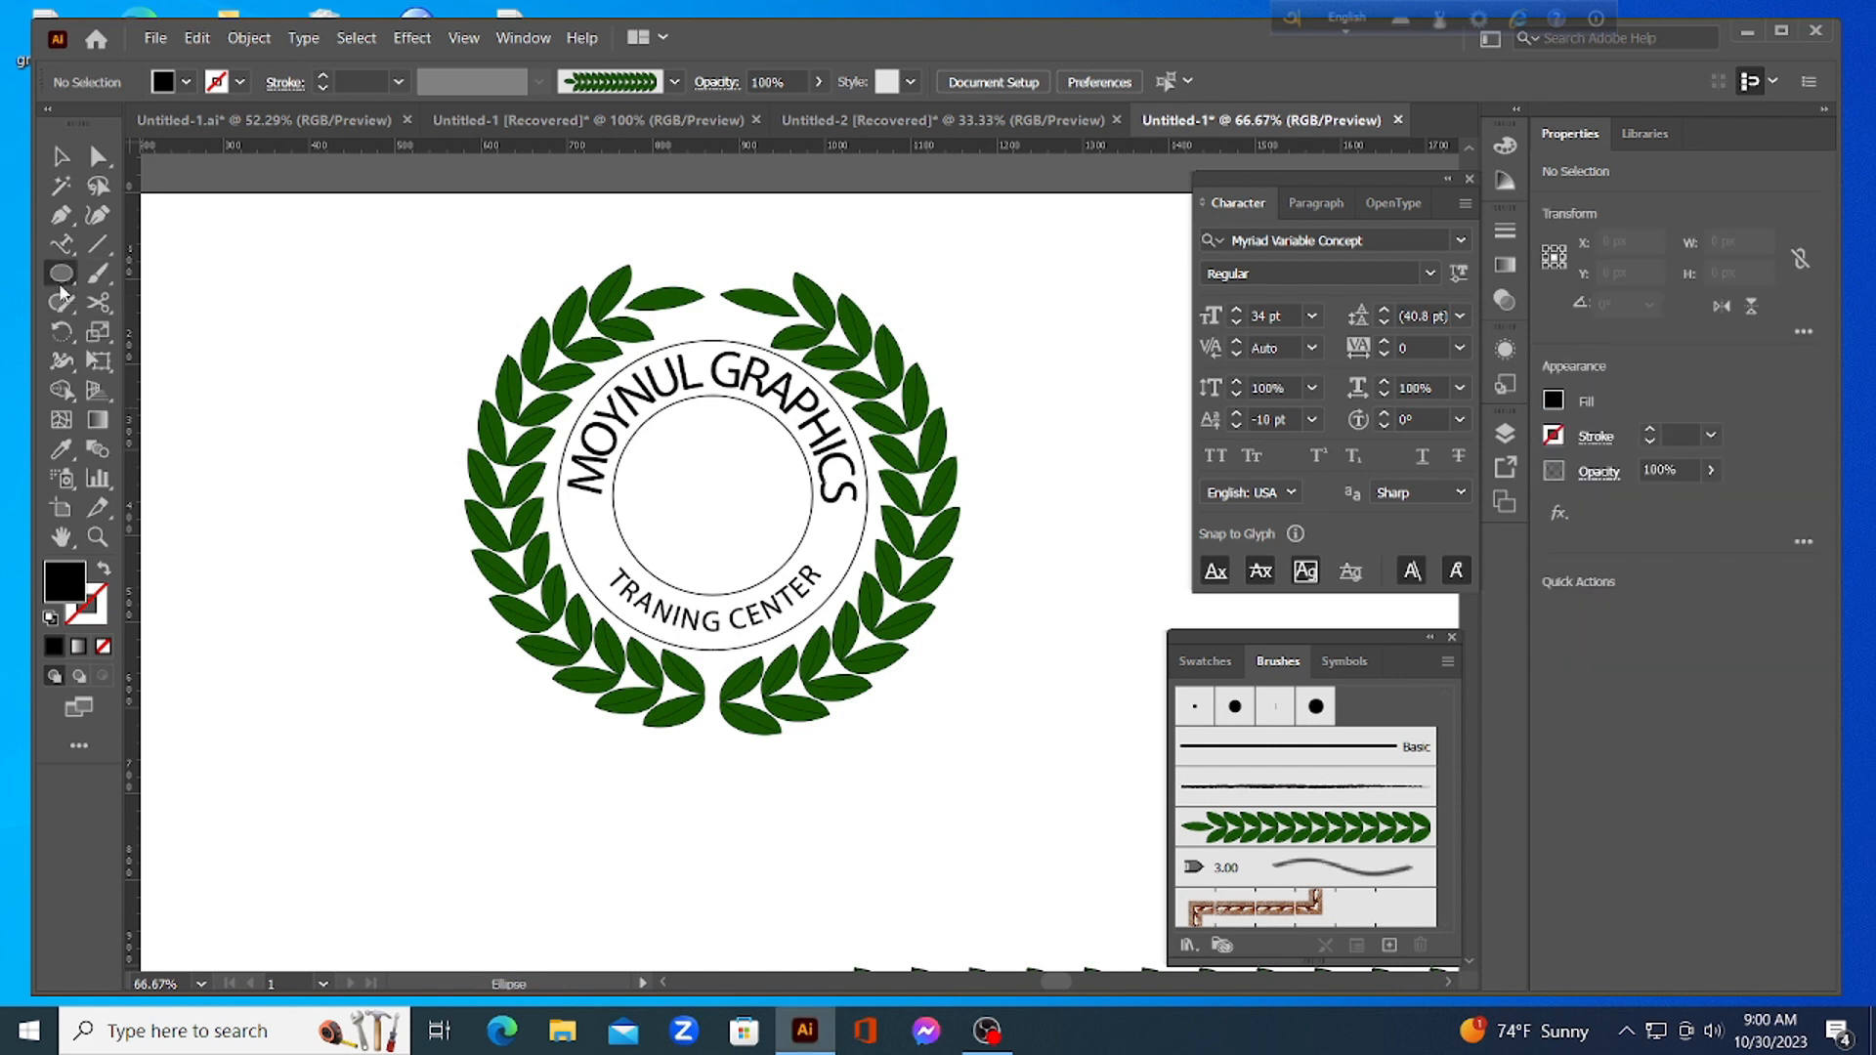
drag(61, 290, 162, 395)
right_click(165, 396)
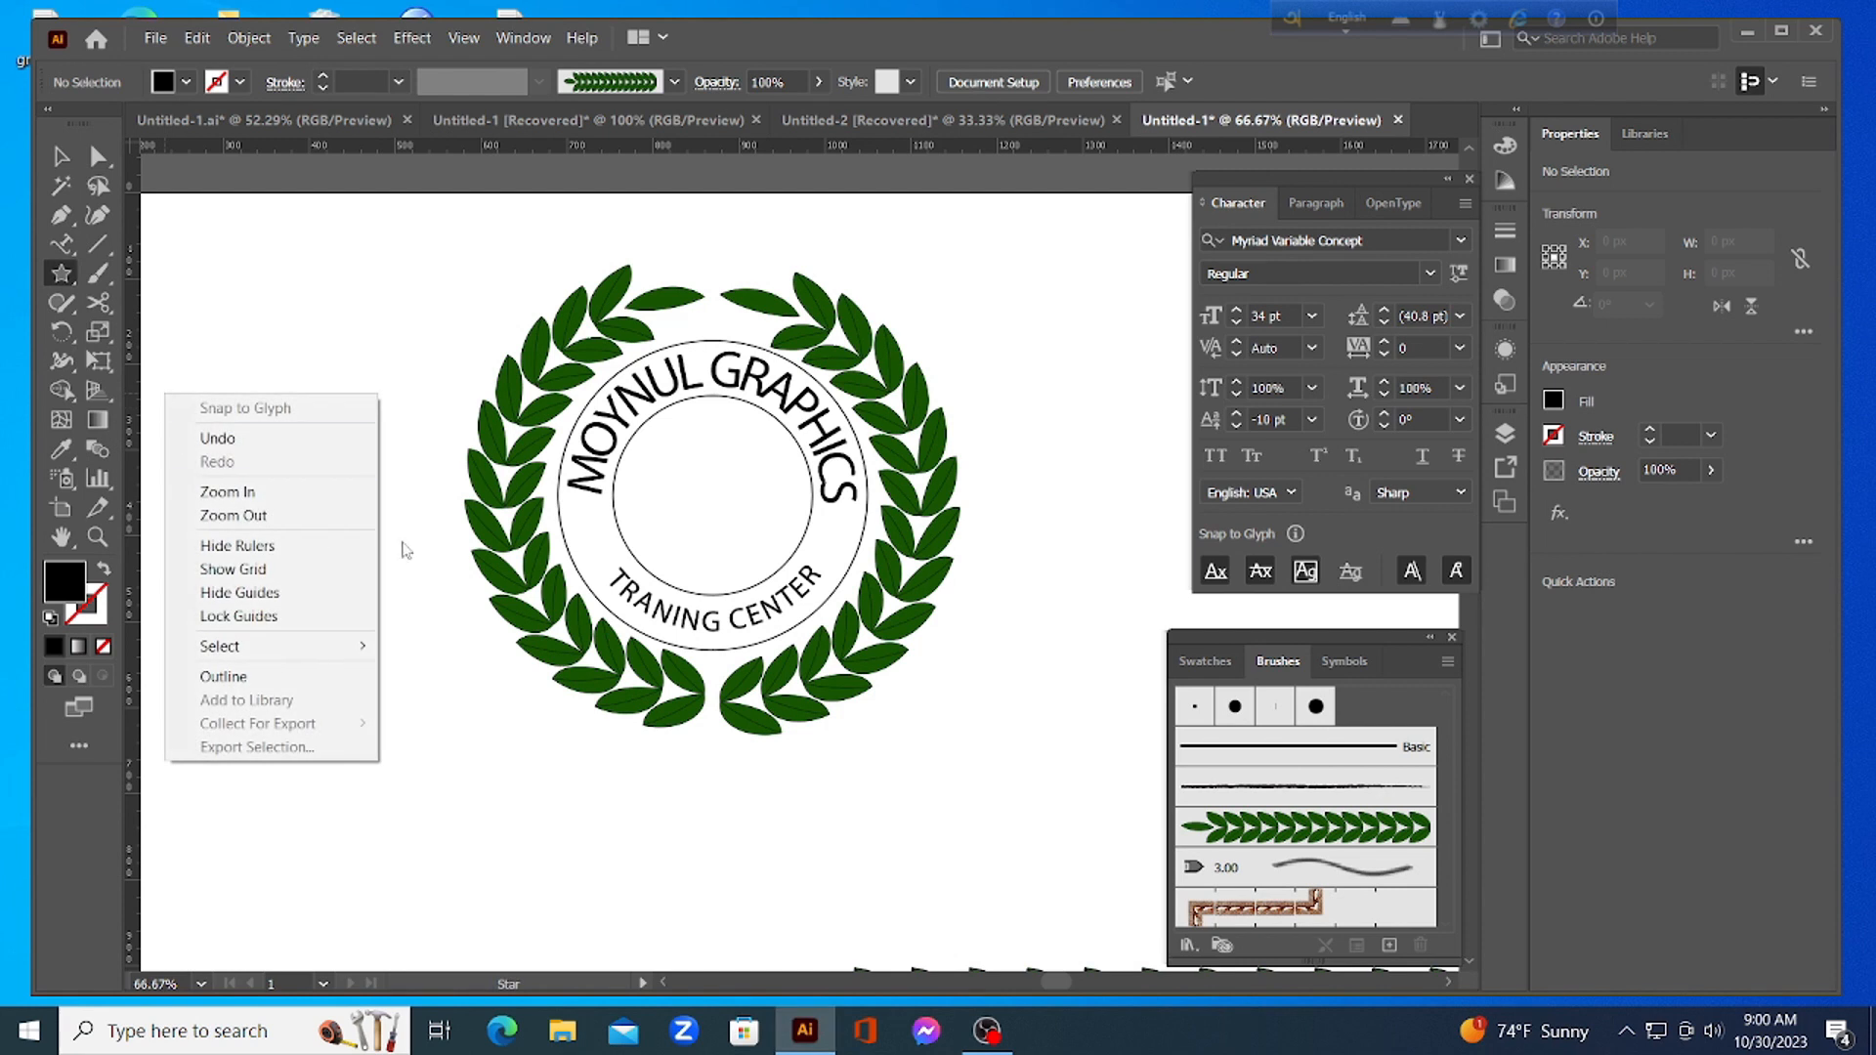
click(581, 524)
click(582, 525)
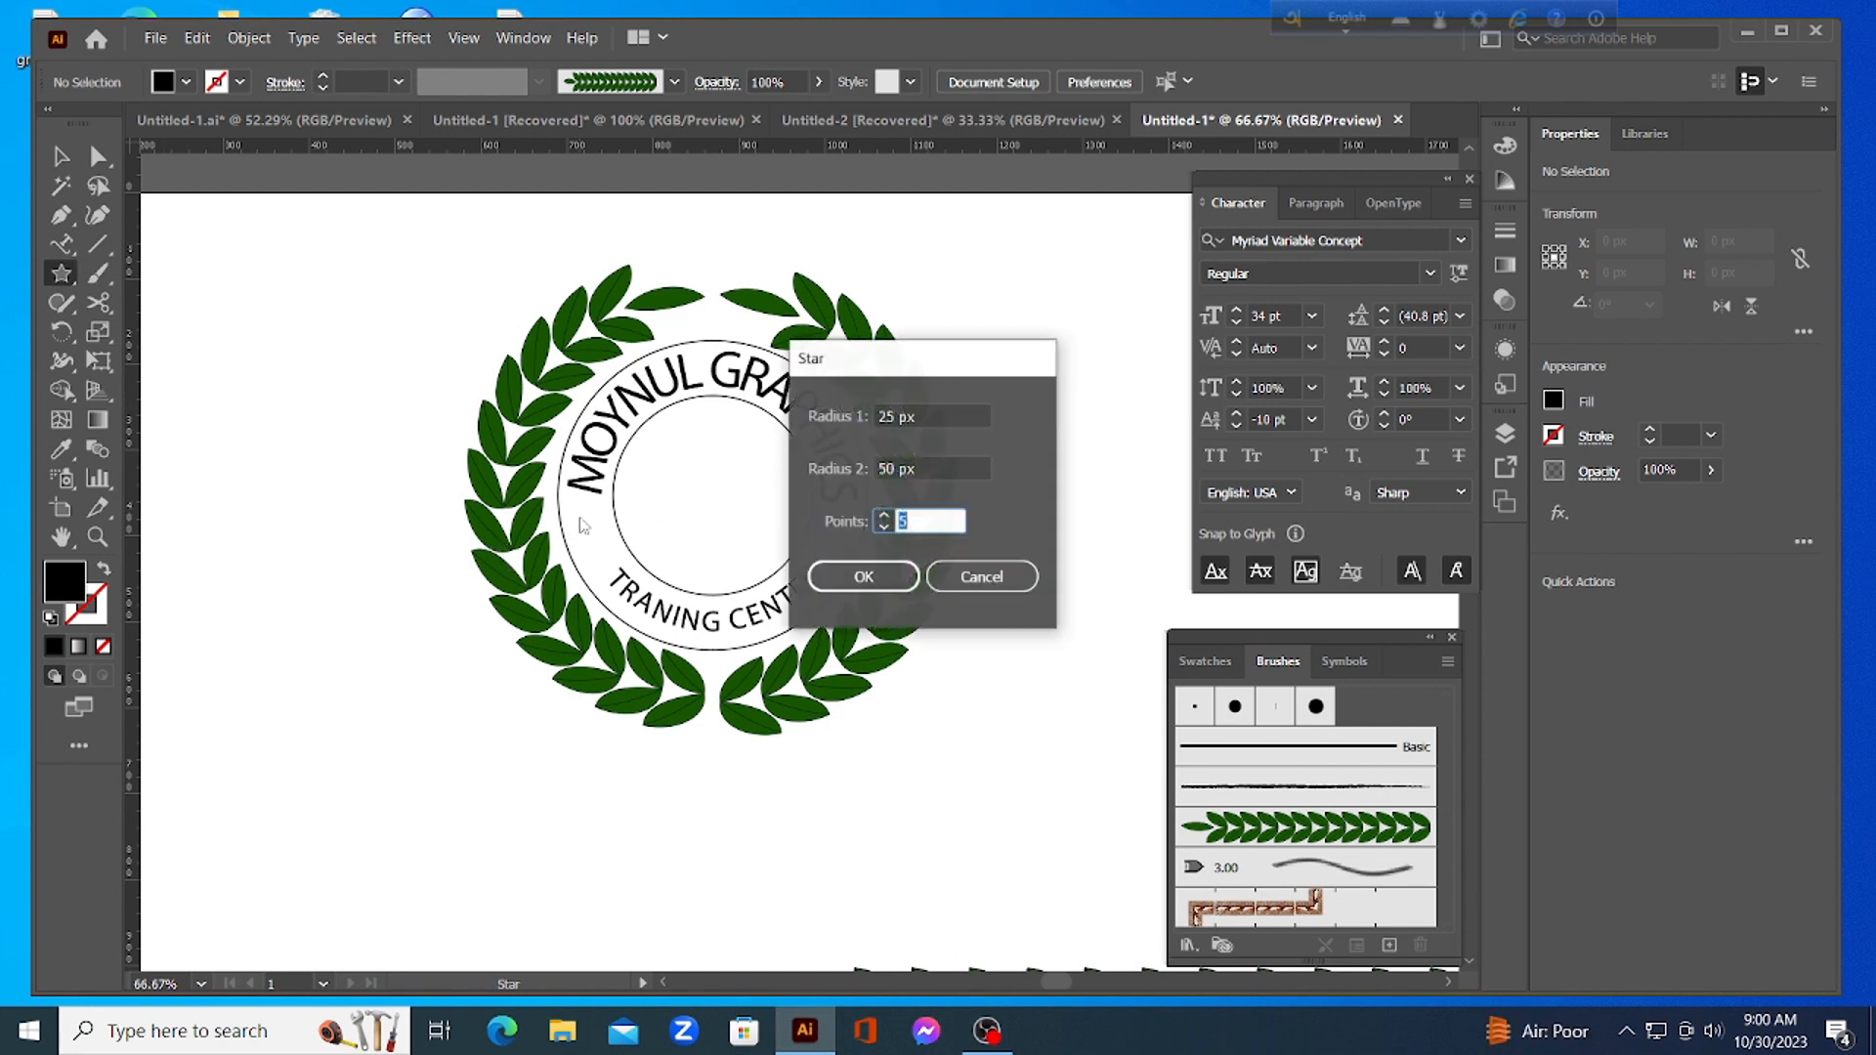
click(972, 575)
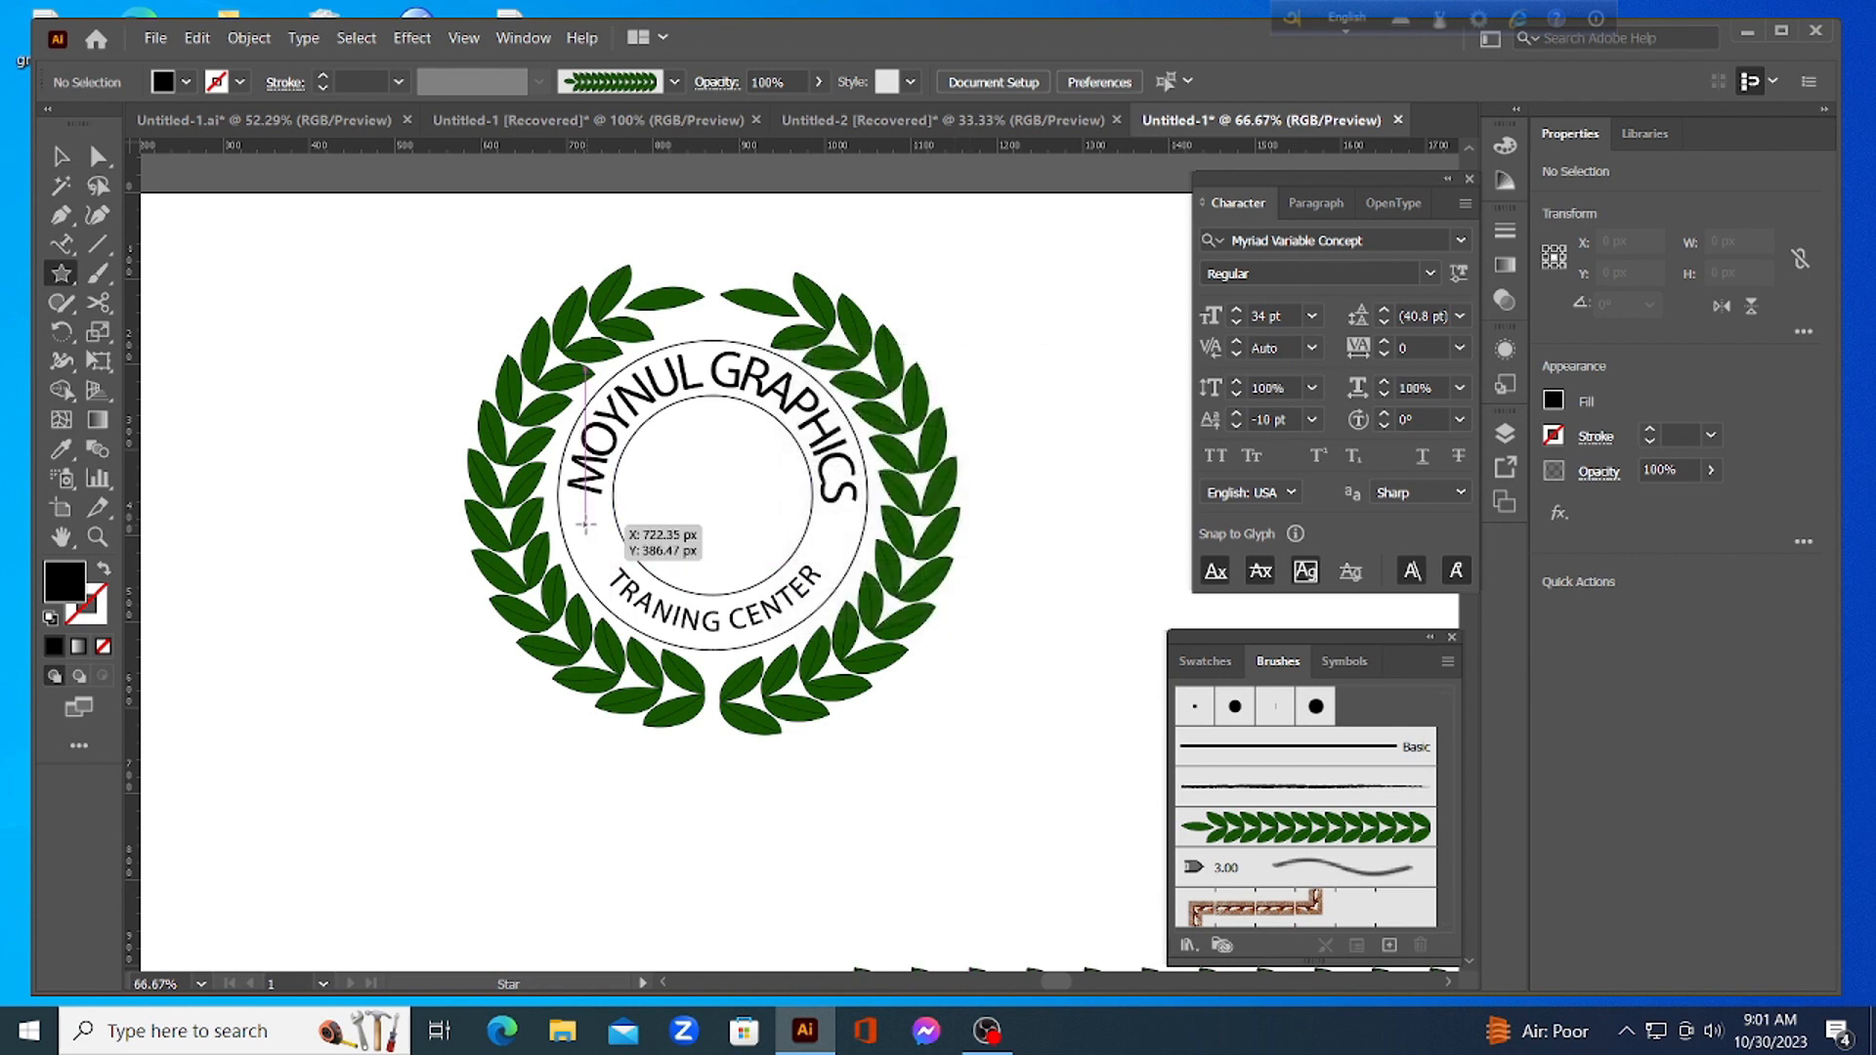
drag(591, 525, 619, 520)
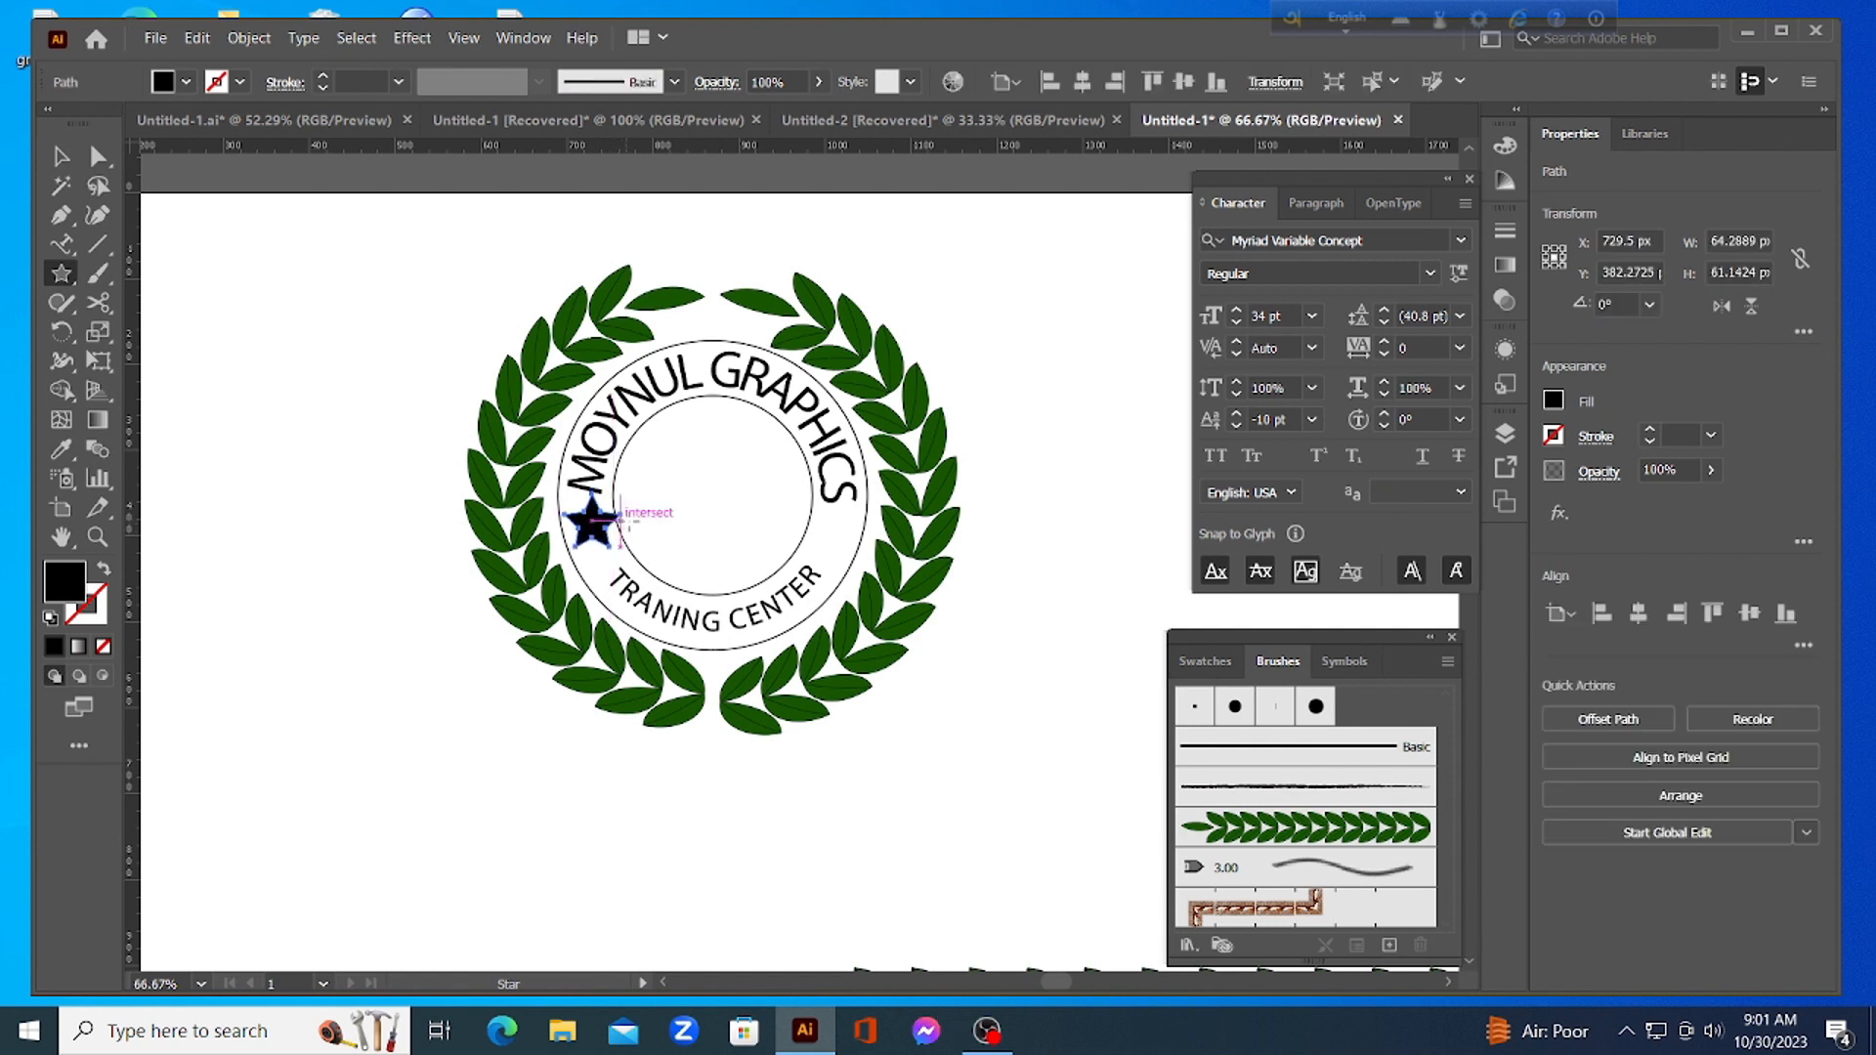
Shrink the star to about 56 px wide and reposition it within the left side of the ring
click(59, 158)
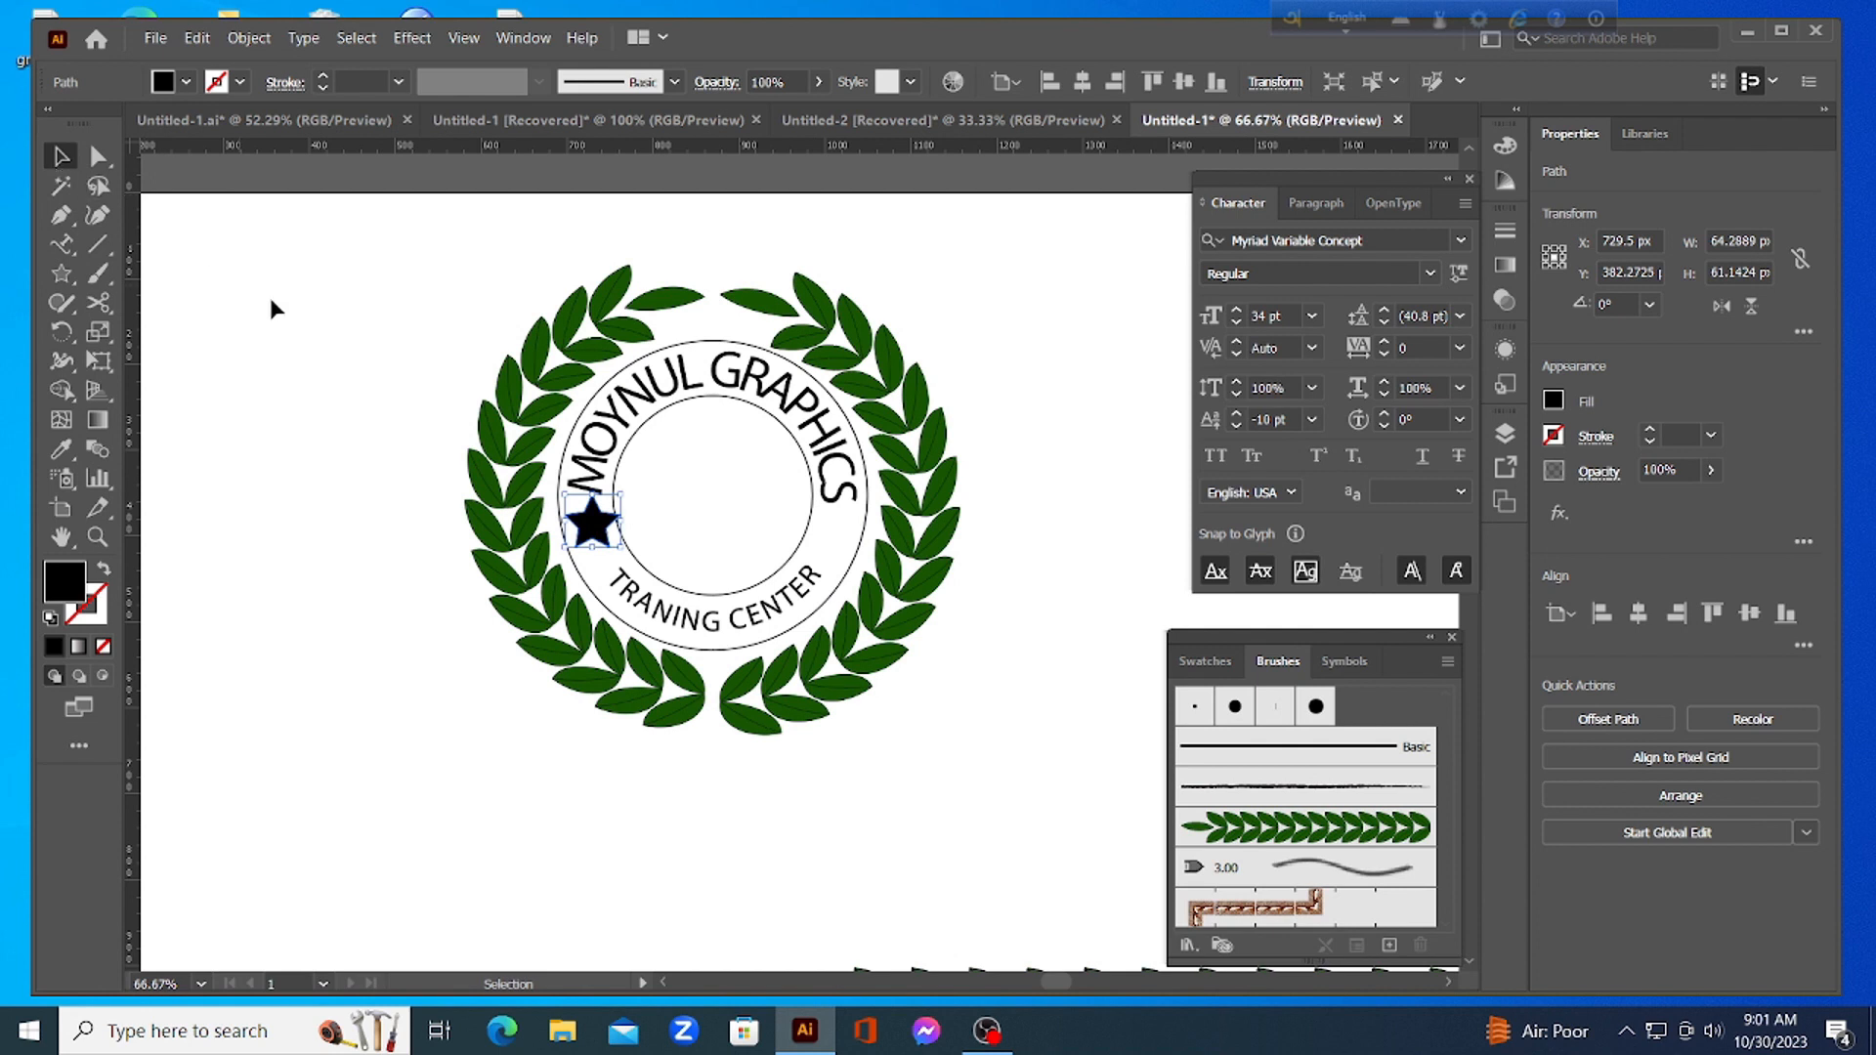
drag(600, 529, 622, 573)
drag(622, 561, 617, 550)
Duplicate the star 282 px horizontally onto the right side of the ring, level with the original
drag(598, 535, 836, 538)
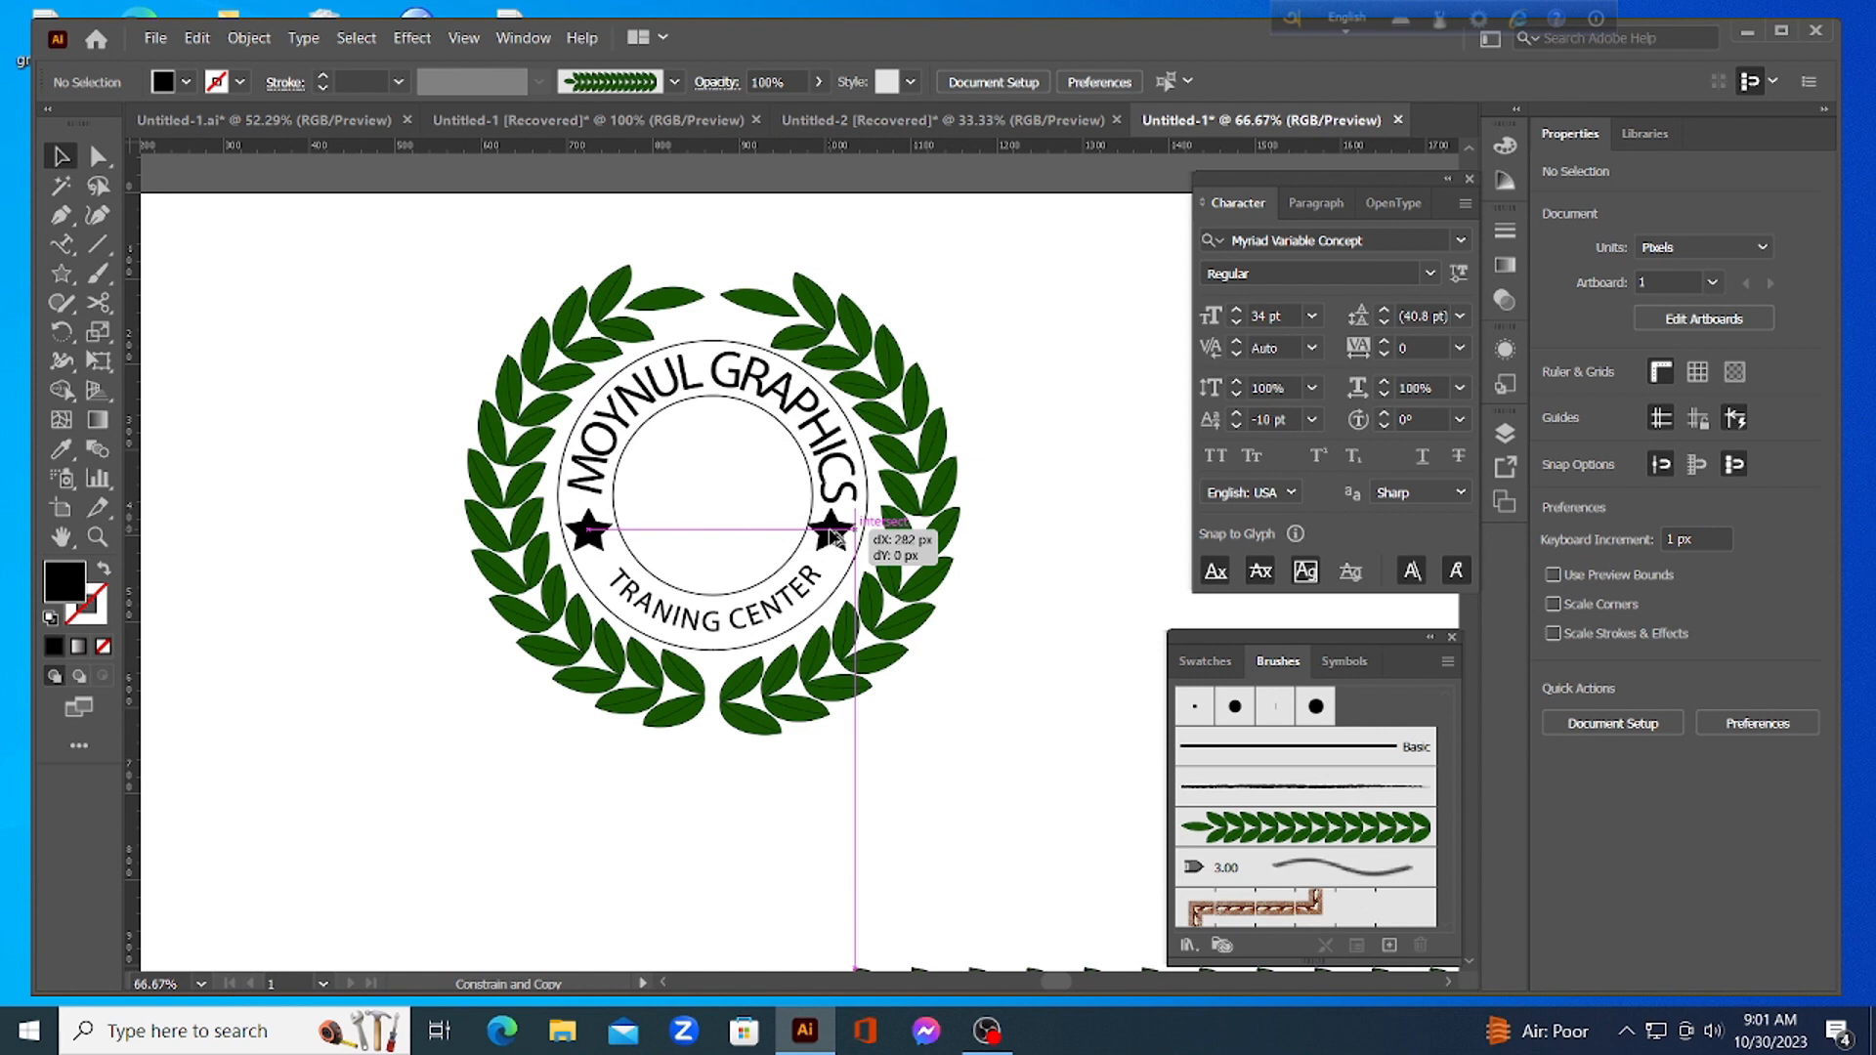
drag(834, 536, 835, 536)
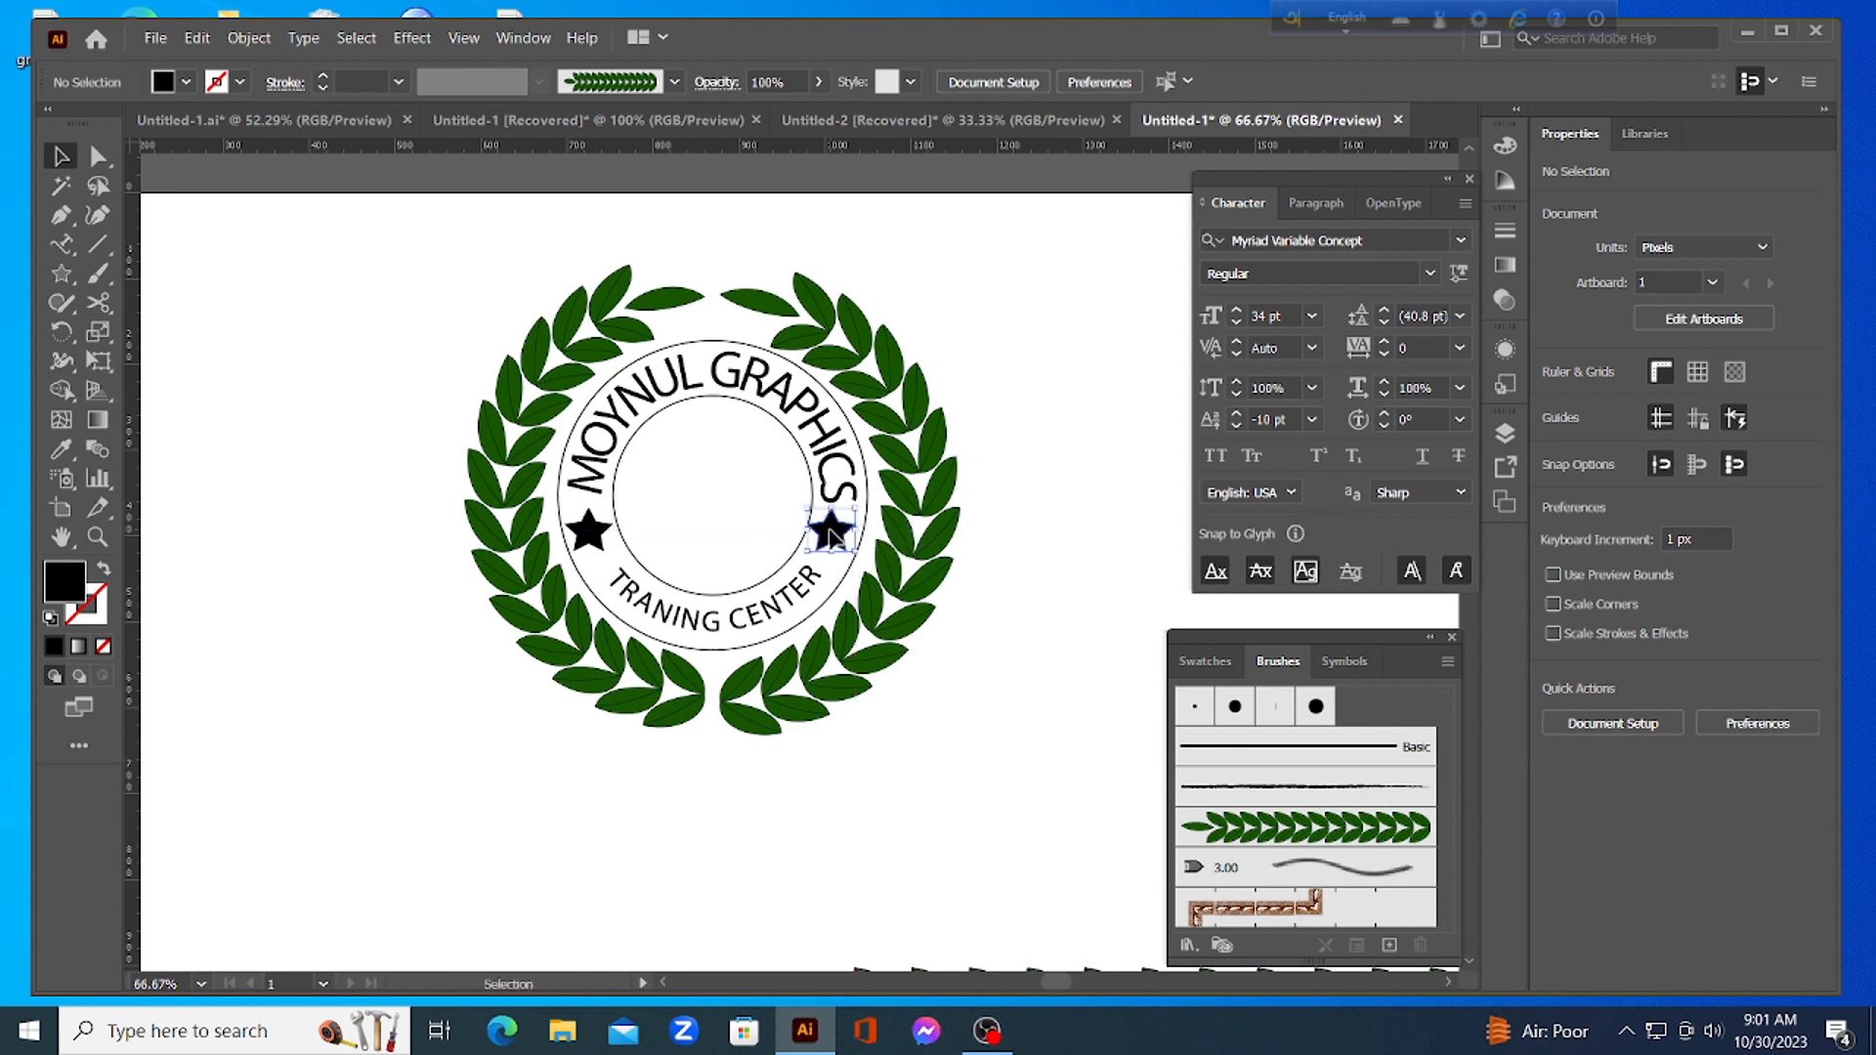
click(1080, 441)
Fill the star on the right side of the ring with bright red (FF0303)
click(826, 540)
double_click(77, 586)
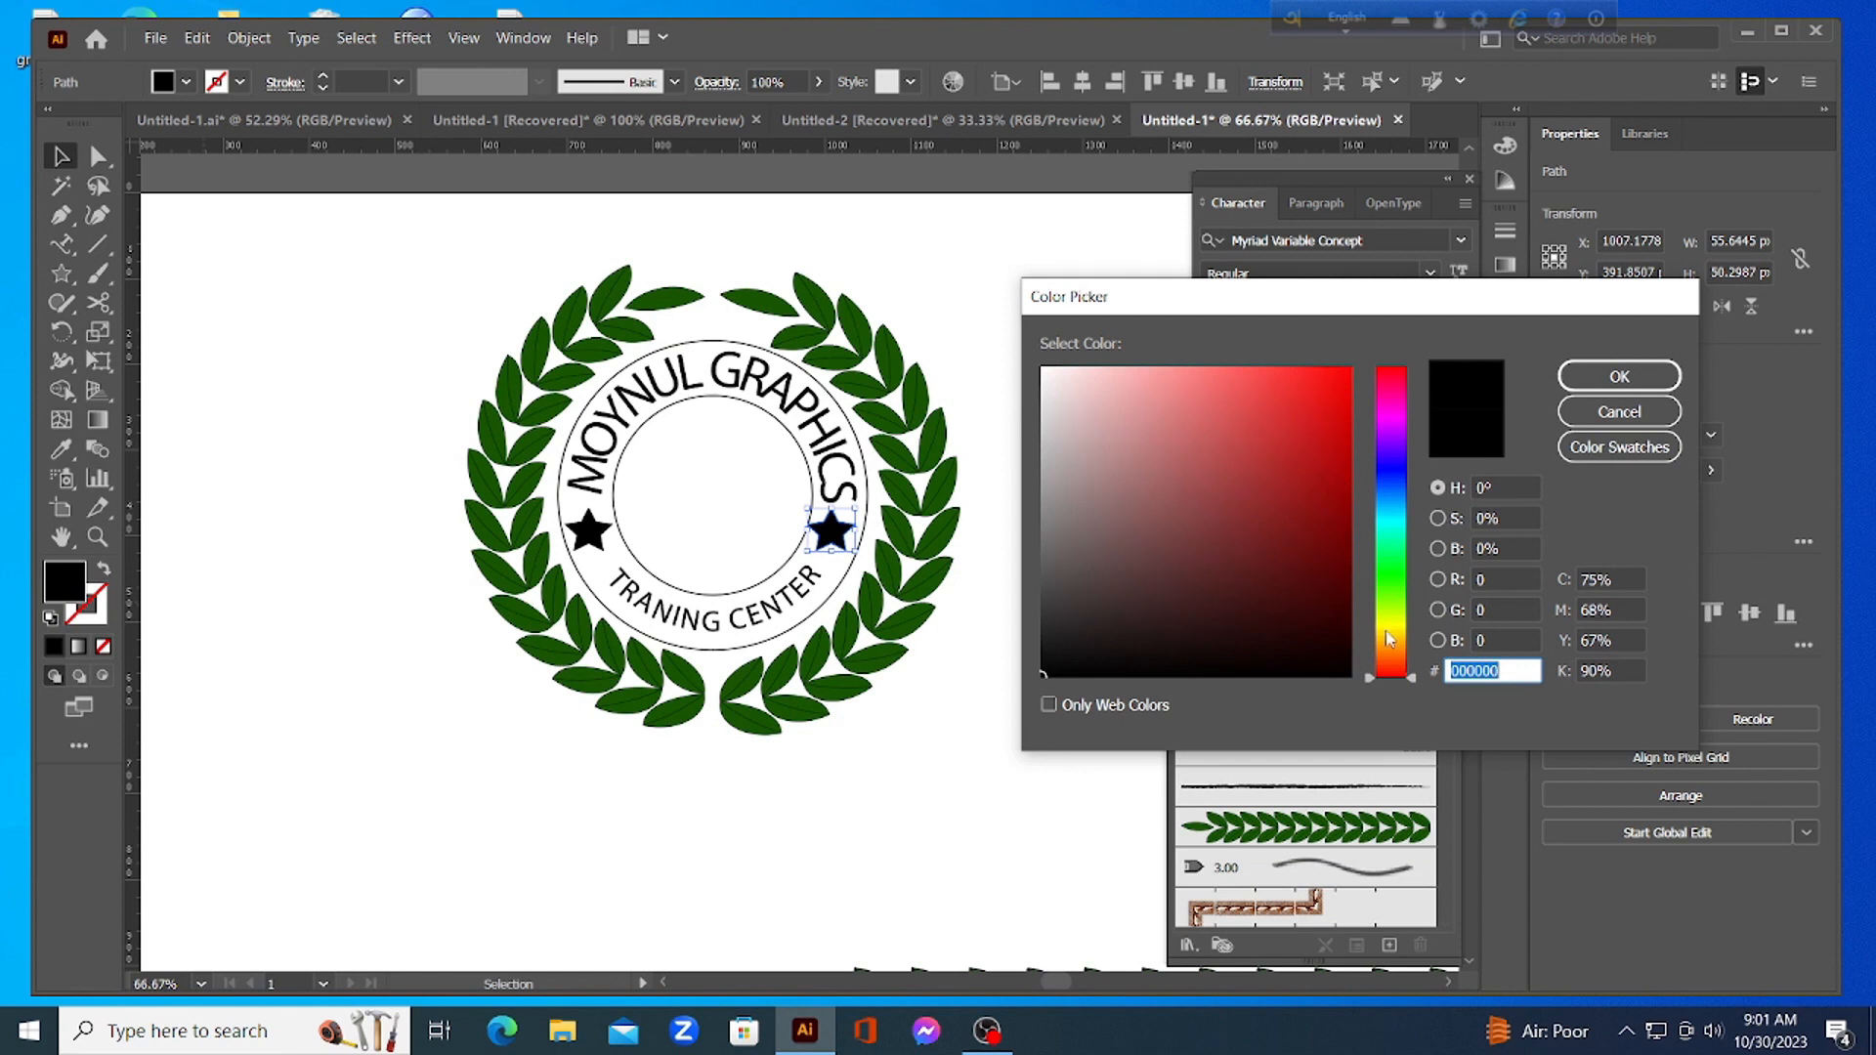
drag(1310, 419, 1349, 354)
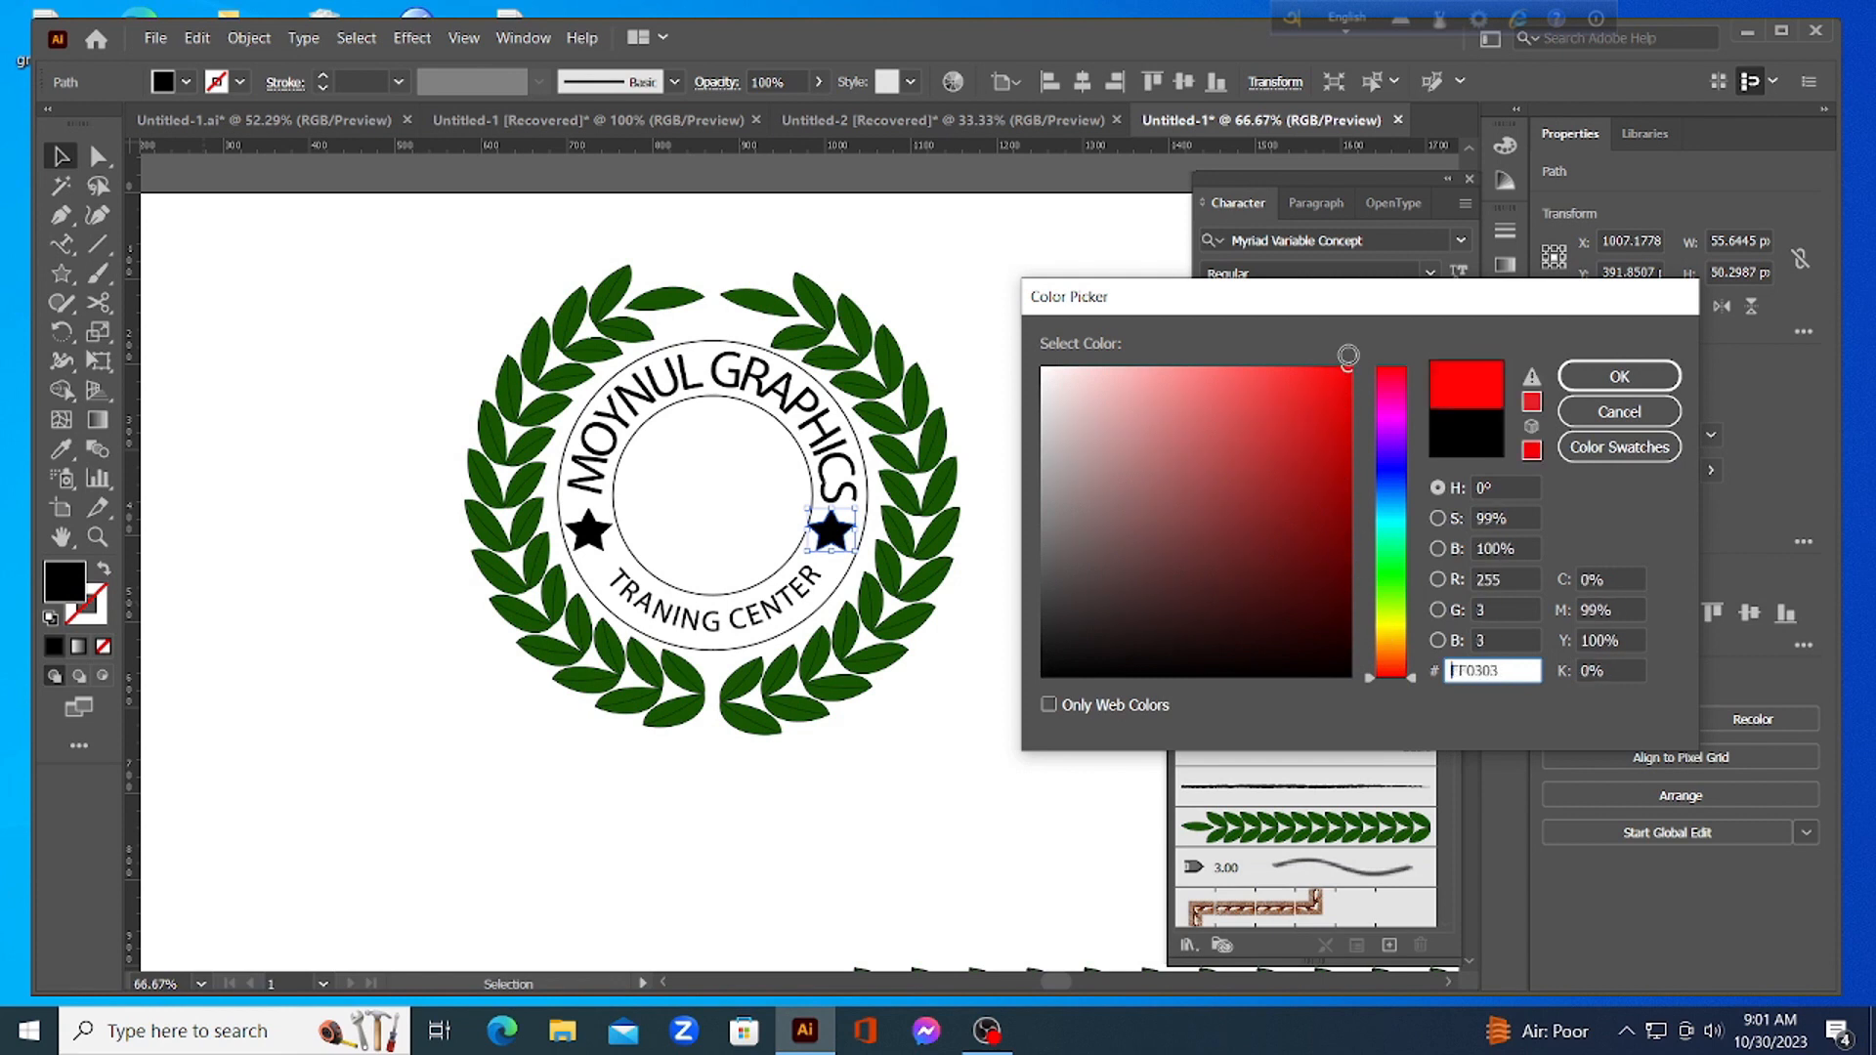
click(1619, 376)
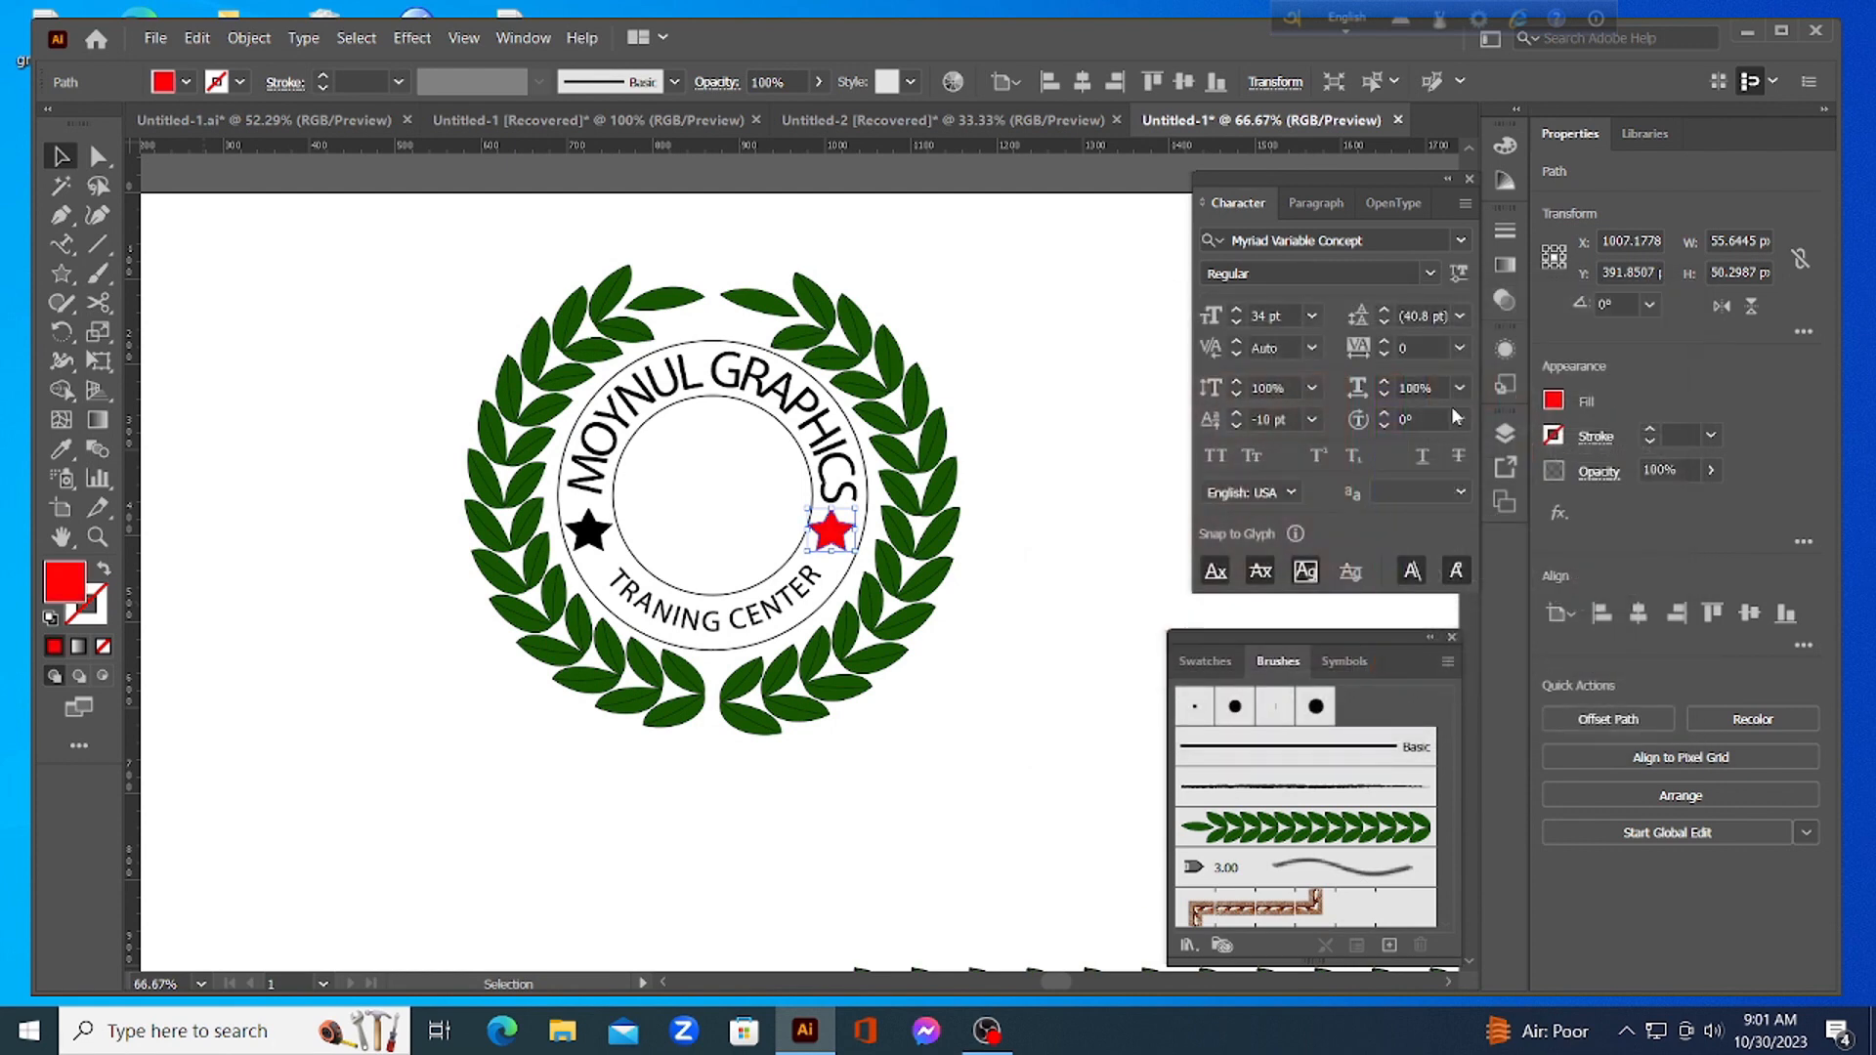
click(523, 699)
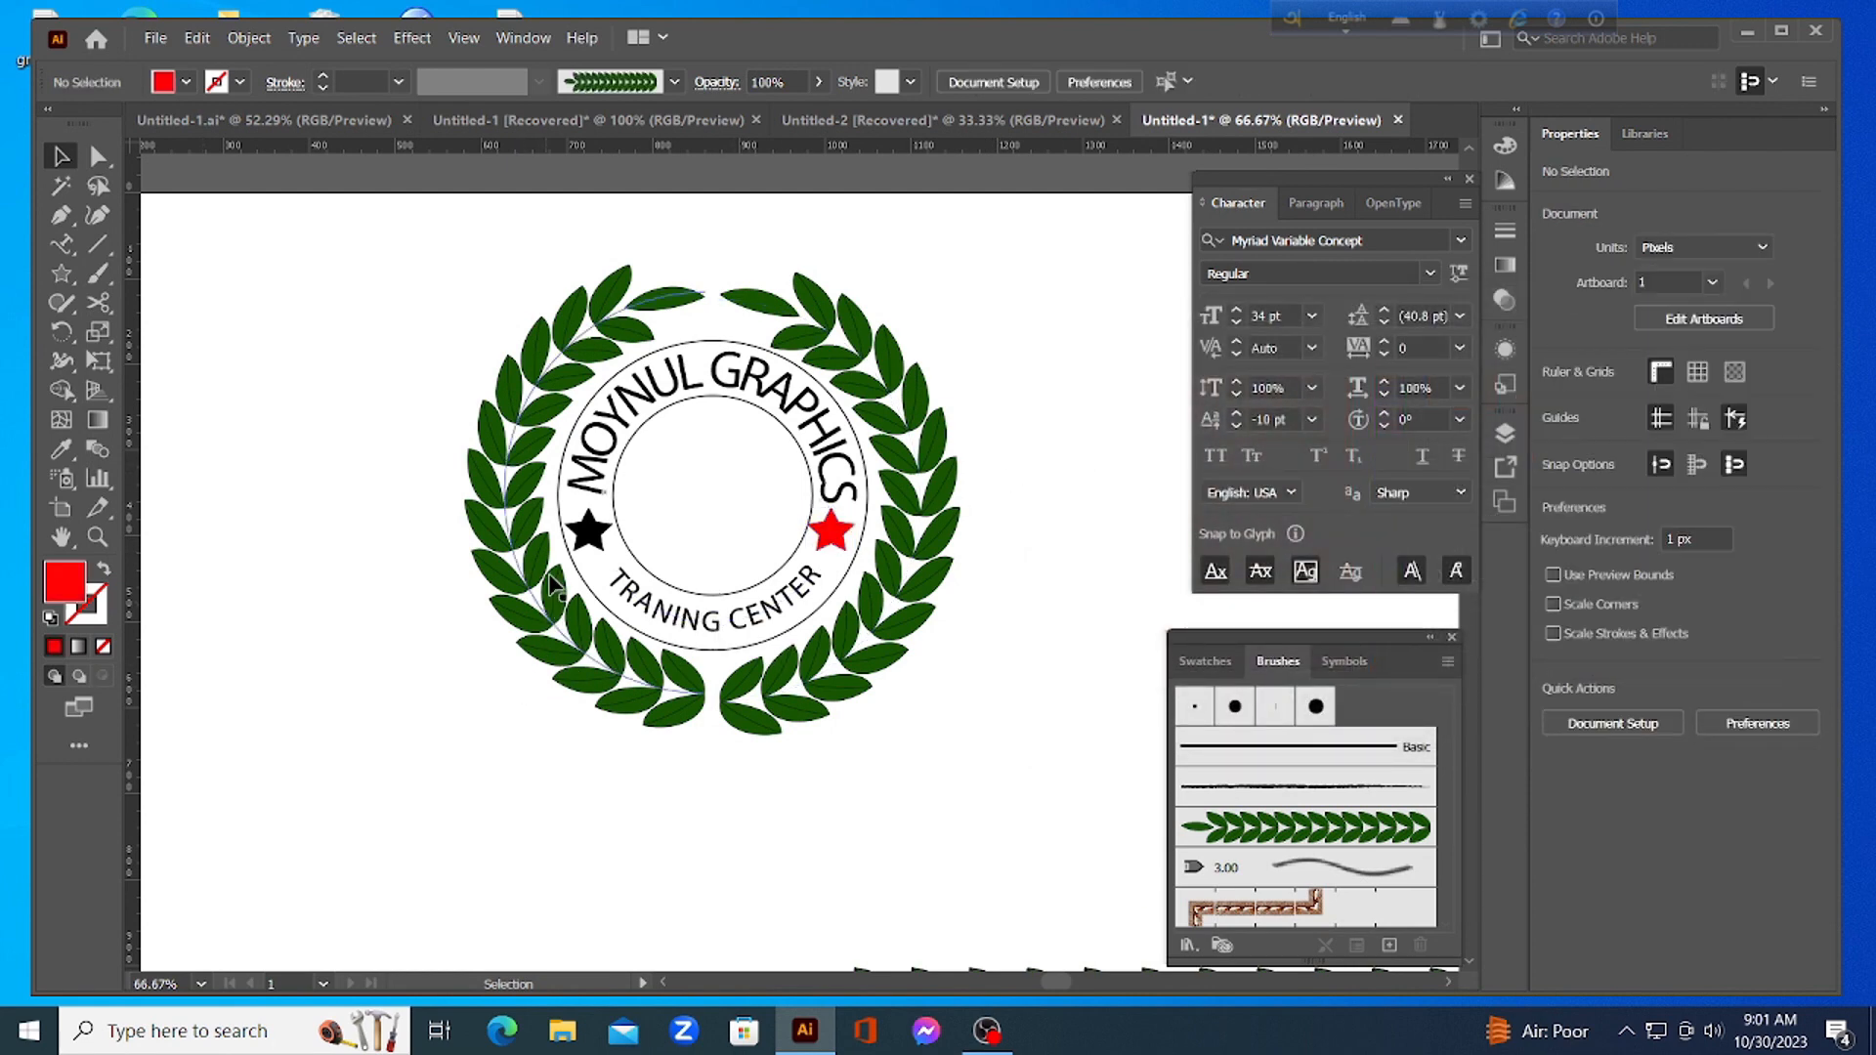
Match the left black star to the red star's fill using the Eyedropper
click(589, 528)
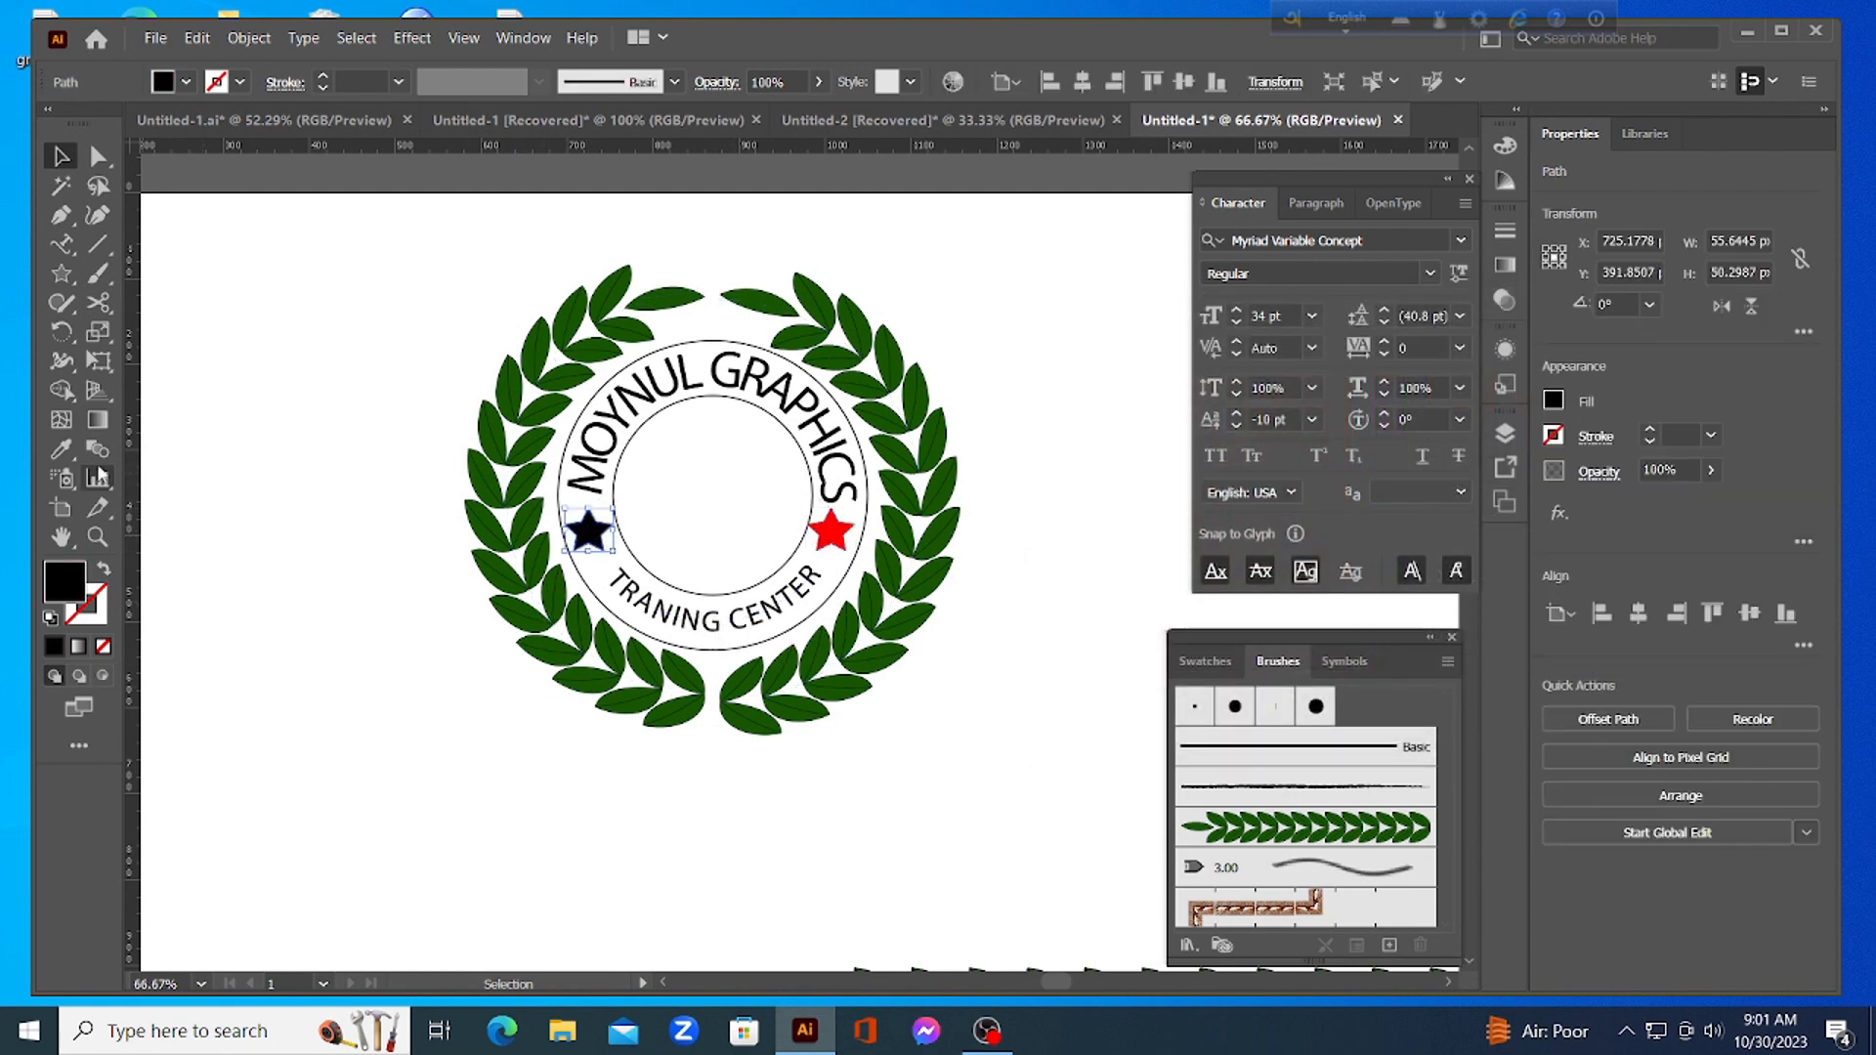
click(61, 449)
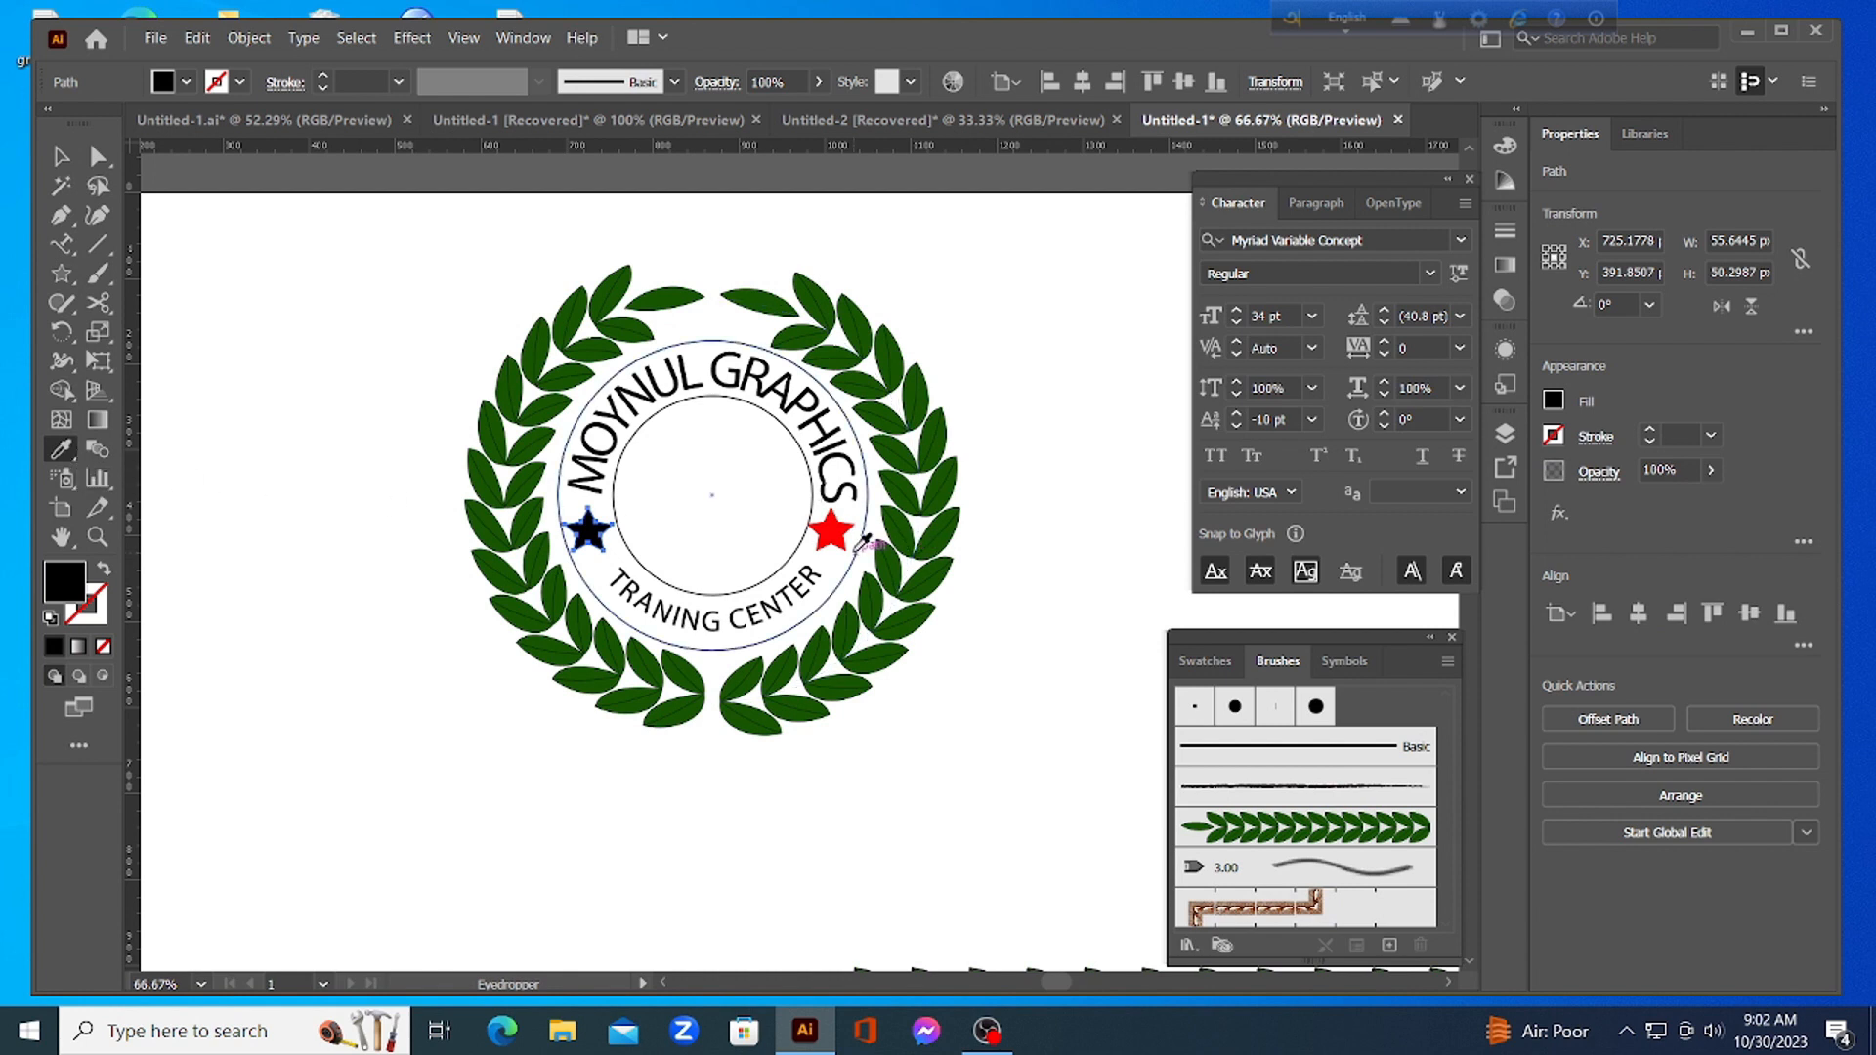
click(842, 533)
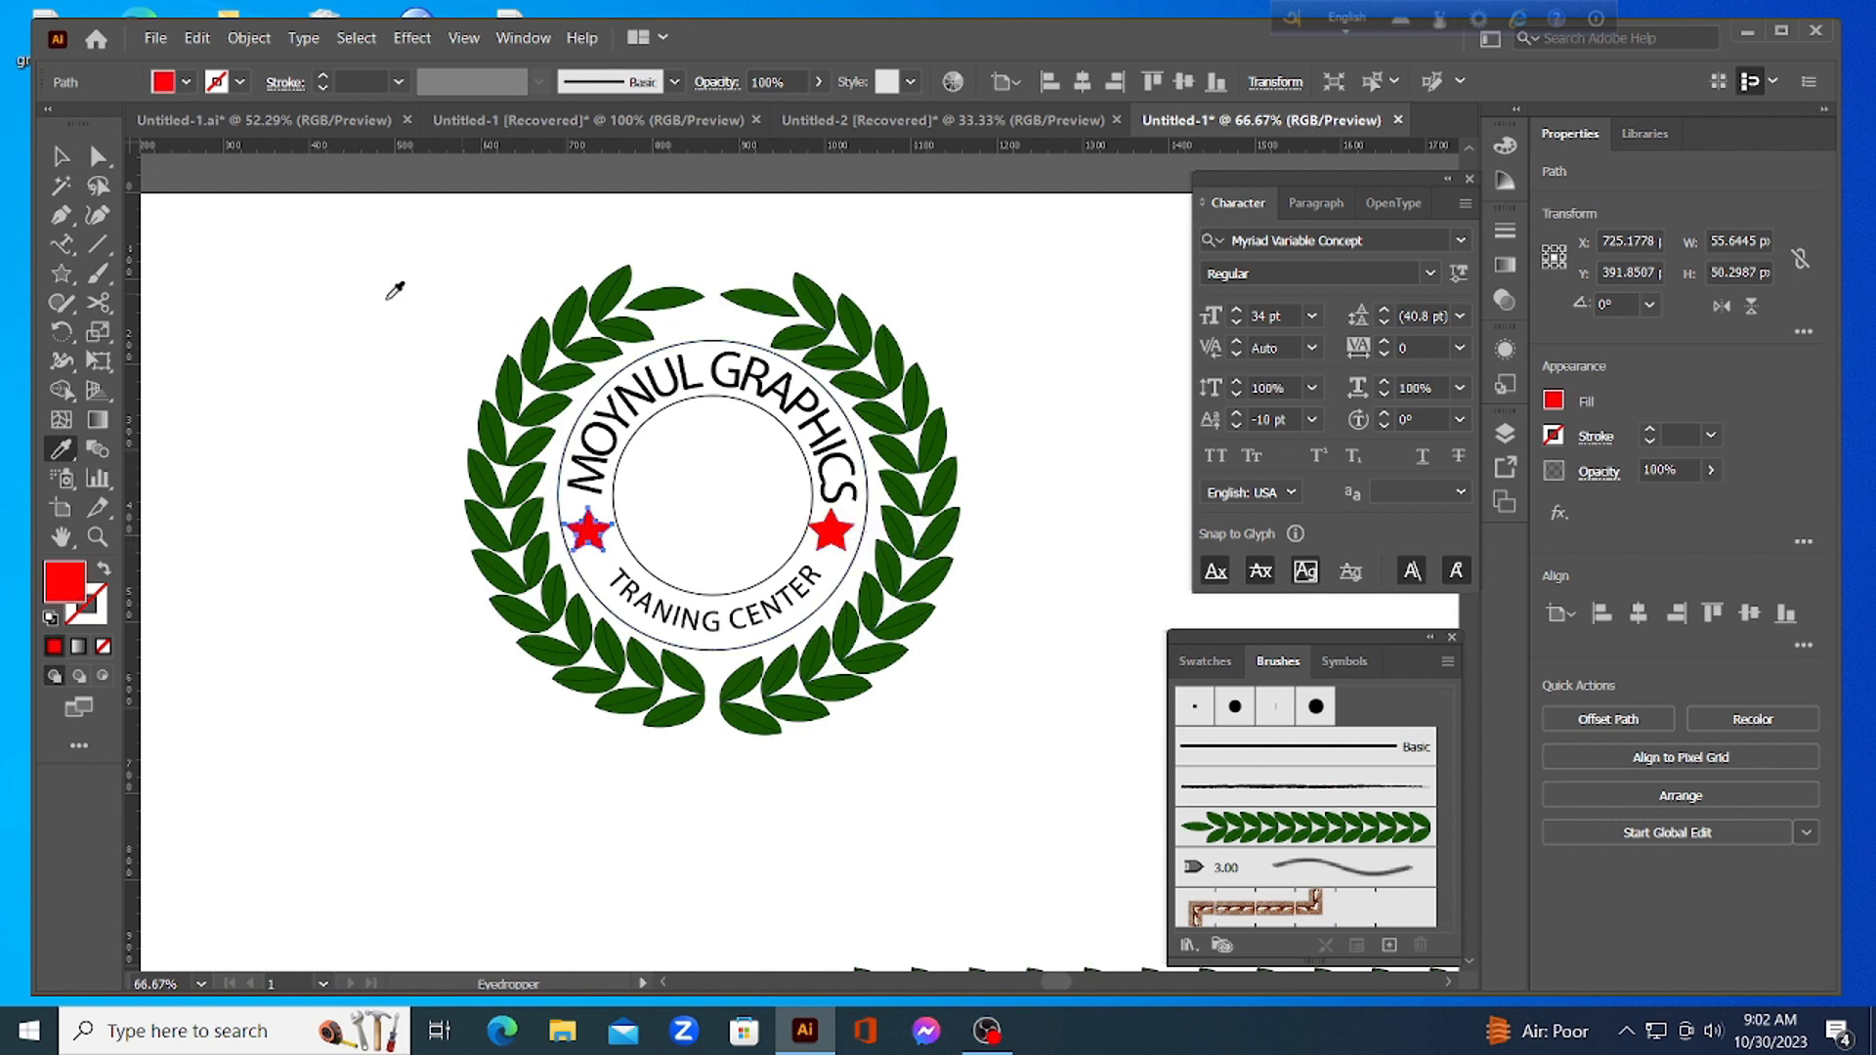
click(61, 156)
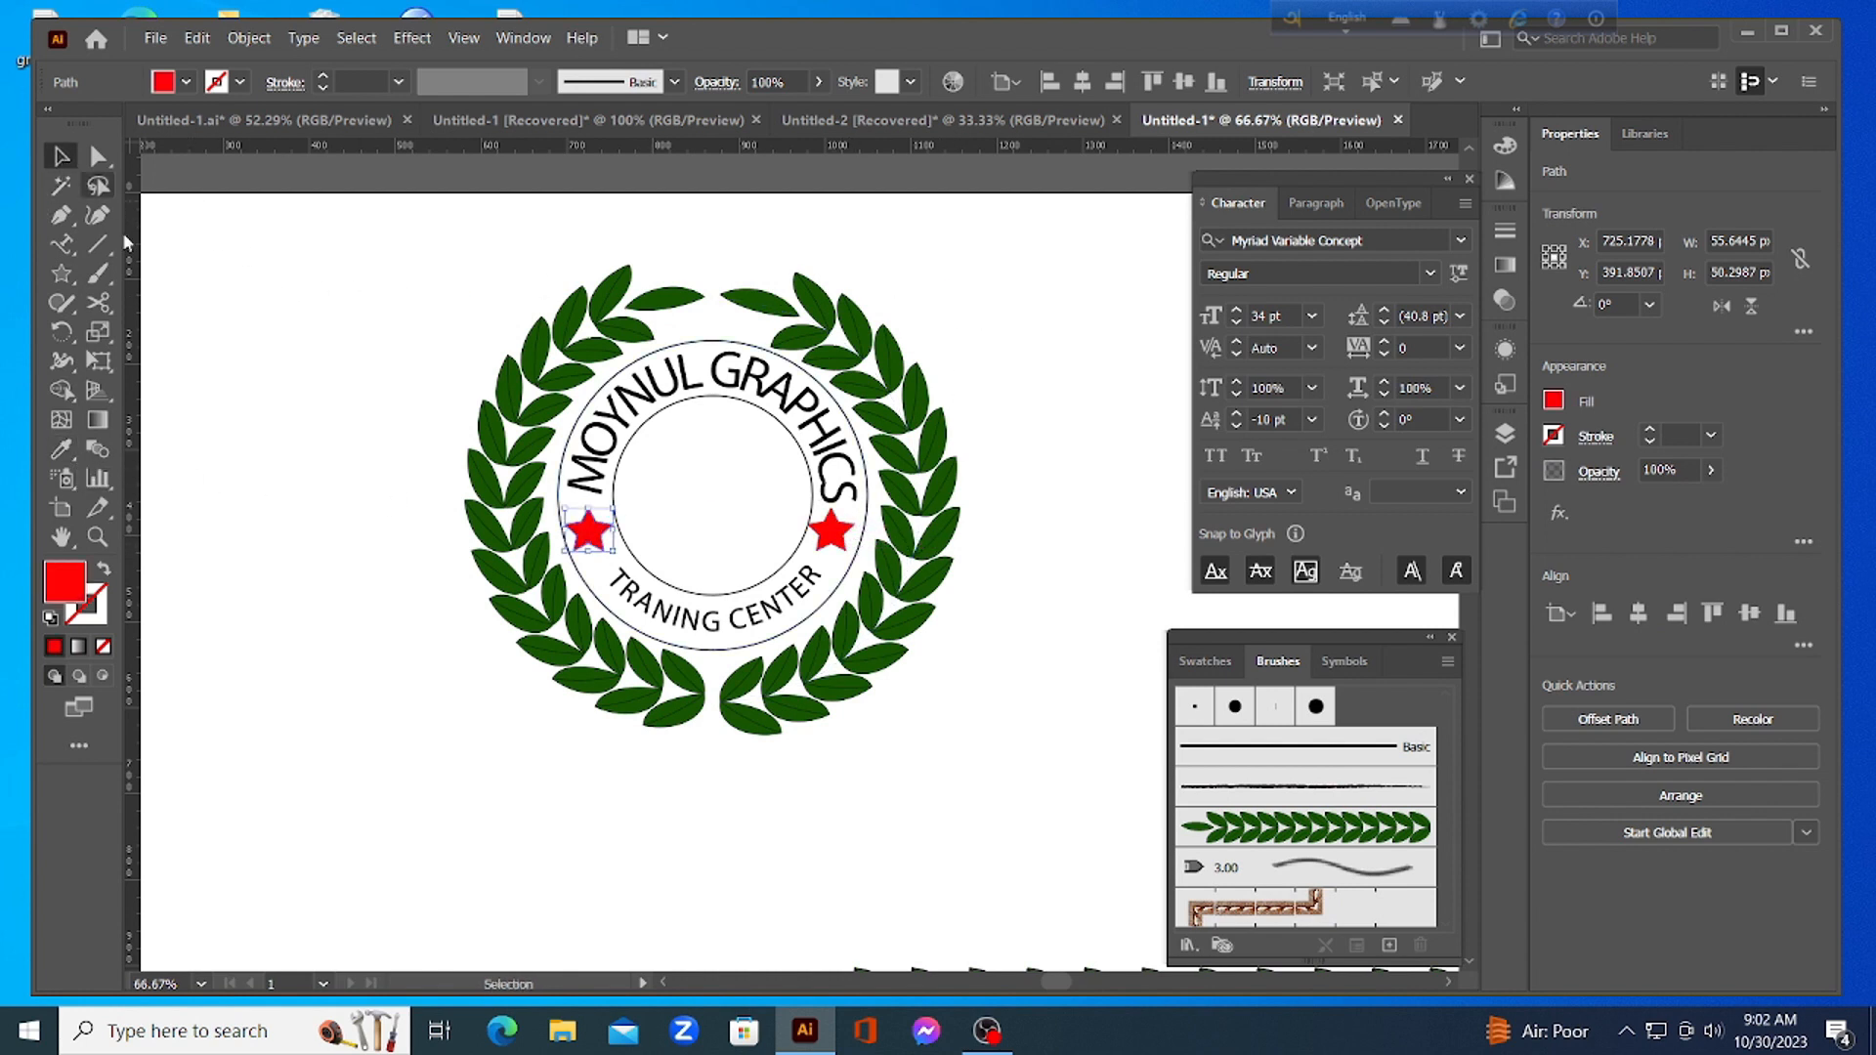
click(224, 301)
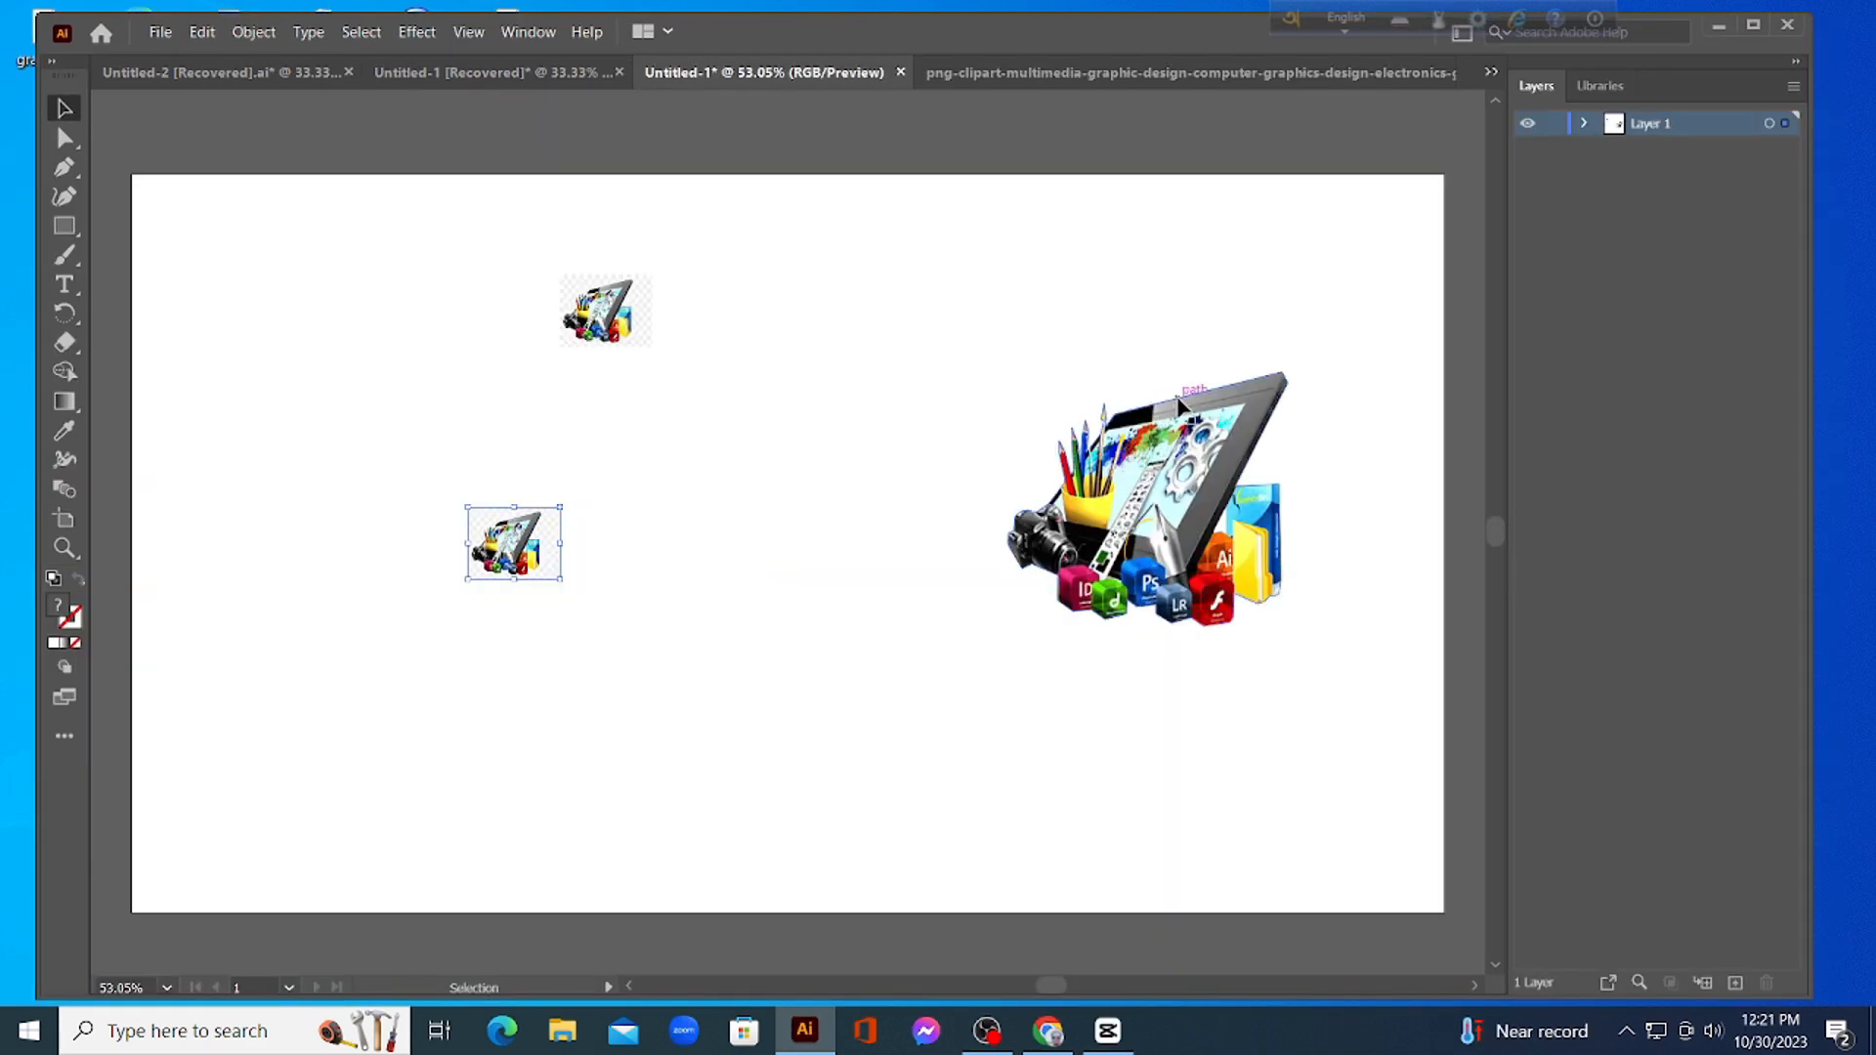
Bring the large graphic design clipart into the emblem document, scale it down and place it beside the wreath
drag(1064, 441, 800, 427)
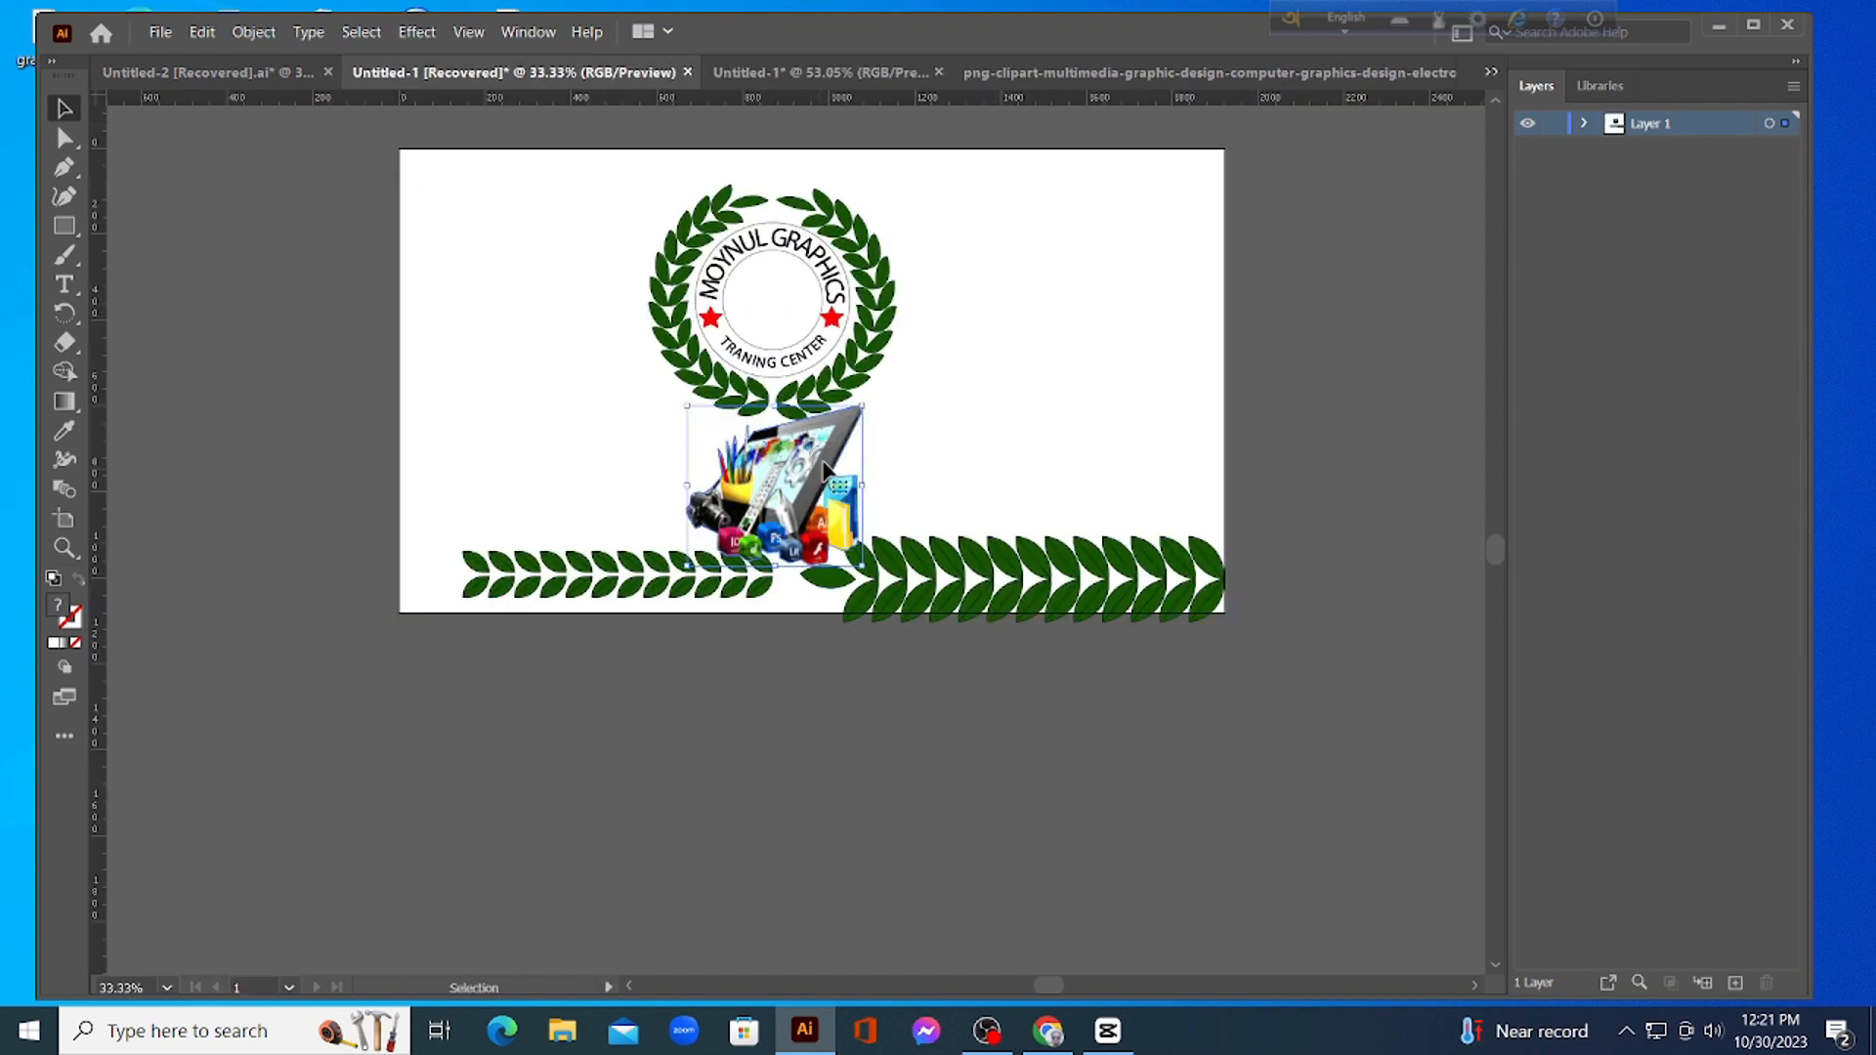
drag(869, 403, 835, 461)
drag(788, 537, 1031, 369)
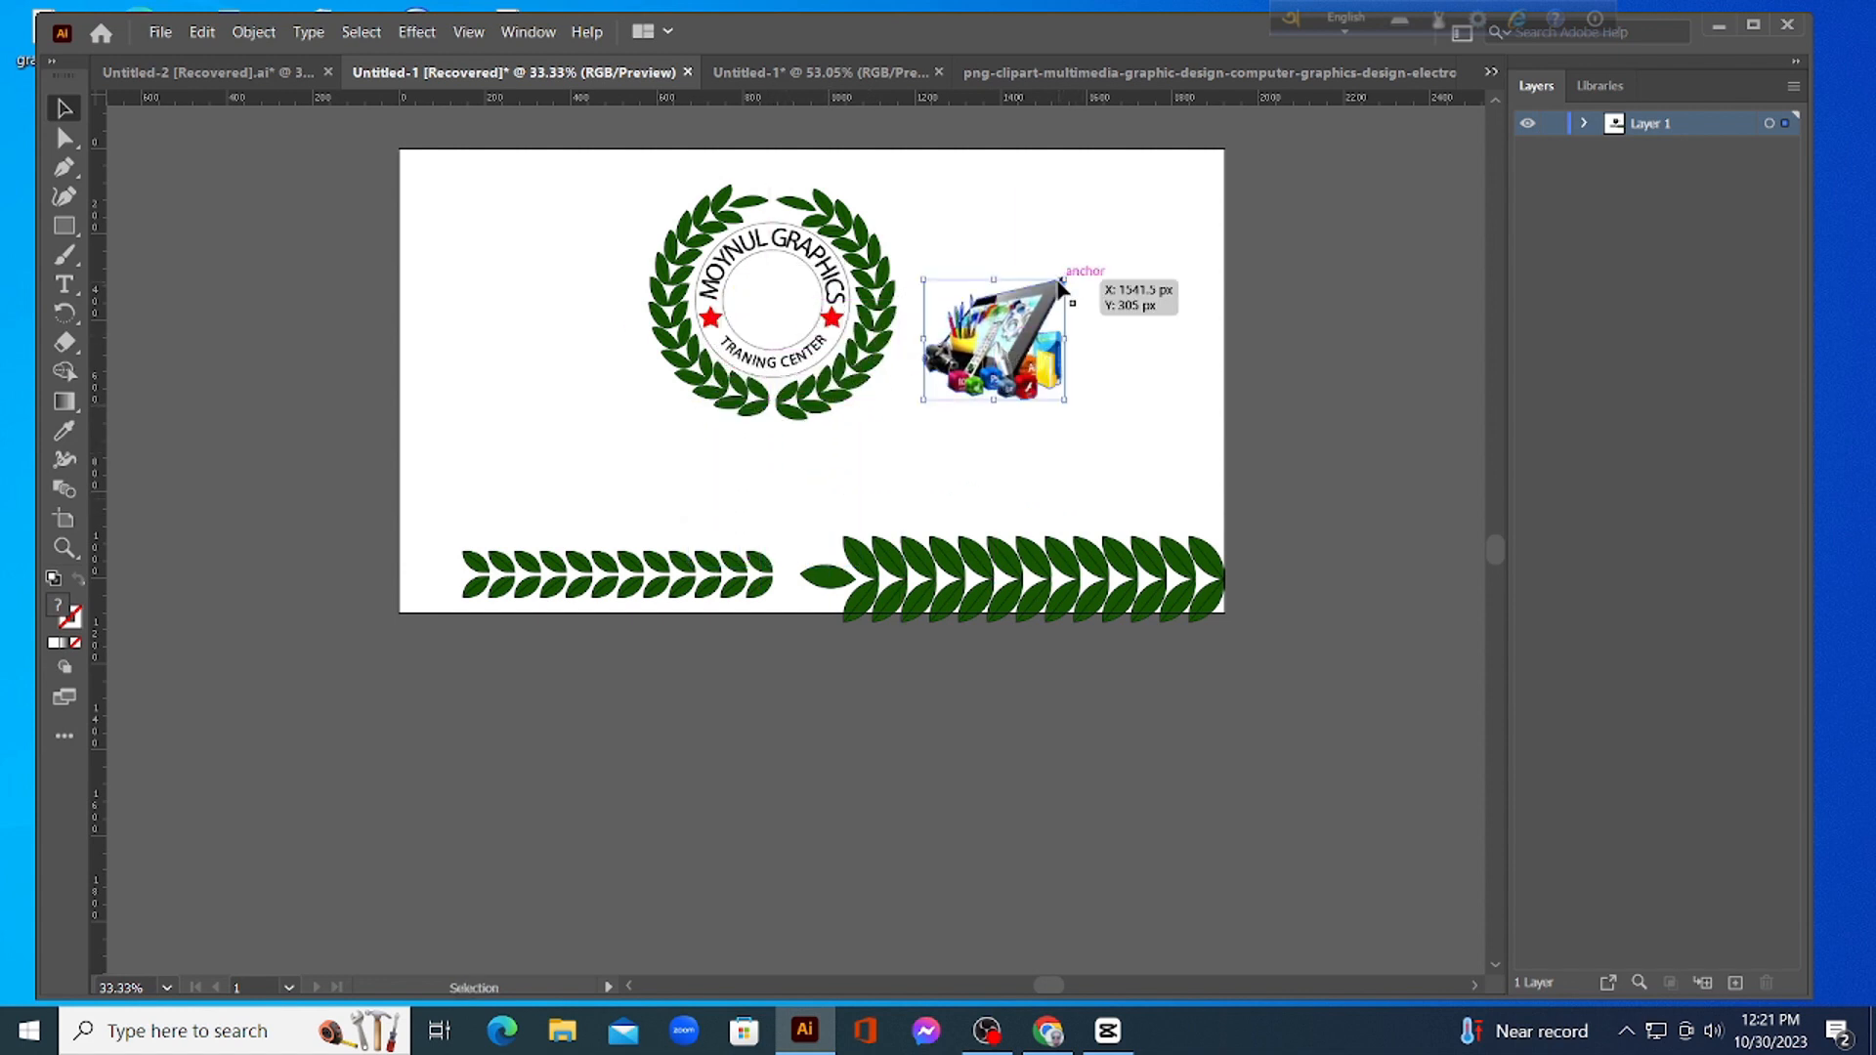
Shrink the clipart further and place it in the centre of the emblem's inner circle
drag(1062, 281, 996, 306)
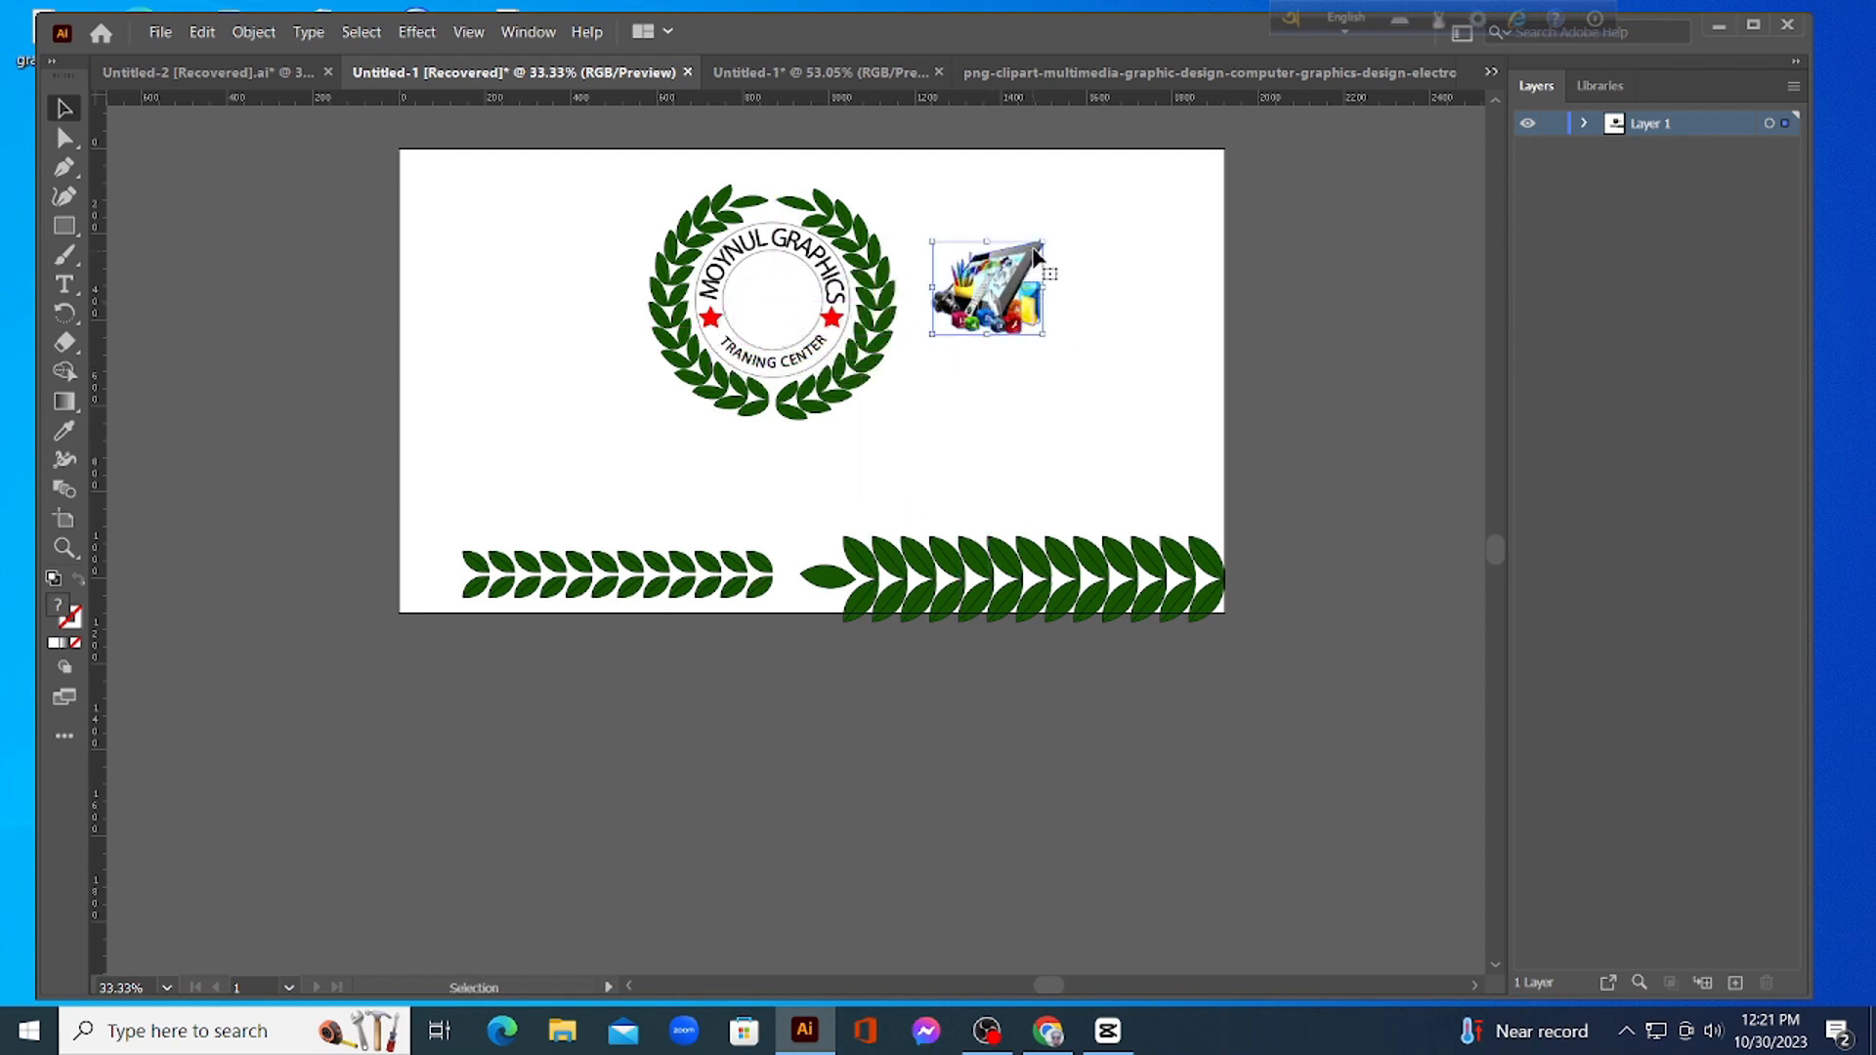
drag(1043, 240, 1036, 308)
click(625, 435)
double_click(1035, 308)
key(ctrl+z)
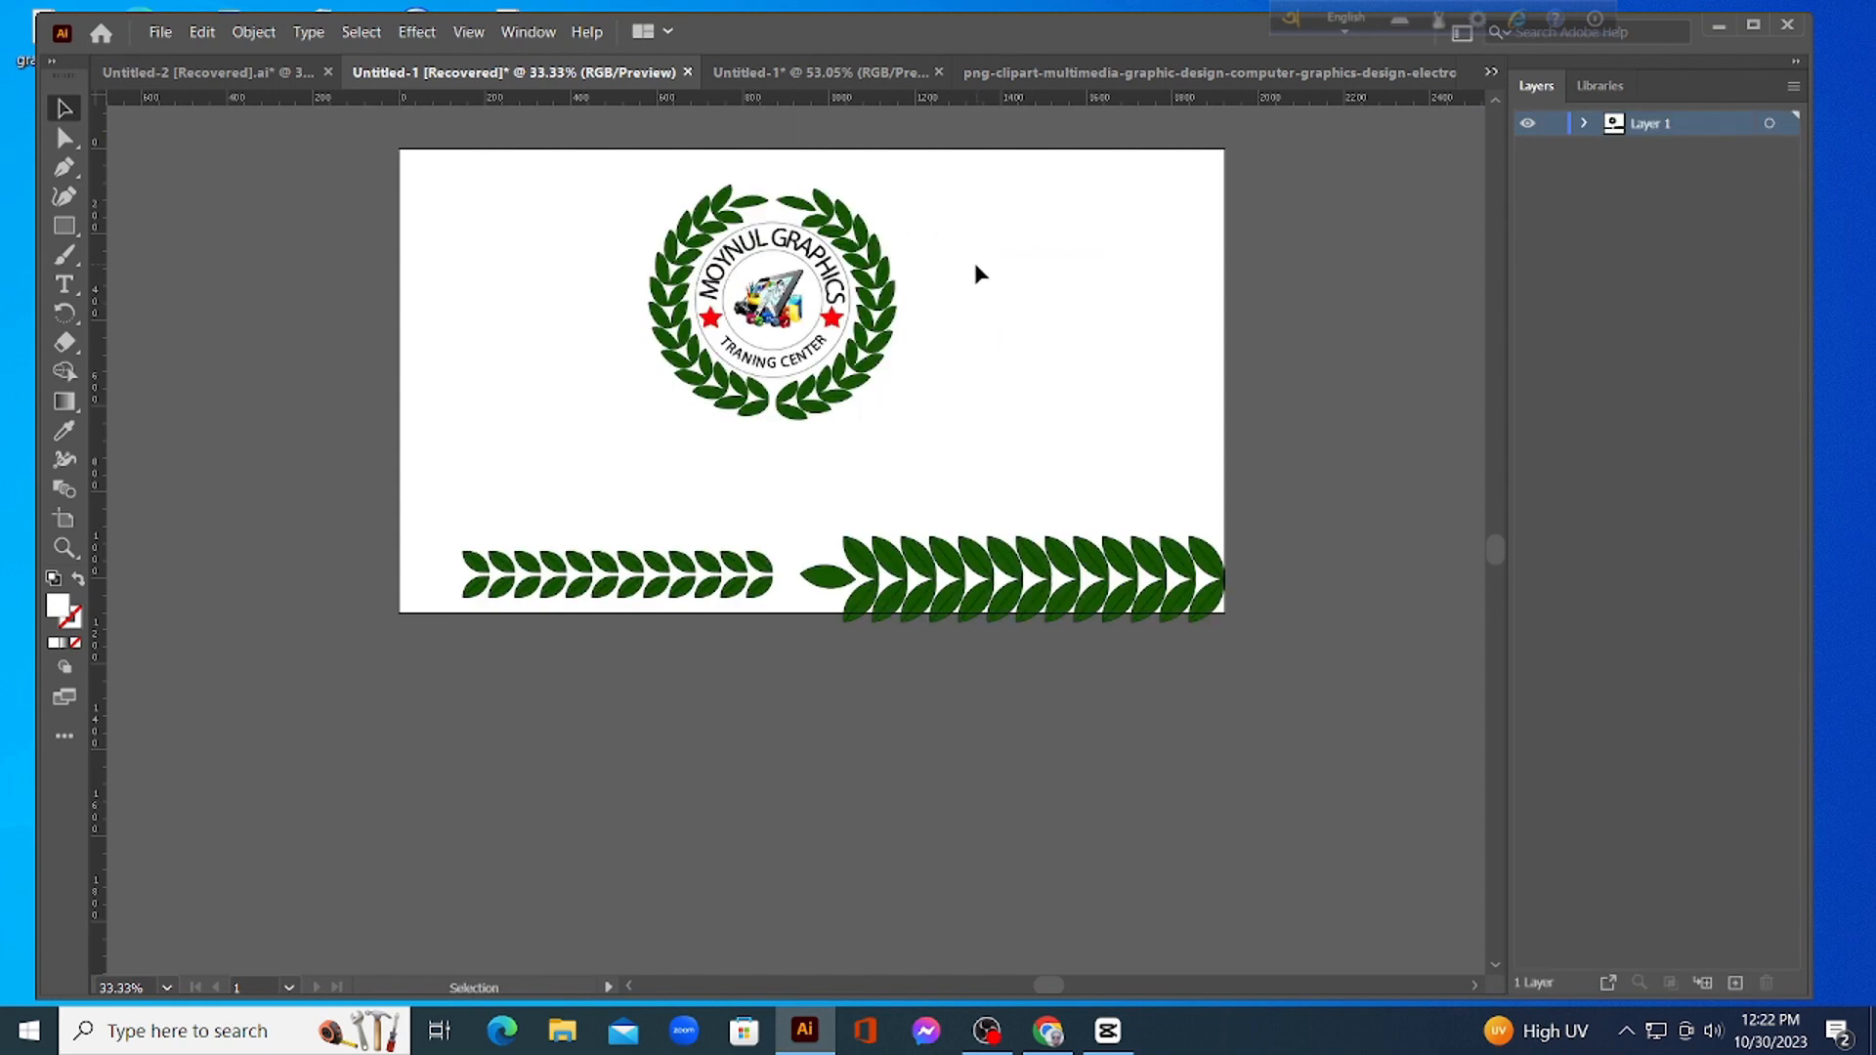
Examine the finished emblem up close and as a whole, checking the wreath, stars, curved texts and central clipart
scroll(973, 262, up, 5)
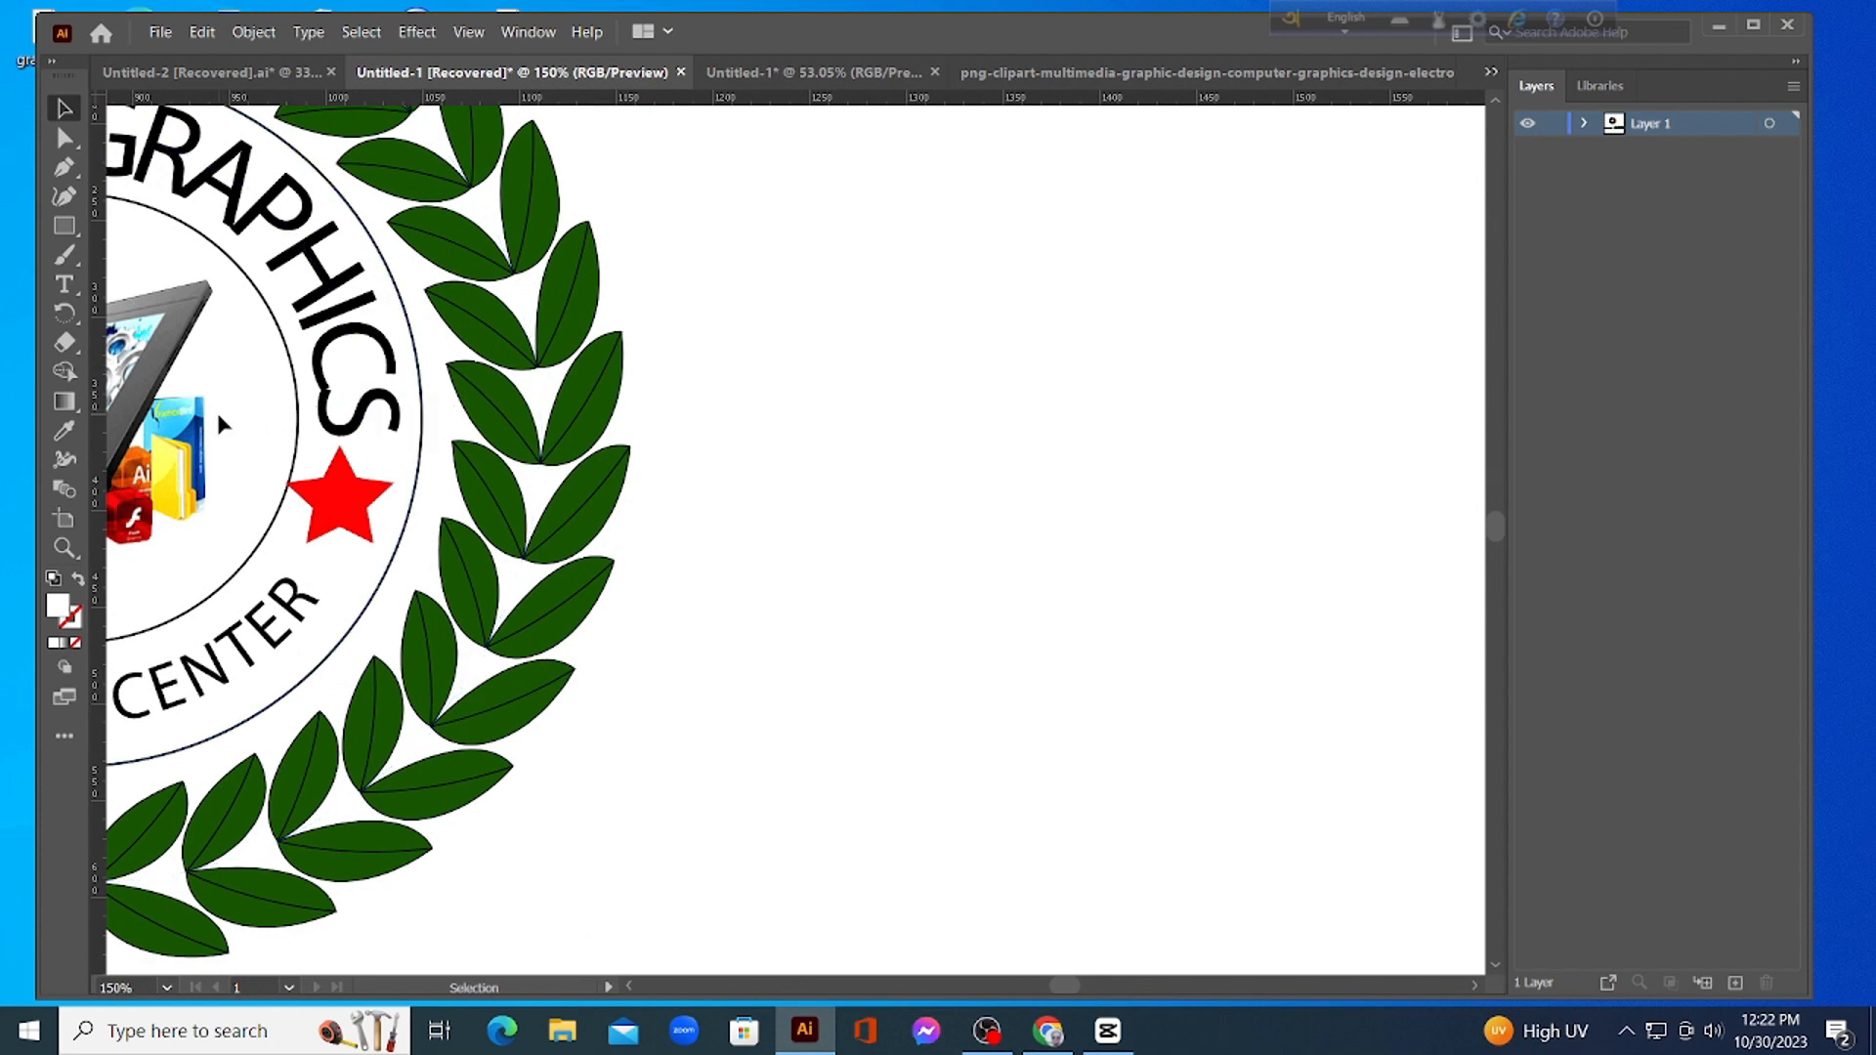
double_click(339, 426)
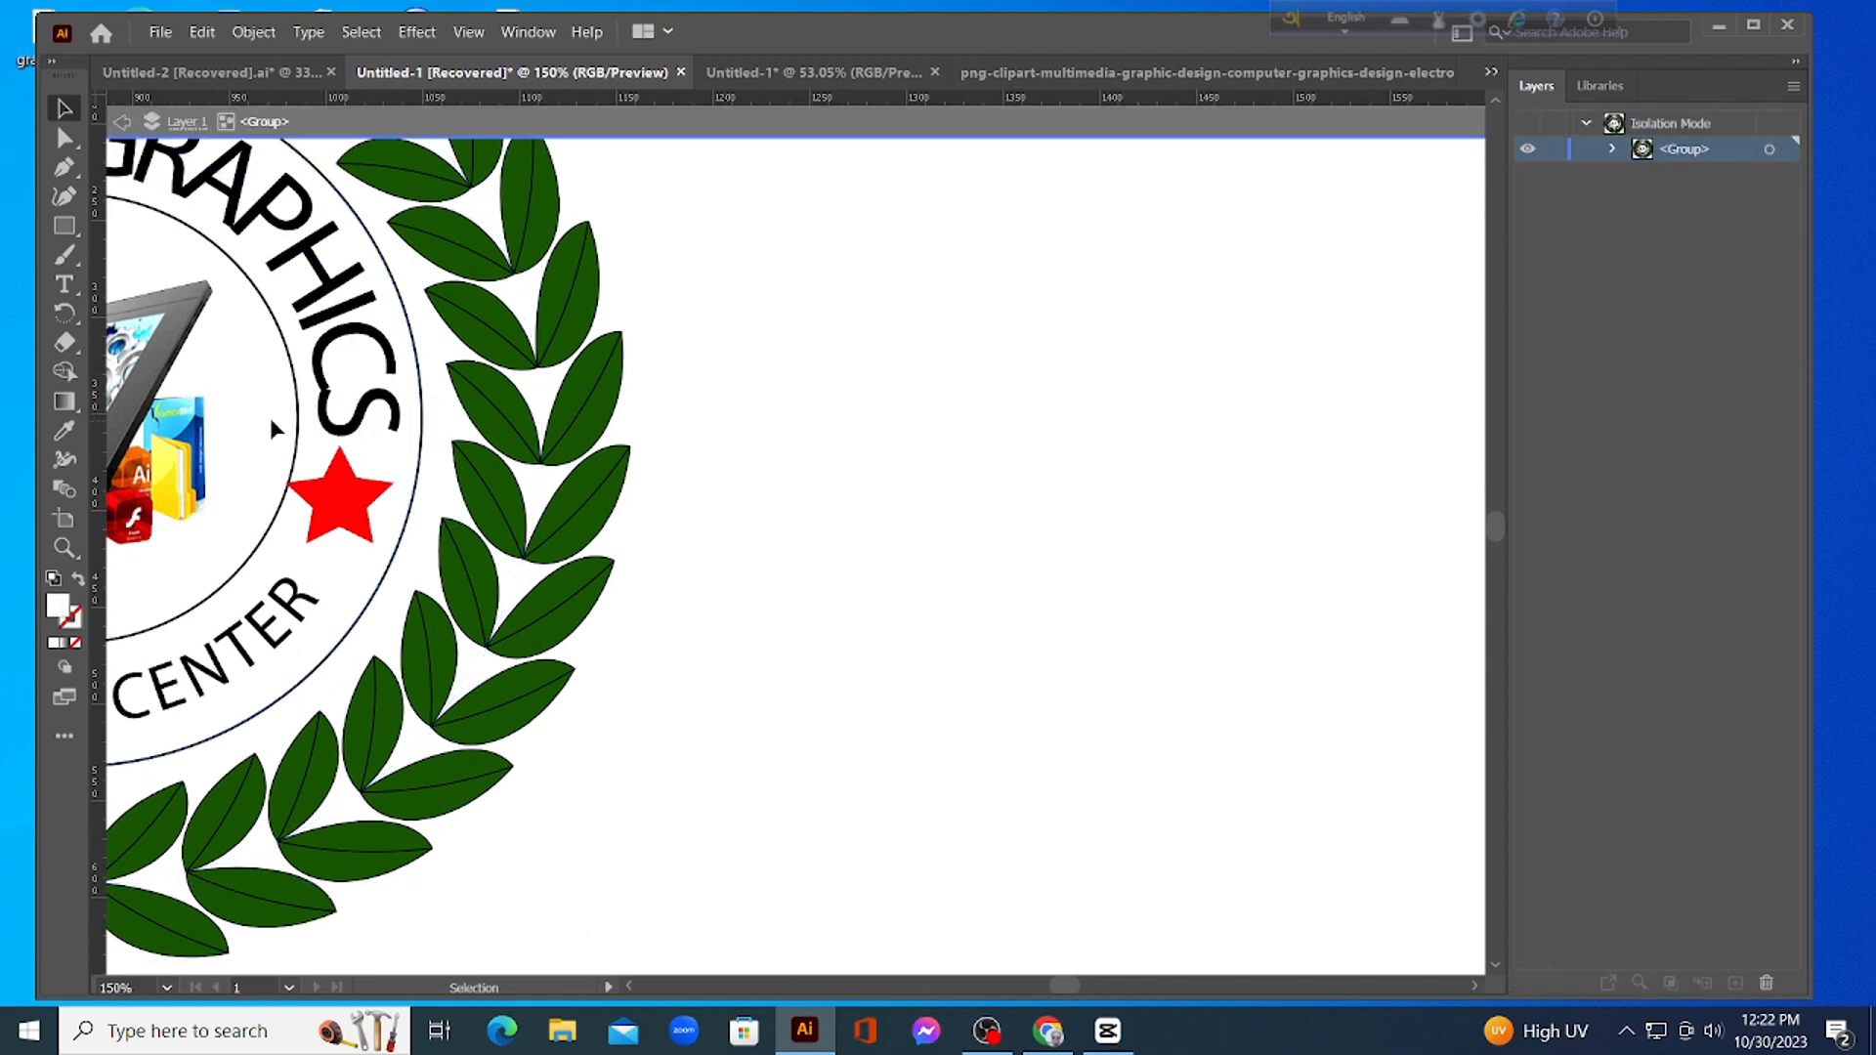
drag(274, 428, 945, 428)
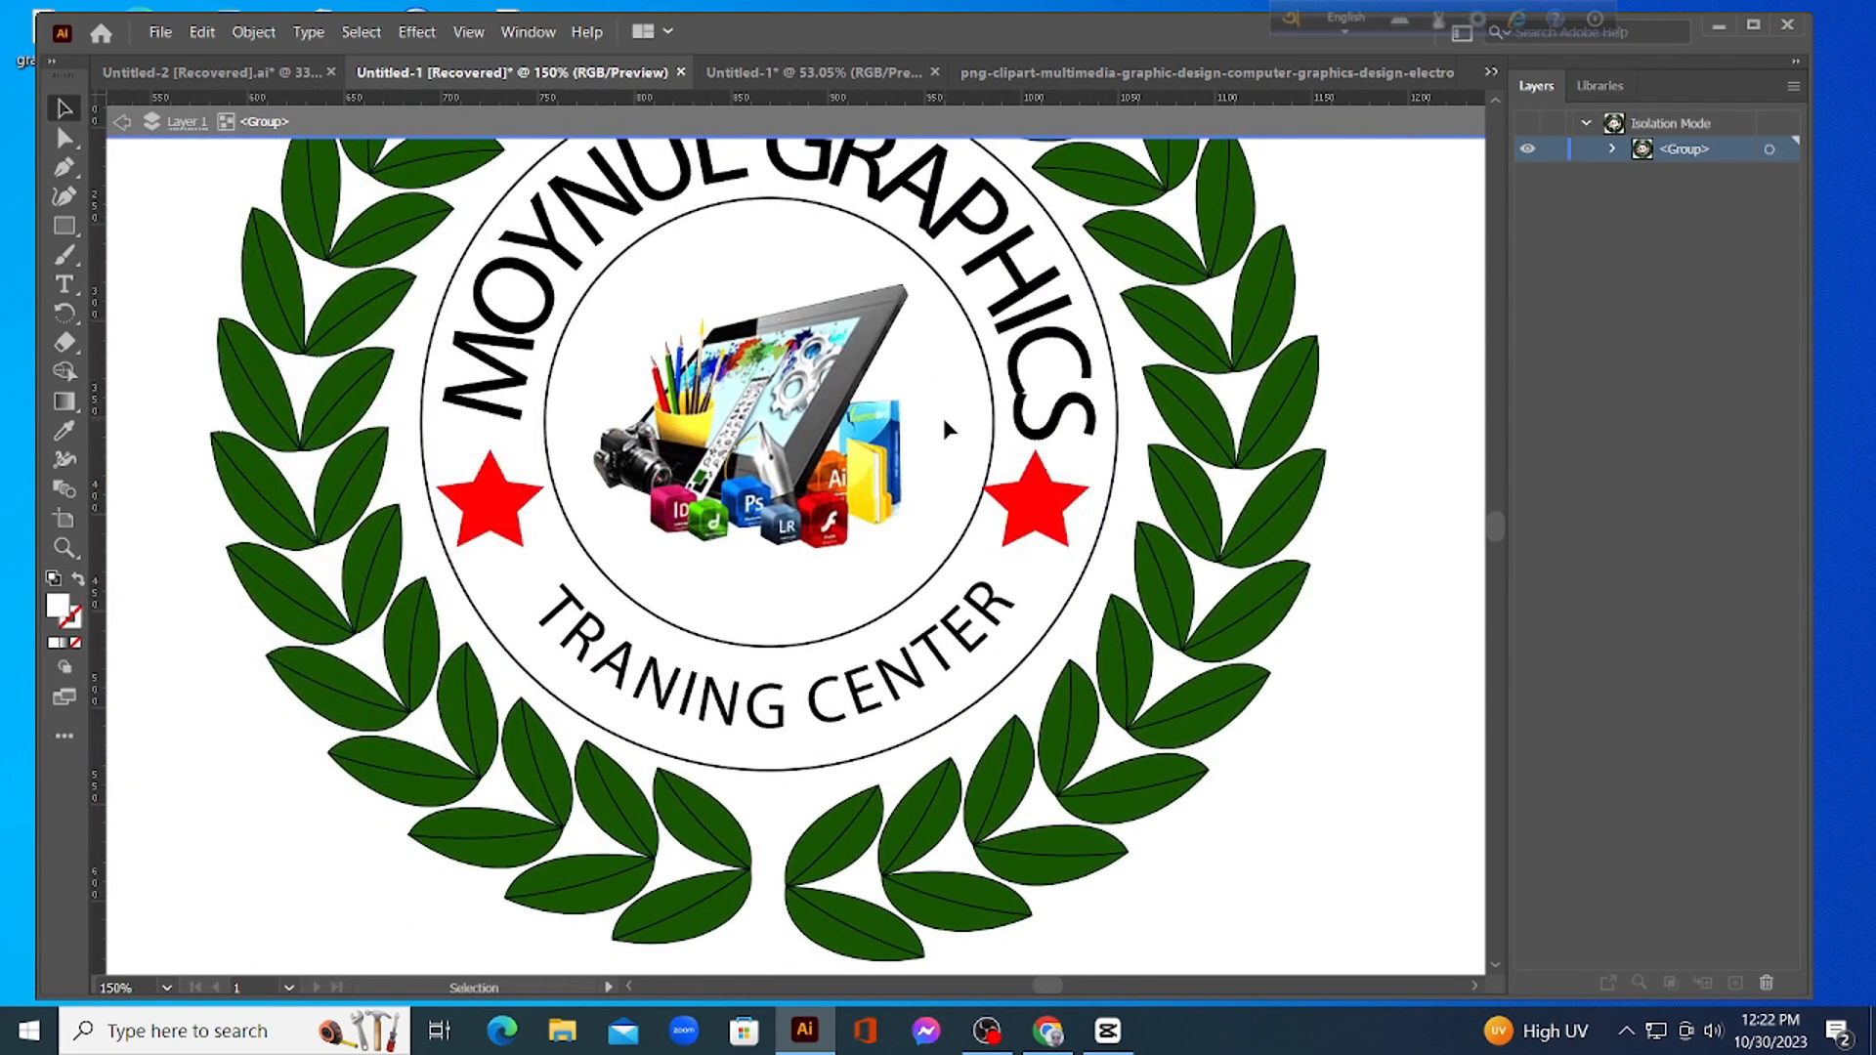
scroll(943, 422, down, 2)
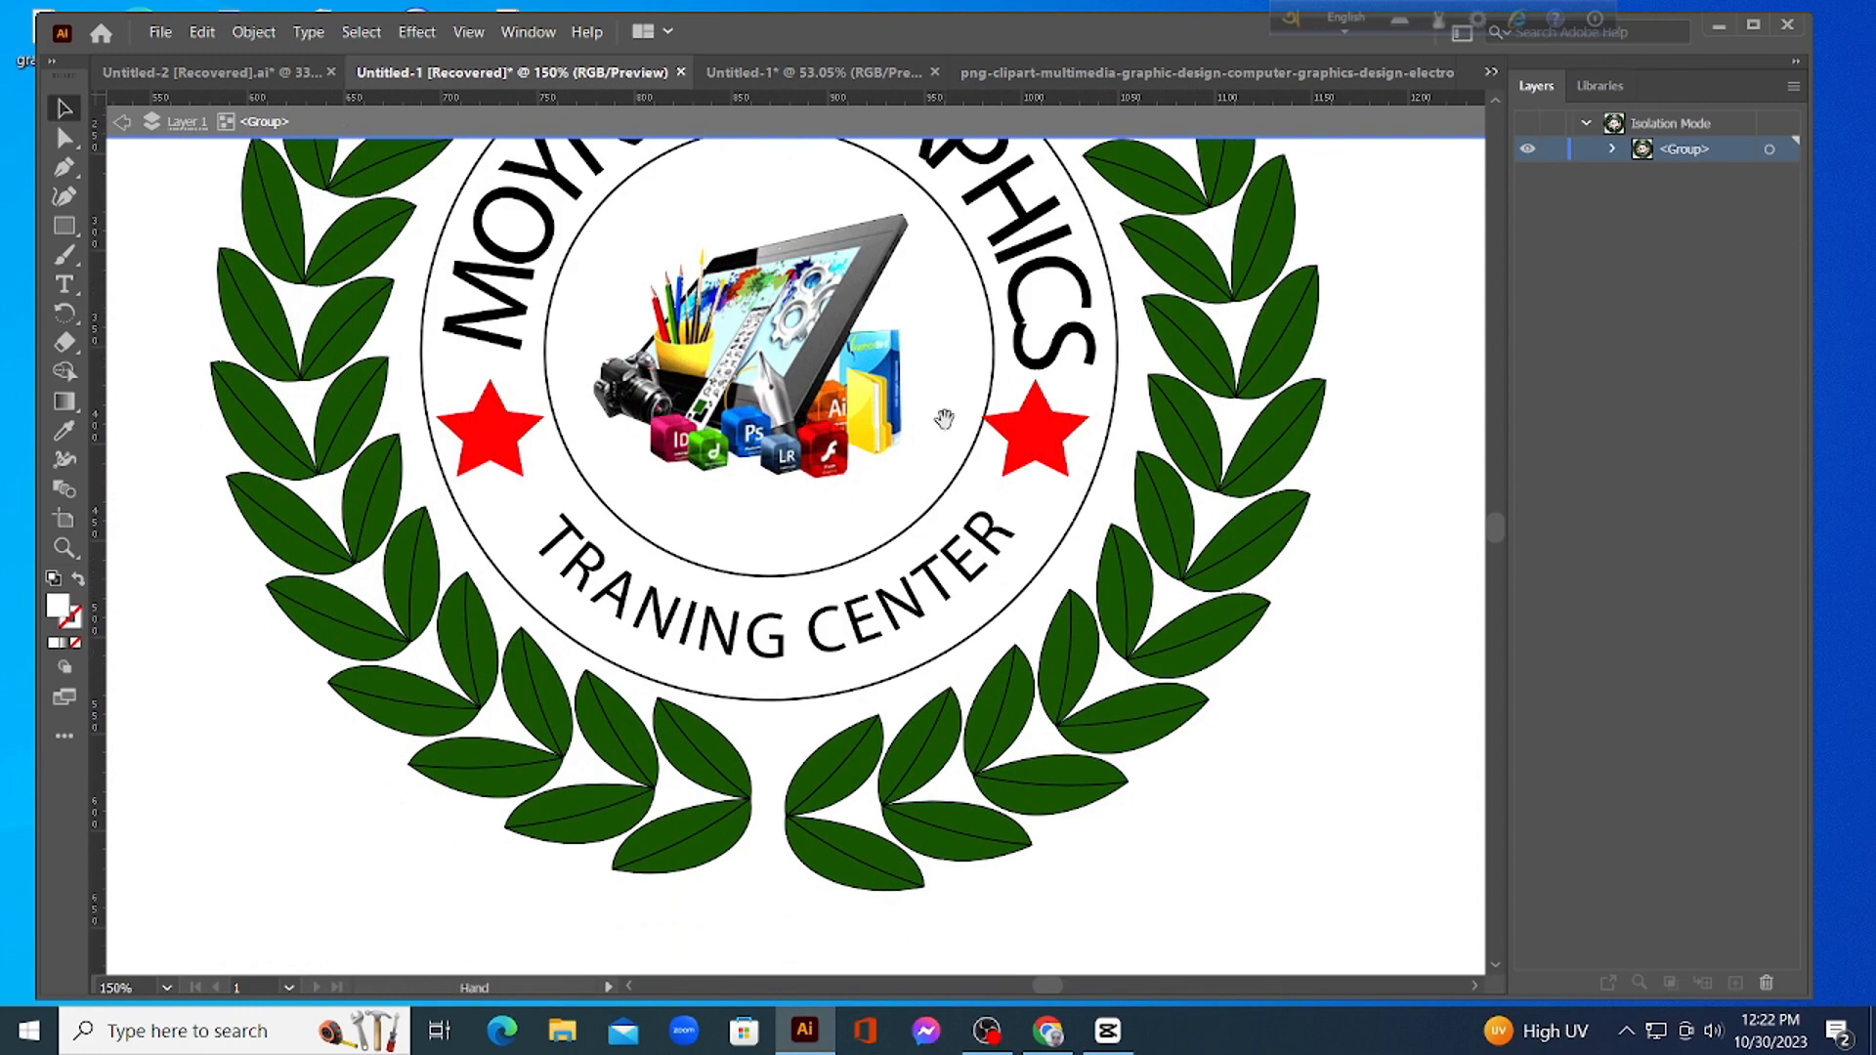
scroll(943, 420, up, 3)
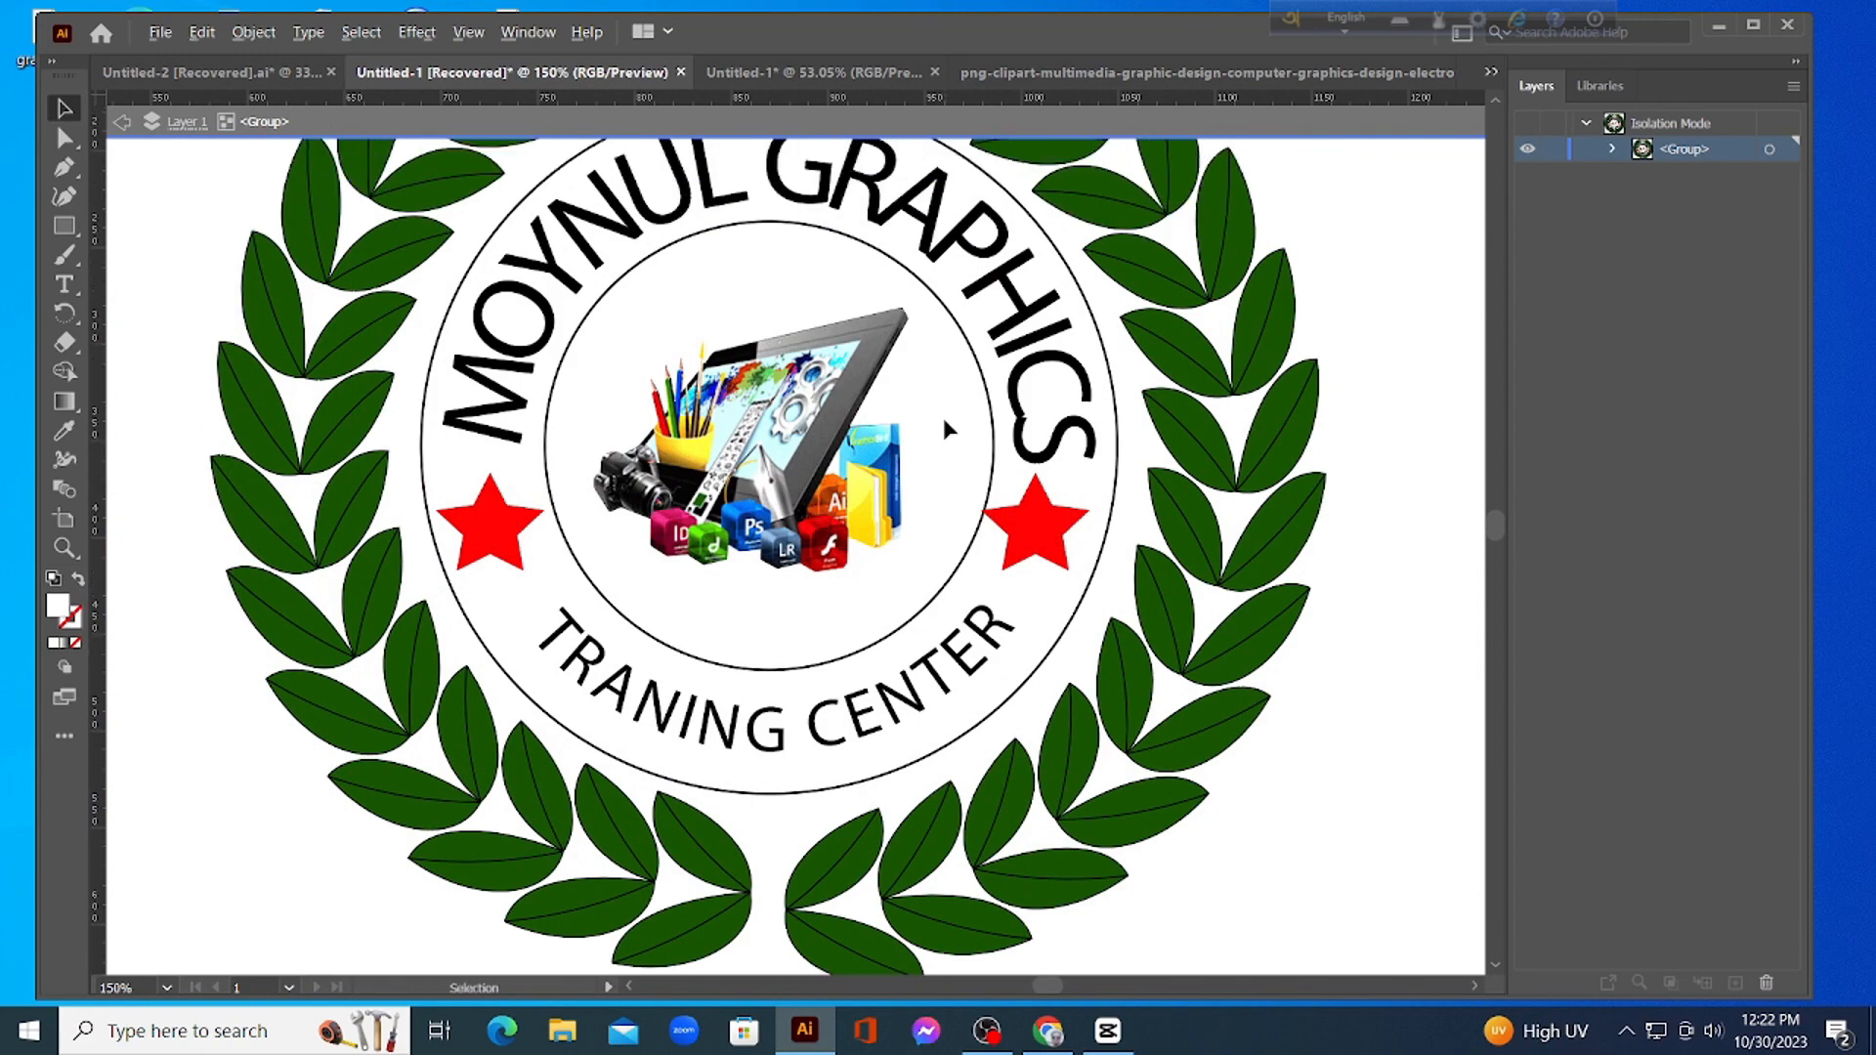
scroll(944, 422, up, 4)
scroll(944, 422, down, 4)
scroll(942, 418, down, 3)
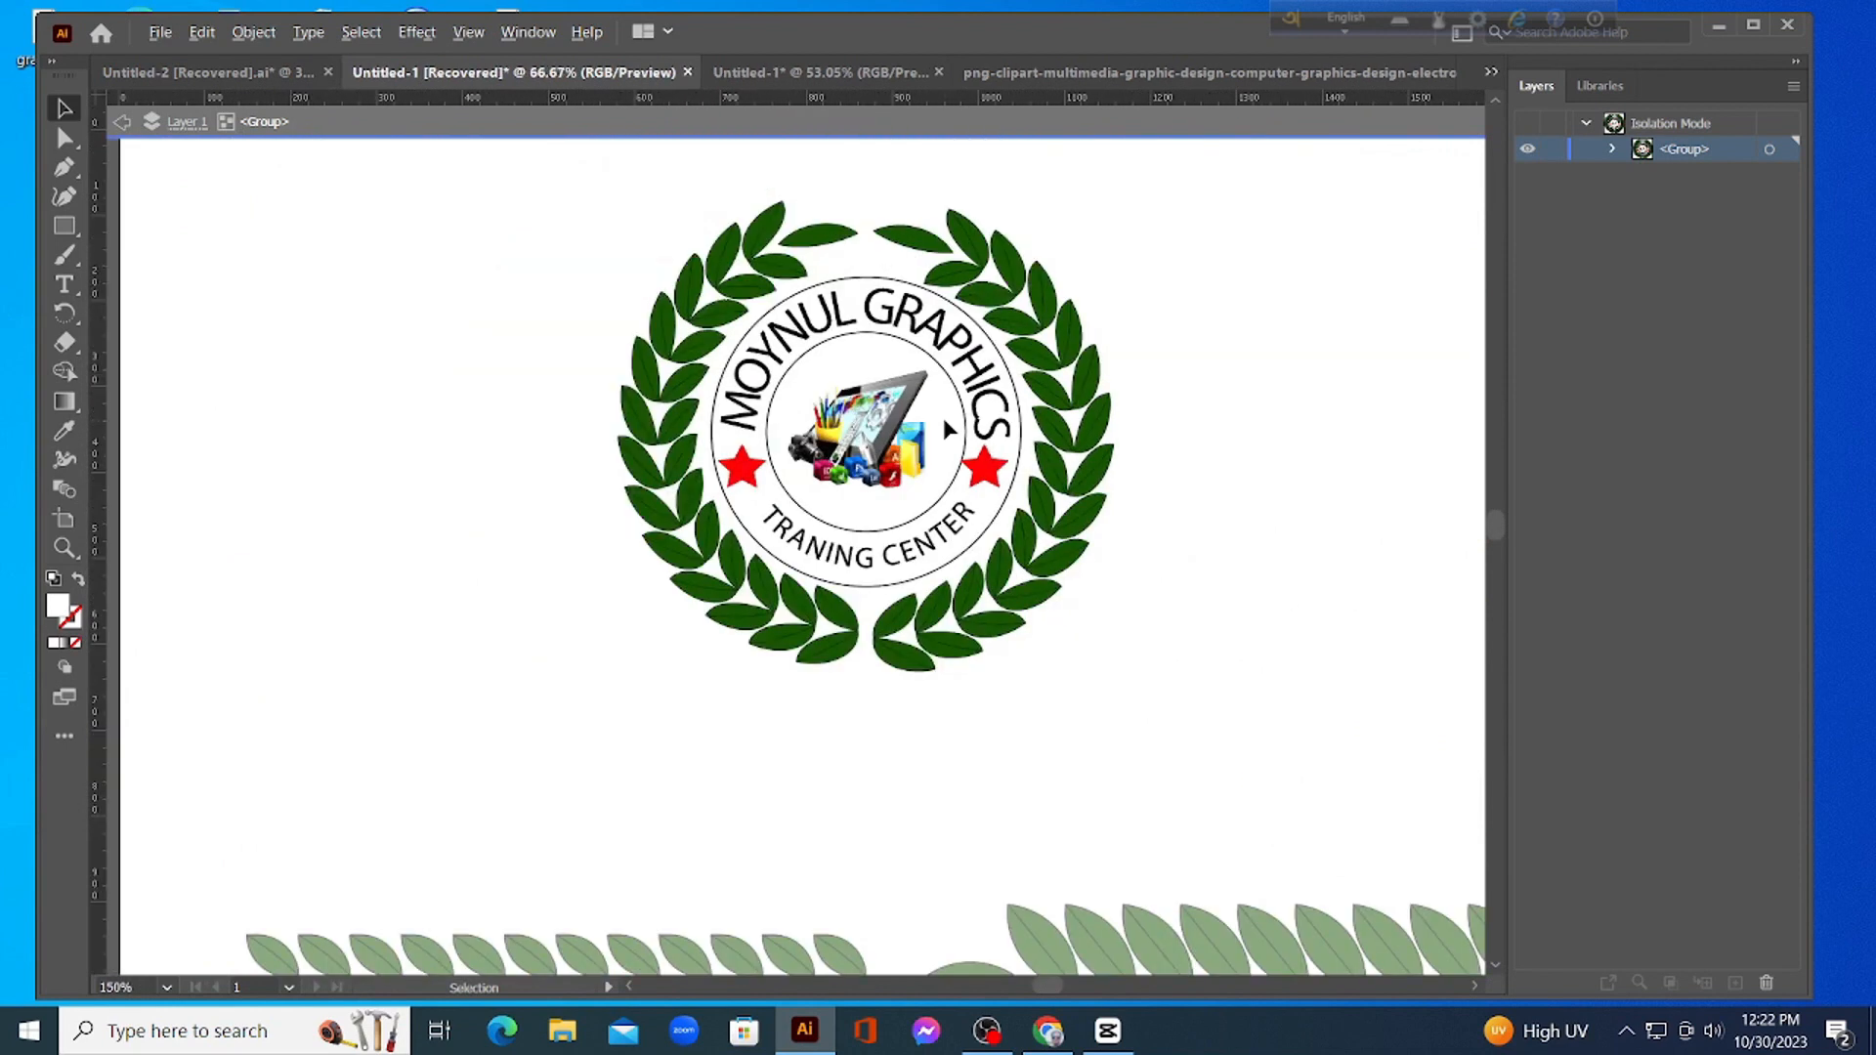
scroll(942, 418, up, 1)
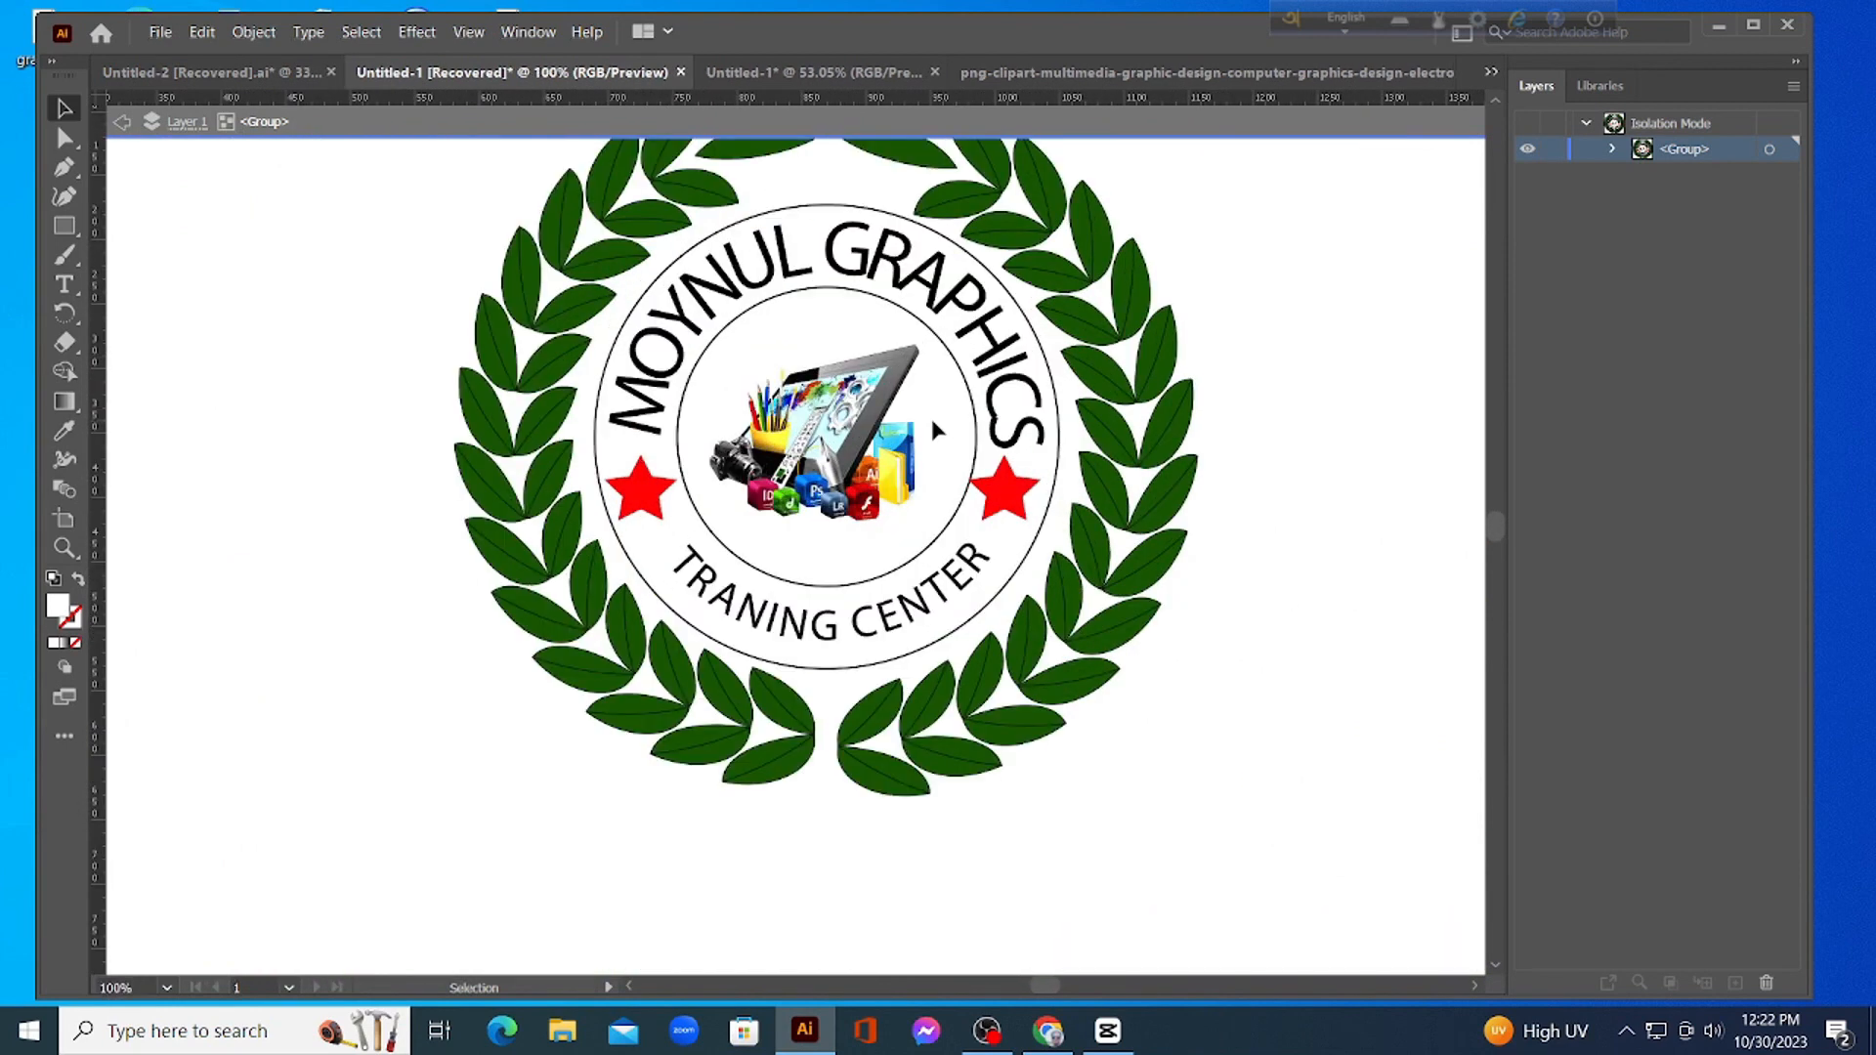
drag(933, 425, 913, 477)
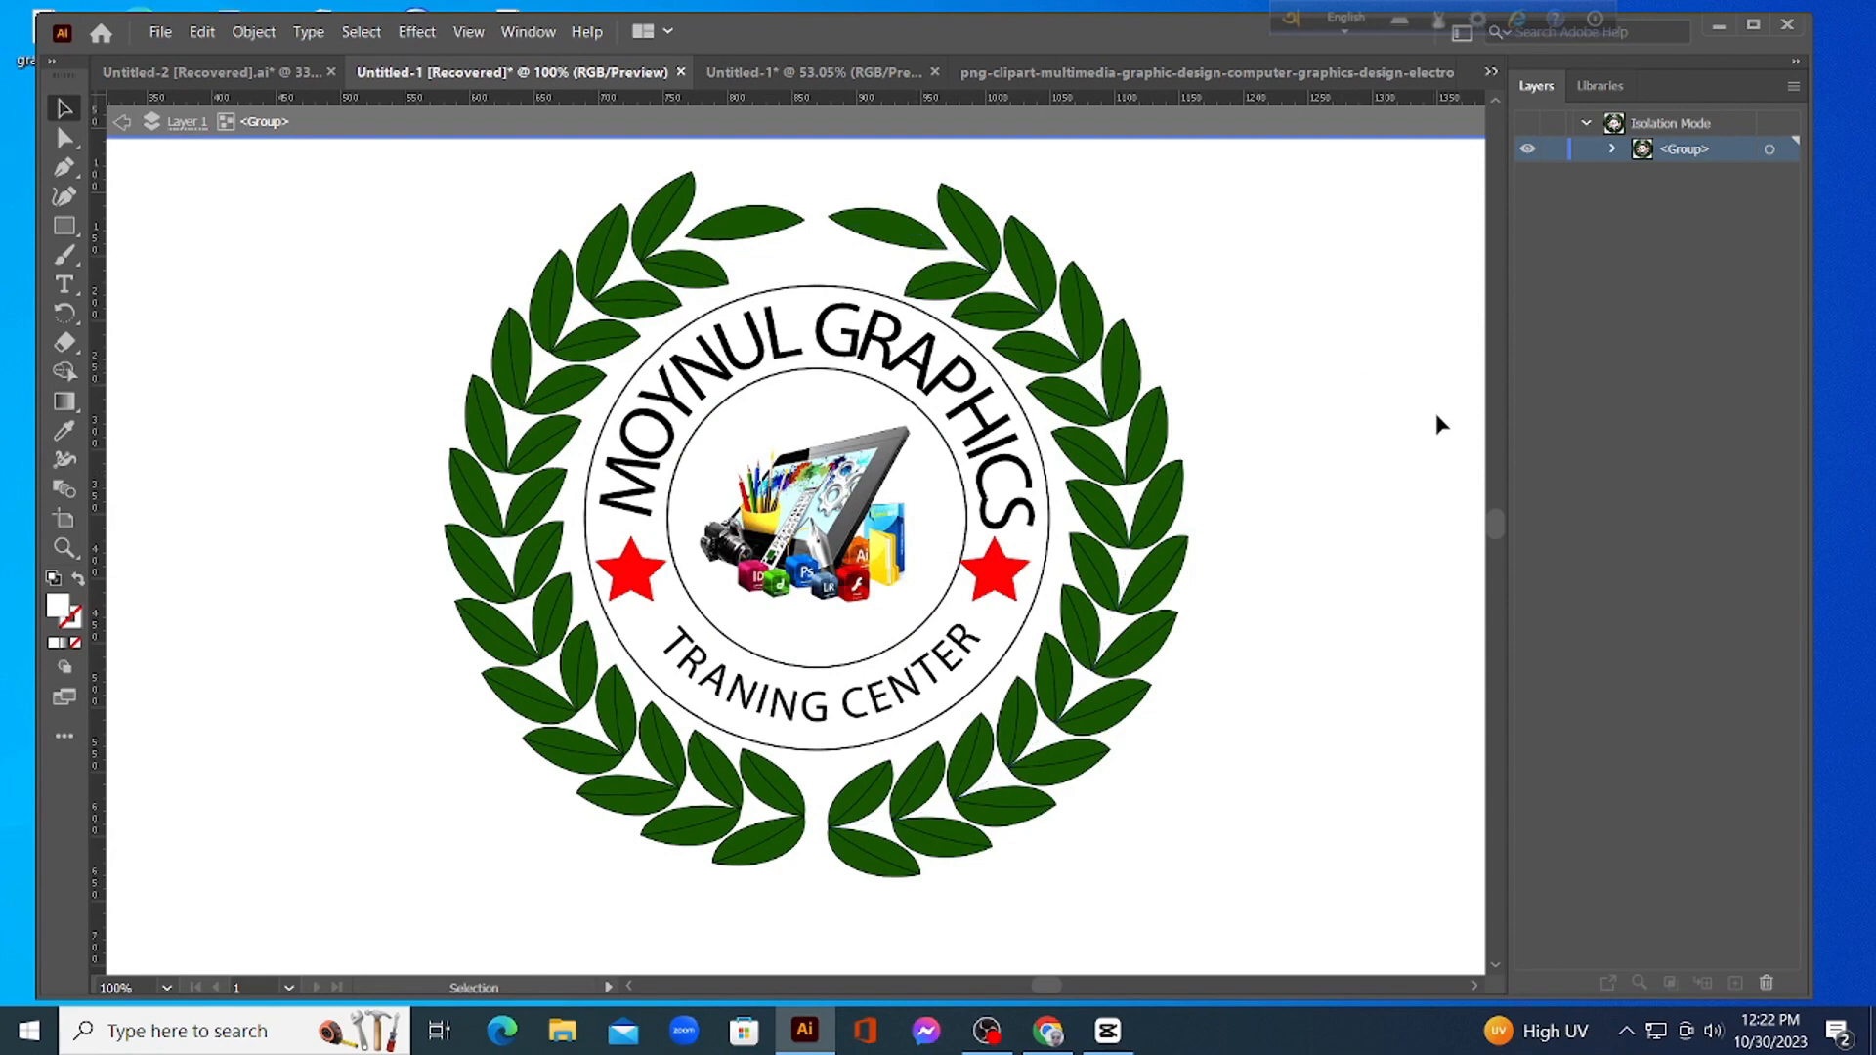